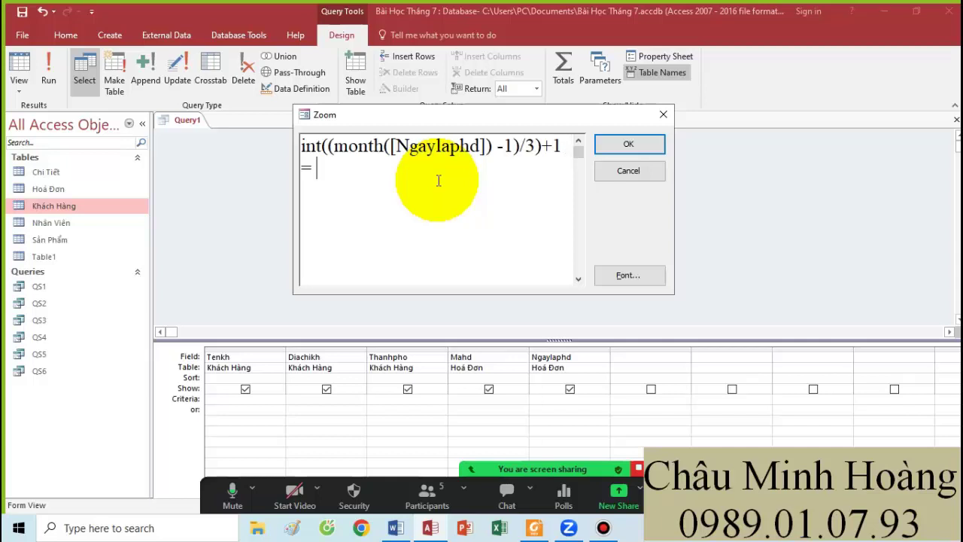
Complete the Ngaylaphd quarter criterion with "= 2 and year([Ngaylaphd]) =2014" and run the query
left_click(534, 527)
left_click(534, 528)
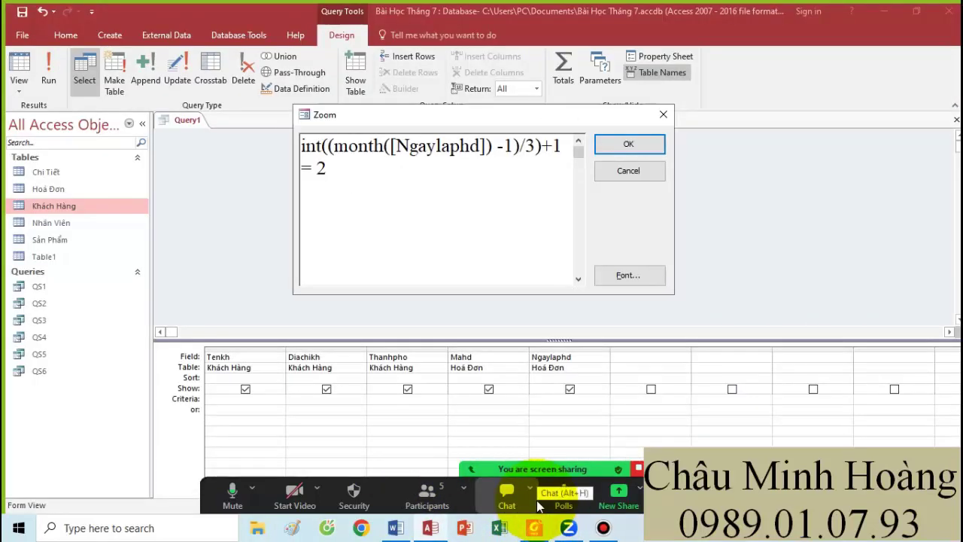
type("nd year([Ngaylaphd]) =2014")
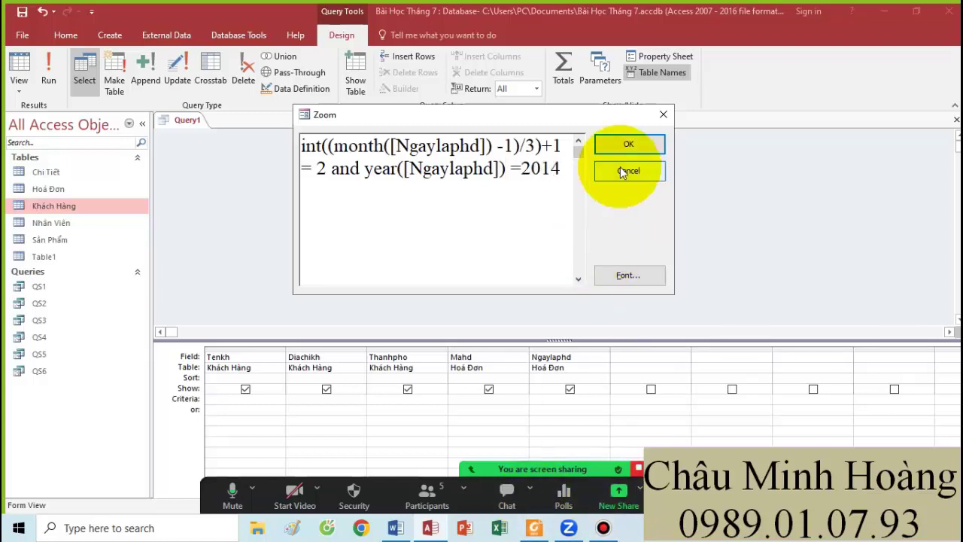
left_click(628, 144)
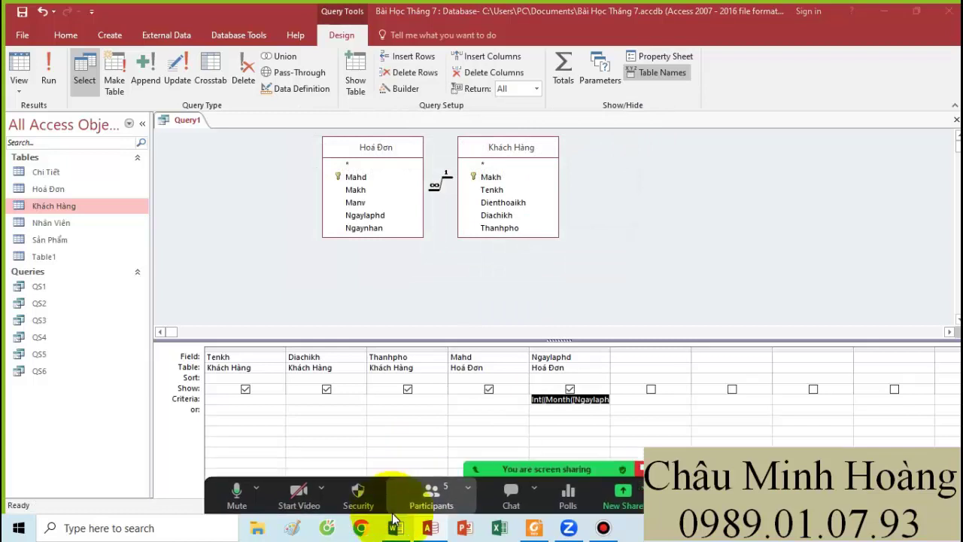
left_click(50, 81)
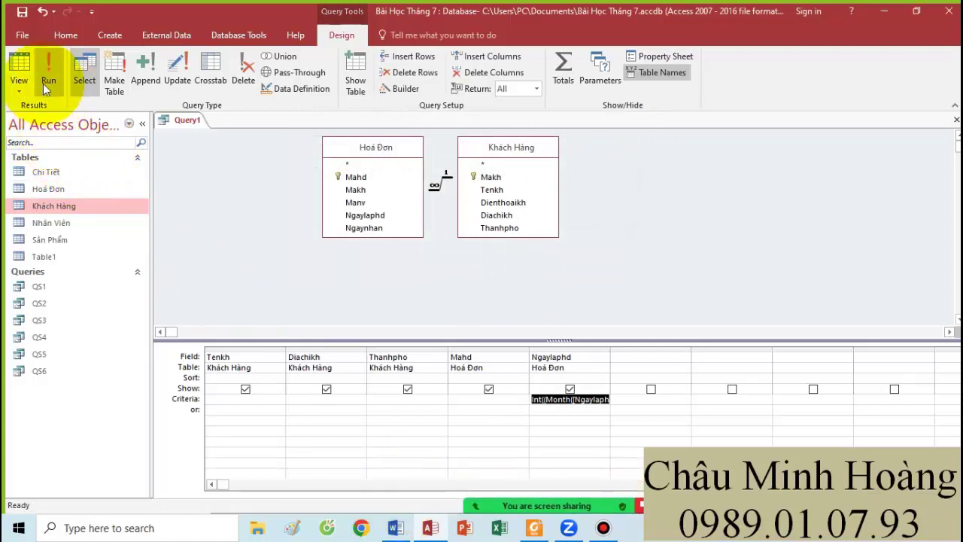
left_click(47, 81)
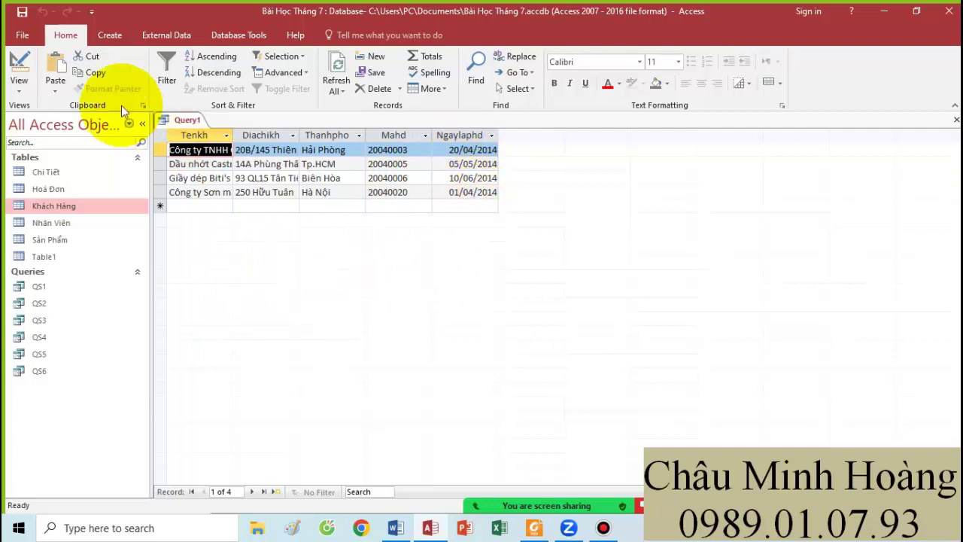
Copy the full Ngaylaphd criterion from the query design into the Word notes on a new line labelled "Câu QS7 :"
left_click(19, 64)
right_click(592, 399)
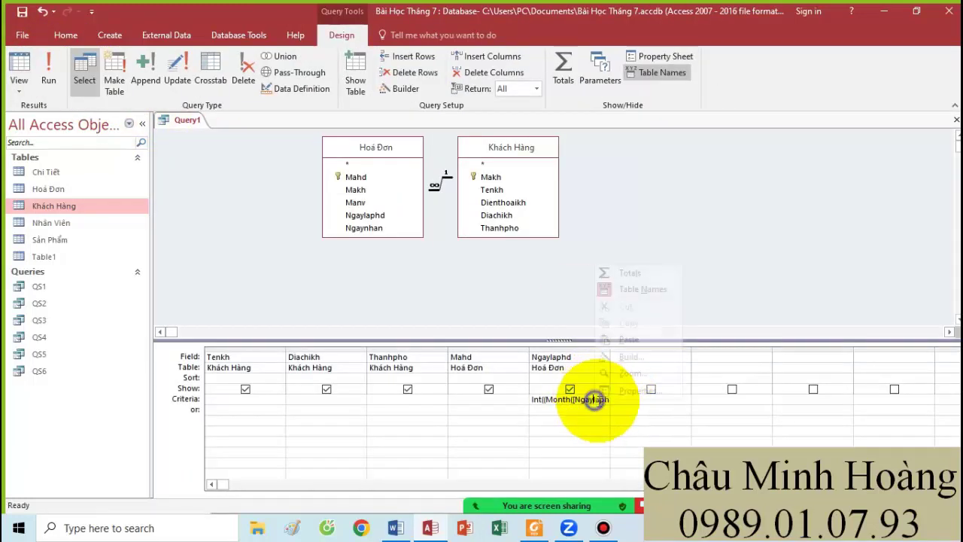
left_click(634, 371)
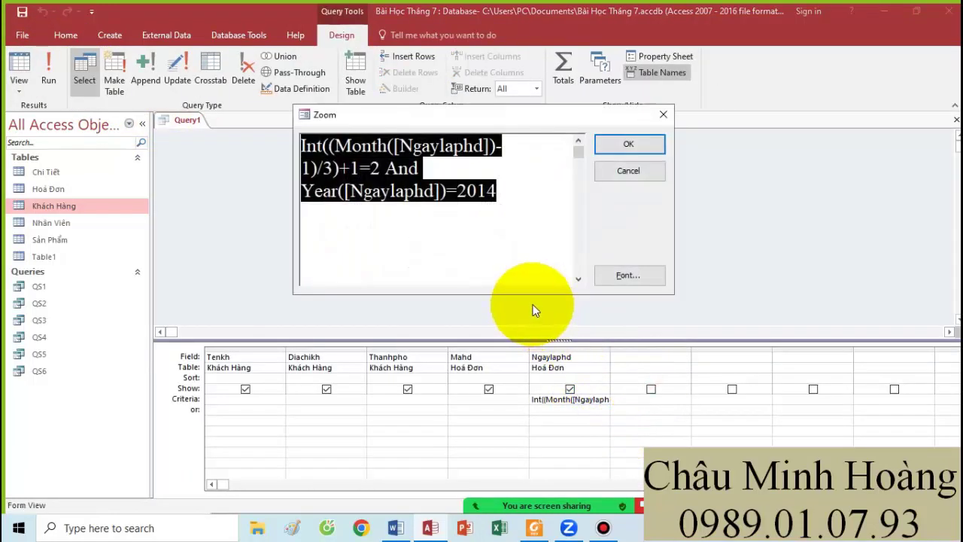
left_click(395, 527)
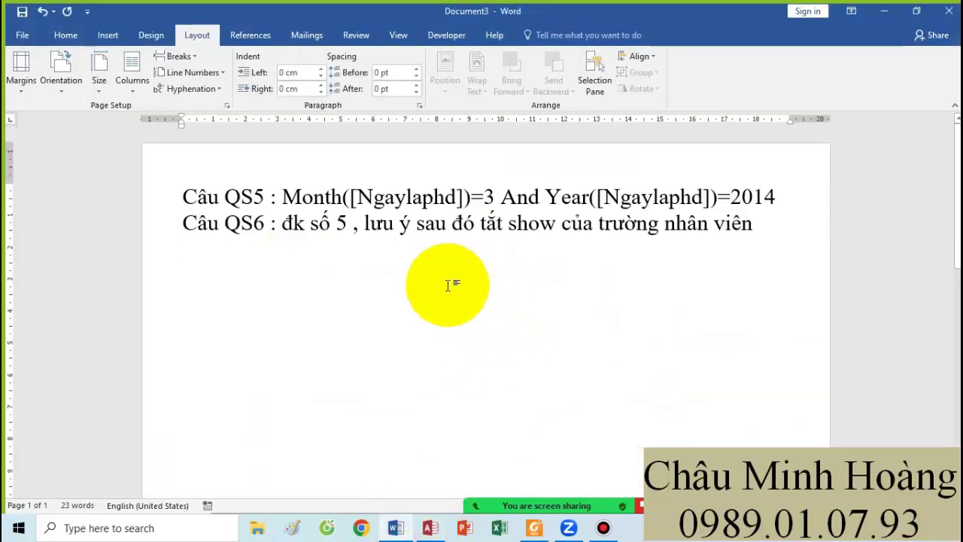
type("Câu ")
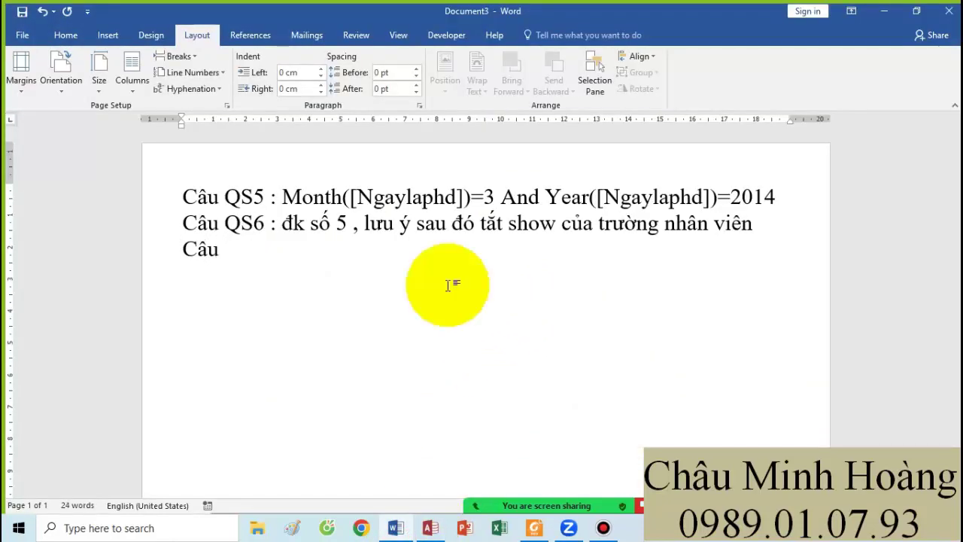
type("QS7")
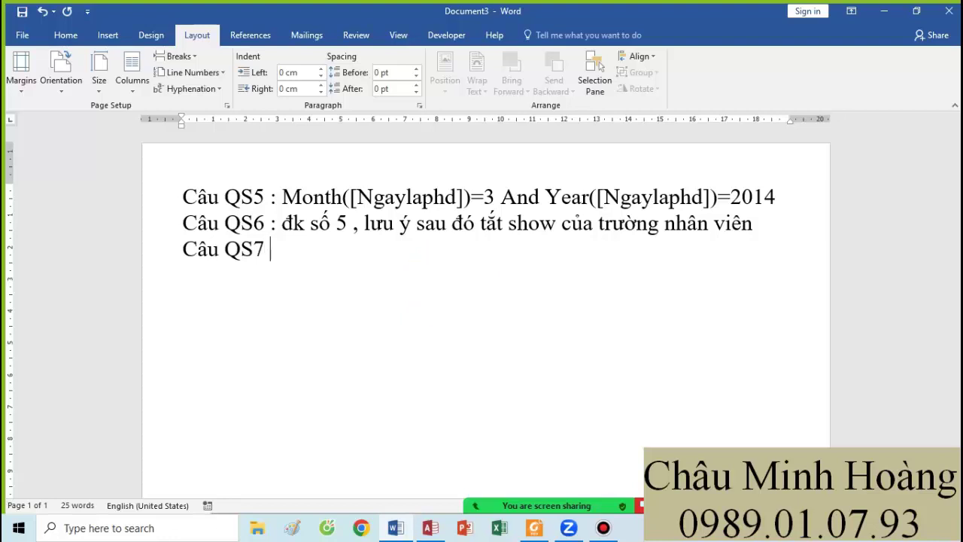
type(" :")
type("Int((Month([Ngaylaphd])-1)/3)+1=2 And Year([Ngaylaphd])=2014")
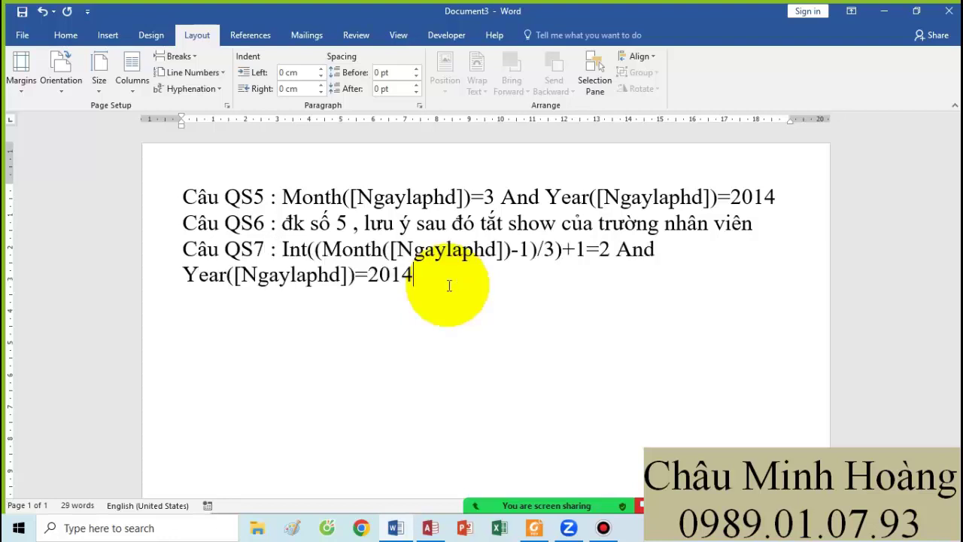
Move the QS7 expression onto its own line and reduce its font size to 18
left_click(283, 249)
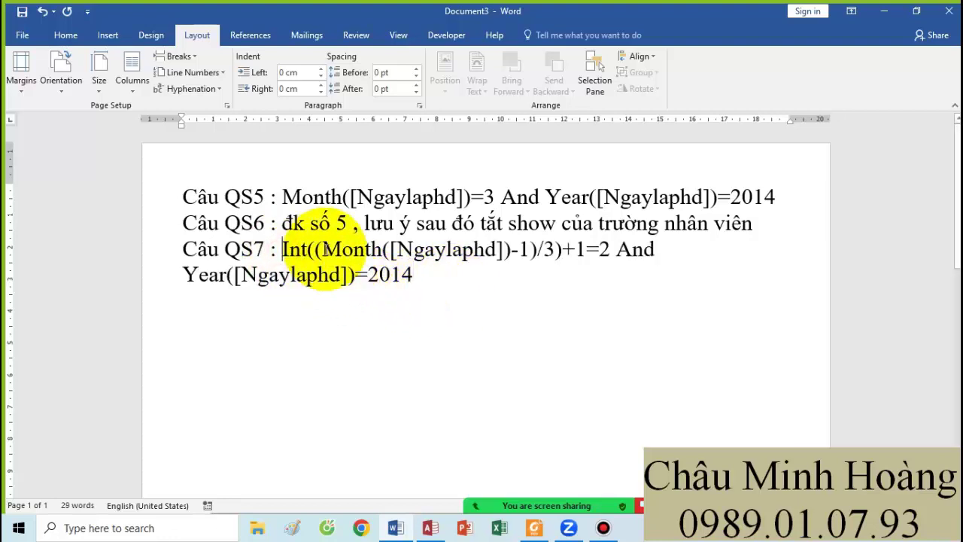
key("Return")
left_click_drag(432, 301, 188, 275)
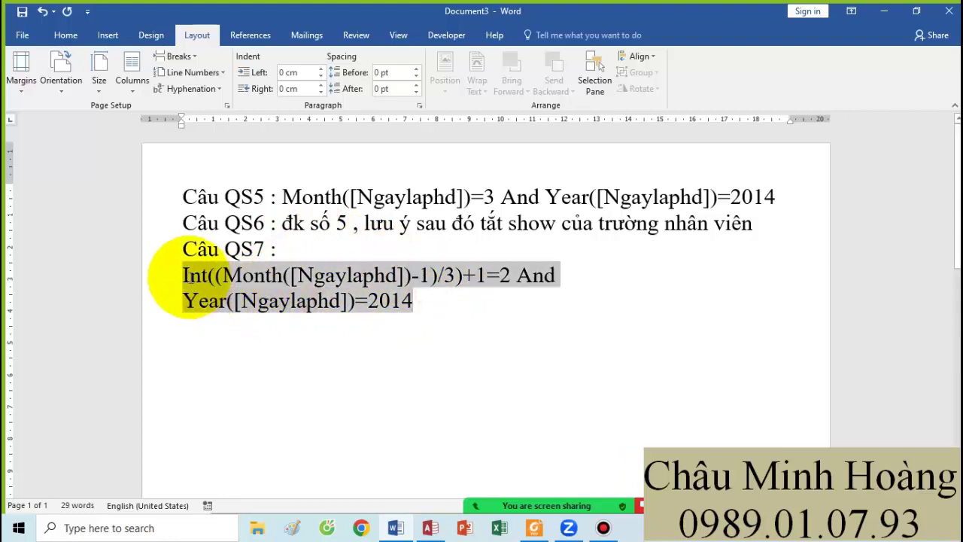
left_click(54, 38)
left_click(236, 63)
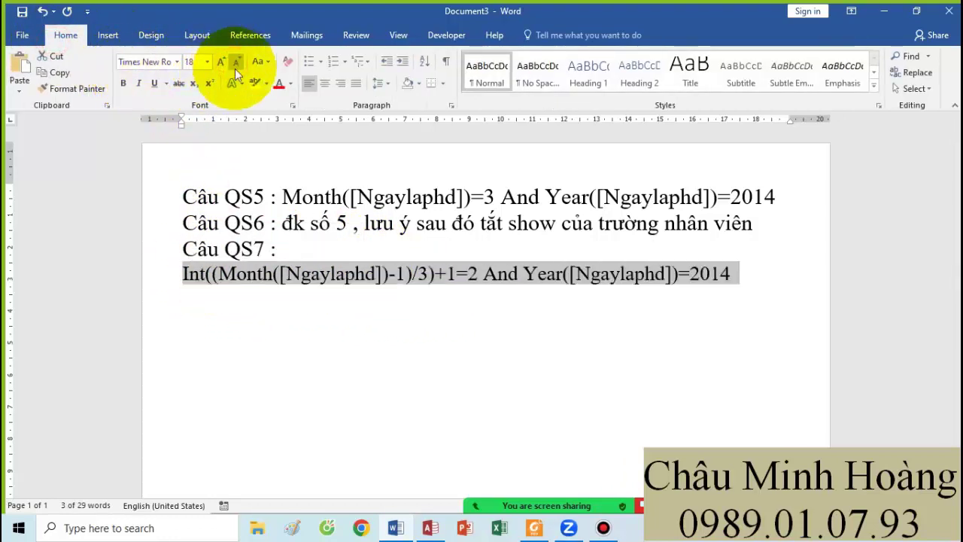
left_click(246, 281)
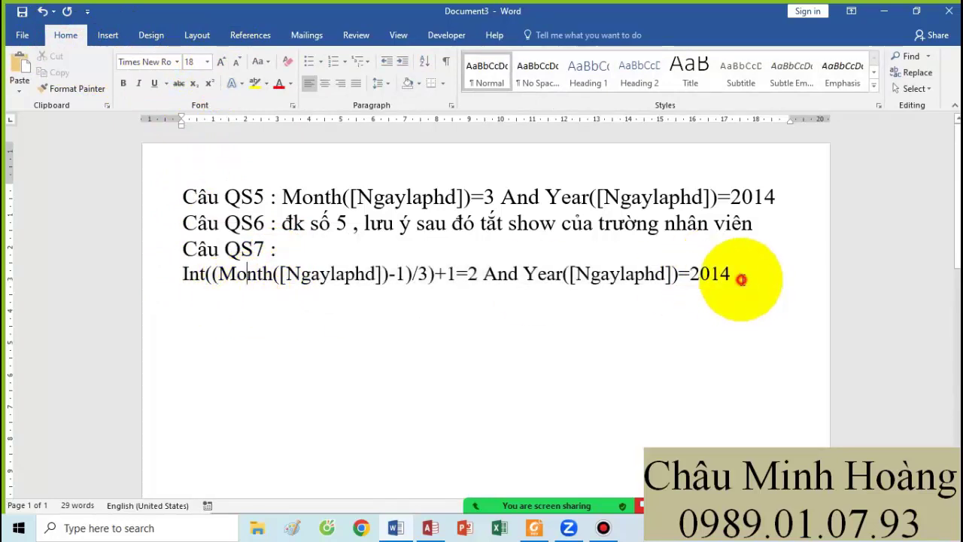
Add the line "Hàm Datepart" below the QS7 expression in the notes
left_click(741, 279)
key("Return")
type("H ")
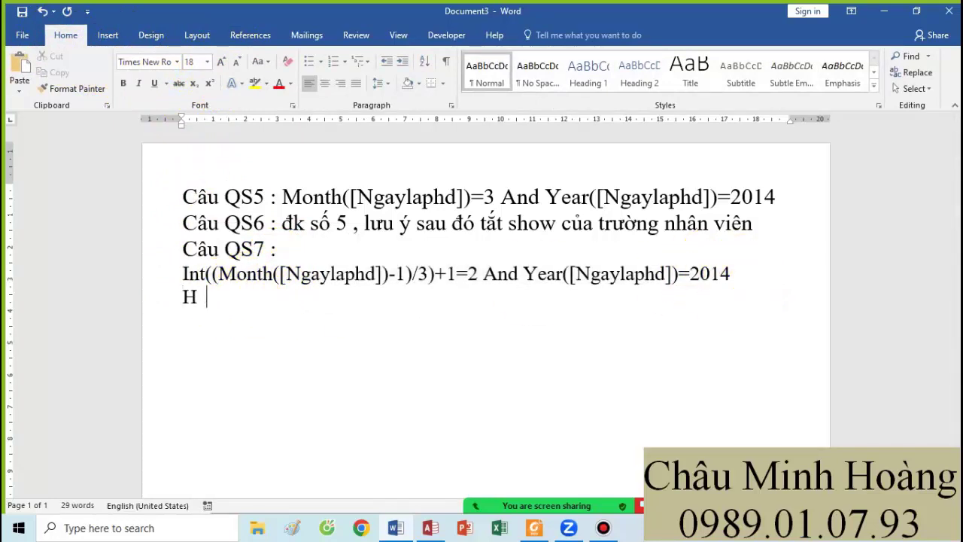
type("àm Datep")
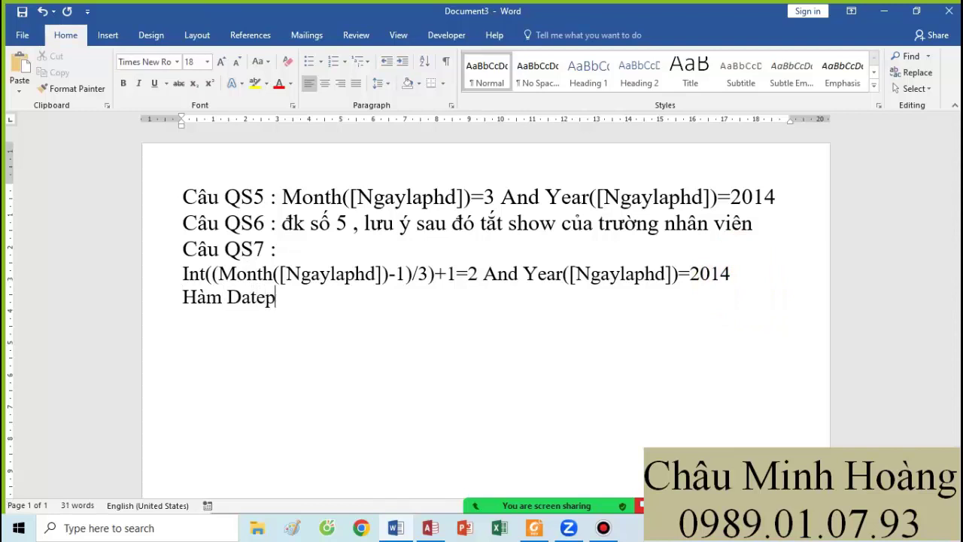
type("arr")
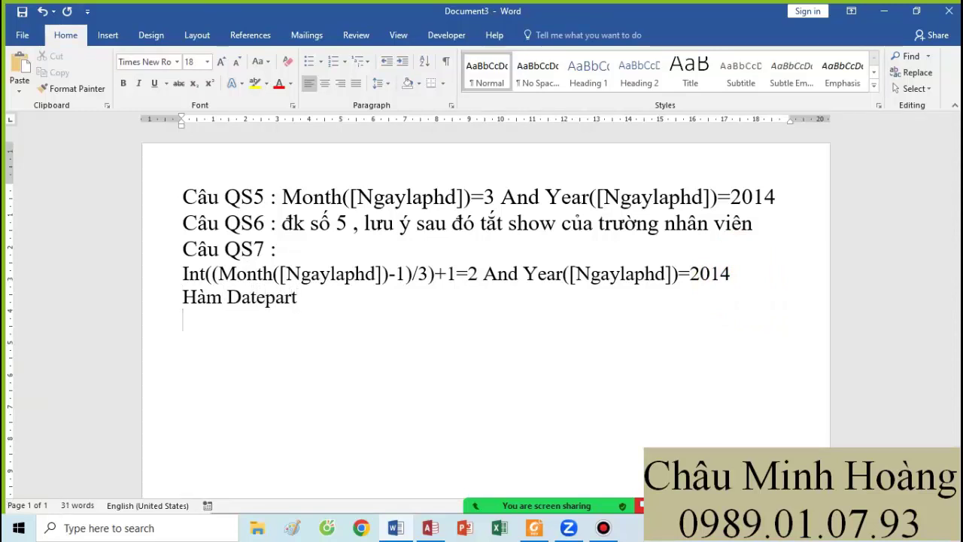
Switch to Access and replace the Ngaylaphd criterion with datepart("q";[Ngaylaphd])=2
left_click(433, 525)
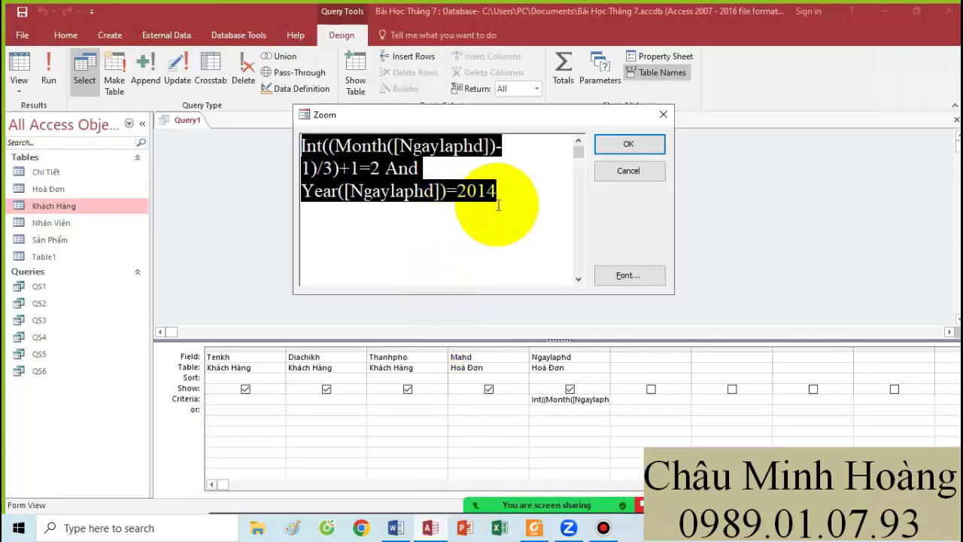
type("da")
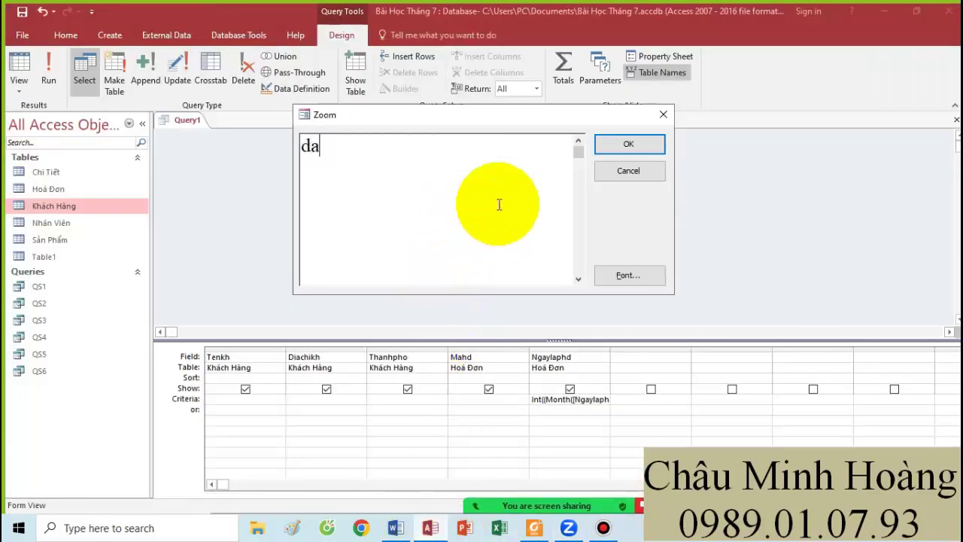
type("tepart([N")
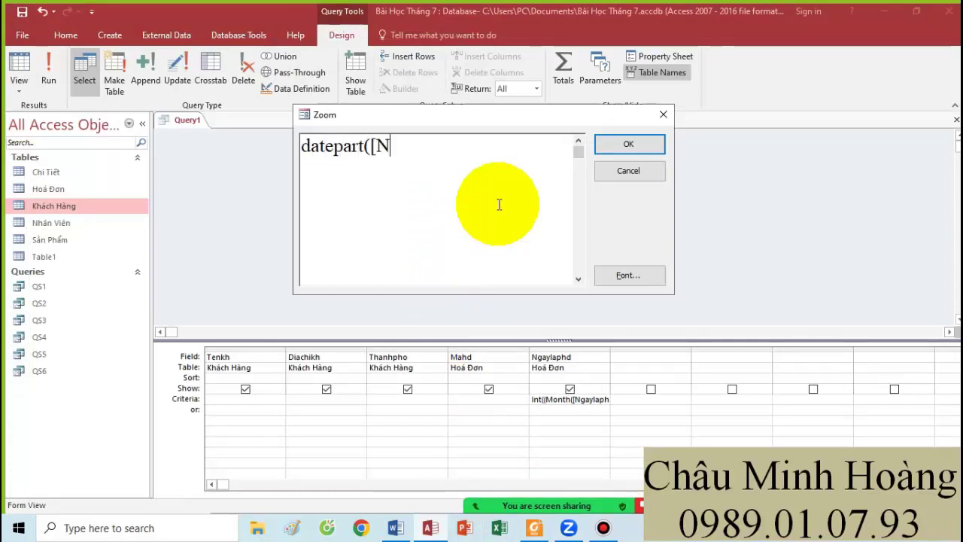
type("gaylaphd")
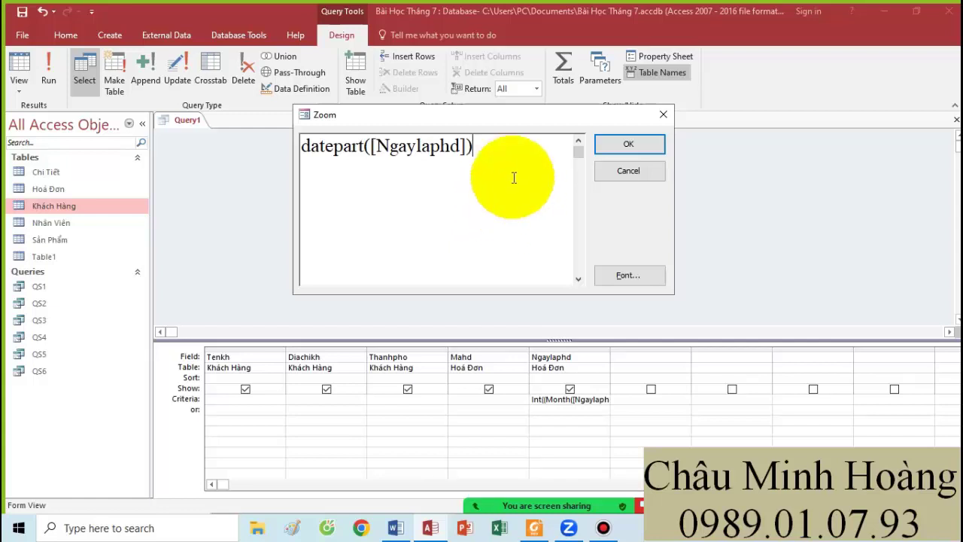
left_click(370, 147)
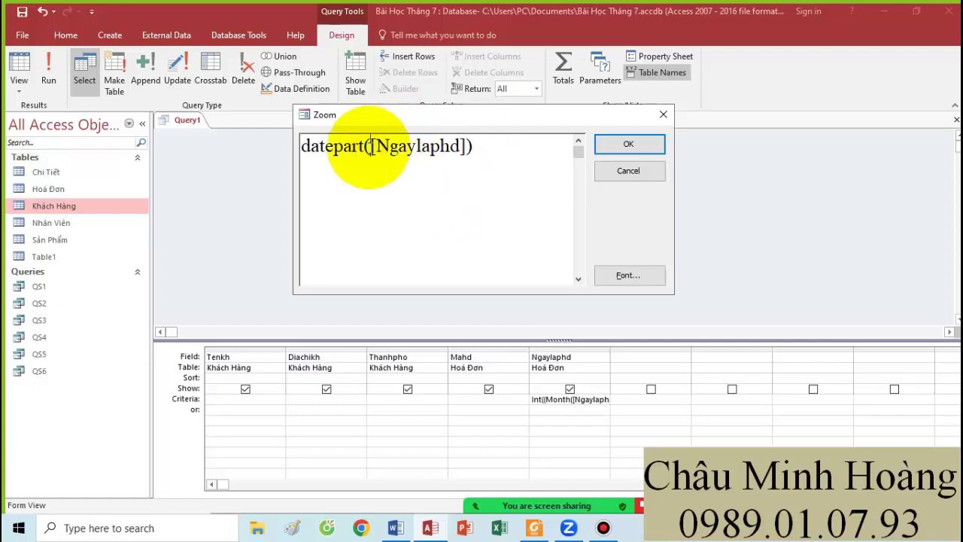
type("\"q")
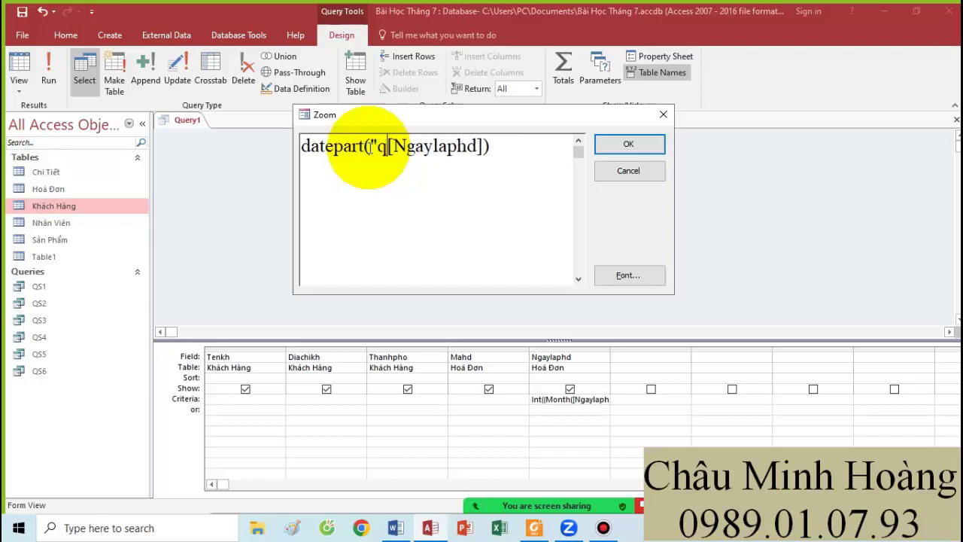
type("\";")
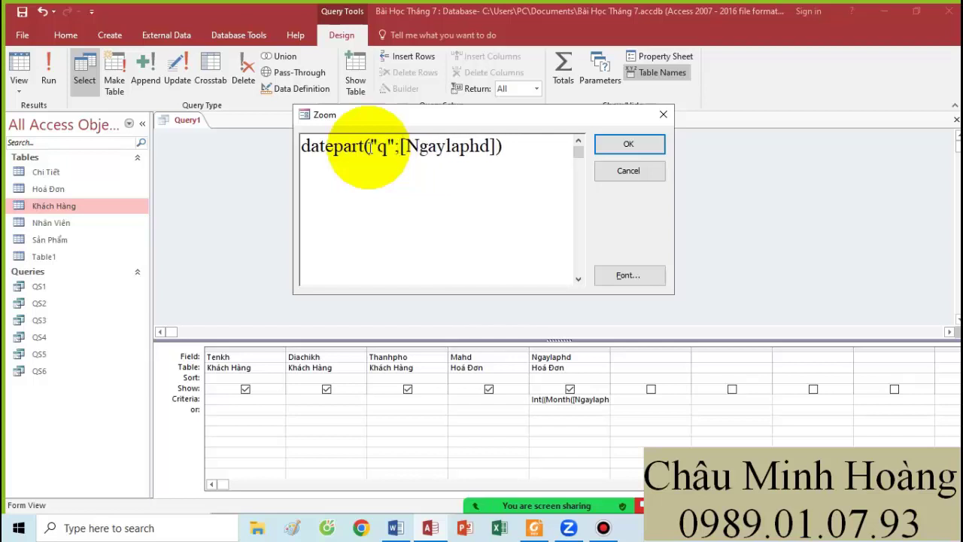
left_click(518, 143)
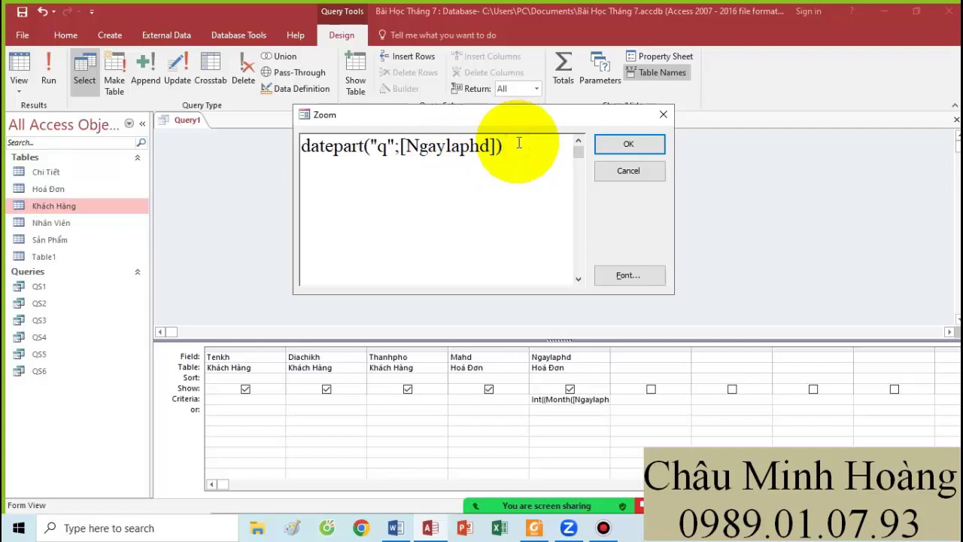
key("Return")
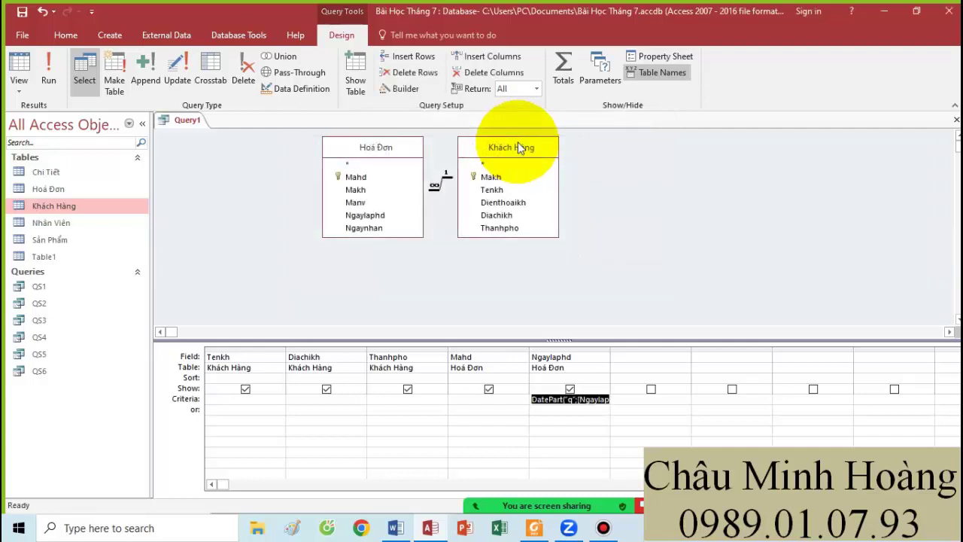
Try to extend the DatePart quarter criterion of Ngaylaphd with a further "and date" condition
right_click(592, 404)
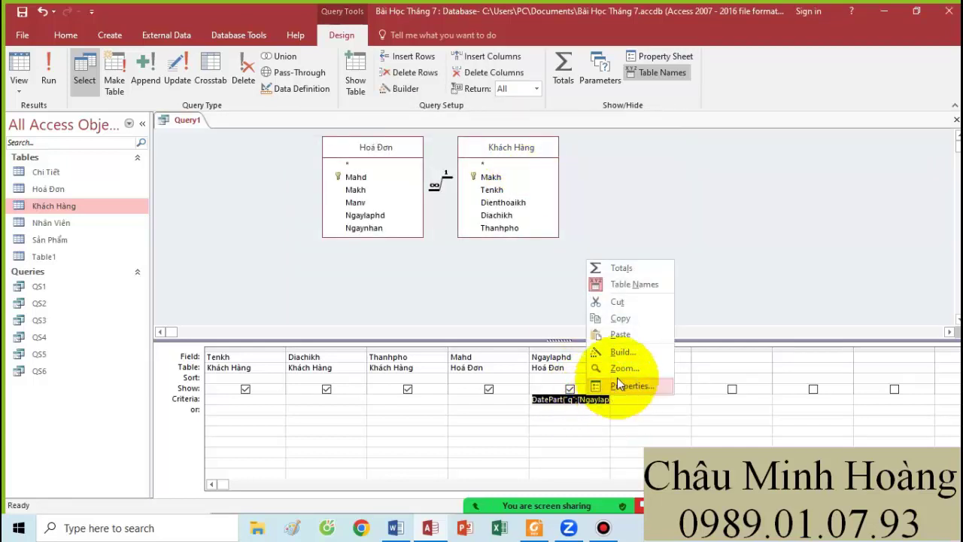
left_click(615, 378)
left_click(541, 156)
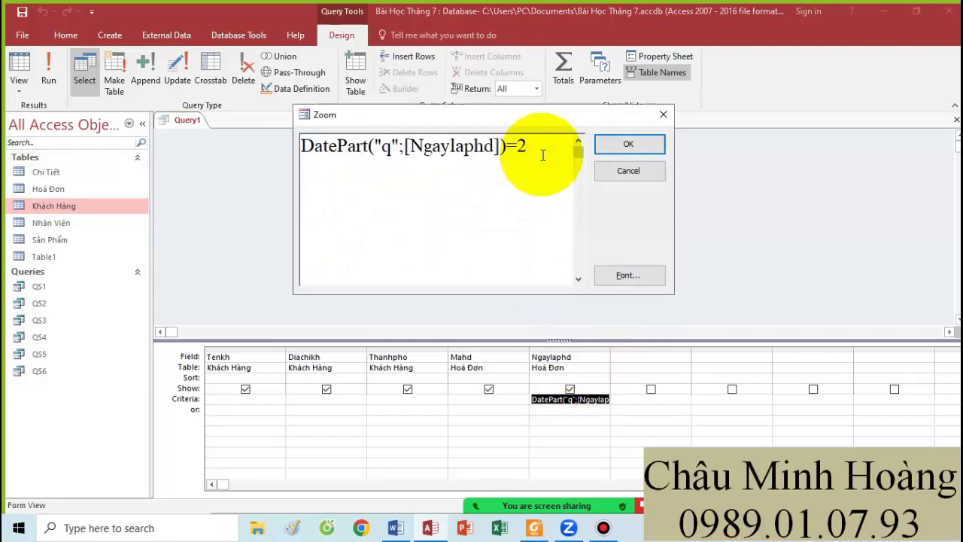
key("Return")
type("and d")
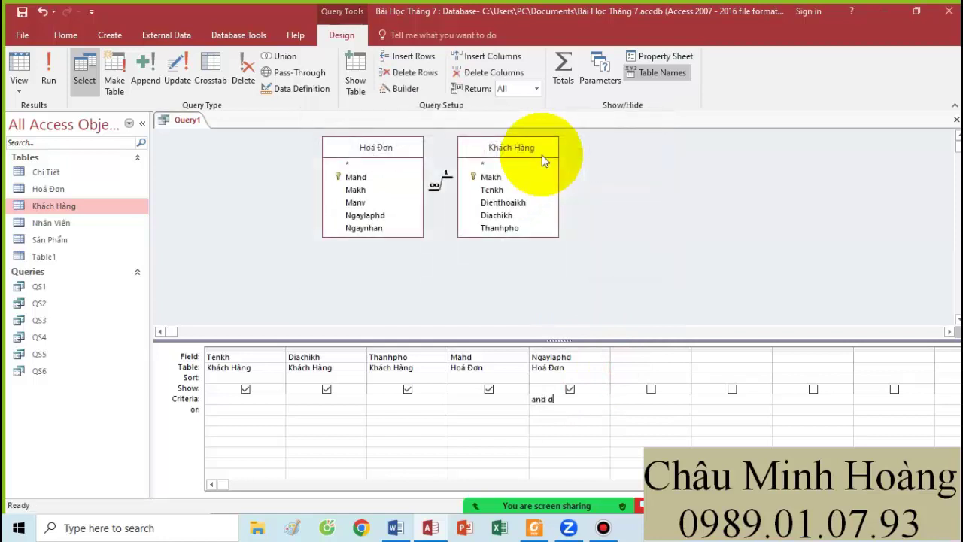
type("ate")
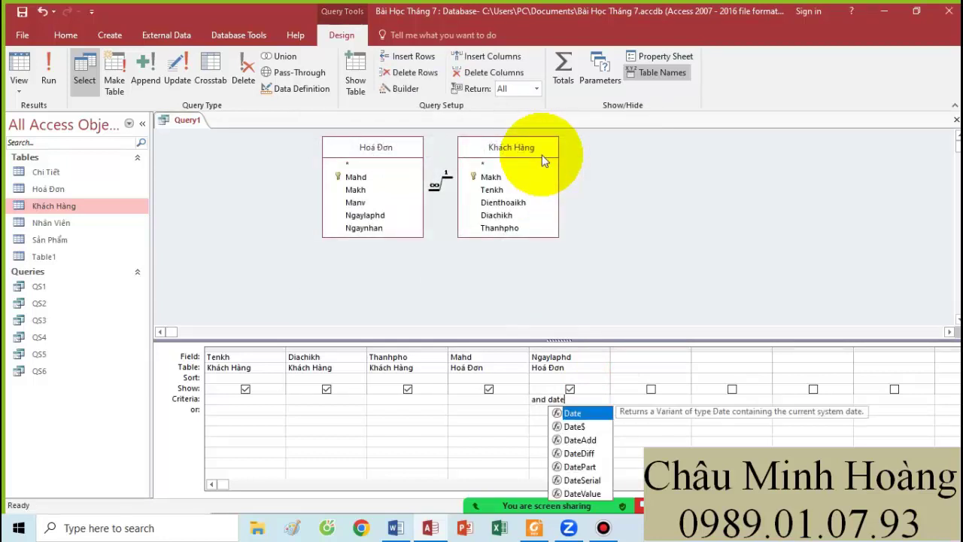
Replace the Ngaylaphd criterion with datepart("q";[Ngaylaphd]) = 2 and datepart("yyyy";[Ngaylaphd])= 2014, and run the query
right_click(575, 398)
left_click(615, 374)
left_click(367, 151)
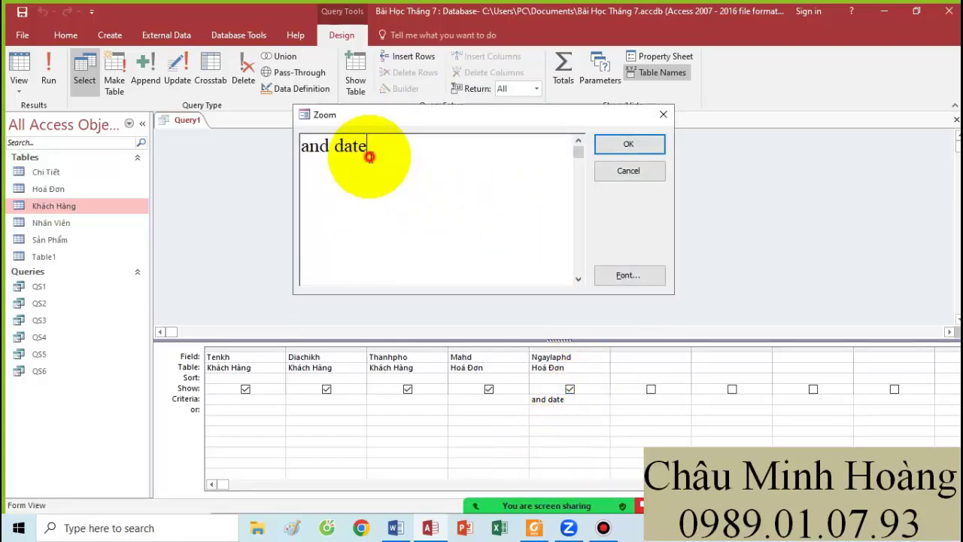
left_click_drag(370, 156, 120, 90)
key("Delete")
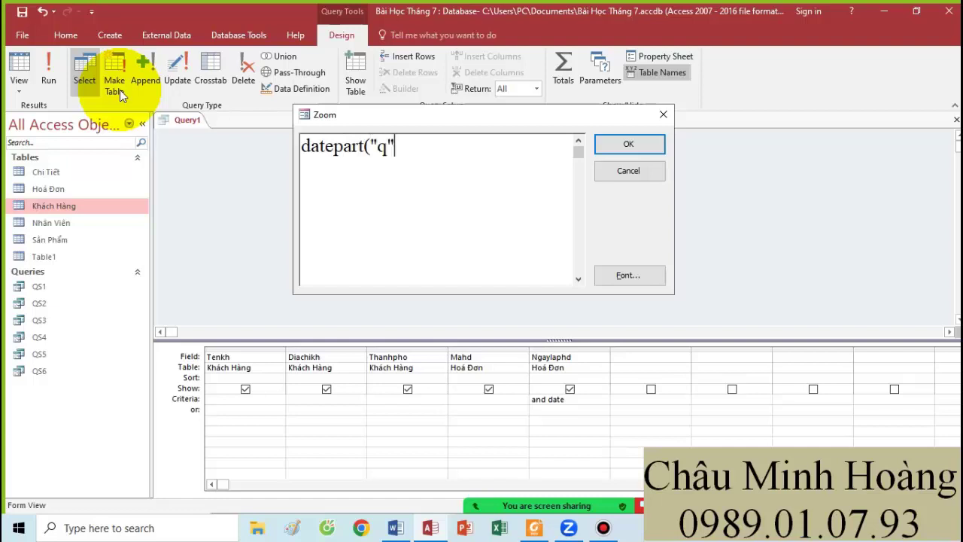
type("datepart(\"q\";[Ngaylaphd]) = 2 and datepart(\"yyyy\";[")
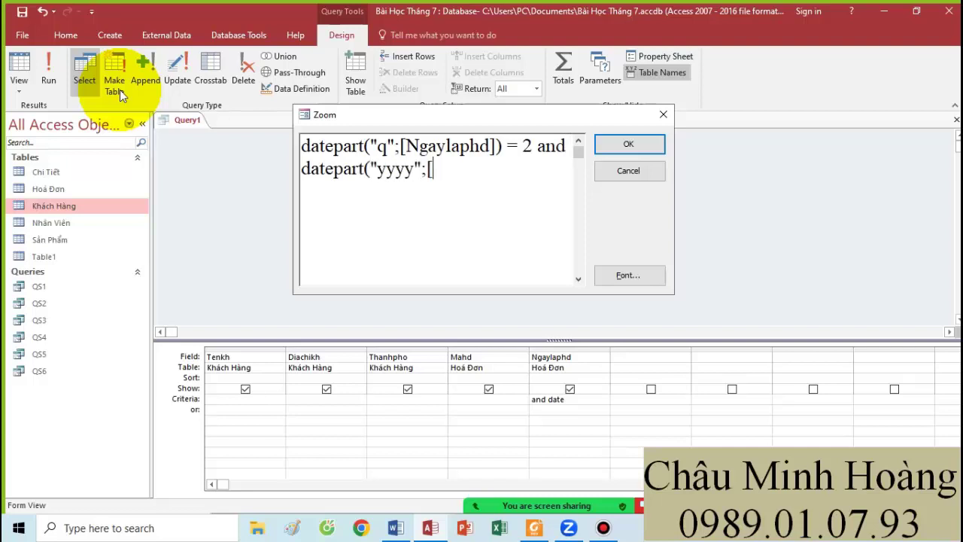
type("Ngaylaphd")
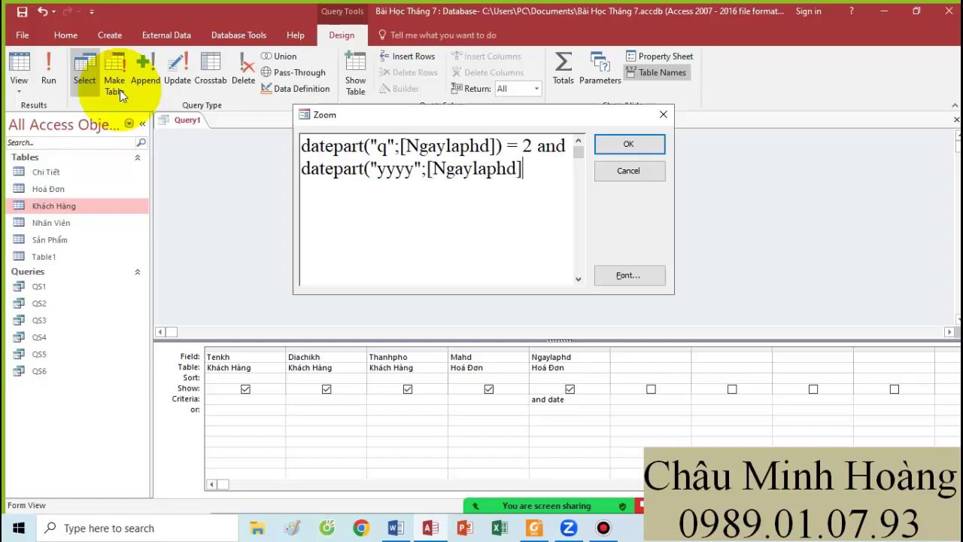
type("])= 201")
key("Return")
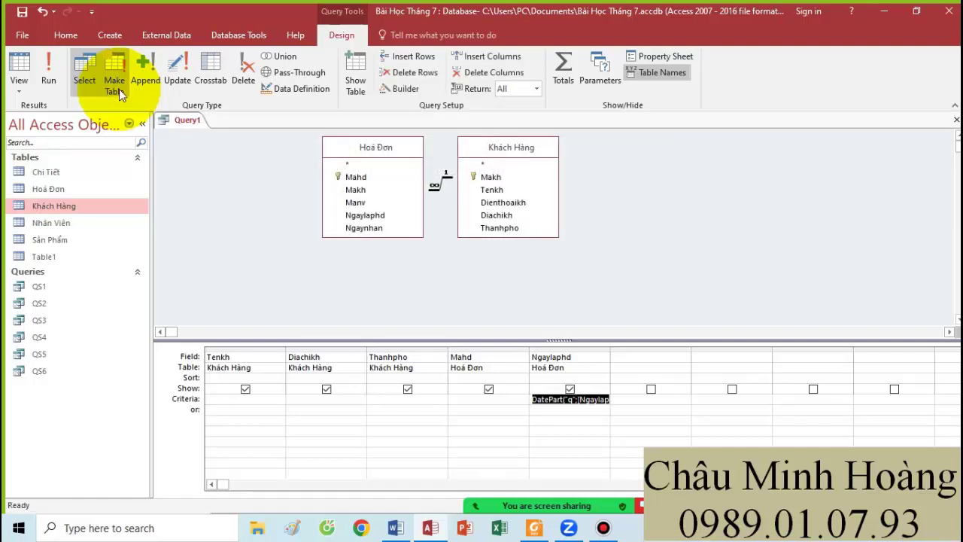
left_click(51, 66)
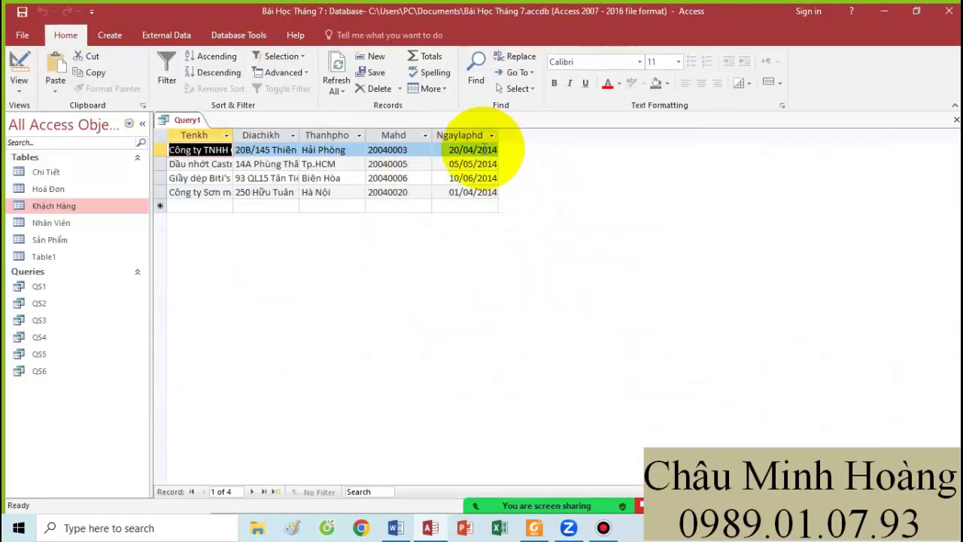
Copy the full Ngaylaphd criterion from the query design into the Word notes below "Hàm Datepart" and highlight it yellow
left_click(18, 67)
right_click(539, 397)
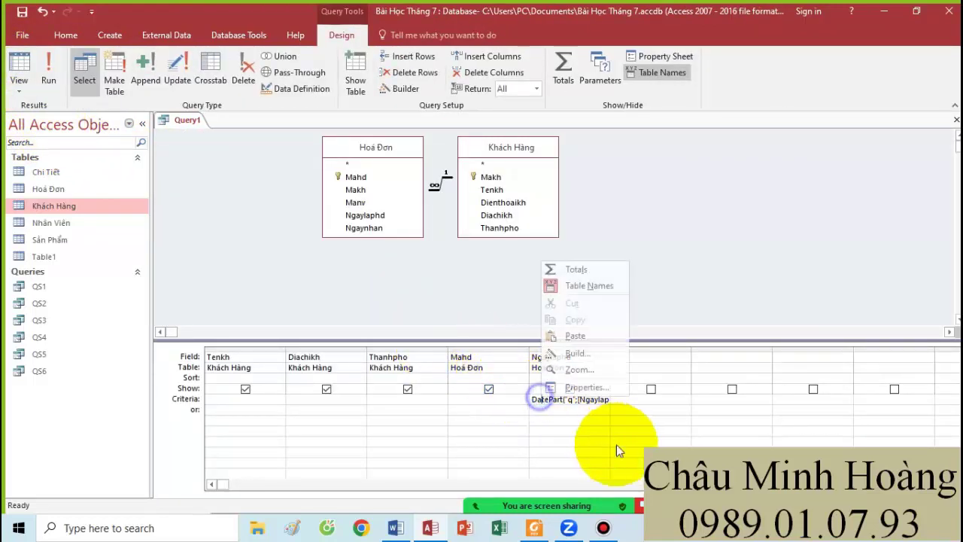
left_click(603, 370)
key("ctrl+c")
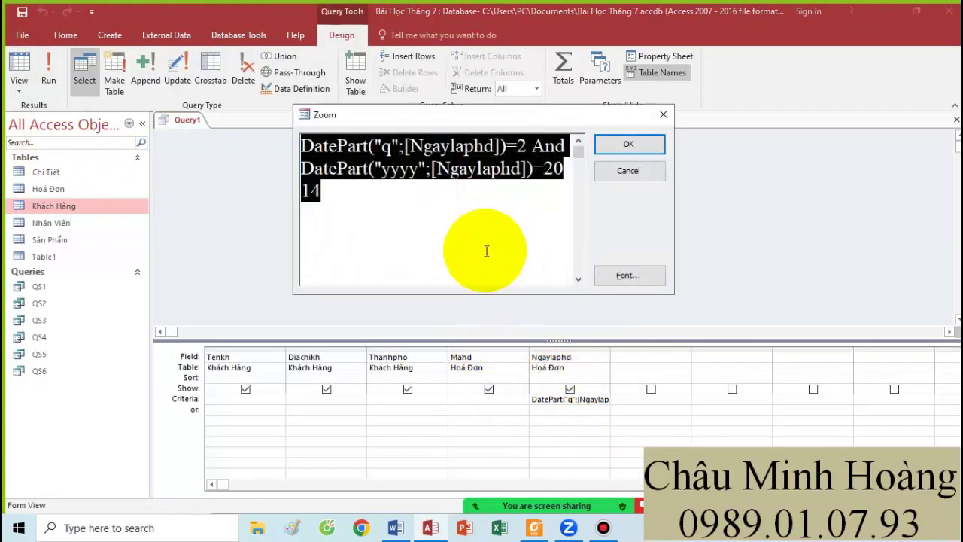
left_click(396, 527)
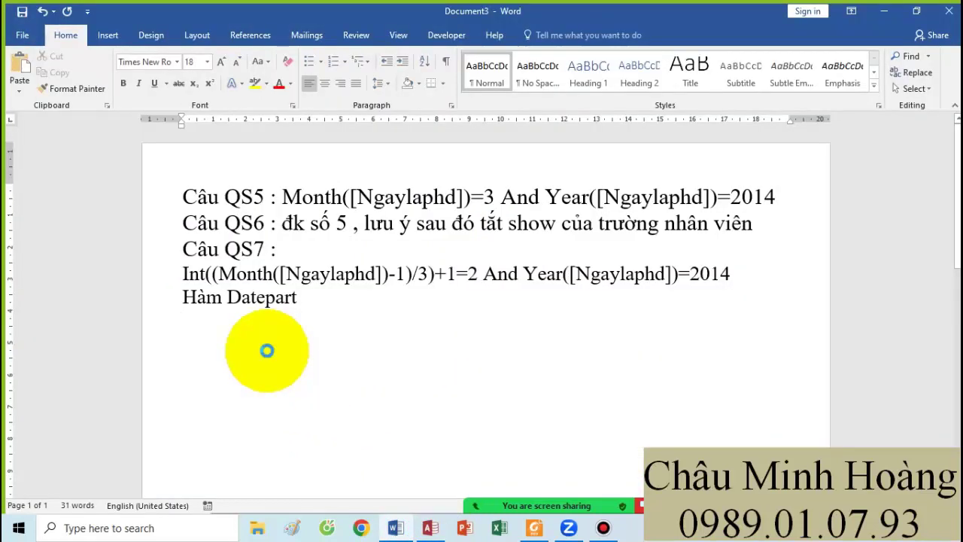
key("ctrl+v")
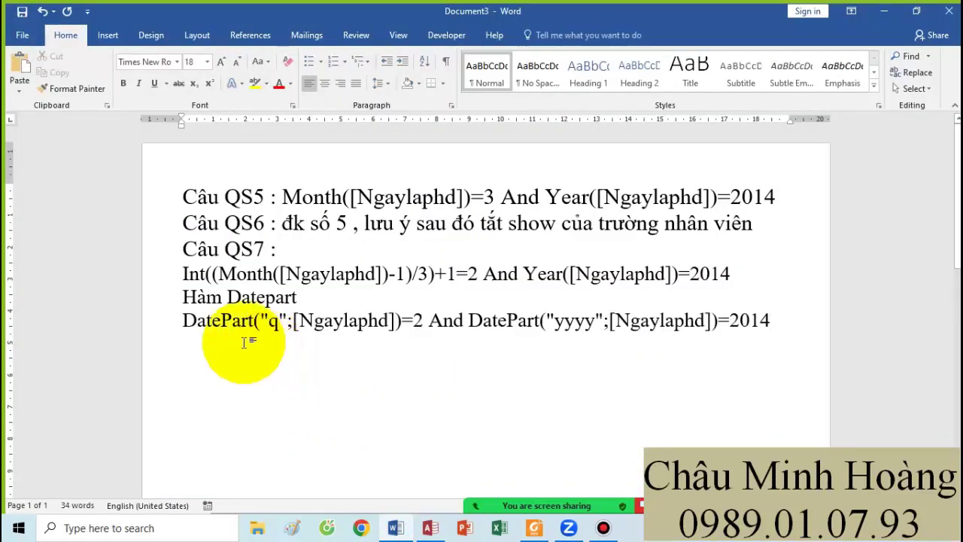
left_click_drag(180, 322, 814, 308)
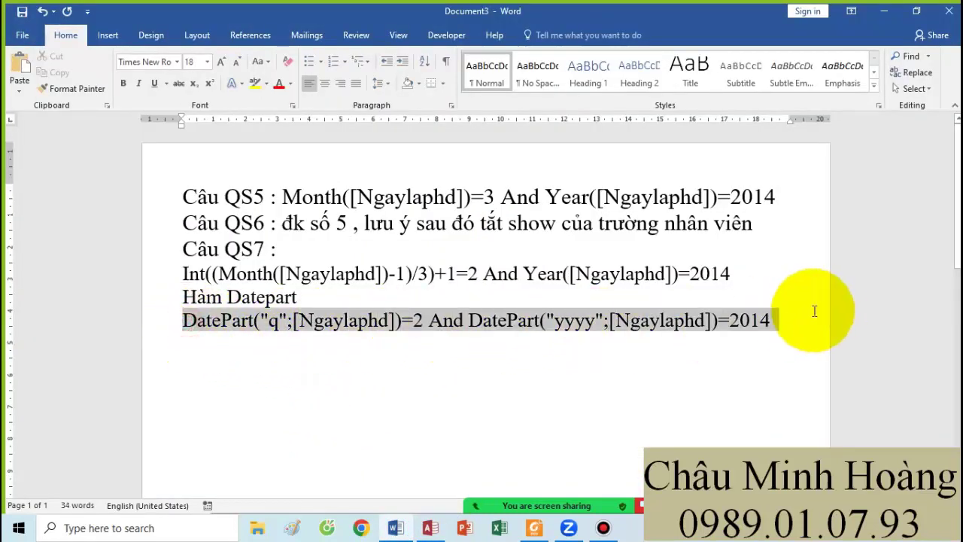
left_click(254, 83)
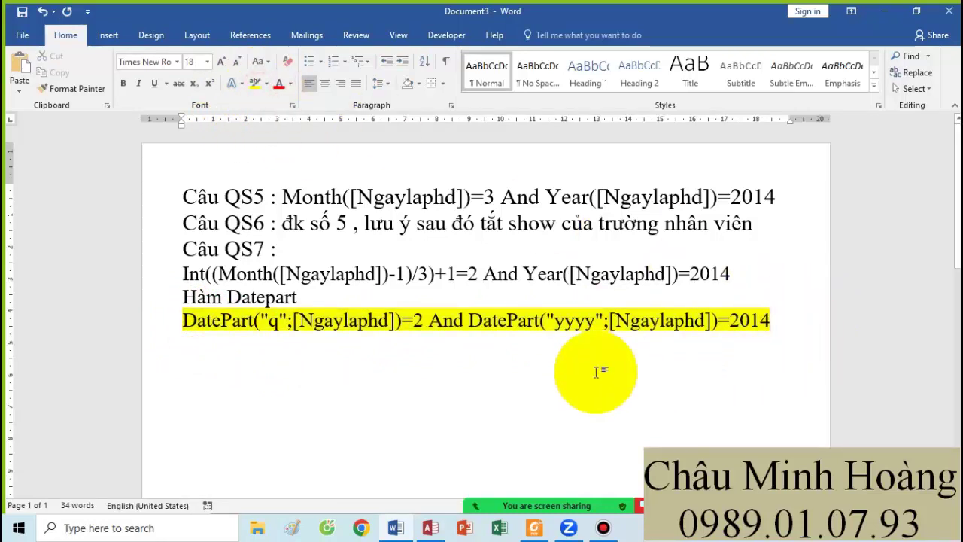
Add the label "Lấy năm :" on a new line below the highlighted expression
key("Return")
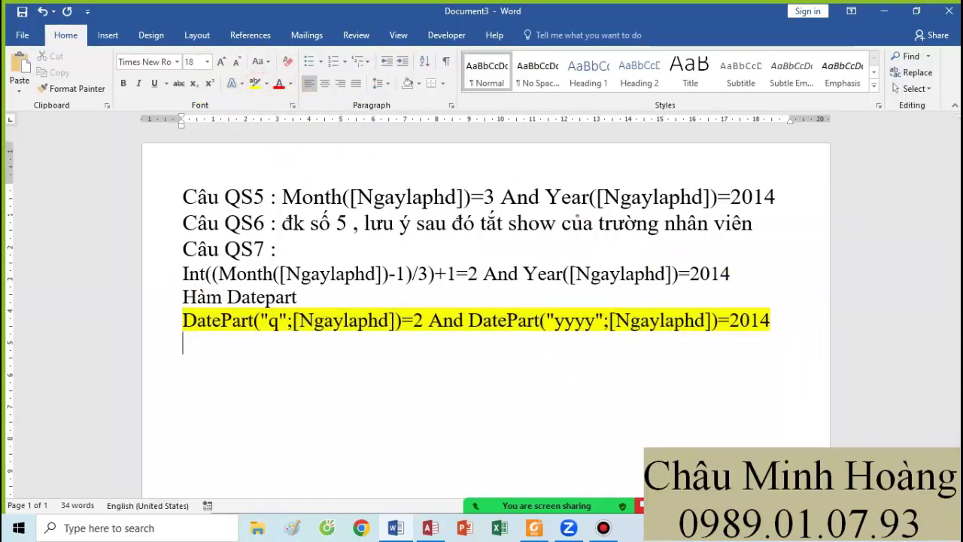
type("Lấy năm")
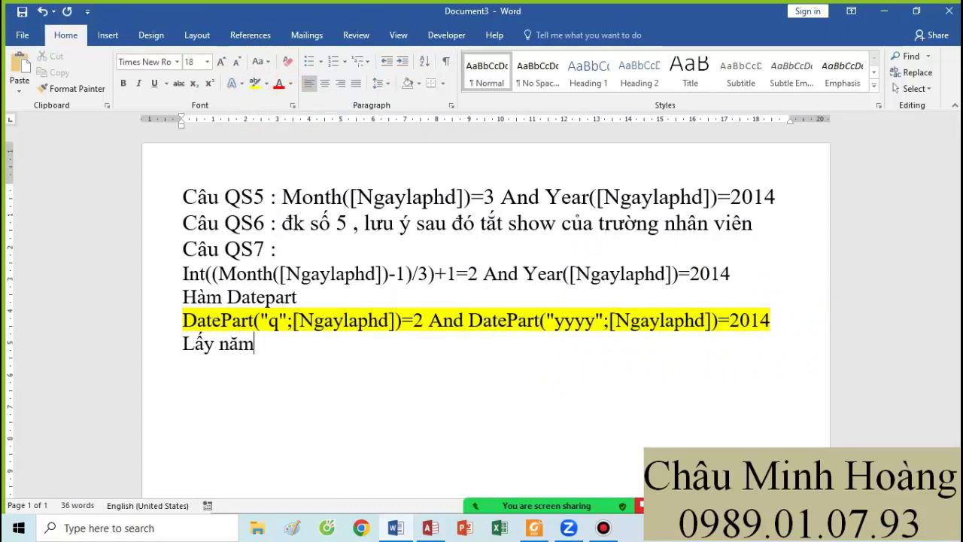
type(" L")
key("BackSpace")
key("BackSpace")
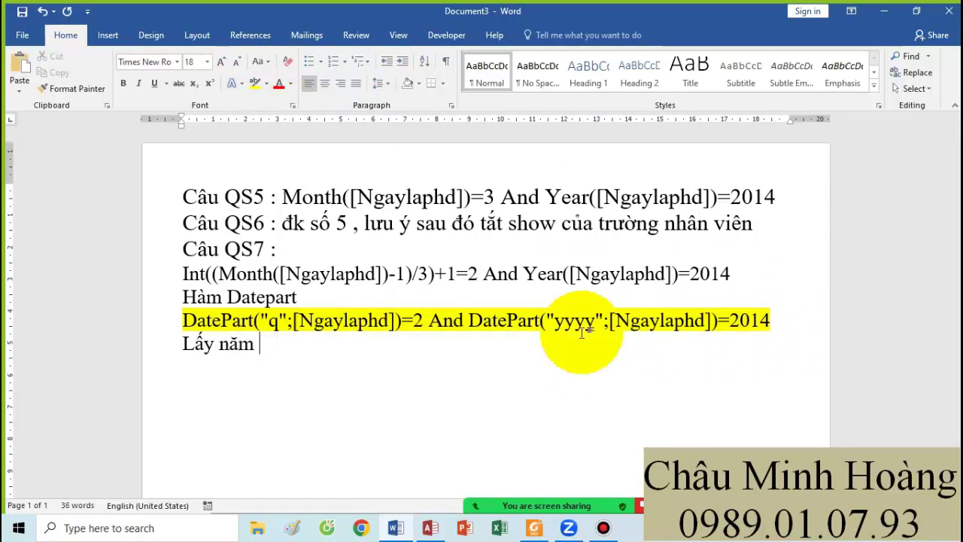
type(":")
Copy DatePart("q";[Ngaylaphd]) as text only after "Lấy năm :" and change its interval to "yyyy"
left_click_drag(185, 331, 464, 322)
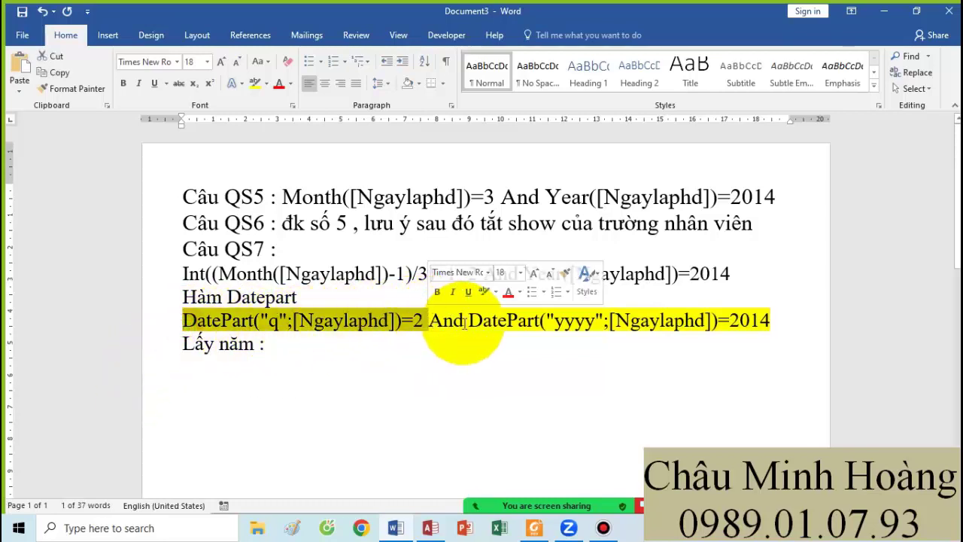
left_click(395, 322)
left_click_drag(189, 319, 401, 322)
key("ctrl+c")
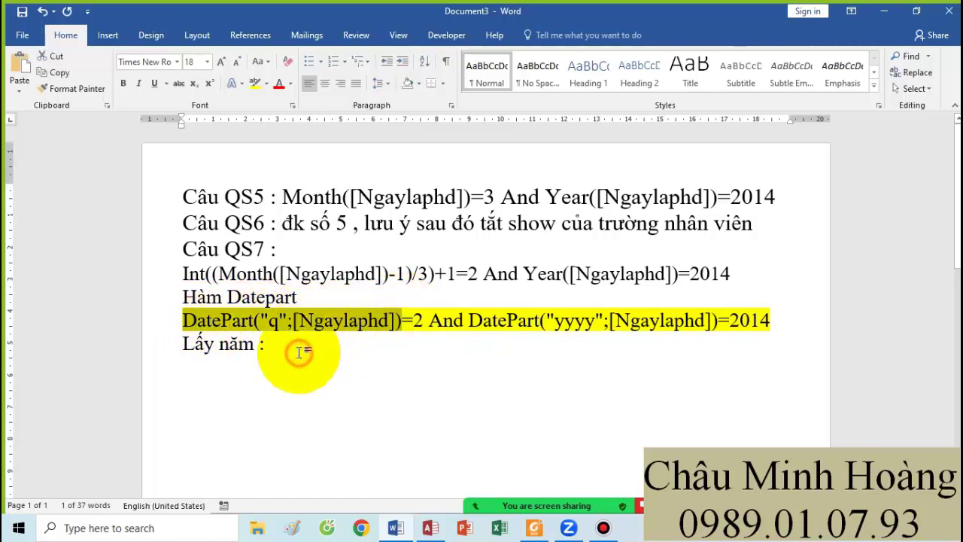
left_click(286, 347)
right_click(292, 348)
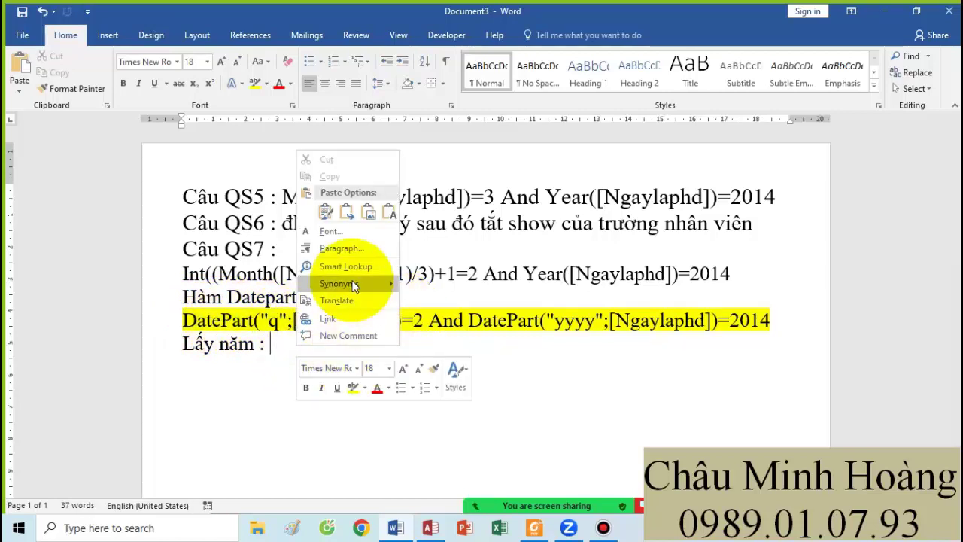
left_click(386, 213)
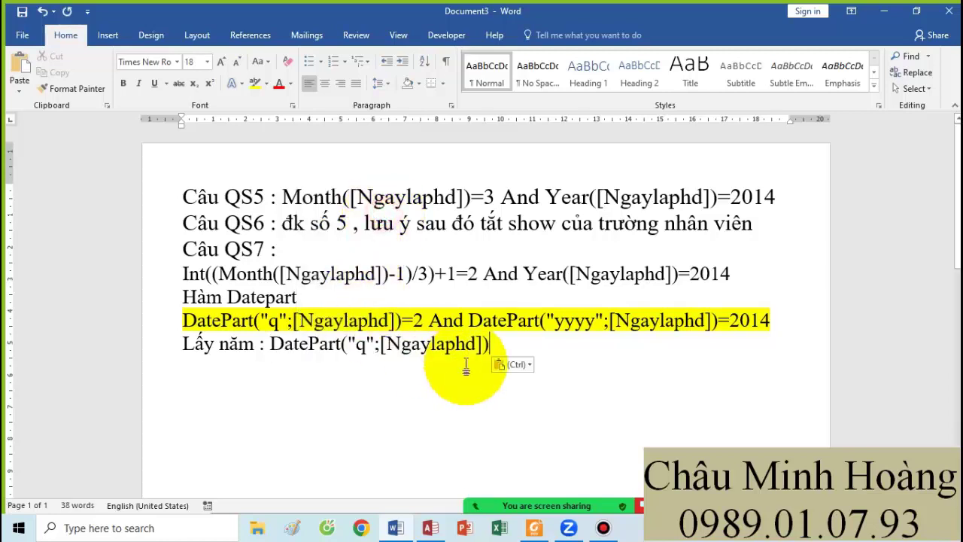
double_click(362, 345)
type("yyyy")
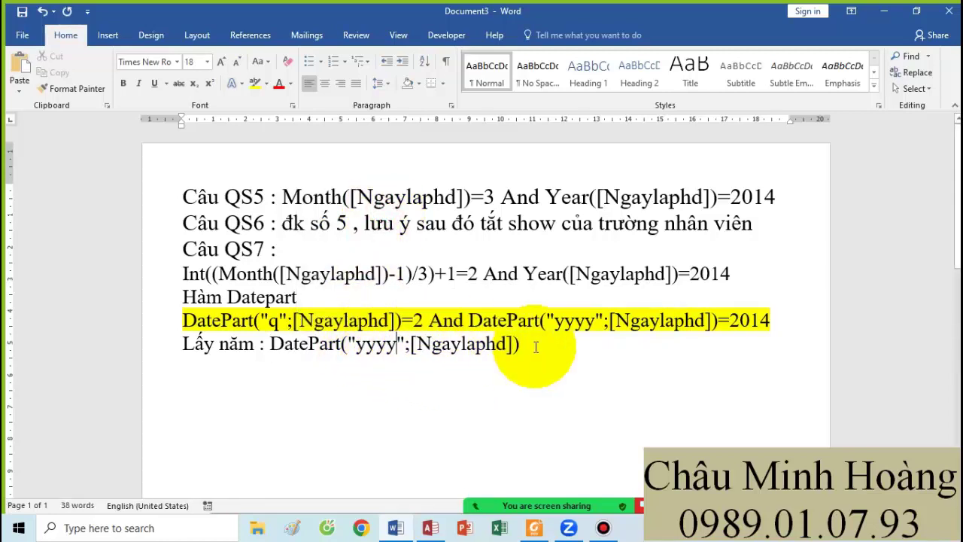
Add the label "Lấy quý :" on a new line, try pasting the copied expression after it and undo that paste
left_click(533, 346)
key("Return")
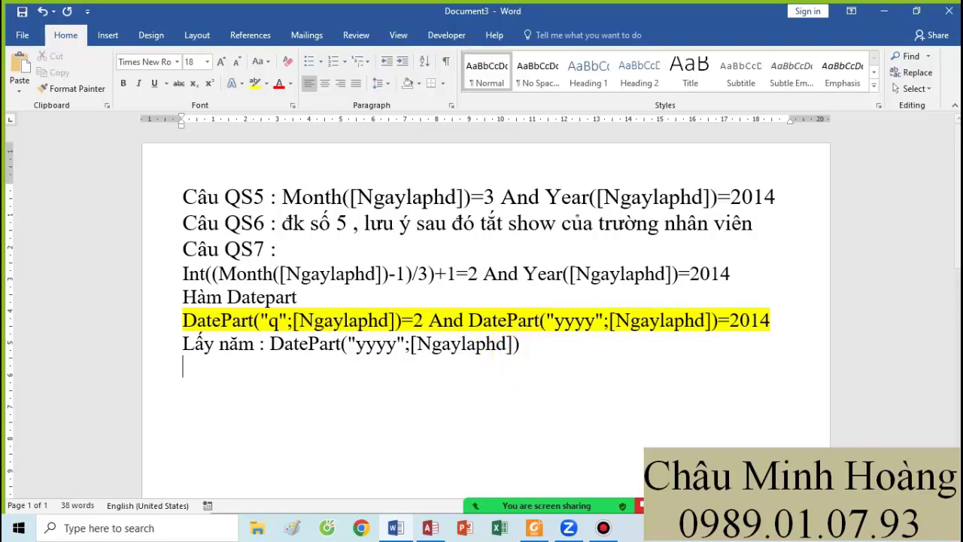
type("La")
type("y quý :")
key("ctrl+v")
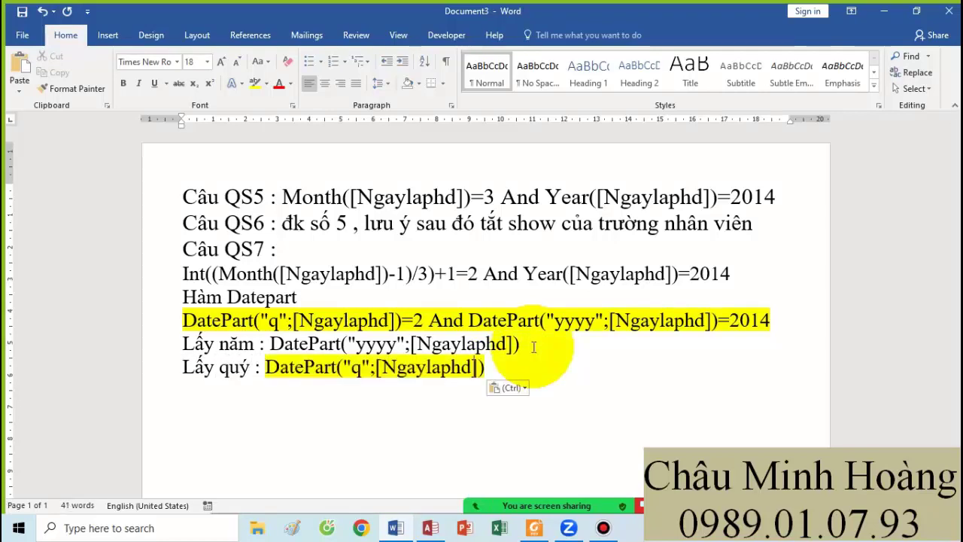
key("ctrl+z")
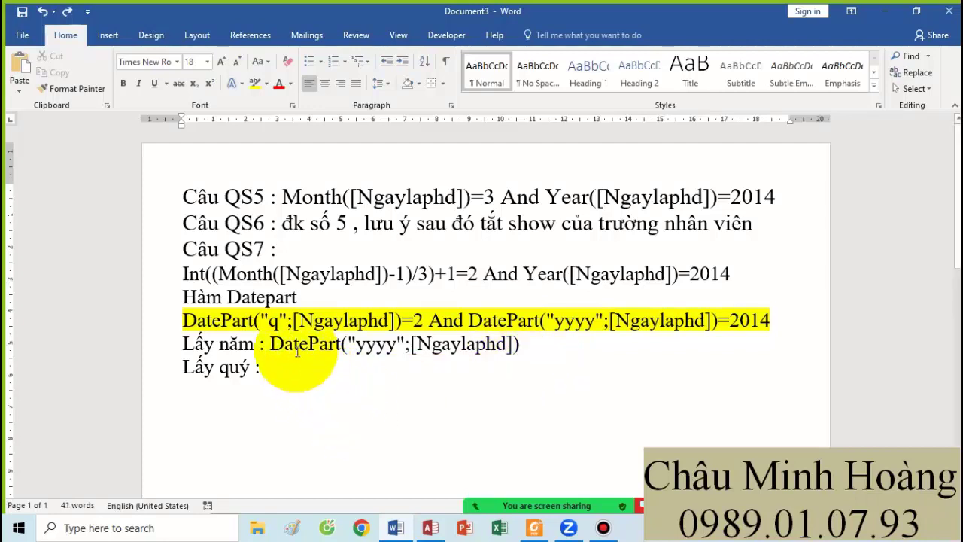
Copy the year expression as text only after "Lấy quý :" and change its interval to "q"
left_click_drag(273, 344, 520, 347)
key("ctrl+c")
left_click(272, 369)
right_click(280, 370)
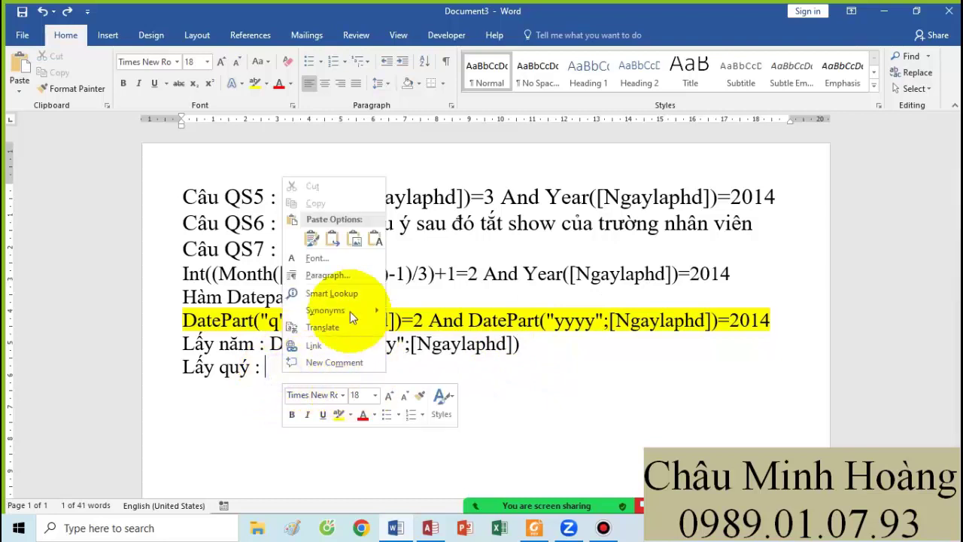
left_click(376, 239)
left_click_drag(351, 367, 392, 369)
type("q")
left_click(498, 366)
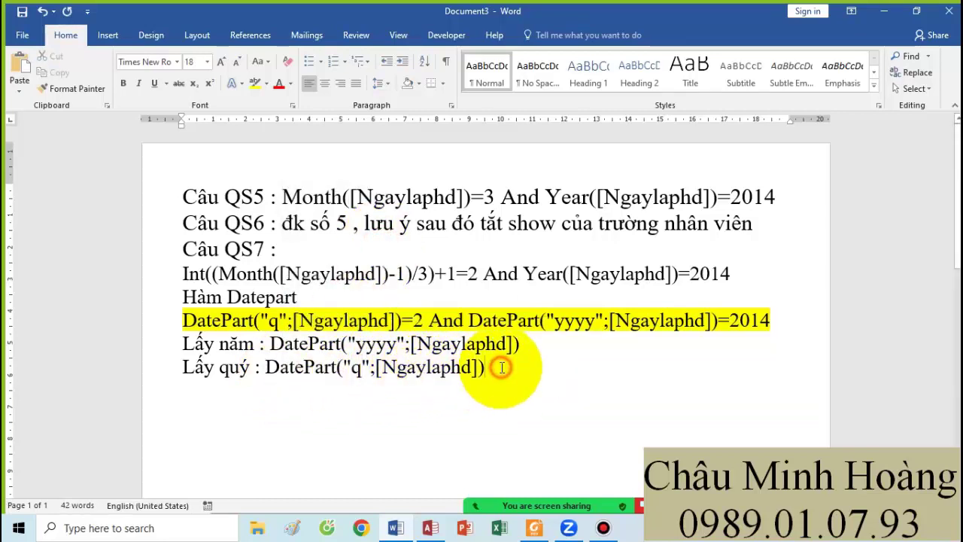
Add the line "Lấy tháng : DatePart("m";[Ngaylaphd])" below the quarter line, reusing the copied expression
key("Return")
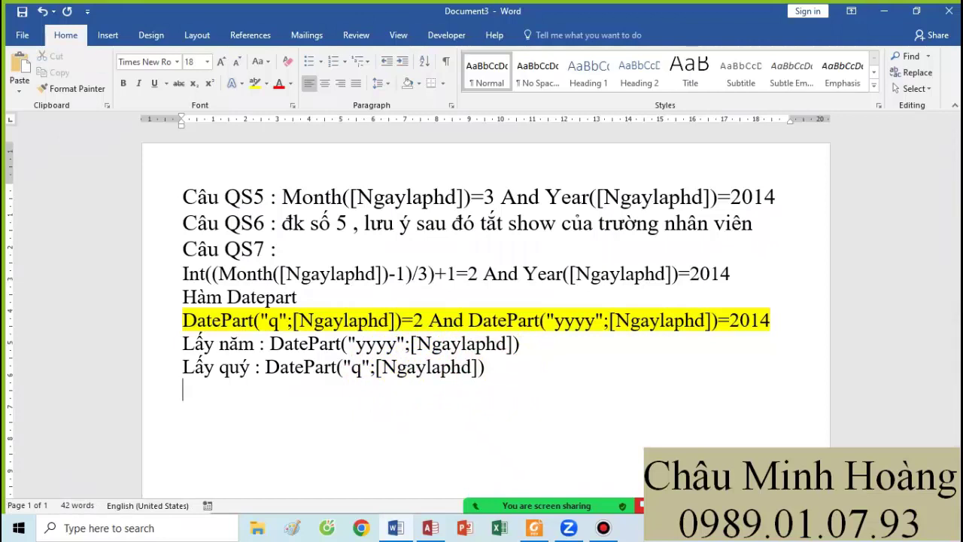
type("Lấy")
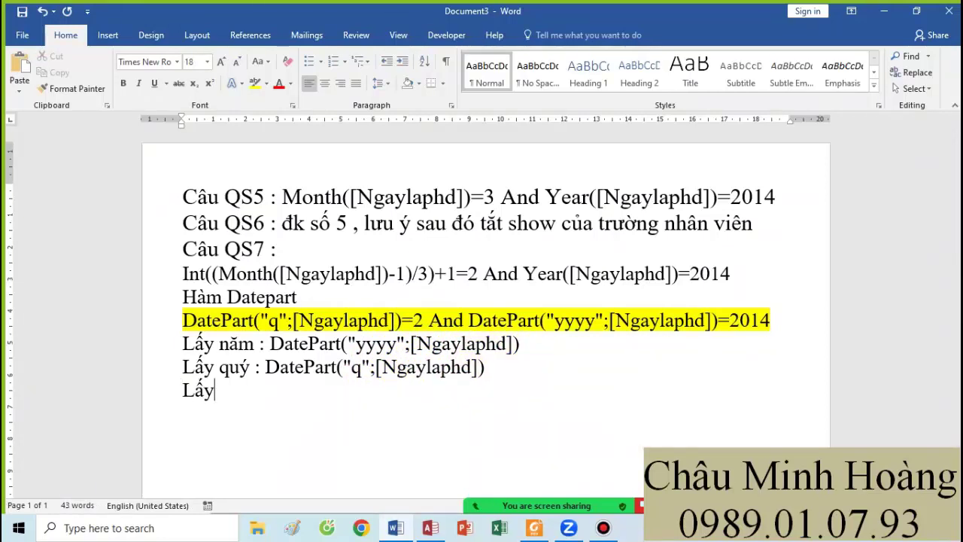
type(" tháng :")
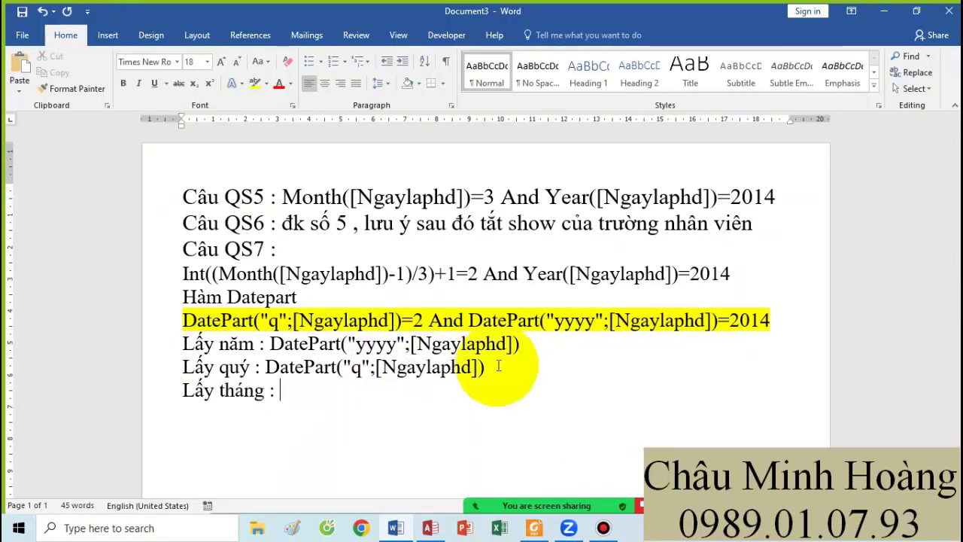
key("ctrl+v")
left_click_drag(412, 398, 367, 399)
type("m")
left_click(509, 389)
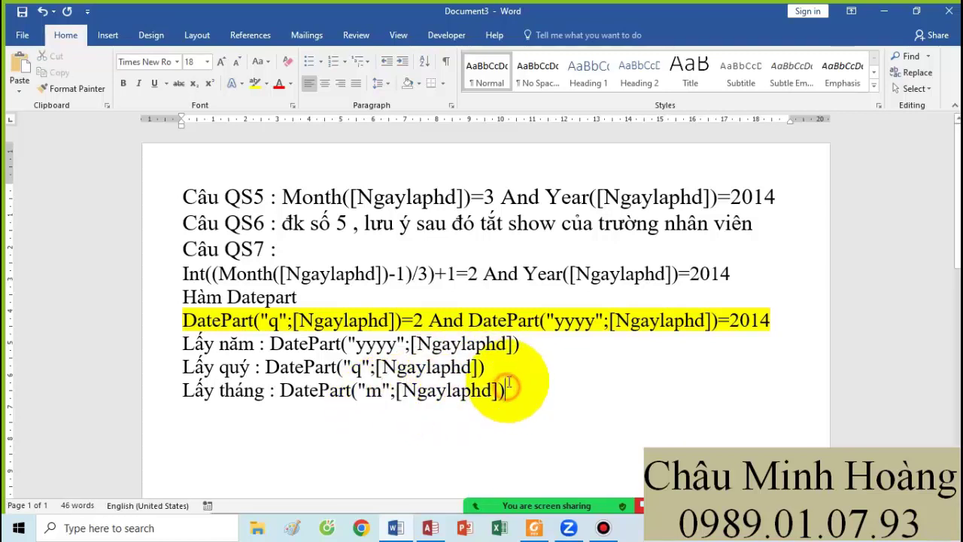
Add the line "Lấy thứ trong tuần : DatePart("w";[Ngaylaphd])" below the month line, reusing the copied expression
key("Return")
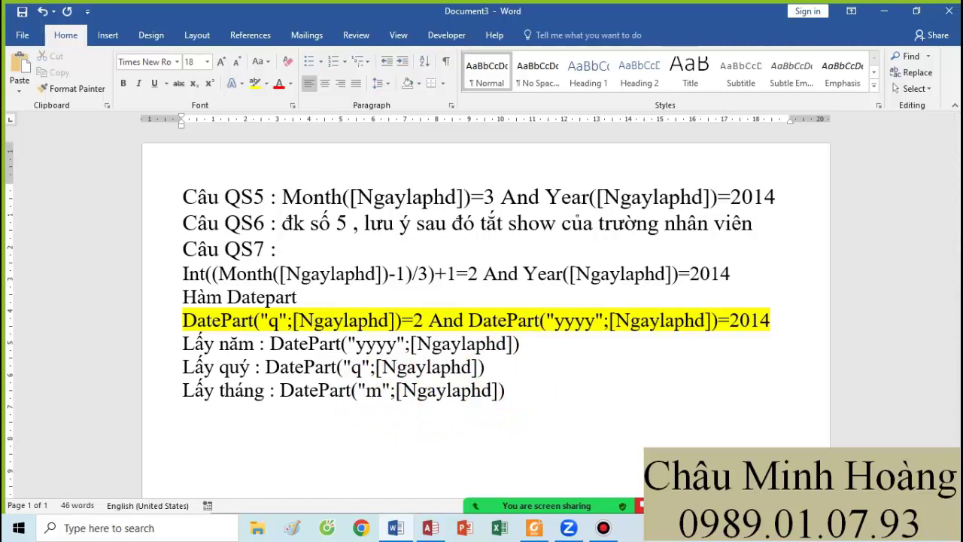
type("Lấy thứ trong")
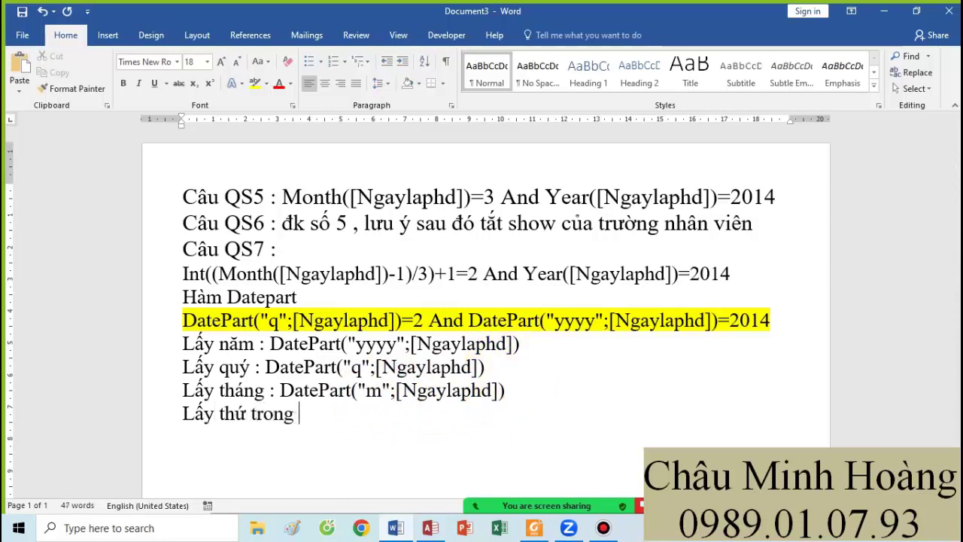
type(" tuần :")
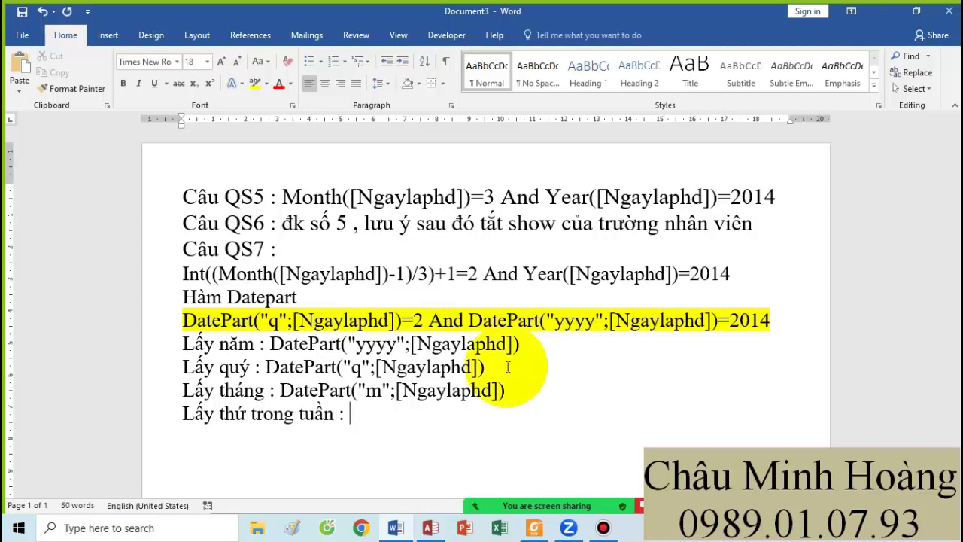
key("ctrl+v")
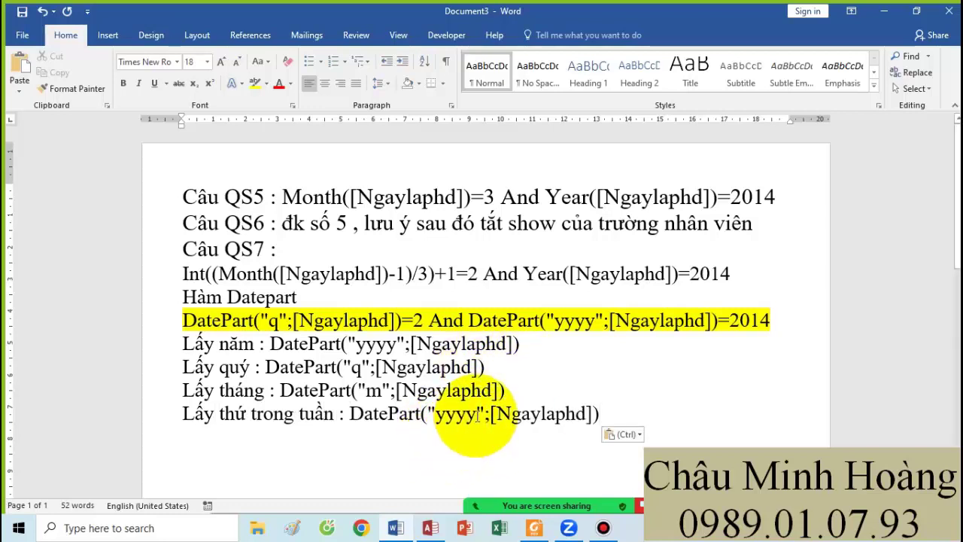
double_click(452, 414)
type("yw")
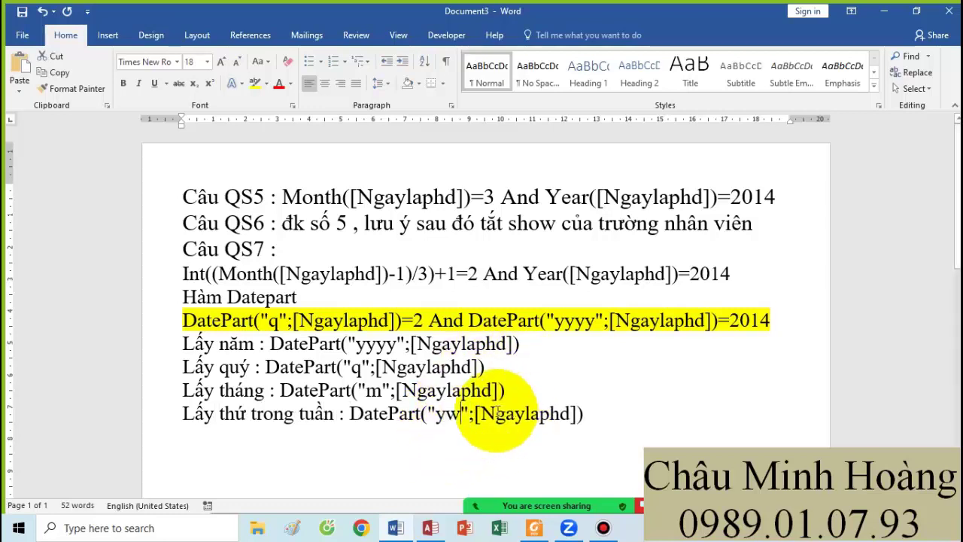
key("BackSpace")
key("BackSpace")
type("w")
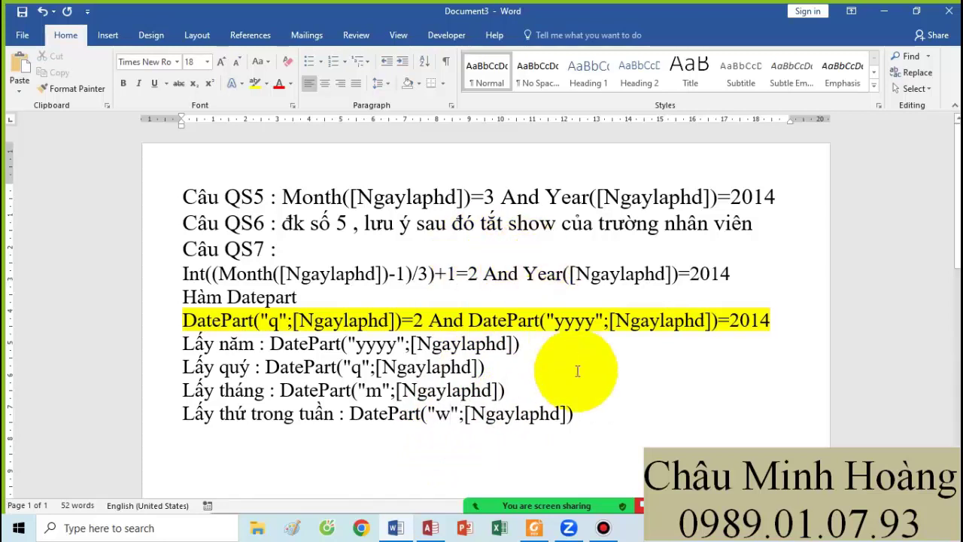
Add the argument ";1" after [Ngaylaphd] in the "Lấy thứ trong tuần" expression
left_click(569, 413)
type(";1")
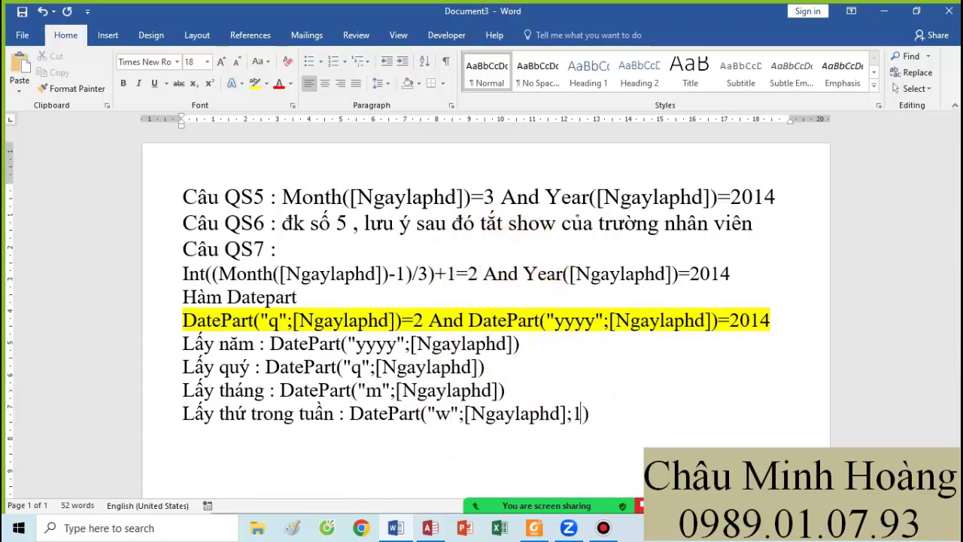
left_click(652, 421)
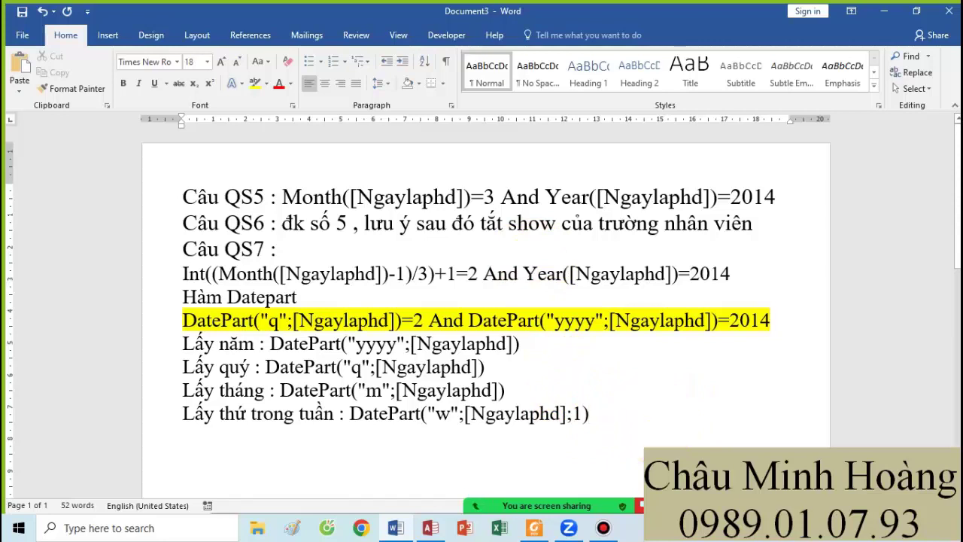
Add the line "Lấy tuần của năm : DatePart("ww";[Ngaylaphd])" below the weekday line, reusing the copied year expression
key("Return")
type("Lấy tuầ")
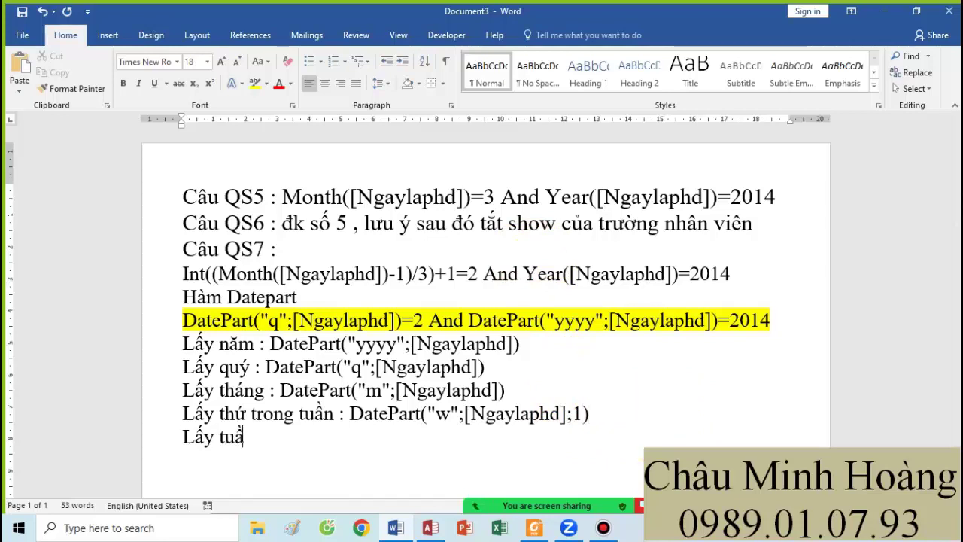
type("n của năm :")
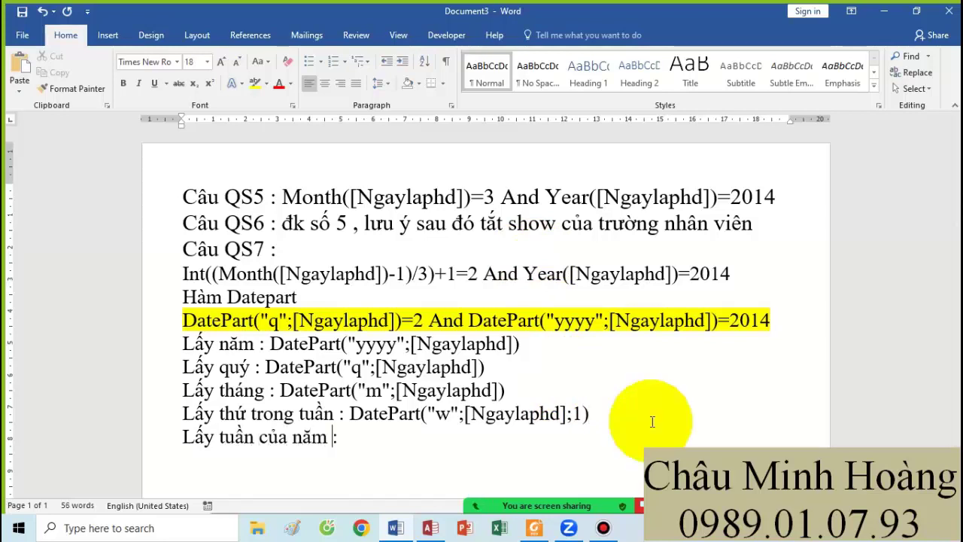
type("DatePart(\"yyyy\";[Ngaylaphd])")
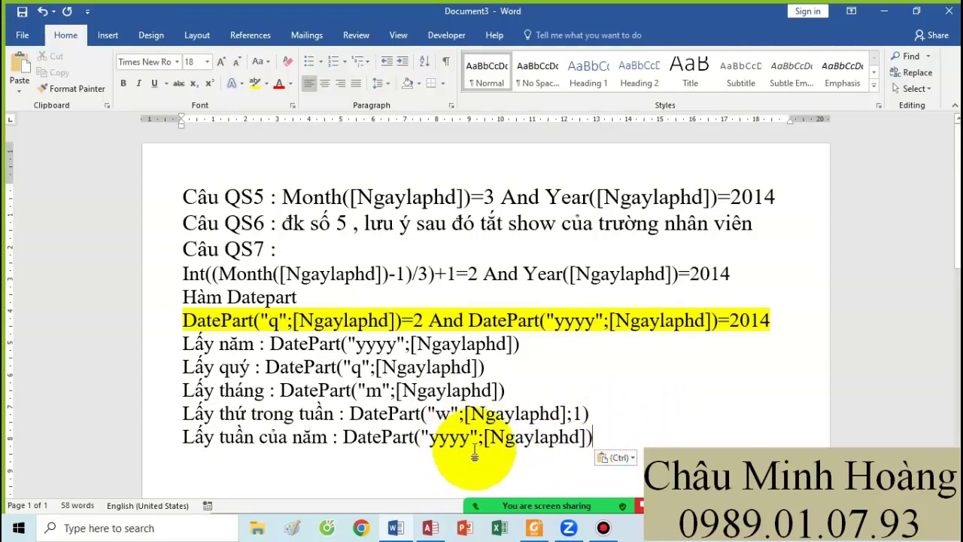
left_click_drag(469, 440, 435, 444)
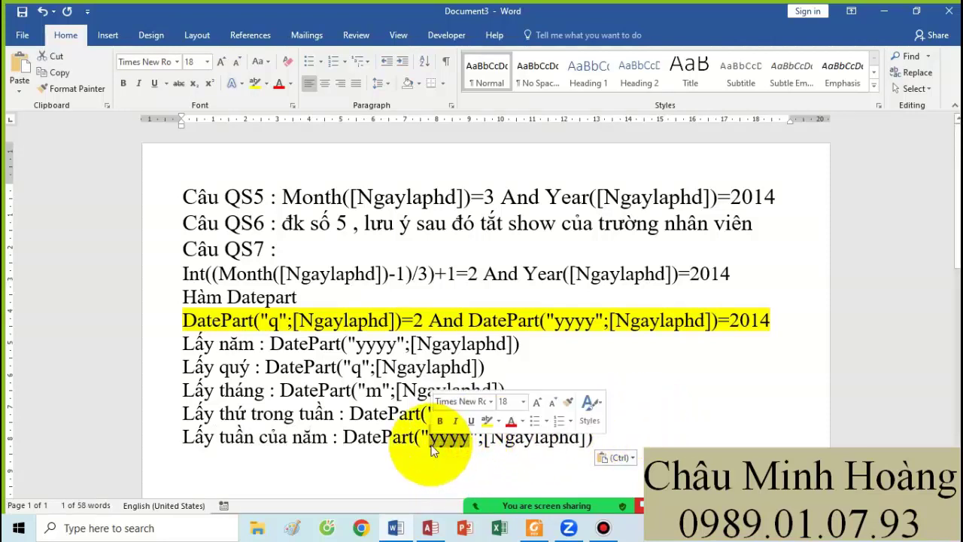
type("ww")
Add the line "Lấy ngày : DatePart("d";[Ngaylaphd])" and insert ";1" after [Ngaylaphd] in the week-of-year expression
left_click(627, 436)
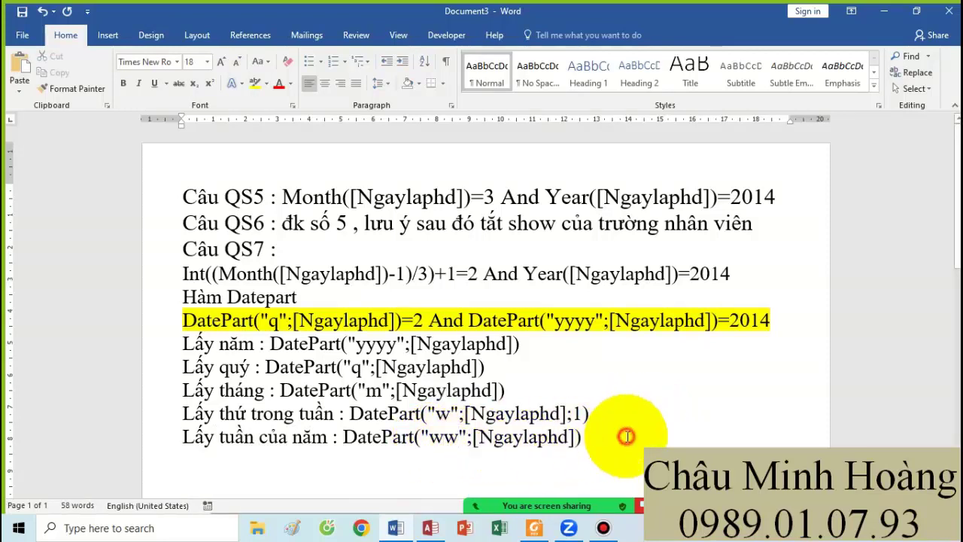
key("Return")
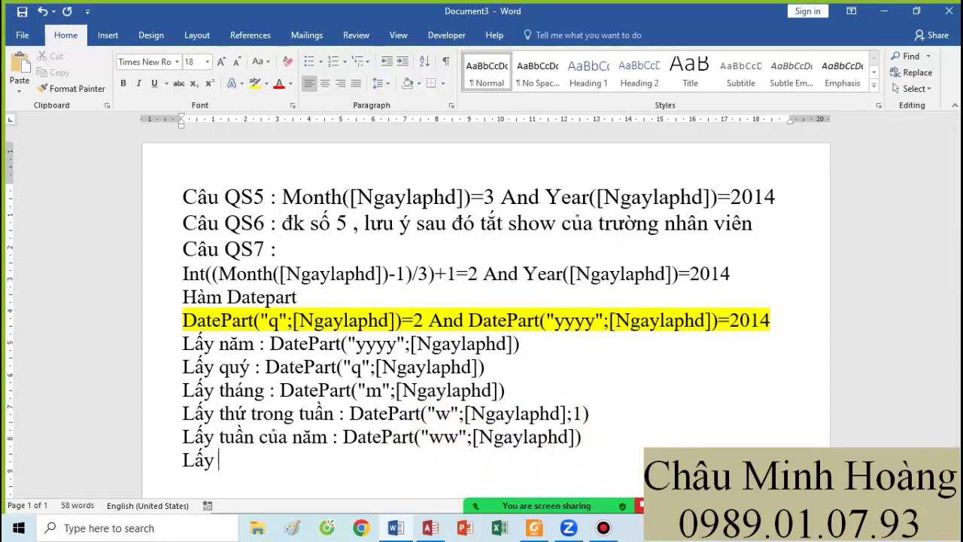
type("Lấy ngày :")
type("DatePart(\"yyyy\";[Ngaylaphd])")
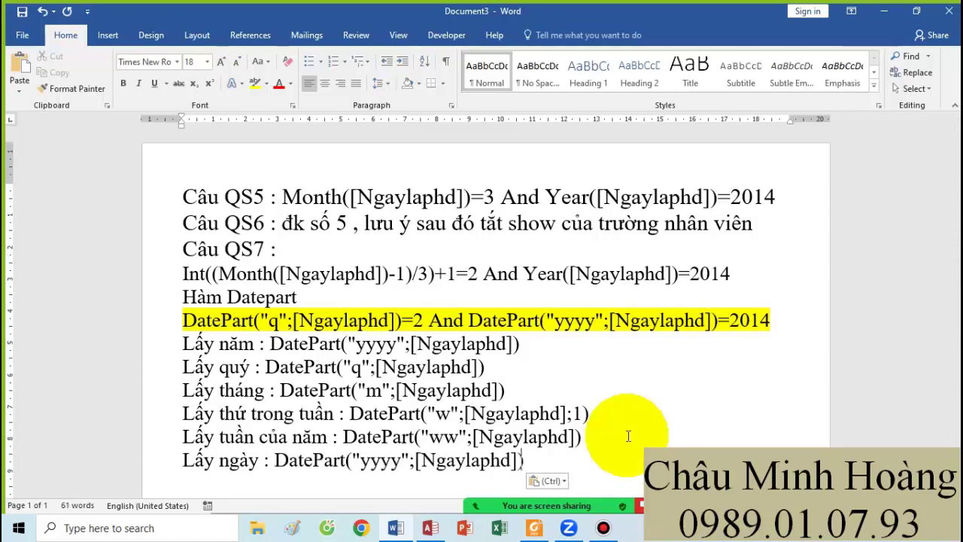
double_click(372, 461)
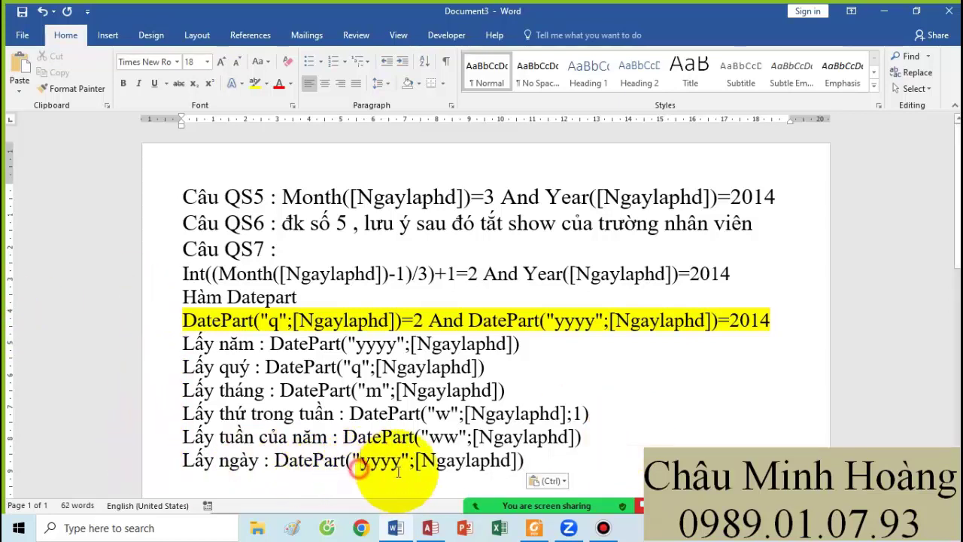
type("d]")
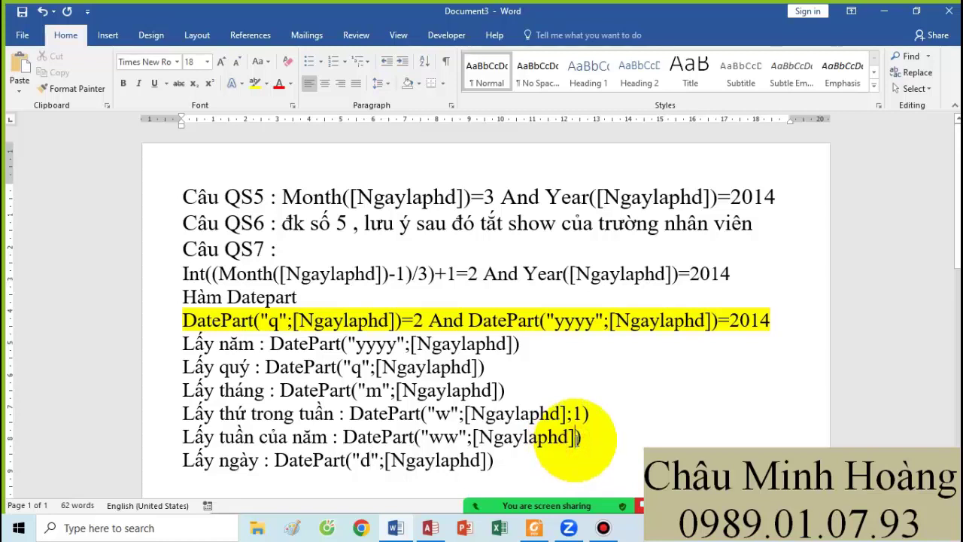
type(";1")
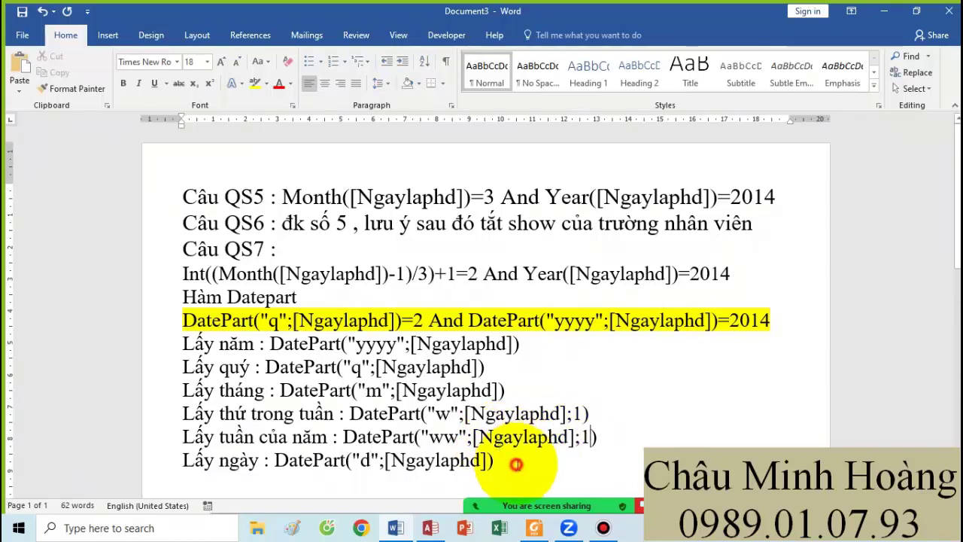
Add the line "Lấy giờ : DatePart("h";[Ngaylaphd])" below the day line, reusing the copied expression
scroll(516, 464, "down", 1)
left_click(517, 464)
key("Return")
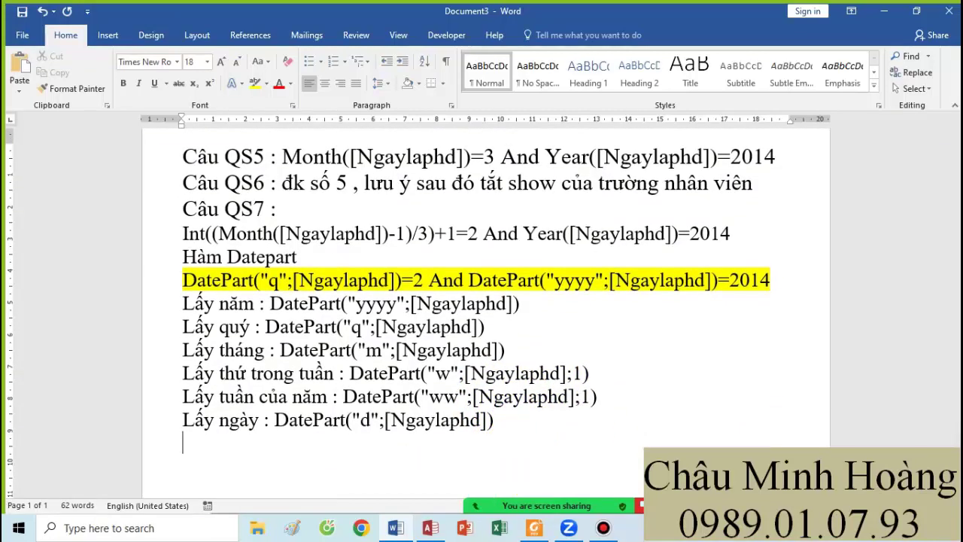
type("Lấy giờ")
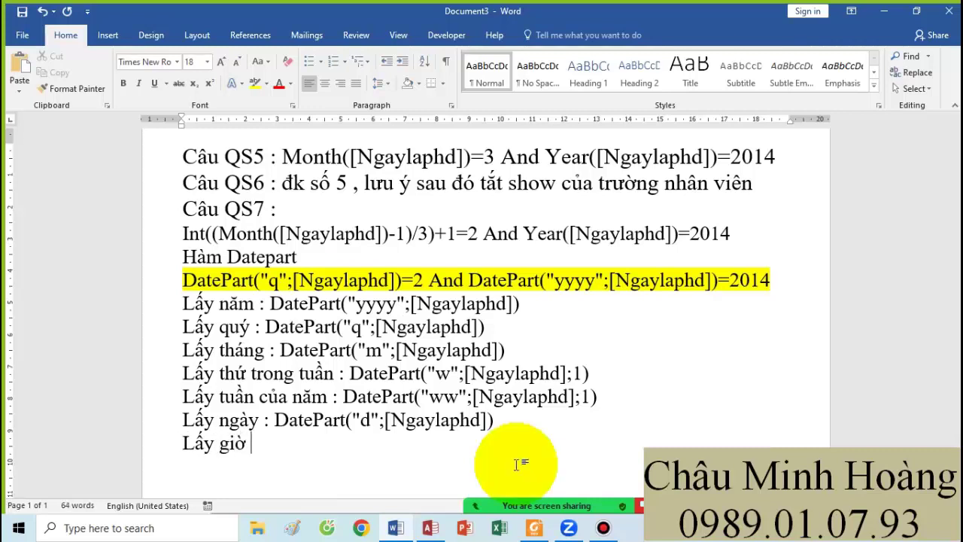
type(" :")
type("DatePart(\"yyyy\";[Ngaylaphd])")
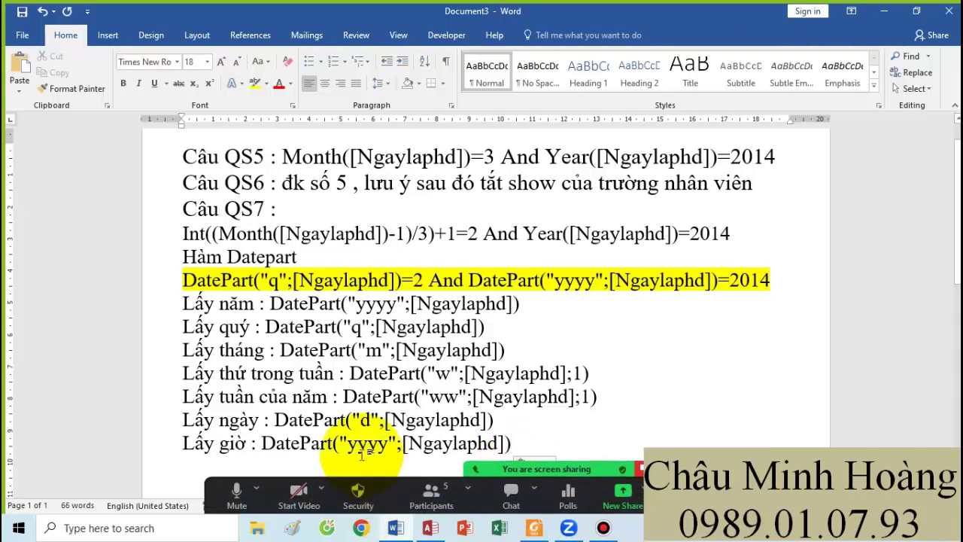
left_click_drag(346, 443, 390, 444)
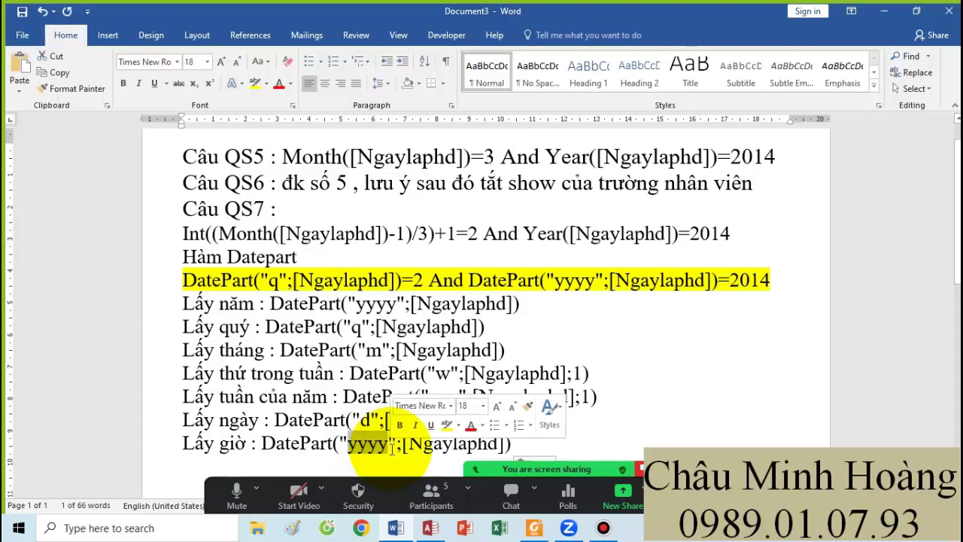
type("h")
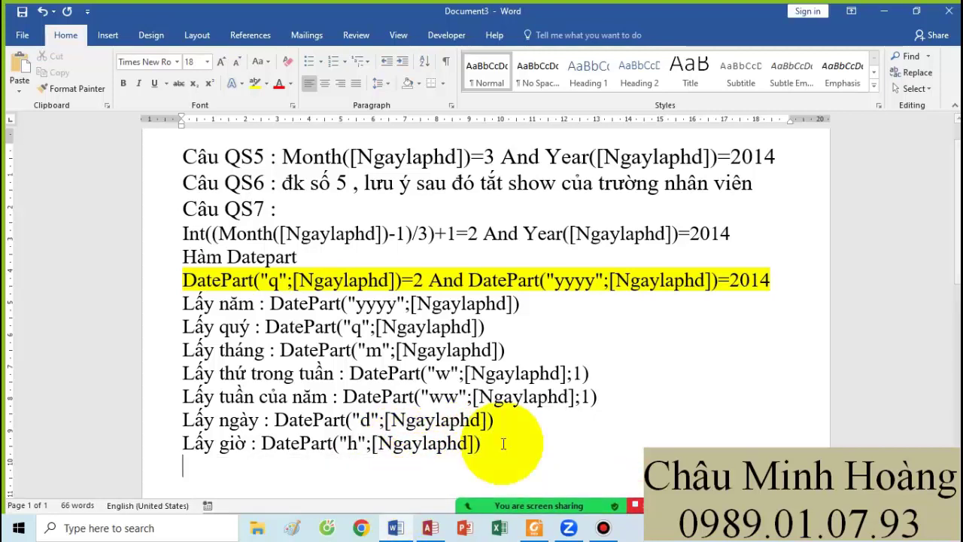
Add the line "Lấy phút : DatePart("n";[Ngaylaphd])" below the hour line, reusing the copied expression
key("Return")
type("Lâ")
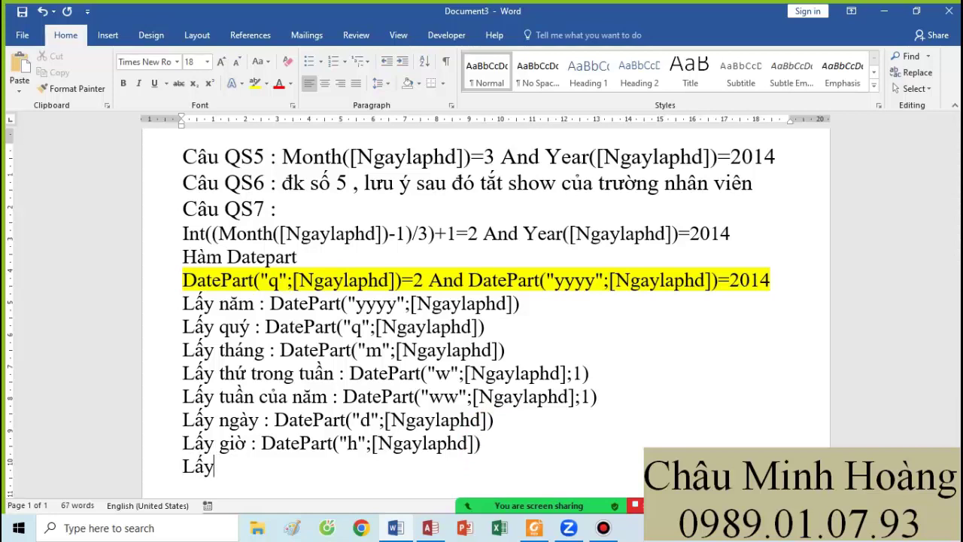
type("y phut ")
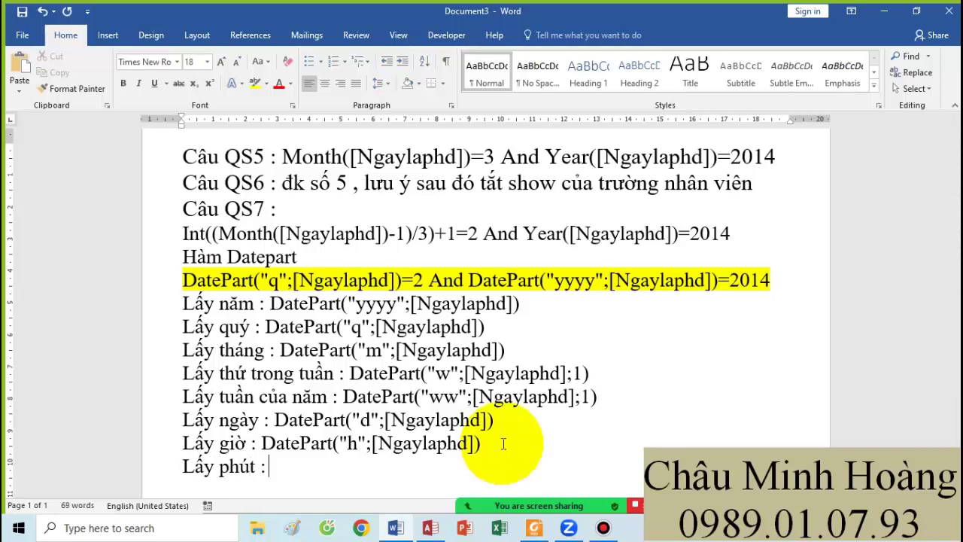
type(":")
type("DatePart(\"yyyy\";[Ngaylaphd])")
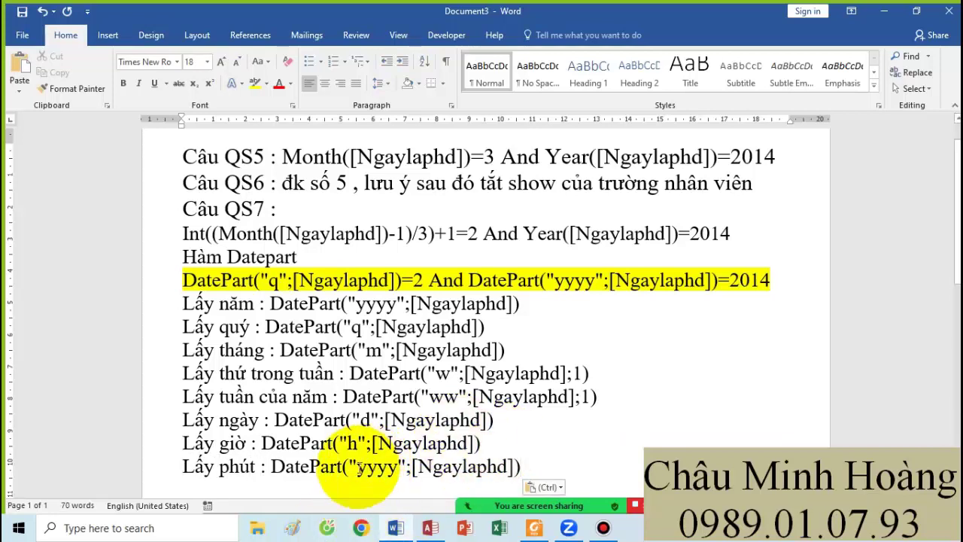
left_click_drag(354, 467, 392, 470)
type("n")
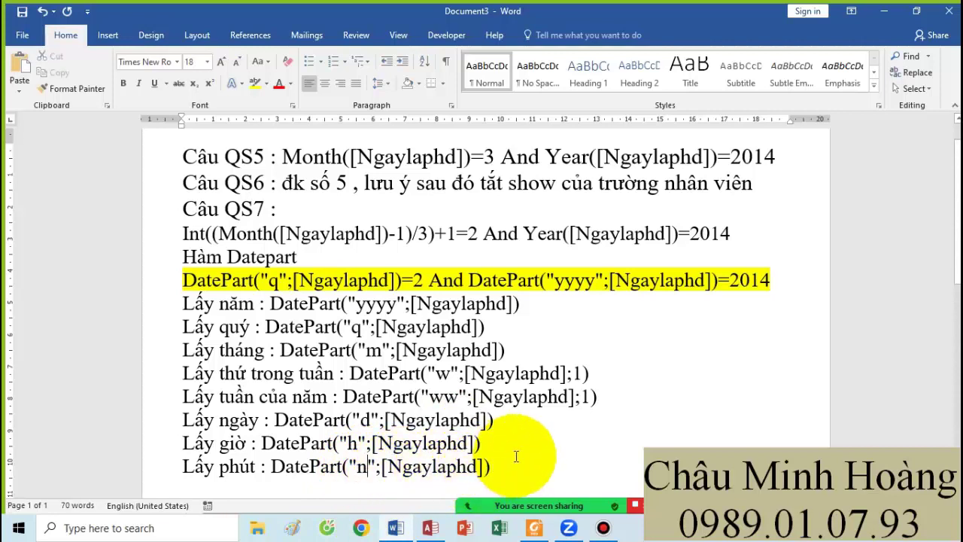
Add the line "Lấy giây : DatePart("s";[Ngaylaphd])" below the minute line, reusing the copied expression
key("Return")
type("La")
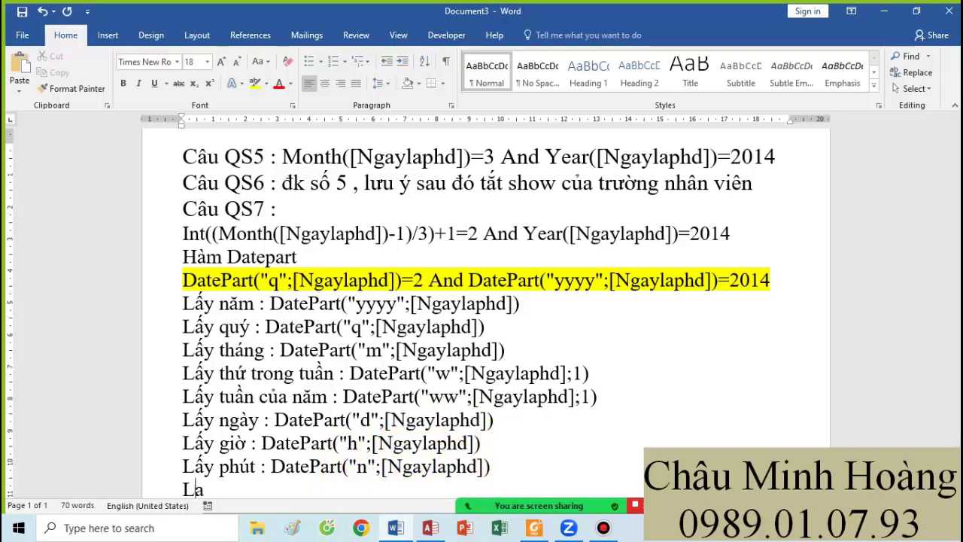
type("y giây :")
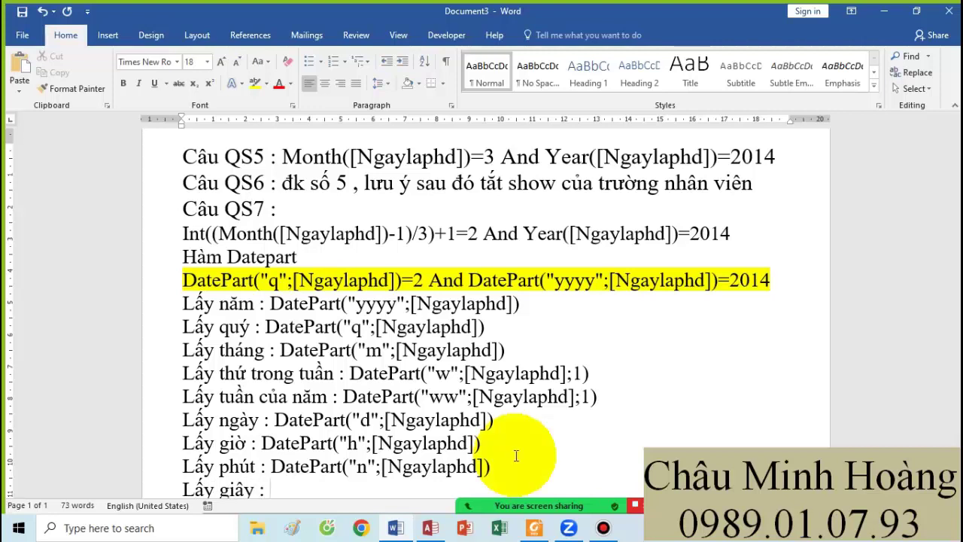
type("DatePart(\"yyyy\";[Ngaylaphd])")
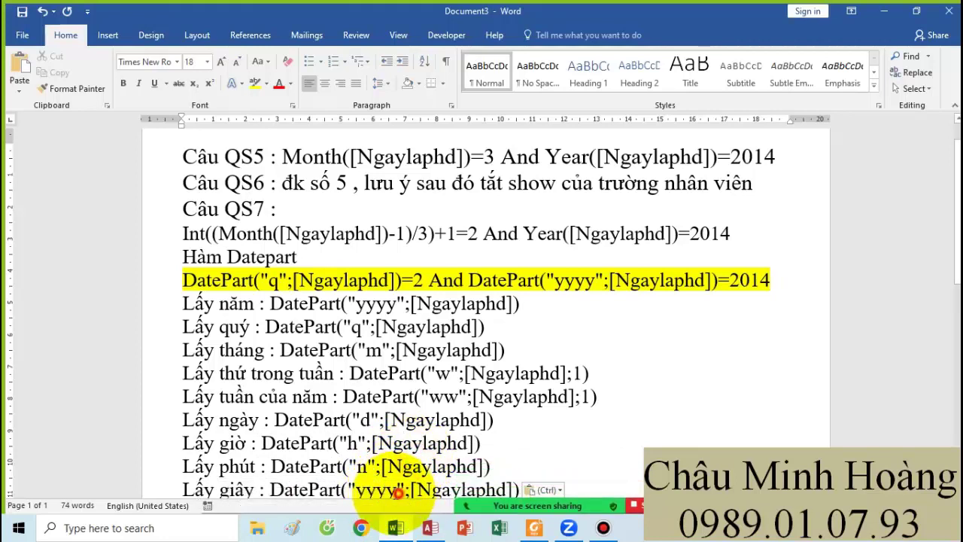
double_click(360, 493)
type("s")
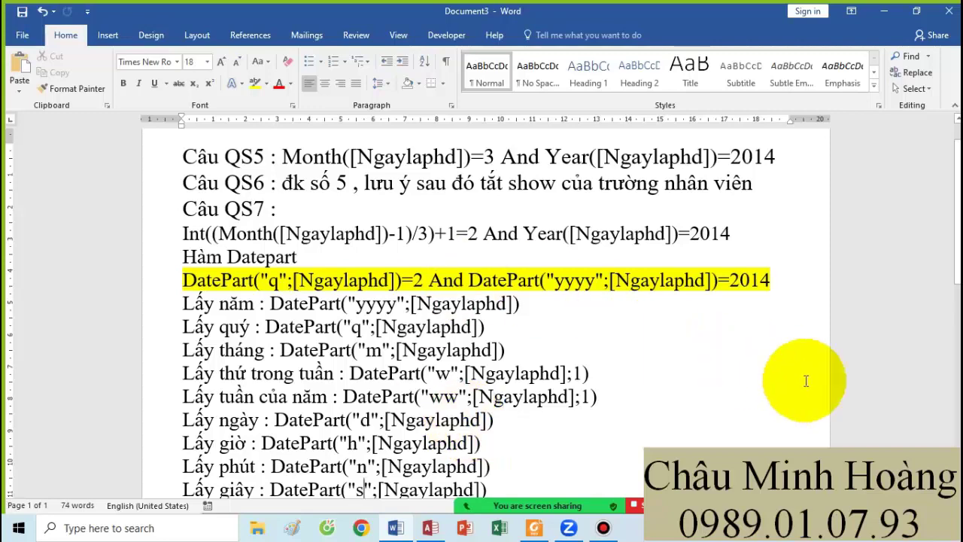
Review the DatePart notes by selecting the lines from "Lấy năm" to "Lấy giây"
scroll(482, 309, "down", 1)
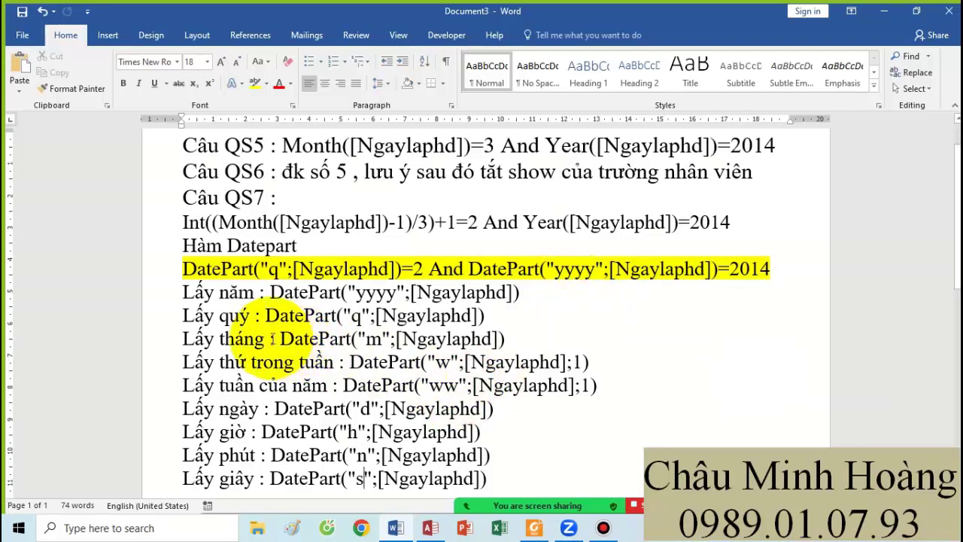
left_click_drag(280, 339, 258, 357)
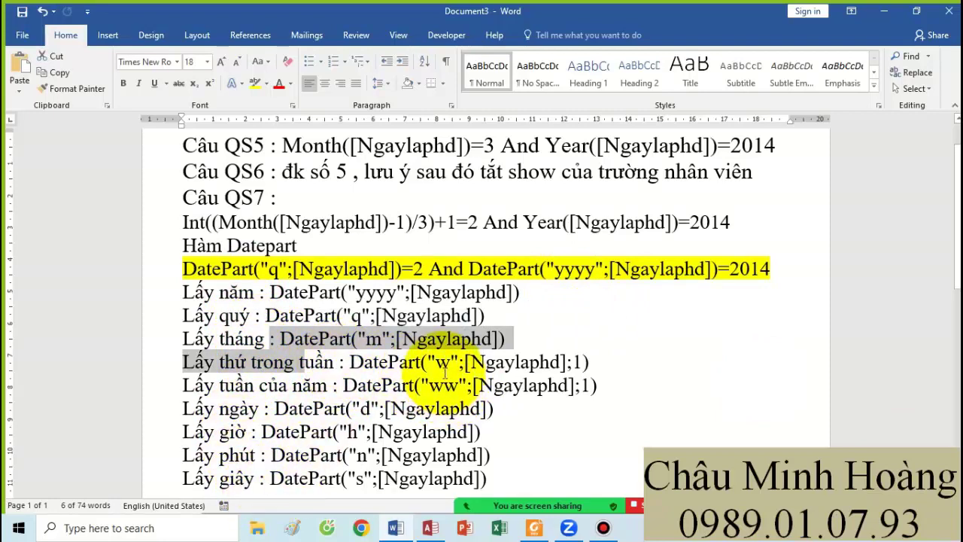
left_click_drag(493, 474, 188, 289)
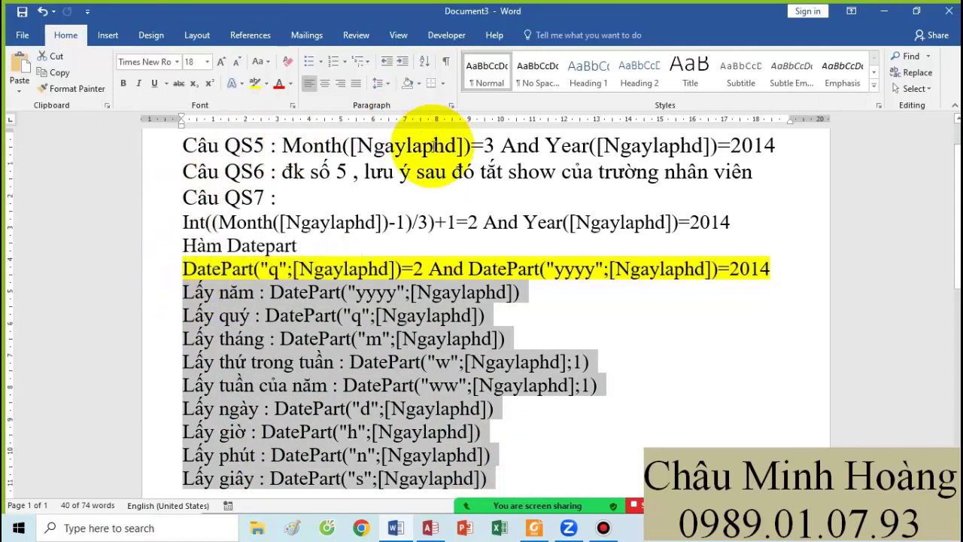
Switch to Access and accept the zoomed Ngaylaphd criterion DatePart("q";[Ngaylaphd])=2 And DatePart("yyyy";[Ngaylaphd])=2014
left_click(532, 527)
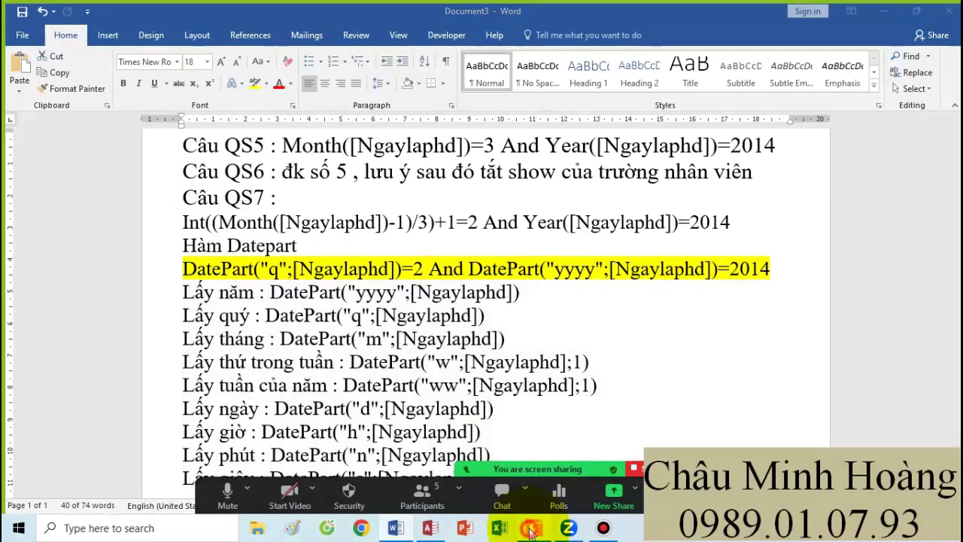
left_click(429, 527)
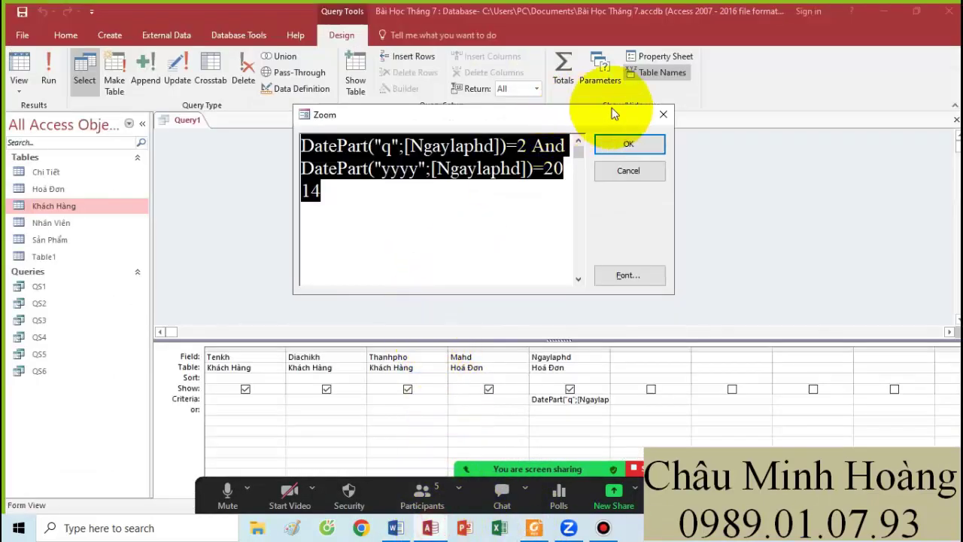
left_click(621, 145)
Check the QS7 exercise text in Foxit Reader and save the Access query as QS7
left_click(533, 527)
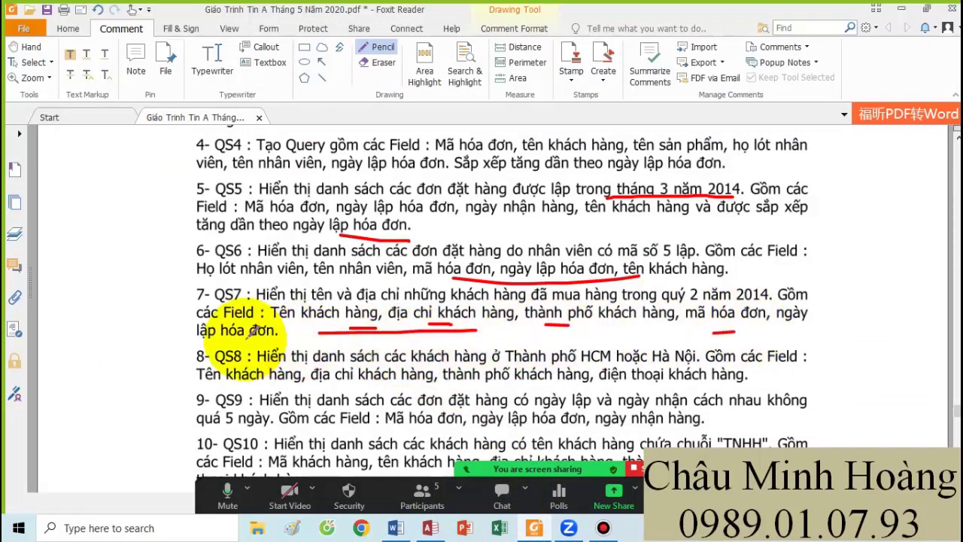
left_click(429, 528)
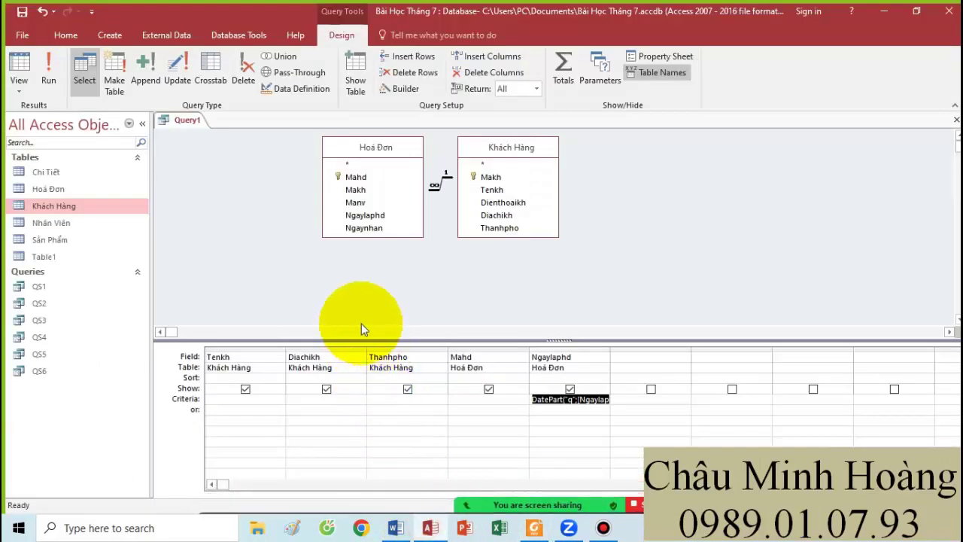
key("ctrl+s")
type("QS7")
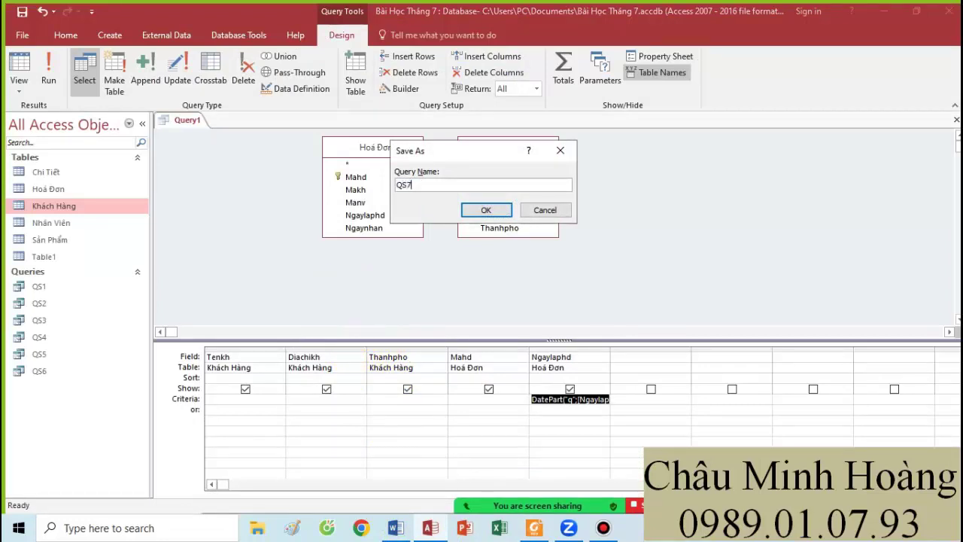
key("Return")
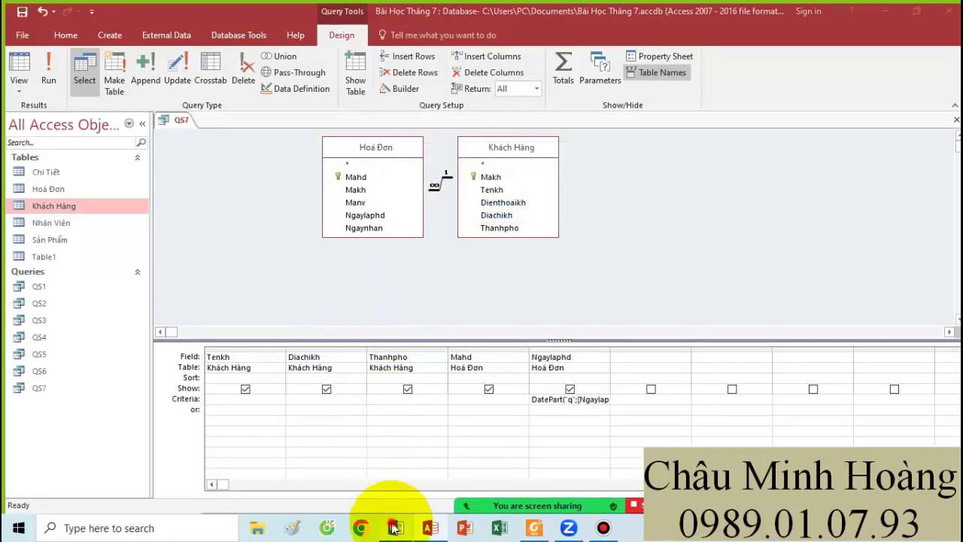
Switch to Word and select all the notes from the "Câu QS5" line through the "Lấy giây" line
left_click(395, 528)
left_click_drag(181, 145, 493, 469)
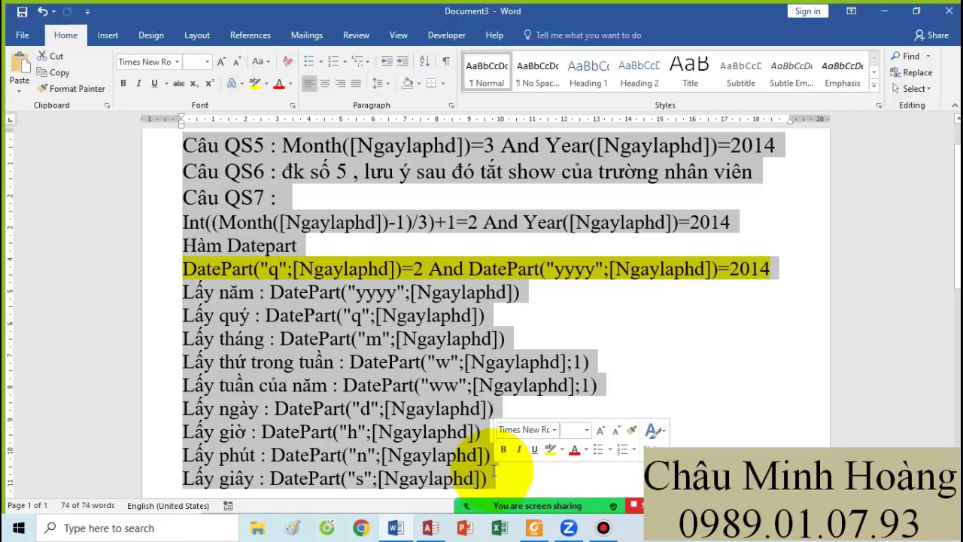
mouse_move(538, 472)
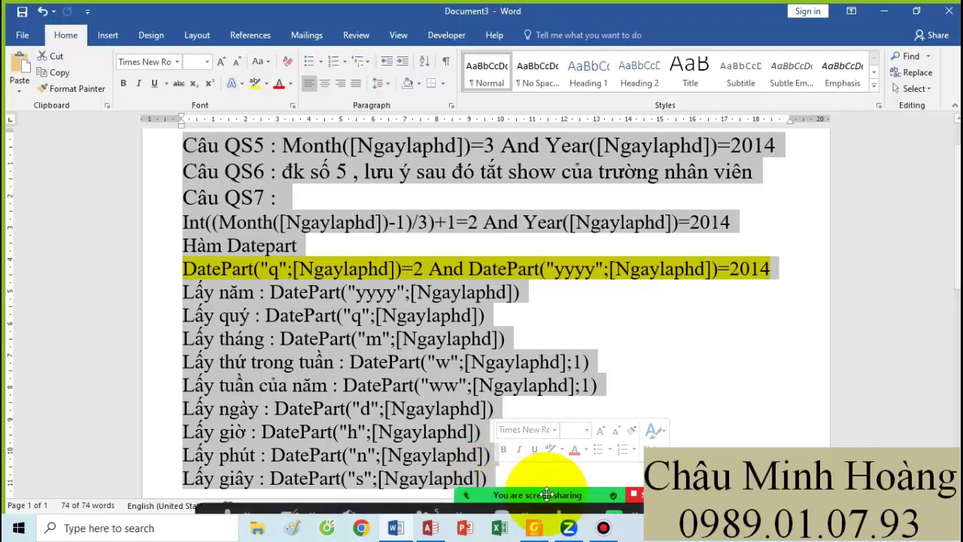
left_click(598, 528)
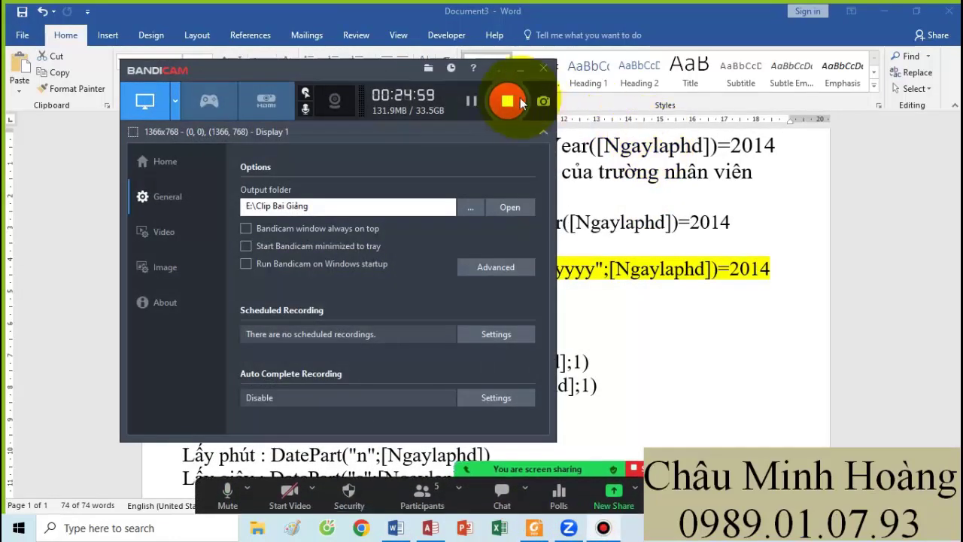
left_click(520, 68)
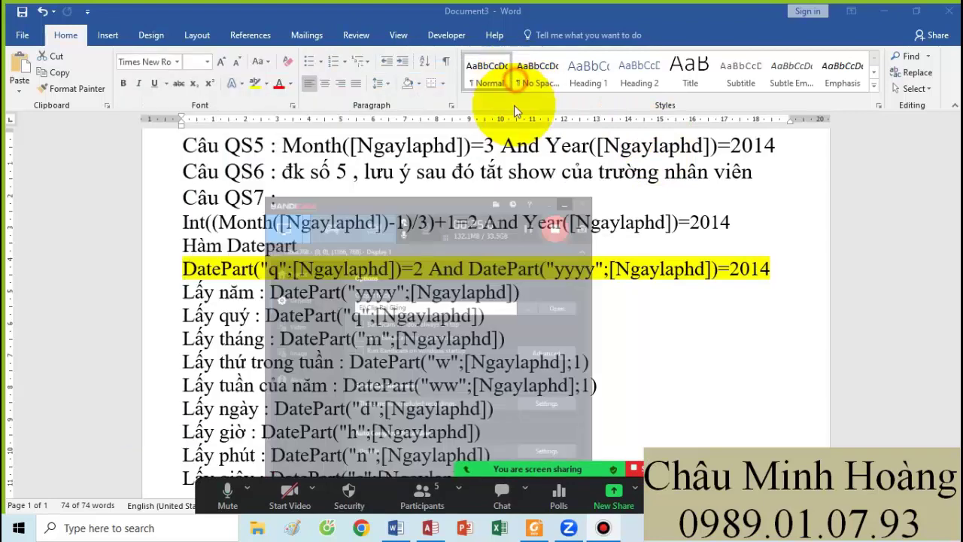
left_click(533, 529)
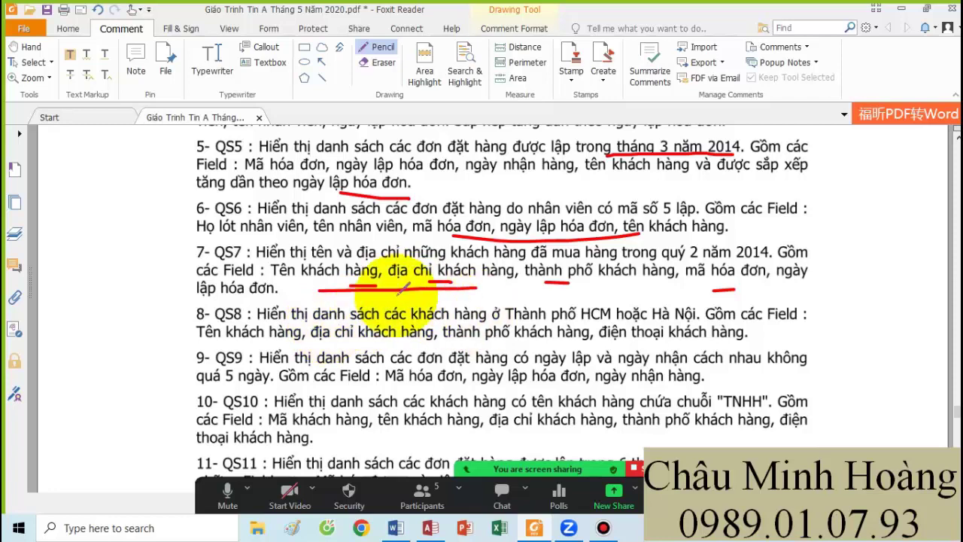
left_click(429, 527)
Return to the Word notes and review each DatePart variant from "Lấy năm" to "Lấy giây"
left_click(396, 528)
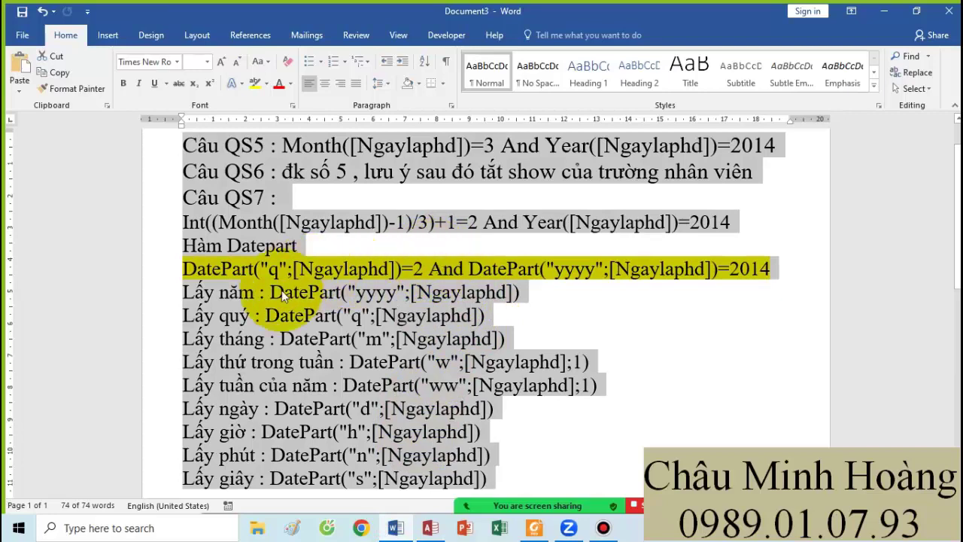
left_click(288, 317)
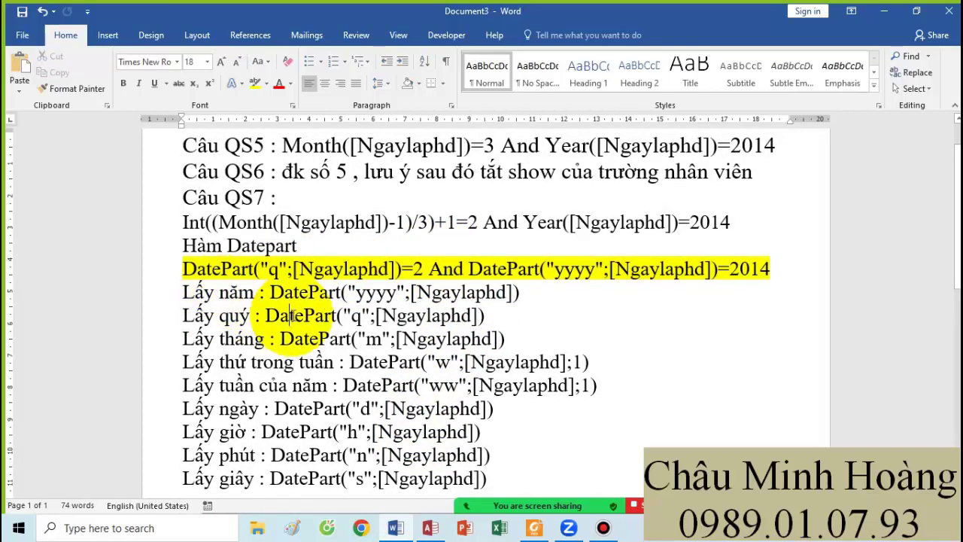
left_click_drag(366, 293, 269, 292)
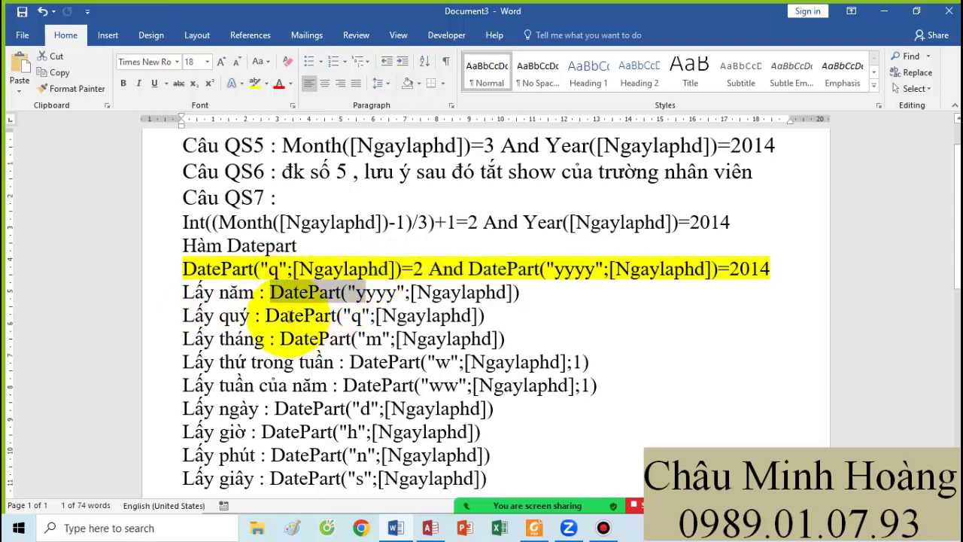
left_click_drag(297, 340, 350, 362)
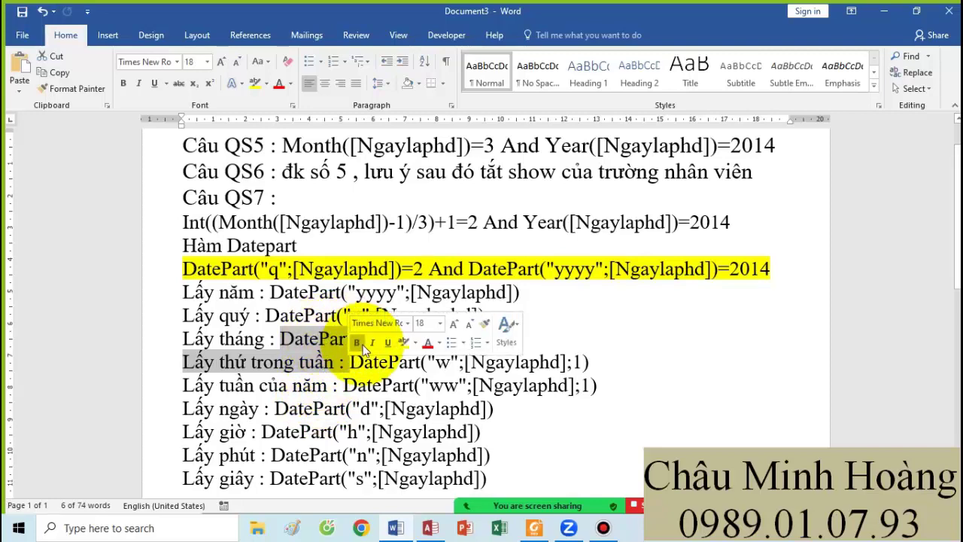
scroll(373, 325, "down", 1)
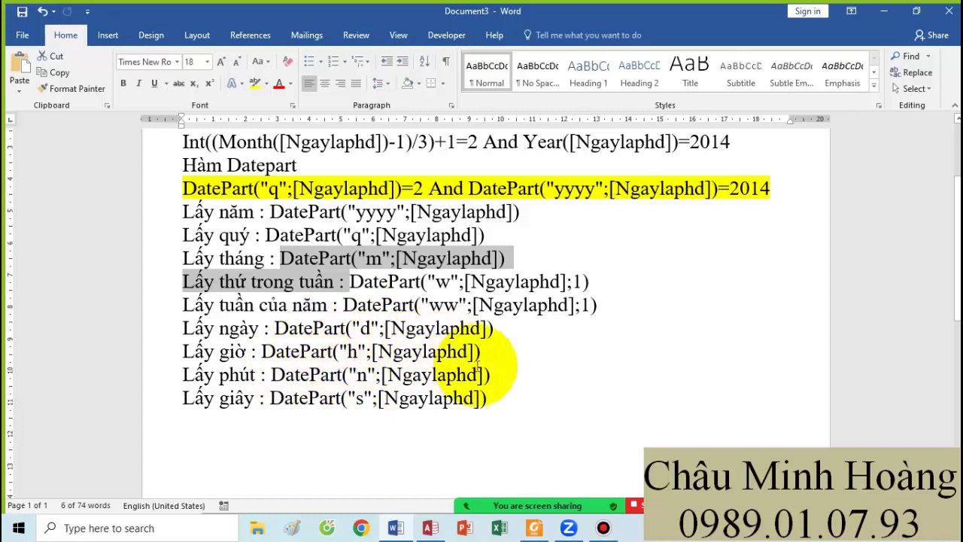
scroll(474, 366, "up", 1)
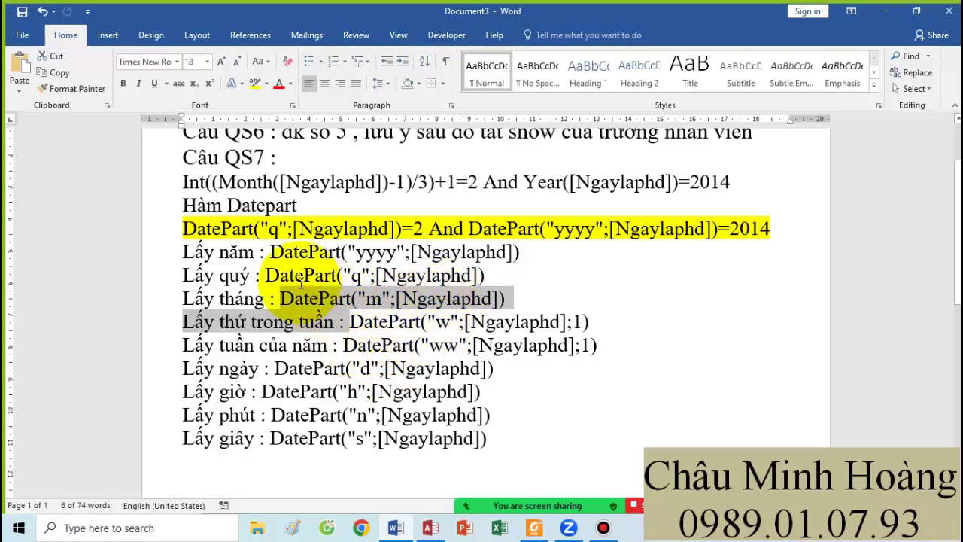
left_click_drag(184, 253, 486, 445)
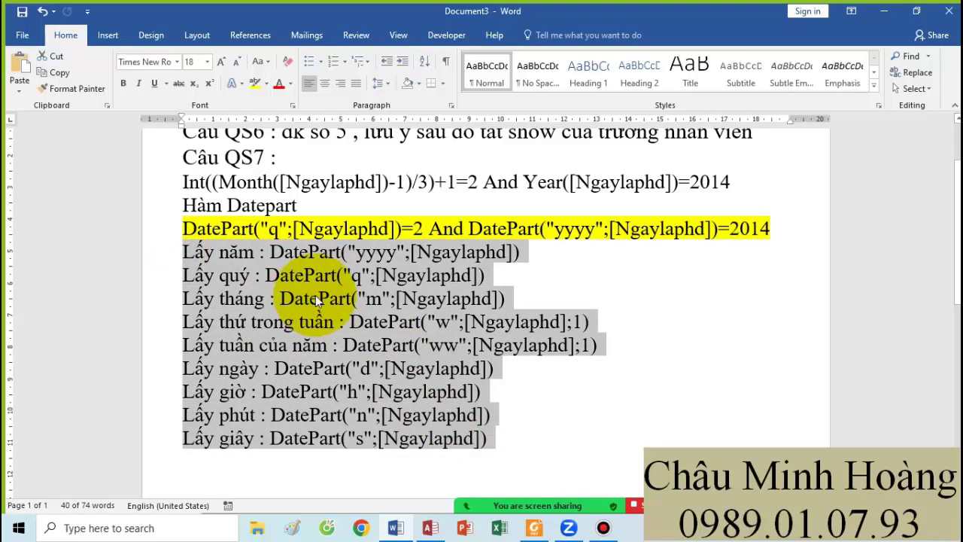
left_click(266, 252)
left_click_drag(258, 252, 336, 259)
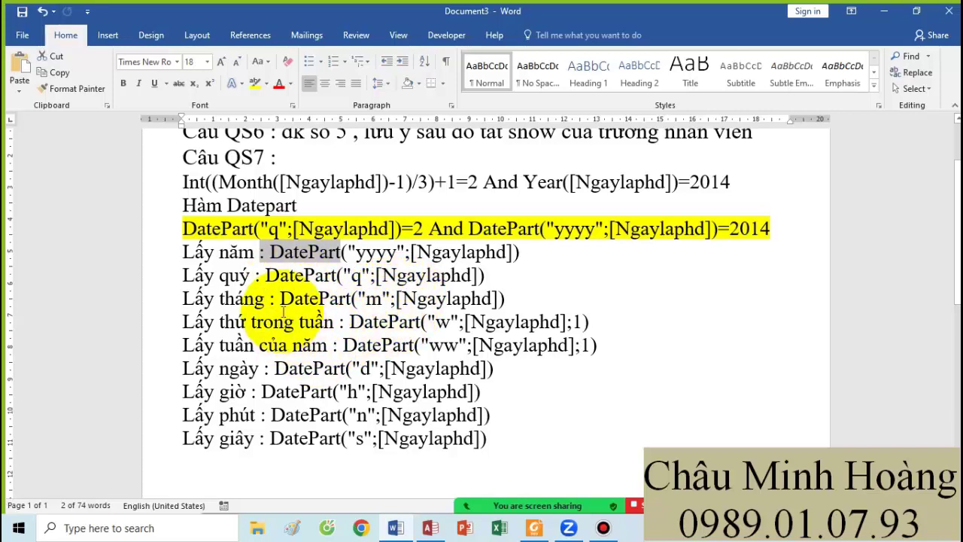
left_click(361, 275)
left_click(351, 297)
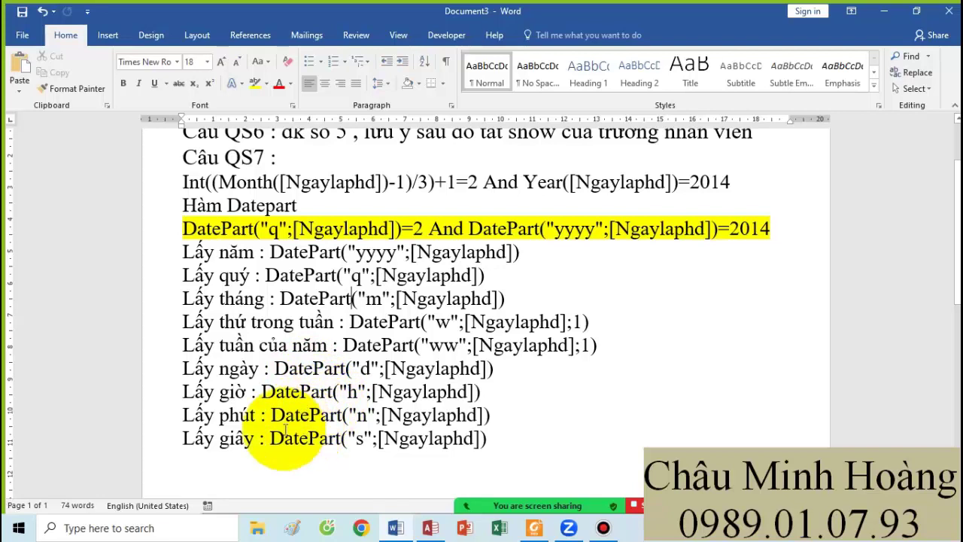
left_click_drag(493, 440, 183, 250)
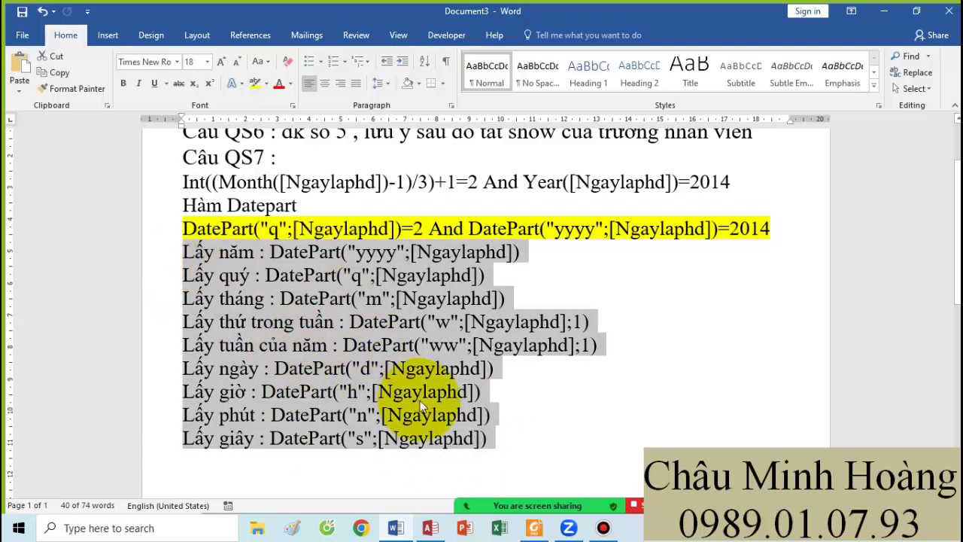
left_click(505, 449)
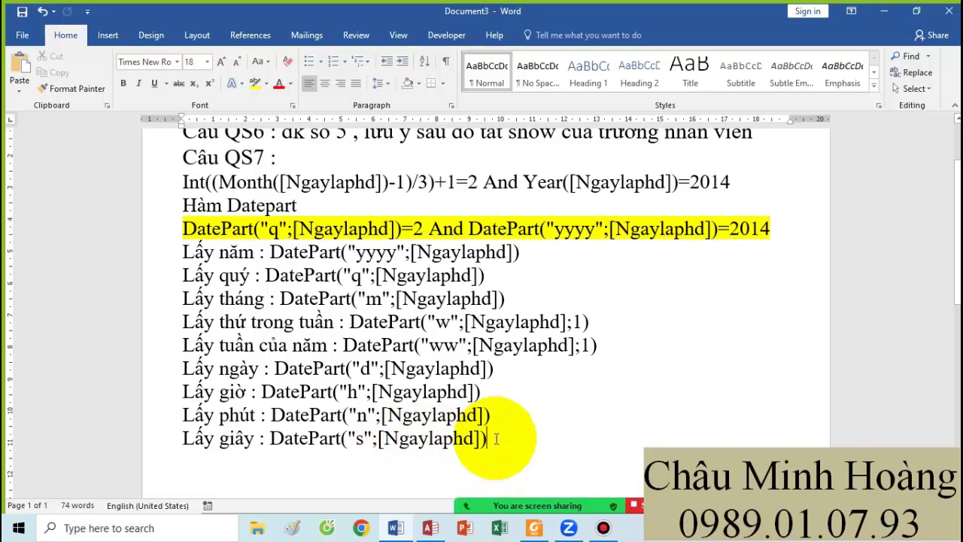
Switch to Foxit Reader and underline in QS8 the HCM or Hà Nội condition and the customer name, address, city and phone fields
left_click(534, 527)
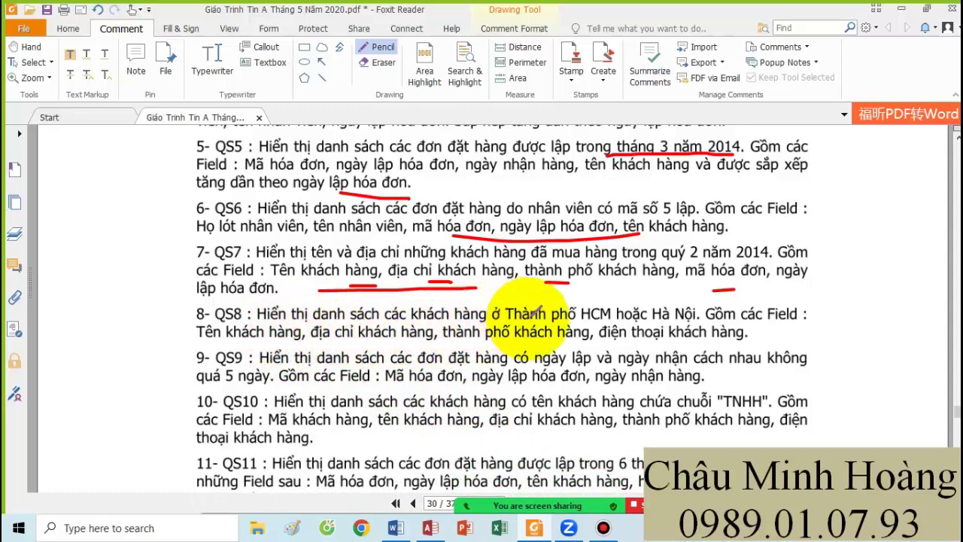
left_click_drag(566, 323, 681, 320)
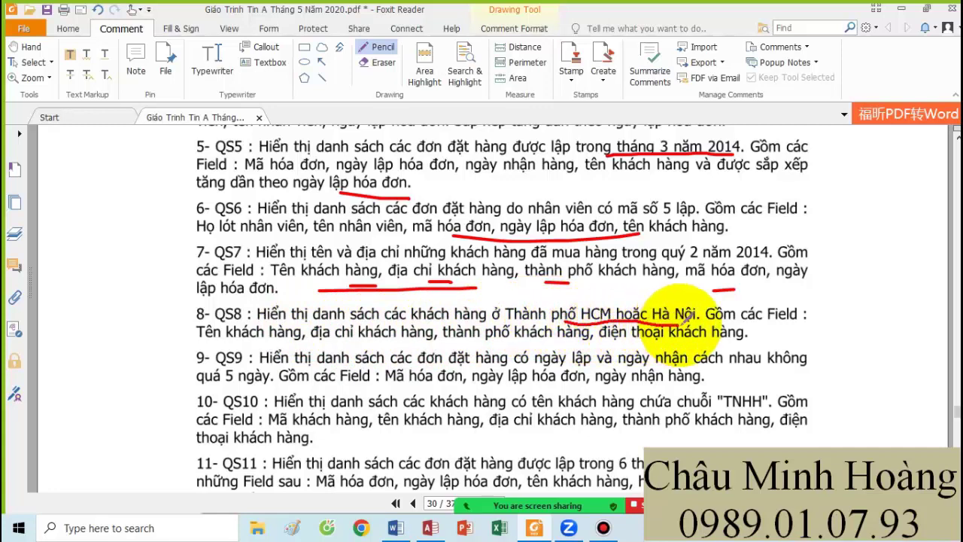
left_click_drag(255, 343, 380, 346)
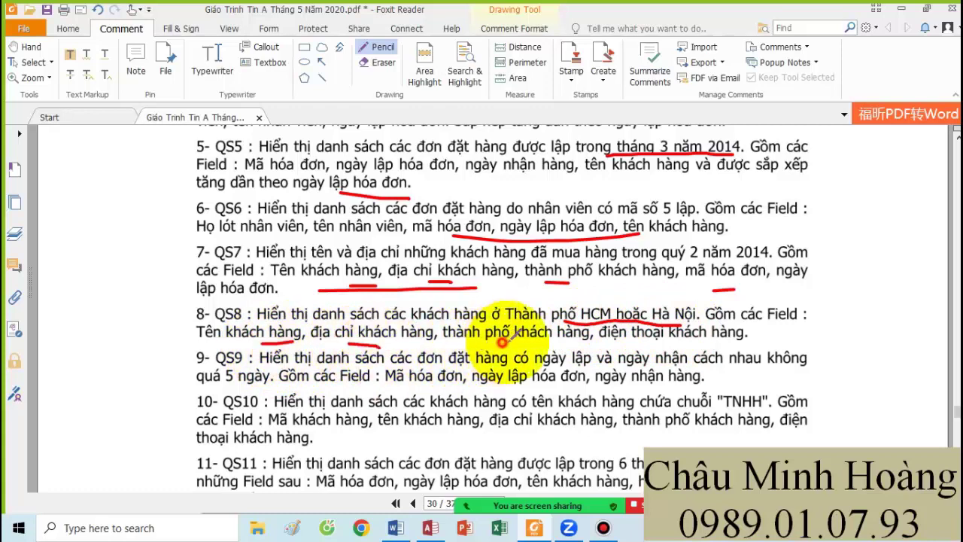
left_click_drag(485, 342, 518, 343)
left_click_drag(601, 341, 672, 339)
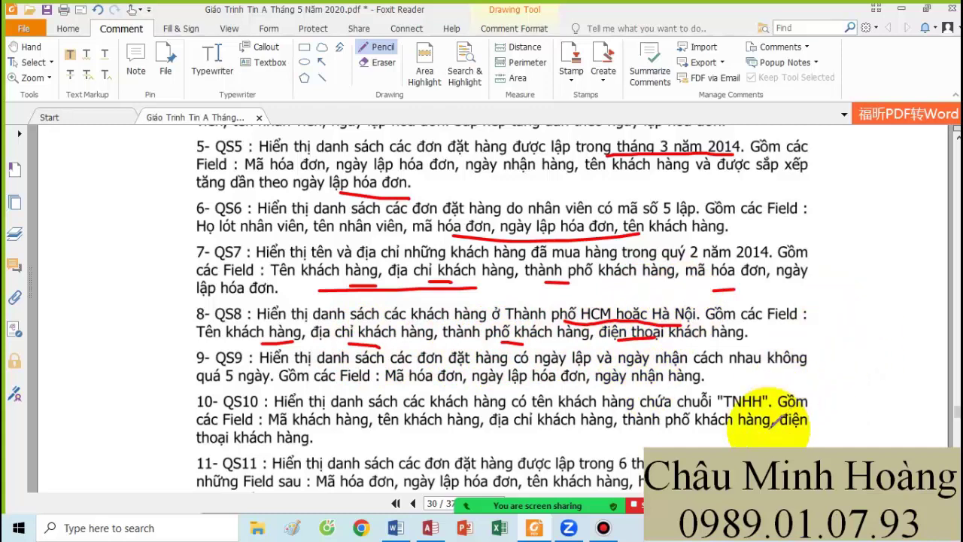
Switch to Access, close the Hoá Đơn table design, and close query QS7 with its design changes saved
left_click(440, 526)
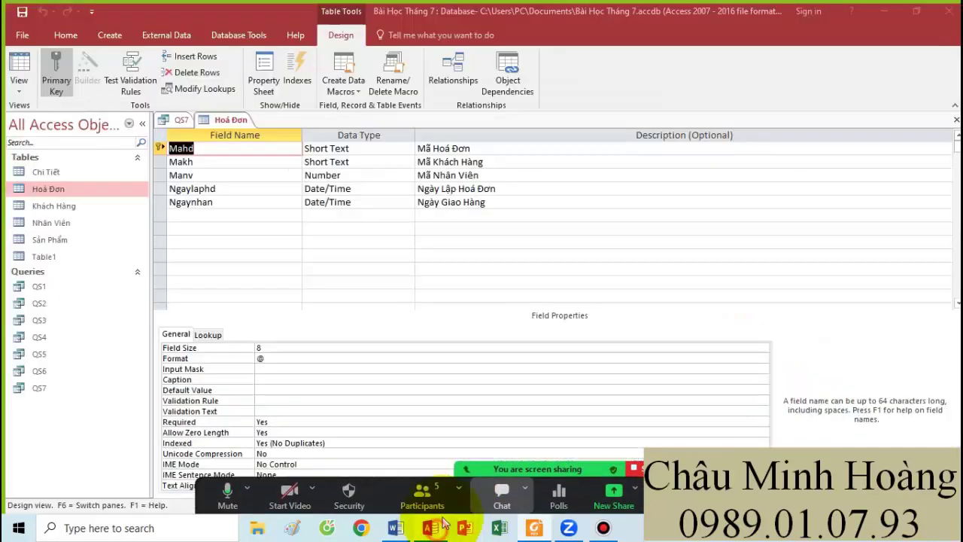
left_click(955, 120)
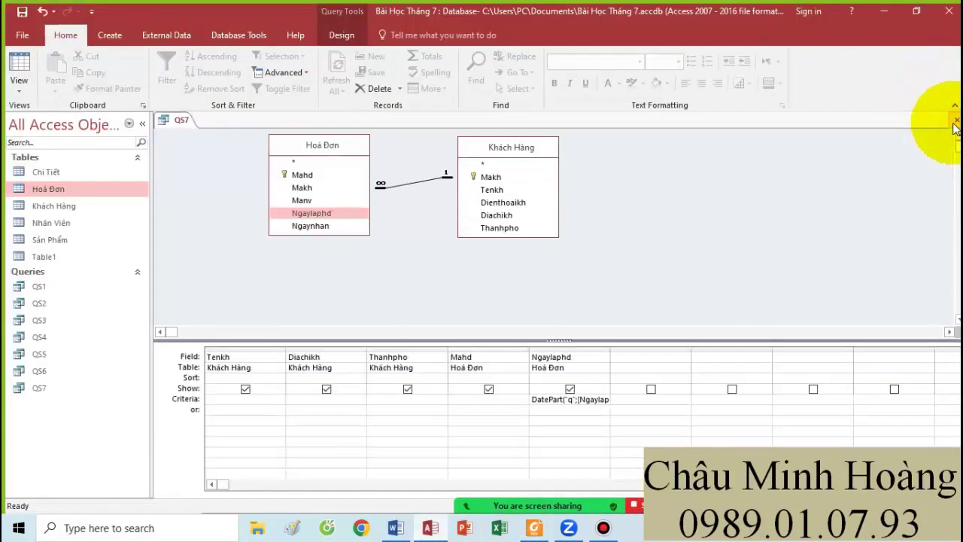
left_click(955, 120)
left_click(445, 301)
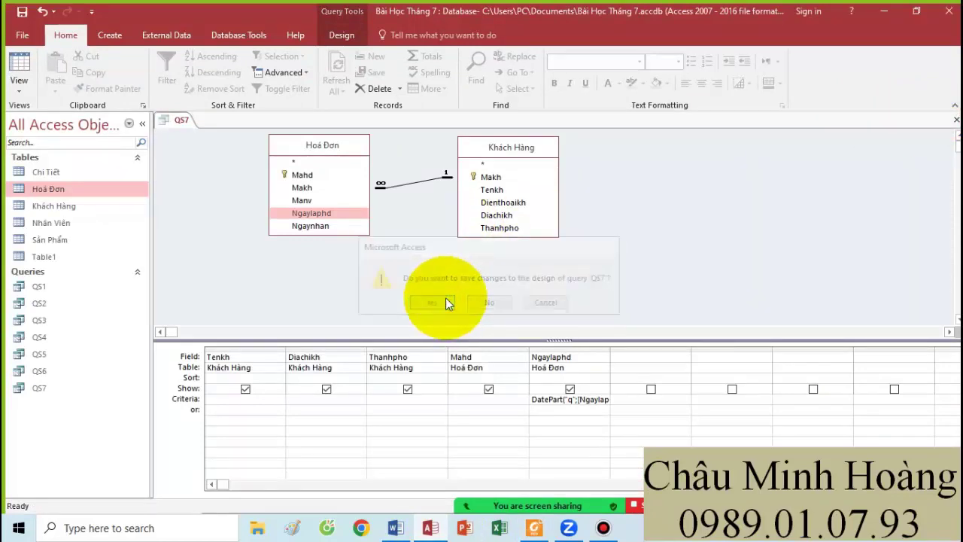
Create a new query in Design view with the tables Chi Tiết, Hoá Đơn, Khách Hàng, Nhân Viên and Sản Phẩm
left_click(111, 38)
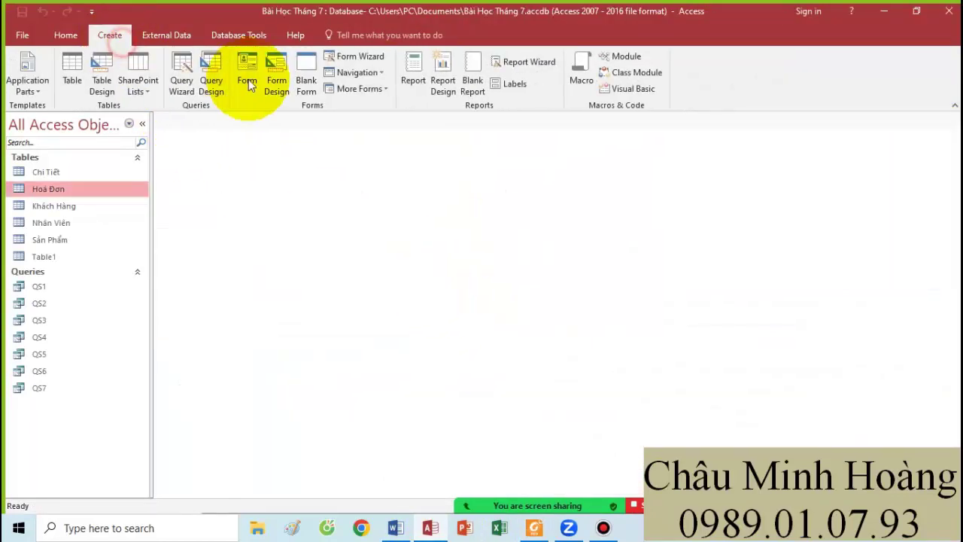
left_click(210, 87)
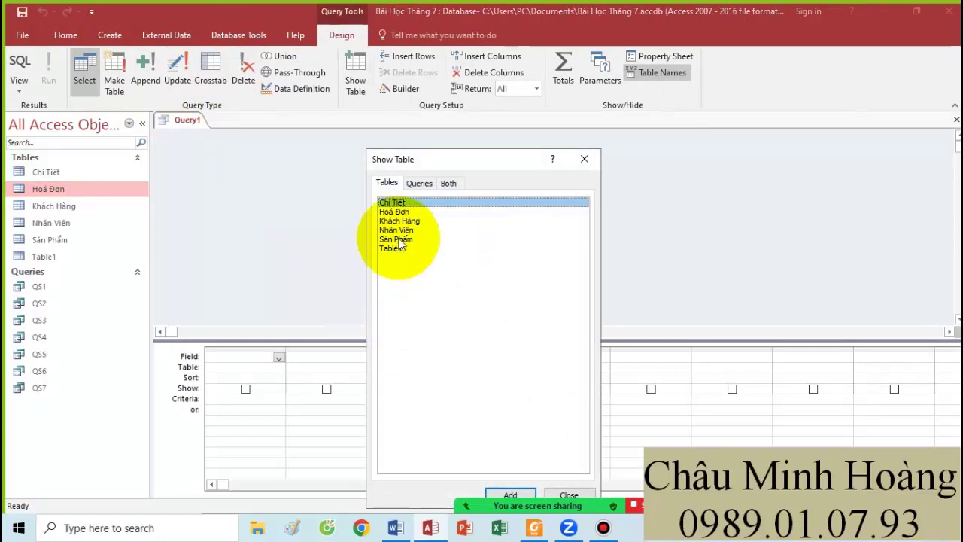
left_click_drag(398, 238, 398, 200)
left_click_drag(450, 153, 447, 116)
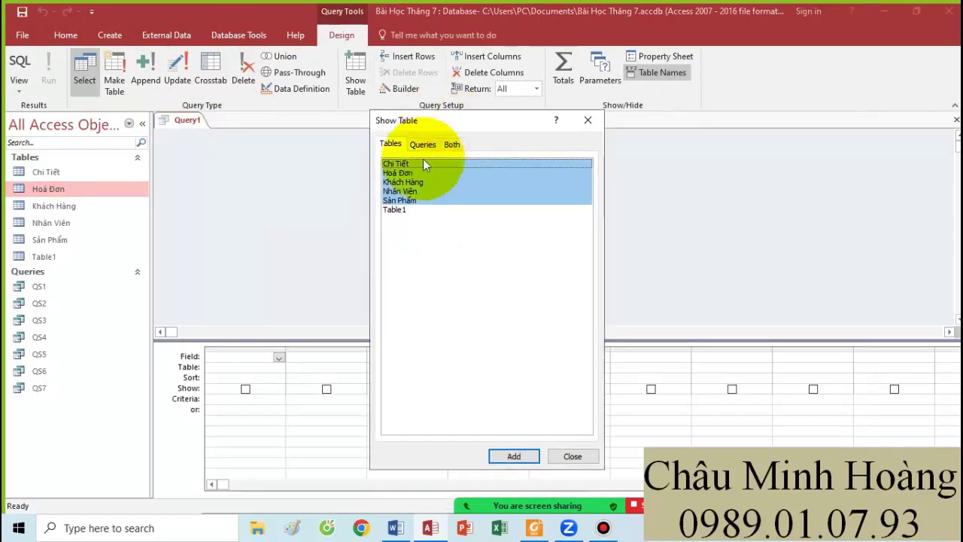
left_click(512, 456)
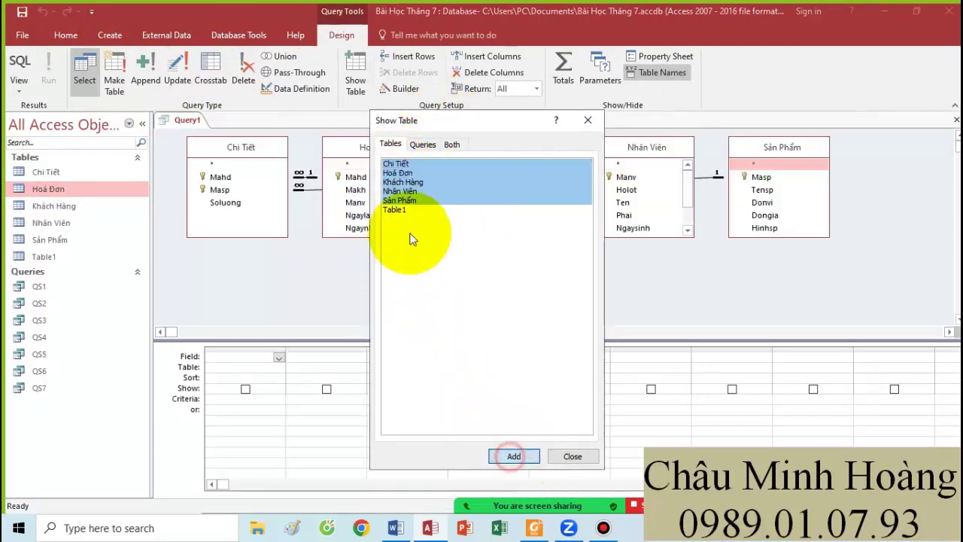
left_click(586, 120)
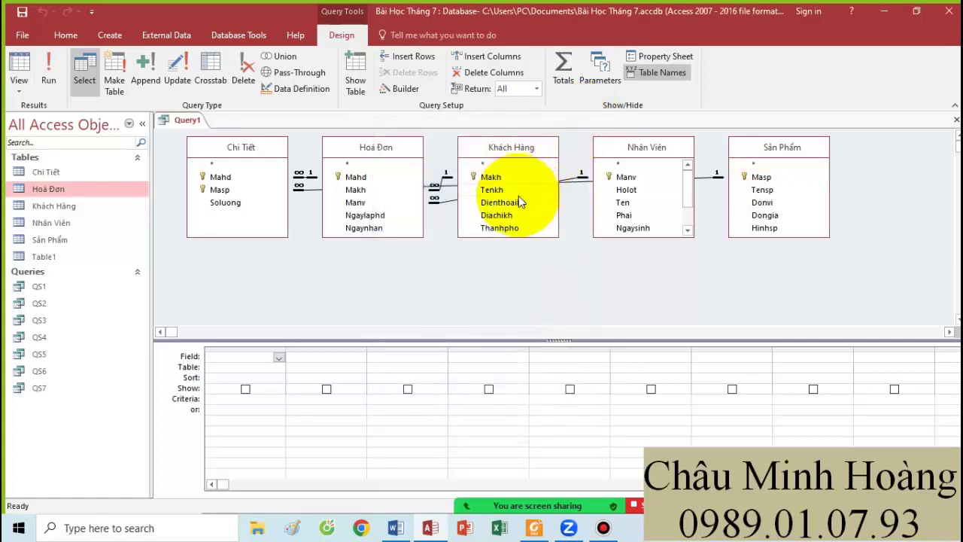
Check the QS8 field list in Foxit Reader and add Tenkh, Diachikh, Thanhpho and Dienthoaikh from Khách Hàng to the Access query
left_click(543, 530)
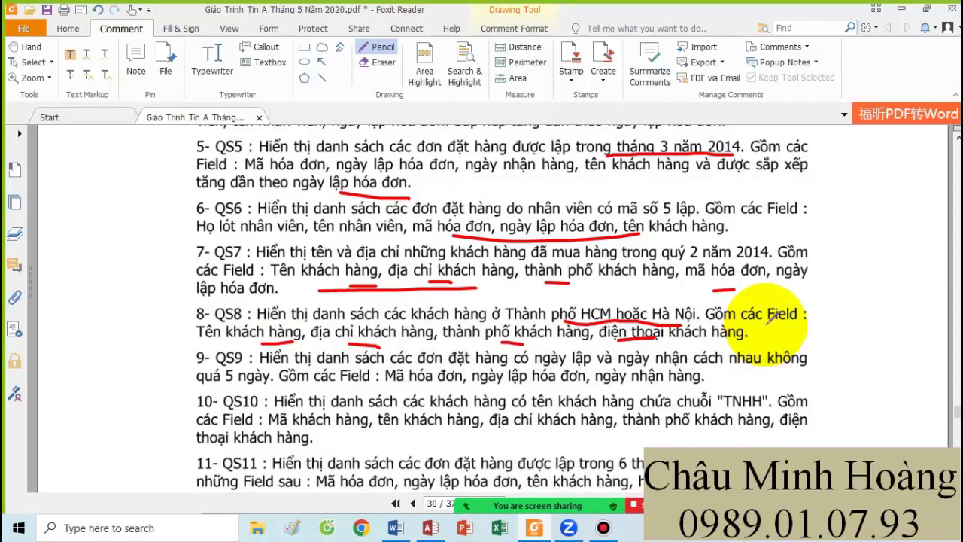
left_click_drag(766, 325, 787, 325)
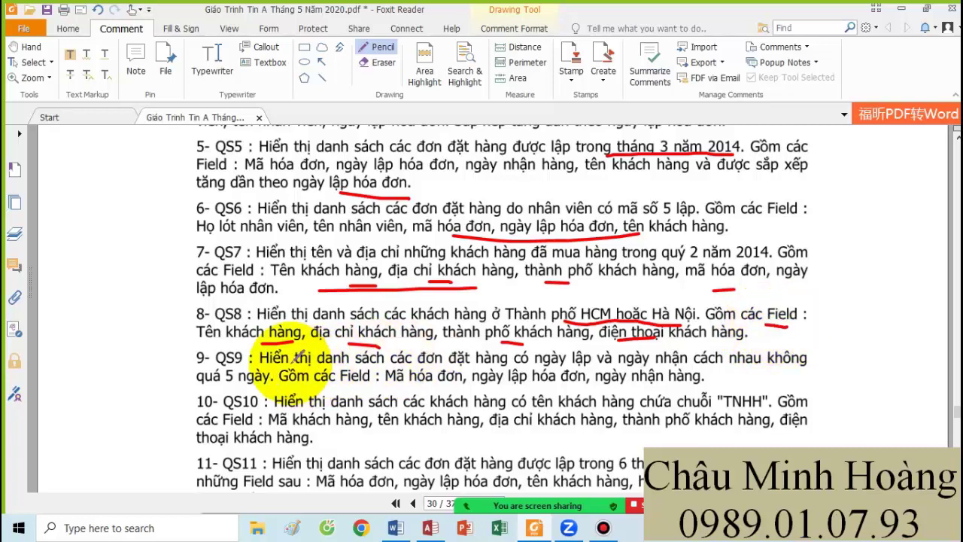
left_click(430, 529)
left_click(491, 190)
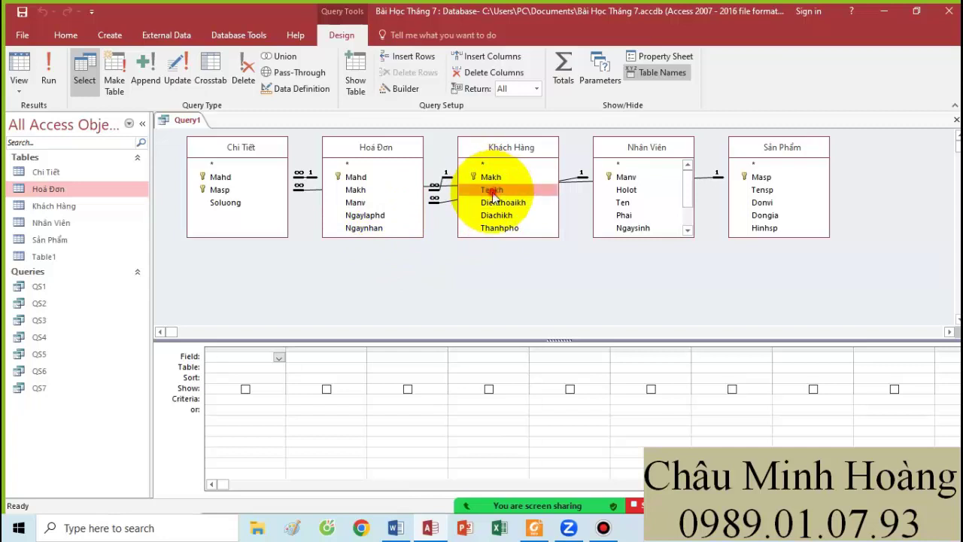
double_click(491, 190)
double_click(496, 215)
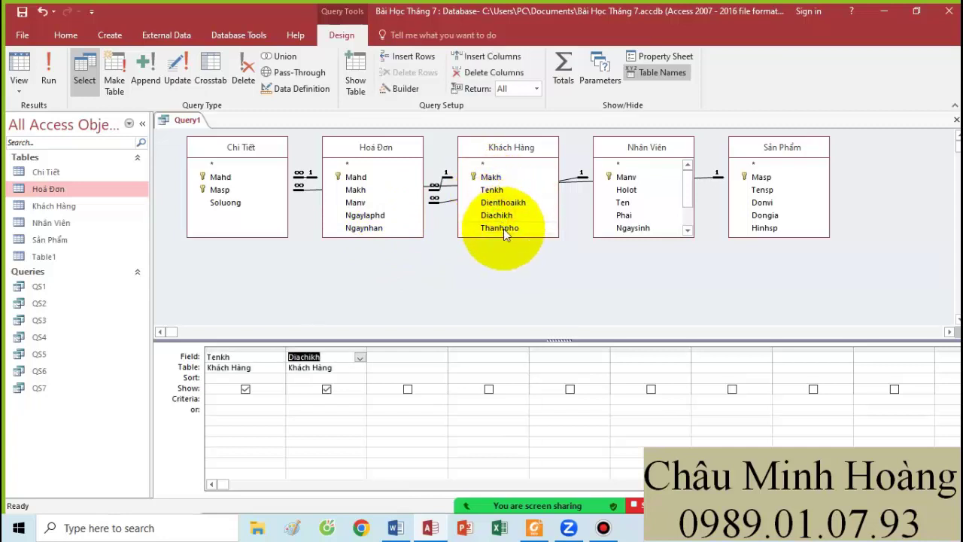
double_click(503, 228)
double_click(505, 203)
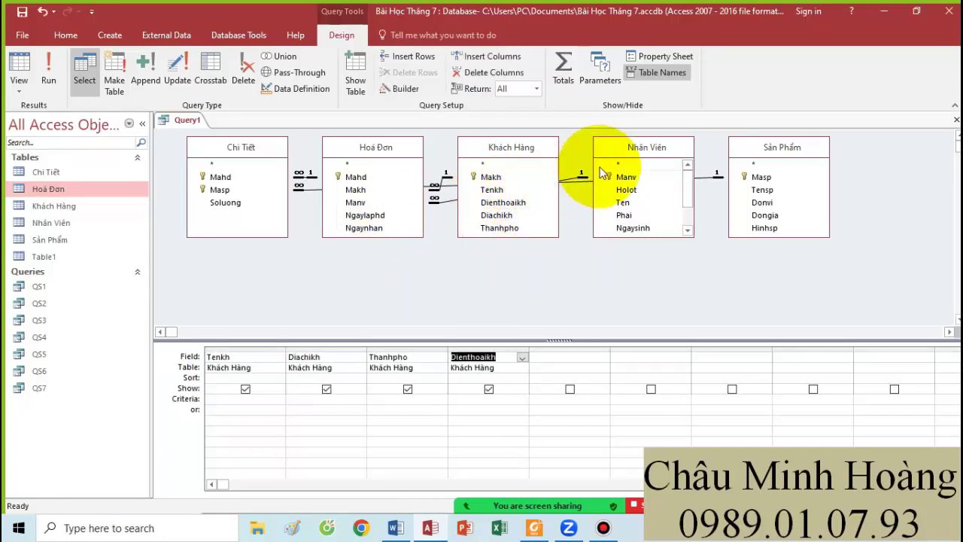
Remove the tables Nhân Viên, Sản Phẩm, Chi Tiết and Hoá Đơn from the query, keeping only Khách Hàng
left_click(623, 147)
key("Delete")
left_click(775, 144)
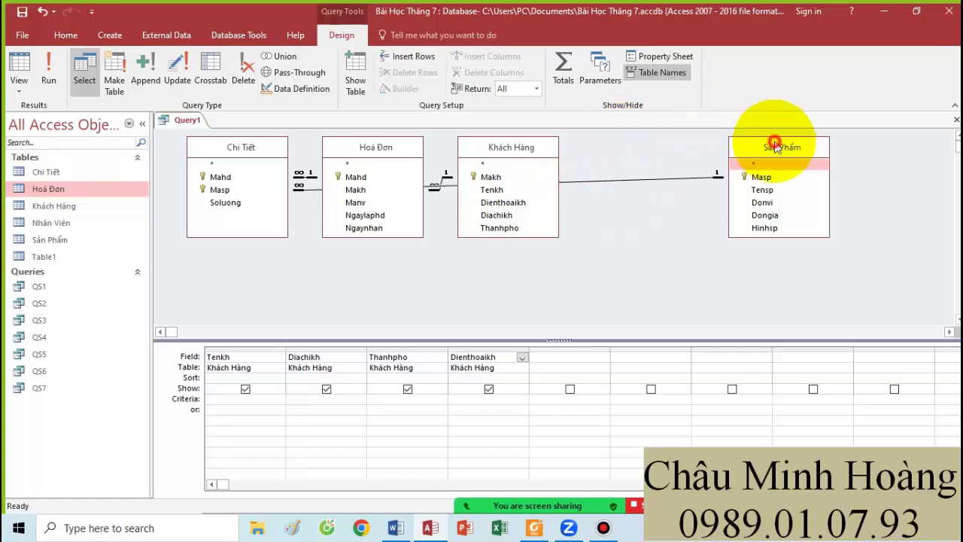
key("Delete")
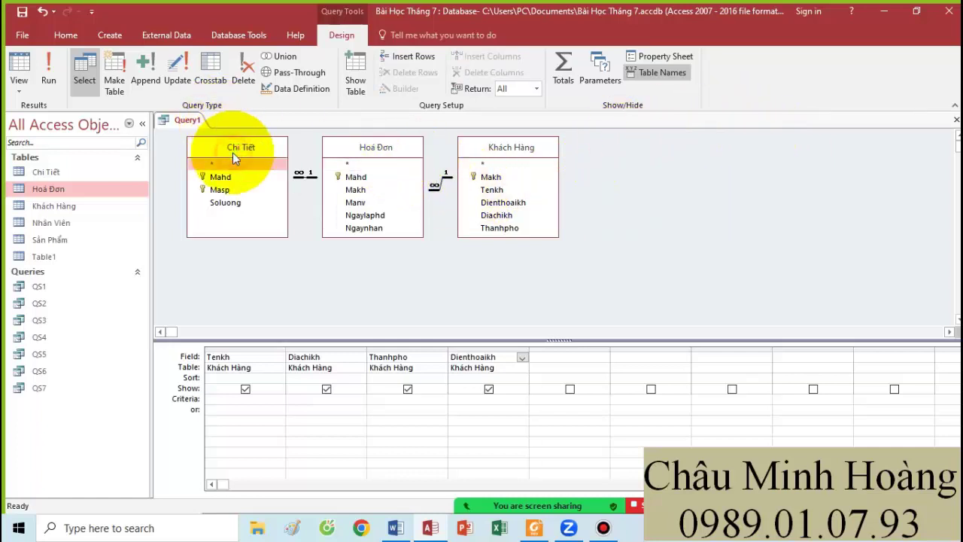
key("Delete")
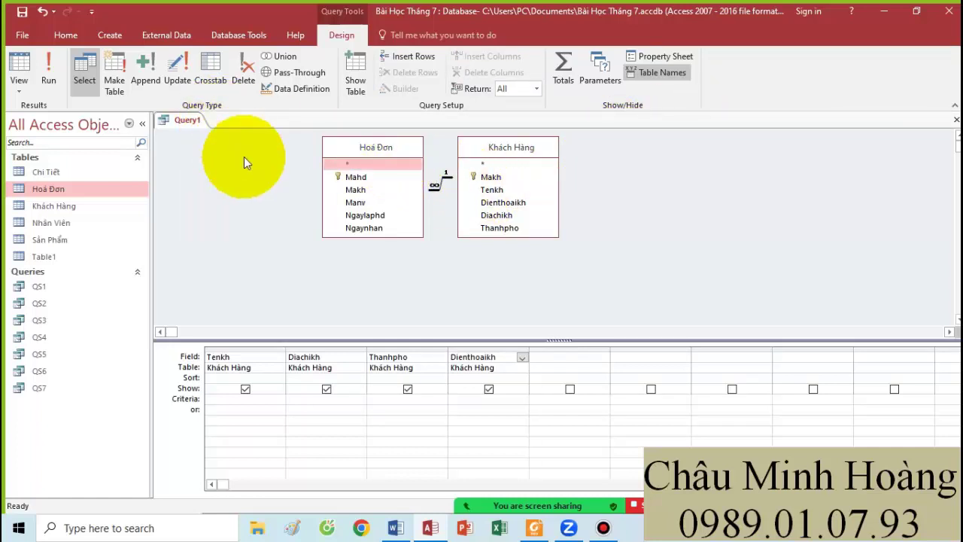
key("Delete")
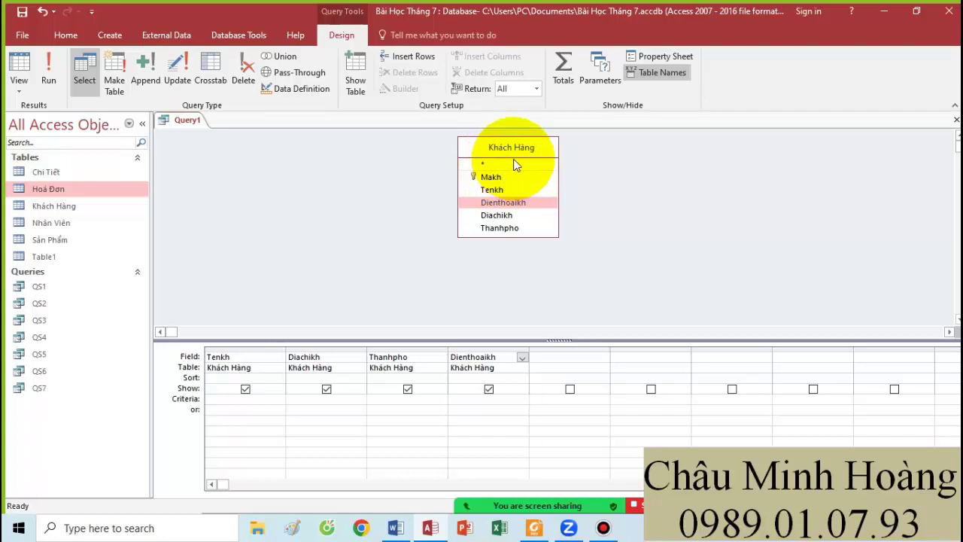
Check the QS8 requirement in Foxit Reader and reposition the Khách Hàng field list in the Access query design
left_click(532, 529)
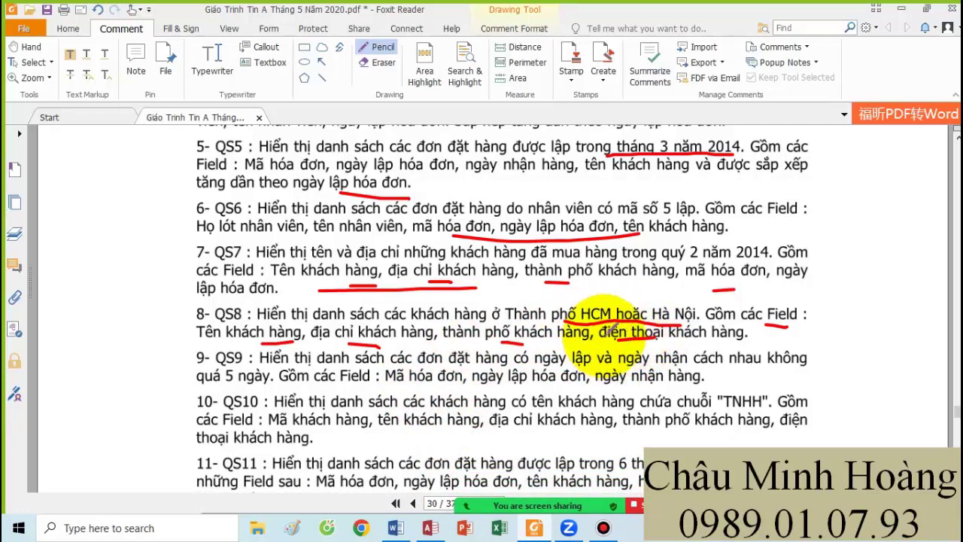
left_click(430, 528)
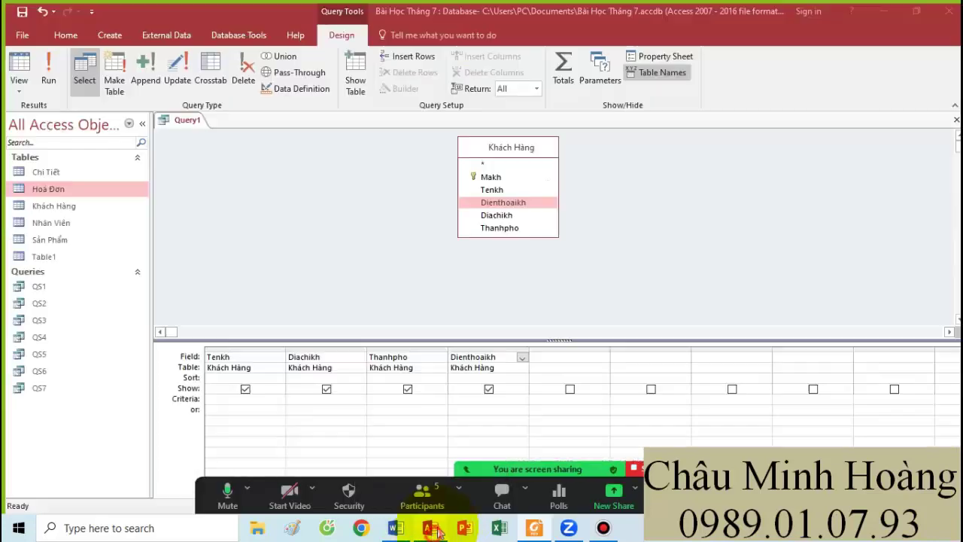
left_click_drag(515, 150, 431, 173)
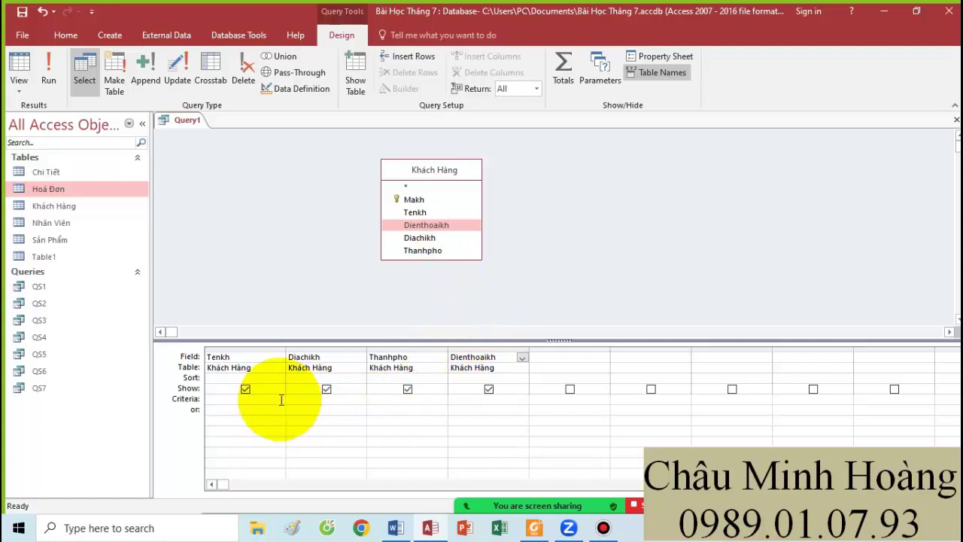
left_click(387, 397)
right_click(387, 396)
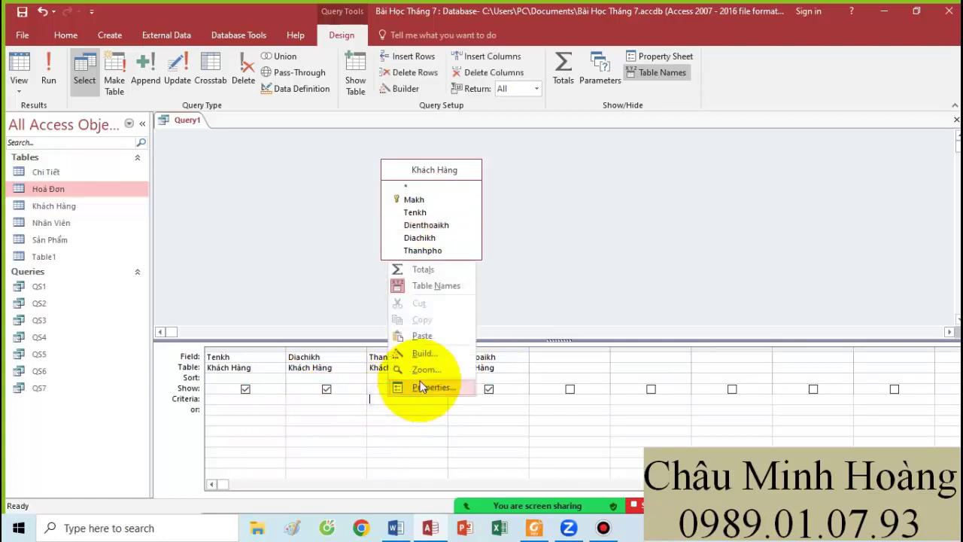
left_click(425, 369)
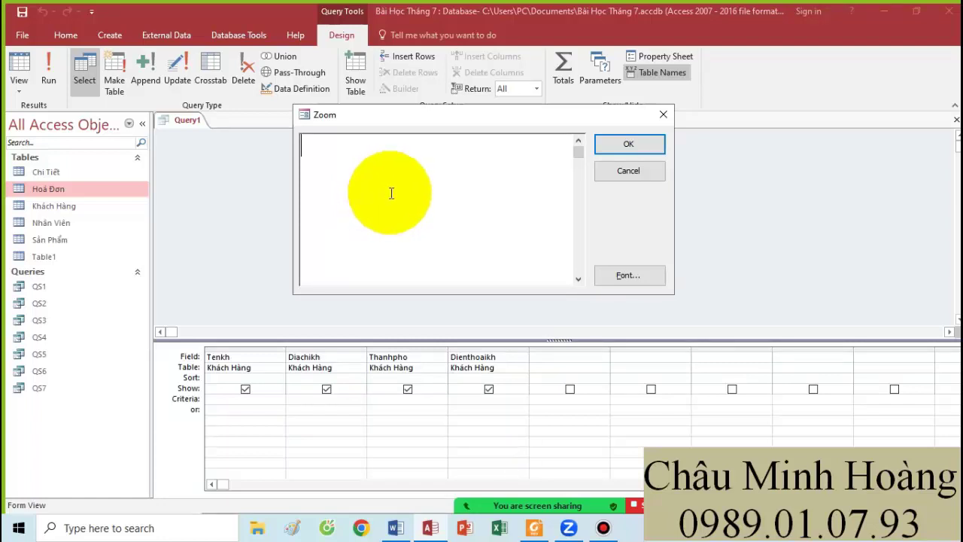
left_click(662, 114)
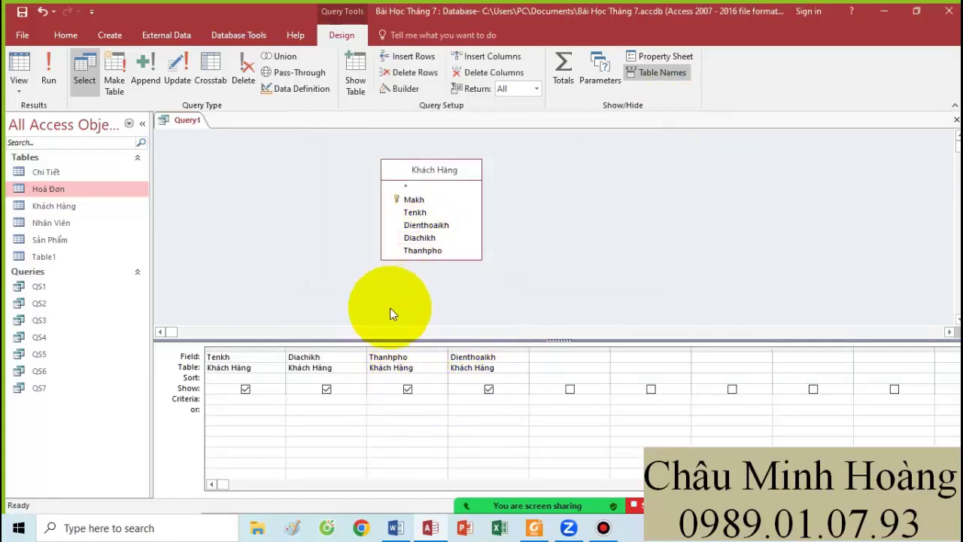
Open the Khách Hàng table and check how Ho Chi Minh City is written in the Thanhpho column
left_click(74, 210)
right_click(75, 212)
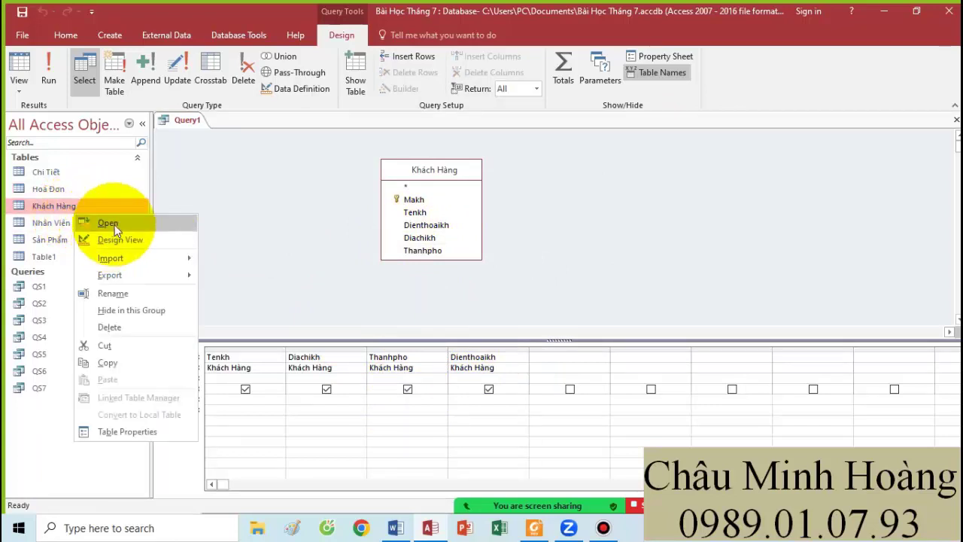
left_click(113, 224)
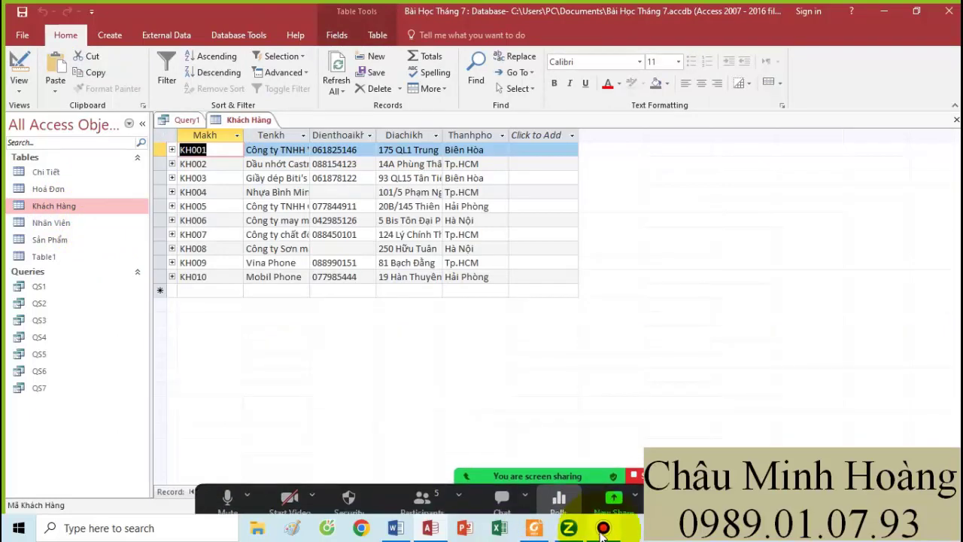
left_click(603, 528)
left_click(602, 529)
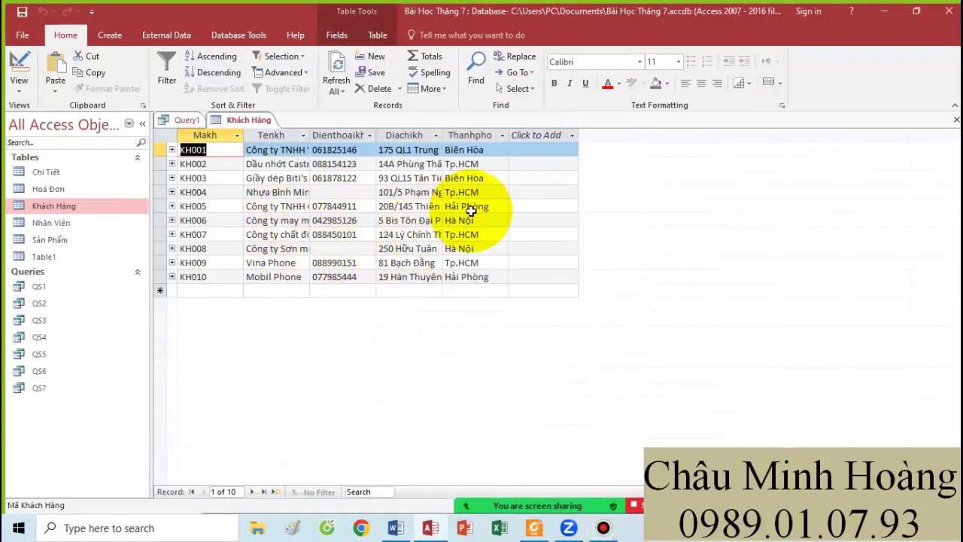
double_click(490, 192)
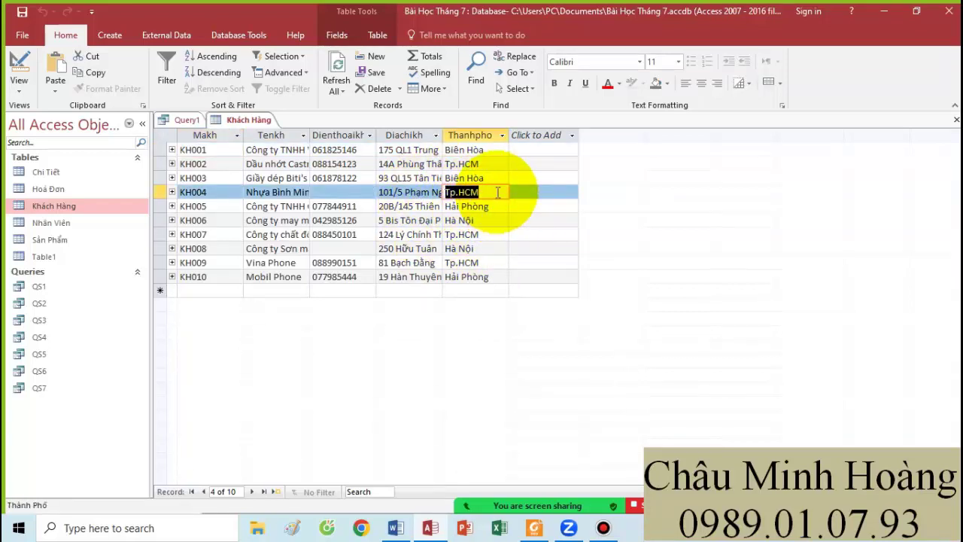
Return to the query design and begin the Thanhpho criteria with "Tp.HCM" or
left_click(188, 120)
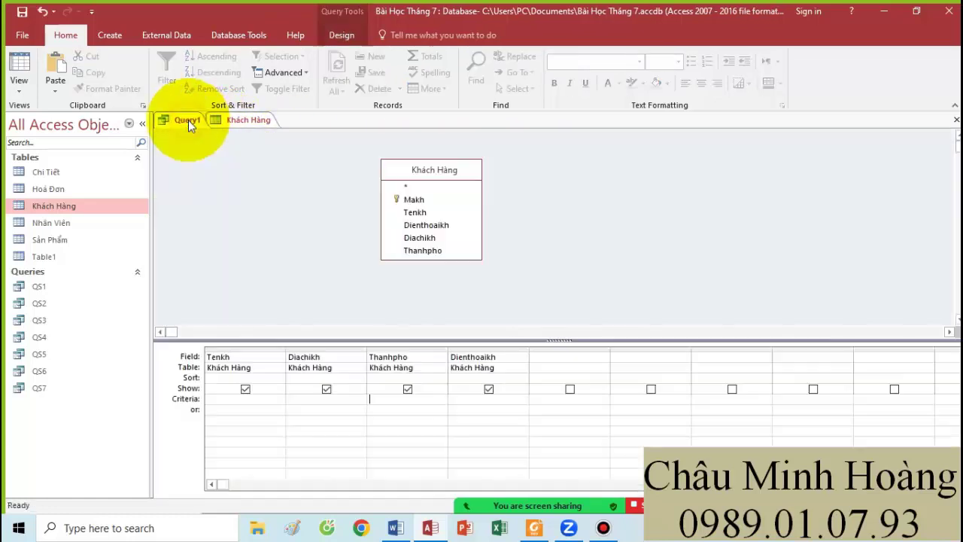
right_click(381, 399)
left_click(409, 375)
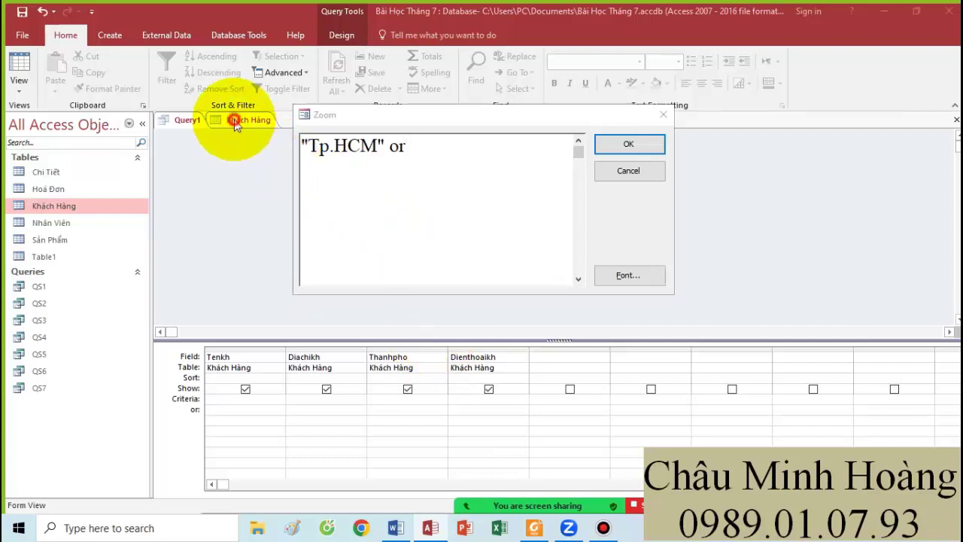
left_click(607, 143)
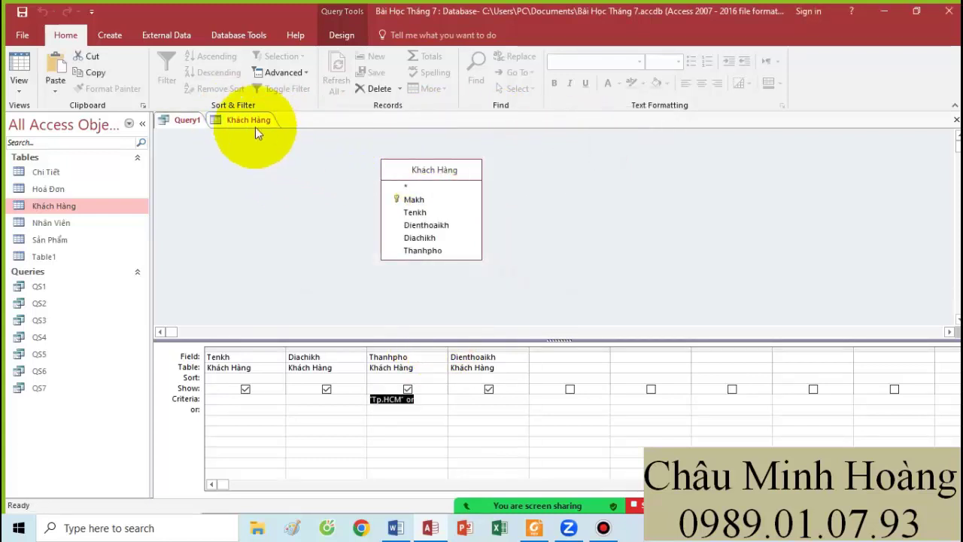
Check the spelling of Hà Nội in the Khách Hàng table and complete the query's Thanhpho criteria as "Tp.HCM" or "Hà Nội"
left_click(227, 122)
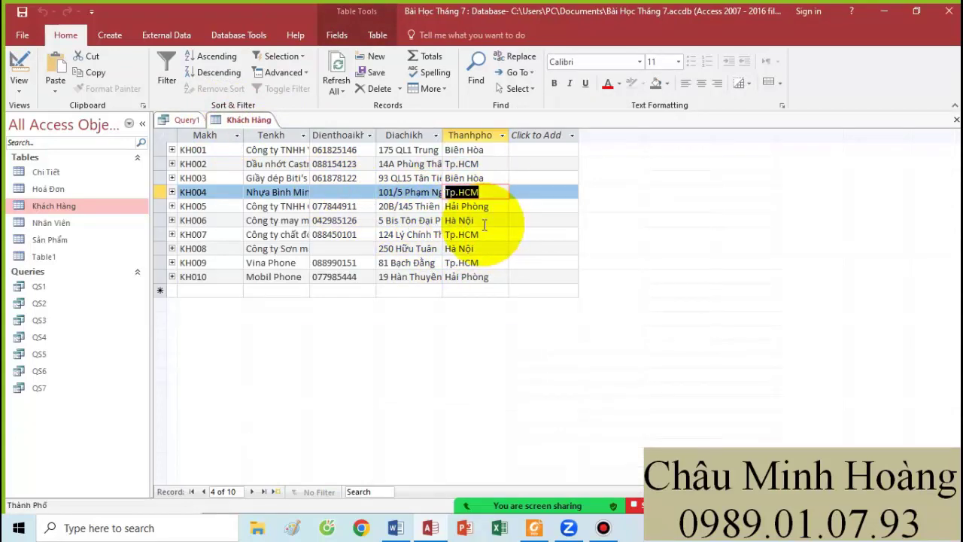
left_click(447, 220)
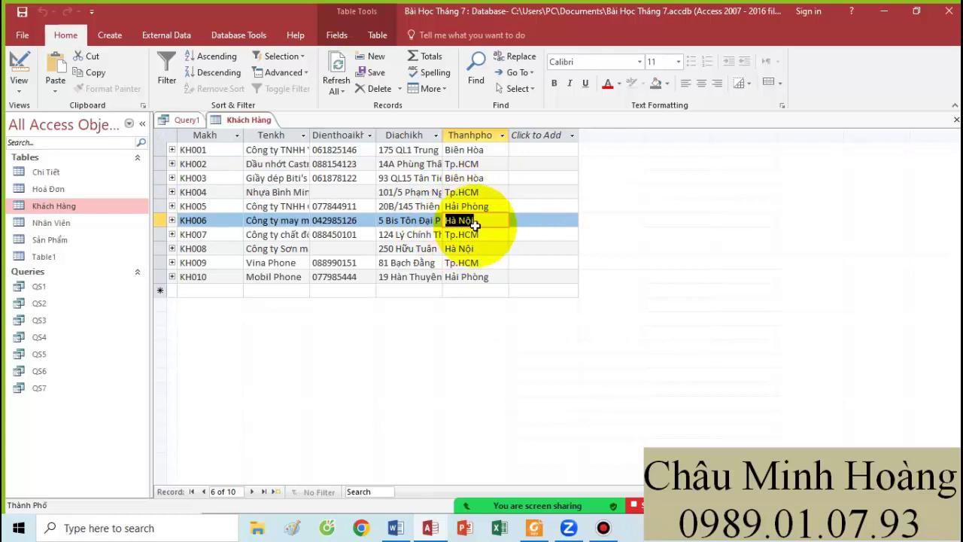
left_click(181, 119)
right_click(420, 396)
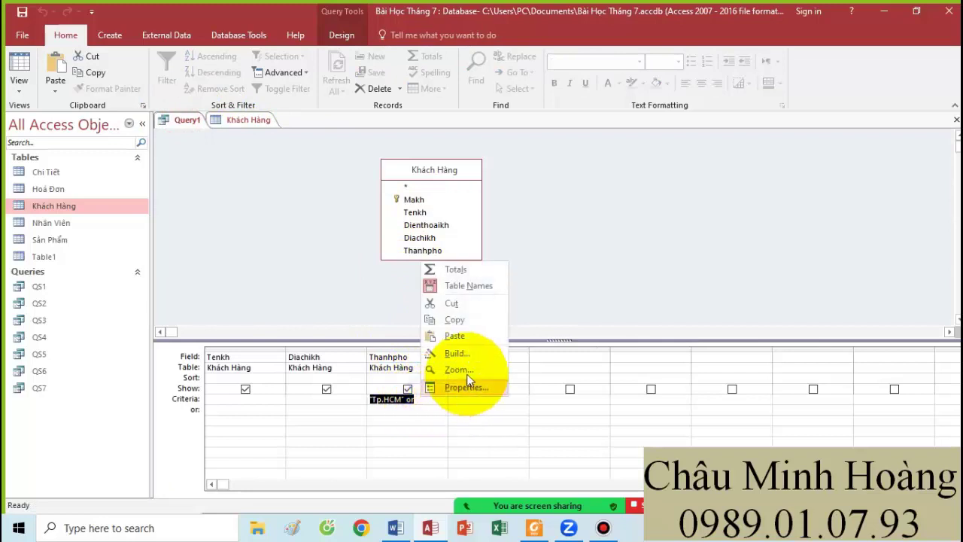
left_click(458, 370)
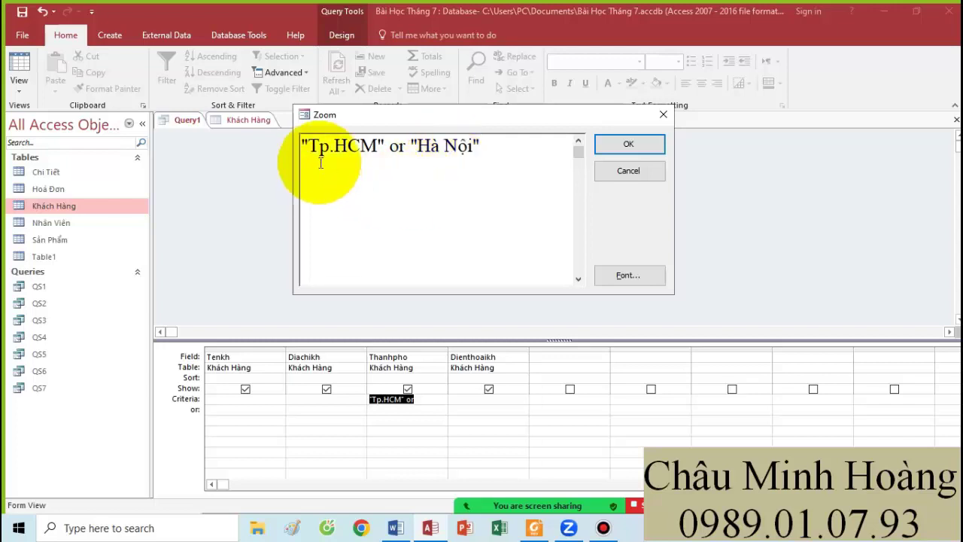
left_click_drag(320, 147, 361, 147)
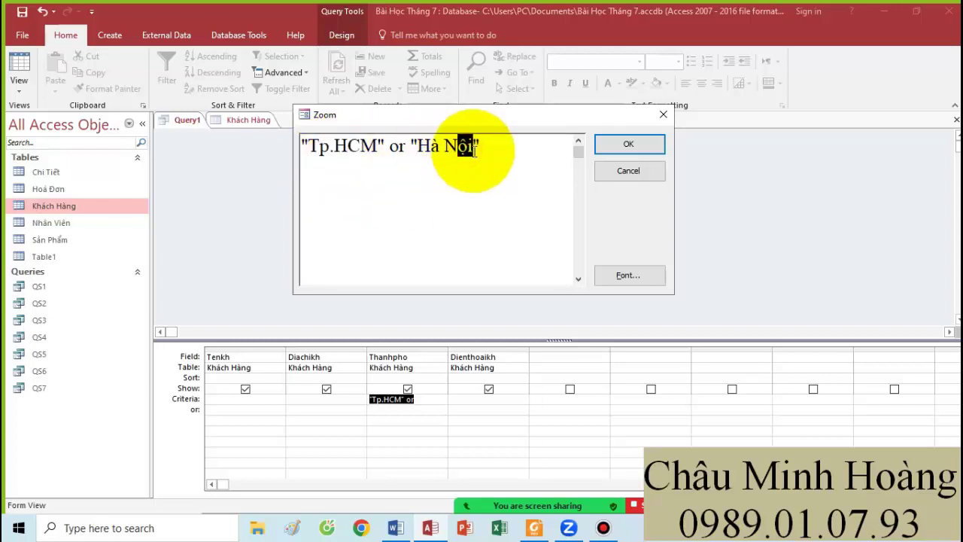
left_click(616, 143)
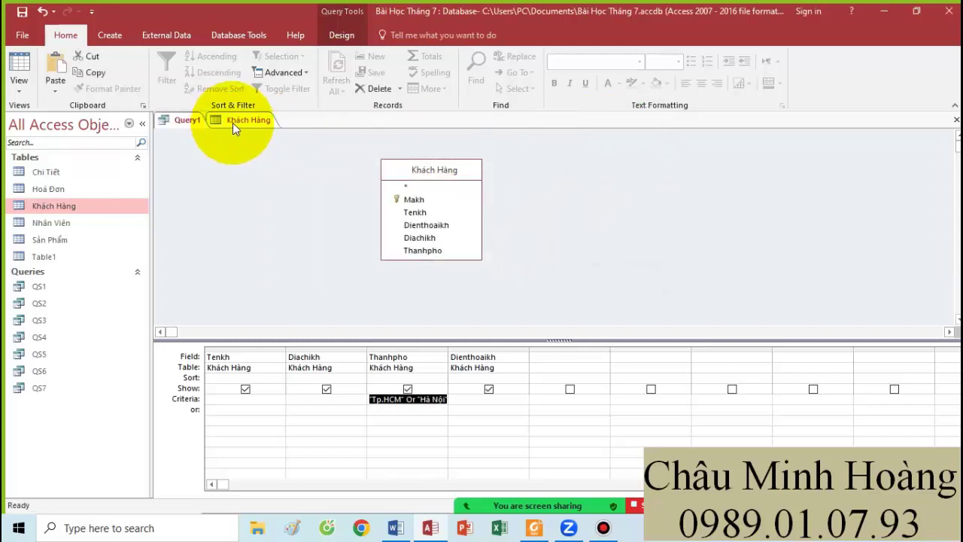
Close the Khách Hàng table and run the query to check its records, returning to Design view
left_click(253, 122)
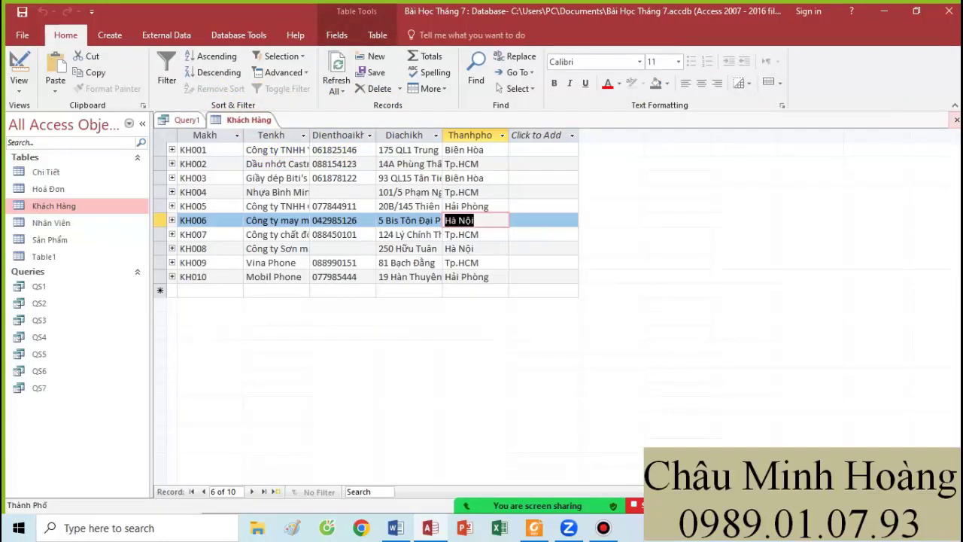
left_click(956, 117)
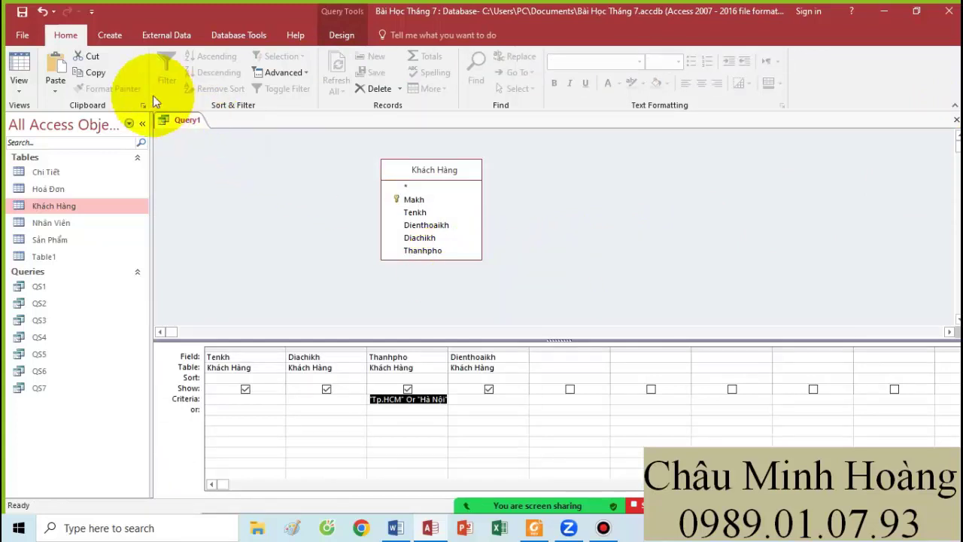
left_click(340, 35)
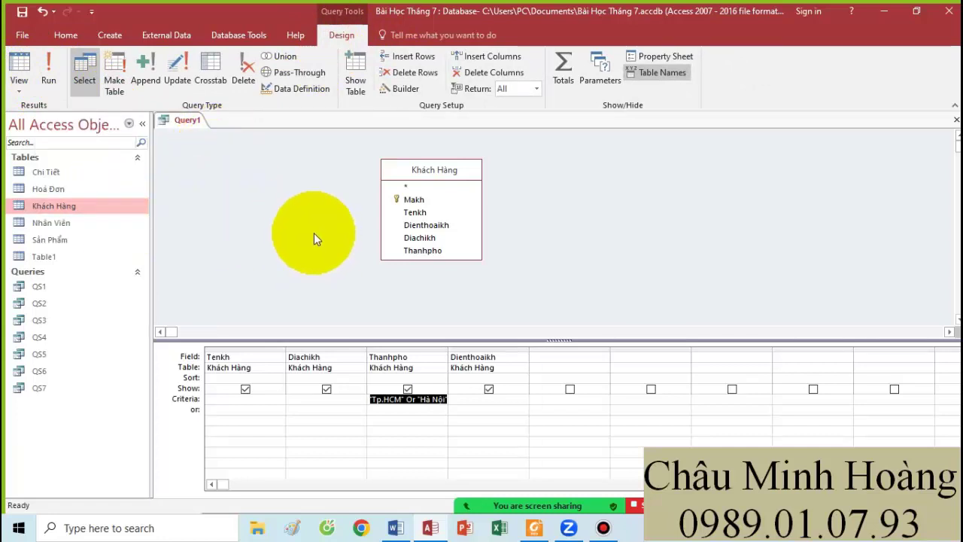
left_click(43, 82)
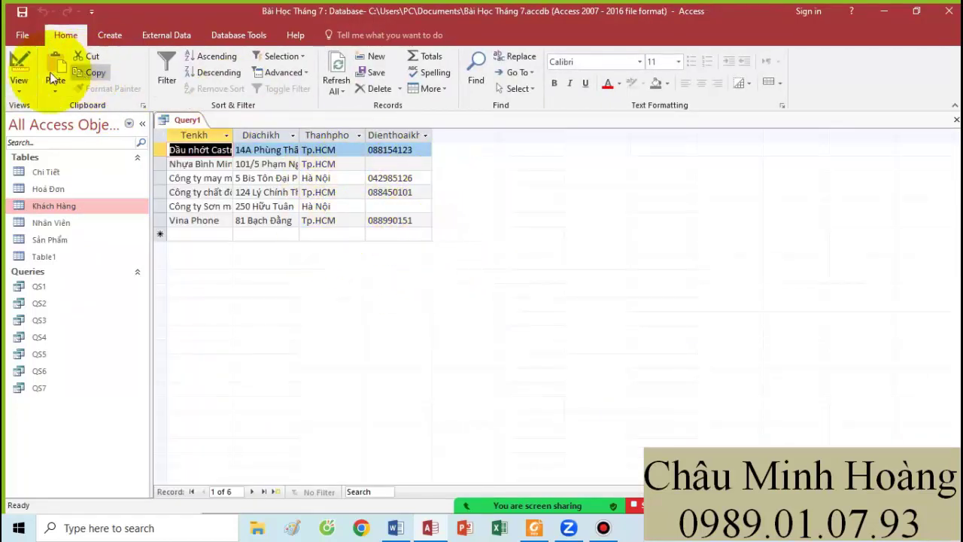
left_click(18, 68)
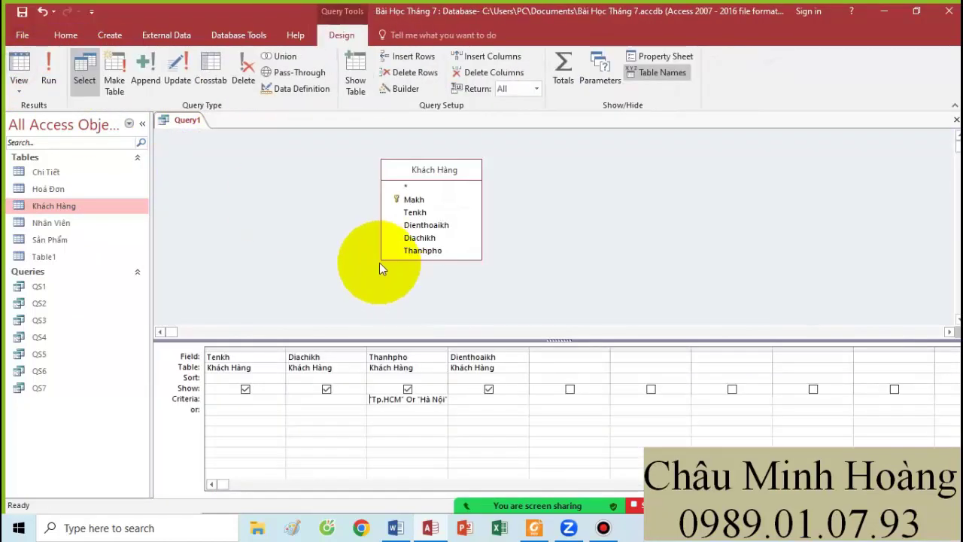
Save the query as QS8, checking the exercise text in Foxit Reader before confirming the name
key("ctrl+s")
type("Q")
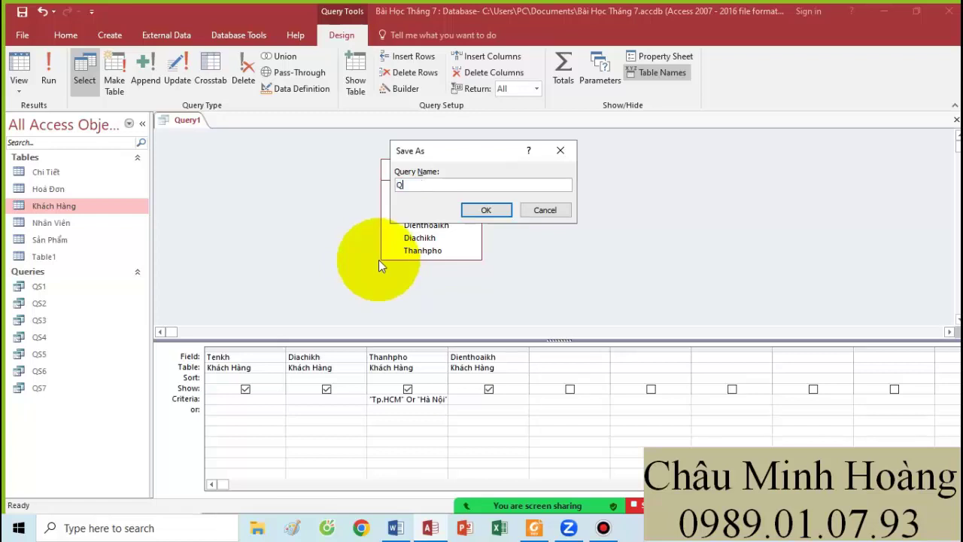
type("S8")
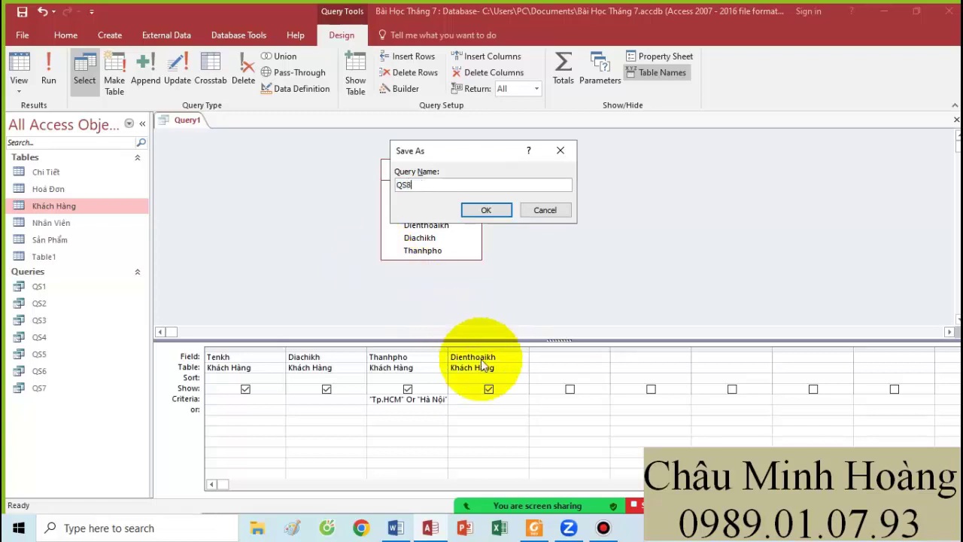
left_click(534, 527)
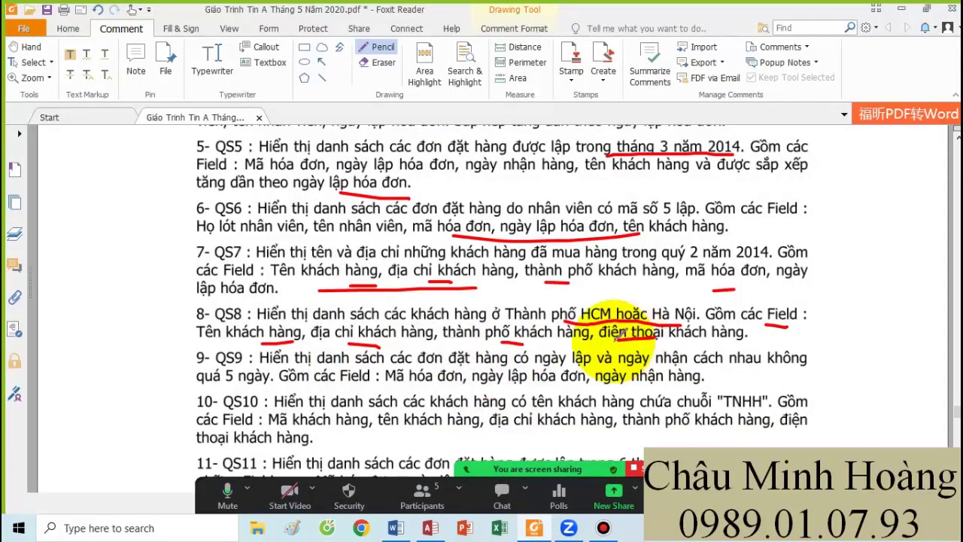
left_click(430, 527)
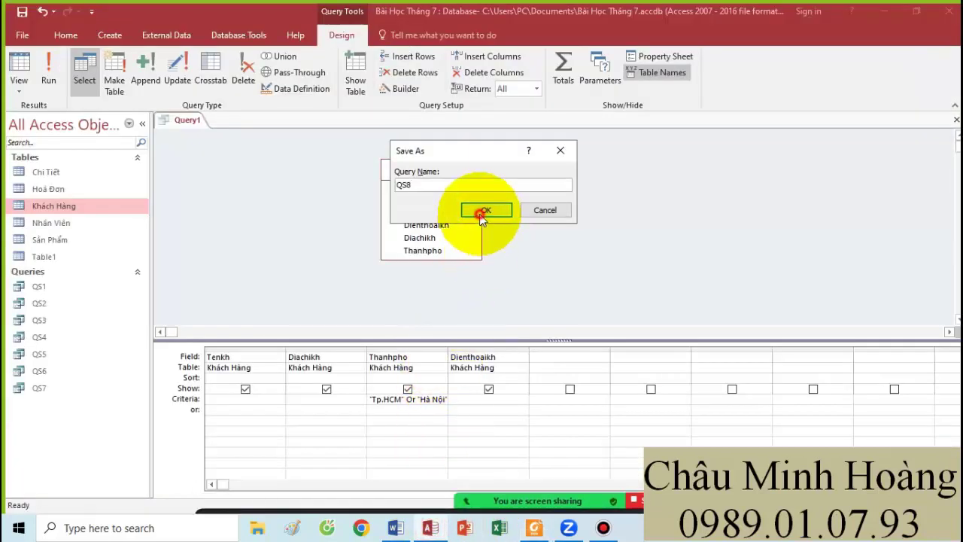
left_click(485, 210)
Open the QS8 query's Thanhpho criteria in the Zoom box and copy the whole expression
left_click(434, 400)
right_click(434, 400)
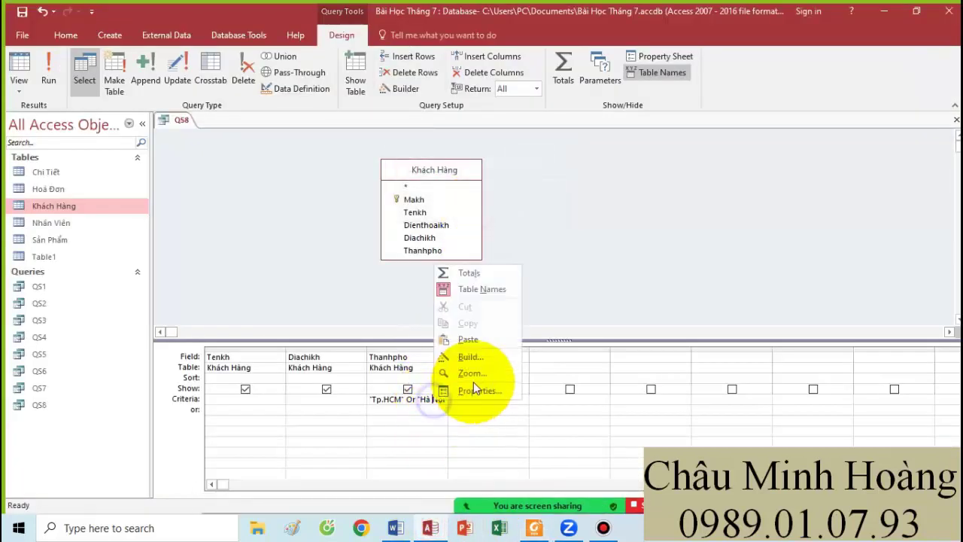
left_click(475, 376)
key("ctrl+c")
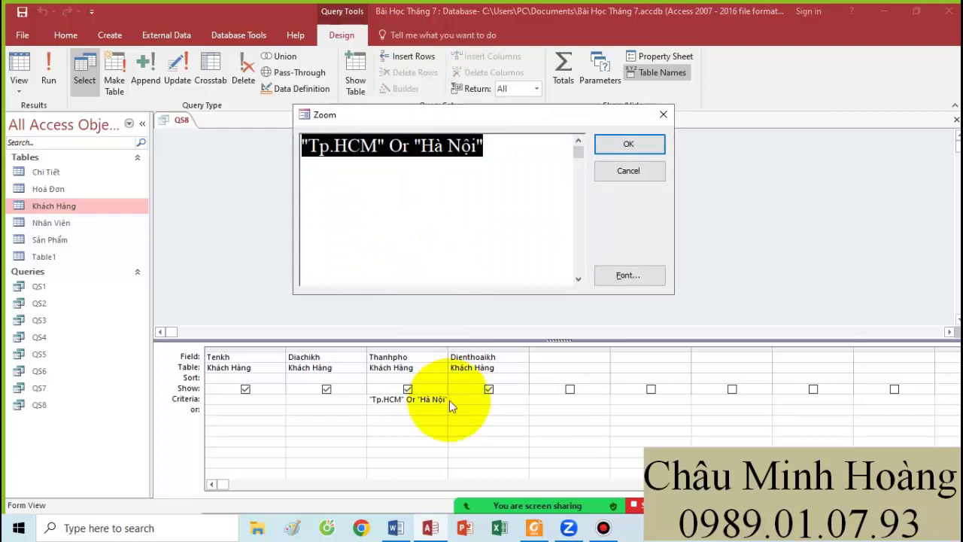
Switch to the Word notes and add the line Câu QS8 : "Tp.HCM" Or "Hà Nội" after the Lấy giây line
left_click(396, 527)
left_click(518, 439)
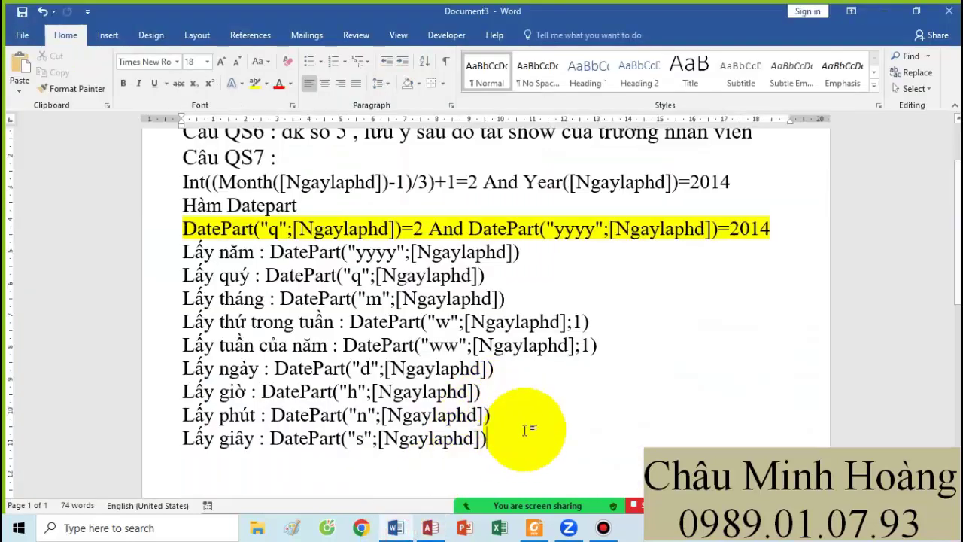
key("Return")
type("Câu ")
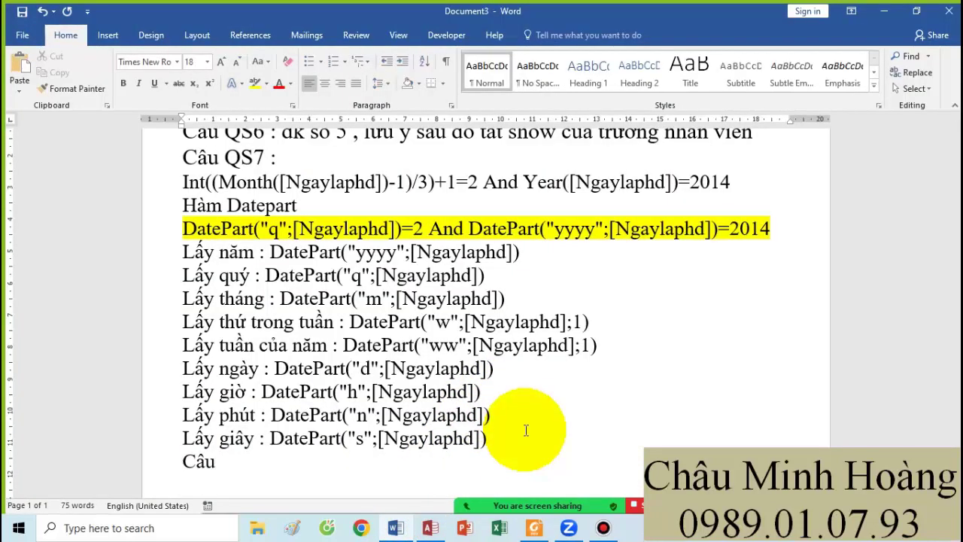
type("QS8 :")
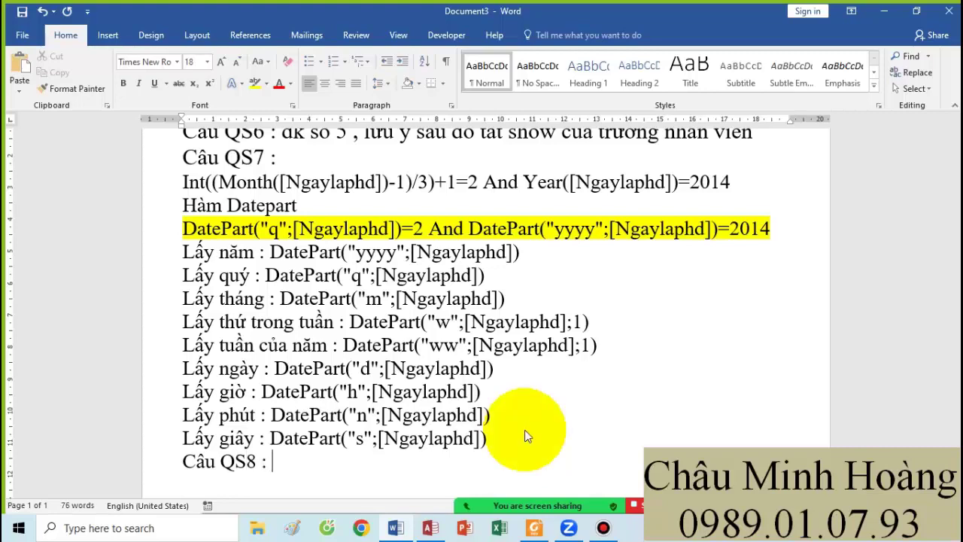
key("ctrl+v")
key("Return")
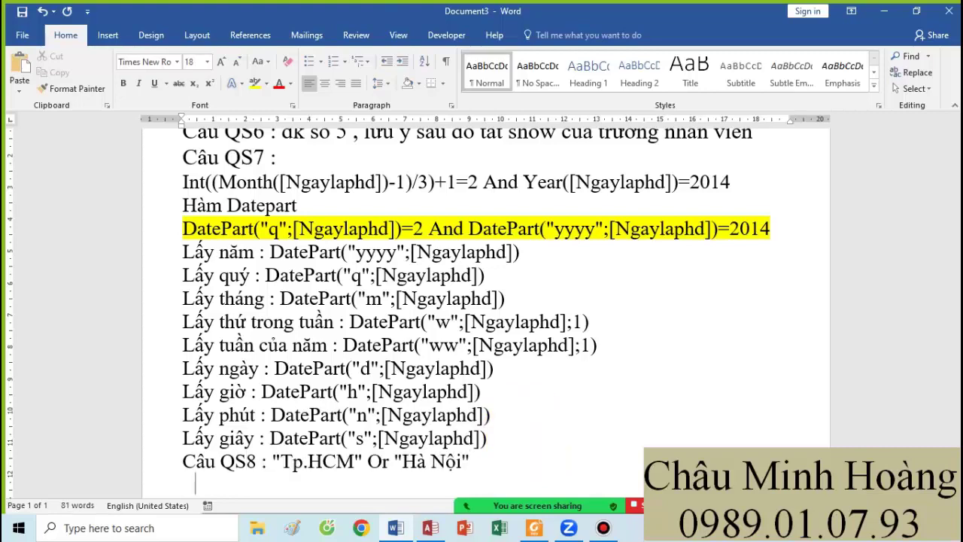
scroll(429, 373, "down", 3)
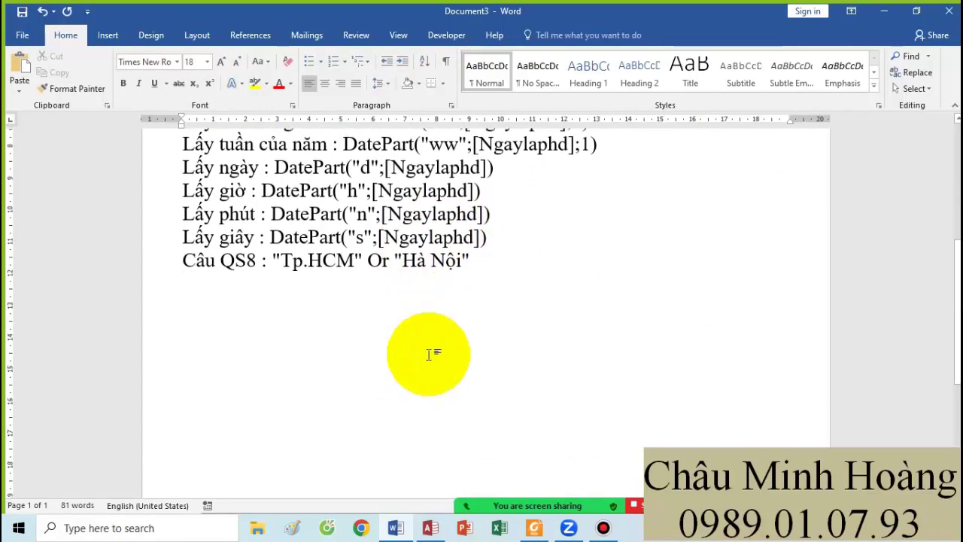
Switch to Foxit Reader and underline lập, nhận and quá 5 ngày in exercise QS9 with the Pencil tool
left_click(535, 529)
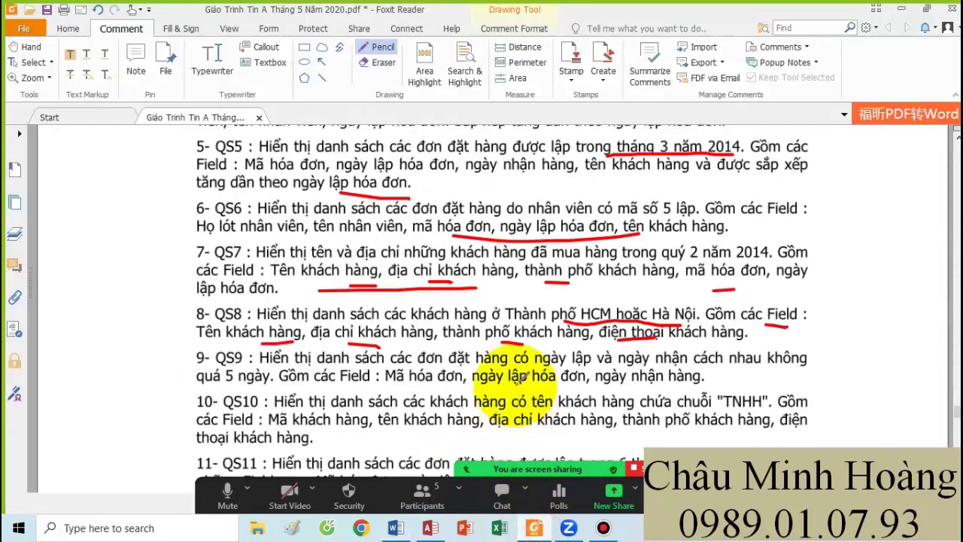
scroll(504, 376, "down", 2)
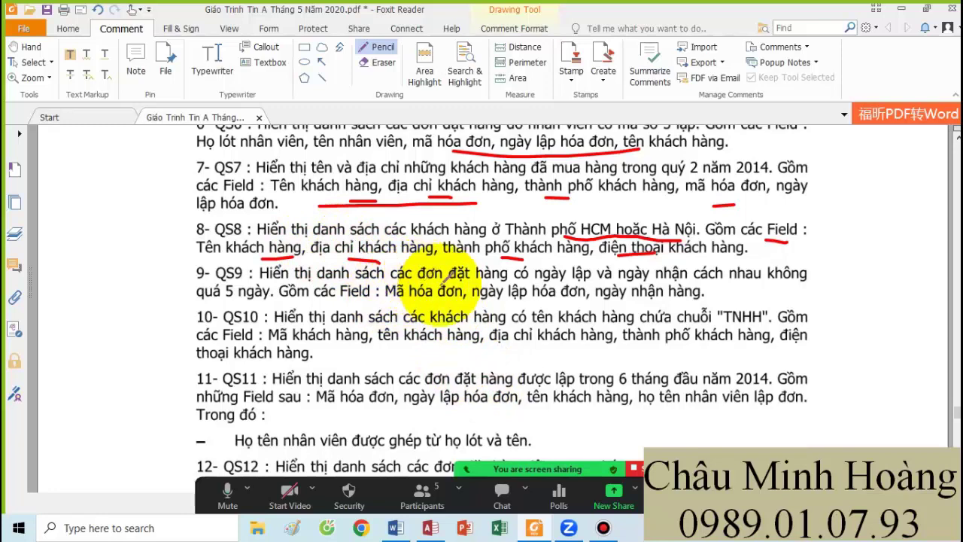
left_click_drag(564, 281, 576, 277)
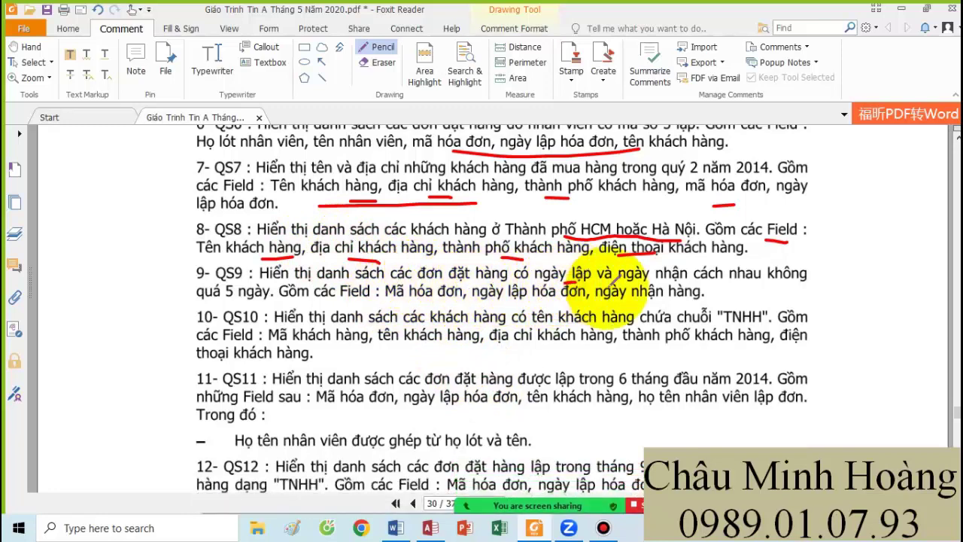
left_click_drag(646, 293, 664, 291)
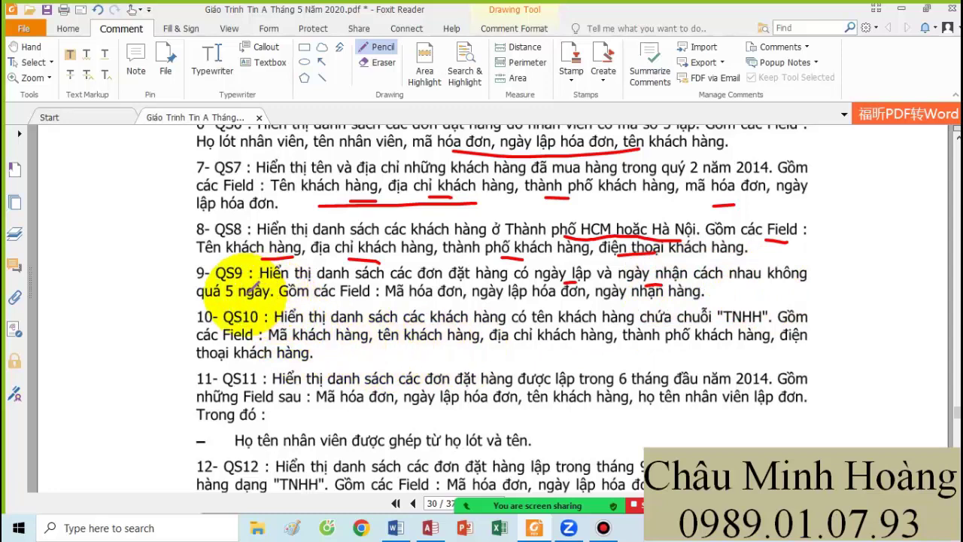
left_click_drag(197, 298, 269, 297)
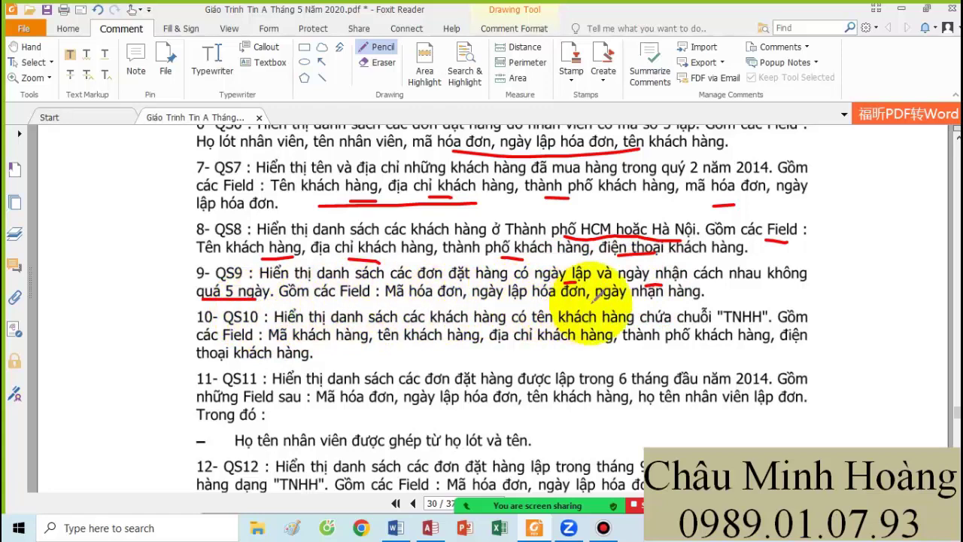
Return to Access, confirm the Zoom box and close the QS8 query
left_click(430, 528)
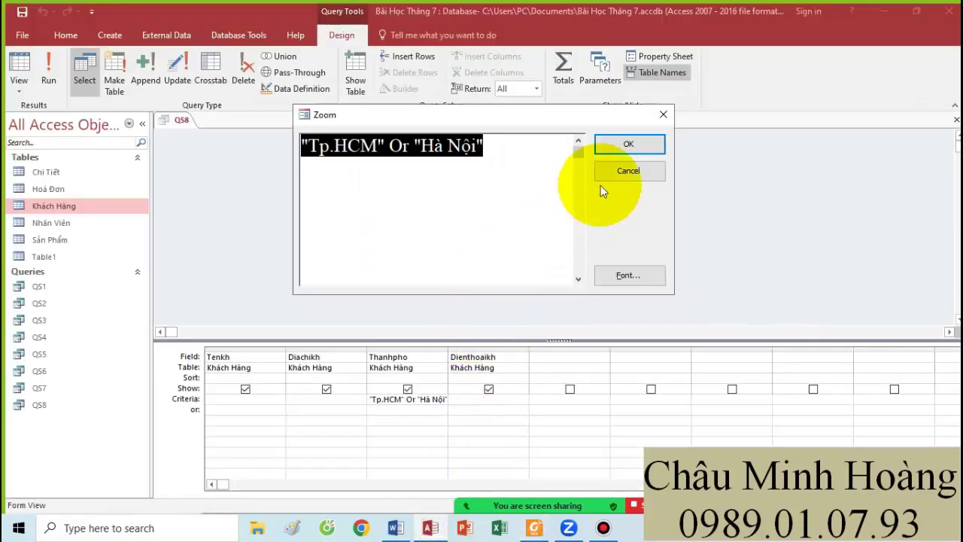
left_click(630, 143)
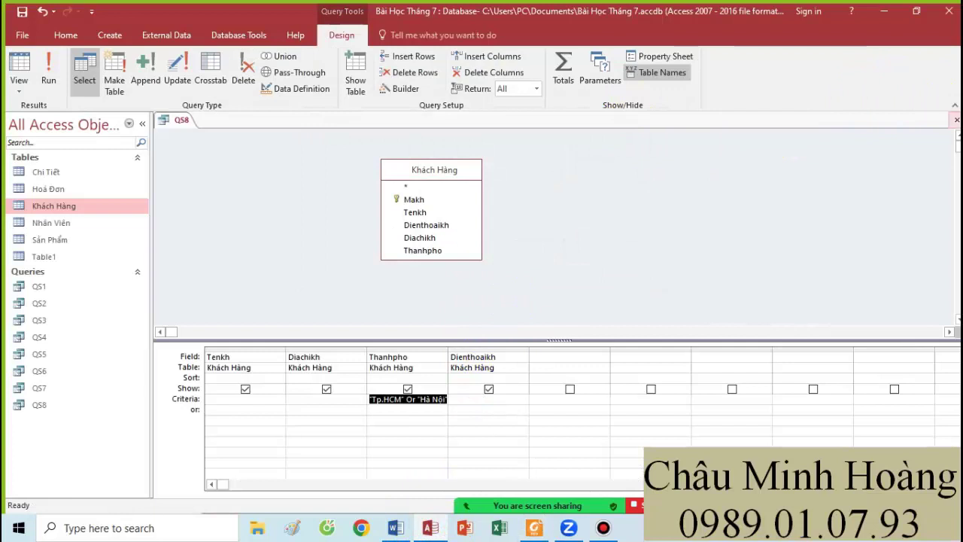
key("ctrl+w")
left_click(430, 298)
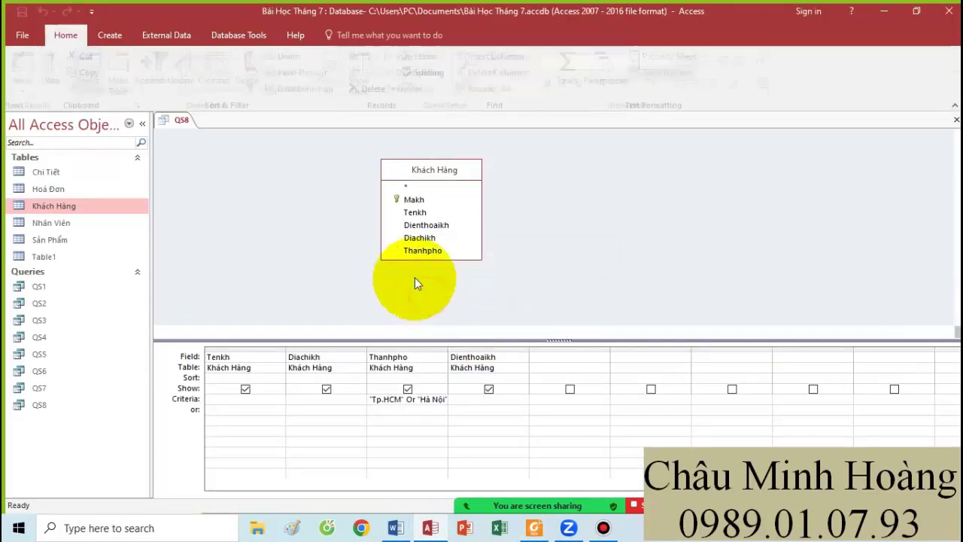
Create a new query in Design view with the Hoá Đơn table
left_click(120, 35)
left_click(211, 84)
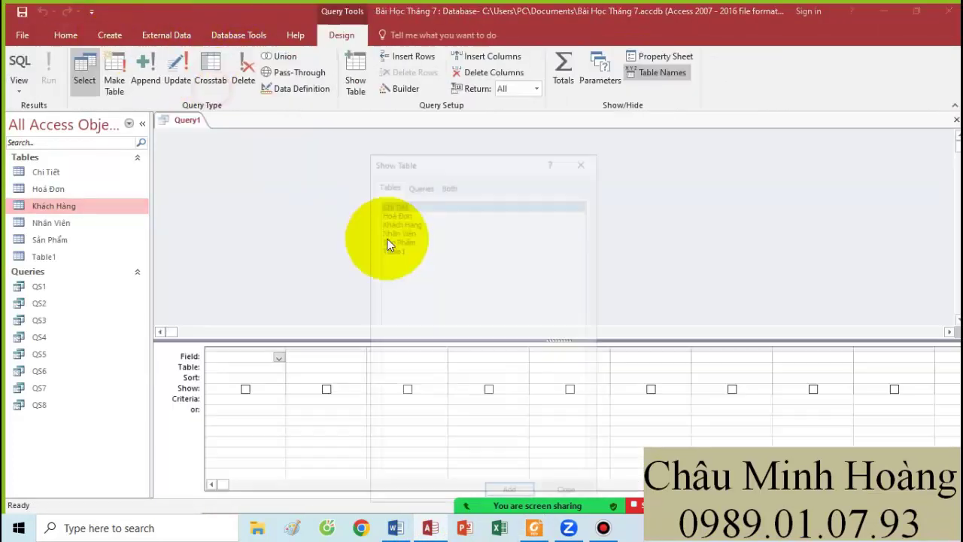
double_click(394, 211)
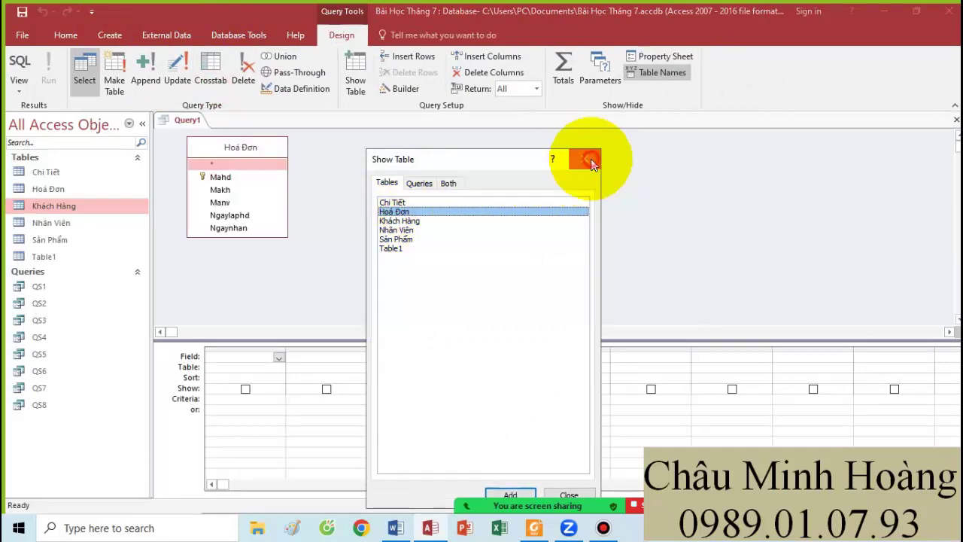
left_click(583, 159)
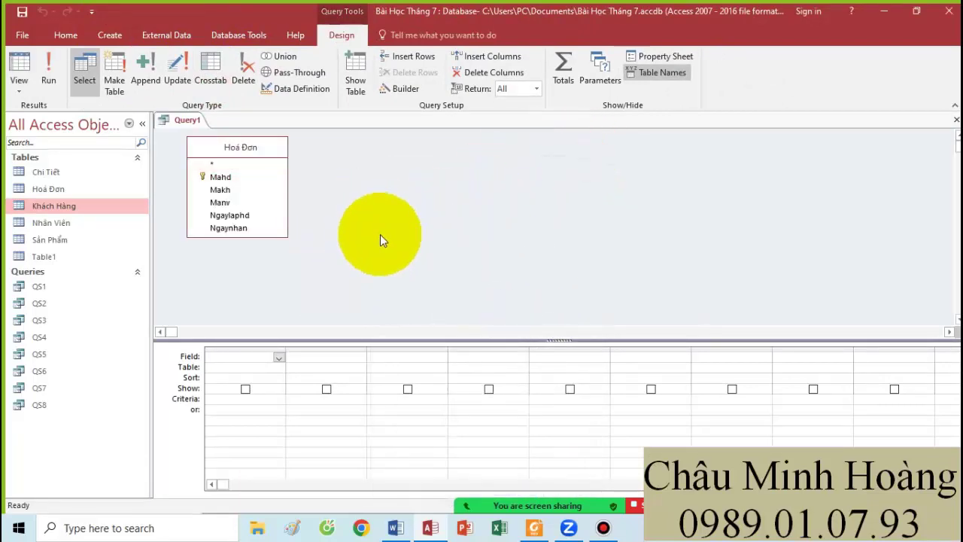
Check the QS9 exercise text in Foxit Reader and add the fields Mahd, Ngaylaphd and Ngaynhan to the query
left_click(534, 528)
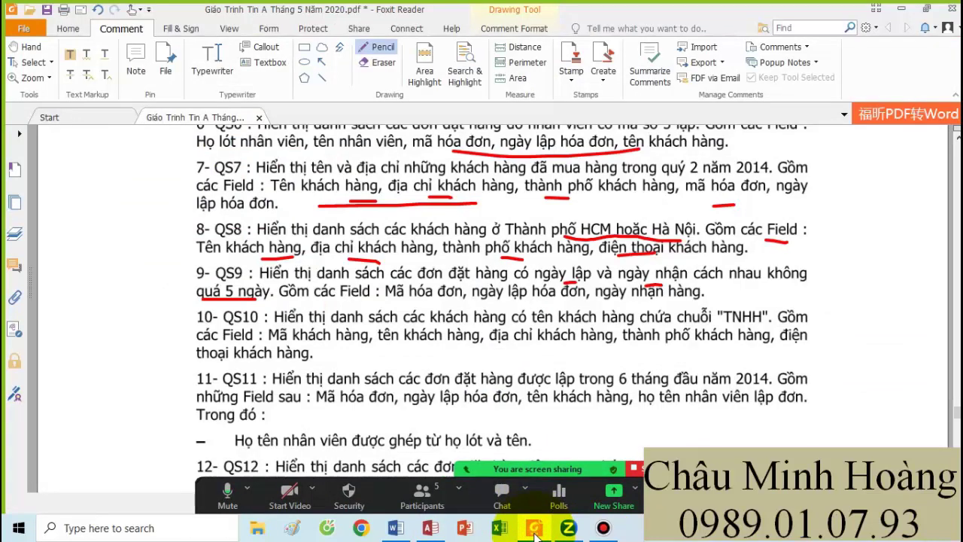
left_click(534, 528)
left_click_drag(221, 179, 224, 188)
double_click(220, 177)
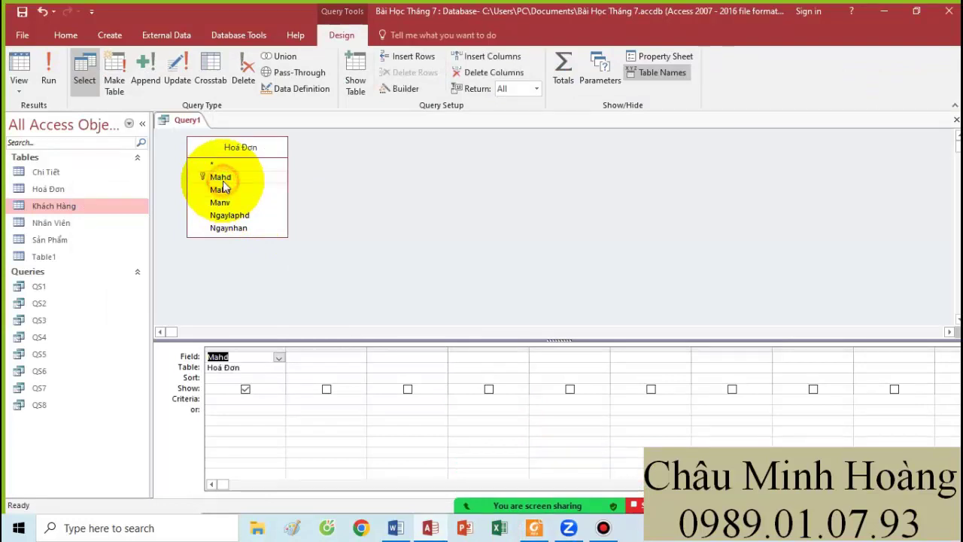
double_click(239, 216)
double_click(239, 229)
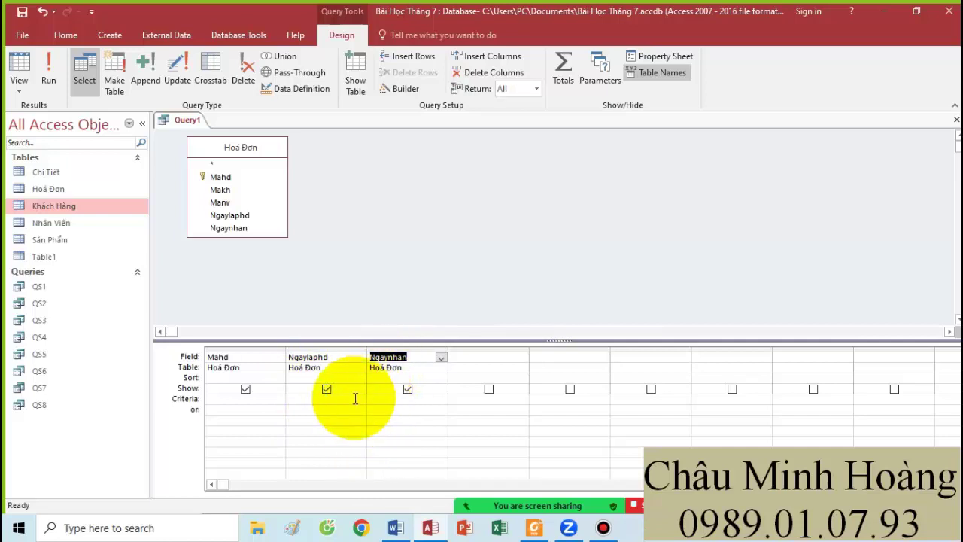
Enter ([Ngaynhan] - [Ngaylaphd])<=5 as the Ngaynhan criteria through the Zoom box
left_click(330, 355)
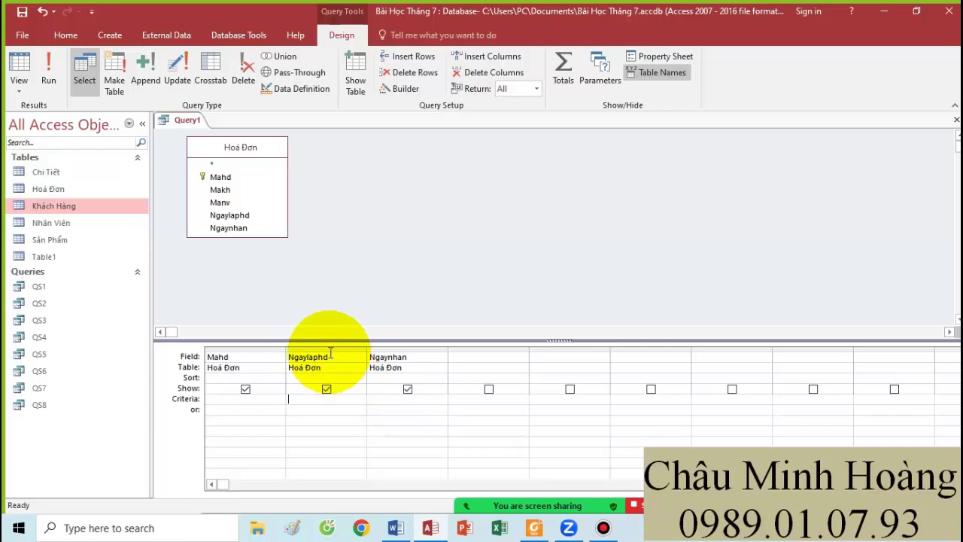
left_click(391, 397)
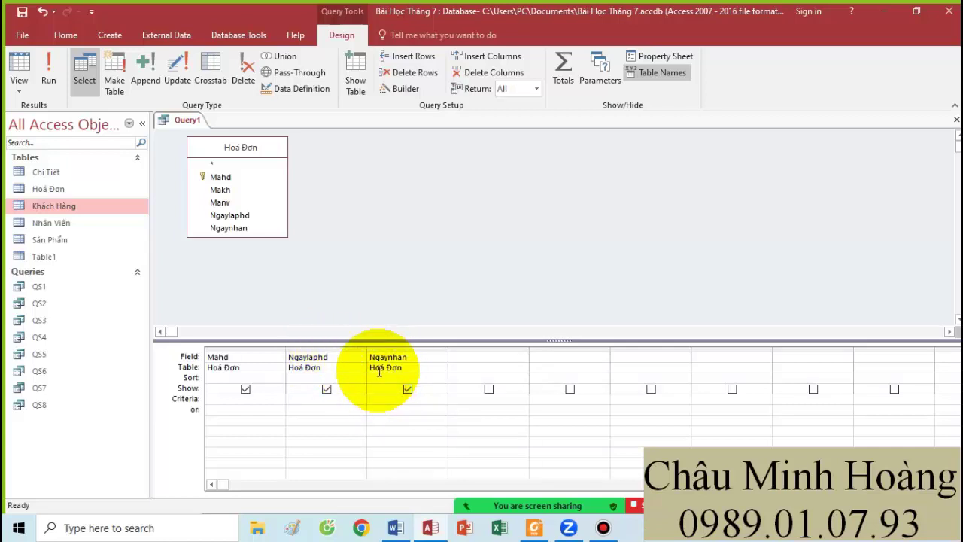
right_click(380, 399)
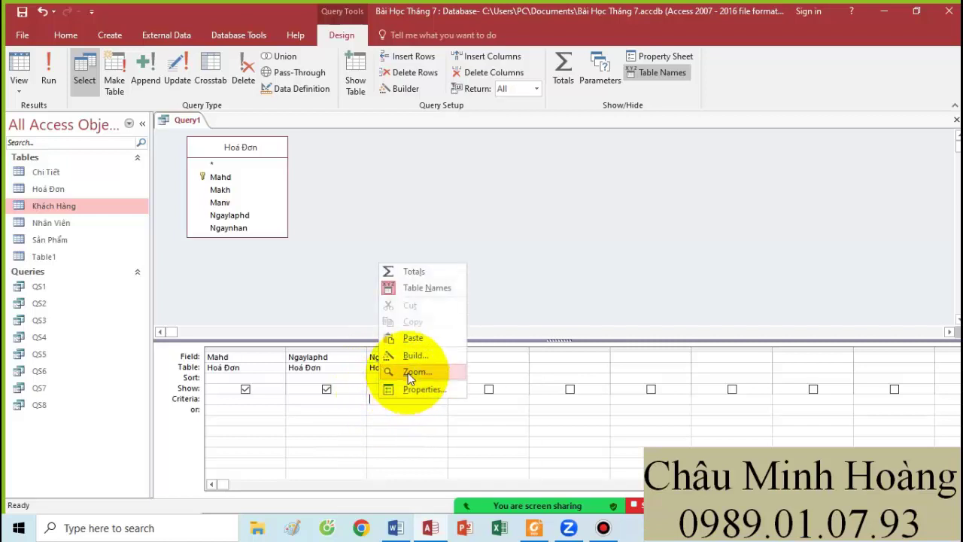
left_click(412, 372)
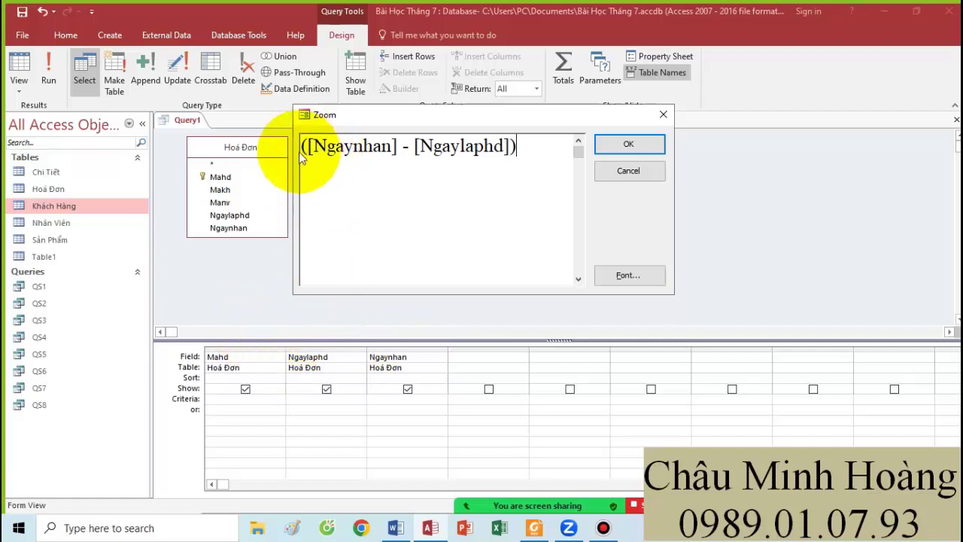
left_click_drag(300, 150, 527, 155)
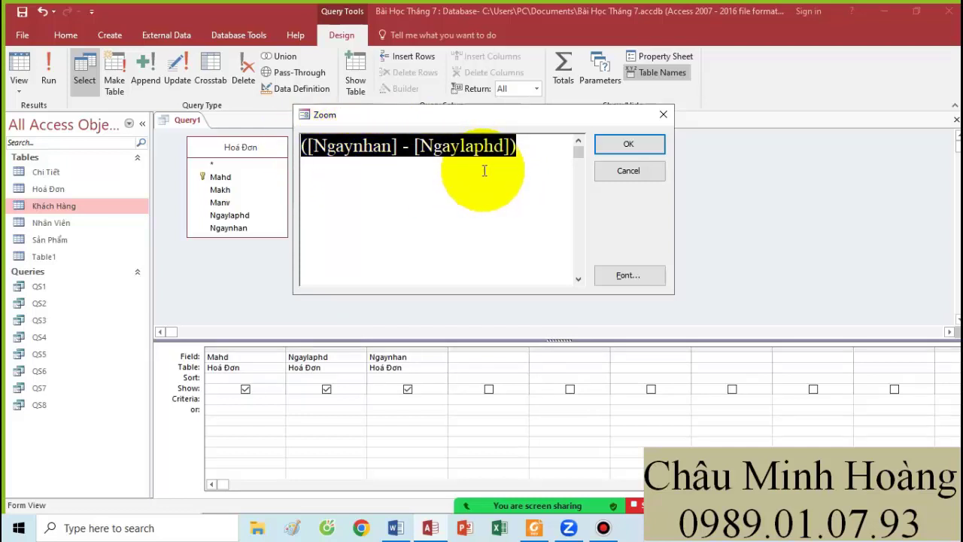
left_click(547, 156)
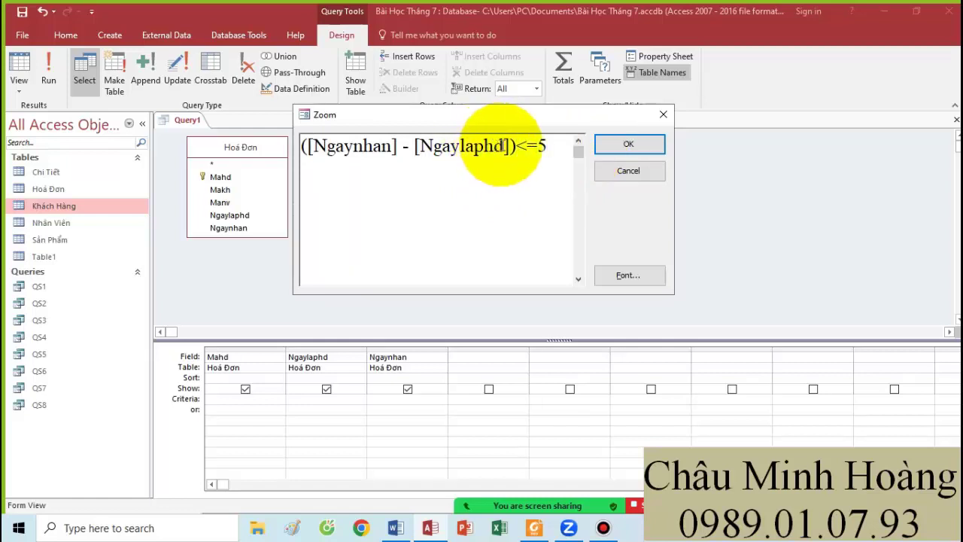
left_click(305, 145)
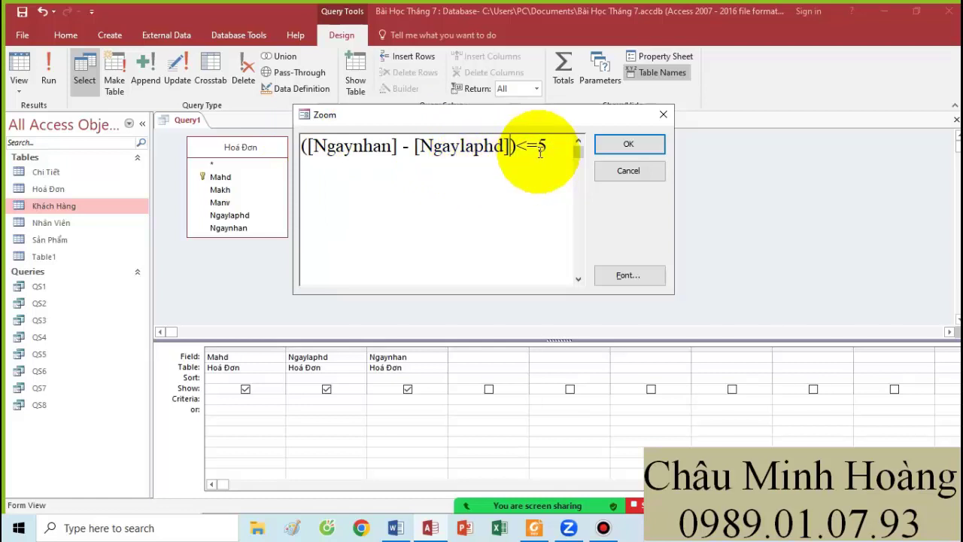
left_click_drag(553, 146, 303, 145)
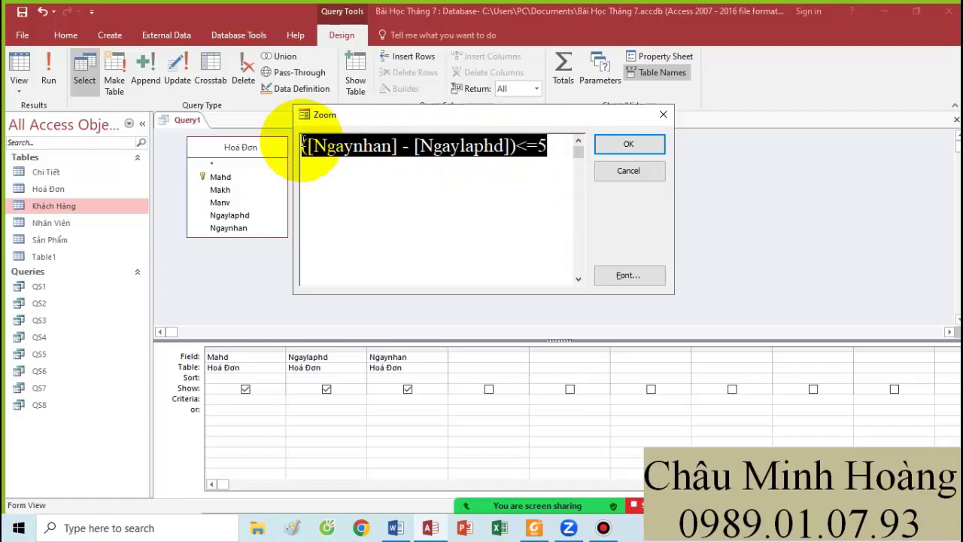
left_click(624, 144)
Run the query to check its records, return to Design view and save it as QS9
left_click(52, 66)
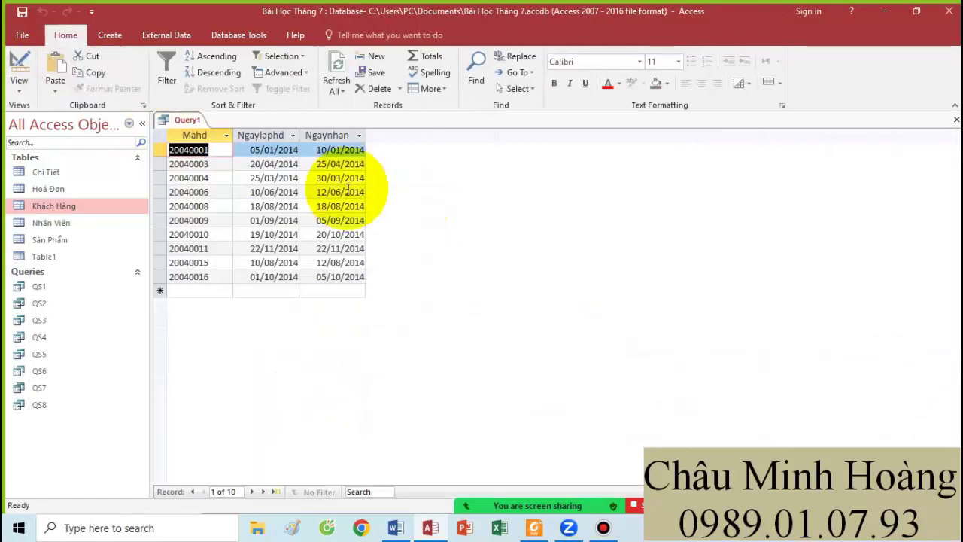
left_click(23, 72)
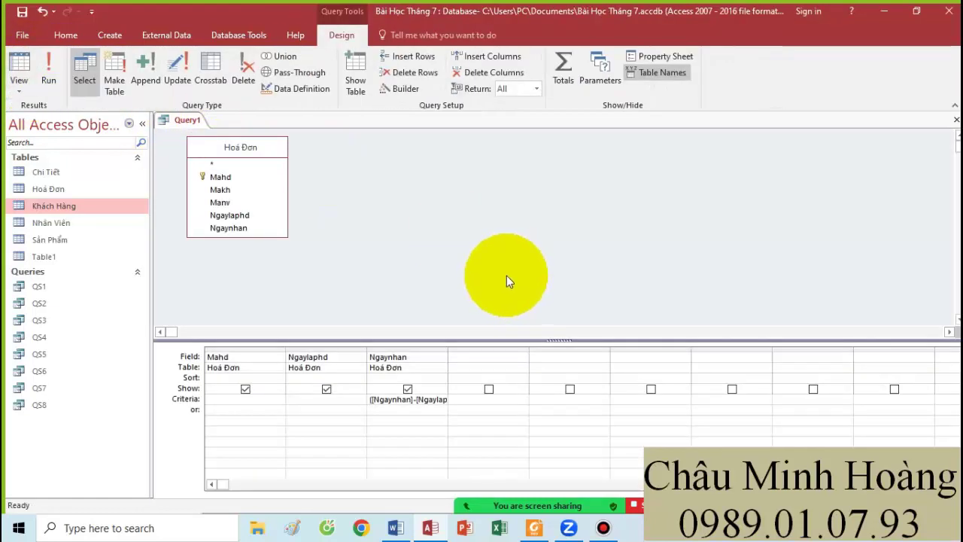
key("ctrl+s")
type("Q")
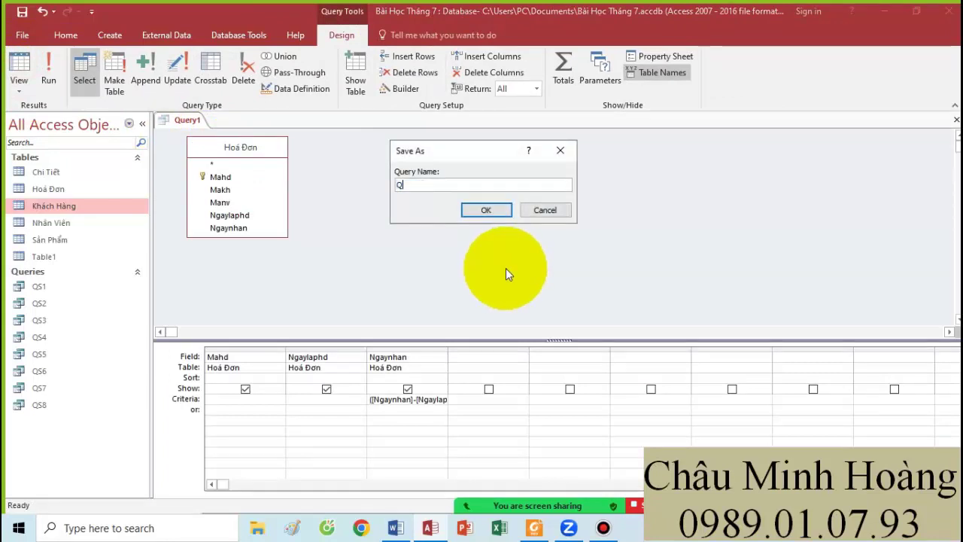
type("S")
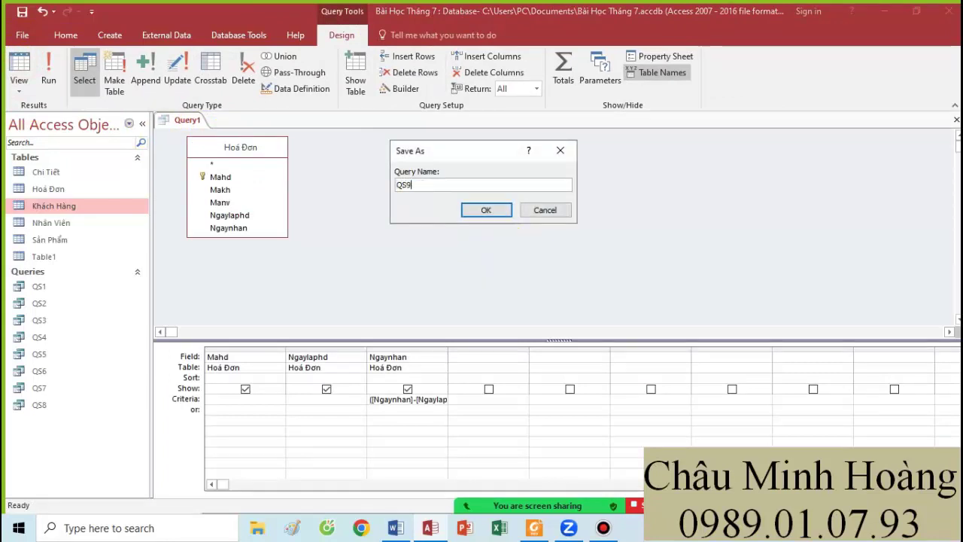
type("9")
key("Return")
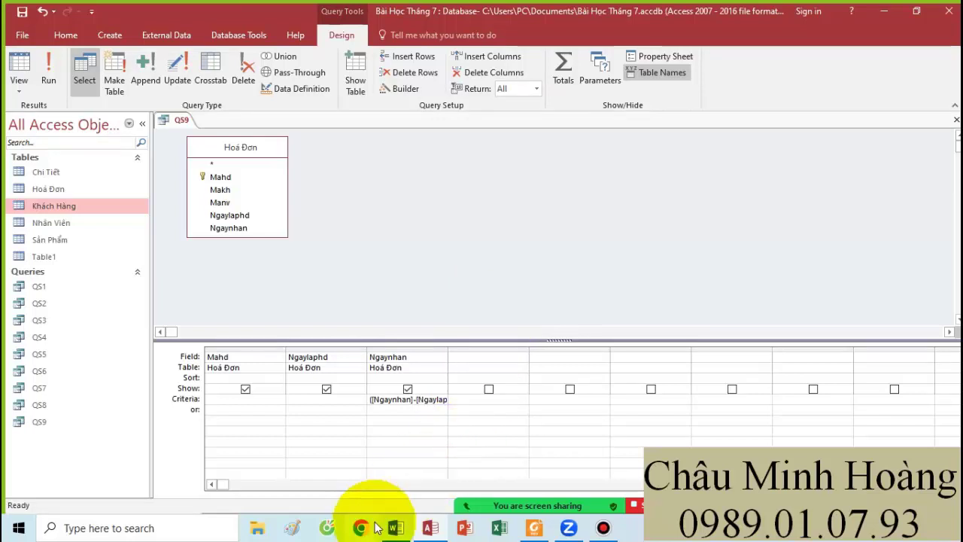
In the Word notes, add the line "Câu QS9 : ([Ngaynhan] - [Ngaylaphd])<=5" and start a new line "Câu QS10 :"
left_click(394, 528)
key("Return")
type("C")
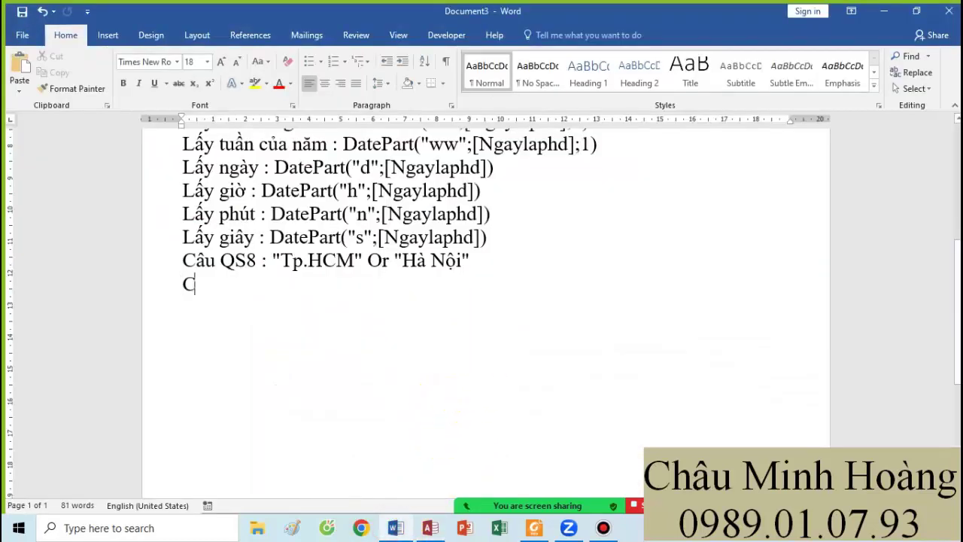
type("âu Q")
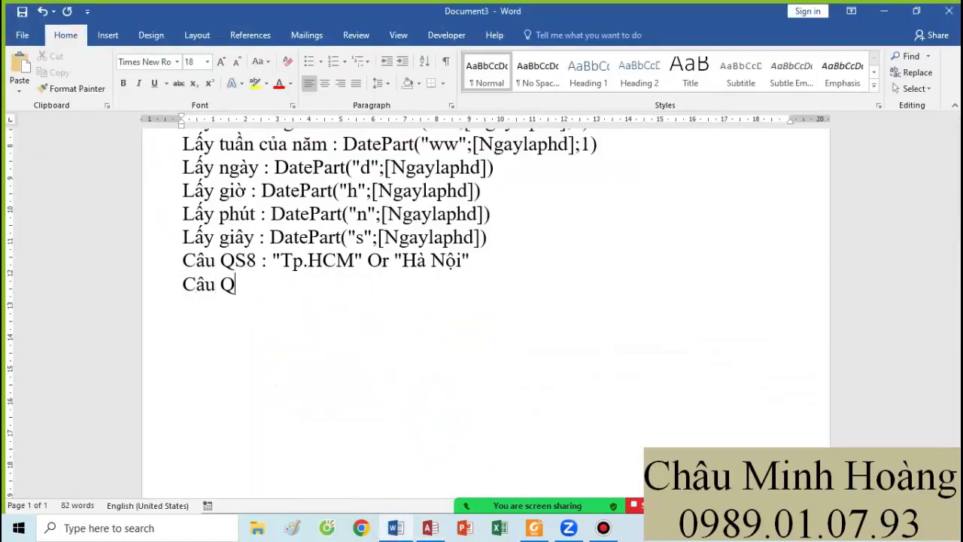
type("S9 : ([Ngaynhan] - [Ngaylaphd])<=5")
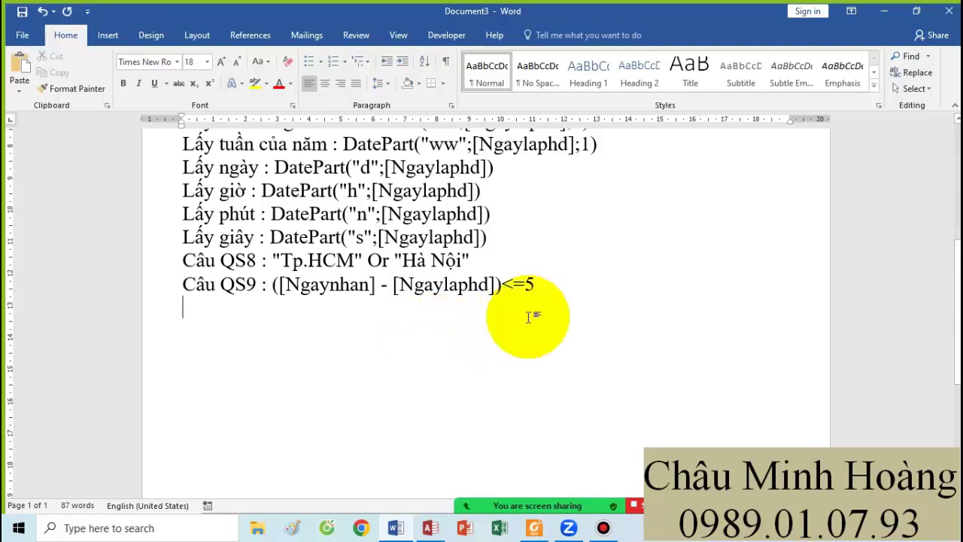
type("Câu Q")
type("S")
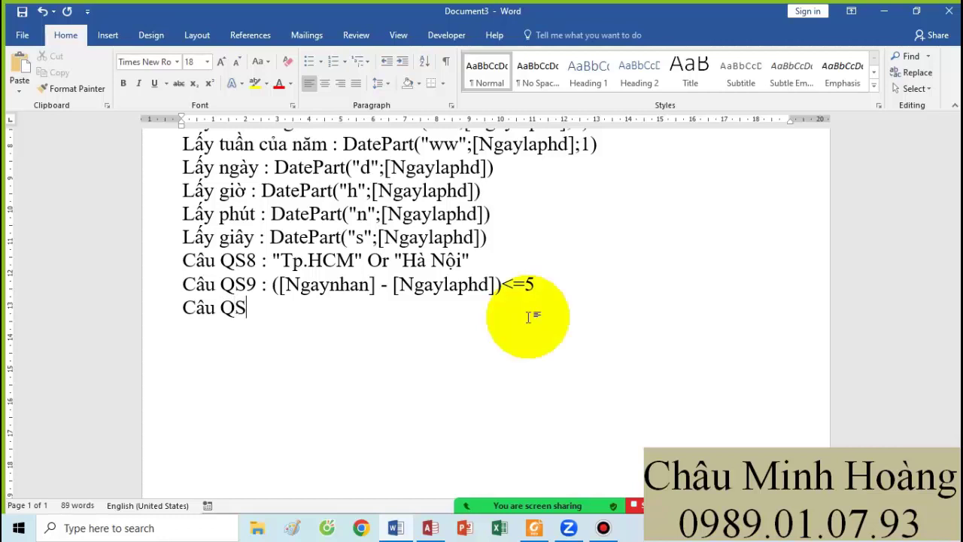
type("10 :")
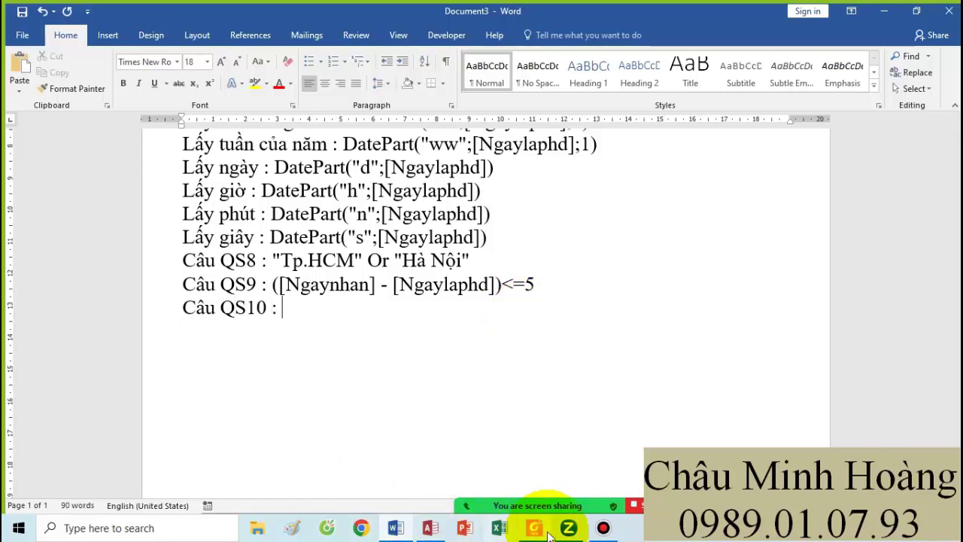
Close the QS9 query in Access, and underline "TNHH" and the five requested customer fields in the QS10 exercise in Foxit Reader
left_click(428, 528)
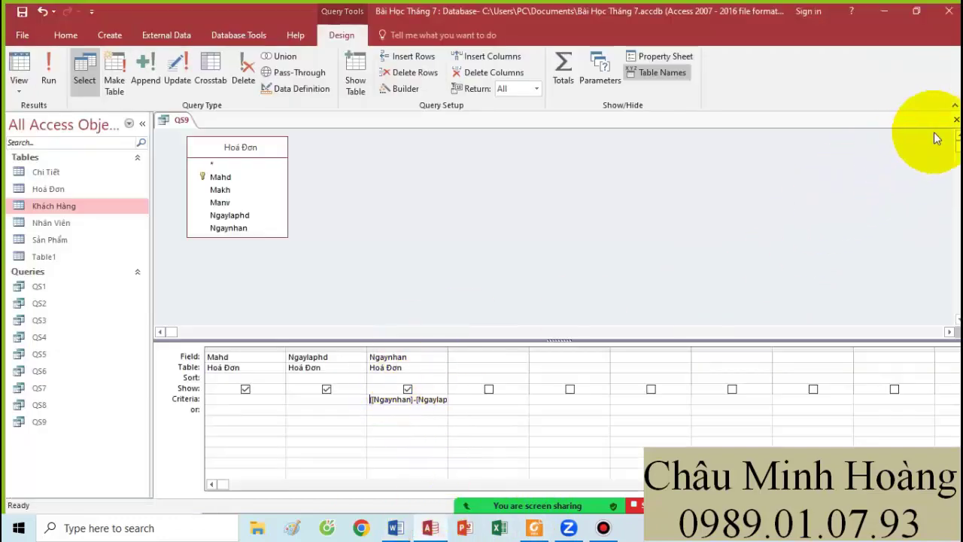
left_click(953, 119)
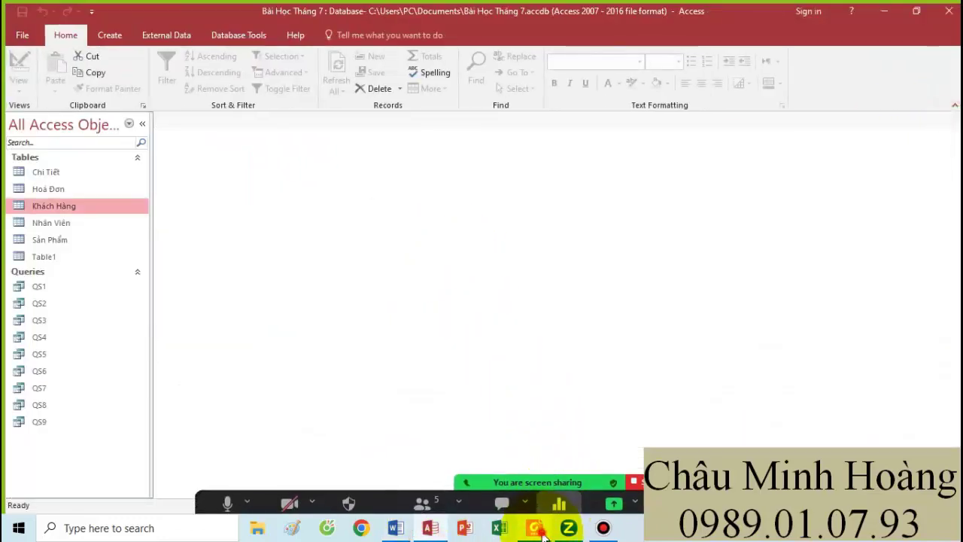
left_click(534, 528)
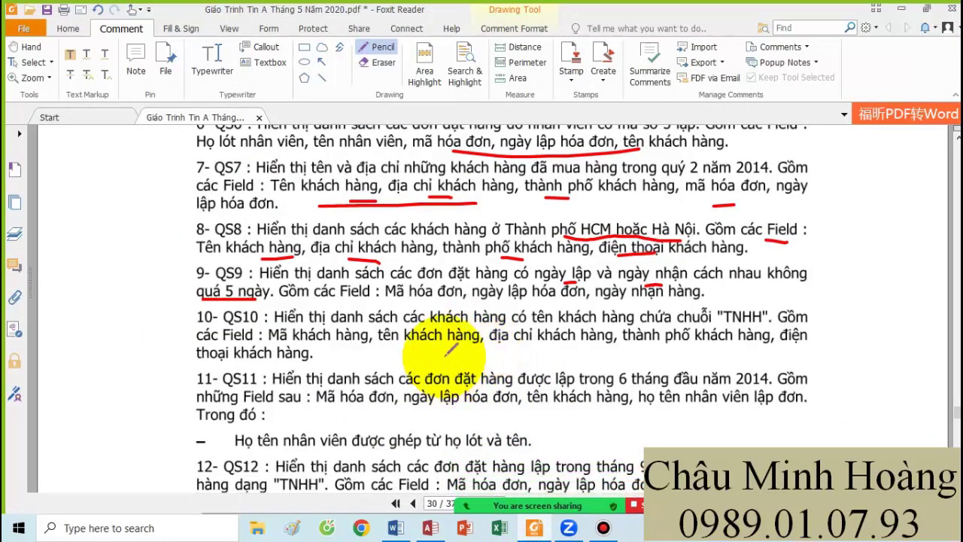
scroll(447, 319, "down", 1)
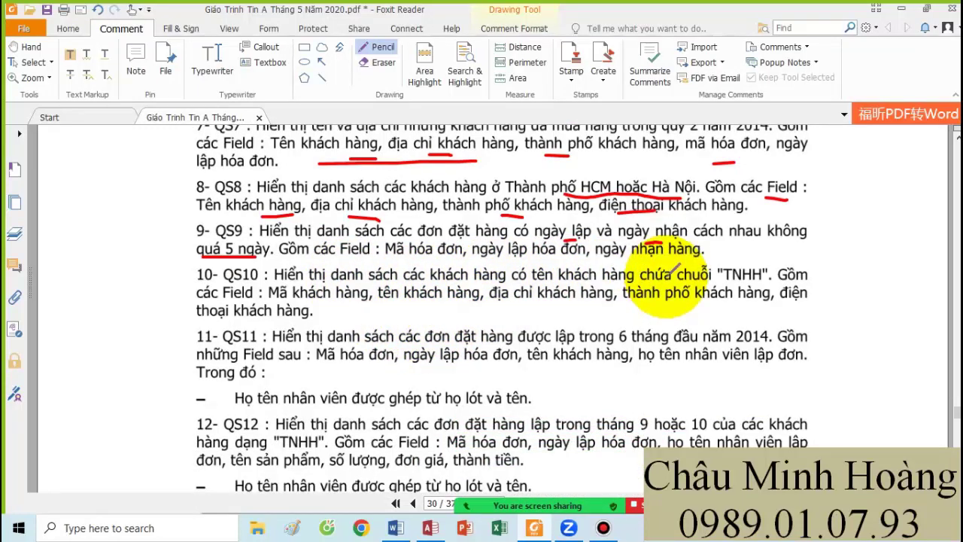
left_click_drag(707, 284, 770, 276)
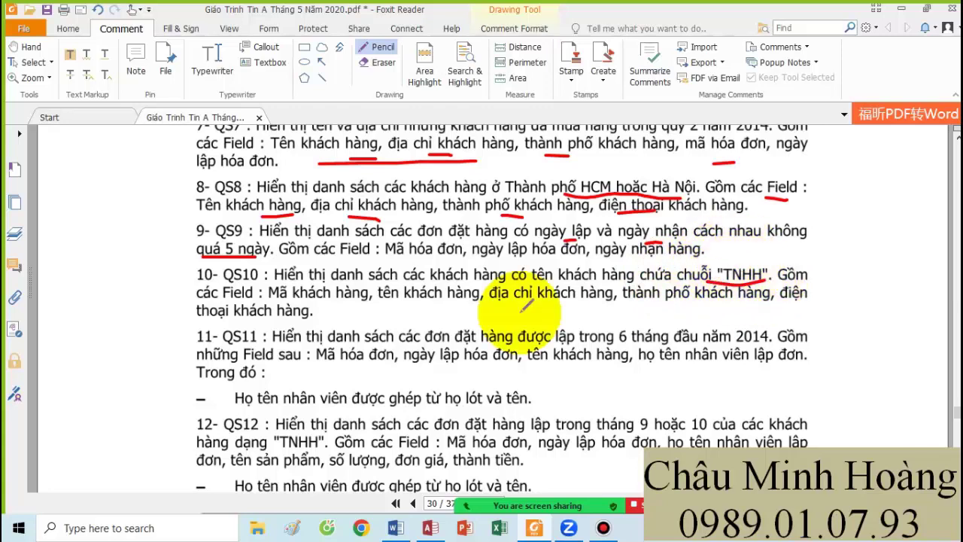
left_click_drag(301, 310, 314, 308)
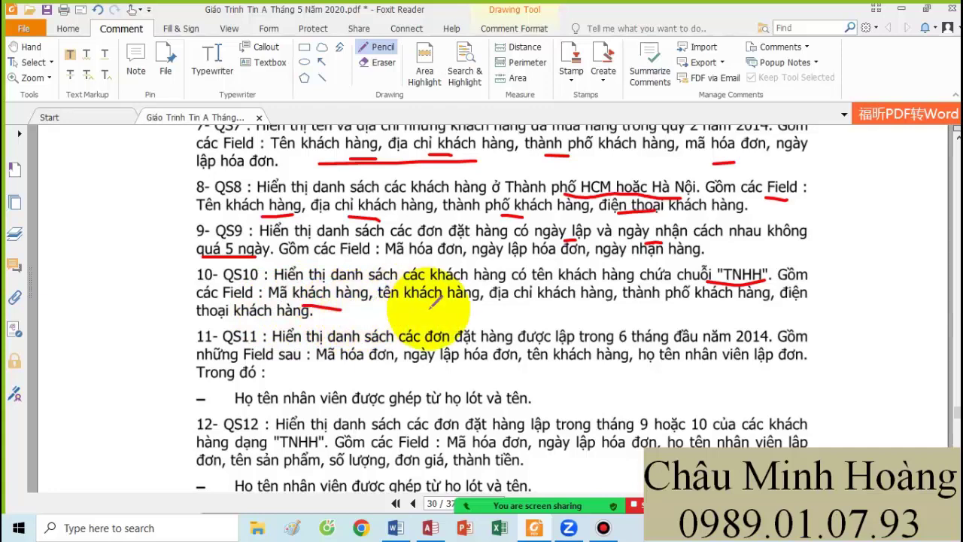
left_click_drag(398, 304, 445, 300)
left_click_drag(516, 297, 554, 300)
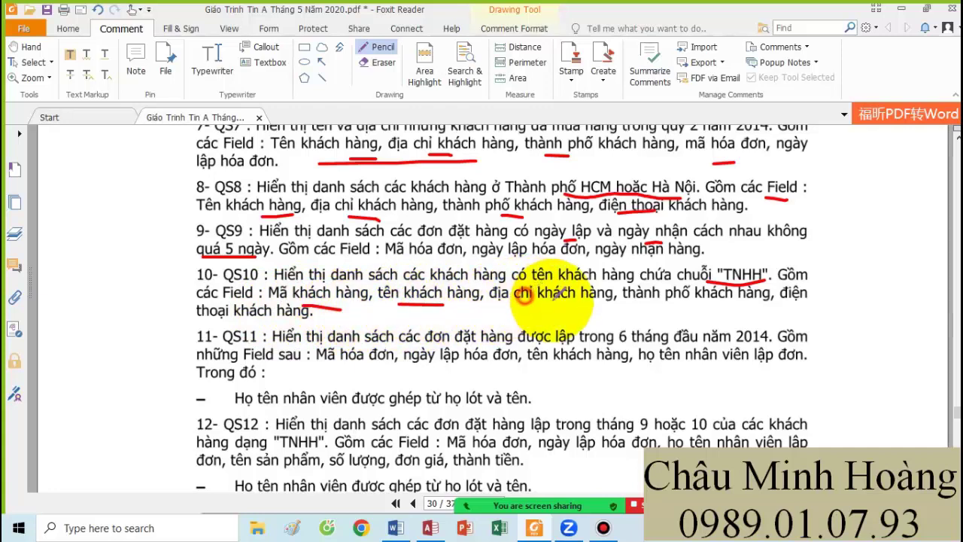
left_click_drag(698, 301, 752, 302)
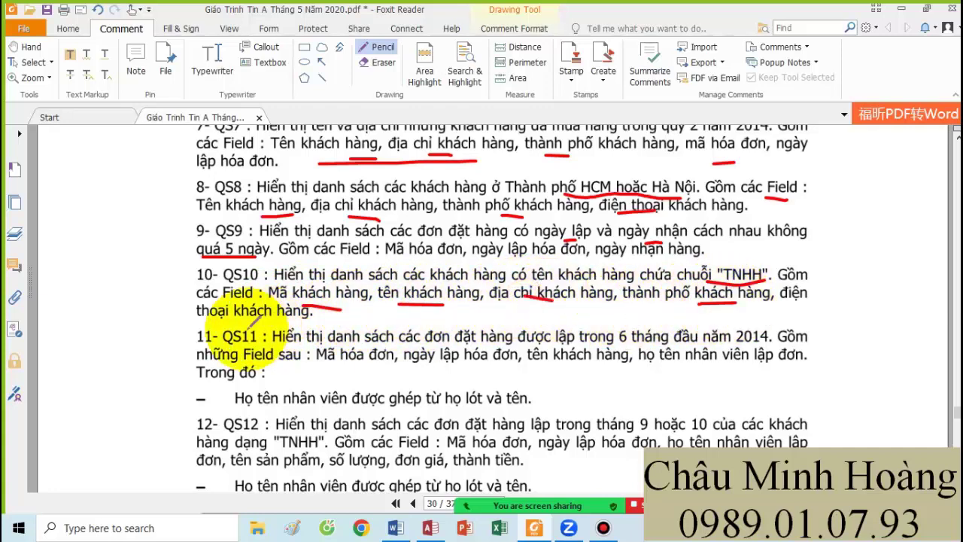
left_click_drag(242, 331, 268, 329)
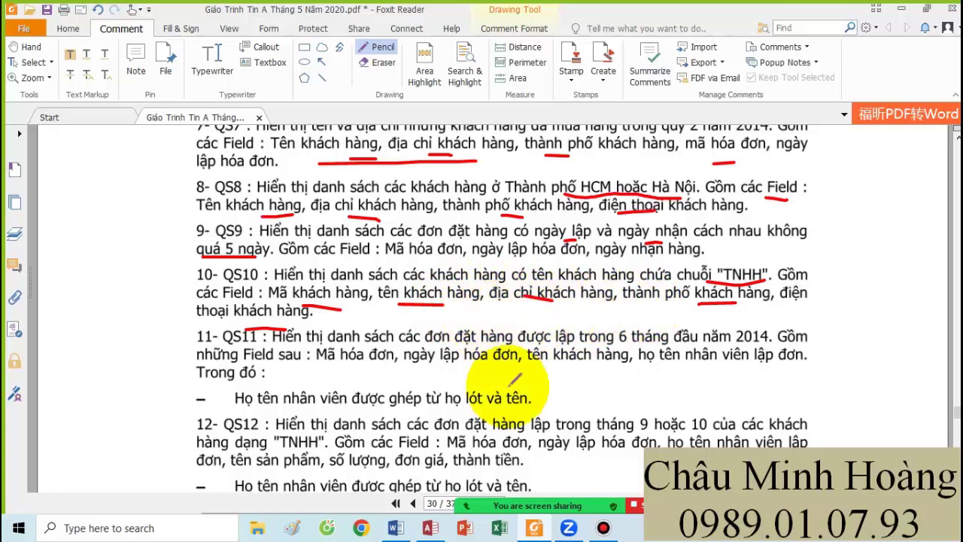
Switch to Access and create a new query in Design view with the Khách Hàng table
left_click(430, 527)
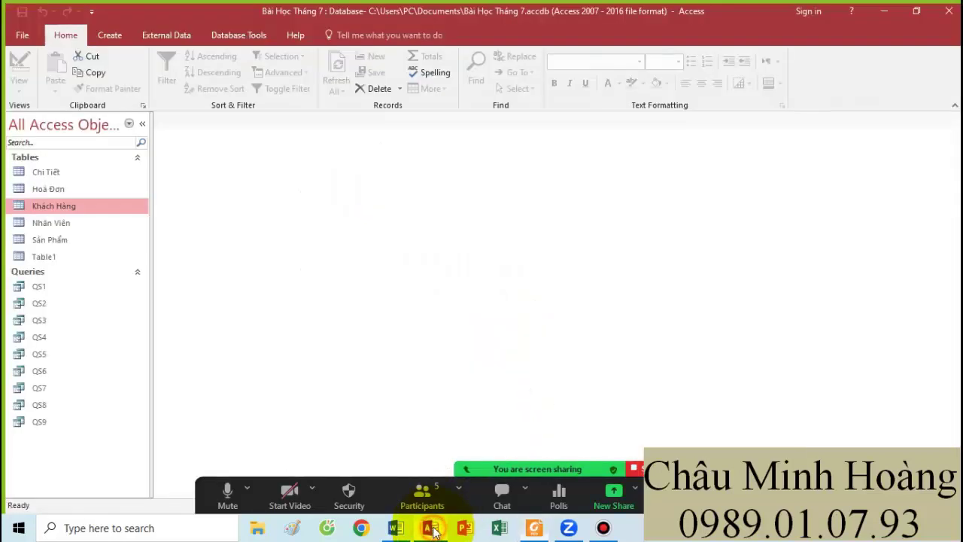
left_click(111, 36)
left_click(215, 80)
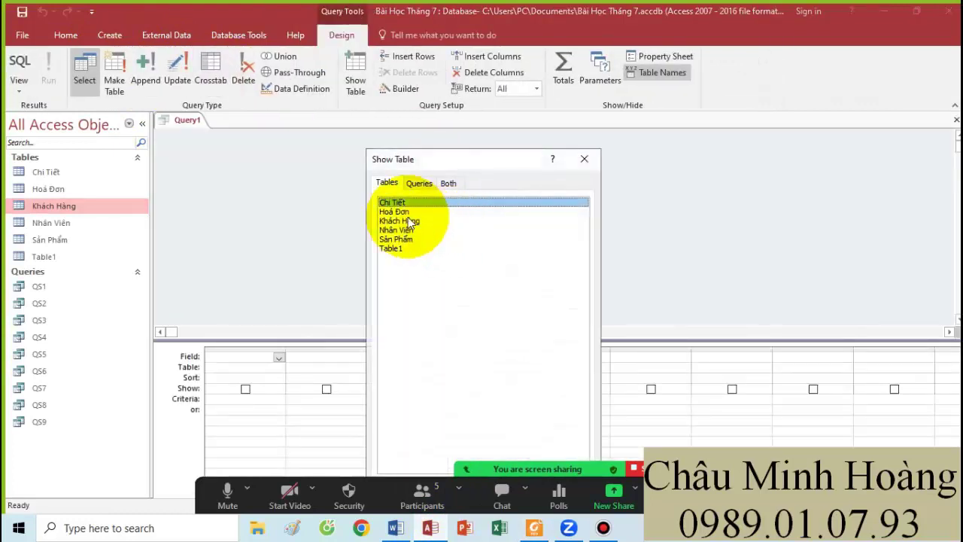
double_click(406, 221)
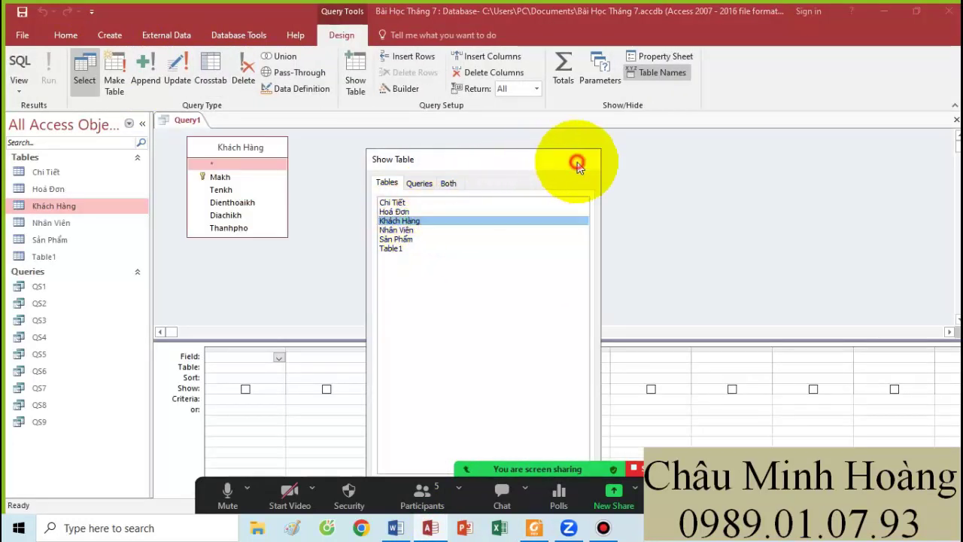
left_click(583, 158)
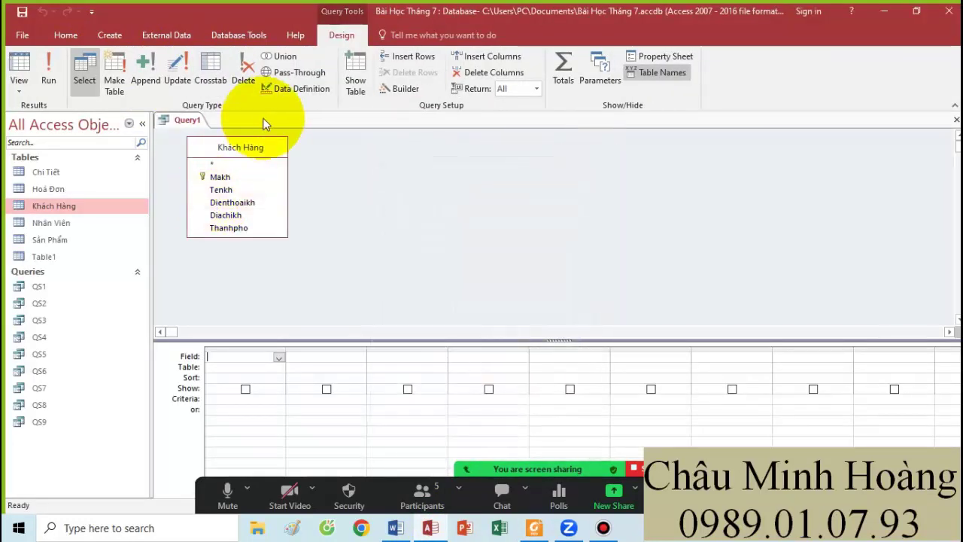
left_click(365, 81)
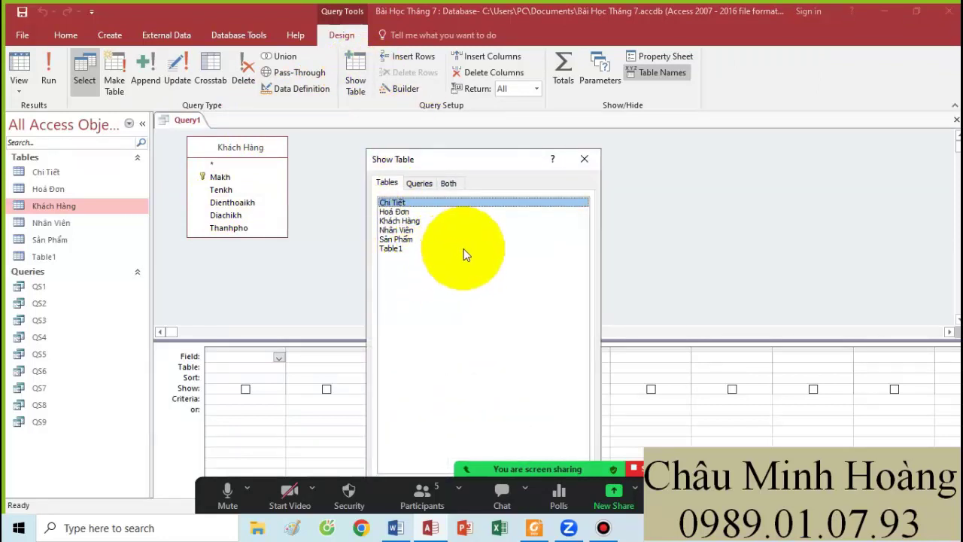
left_click_drag(515, 160, 528, 121)
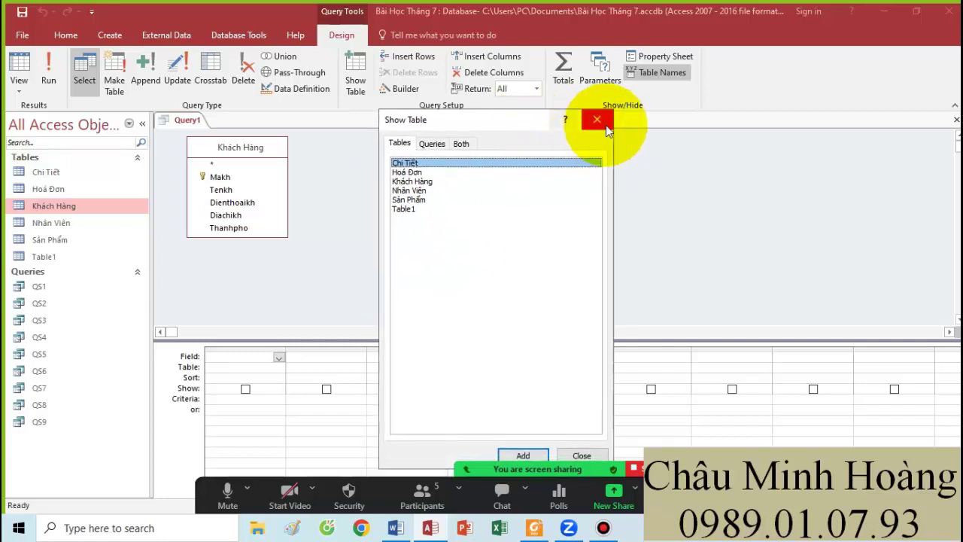
left_click(603, 122)
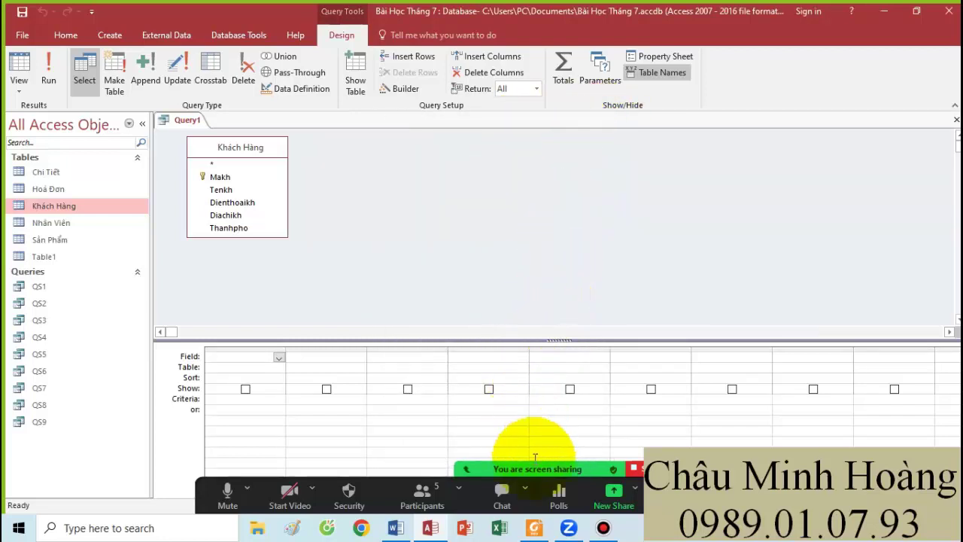
Check the QS10 exercise text in Foxit Reader and add the fields Makh, Tenkh, Diachikh, Thanhpho and Dienthoaikh to the query
left_click(534, 528)
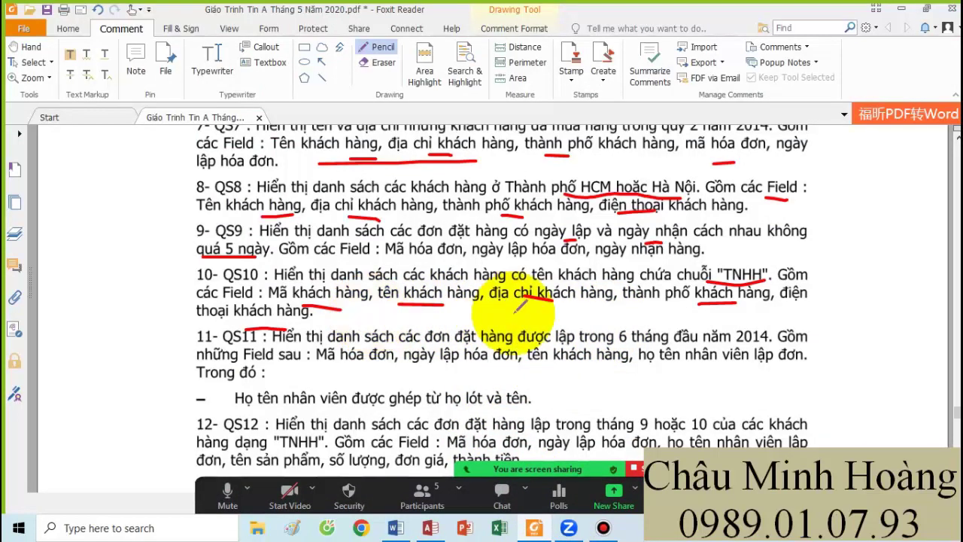
left_click(430, 527)
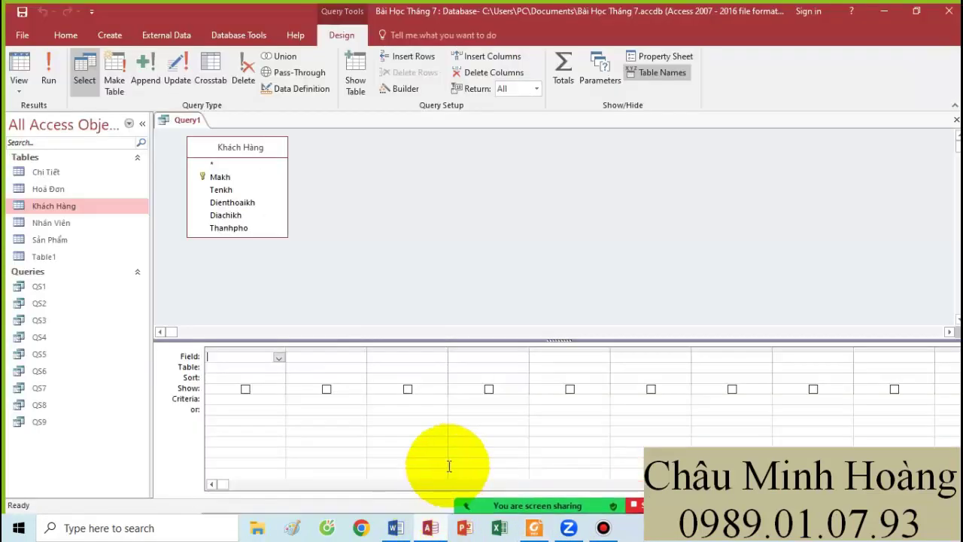
double_click(221, 178)
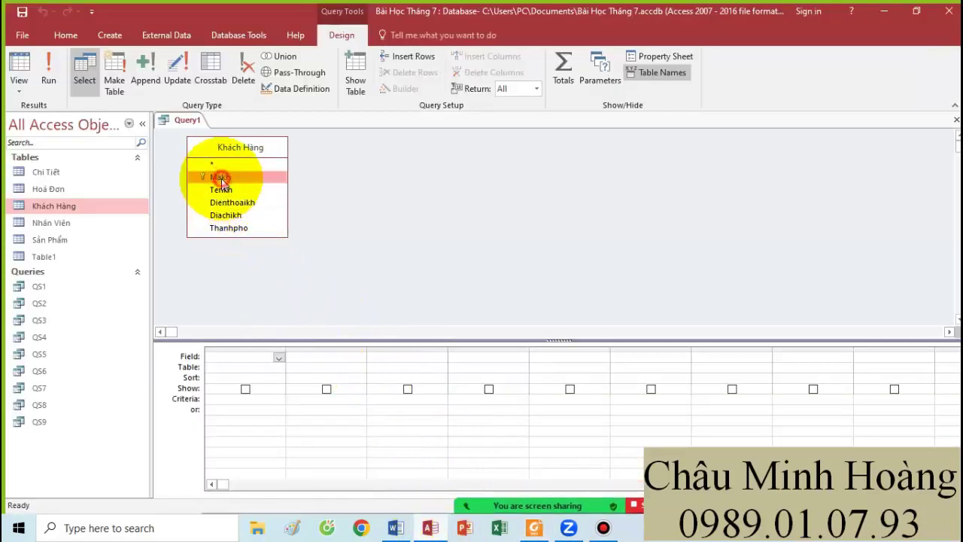
double_click(226, 189)
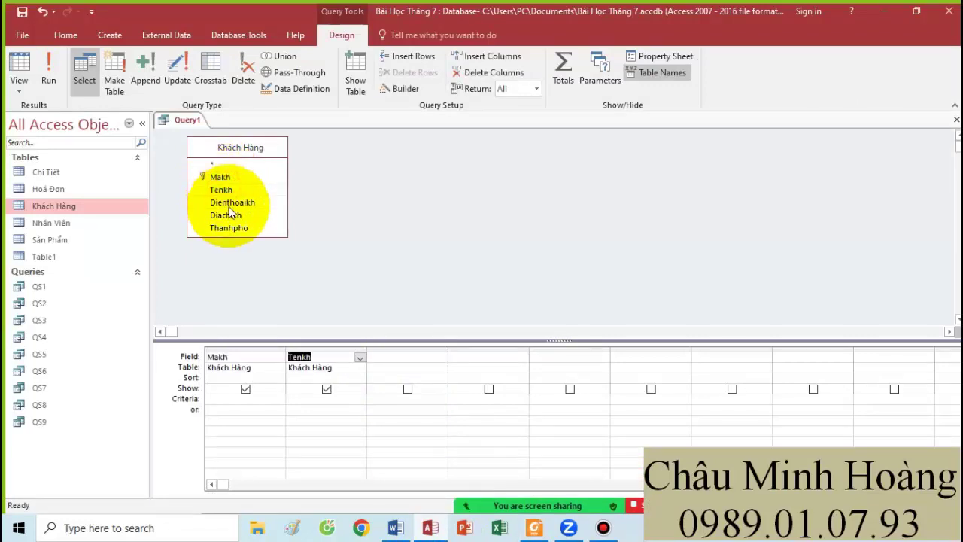
double_click(230, 215)
left_click(534, 528)
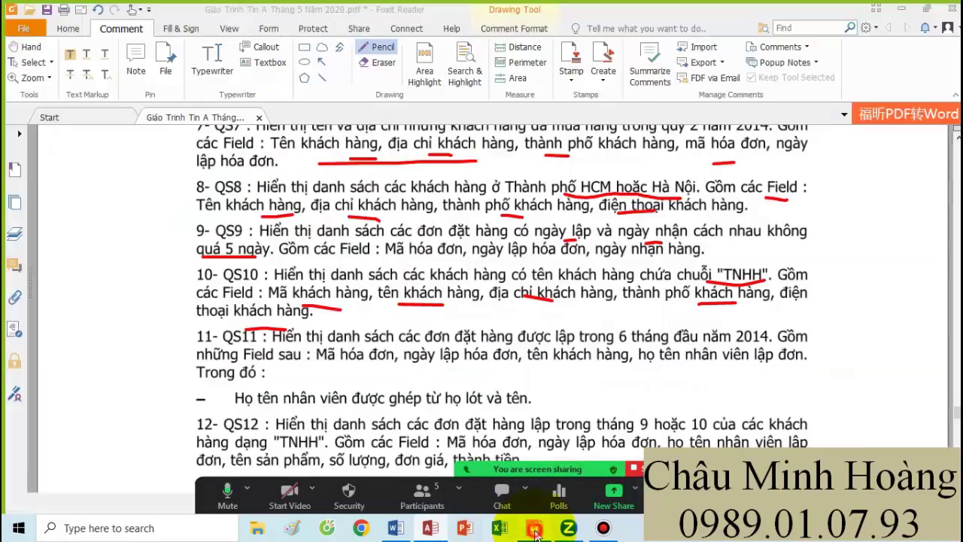
left_click(430, 528)
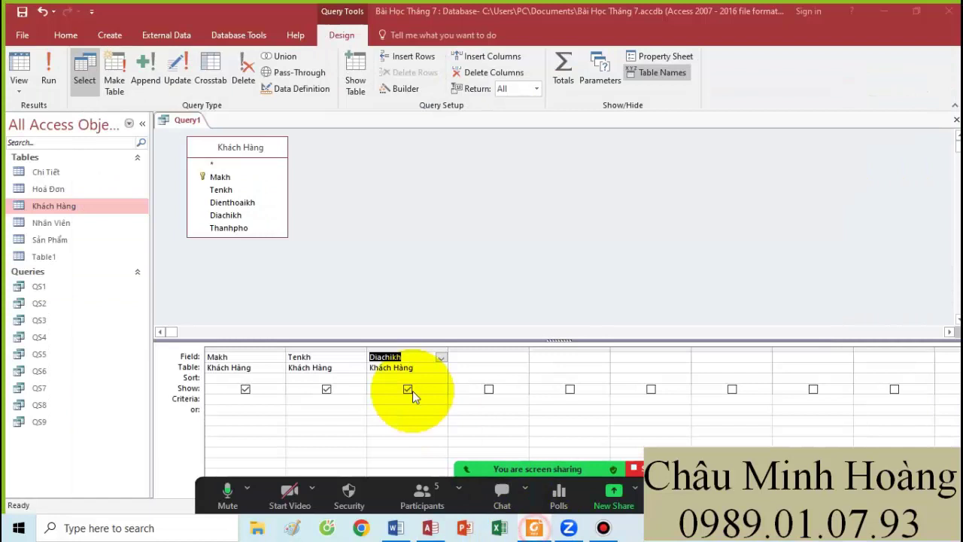
double_click(233, 227)
double_click(234, 202)
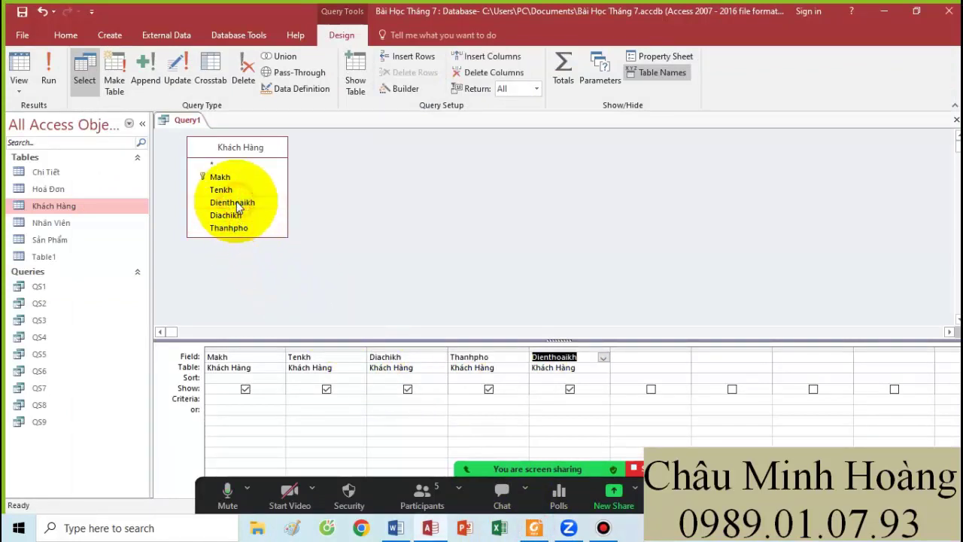
Run the query without criteria and widen the Tenkh column to fit the full customer names
left_click(304, 401)
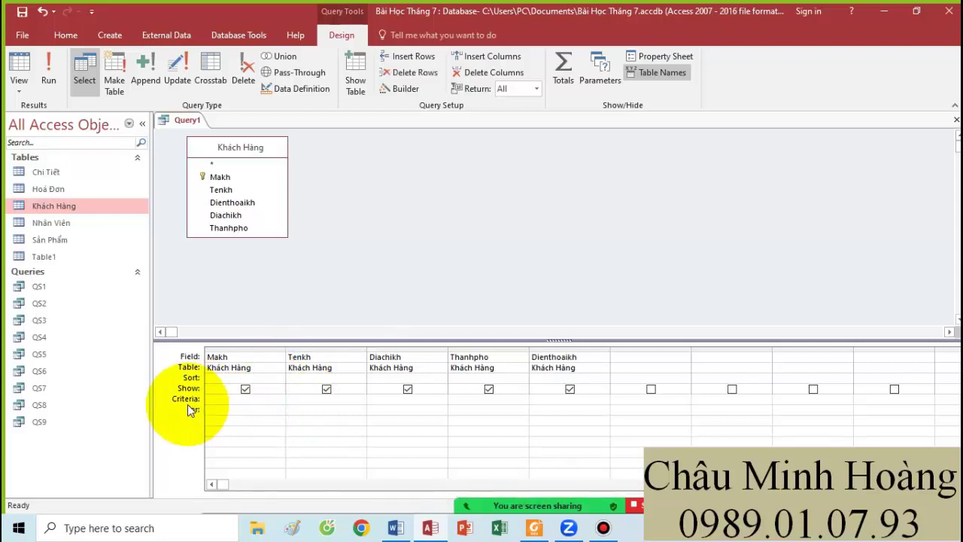
right_click(295, 399)
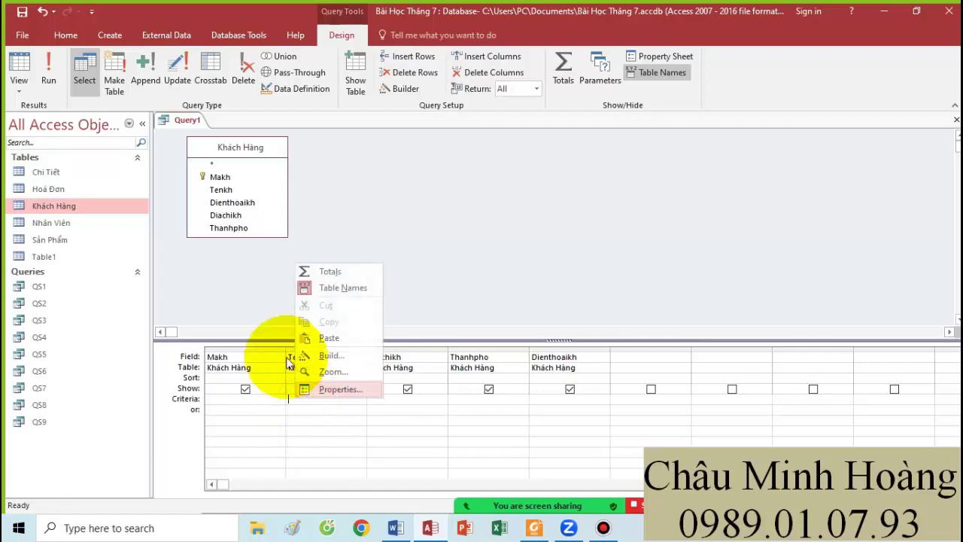
left_click(38, 78)
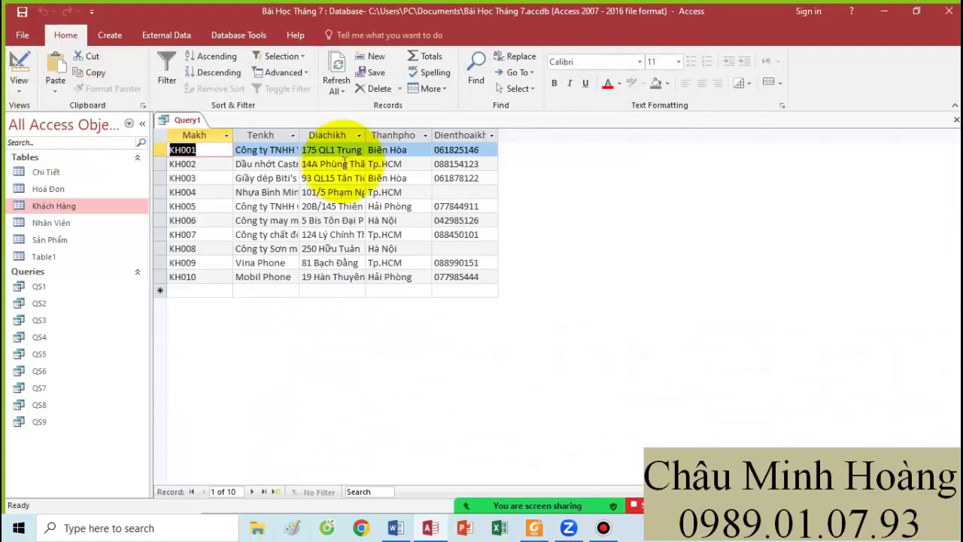
left_click(292, 134)
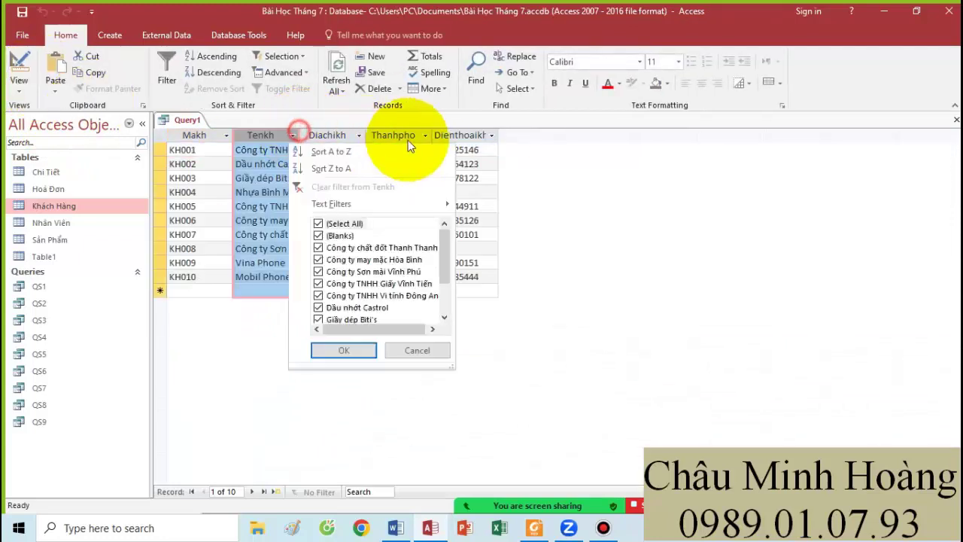
left_click(299, 134)
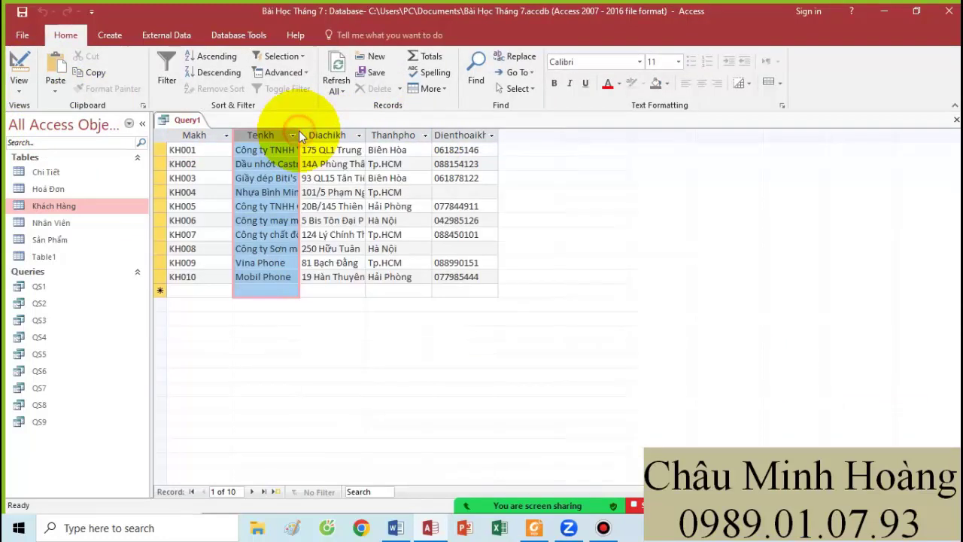
left_click(299, 135)
left_click(300, 134)
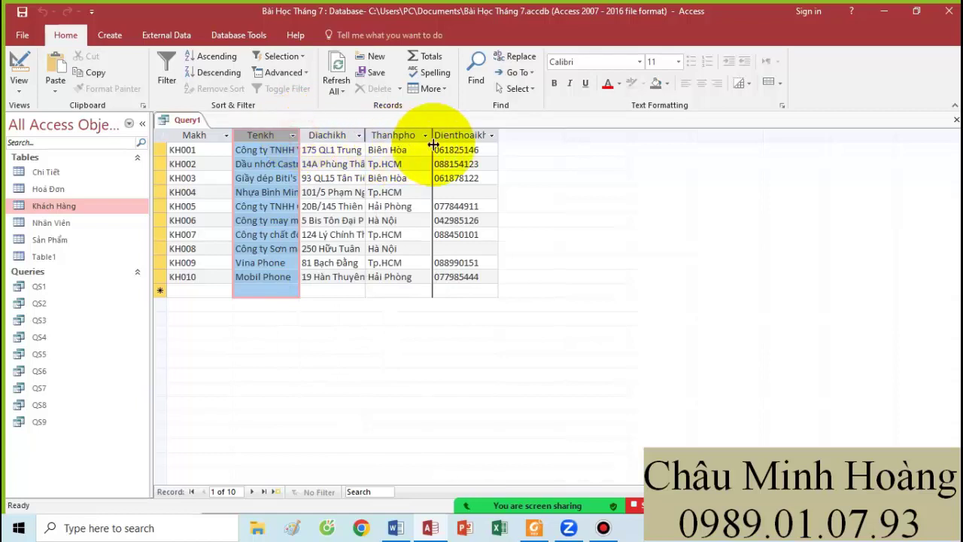
left_click_drag(433, 143, 433, 144)
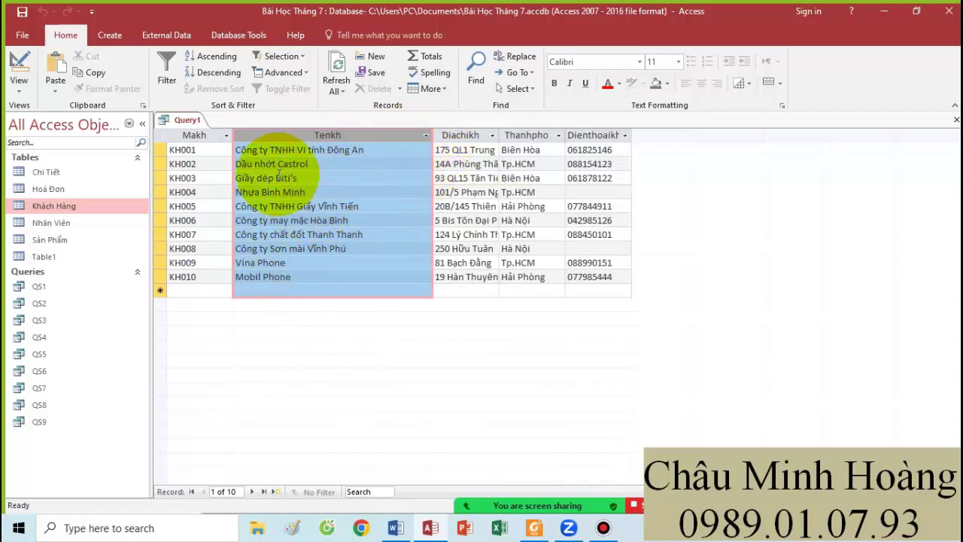
Highlight TNHH in the first customer name, return the query to Design view and set the Tenkh criteria to Like "*TNHH*" in the Zoom box
double_click(282, 150)
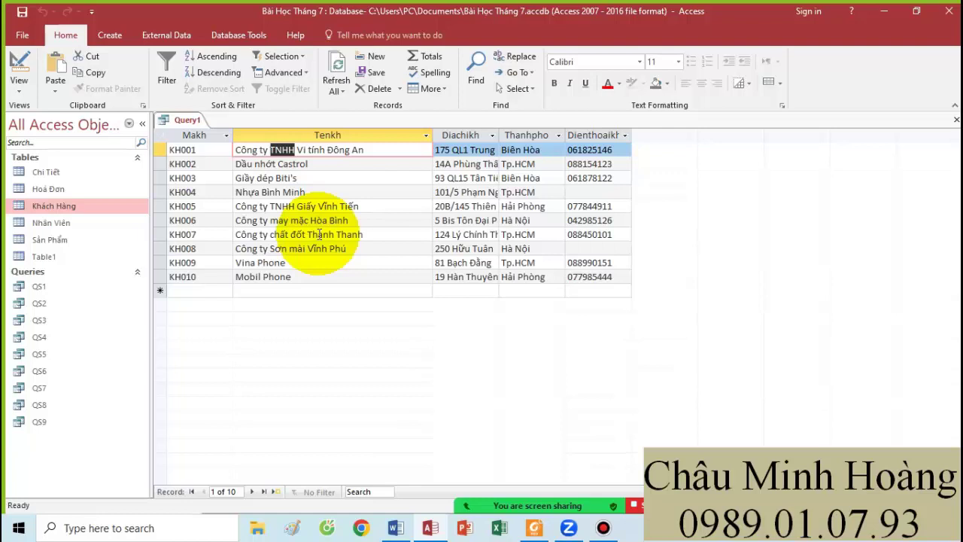
left_click(20, 70)
right_click(308, 397)
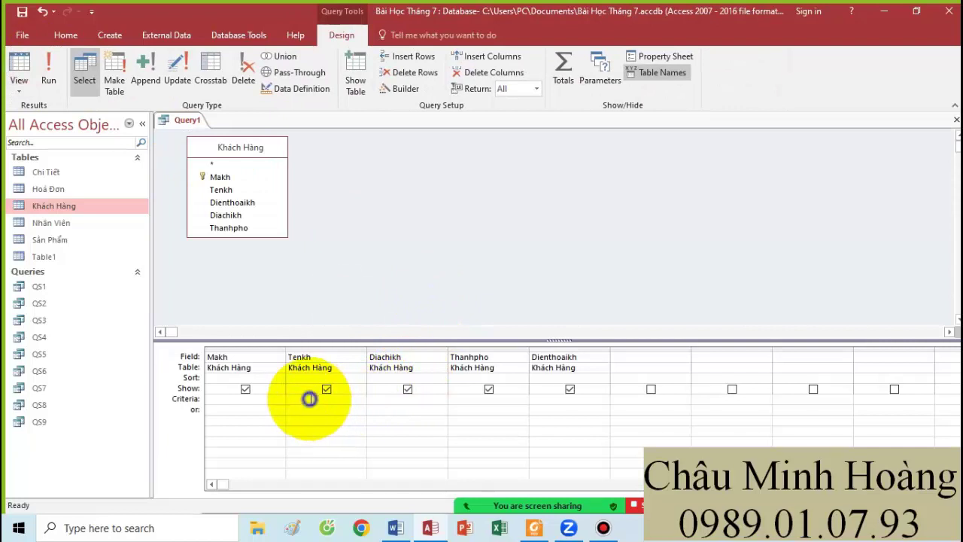
left_click(359, 378)
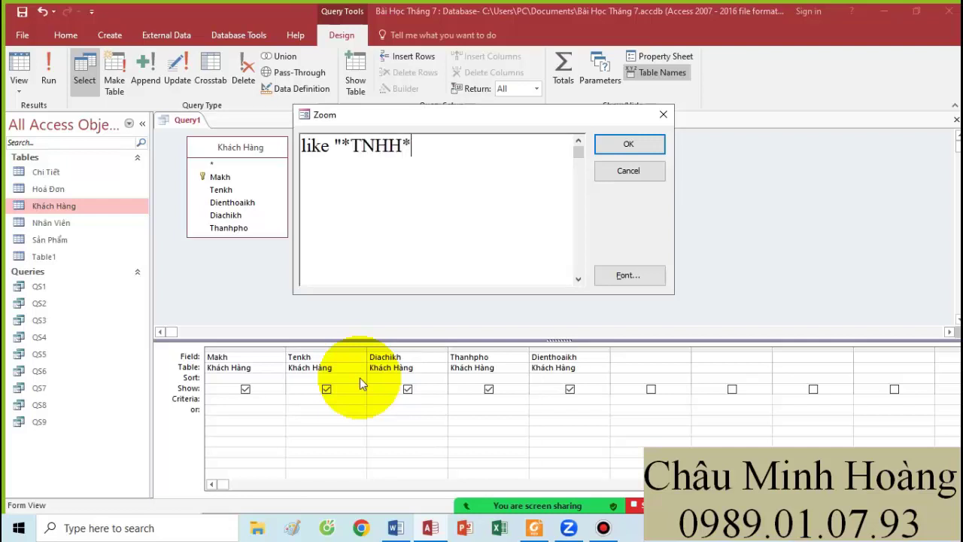
key("Return")
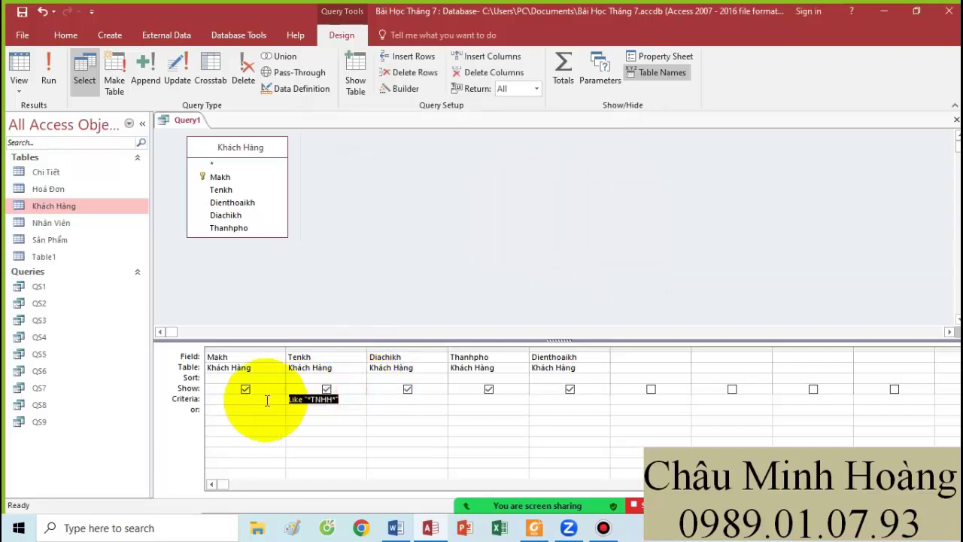
Switch to Word, record Like "*TNHH*" on the "Câu QS10 :" line and highlight its first asterisk
left_click(395, 527)
left_click(316, 318)
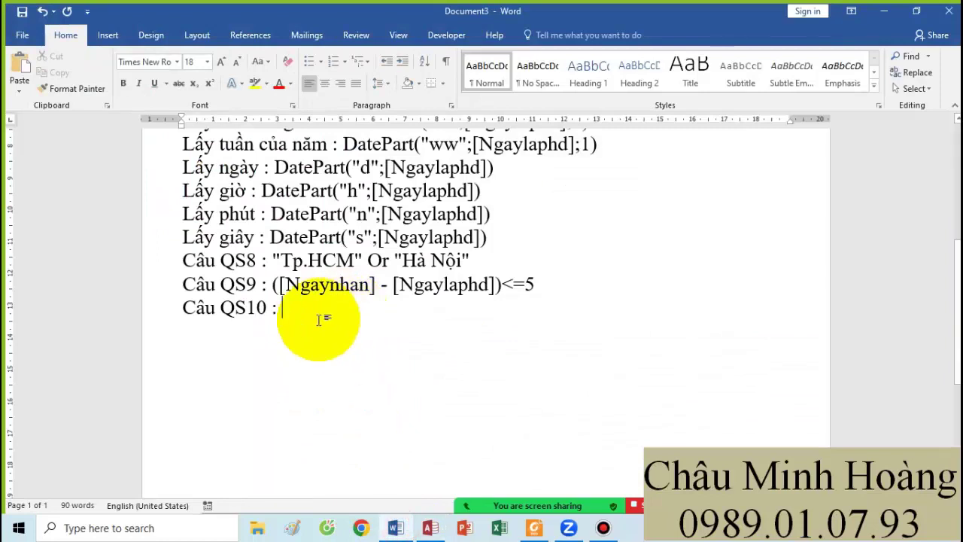
type("Like \"*TNHH*\"")
left_click(337, 308)
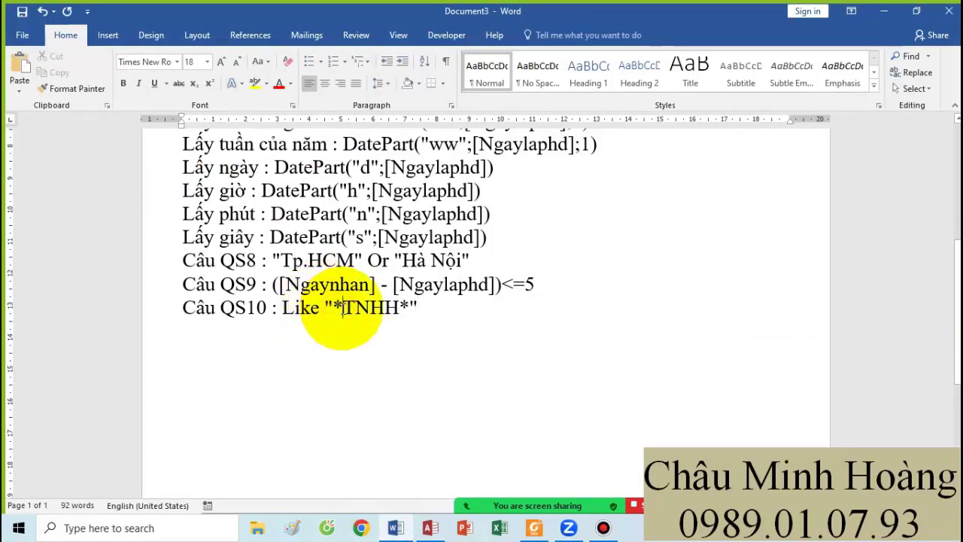
left_click_drag(342, 309, 334, 309)
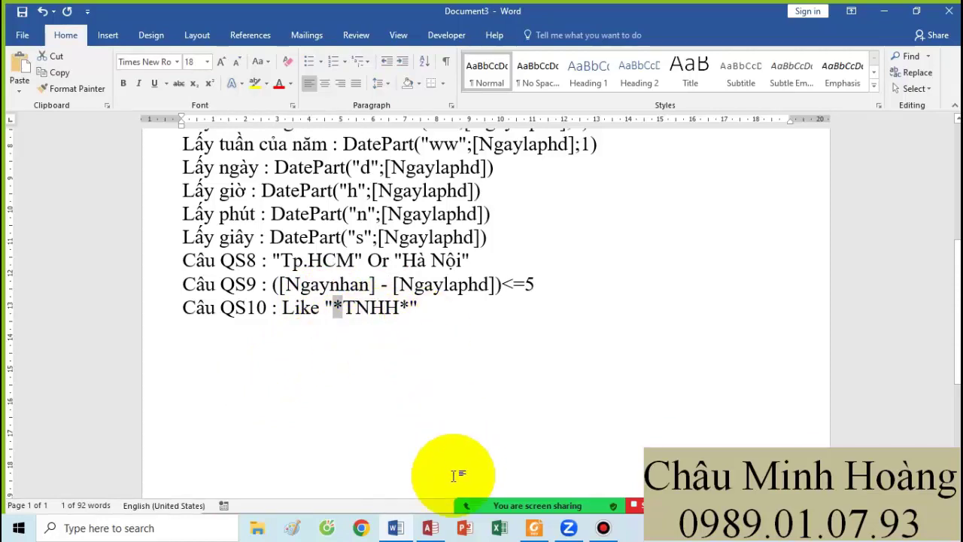
Switch to Access, run the query to check its records, return to Design view and save it as QS10
left_click(430, 527)
left_click(49, 69)
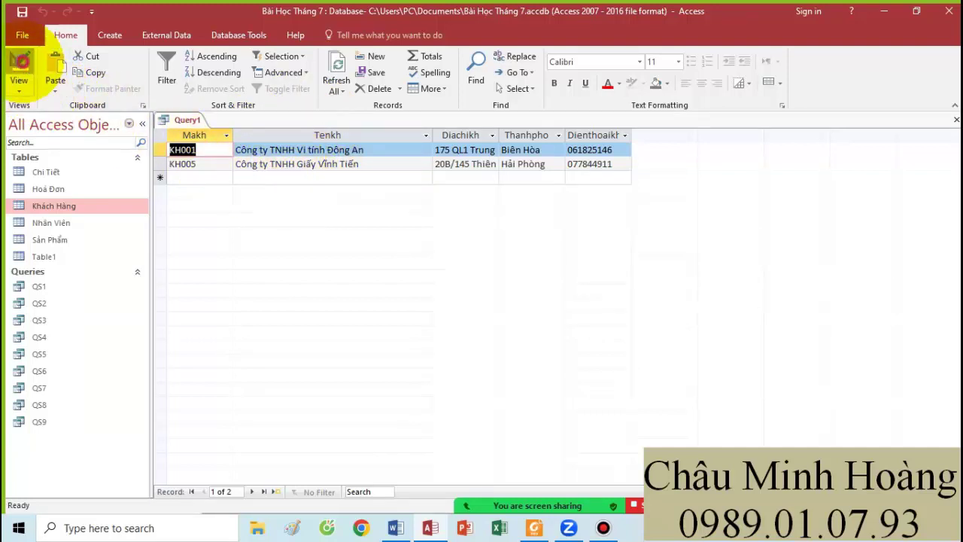
left_click(20, 66)
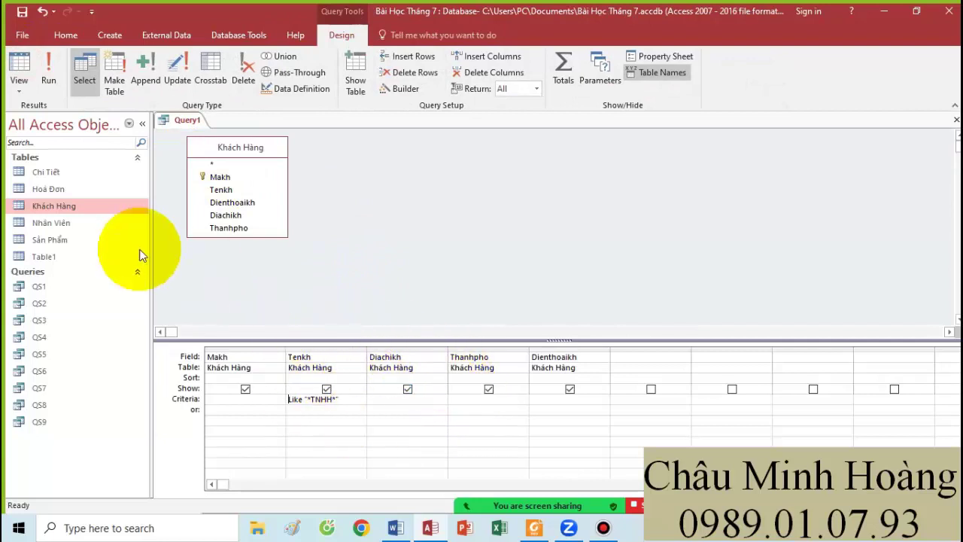
key("ctrl+s")
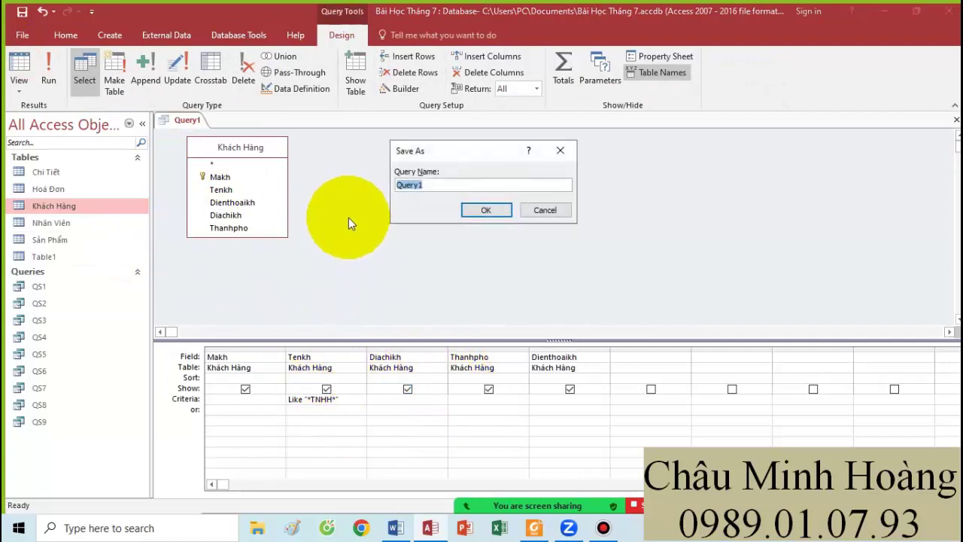
type("QS10")
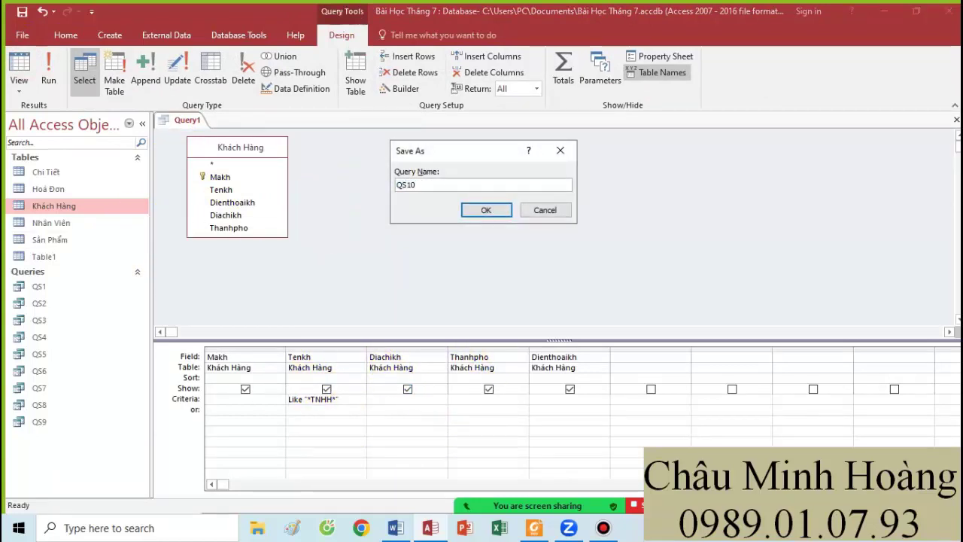
key("Return")
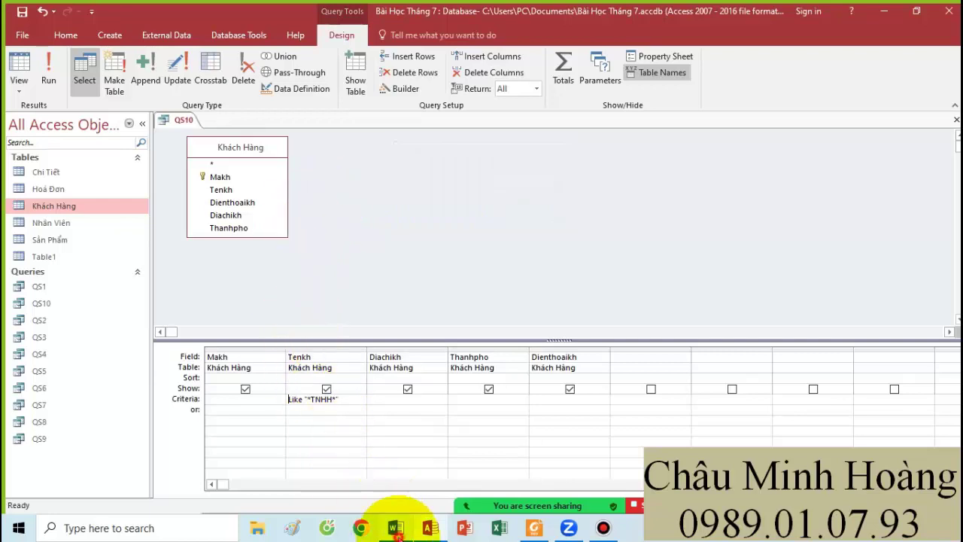
Switch to Word and add the line "Câu QS11 :" below the QS10 criteria
left_click(397, 527)
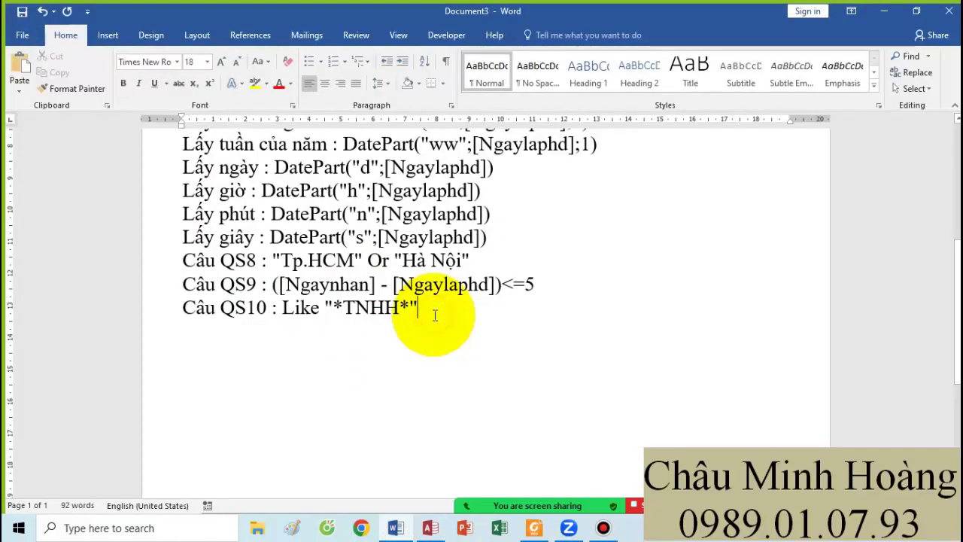
key("Return")
type("Ca")
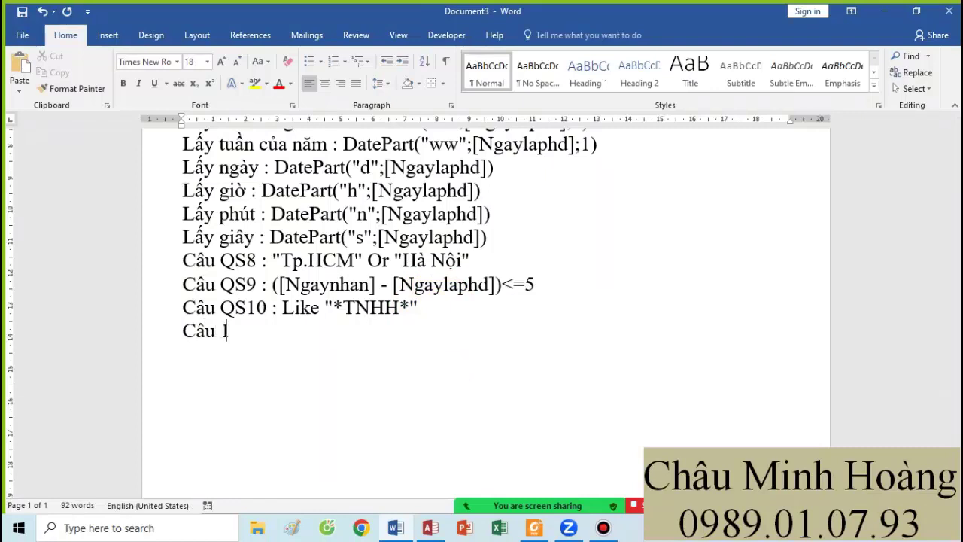
type("u 11 ")
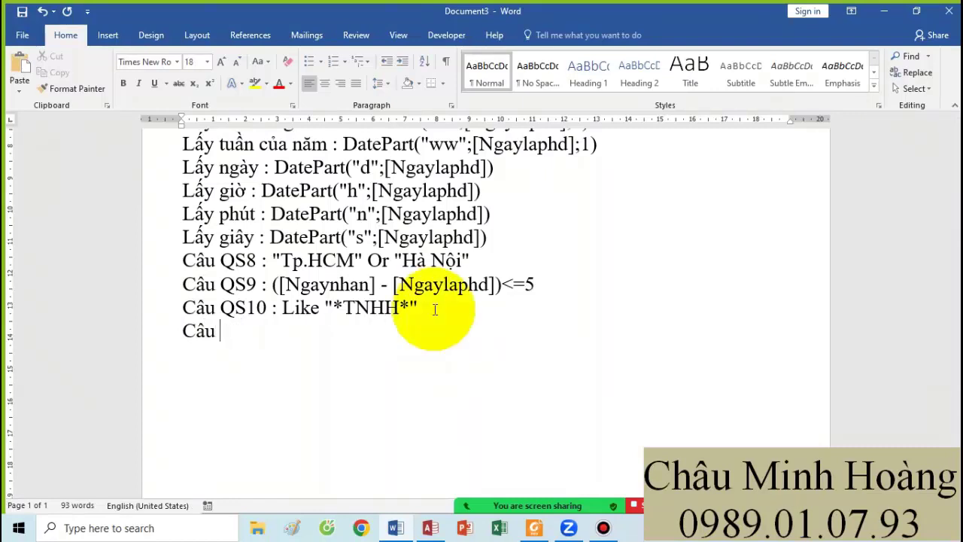
type("QS 1")
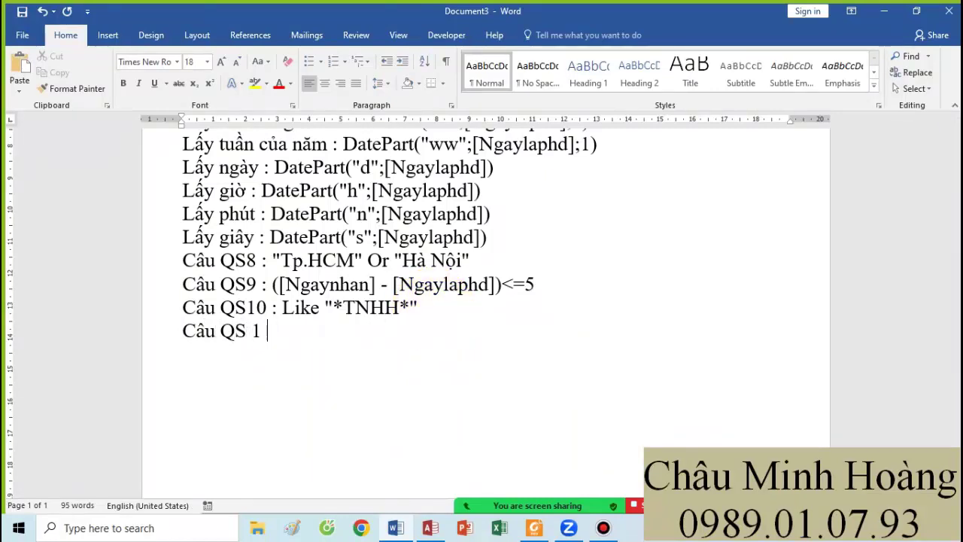
key("BackSpace")
key("BackSpace")
key("BackSpace")
type("11 :")
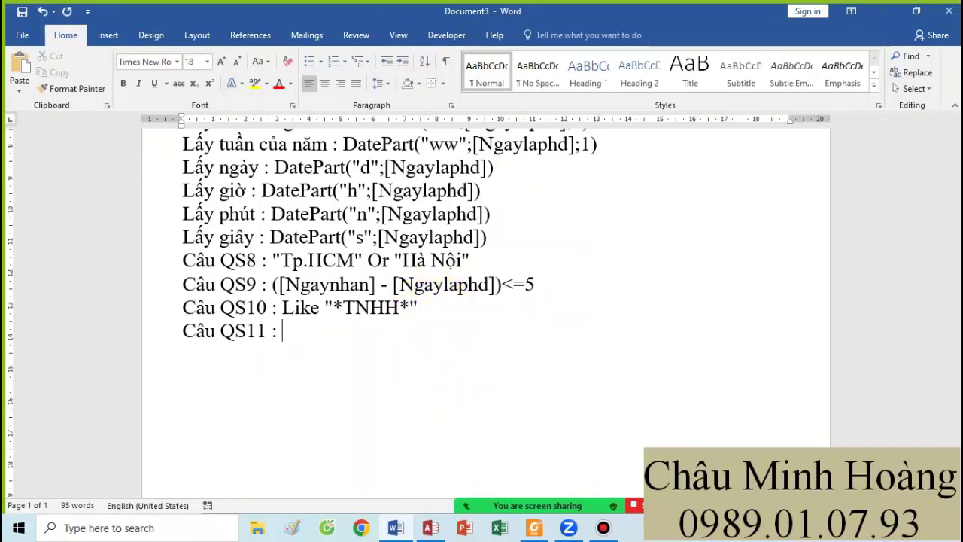
Switch to Foxit Reader, underline "6 tháng đầu năm 2014" and "Field sau" in the QS11 exercise, and mark "Mã hóa đơn"
left_click(533, 527)
scroll(464, 340, "down", 1)
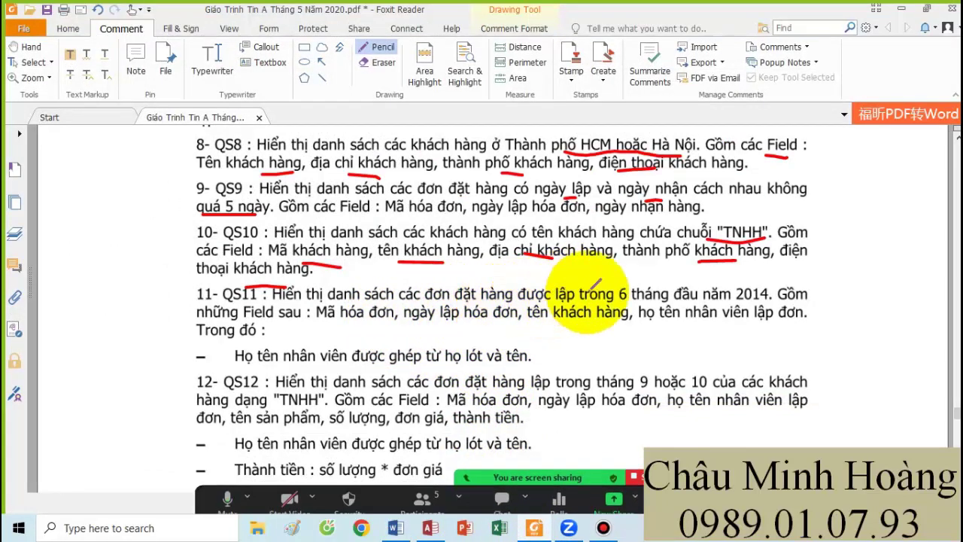
left_click_drag(618, 297, 753, 294)
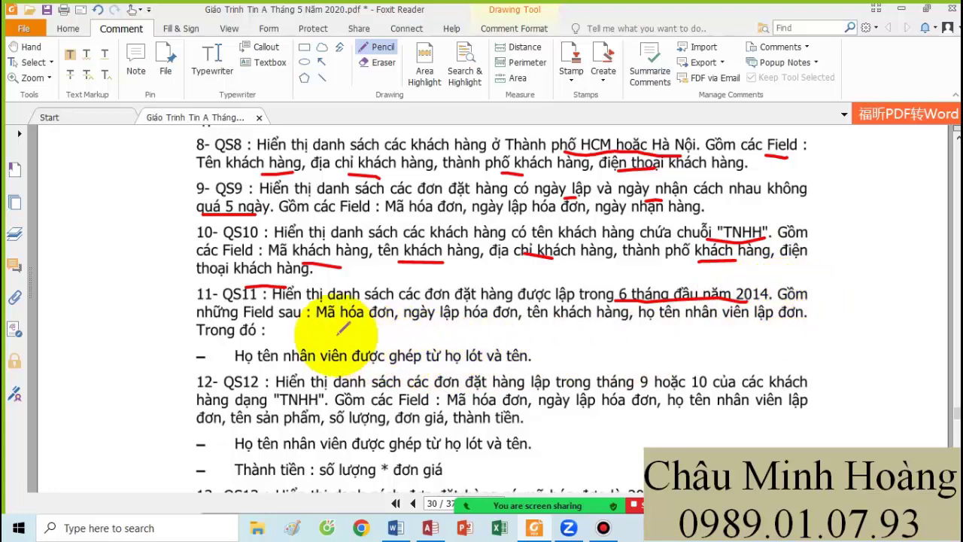
left_click_drag(242, 320, 298, 321)
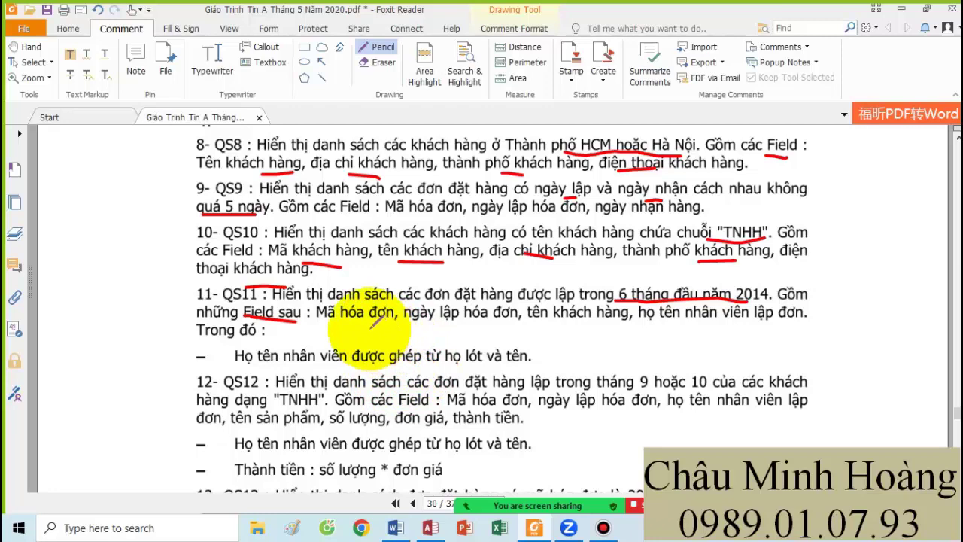
left_click_drag(348, 323, 355, 326)
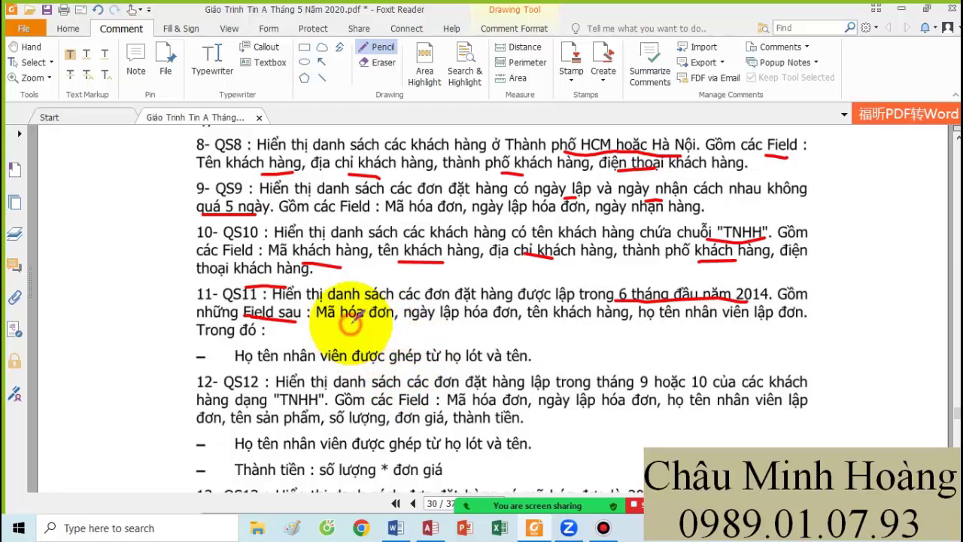
Switch to Access, close QS10 and create a Design view query with the tables Chi Tiết, Hoá Đơn, Khách Hàng, Nhân Viên and Sản Phẩm
left_click(430, 527)
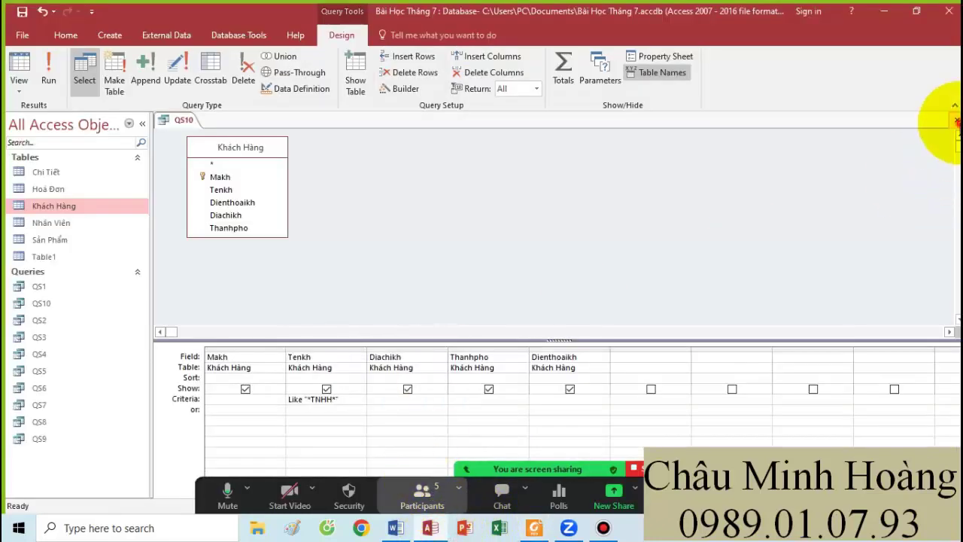
left_click(956, 121)
left_click(109, 35)
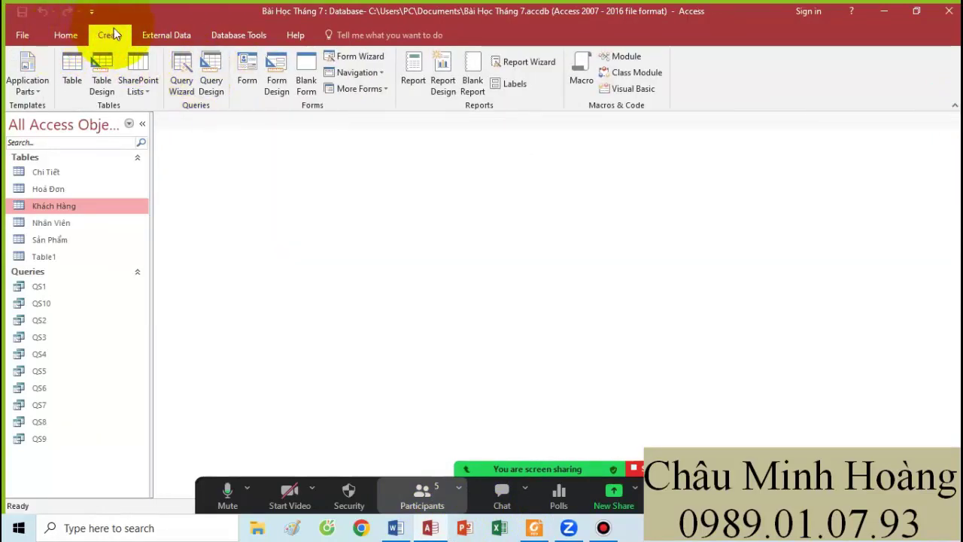
left_click(211, 75)
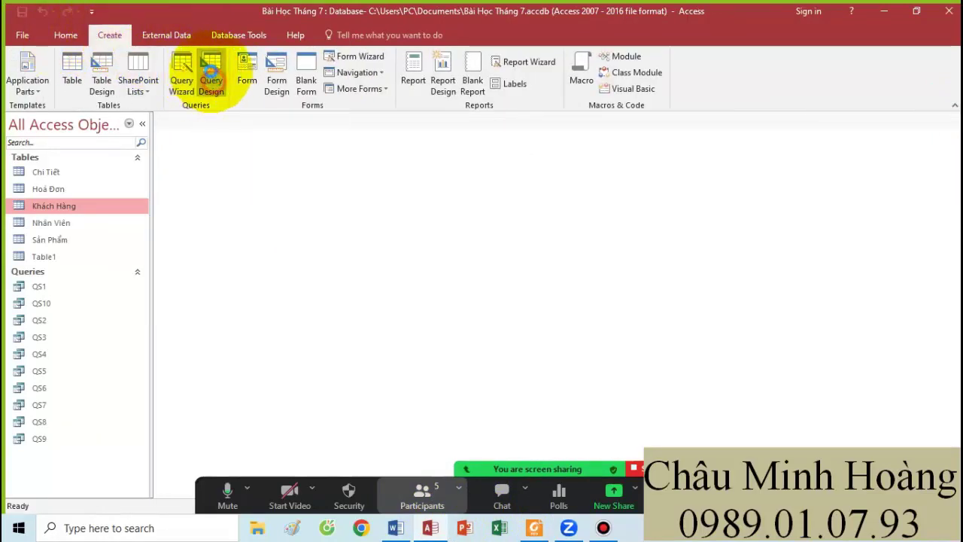
left_click_drag(396, 238, 420, 97)
left_click(512, 423)
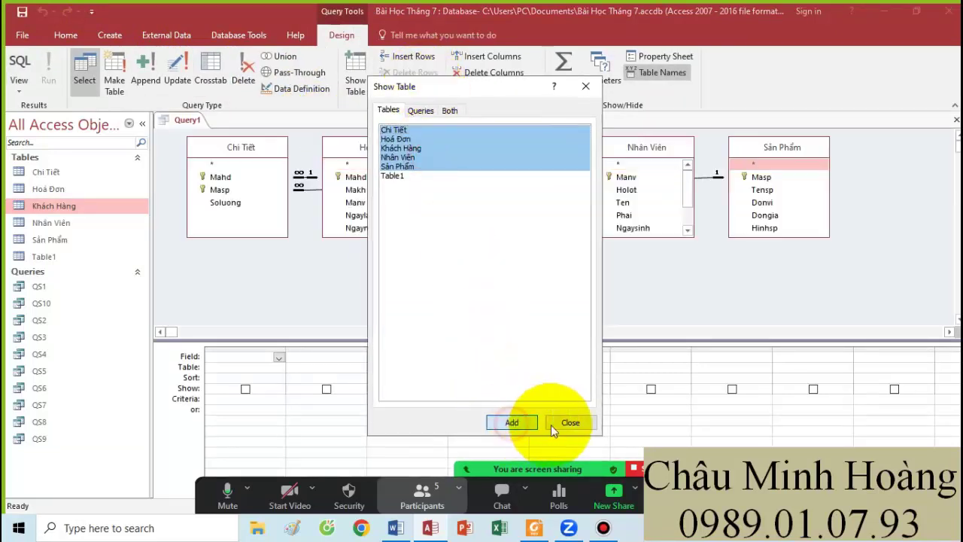
left_click(556, 423)
Underline the invoice code and date fields in Foxit Reader's QS11 text, lower the Hoá Đơn table in Access and add its Mahd and Ngaylaphd fields
left_click(535, 527)
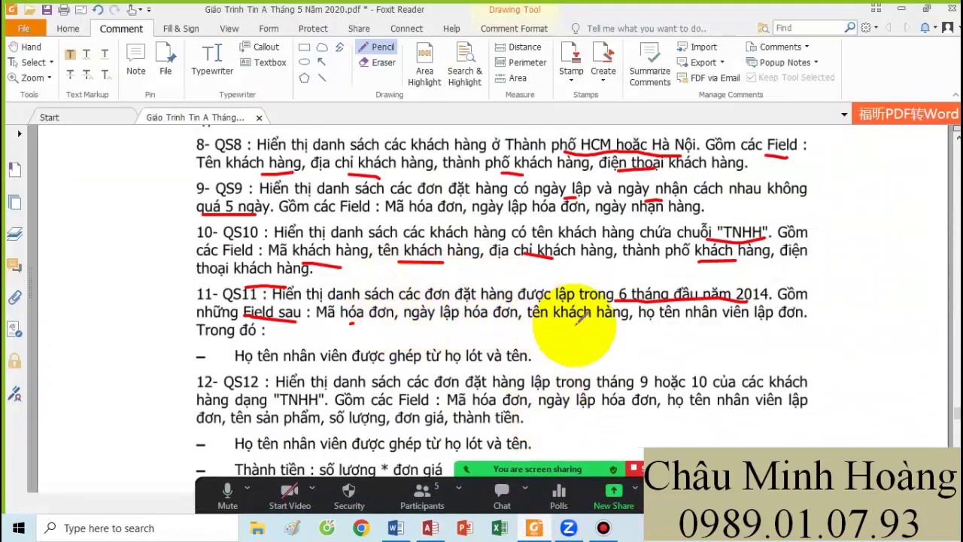
left_click_drag(335, 324, 489, 320)
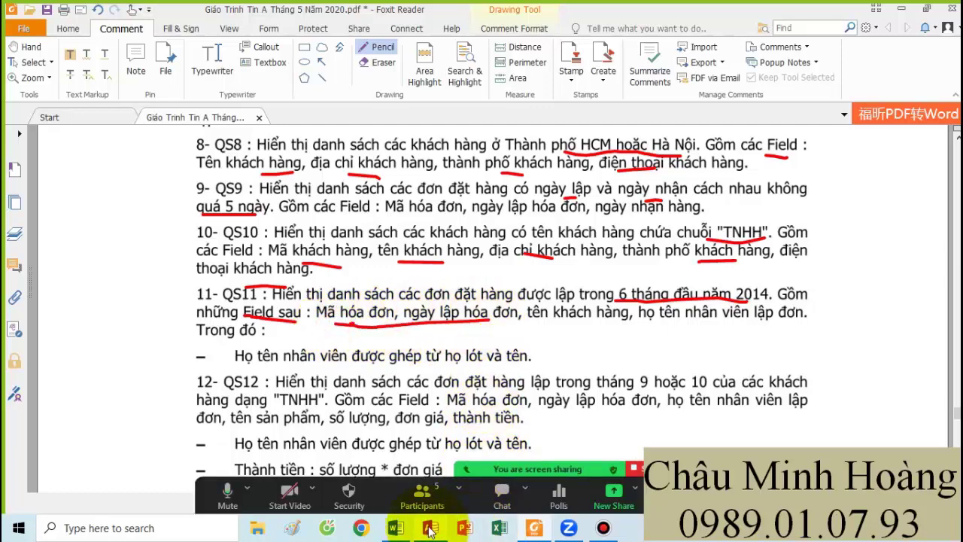
left_click(429, 529)
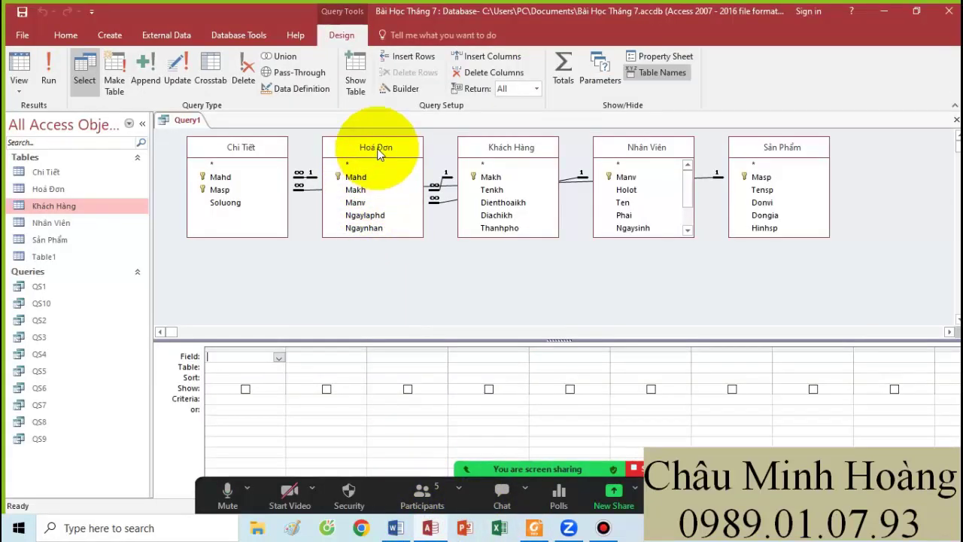
left_click_drag(380, 153, 386, 209)
left_click(372, 239)
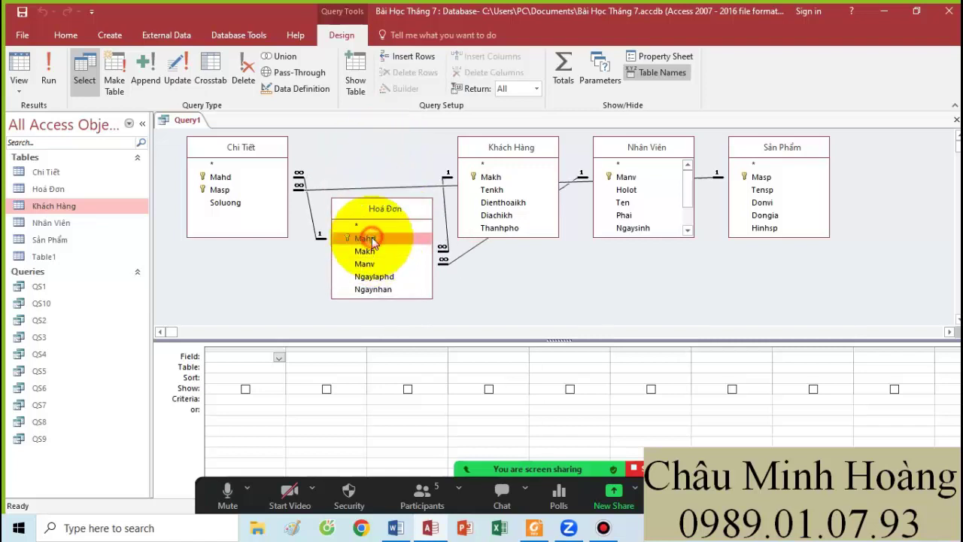
double_click(372, 239)
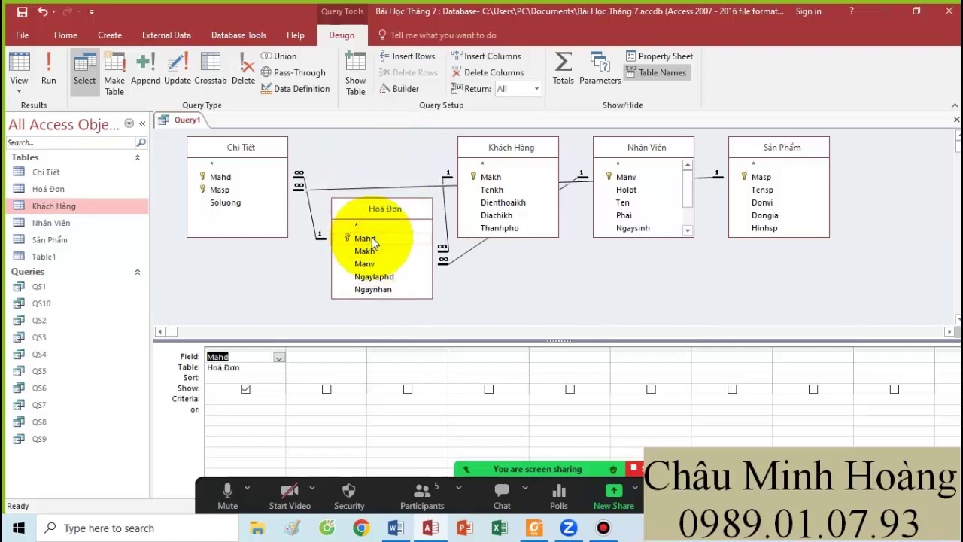
double_click(378, 278)
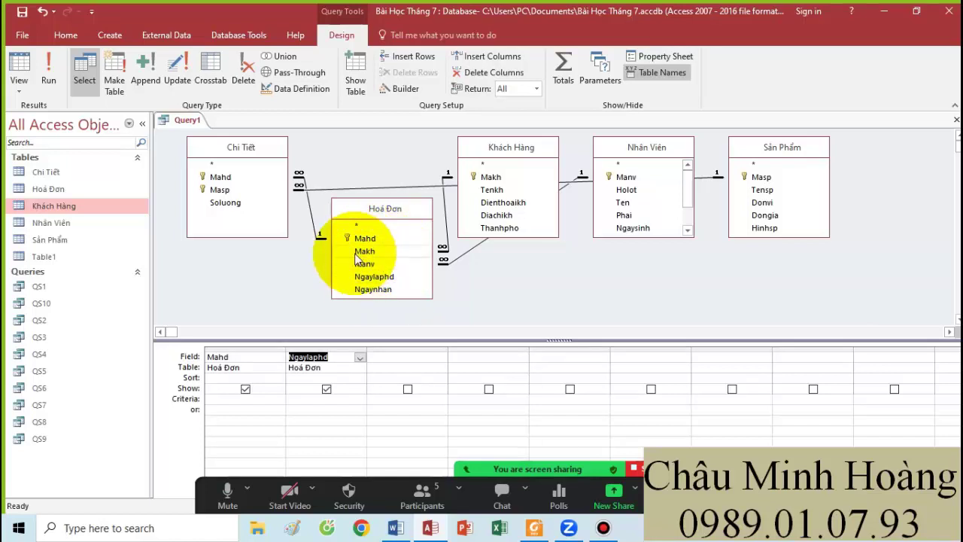
Underline "tên khách hàng" in Foxit Reader, add Tenkh to the Access query, lower the Khách Hàng table and return to the QS11 text
left_click(535, 528)
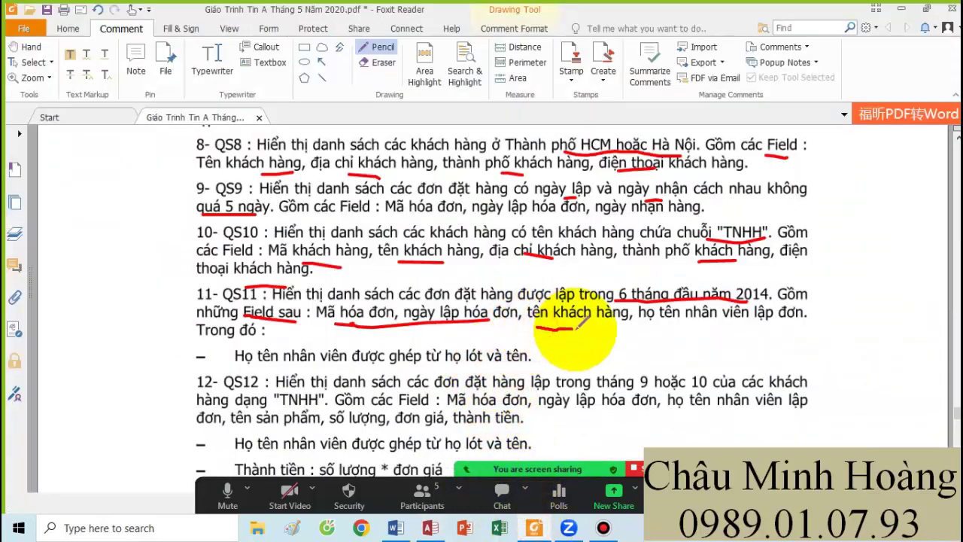
left_click(429, 527)
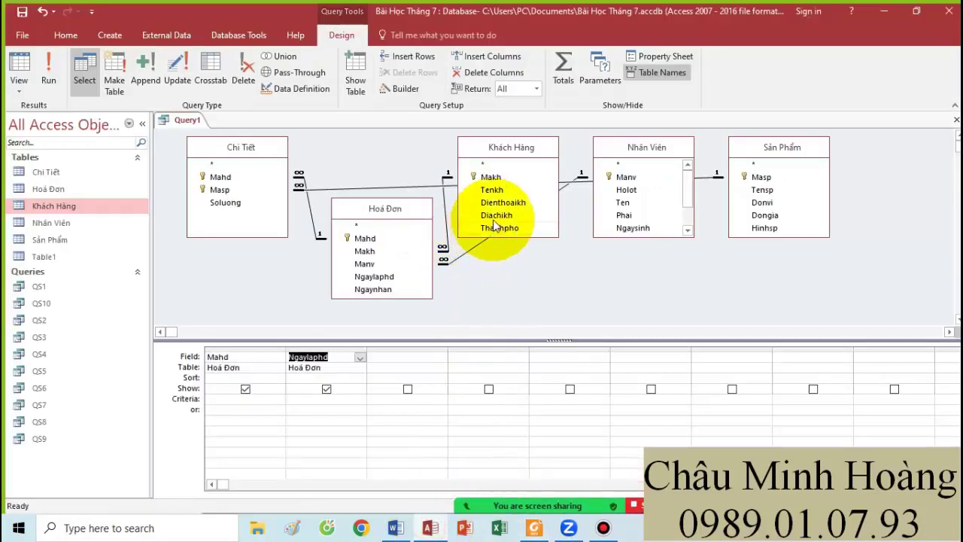
double_click(492, 189)
left_click_drag(506, 149, 507, 175)
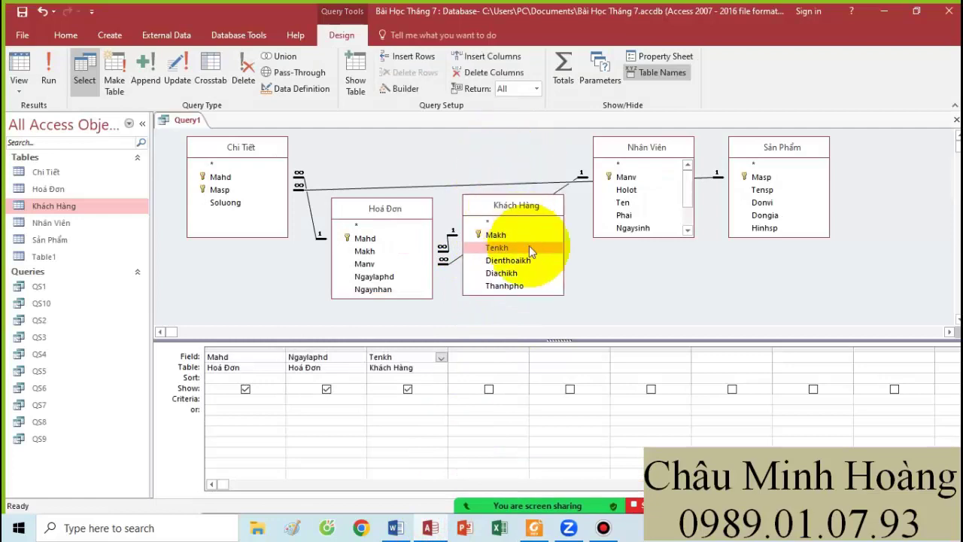
left_click(535, 529)
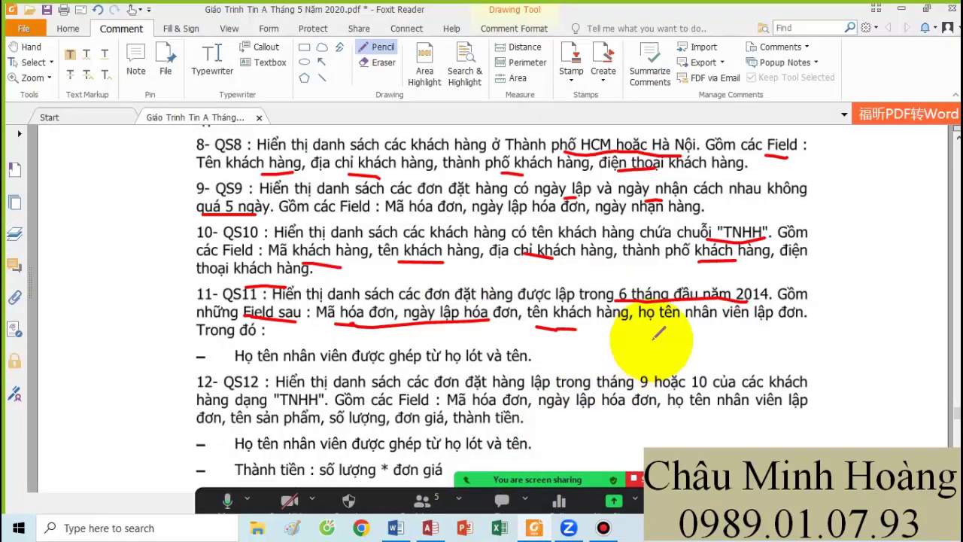
Underline "họ tên nhân viên lập đơn" and "được ghép từ họ lót và tên" in the QS11 text, then switch to Access
left_click_drag(656, 331, 786, 328)
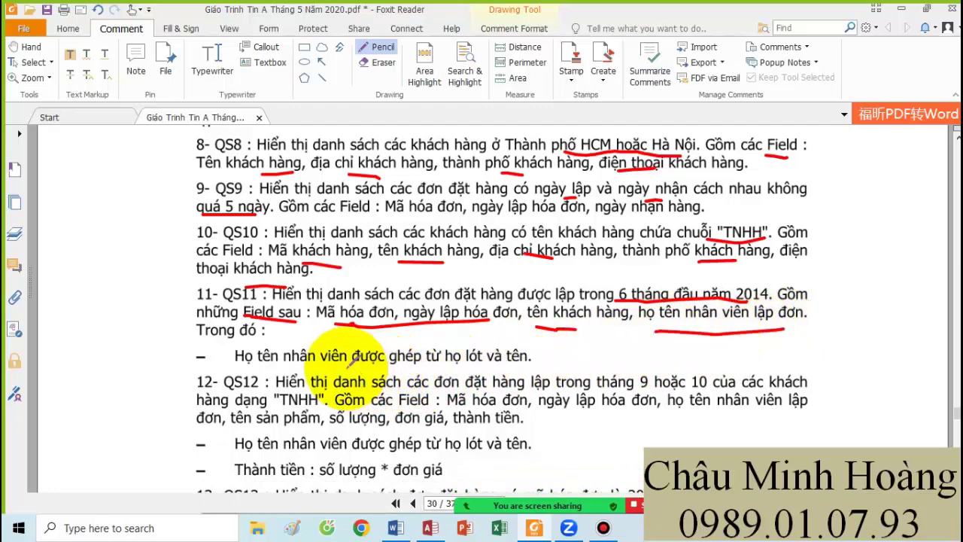
left_click_drag(349, 364, 528, 358)
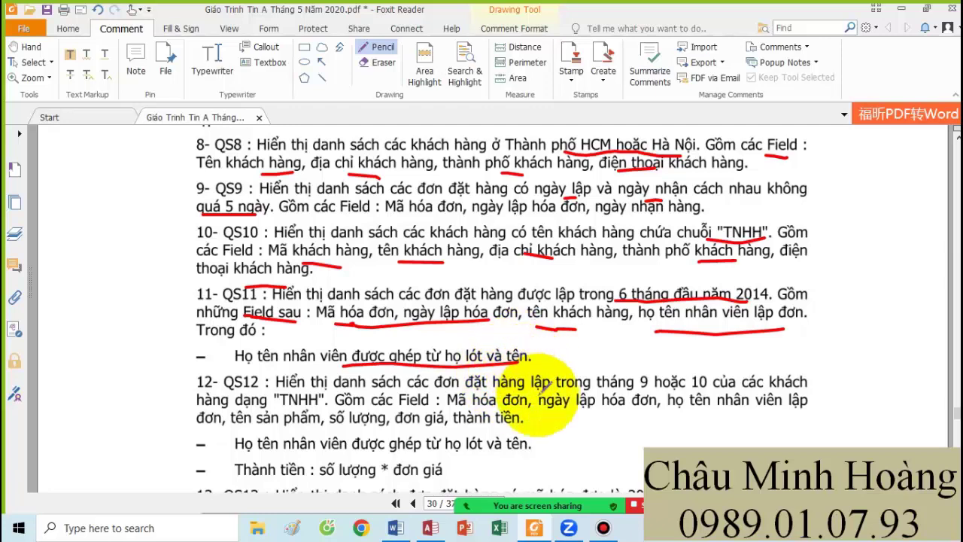
left_click(431, 529)
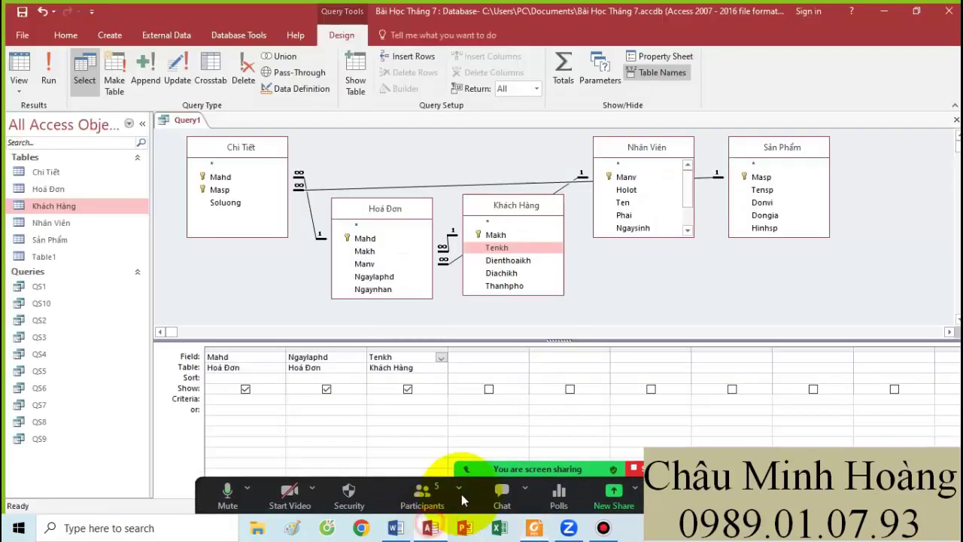
Recheck the QS11 text in Foxit Reader and open the Zoom editor in Access for the empty field after Tenkh
left_click(458, 357)
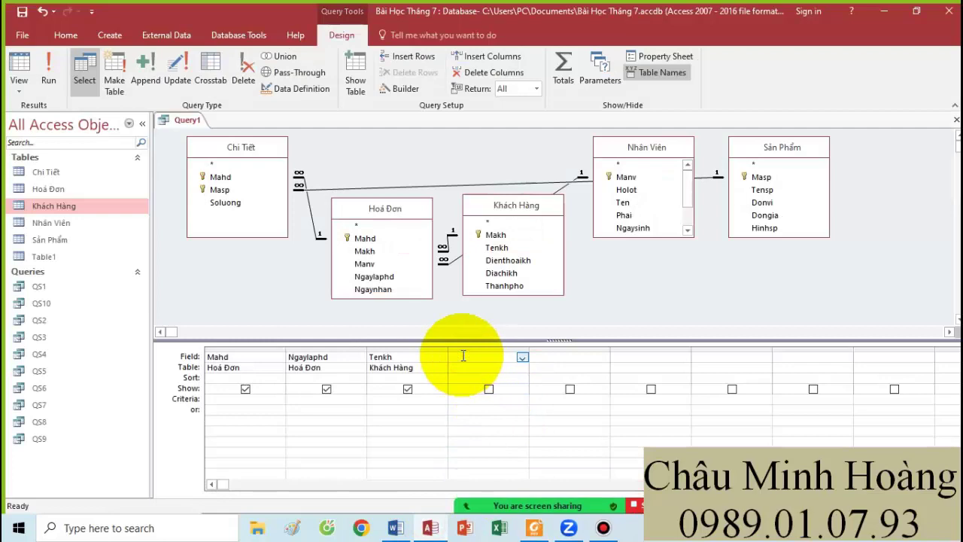
left_click(533, 529)
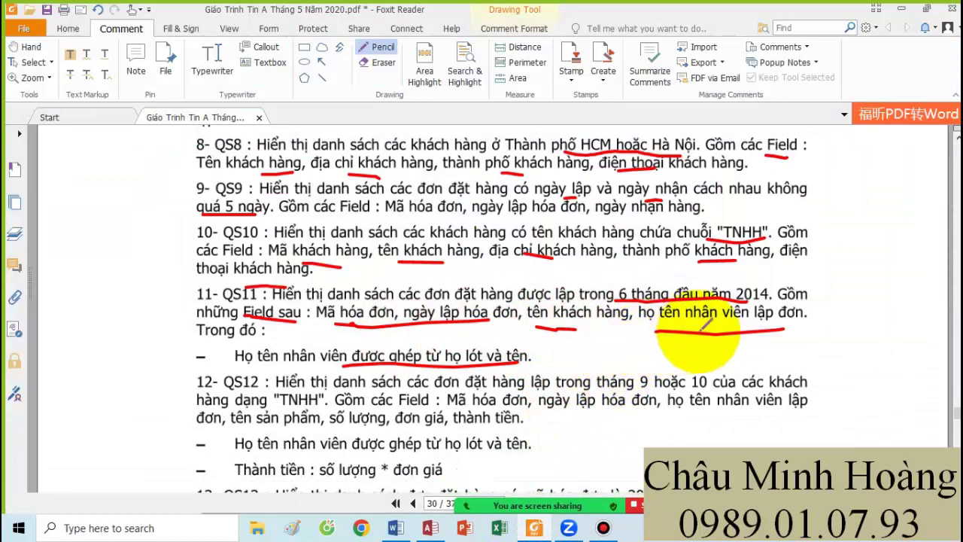
left_click(430, 528)
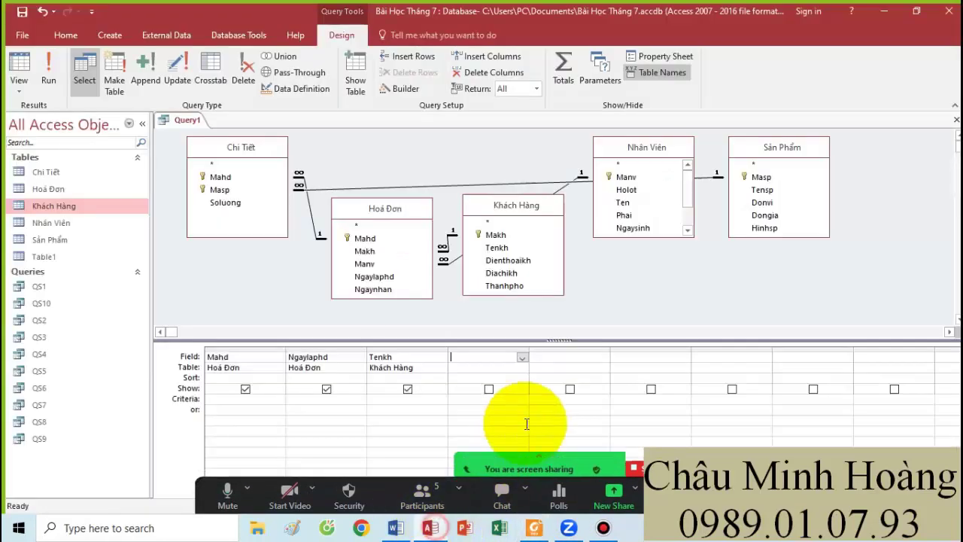
right_click(474, 358)
left_click(514, 467)
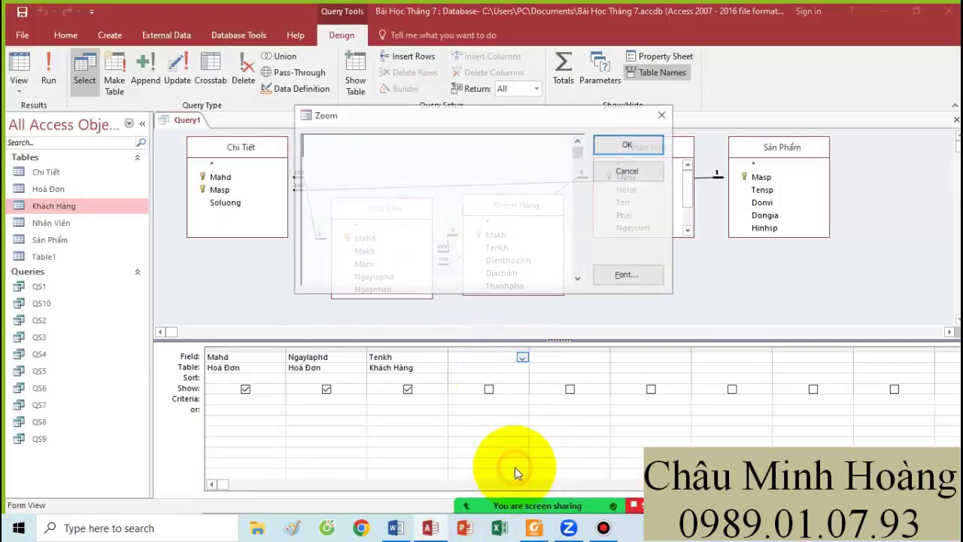
type("hoten")
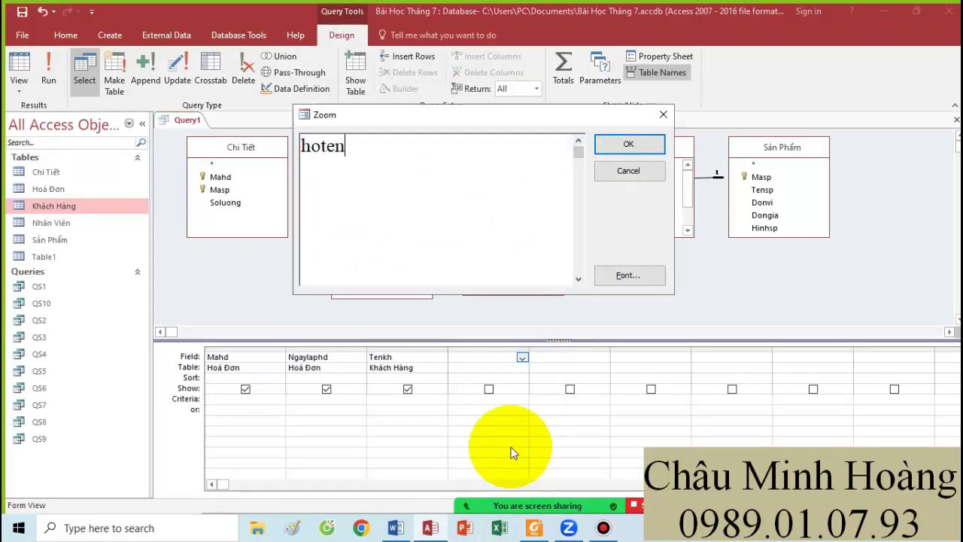
type("nhanvo")
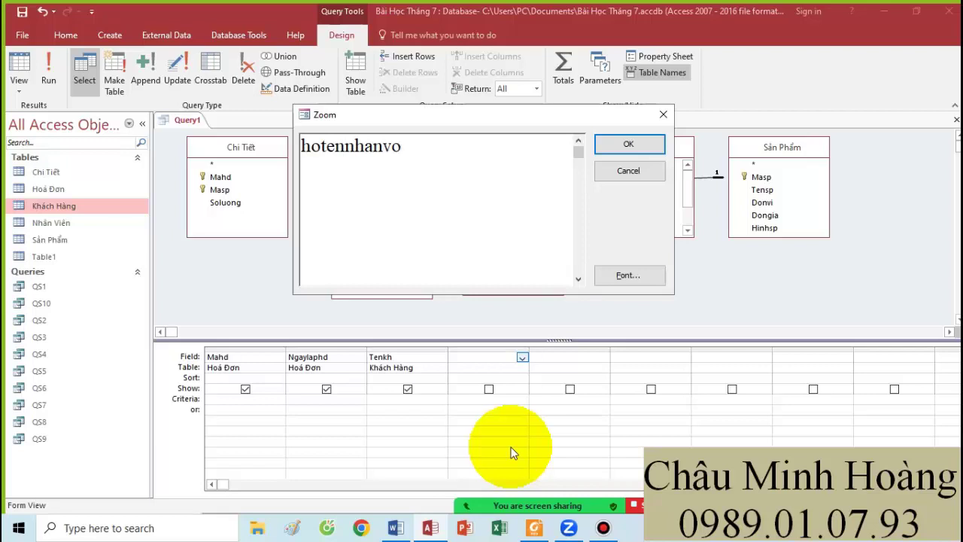
key("BackSpace")
type("ienlapdomn")
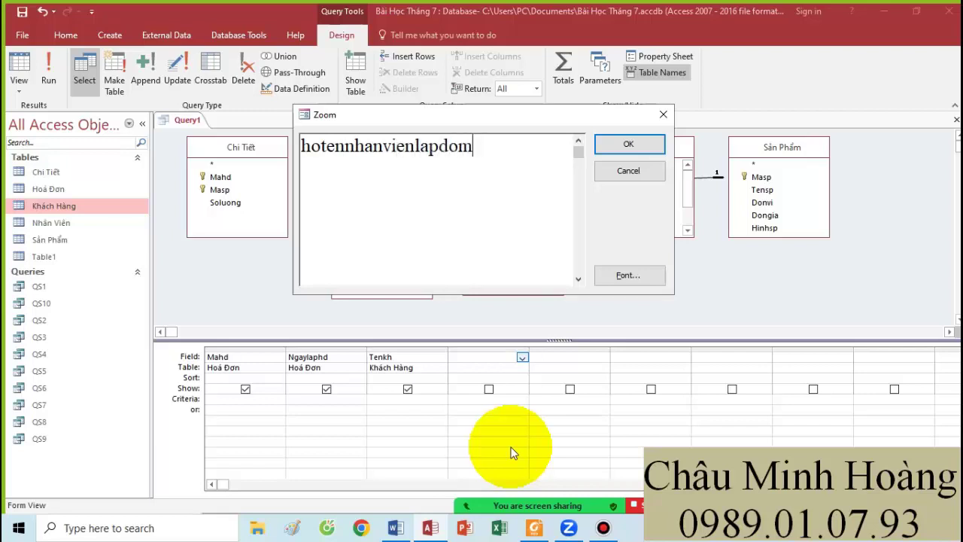
key("BackSpace")
key("BackSpace")
key("BackSpace")
key("BackSpace")
key("BackSpace")
key("BackSpace")
key("BackSpace")
key("BackSpace")
key("BackSpace")
key("BackSpace")
key("BackSpace")
key("BackSpace")
key("BackSpace")
key("BackSpace")
key("BackSpace")
key("BackSpace")
key("BackSpace")
key("BackSpace")
key("BackSpace")
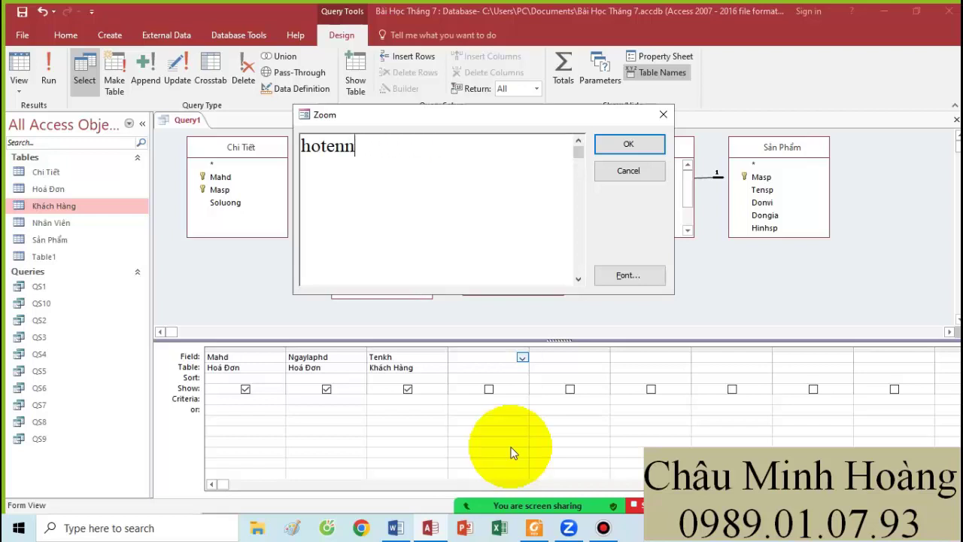
Define the calculated field hotennv: [Holot] &" "&[Ten] after the Tenkh field
type("hote")
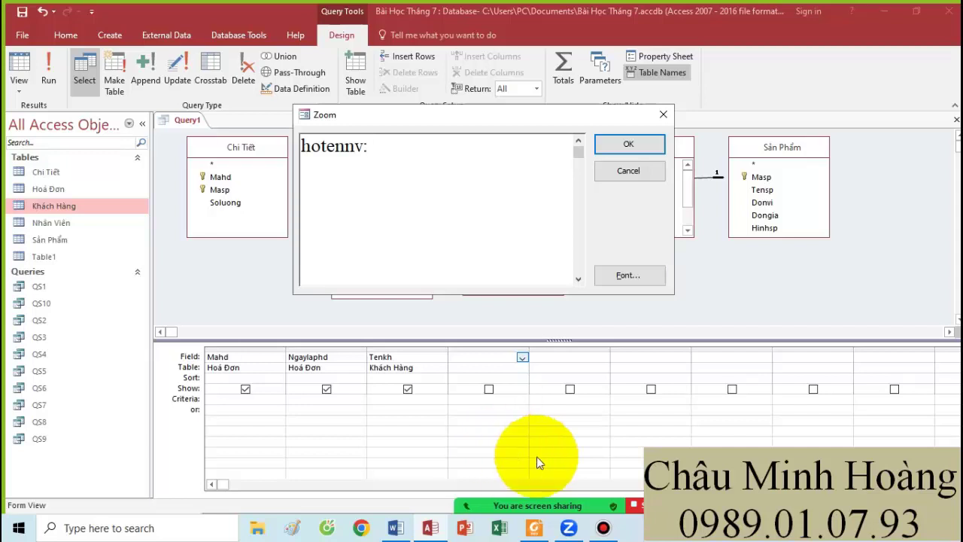
type("[Holot")
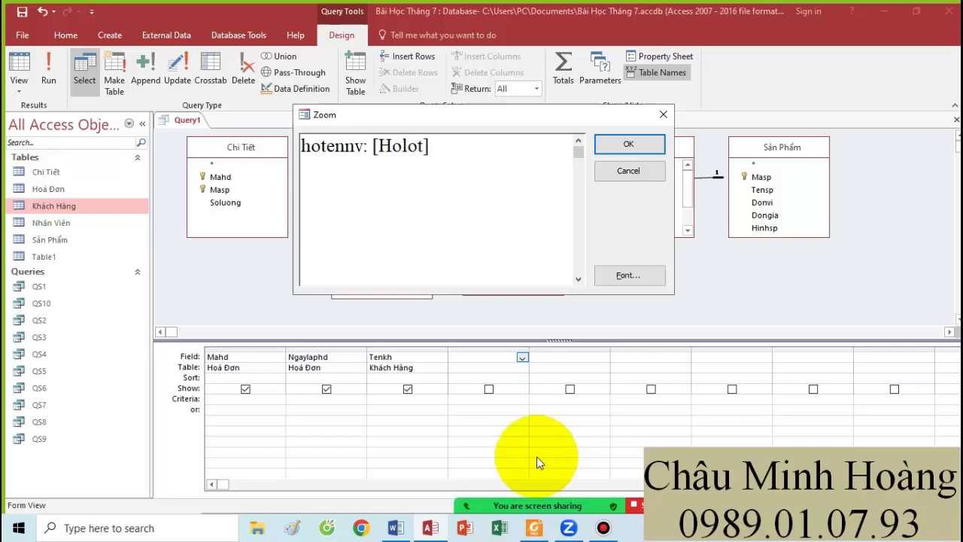
type("] &")
type("&[Ten")
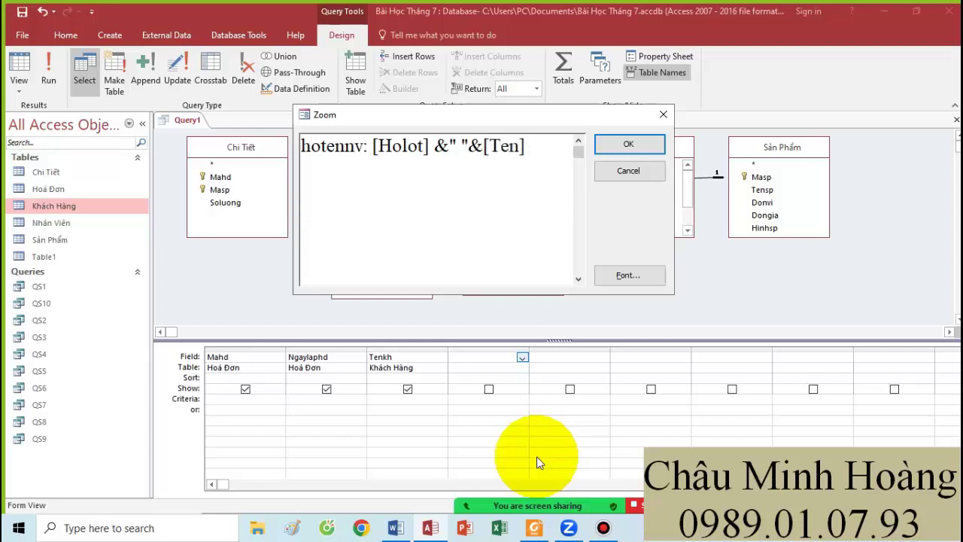
left_click(613, 142)
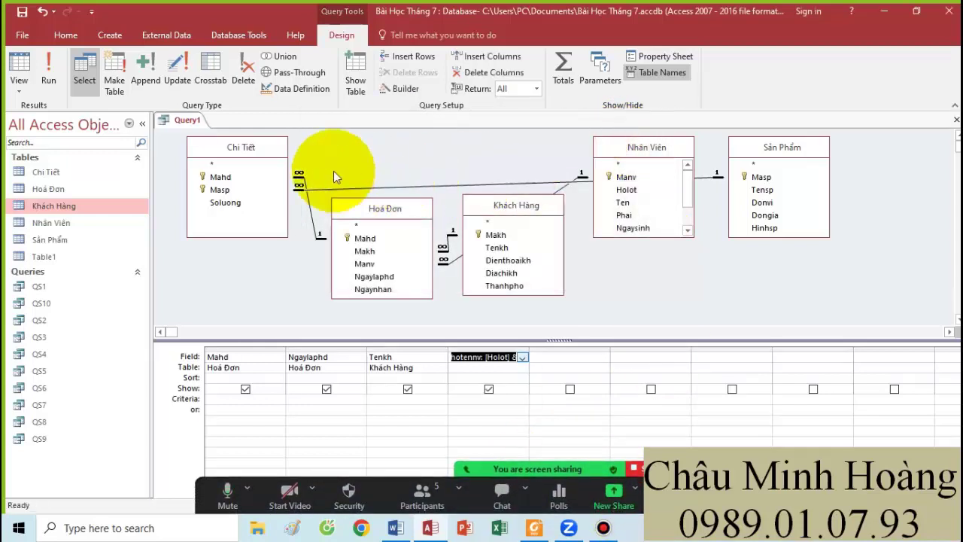
Run the query, return to Design view and widen the hotennv column to fit its expression
left_click(50, 83)
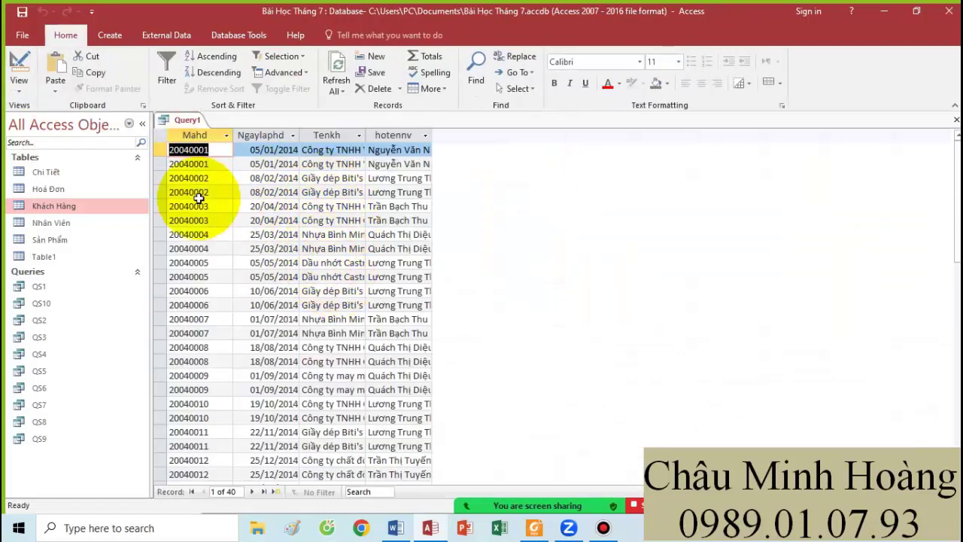
left_click(27, 65)
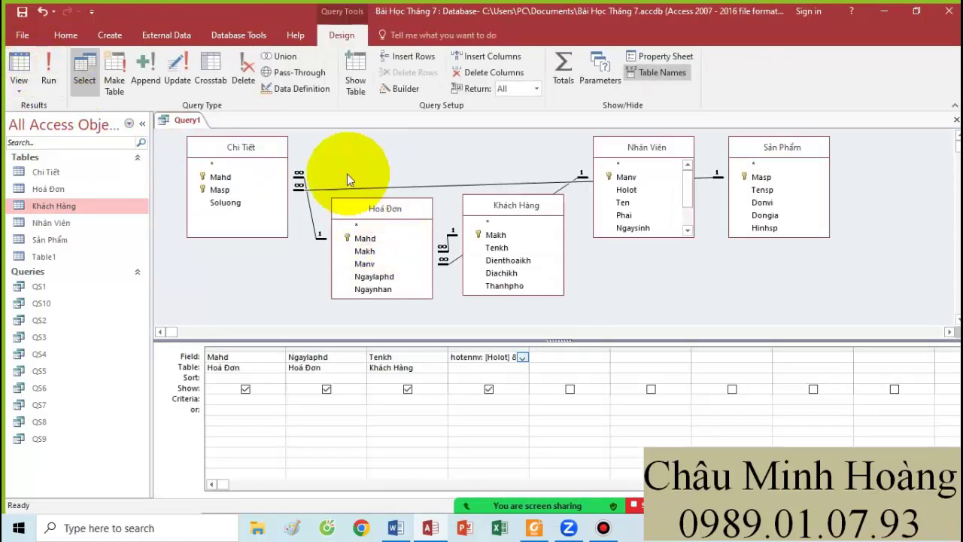
double_click(529, 349)
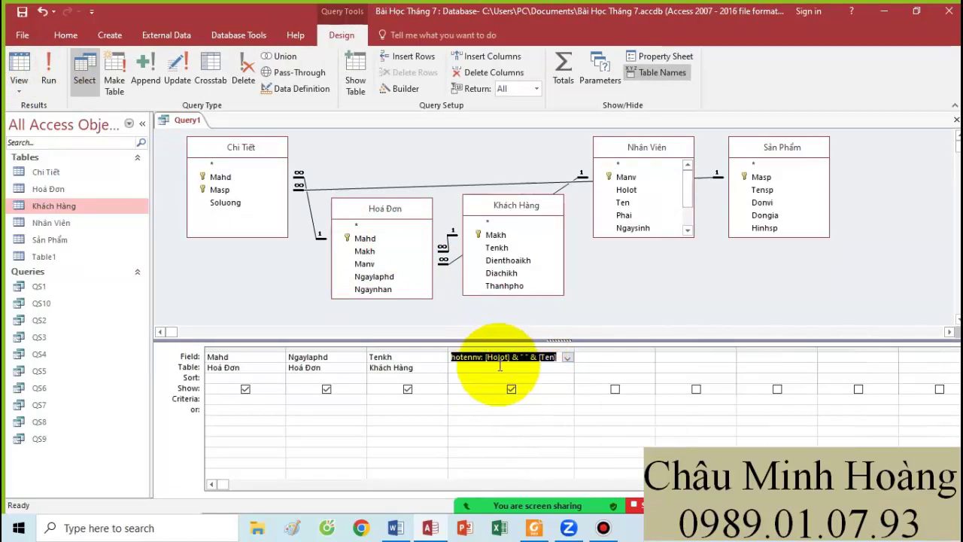
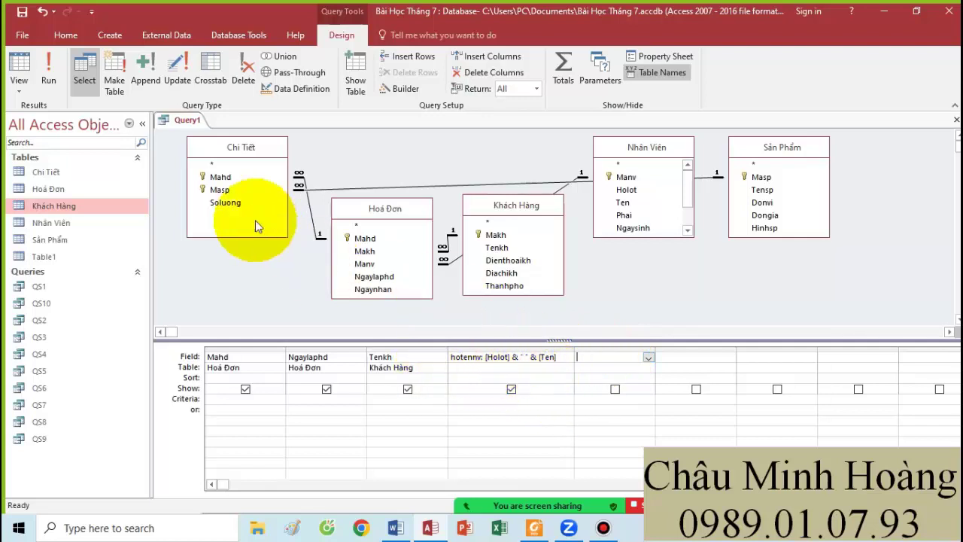
Remove the Chi Tiết, Nhân Viên and Sản Phẩm tables from the query design
left_click(247, 160)
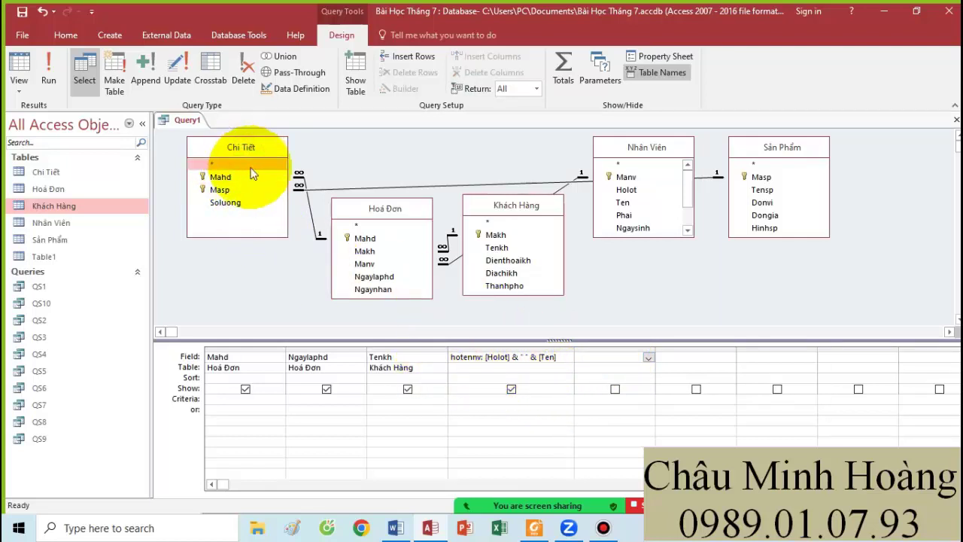
key("Delete")
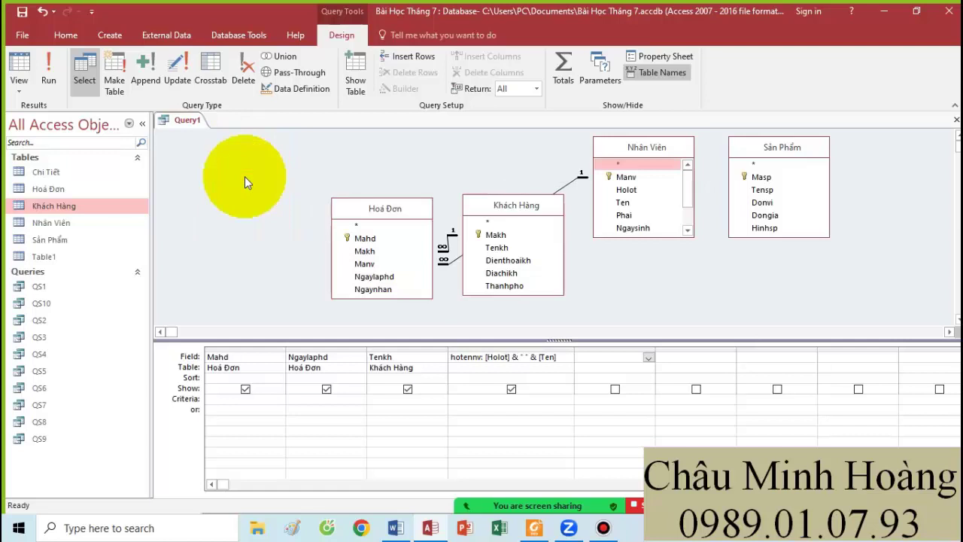
right_click(636, 149)
left_click(673, 158)
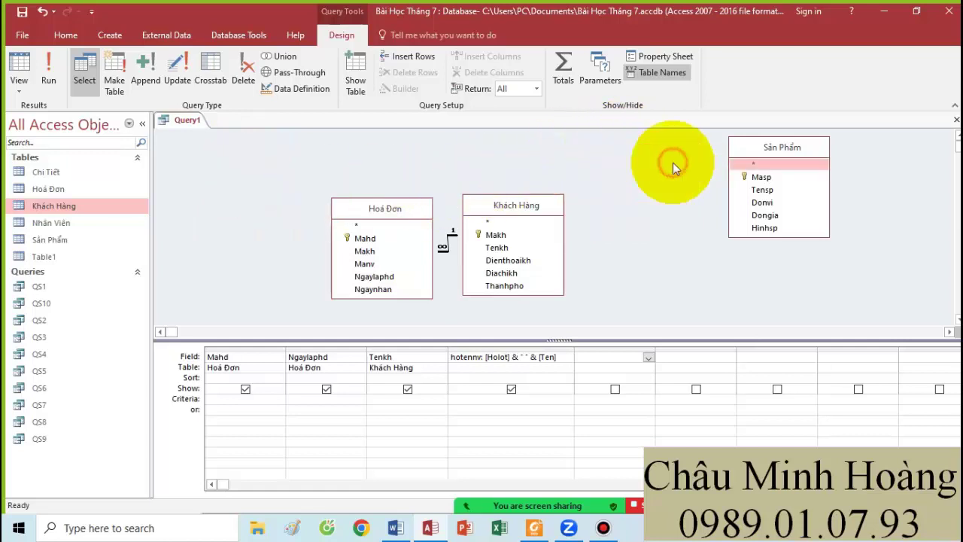
right_click(782, 151)
left_click(800, 156)
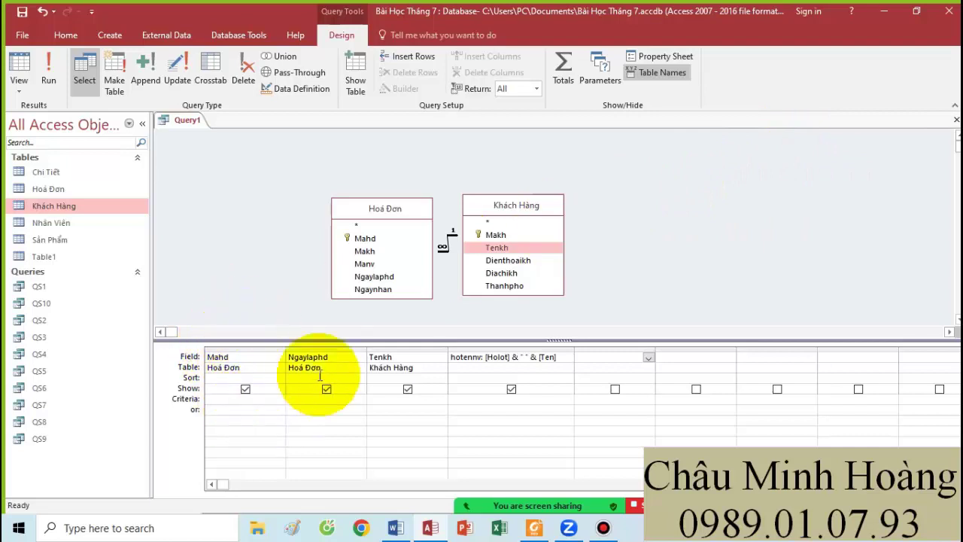
Recheck QS11 in Foxit Reader and set the Ngaylaphd criteria in Access to month([Ngaylaphd]) <7 and year([Ngaylaphd]) = 2014
left_click(533, 527)
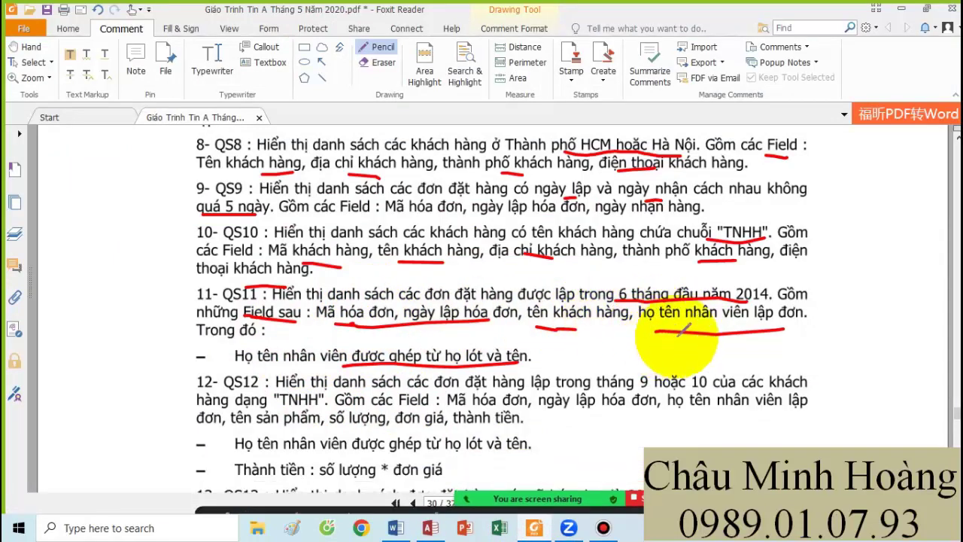
left_click(430, 527)
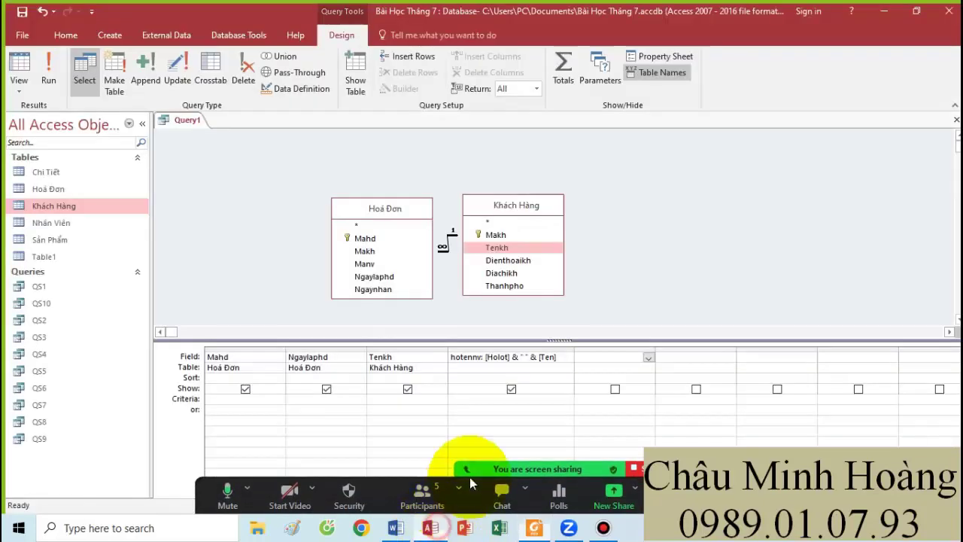
left_click(298, 400)
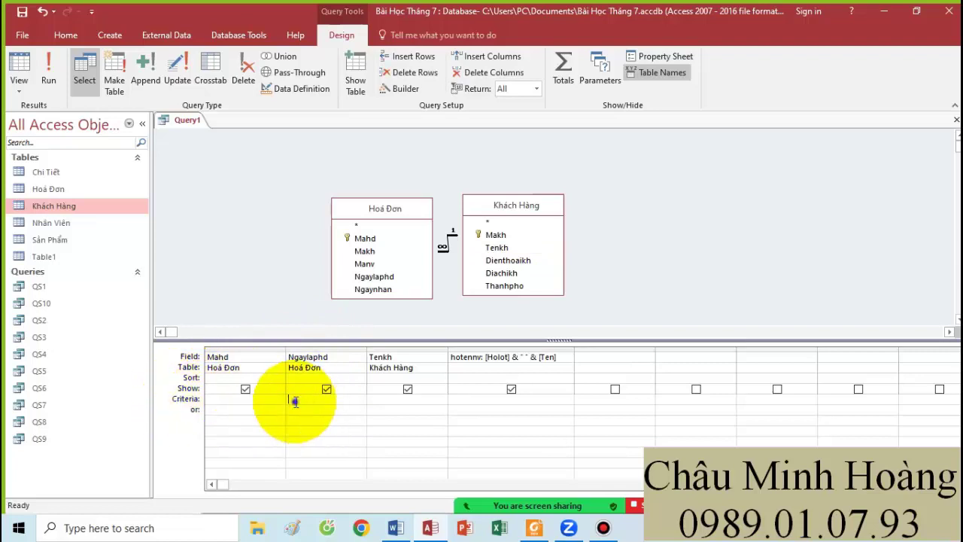
right_click(295, 400)
left_click(355, 377)
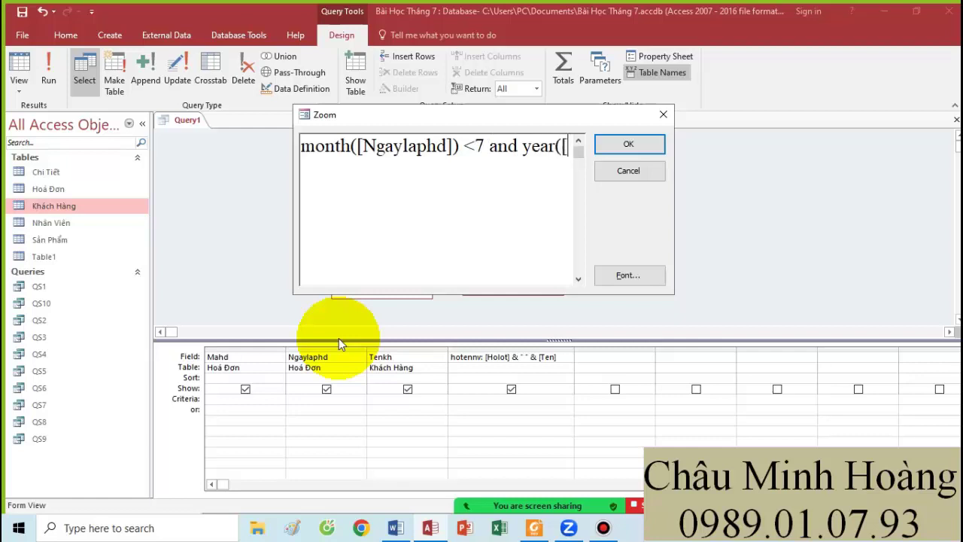
type("Ngaylaphd]) = 2014")
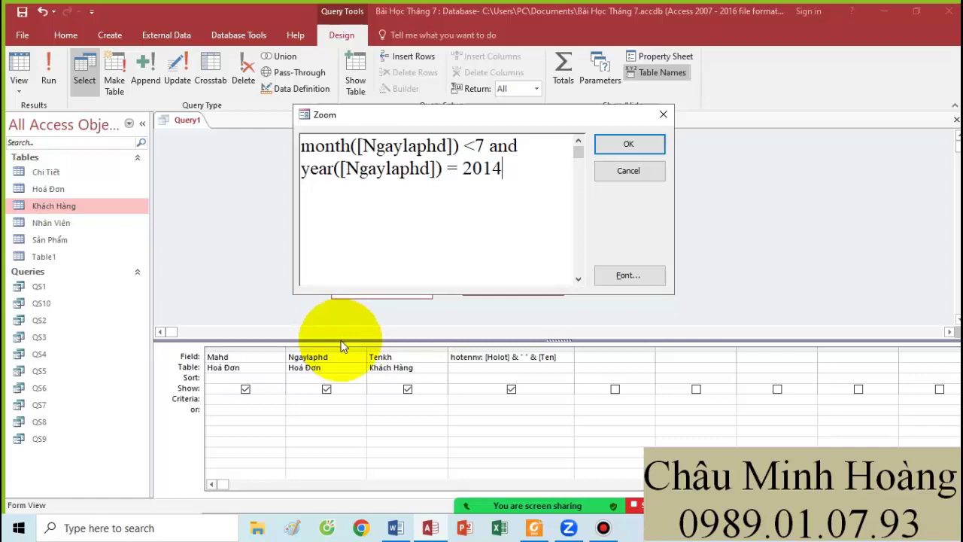
left_click(636, 146)
Try to run the query, cancel the parameter entry and add the Nhân Viên table back to the design
left_click(46, 75)
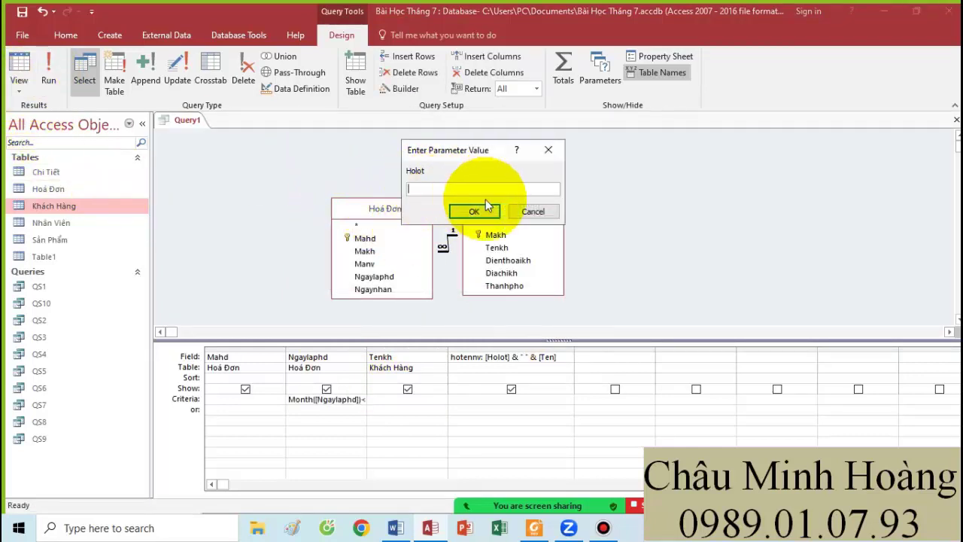
left_click(531, 213)
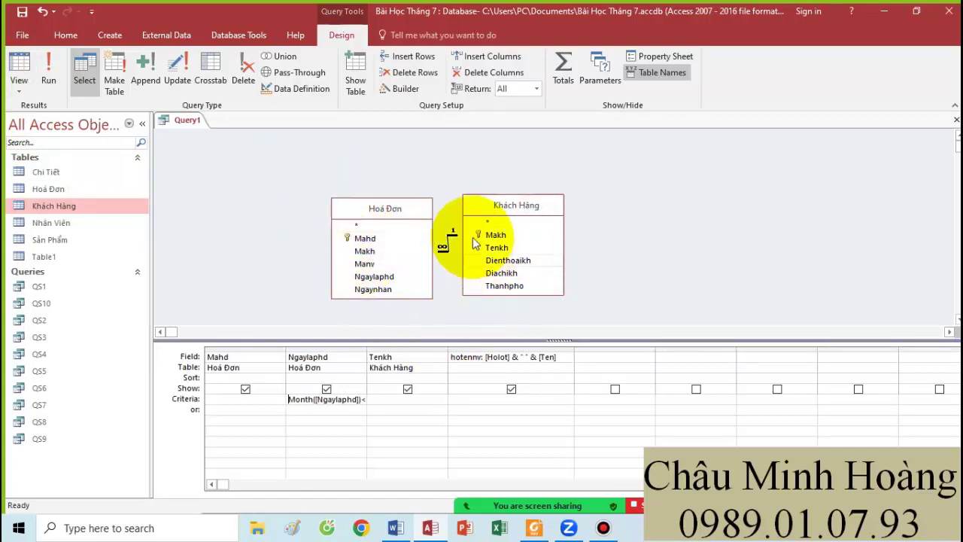
left_click(355, 83)
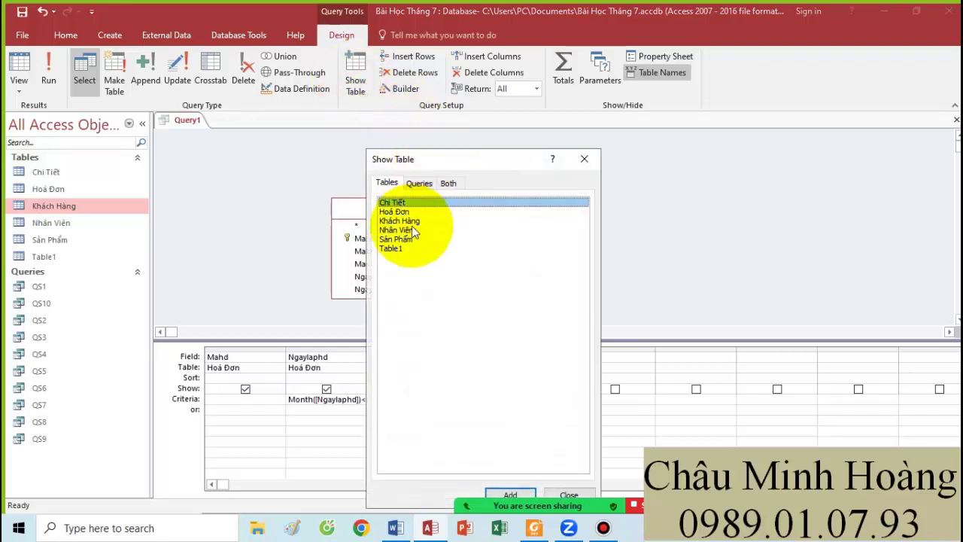
double_click(396, 229)
left_click(584, 158)
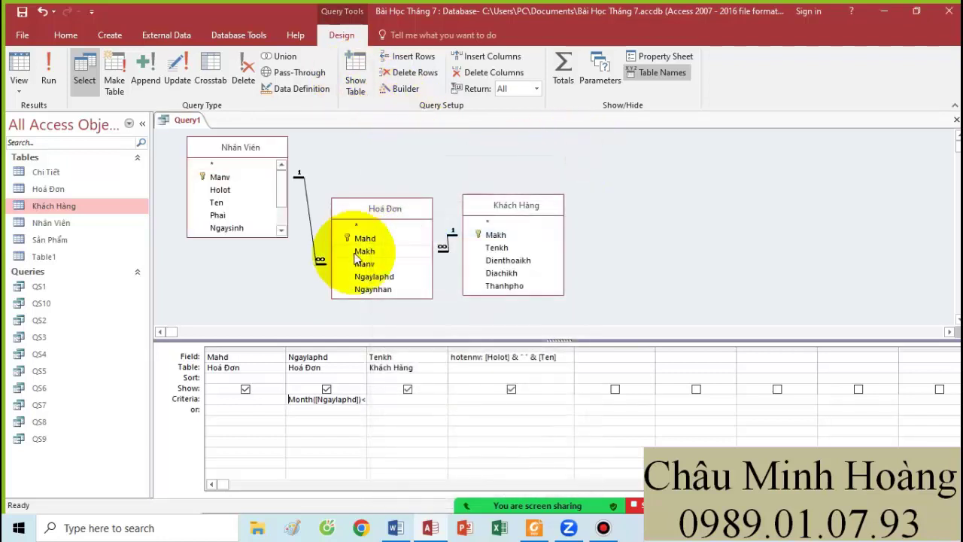
Widen the Ngaylaphd column to fit its criteria, run the query and return to Design view
double_click(365, 347)
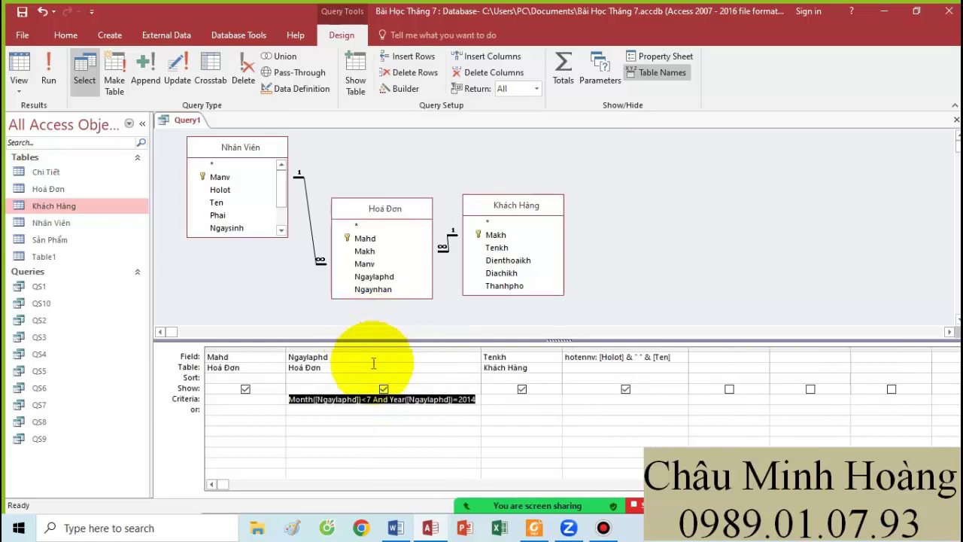
left_click(47, 80)
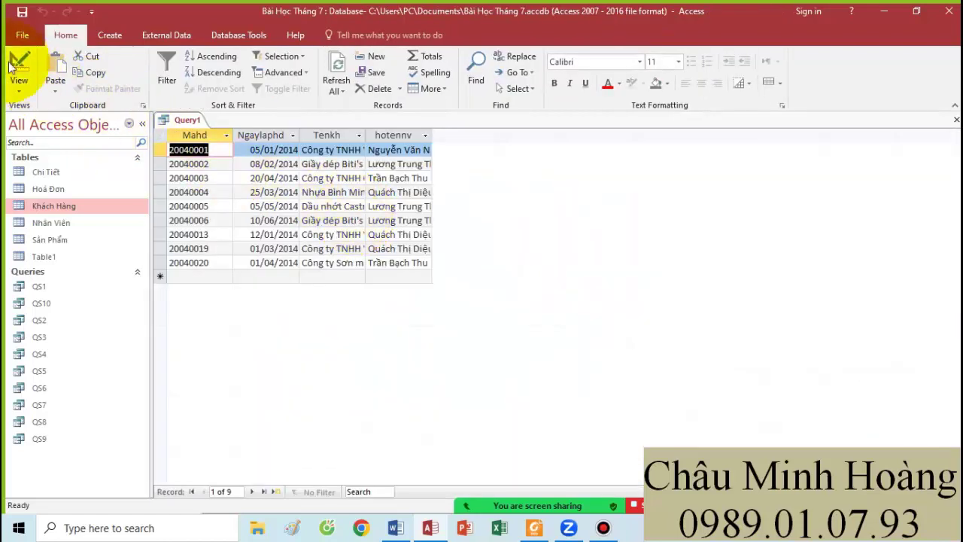
left_click(11, 63)
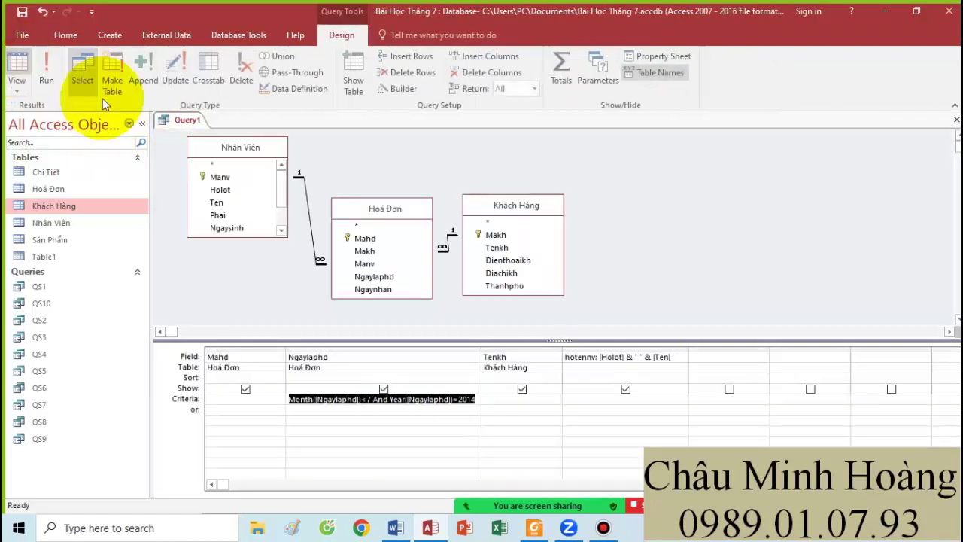
Copy the full Ngaylaphd criteria from the Access query and paste it after "Câu QS11 :" in the Word document
right_click(366, 401)
left_click(403, 374)
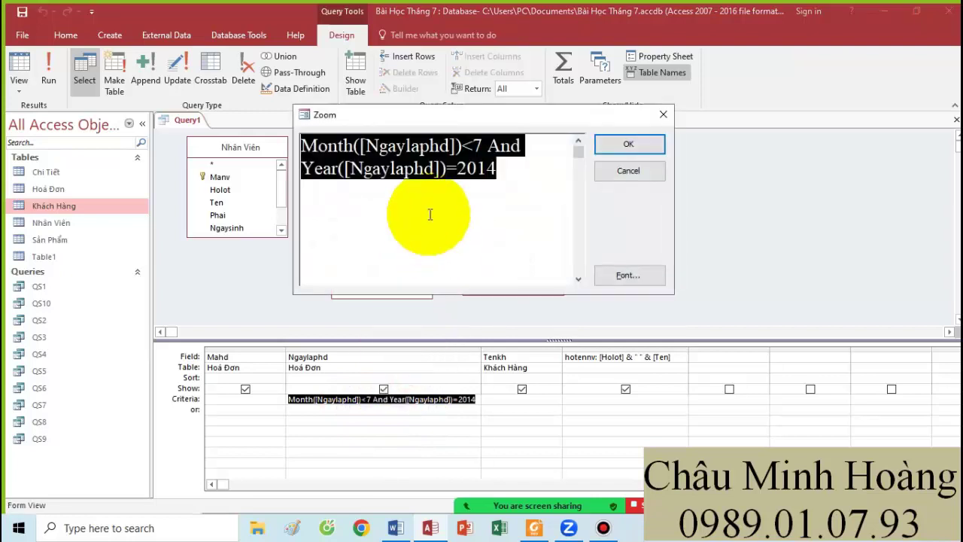
key("ctrl+c")
left_click(396, 527)
left_click(325, 331)
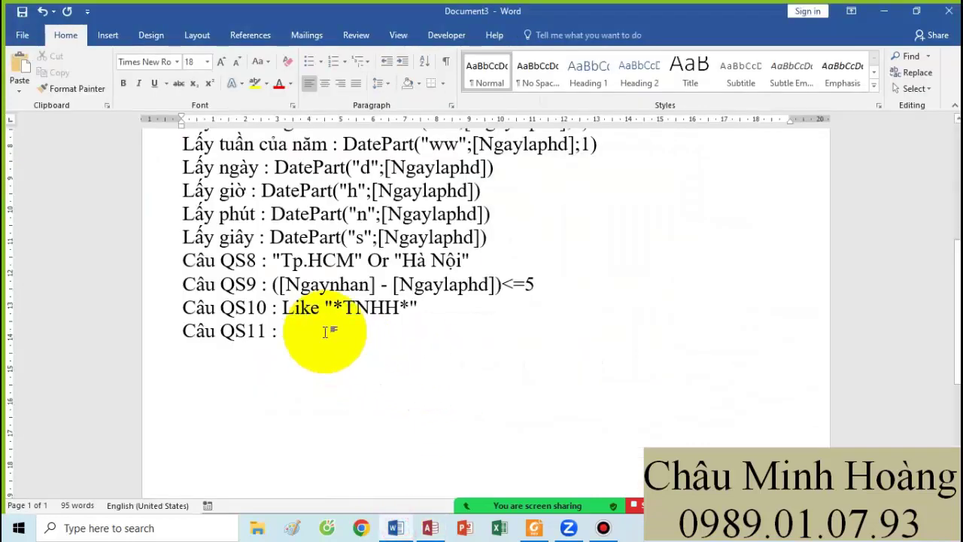
key("ctrl+v")
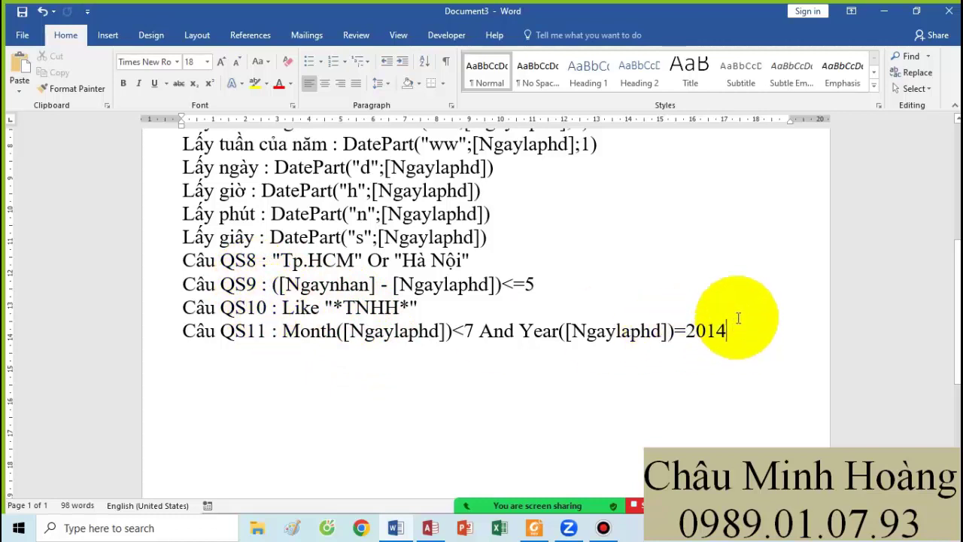
Add a new line "Câu QS12 :" below the QS11 criteria
key("Return")
type("Câu ")
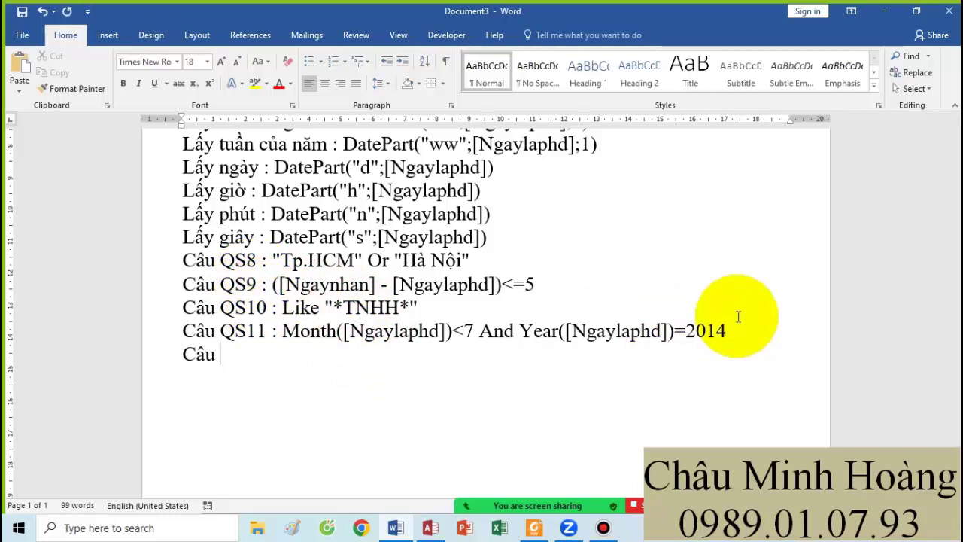
type("QS12 :")
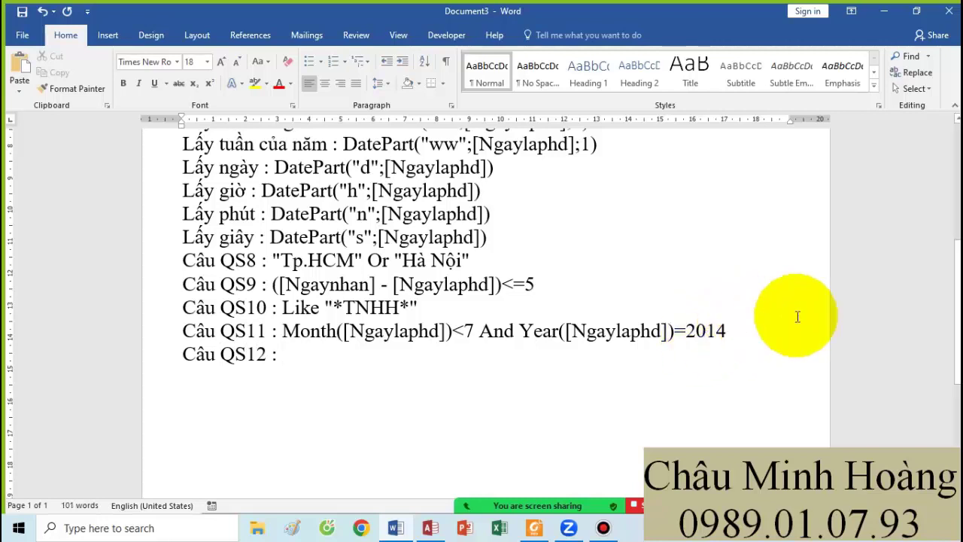
Switch to Foxit Reader and underline the months, the "TNHH" condition and the first requested fields in exercise QS12
left_click(534, 527)
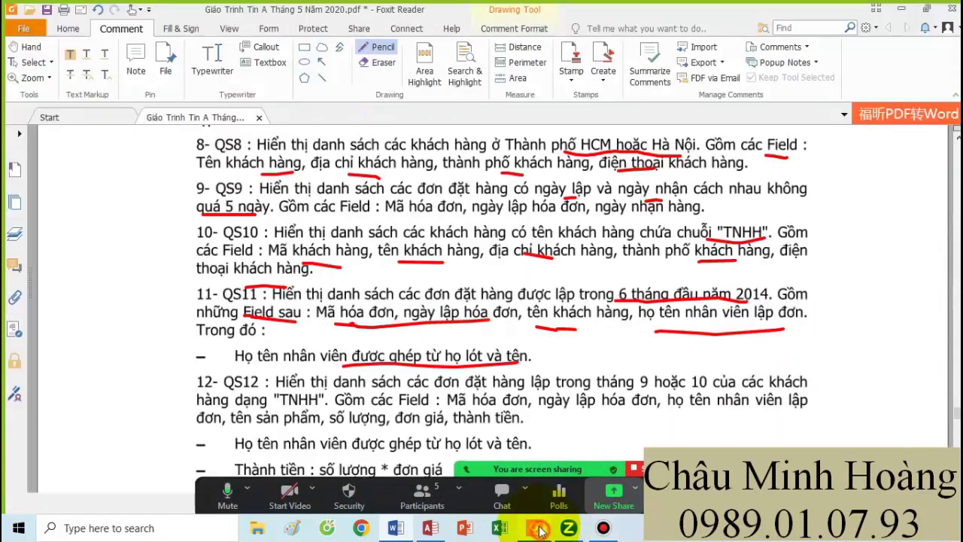
scroll(538, 350, "down", 3)
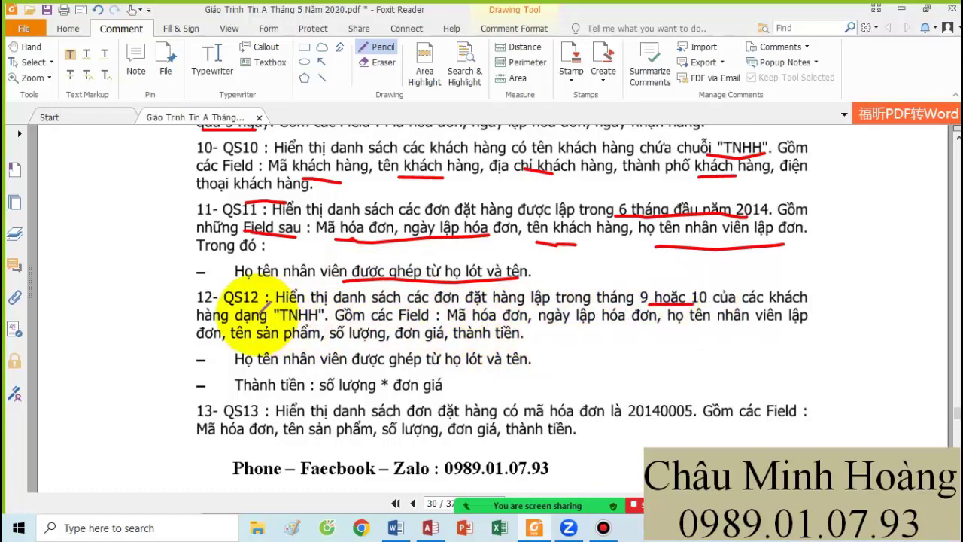
left_click_drag(235, 324, 271, 324)
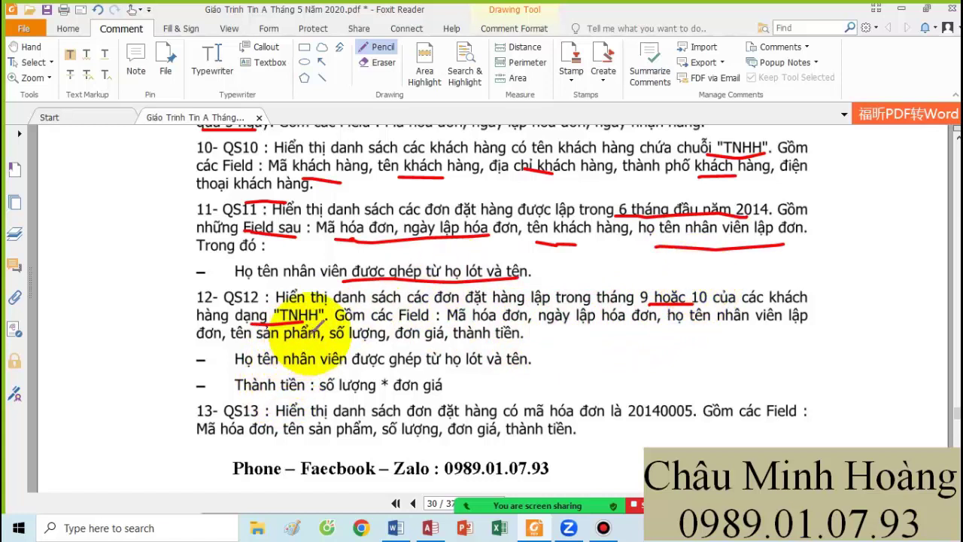
left_click_drag(515, 332, 606, 335)
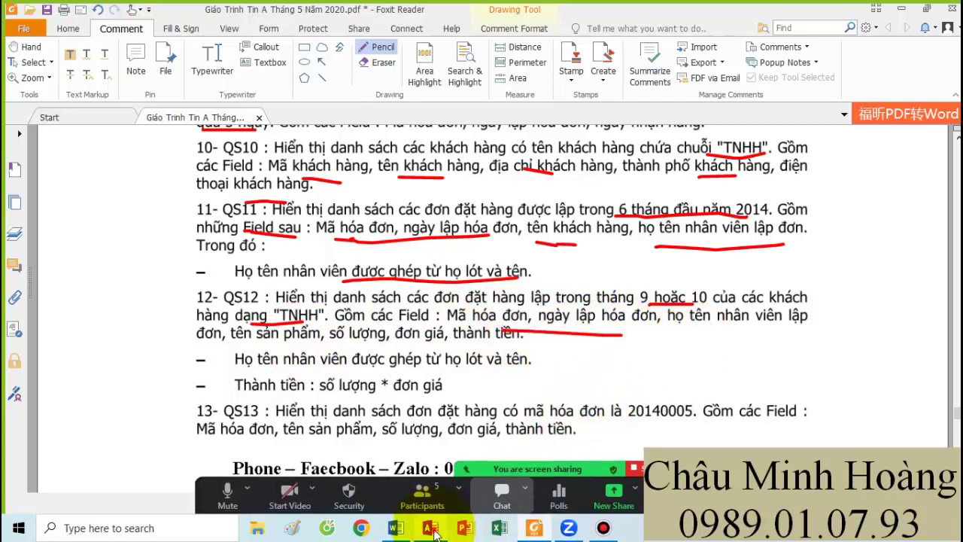
Return to Access, close the enlarged criteria view and save and close the query as QS11
left_click(431, 527)
left_click(628, 143)
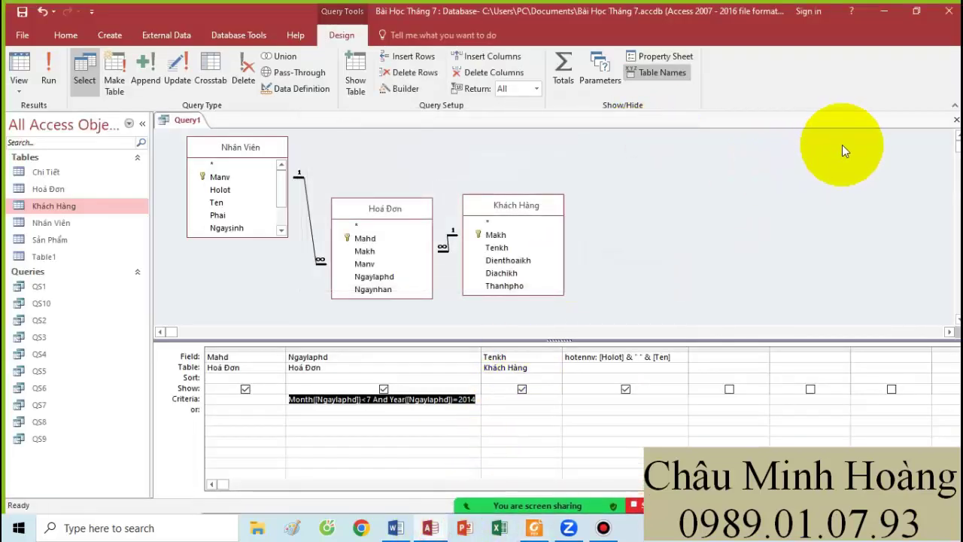
left_click(956, 120)
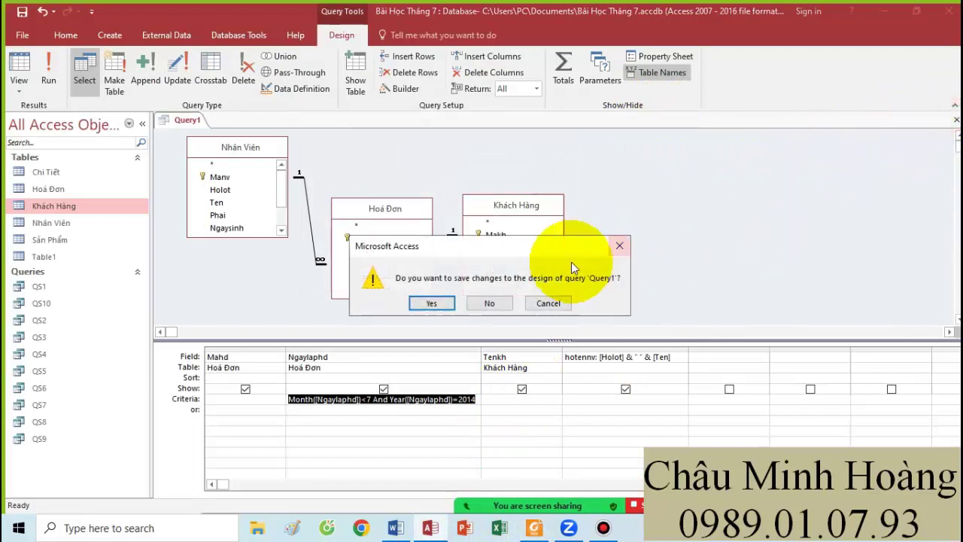
left_click(439, 301)
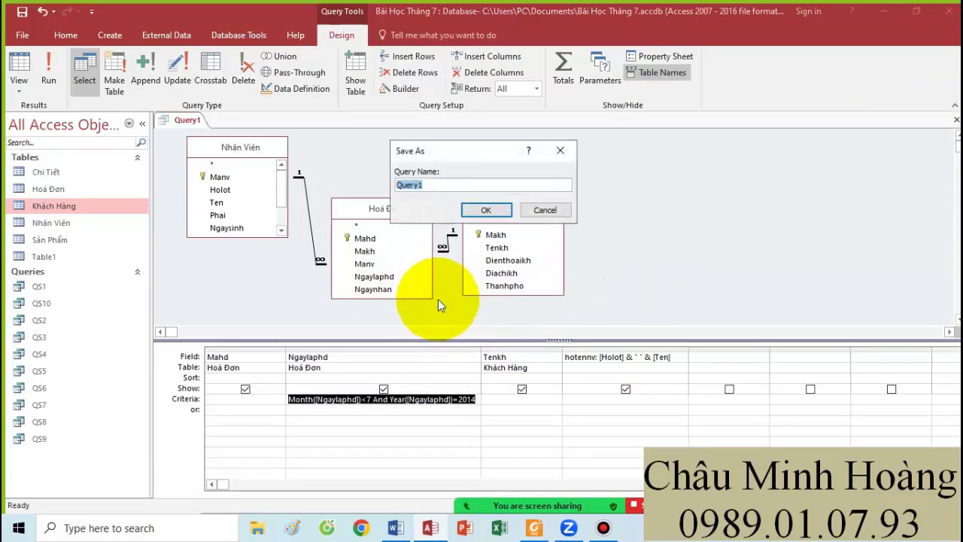
type("Q")
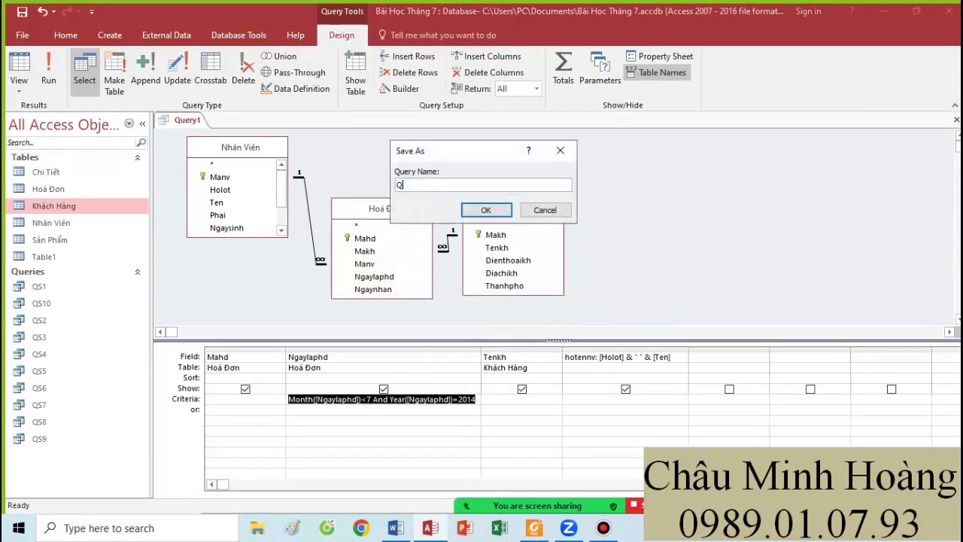
type("S11")
key("Return")
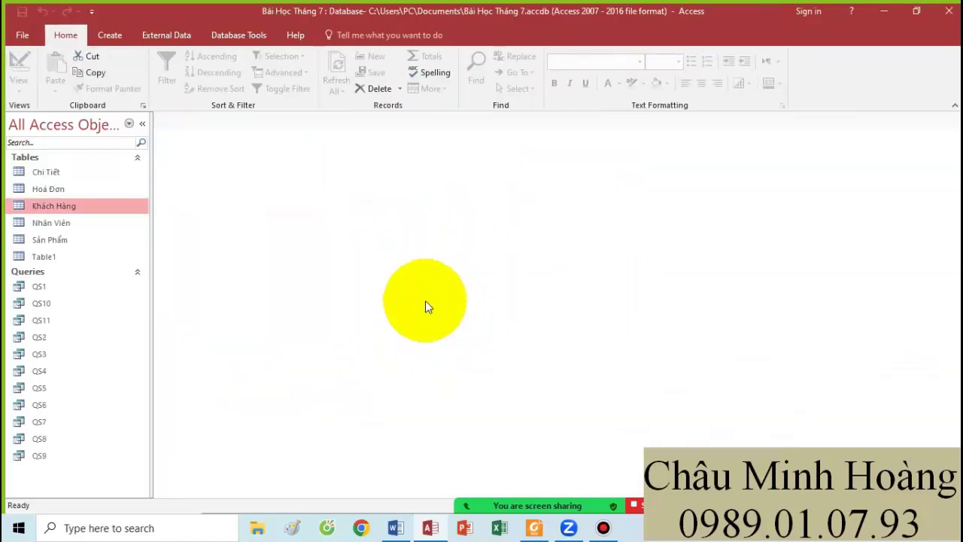
Create a new query in Design view with the Chi Tiết, Hoá Đơn, Khách Hàng, Nhân Viên and Sản Phẩm tables
left_click(109, 34)
left_click(533, 527)
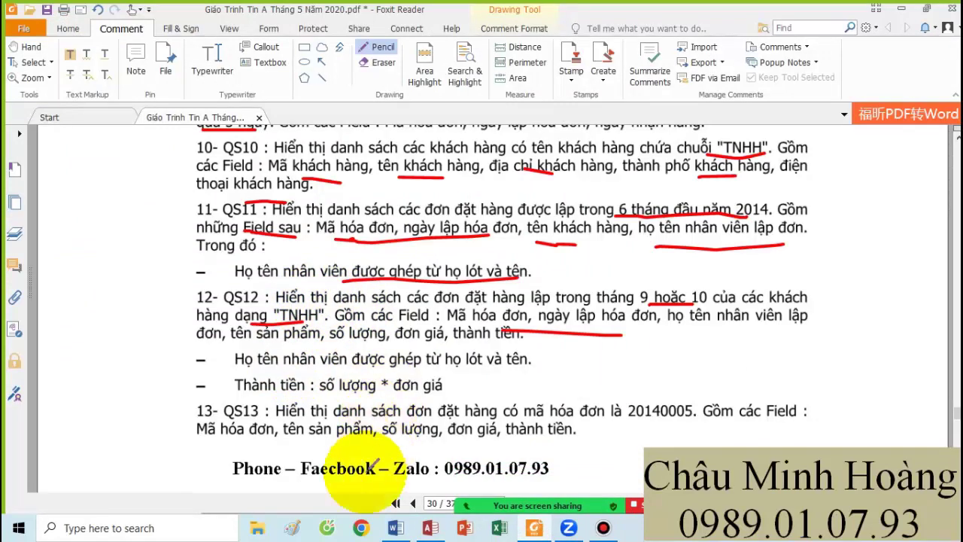
left_click(429, 528)
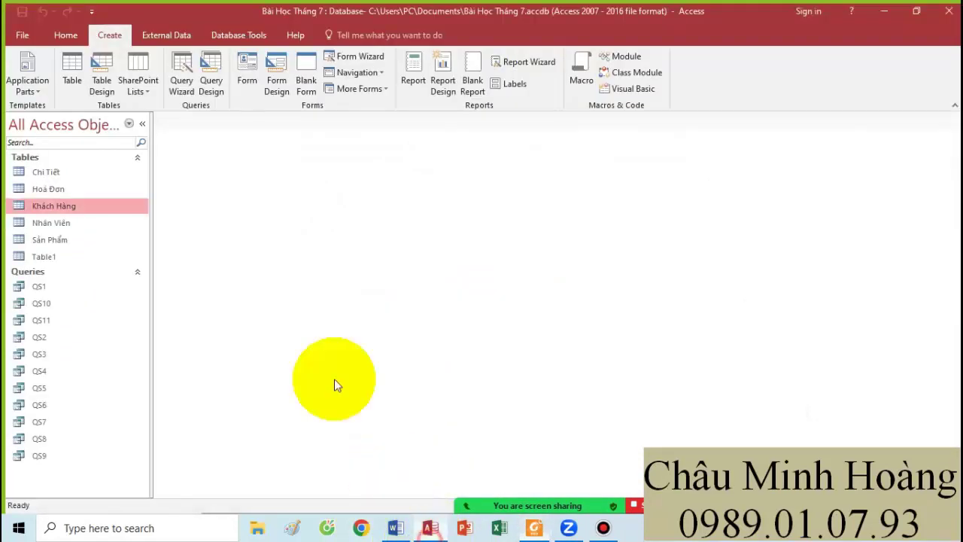
left_click(211, 71)
left_click_drag(401, 242, 403, 198)
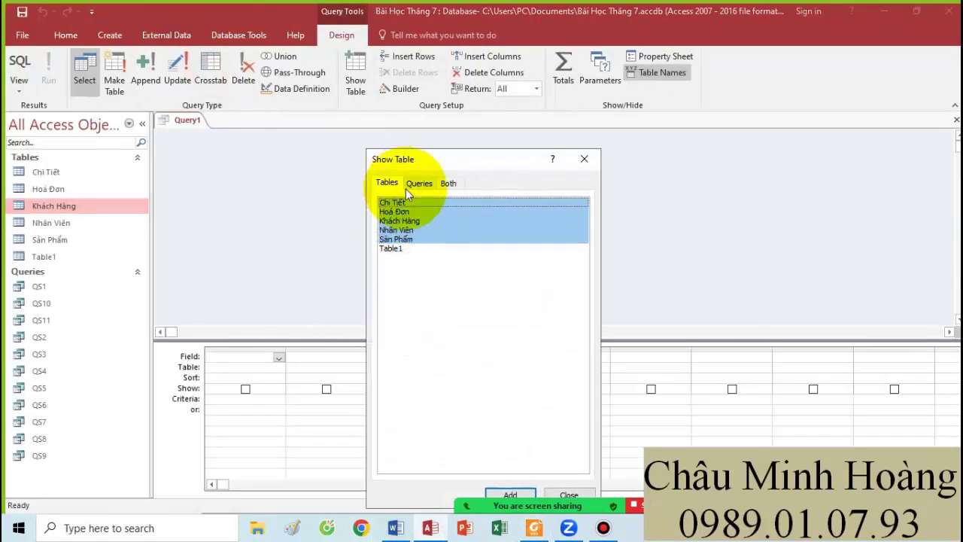
left_click_drag(447, 159, 457, 119)
left_click(518, 447)
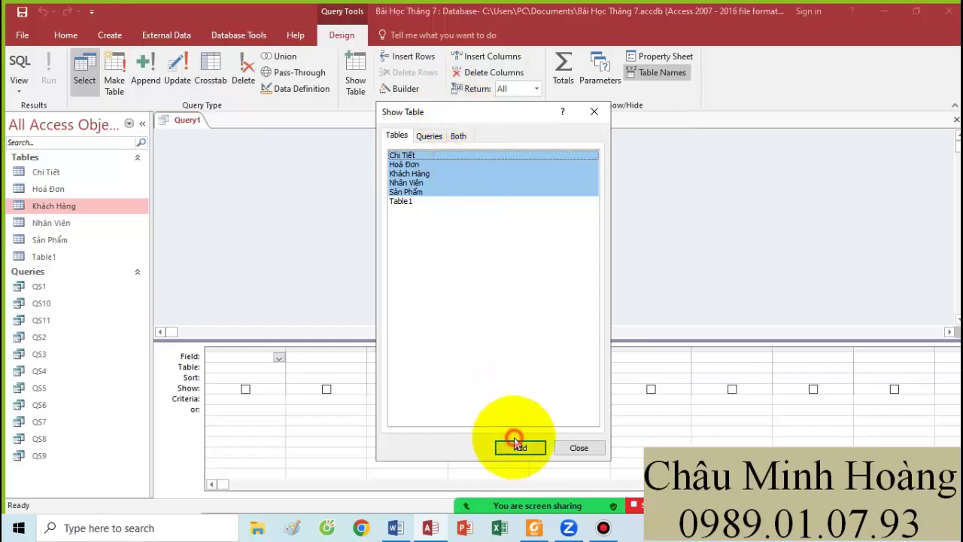
left_click(576, 450)
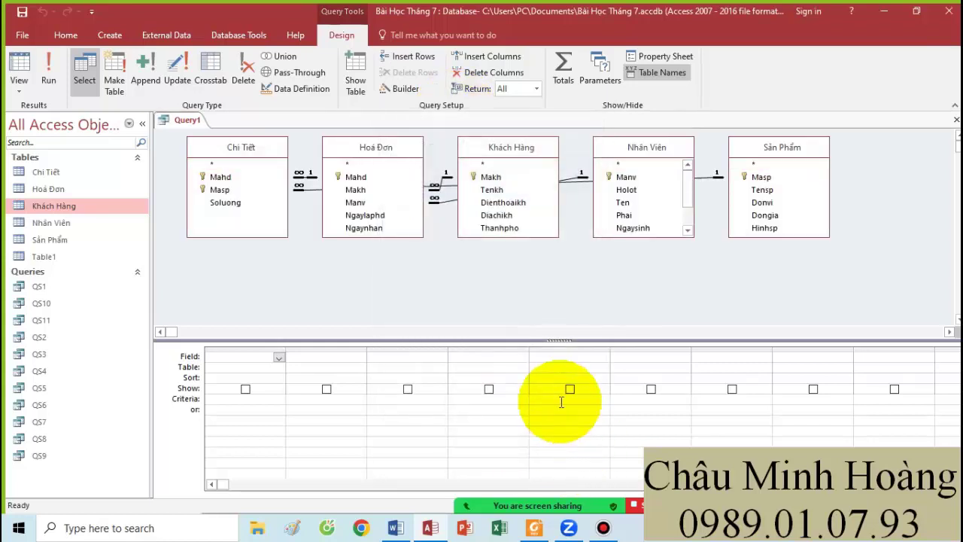
Check QS12 in Foxit Reader, add Mahd and Ngaylaphd from Hoá Đơn to the Access query and move that table lower
left_click(532, 530)
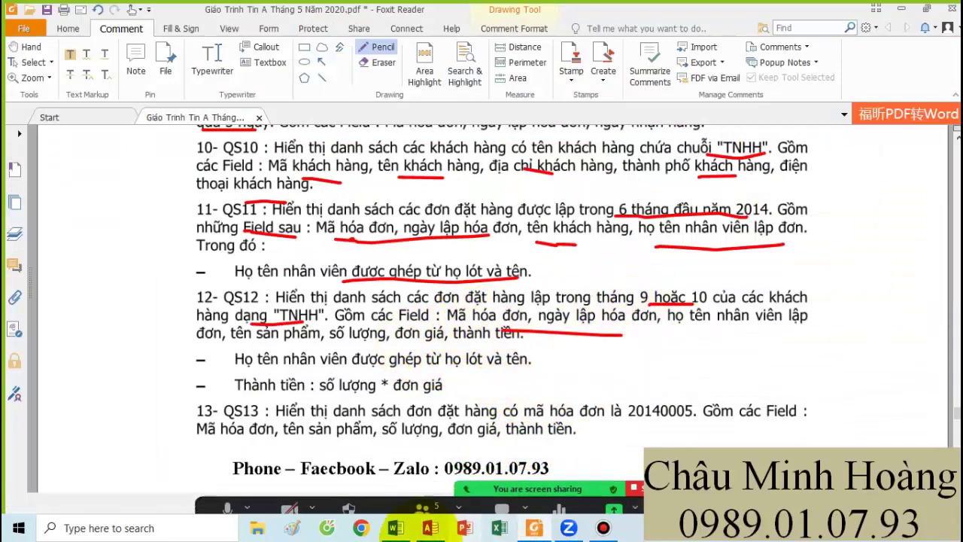
left_click(430, 528)
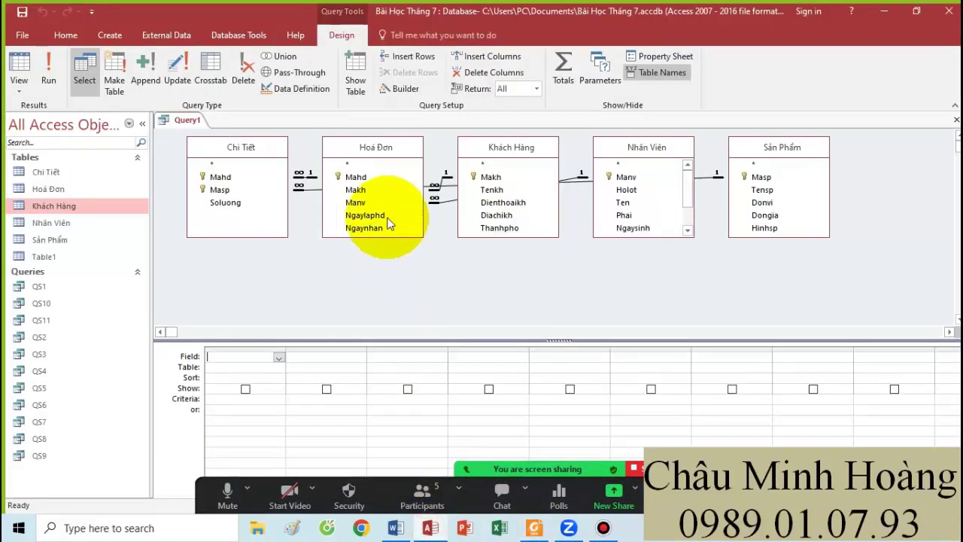
double_click(355, 177)
double_click(365, 215)
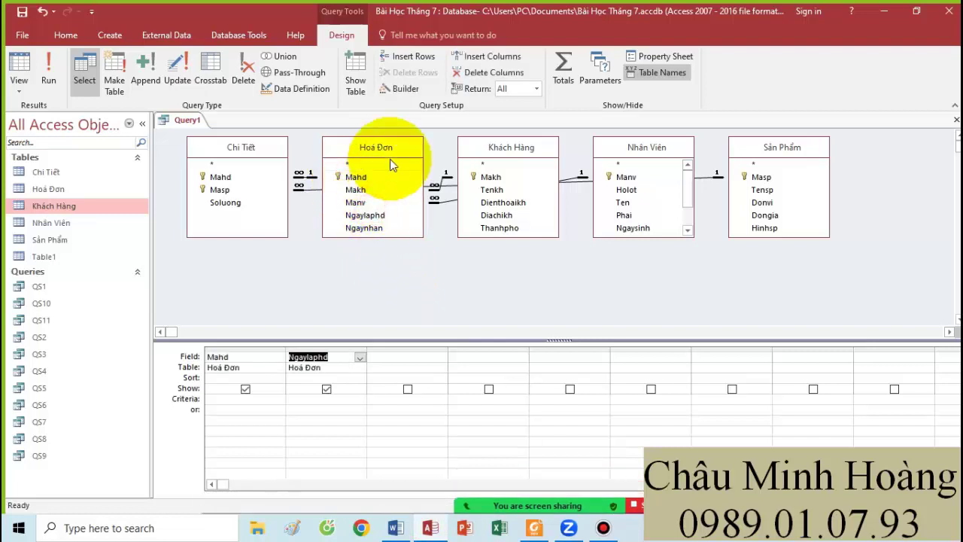
left_click_drag(387, 157, 387, 227)
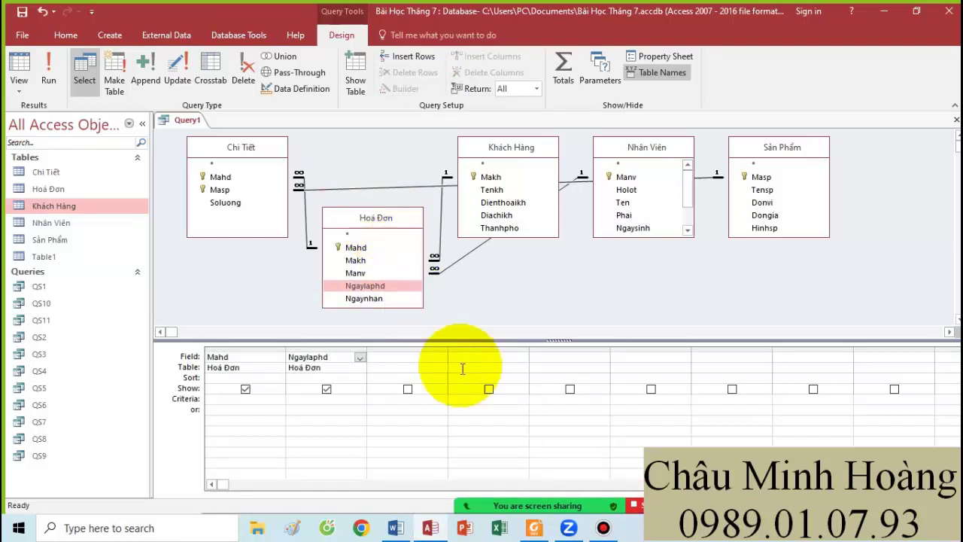
Add the calculated field hoten: [Holot]&" "&[Ten] in the third column, run the query and return to Design view
left_click(533, 526)
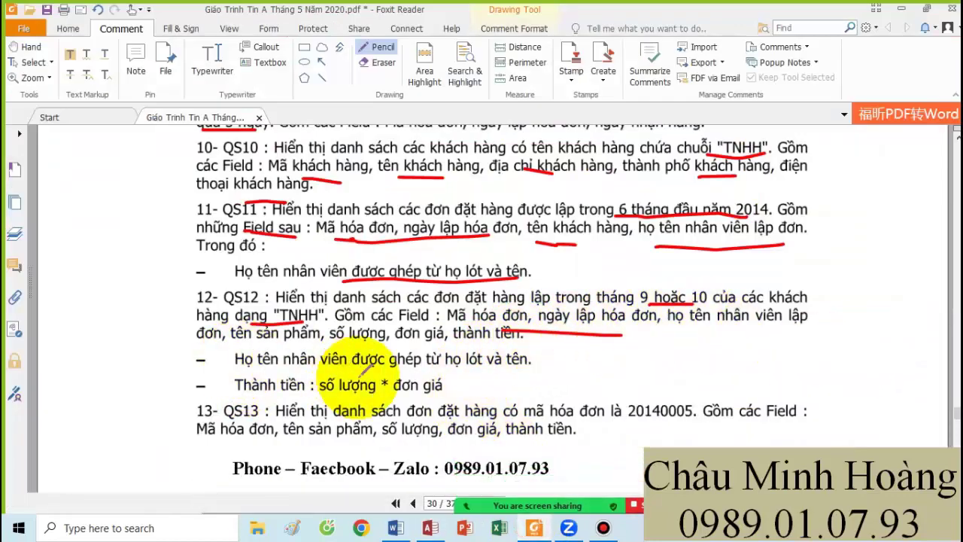
left_click(431, 527)
right_click(376, 355)
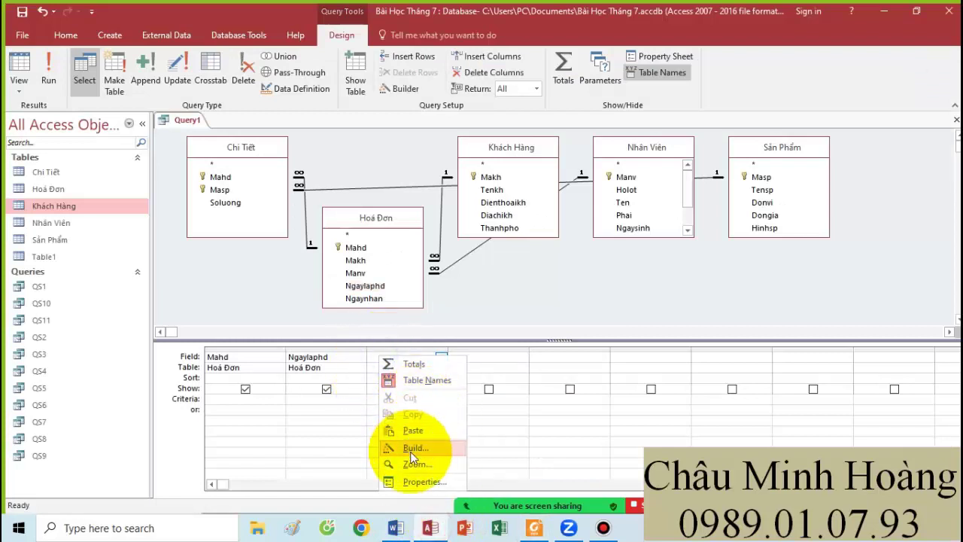
left_click(414, 463)
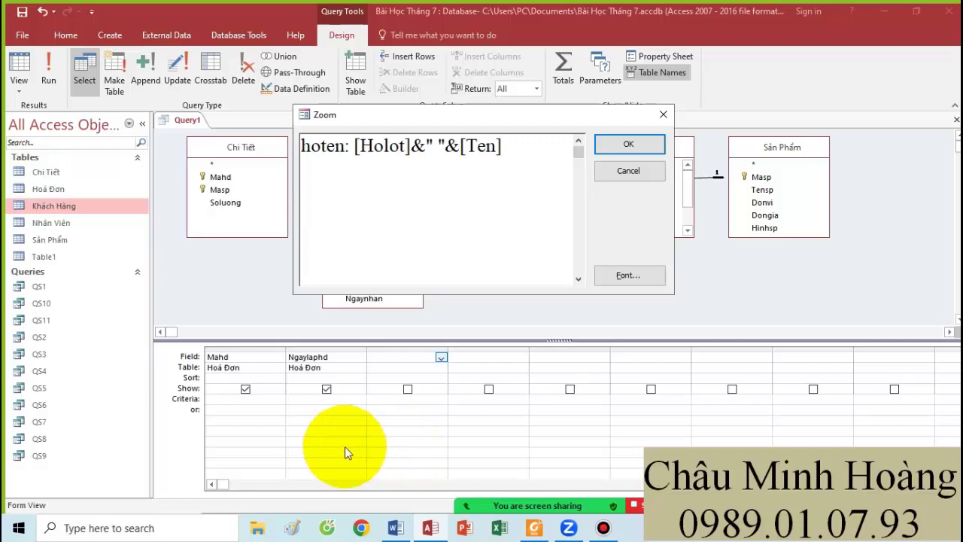
left_click(623, 146)
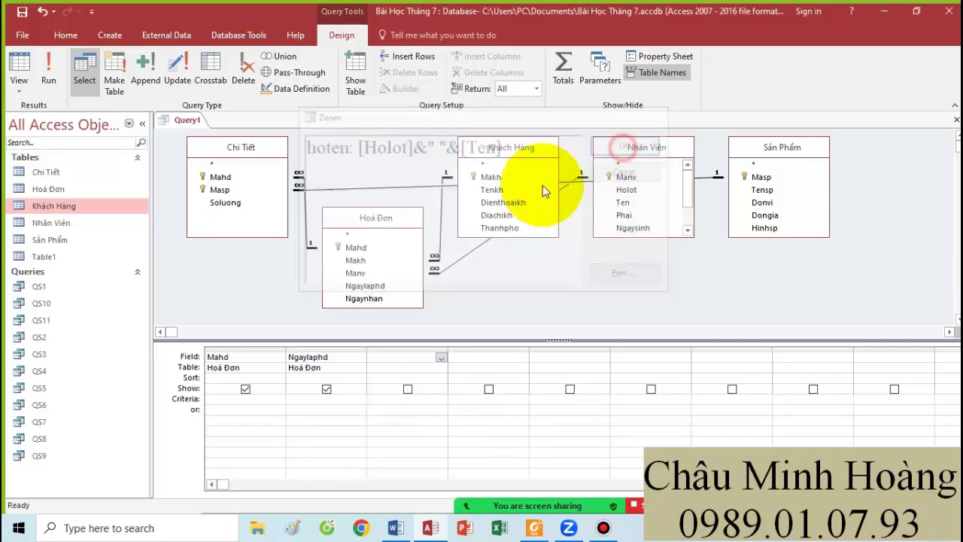
left_click(51, 84)
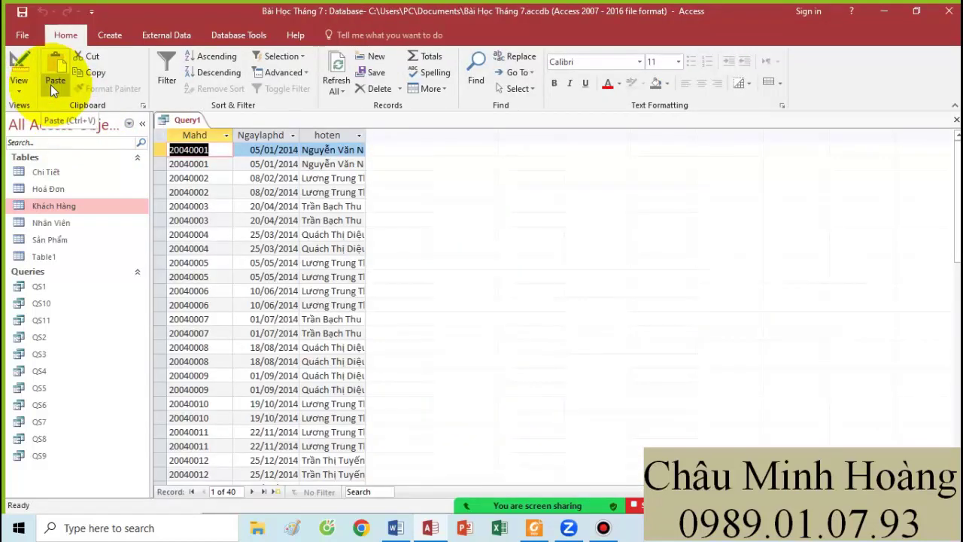
left_click(20, 68)
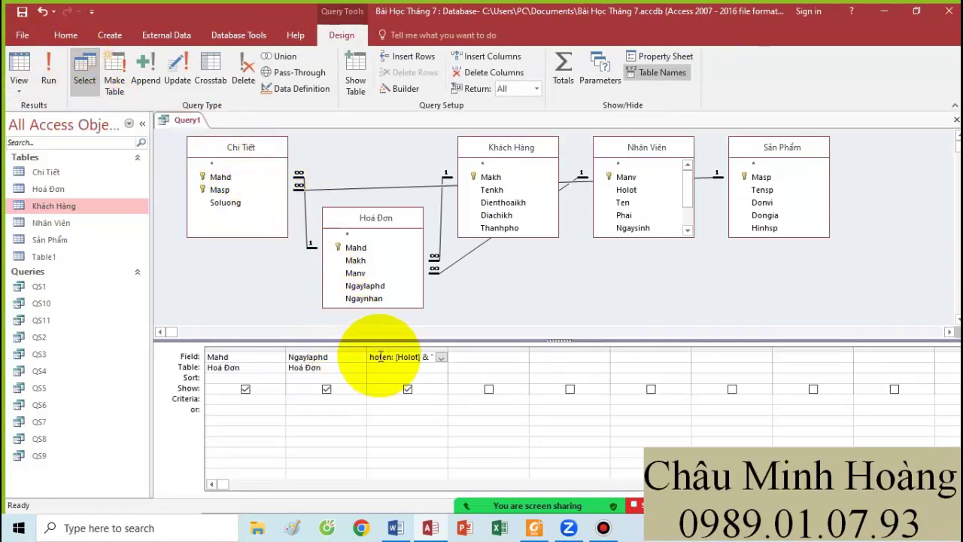
Widen the hoten column and copy its expression hoten: [Holot] & " " & [Ten] after "Câu QS12 :" in Word
left_click_drag(449, 350, 484, 360)
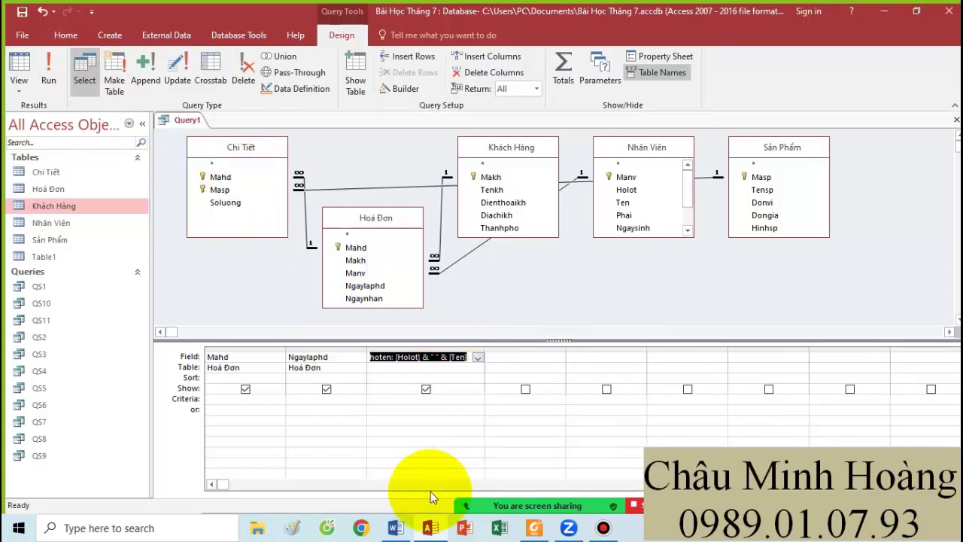
left_click(396, 528)
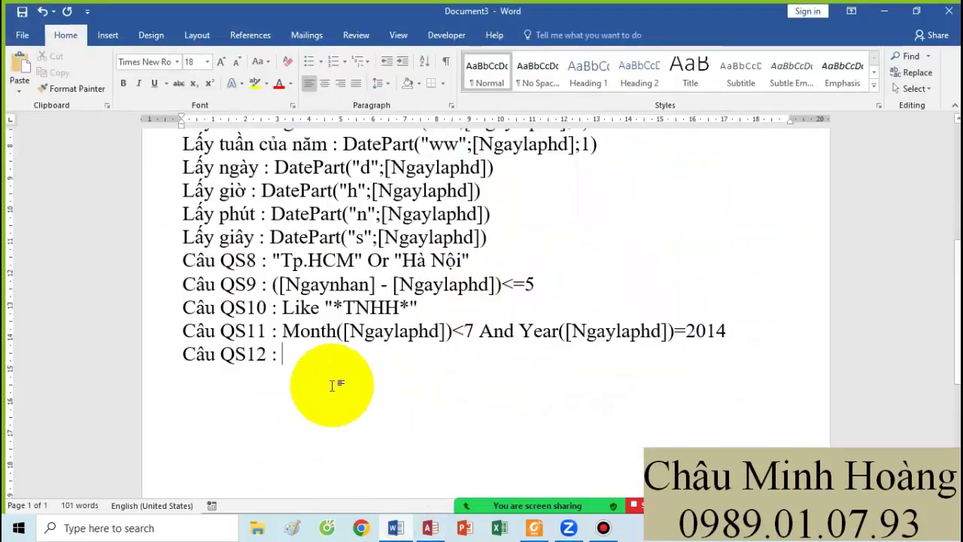
type("hoten: [Holot] & \" \" & [Ten]")
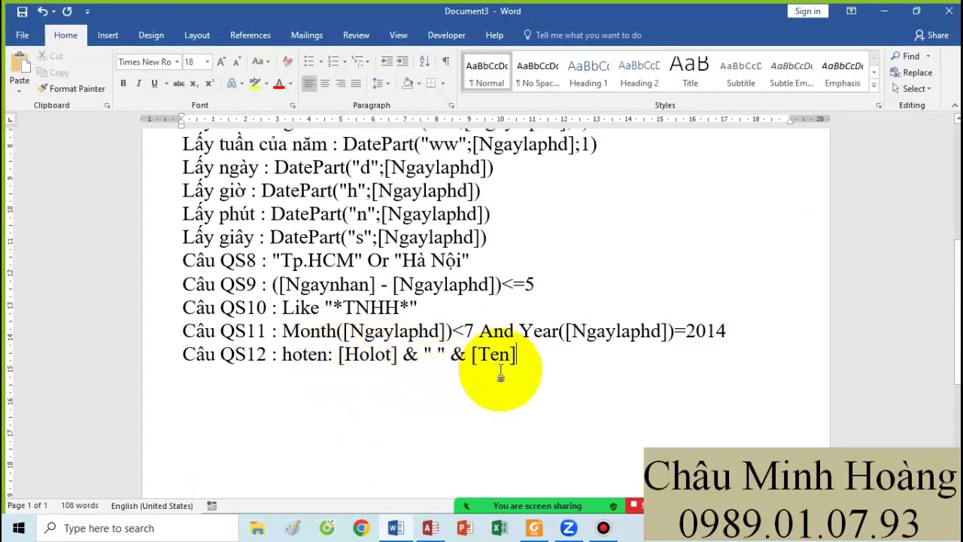
Select the next empty field cell in the Access query, and underline the product name field of QS12 in Foxit Reader
left_click(440, 527)
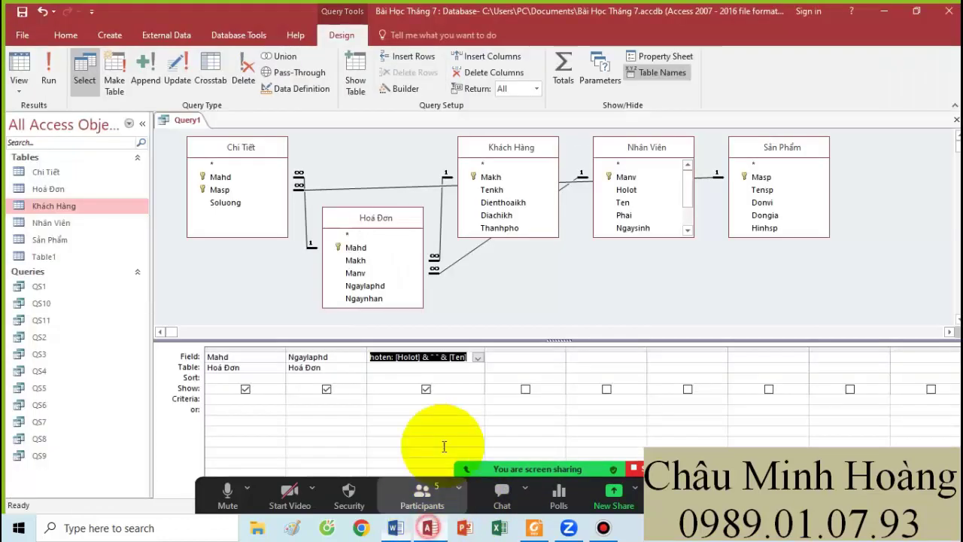
left_click(500, 355)
left_click(534, 527)
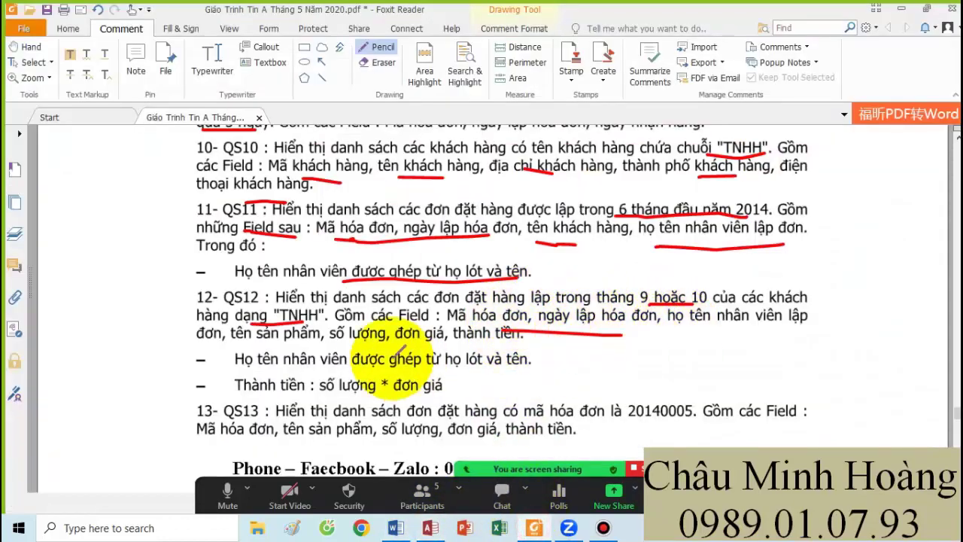
left_click_drag(257, 340, 386, 338)
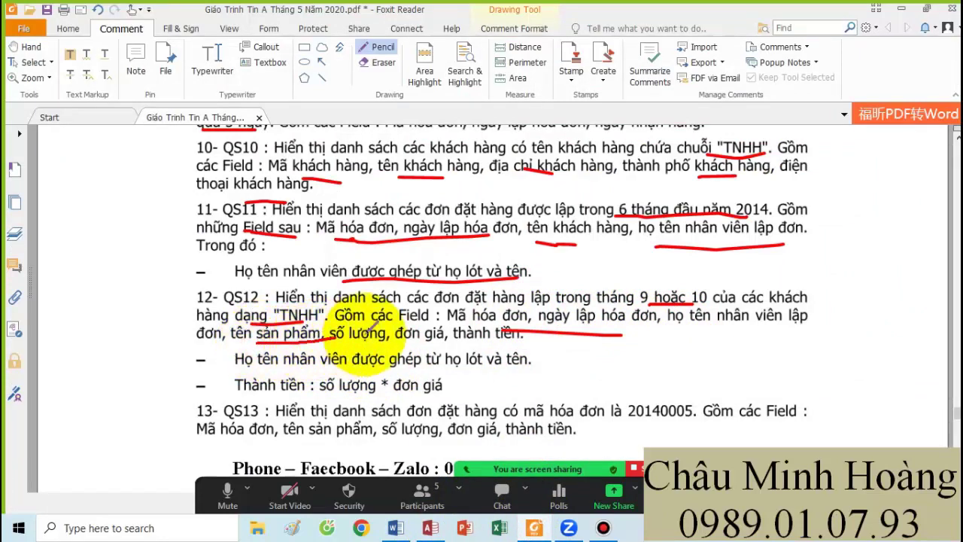
Switch to Access and add Tensp from Sản Phẩm and Soluong from Chi Tiết to the query
left_click(431, 529)
double_click(767, 190)
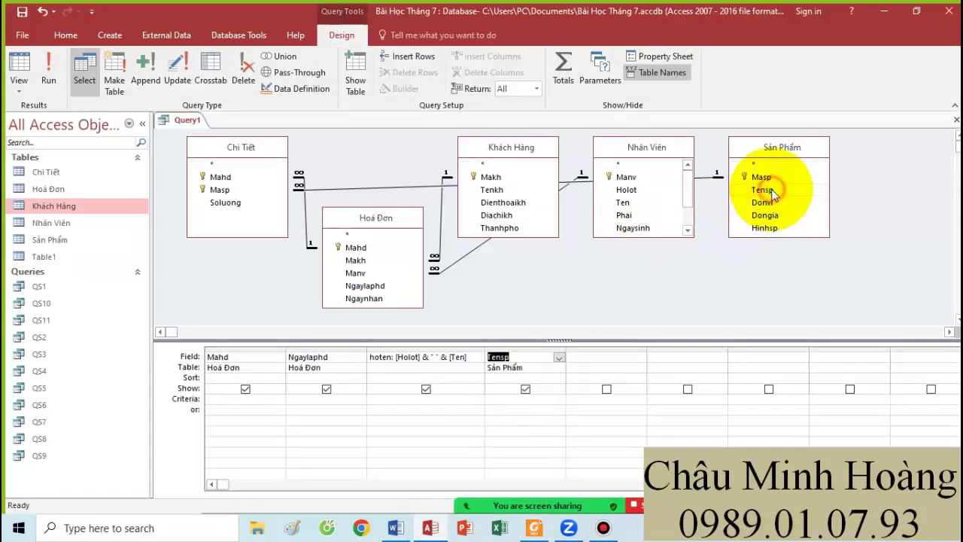
double_click(215, 203)
Move the Chi Tiết, Sản Phẩm and Nhân Viên tables lower in the query diagram, level with Hoá Đơn
left_click_drag(254, 147, 252, 204)
left_click_drag(819, 151, 824, 212)
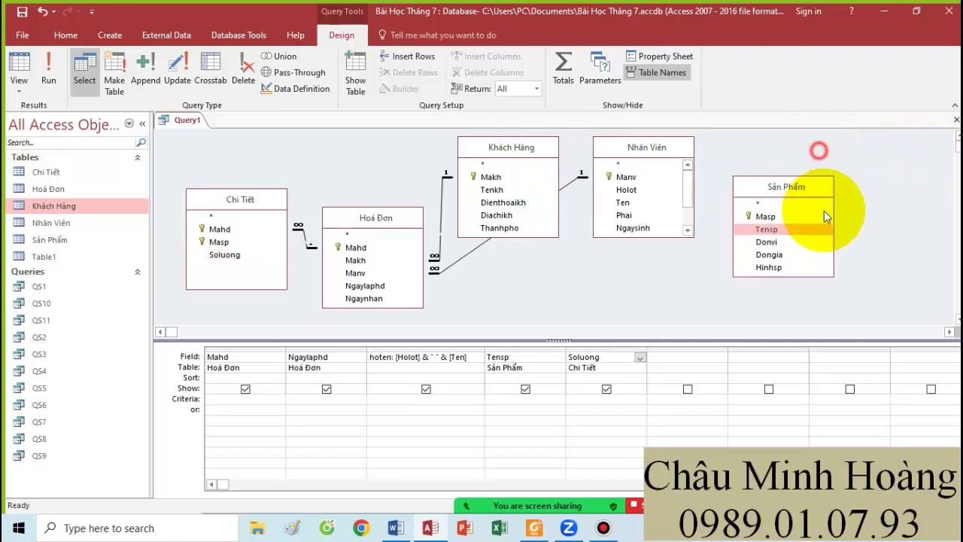
left_click_drag(684, 153, 679, 206)
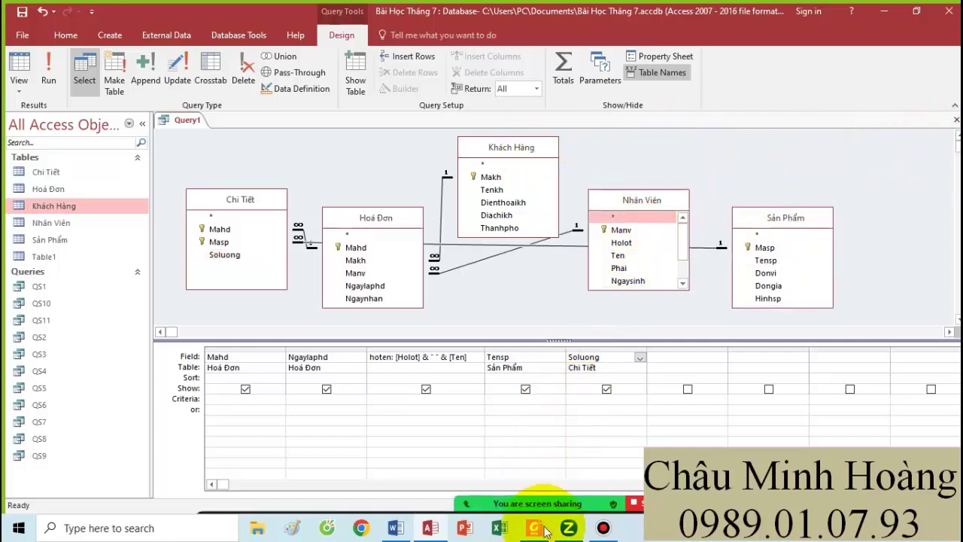
Check the unit price field of QS12 in Foxit Reader and add Dongia from Sản Phẩm to the Access query
left_click(542, 528)
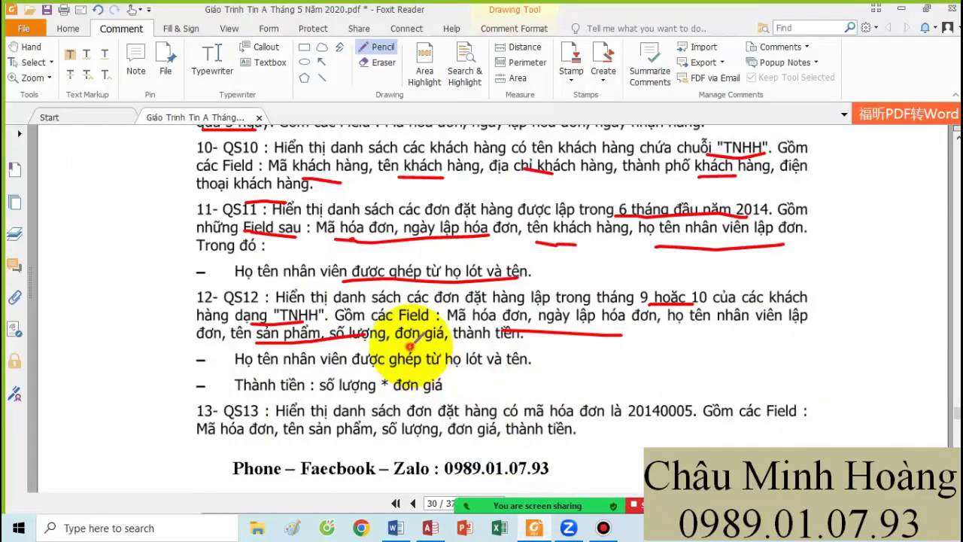
left_click(431, 526)
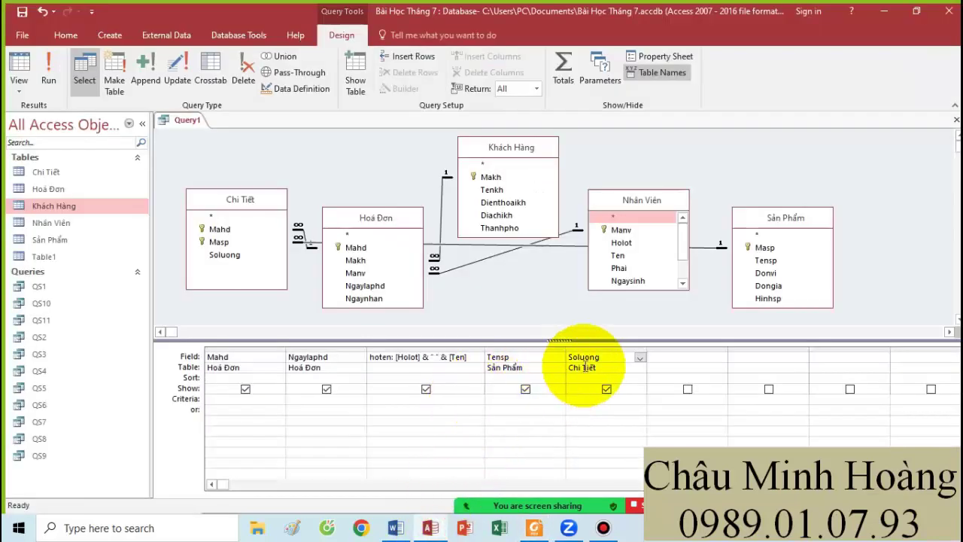
left_click_drag(768, 285, 743, 360)
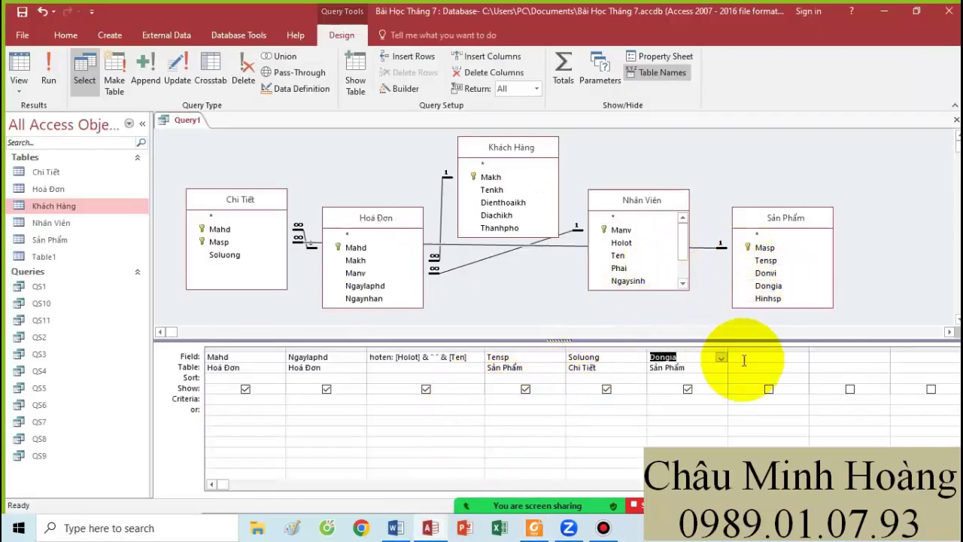
Underline the Thành tiền formula of QS12 in Foxit Reader, and write thanhtien : [Soluong] * [Dongia] for the next empty Access query field
left_click(534, 528)
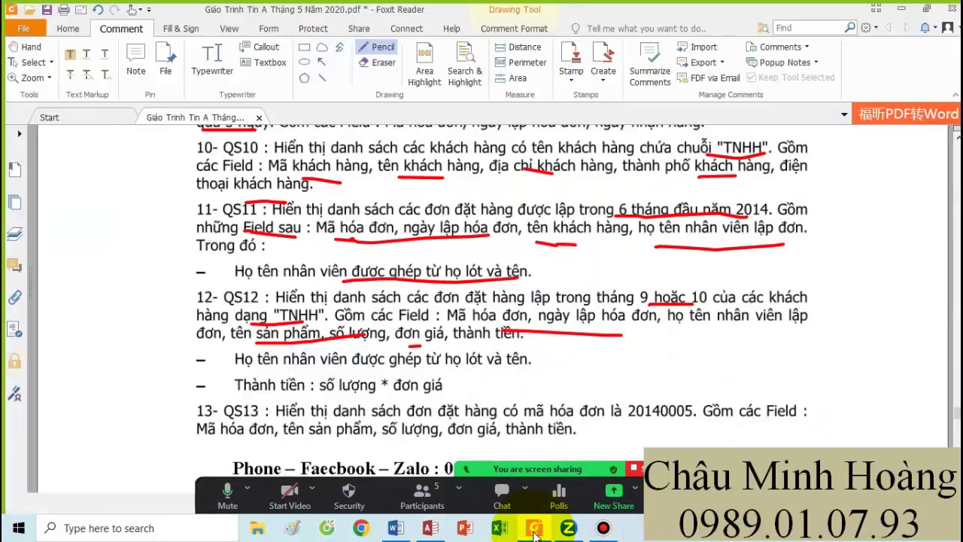
left_click_drag(323, 397, 434, 388)
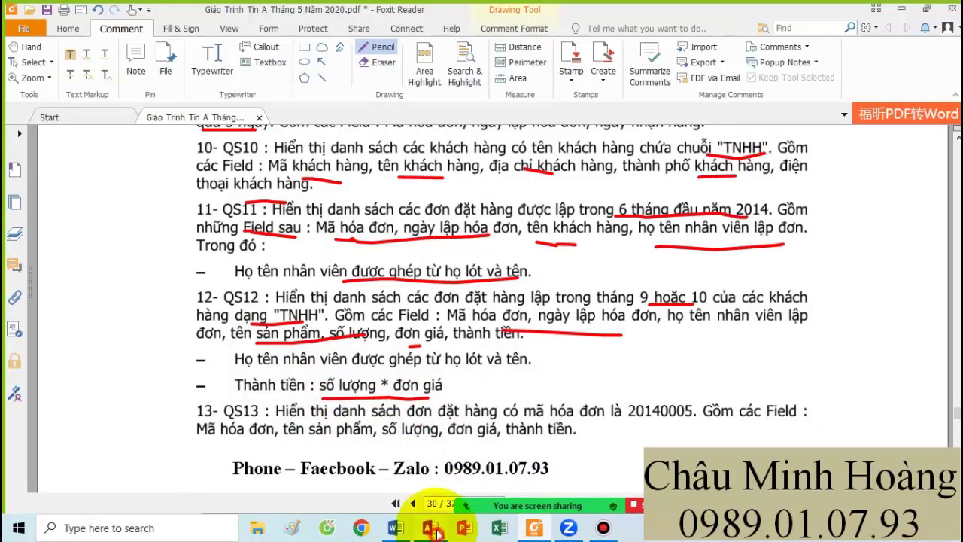
left_click(433, 530)
right_click(741, 356)
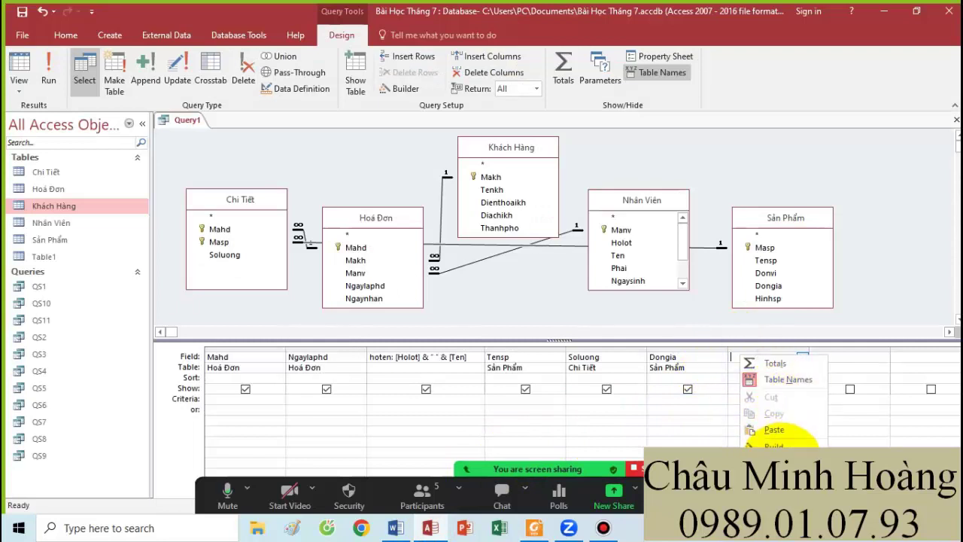
left_click(784, 461)
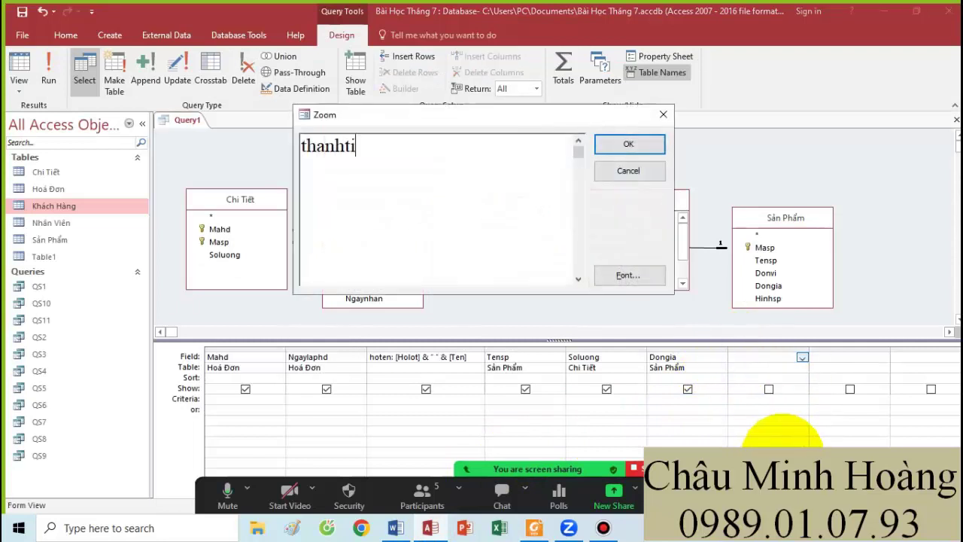
type("thanhtien : ơ")
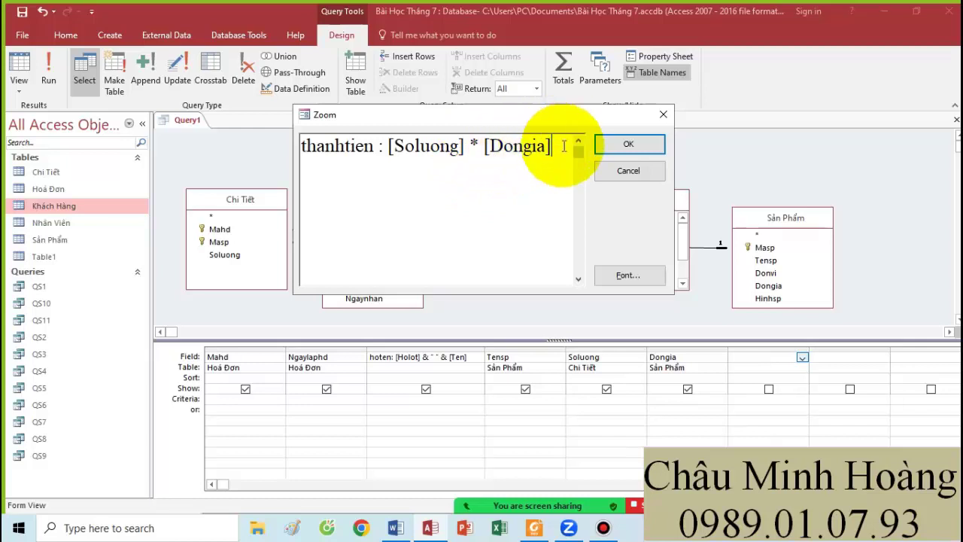
Copy the whole thanhtien expression
left_click_drag(563, 145, 295, 146)
key("ctrl+c")
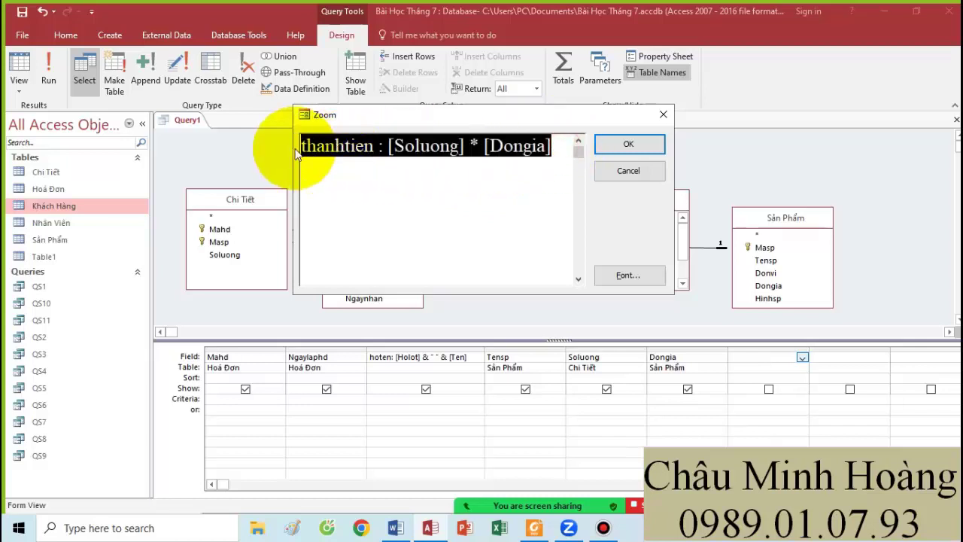
Accept the calculated field thanhtien : [Soluong] * [Dongia], run the query and return to its design
left_click(625, 143)
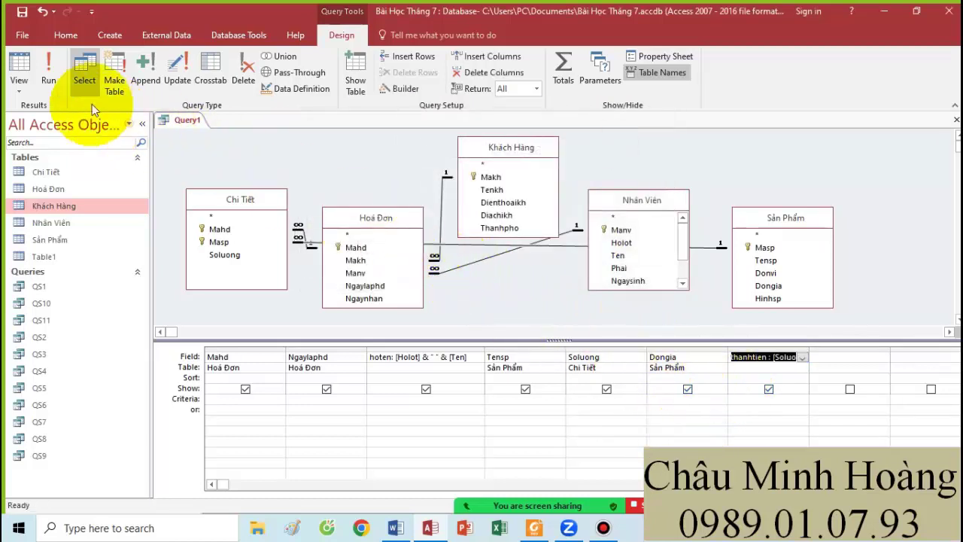
left_click(46, 75)
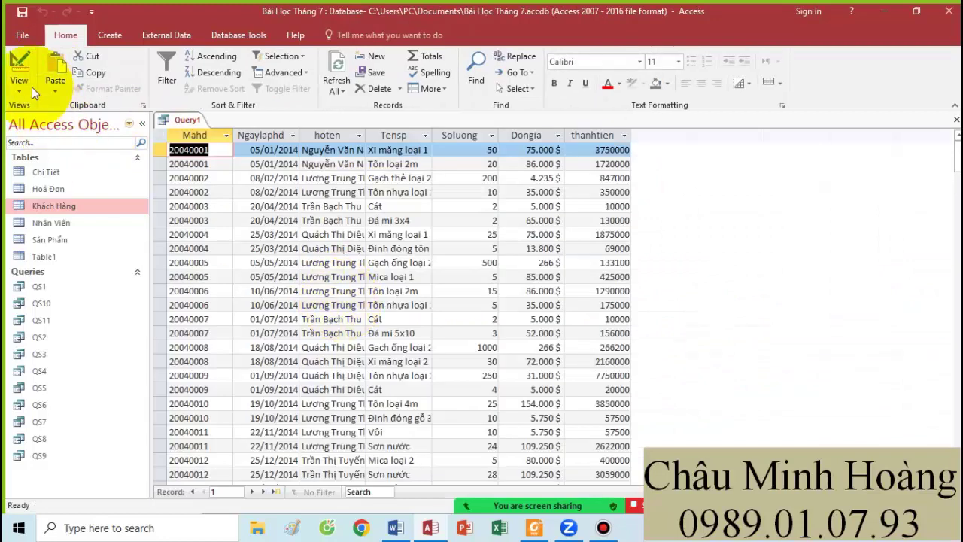
left_click(20, 69)
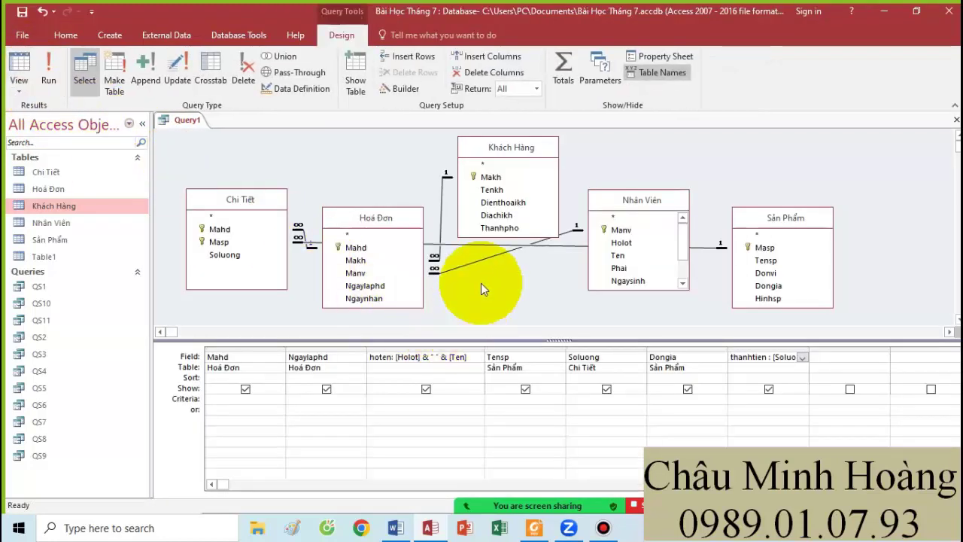
Remove the Khách Hàng table from the query design
left_click(494, 152)
key("Delete")
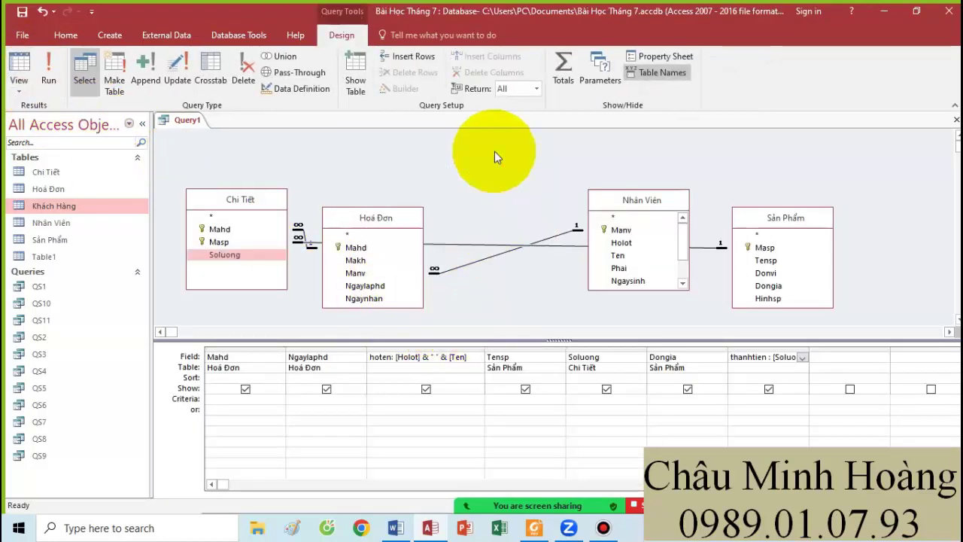
Switch to Word and paste the copied thanhtien expression on a new line below Câu QS12
left_click(396, 527)
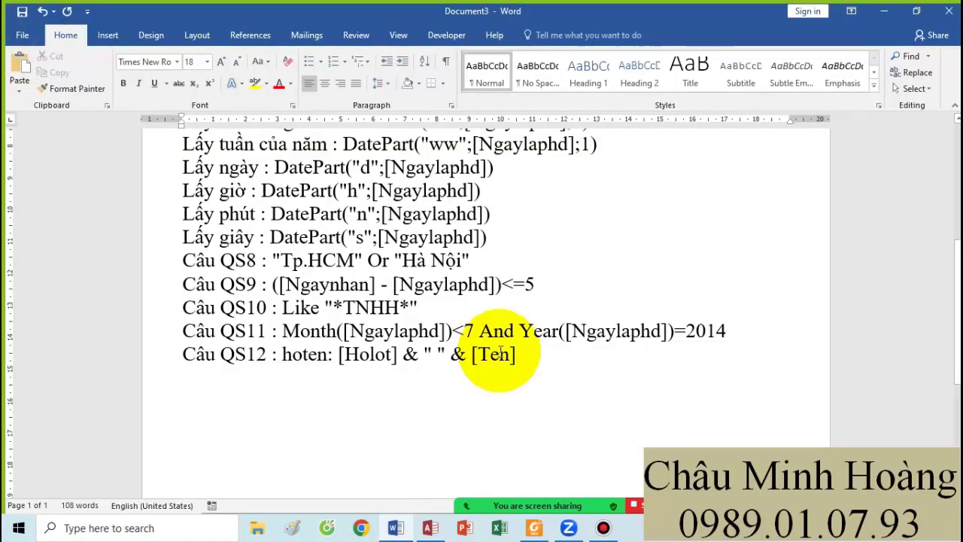
key("Return")
key("ctrl+v")
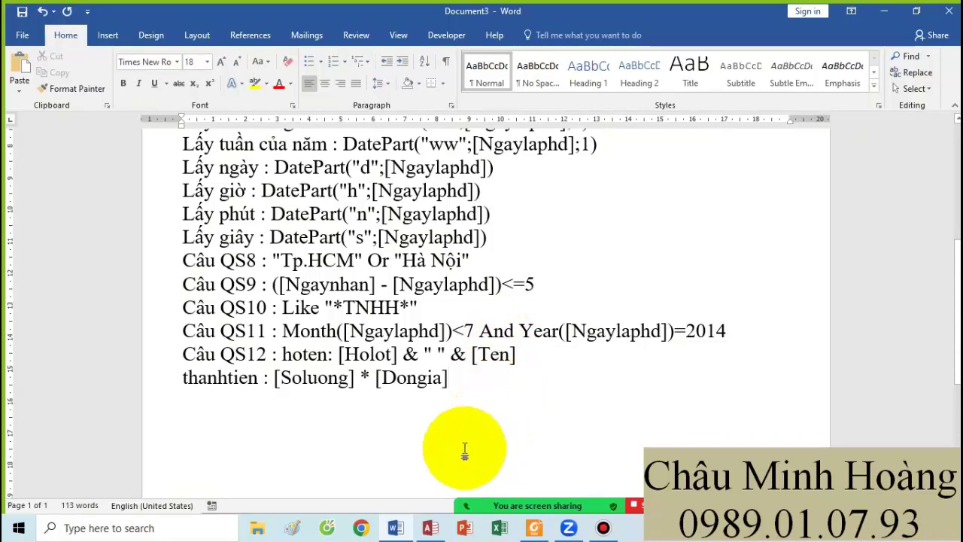
In Access, set the Ngaylaphd criterion to month([Ngaylaphd]) =9 or month([Ngaylaphd]) =10, copy the expression and test-run the query
left_click(431, 528)
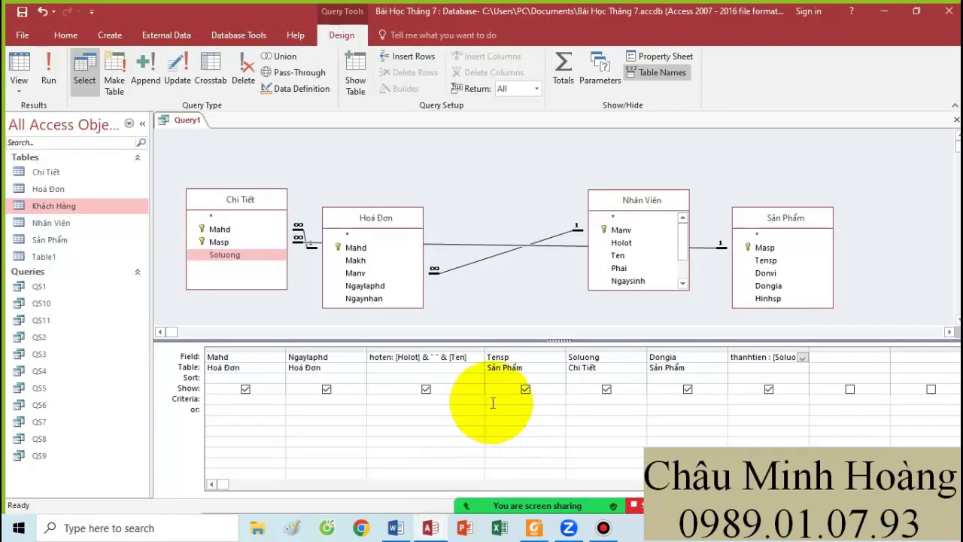
left_click(534, 528)
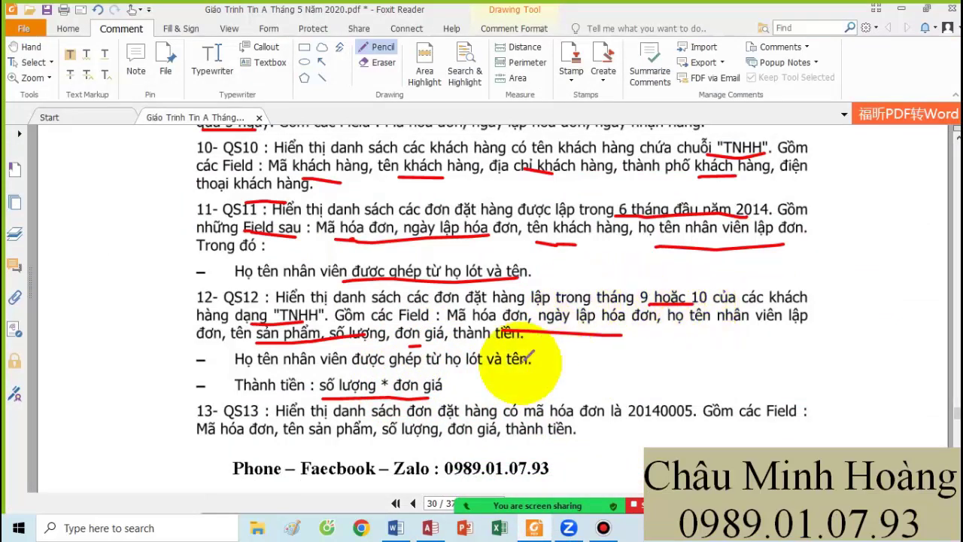
left_click(431, 528)
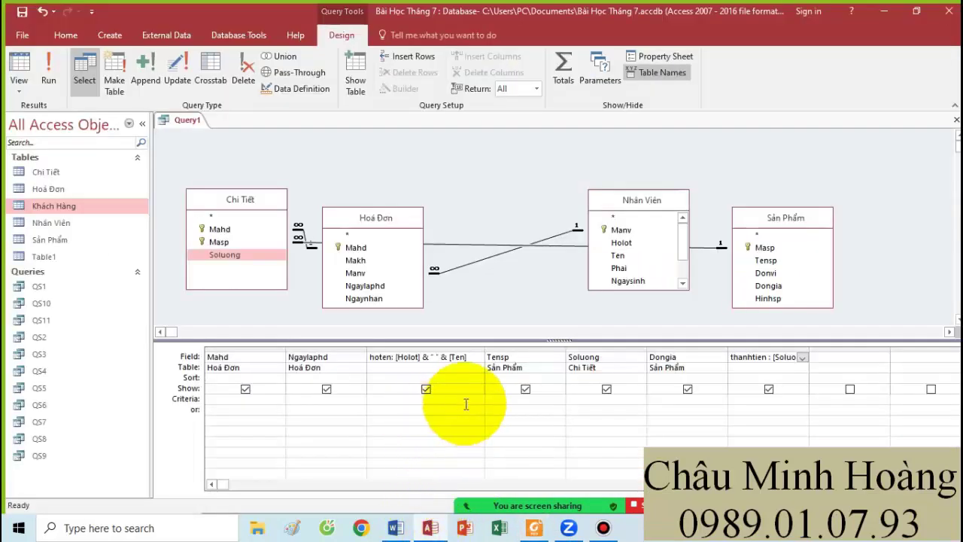
left_click(306, 400)
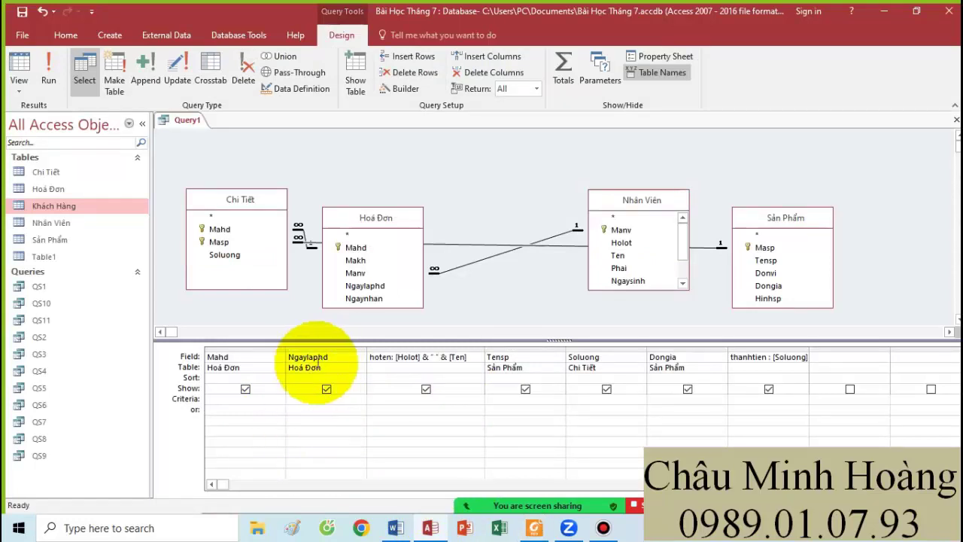
right_click(301, 398)
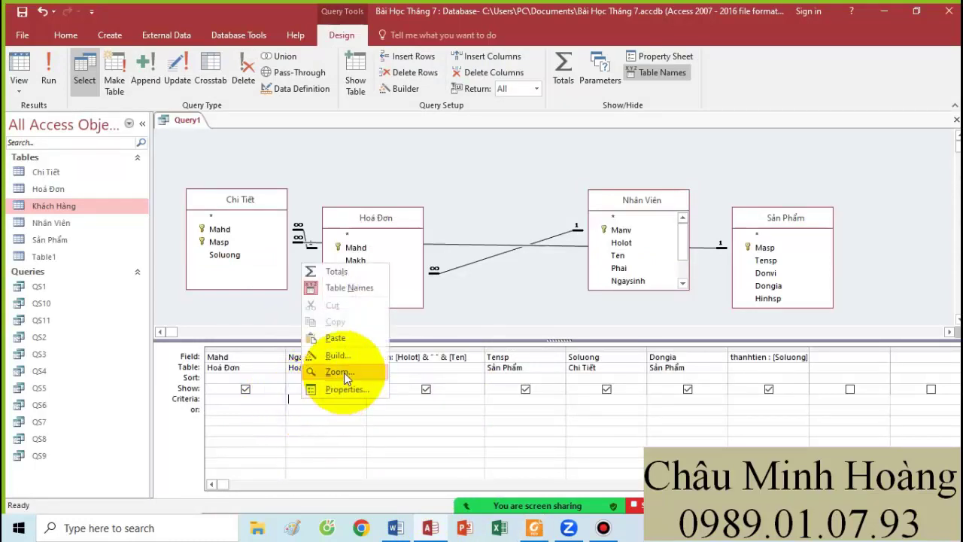
left_click(343, 372)
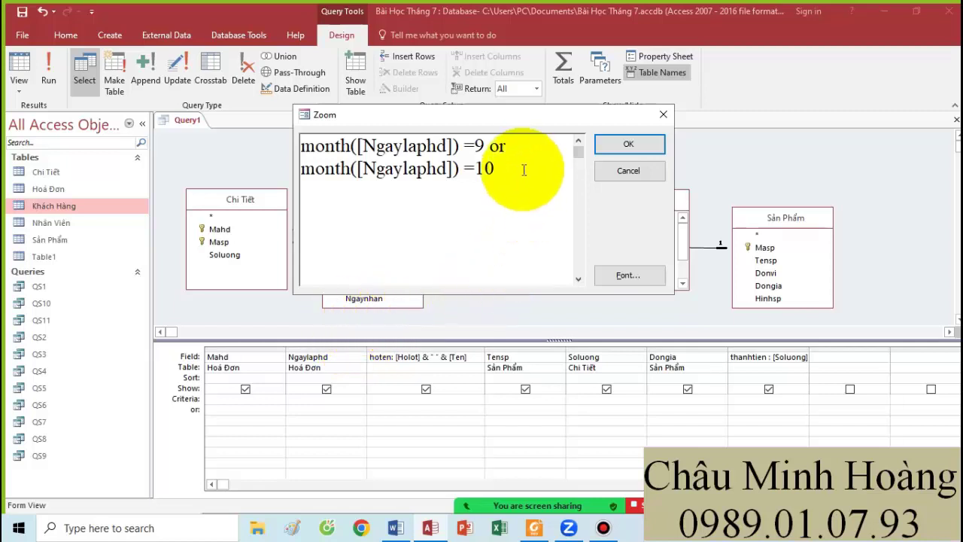
left_click_drag(524, 170, 302, 143)
key("ctrl+c")
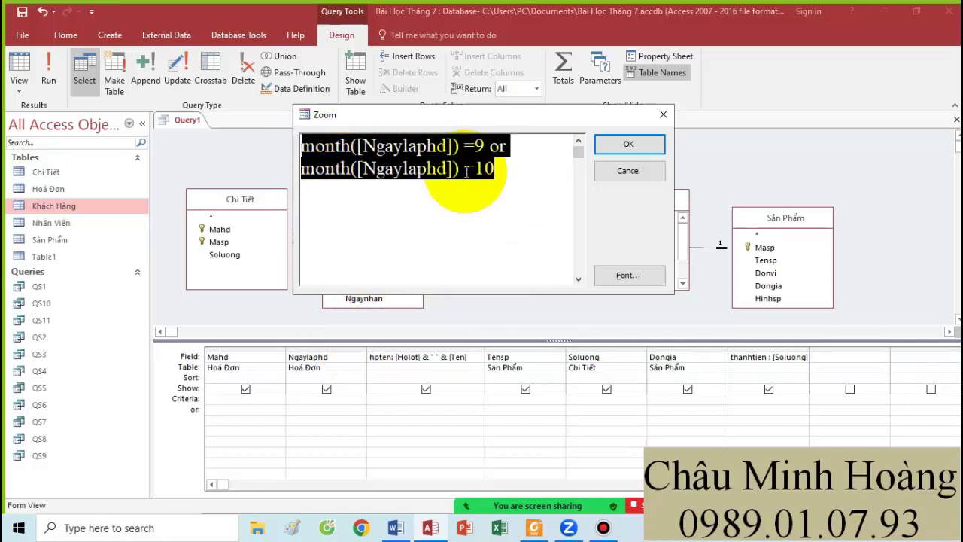
left_click(602, 148)
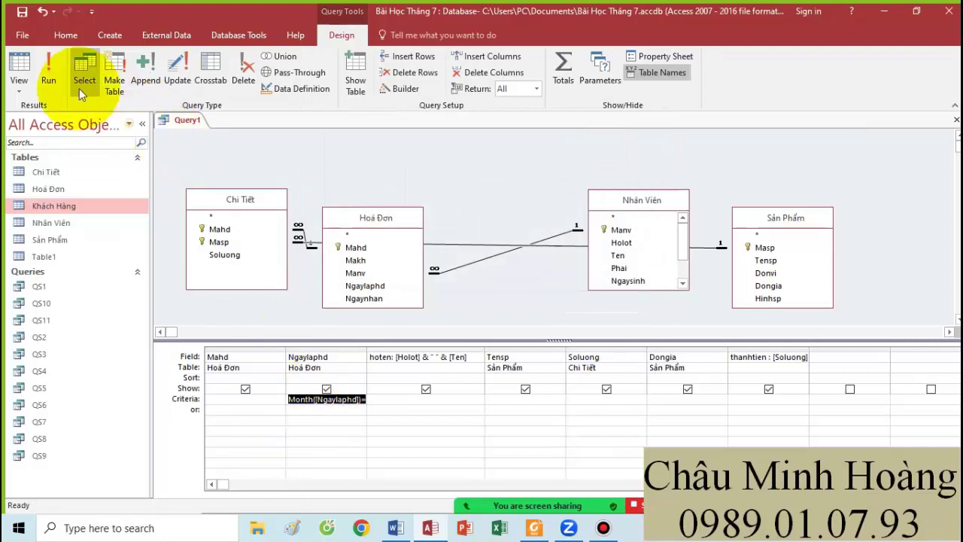
left_click(48, 75)
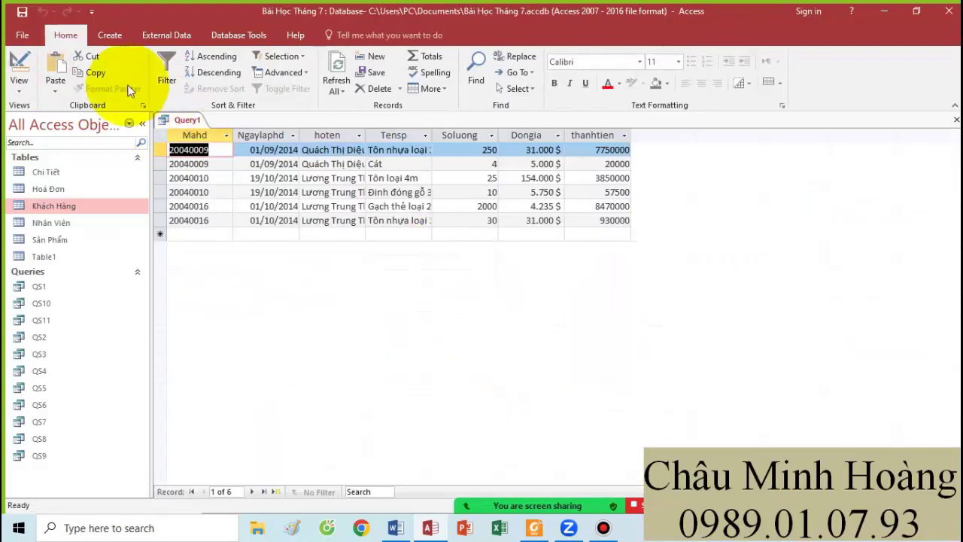
left_click(19, 73)
Switch to Word and paste the copied month criterion on a new line below the thanhtien expression
left_click(395, 525)
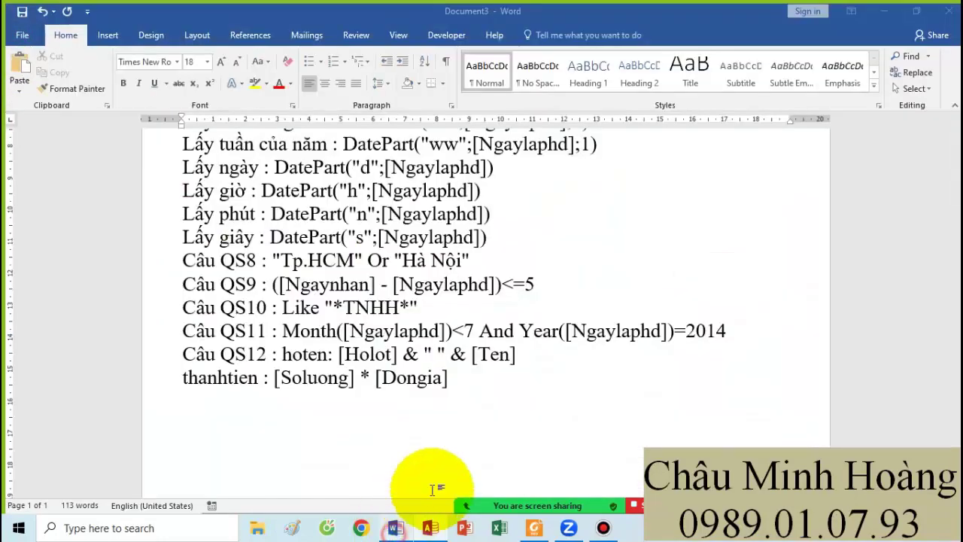
key("ctrl+v")
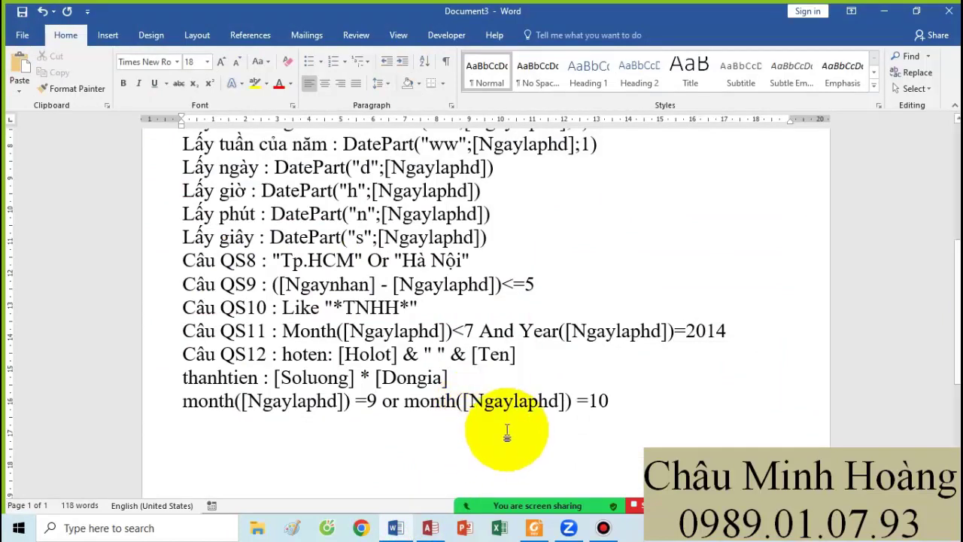
Copy the Ngaylaphd criterion Month([Ngaylaphd])=9 Or Month([Ngaylaphd])=10 from Access, replace the last Word line with it and start a new line
left_click(443, 532)
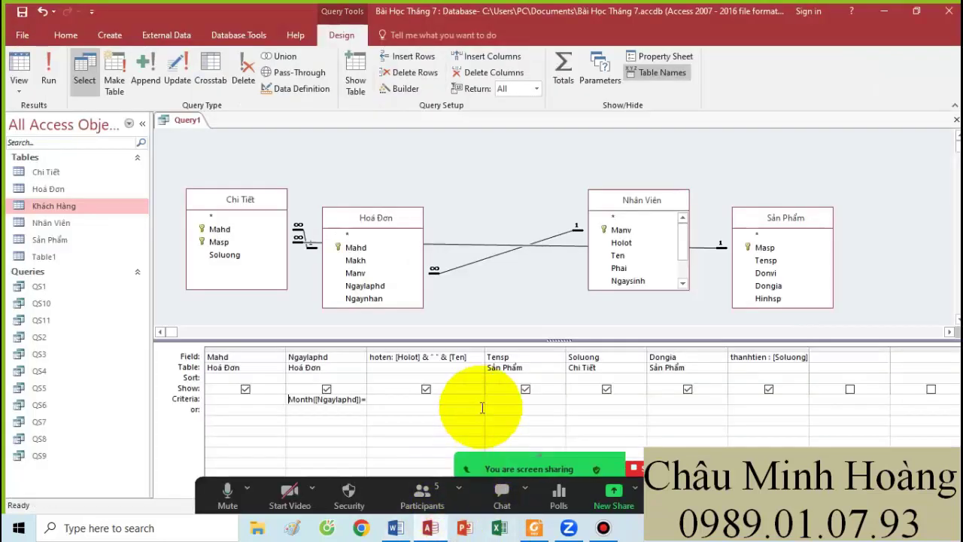
right_click(346, 402)
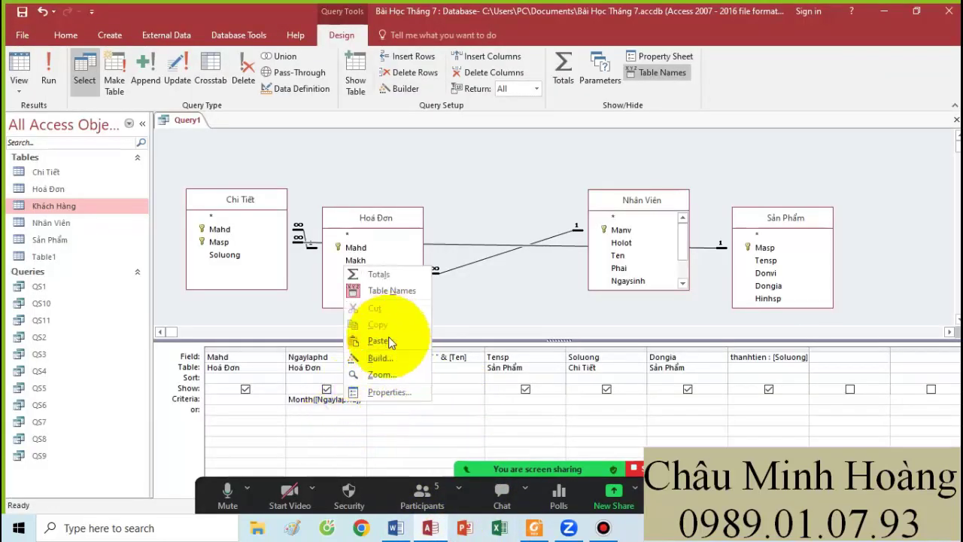
left_click(384, 376)
key("ctrl+c")
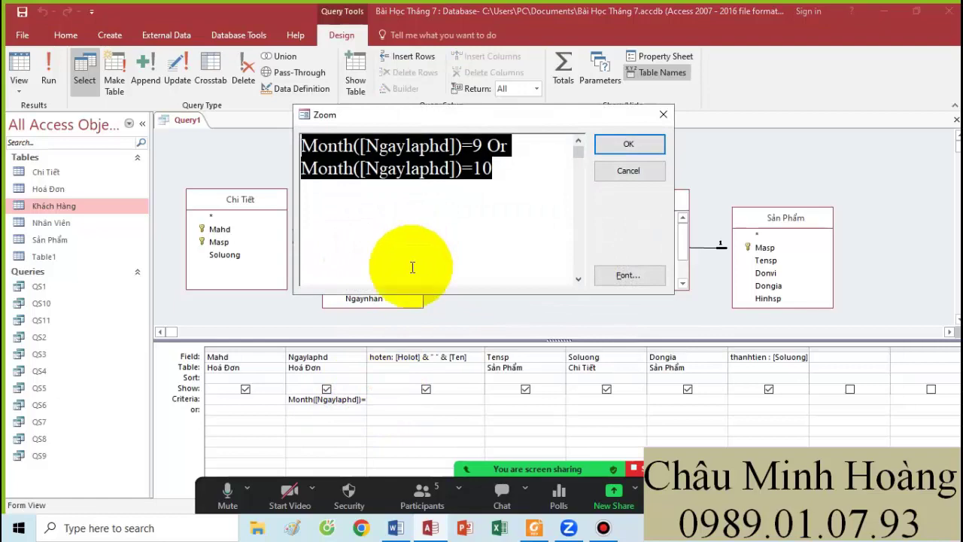
left_click(395, 528)
left_click_drag(632, 399, 187, 400)
right_click(186, 400)
left_click(218, 263)
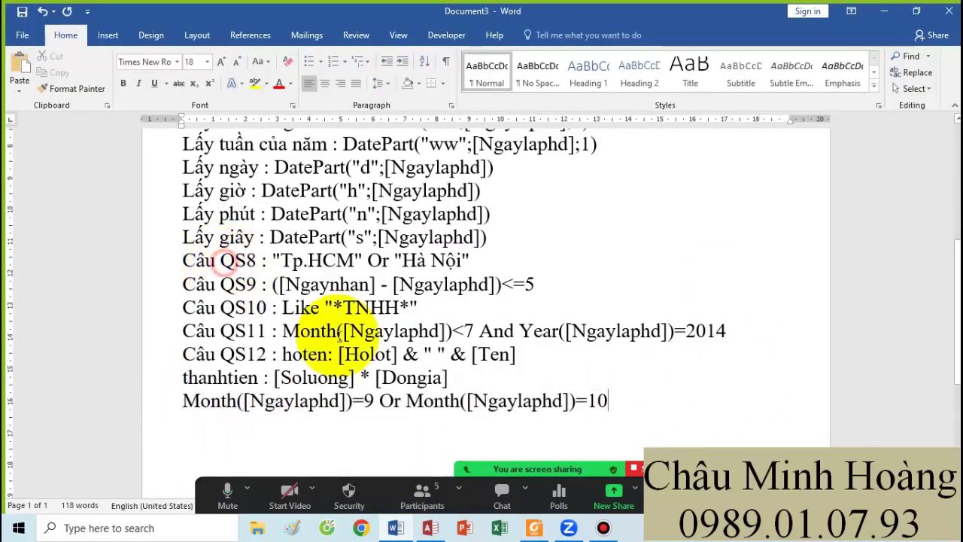
key("Return")
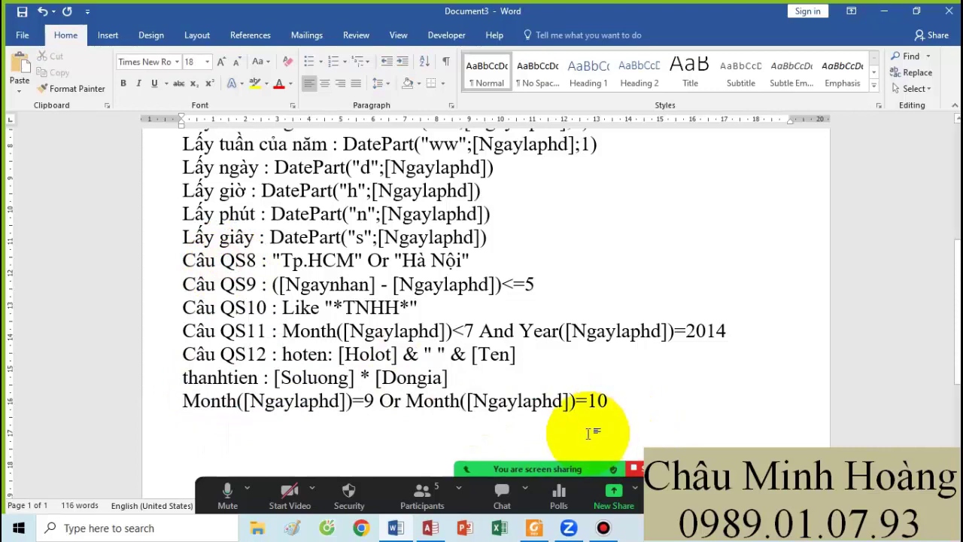
Switch back to Access, accept the Ngaylaphd criterion, run the query and return to its design
left_click(434, 528)
left_click(645, 144)
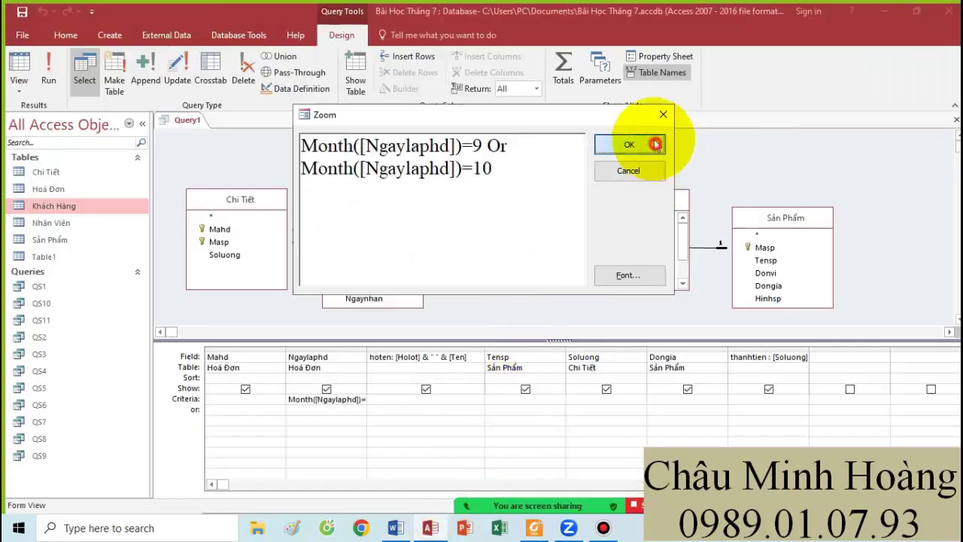
left_click(49, 68)
left_click(34, 62)
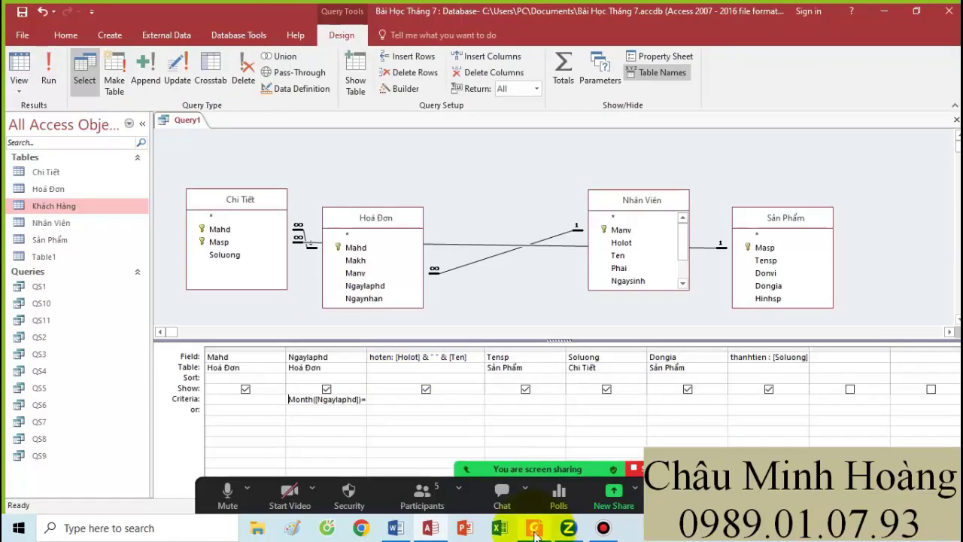
Check the QS12 requirements in the PDF, then restore the Khách Hàng table above Hoá Đơn and Nhân Viên, without the duplicate Hoá Đơn_1
left_click(534, 527)
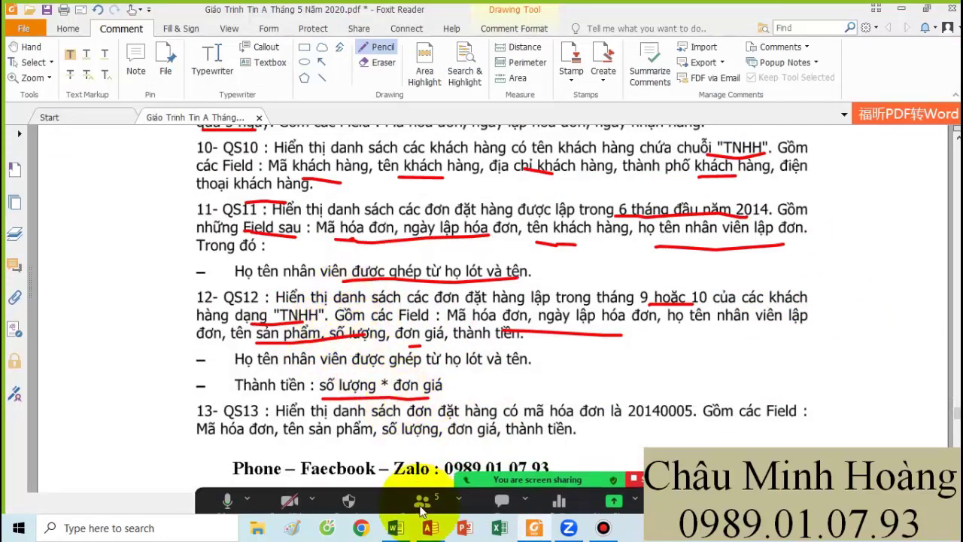
left_click(432, 527)
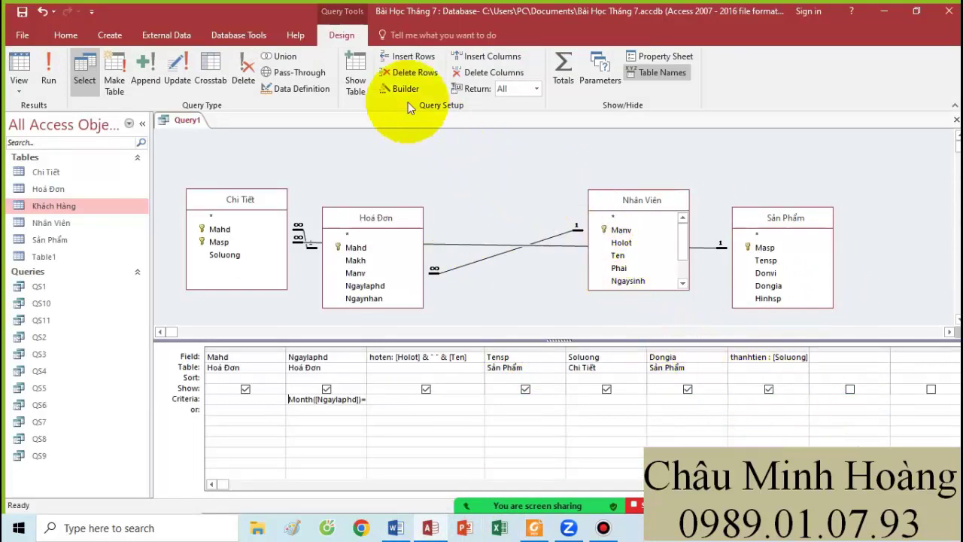
left_click(357, 83)
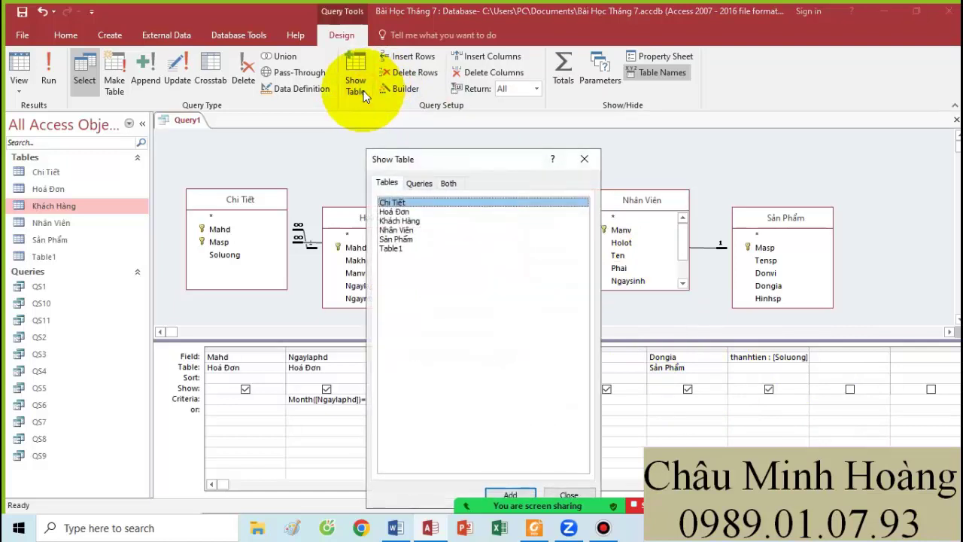
double_click(397, 213)
double_click(400, 220)
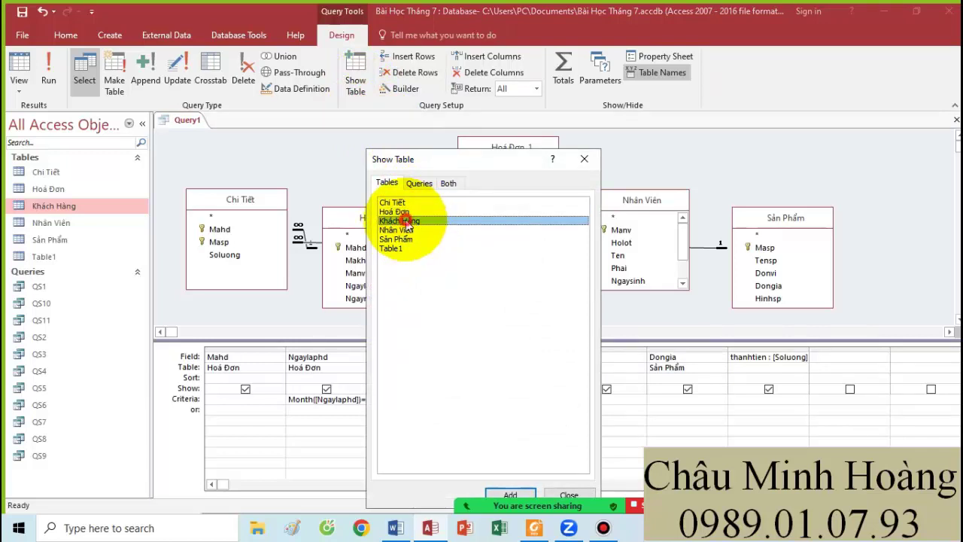
left_click(583, 158)
left_click(546, 151)
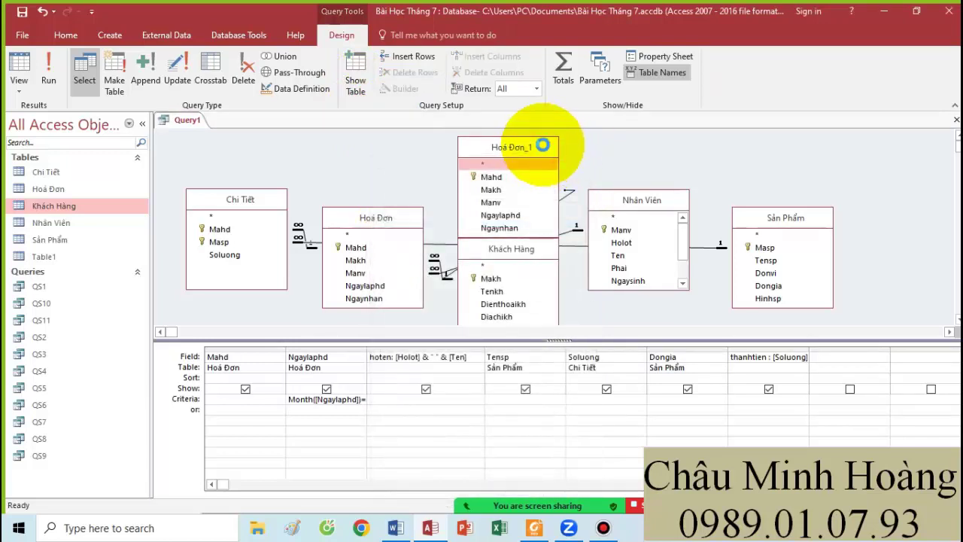
key("Delete")
left_click_drag(507, 248, 499, 160)
Add the Tenkh field to the query with the criterion like "*TNHH*", then run the query and return to its design
double_click(497, 204)
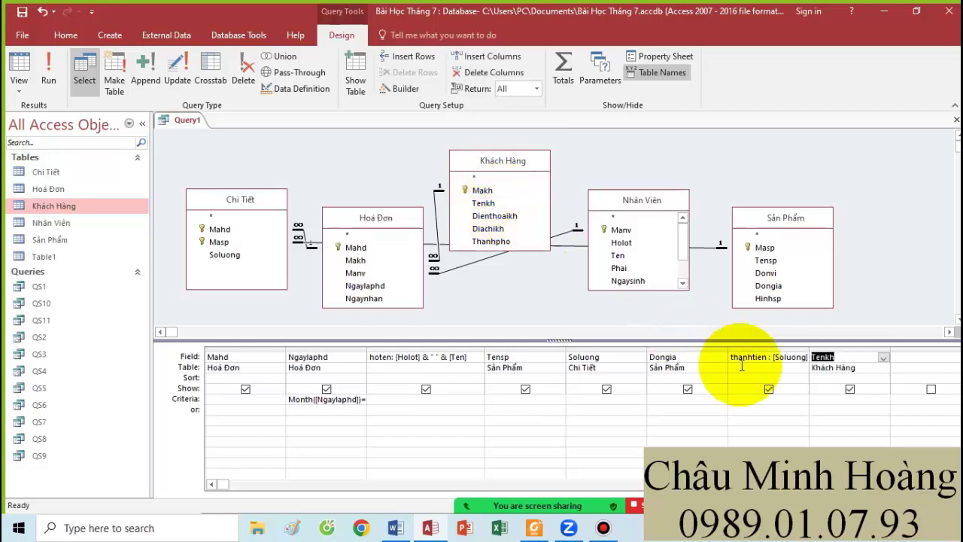
left_click(823, 398)
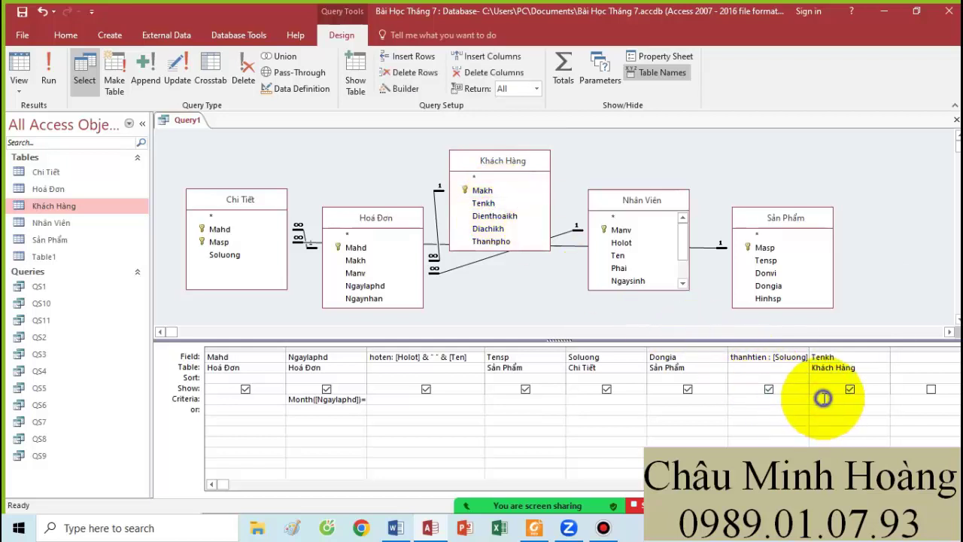
right_click(823, 398)
left_click(847, 370)
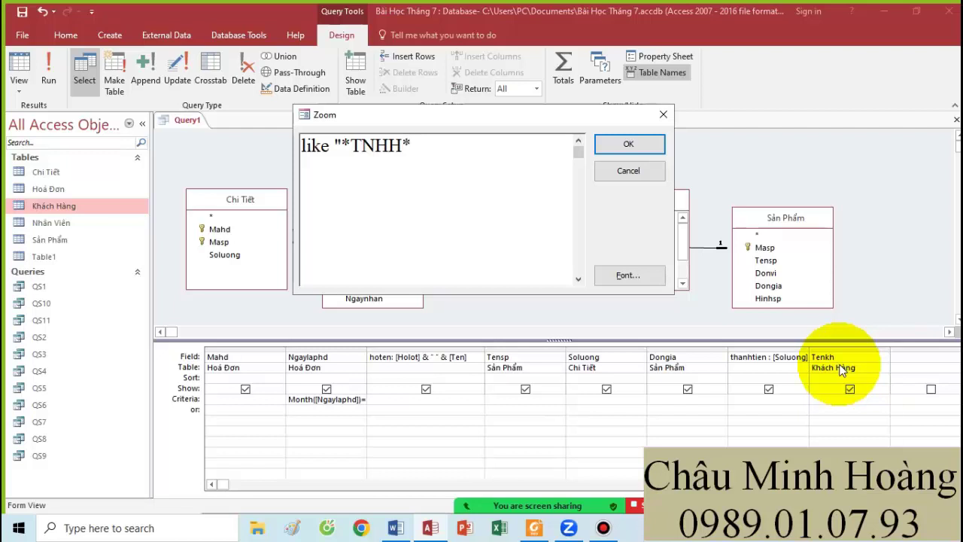
key("Return")
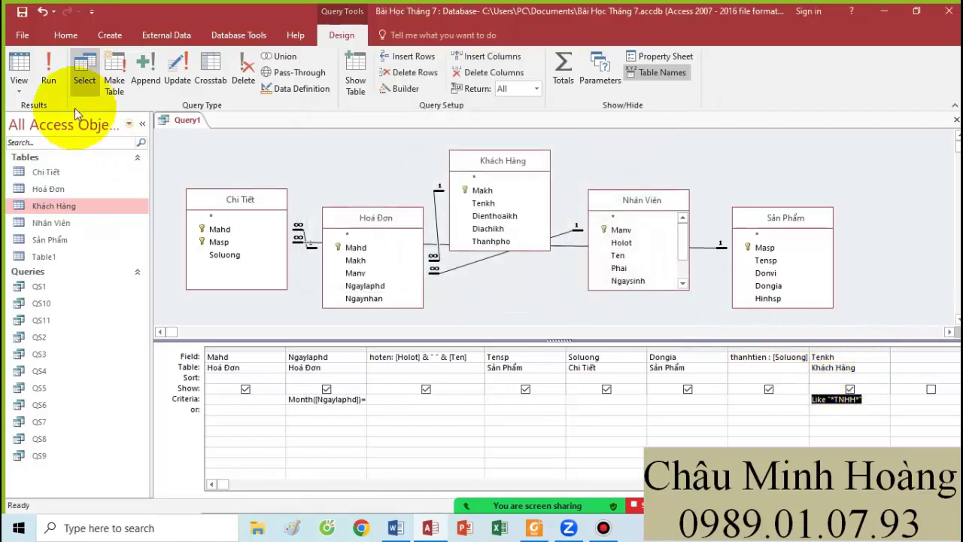
left_click(50, 83)
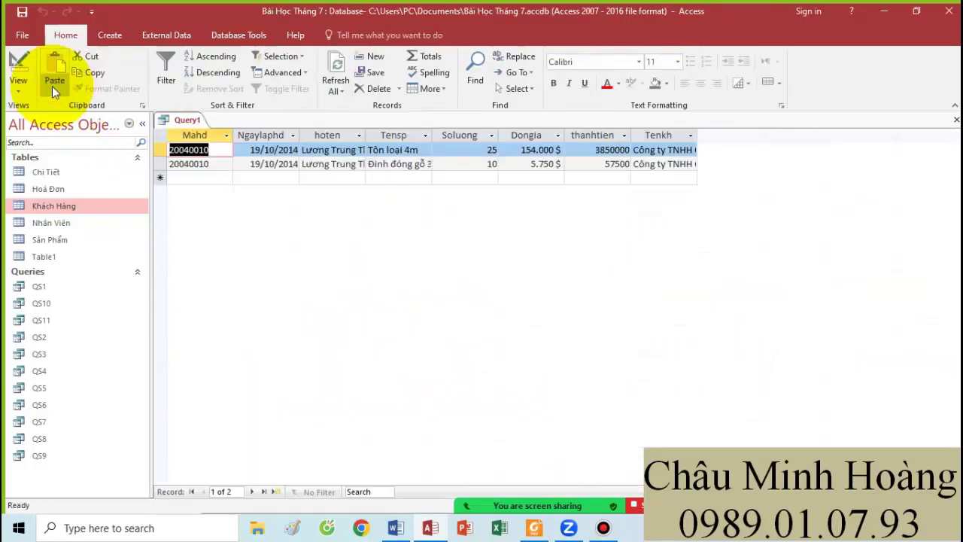
left_click(18, 67)
Copy the Tenkh criterion Like "*TNHH*" from the Access query and paste it on the empty last line of the Word notes
key("F2")
key("ctrl+c")
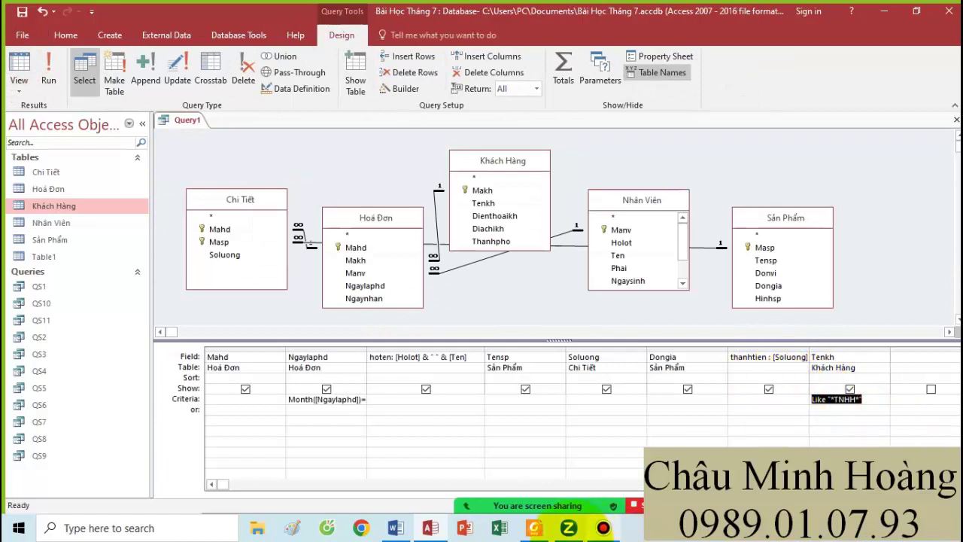
left_click(395, 528)
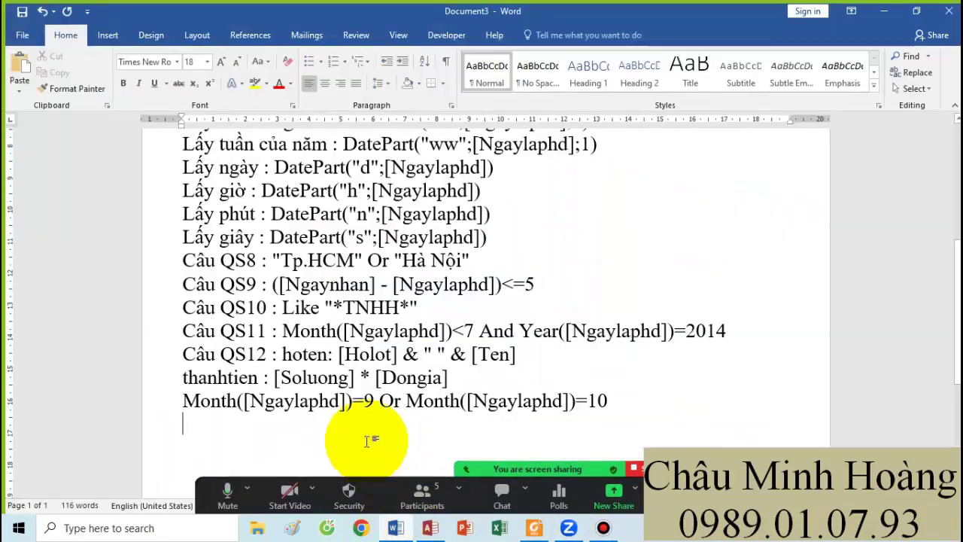
key("ctrl+v")
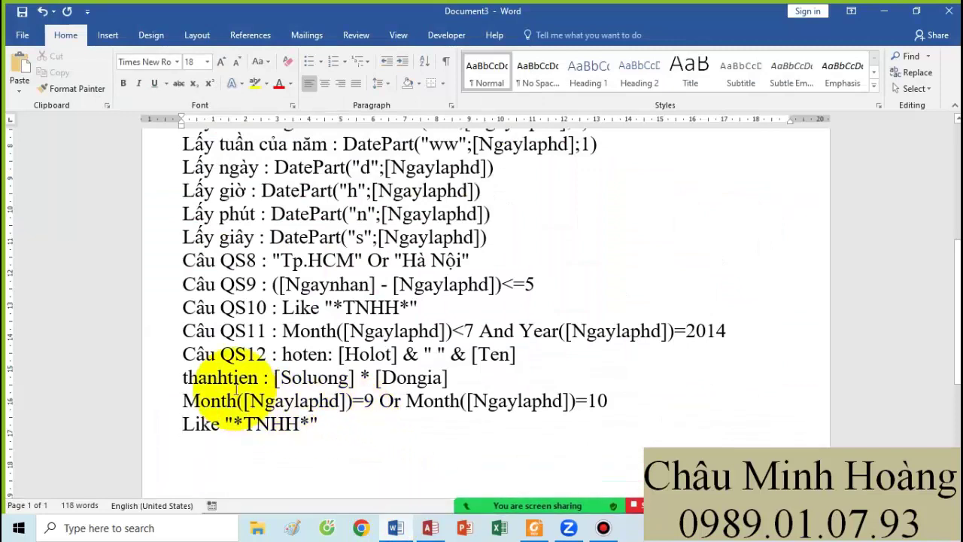
Append the note "( tắt show trường Tenkh)" after the pasted Like "*TNHH*" criterion in Word
type("( tắt show")
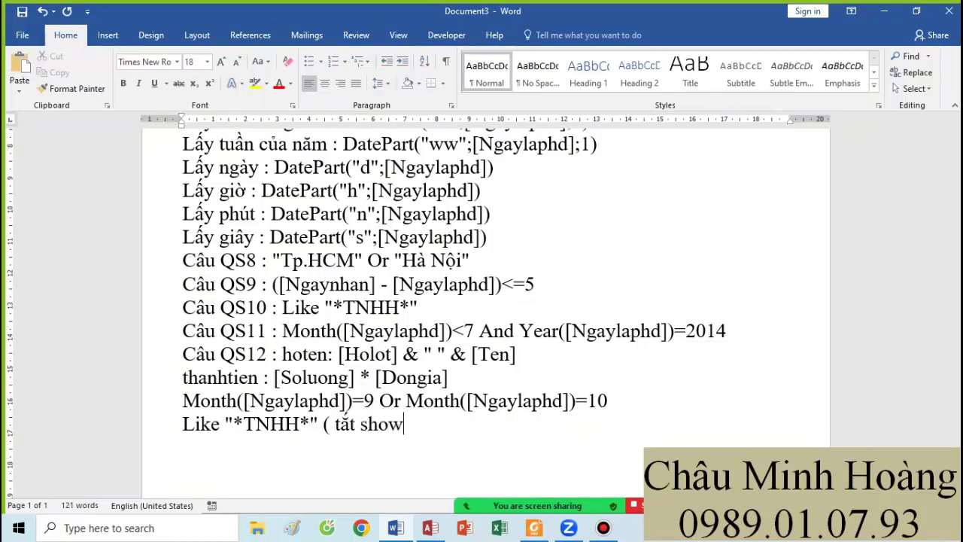
key("BackSpace")
key("BackSpace")
type("trươn")
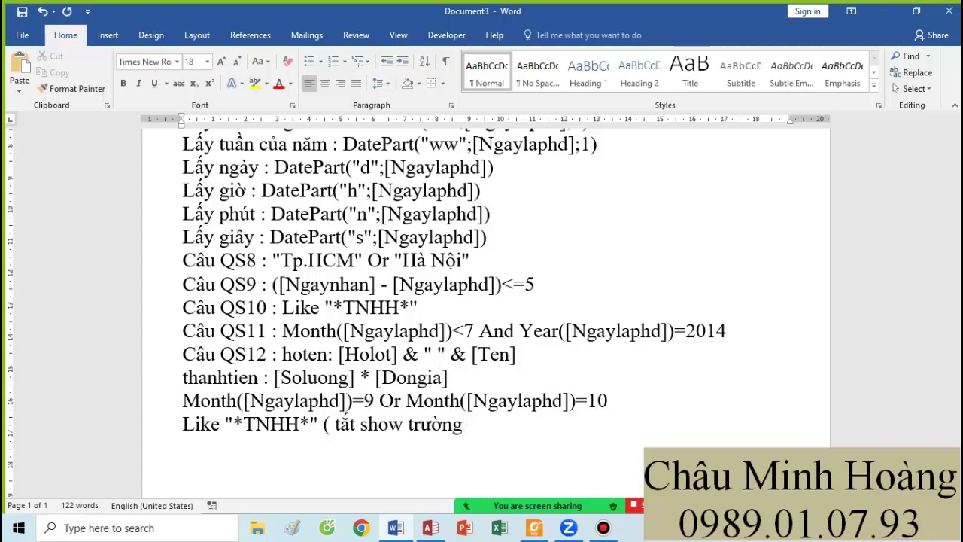
type("Ten")
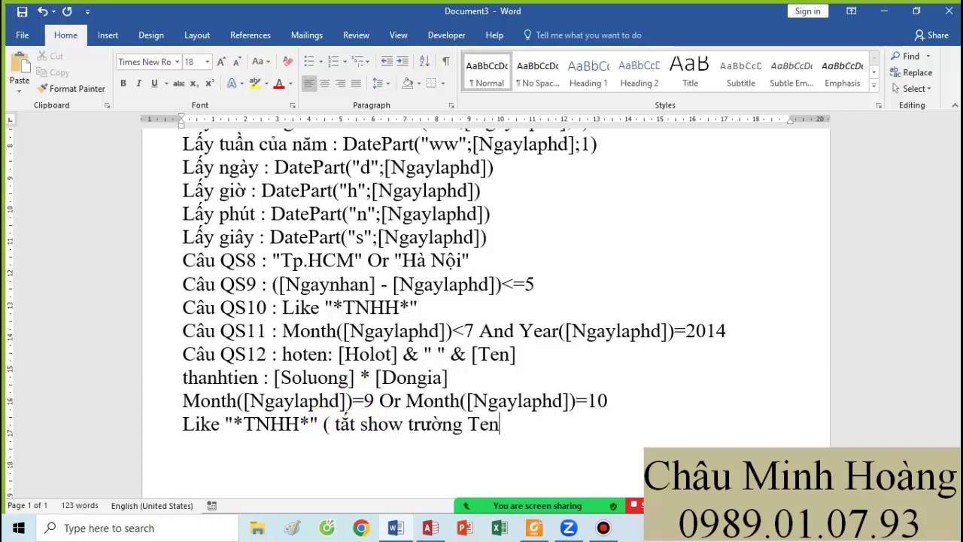
type("KDF")
key("BackSpace")
key("BackSpace")
key("BackSpace")
type("kh)")
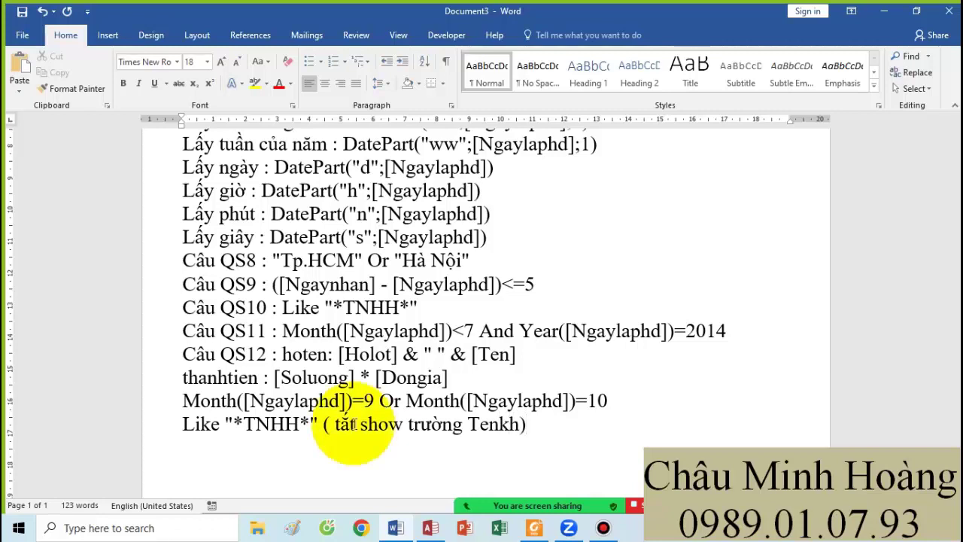
Check QS12 in the PDF, hide the Tenkh field from the Access query's output, run it and return to its design
left_click(535, 528)
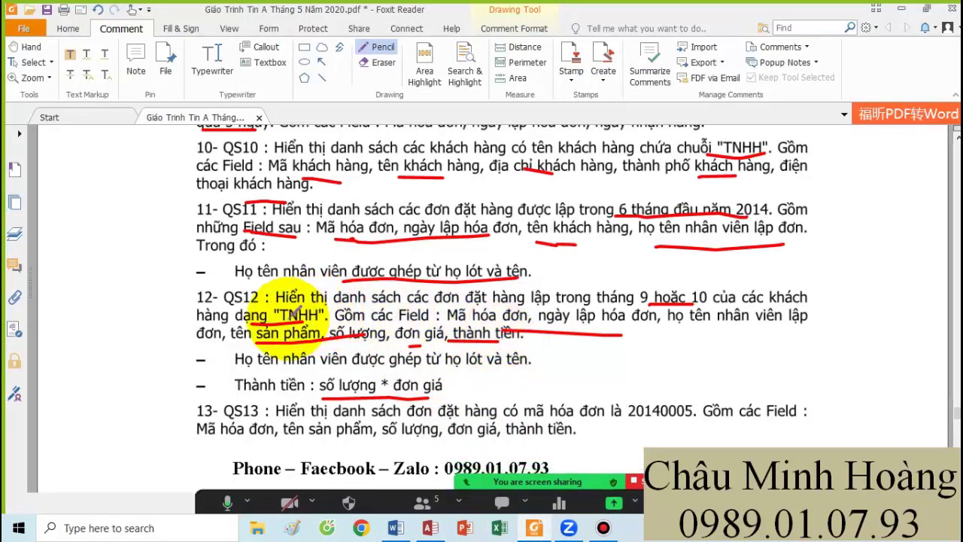
left_click(430, 528)
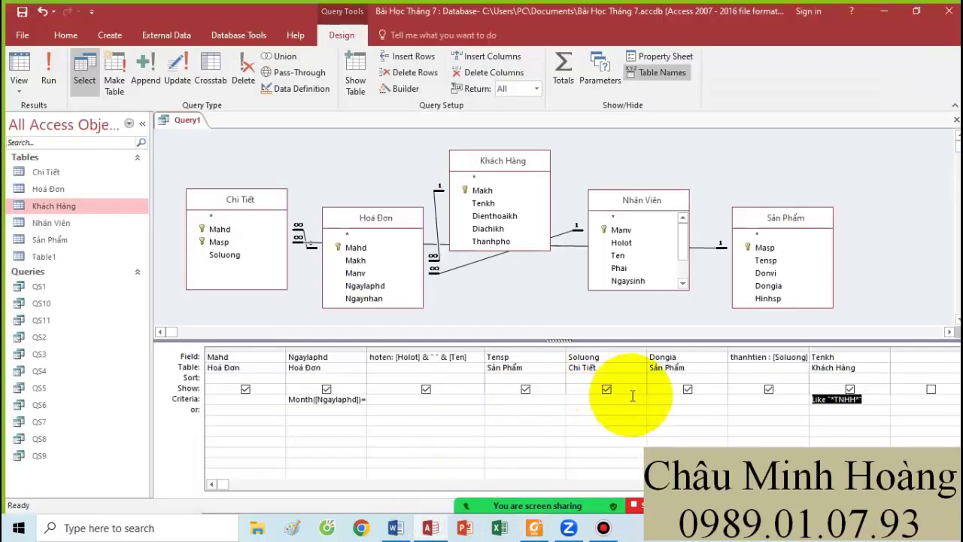
left_click(849, 388)
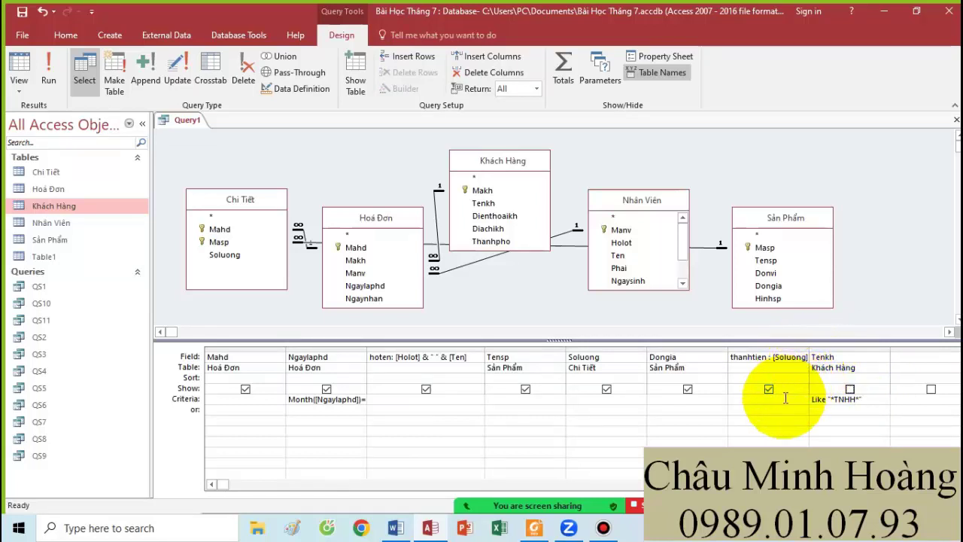
left_click(48, 75)
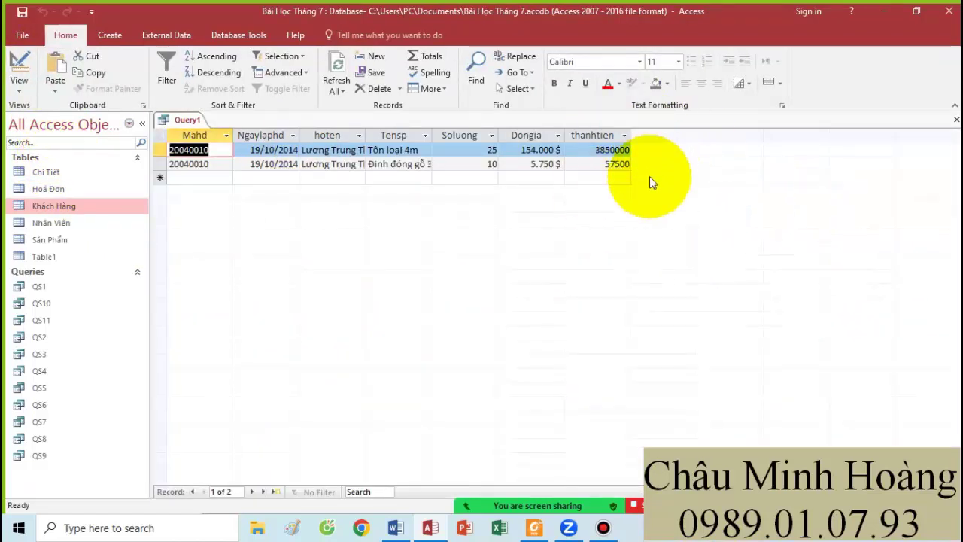
left_click(32, 61)
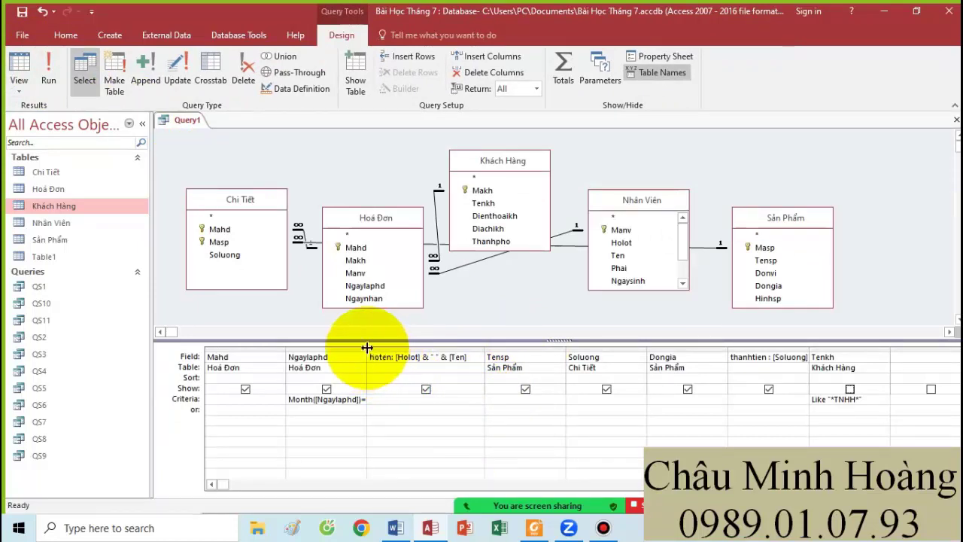
Fit the Ngaylaphd column to its full criterion and narrow the Mahd, hoten and Dongia columns in the query grid
double_click(367, 347)
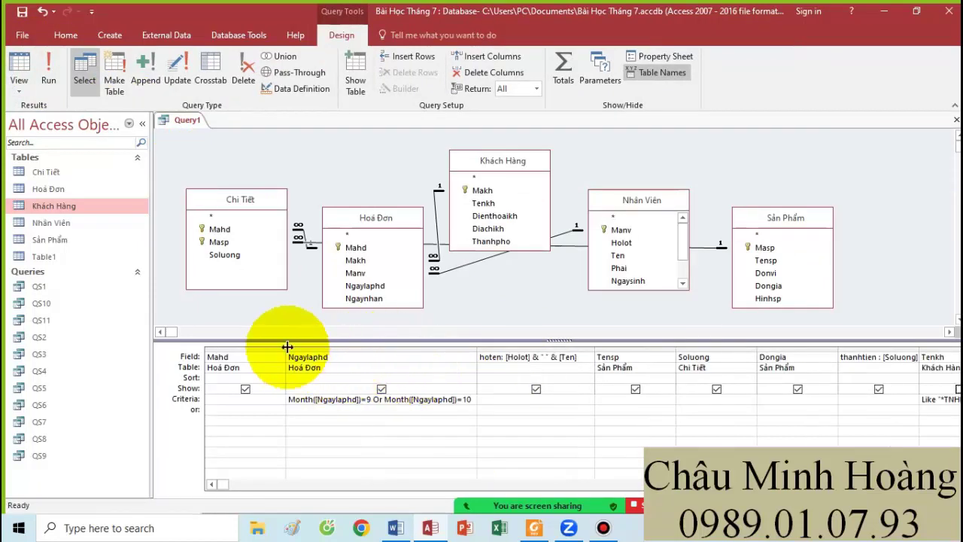
left_click_drag(286, 347, 251, 350)
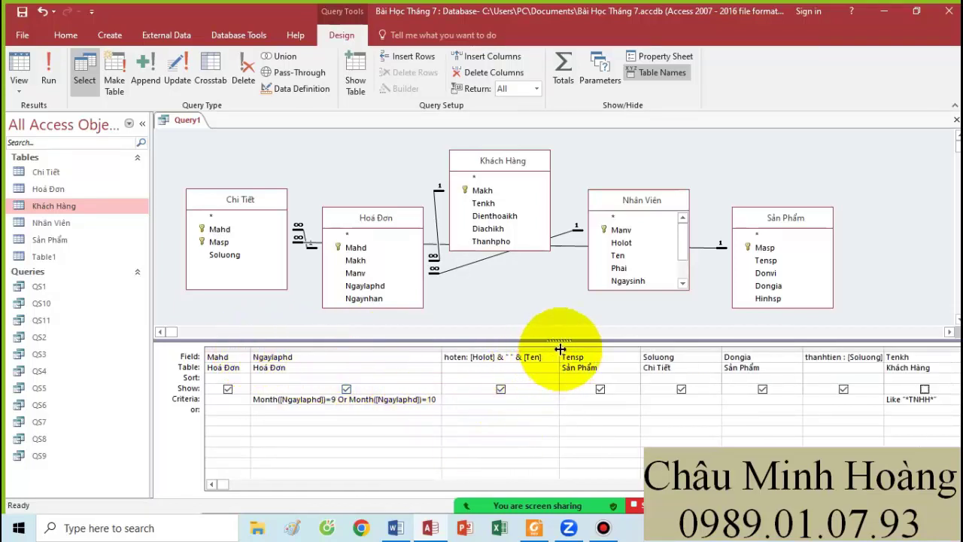
left_click_drag(559, 347, 544, 349)
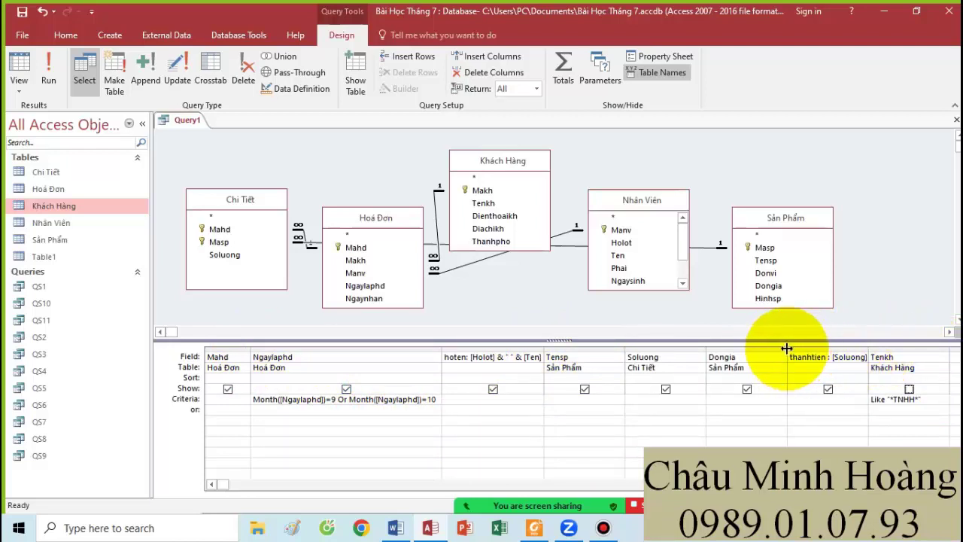
left_click_drag(787, 347, 762, 346)
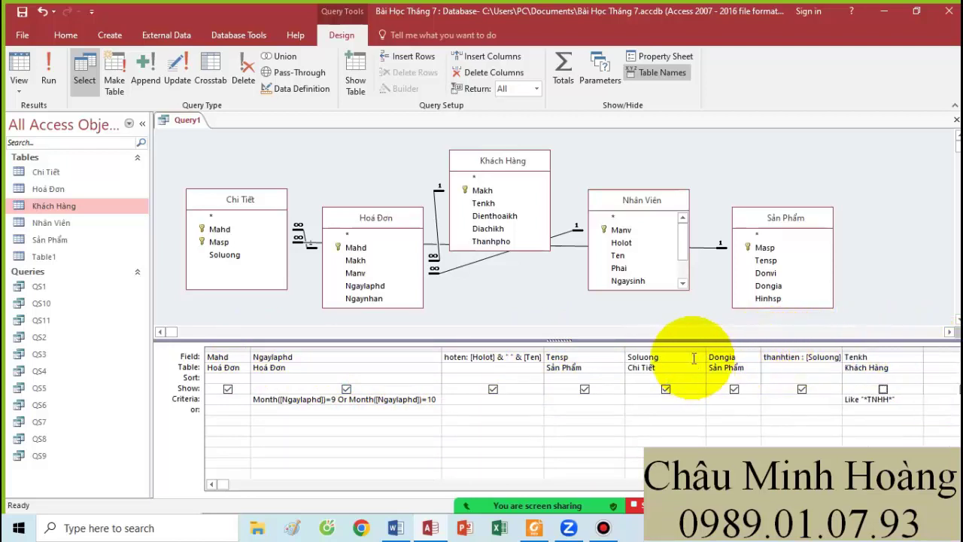
mouse_move(601, 527)
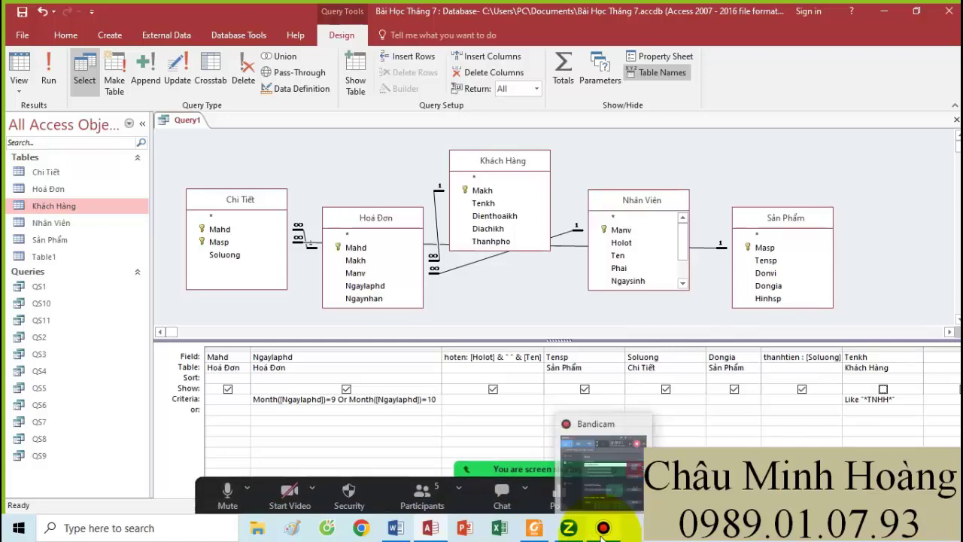
left_click(603, 529)
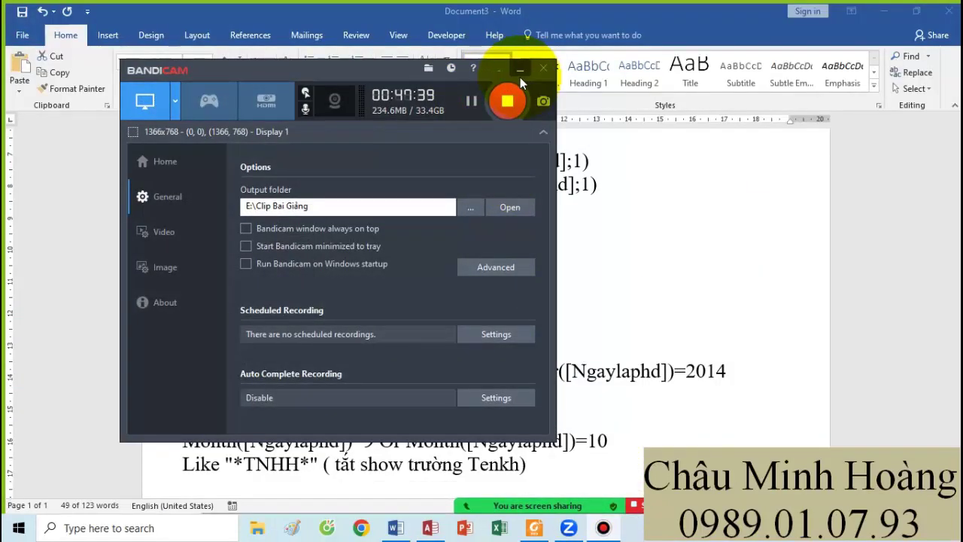
left_click(520, 70)
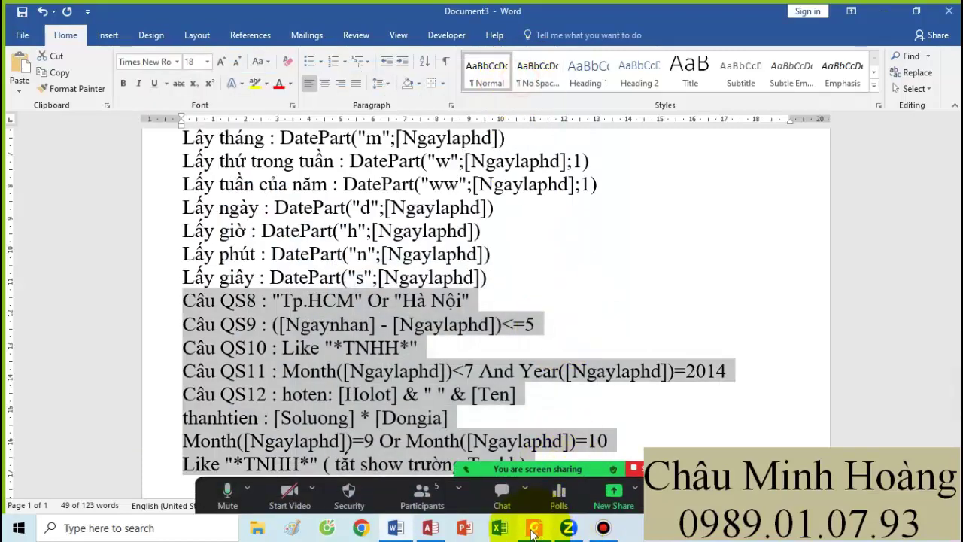
Underline the invoice code in exercise QS13 of the PDF with the Pencil tool, then return to the Access query
left_click(533, 527)
scroll(470, 376, "down", 3)
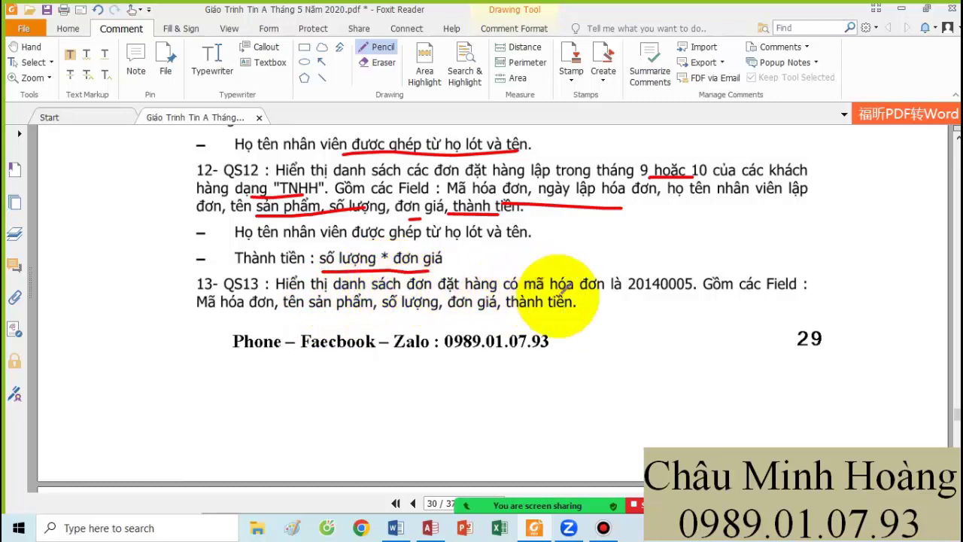
left_click_drag(618, 299, 670, 292)
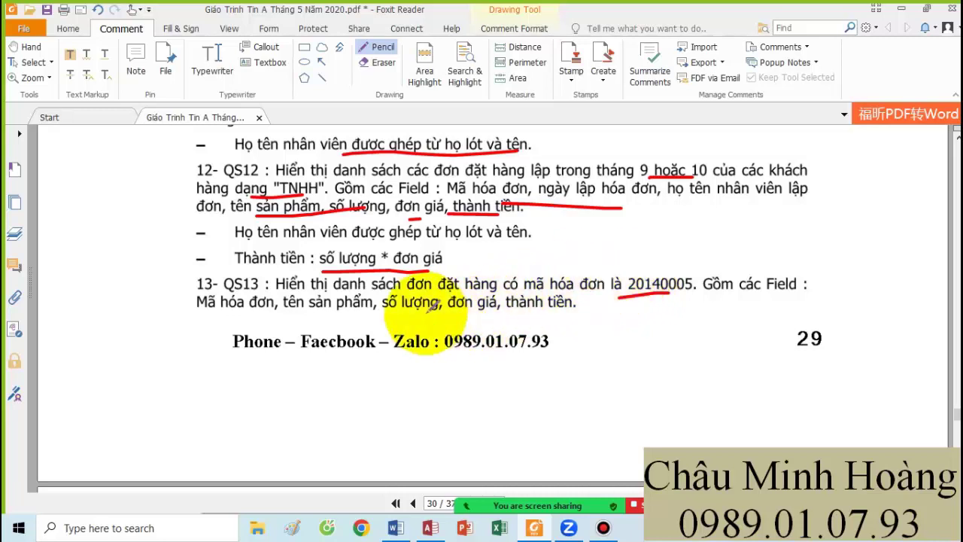
left_click(430, 528)
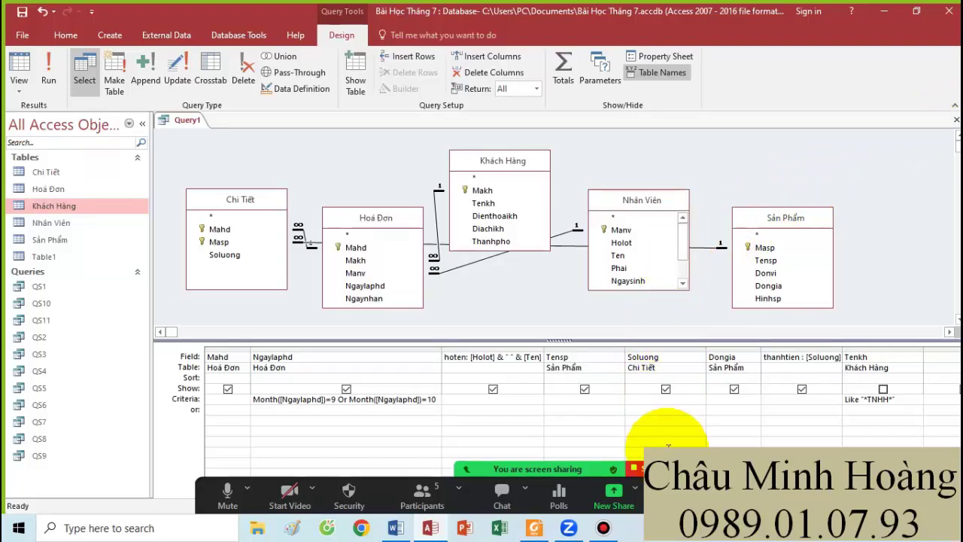
left_click(534, 528)
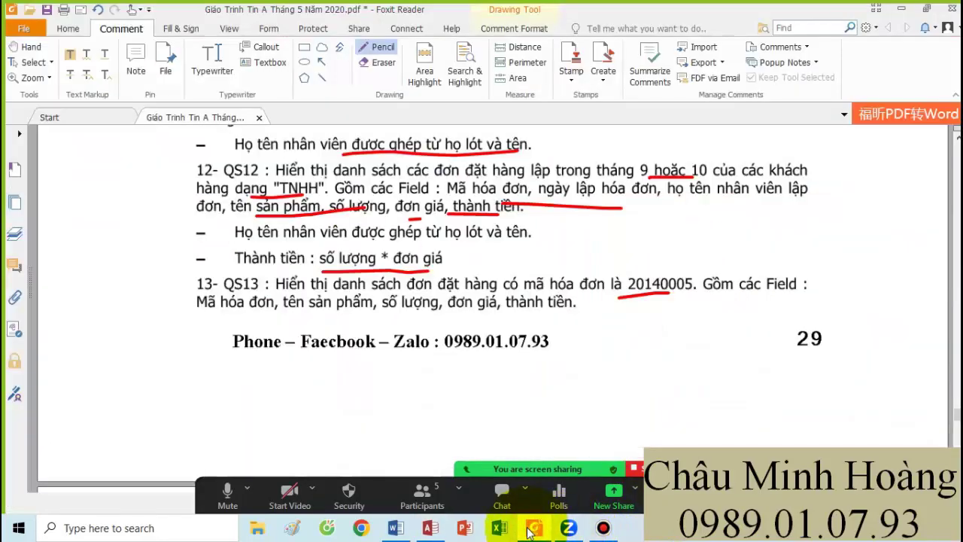
left_click(534, 527)
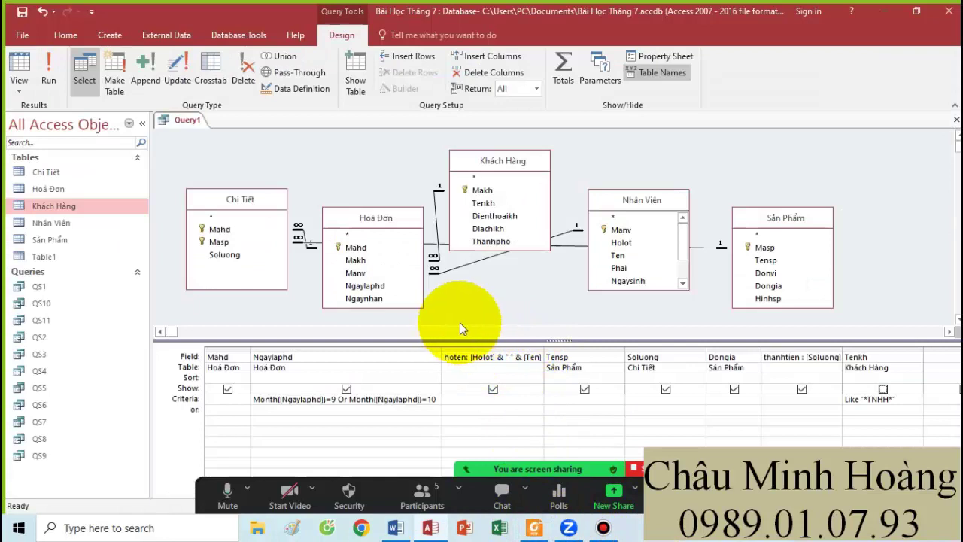
Save the query as QS12 and close it
key("ctrl+s")
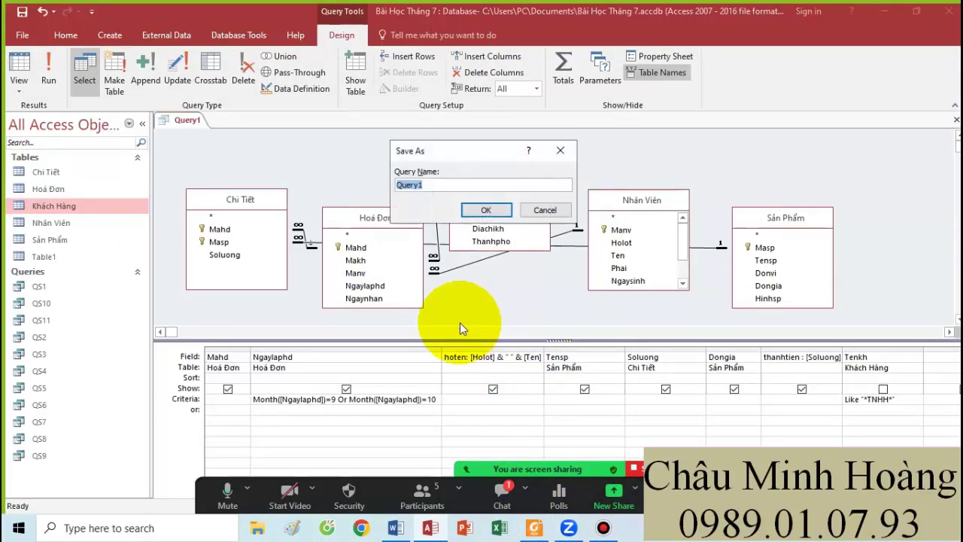
type("QS")
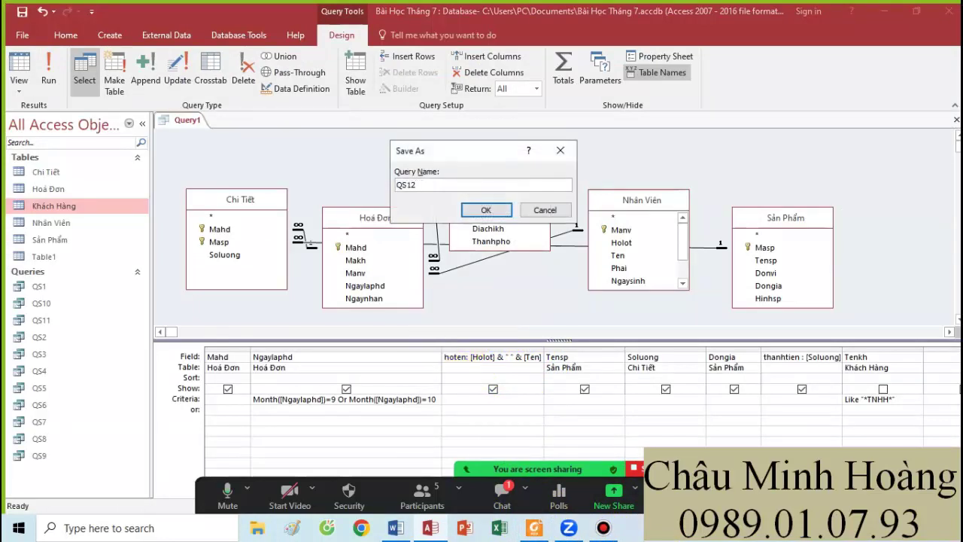
type("12")
key("Return")
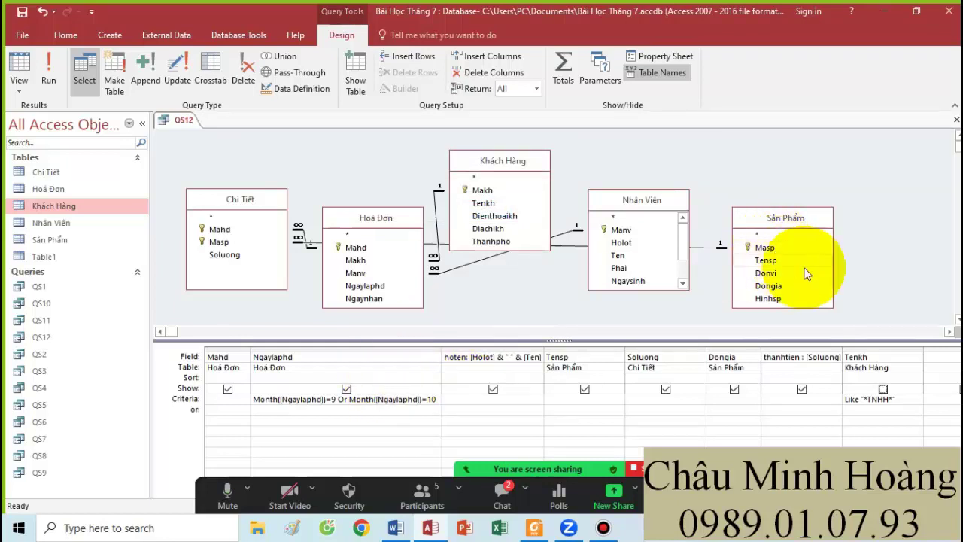
left_click(956, 120)
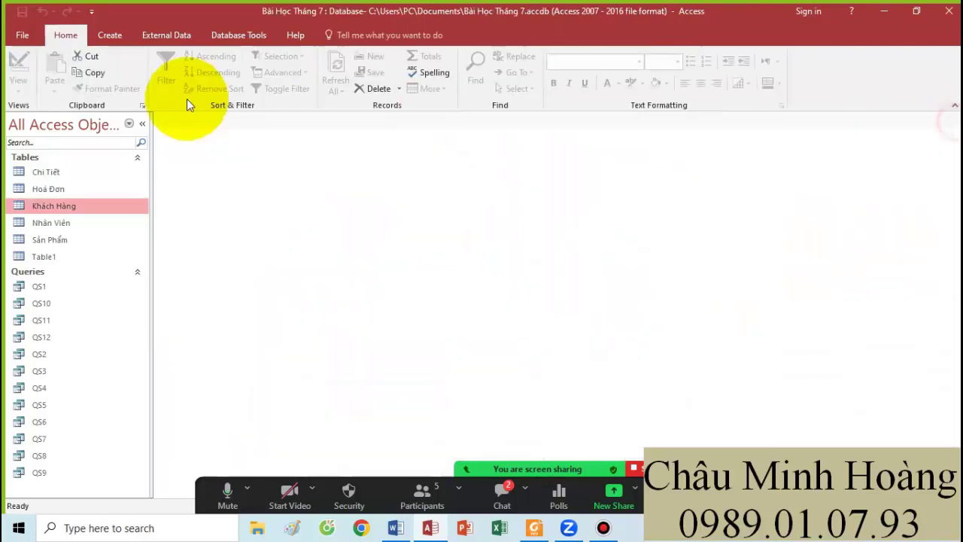
Create a new design query with the tables Chi Tiết, Hoá Đơn, Khách Hàng and Nhân Viên, and check the meeting chat
left_click(108, 37)
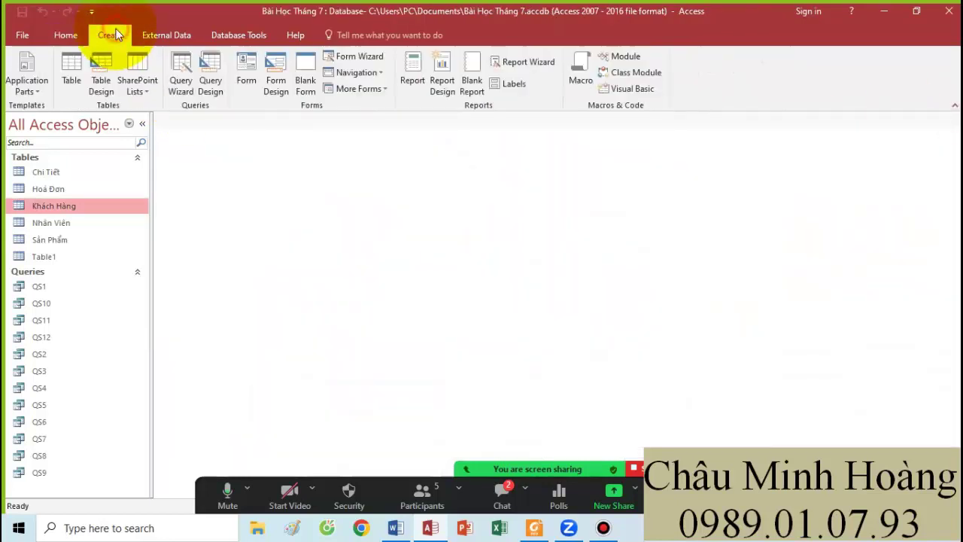
left_click(221, 85)
left_click(396, 229, "shift")
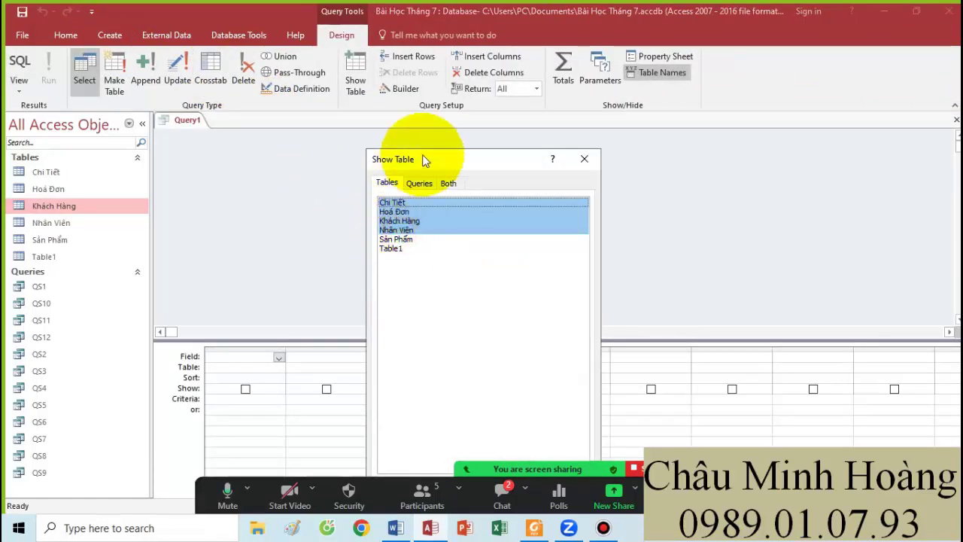
left_click_drag(422, 159, 427, 113)
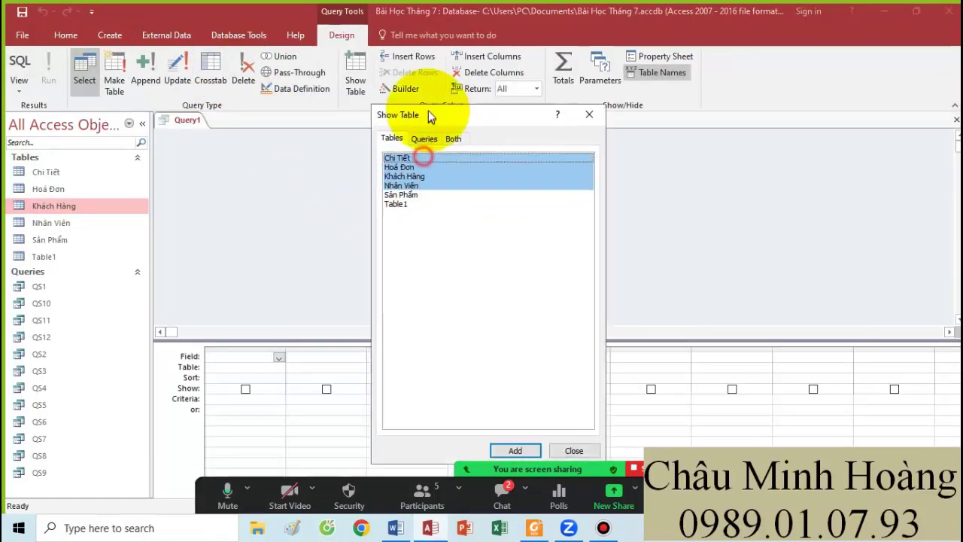
left_click(515, 449)
left_click(501, 493)
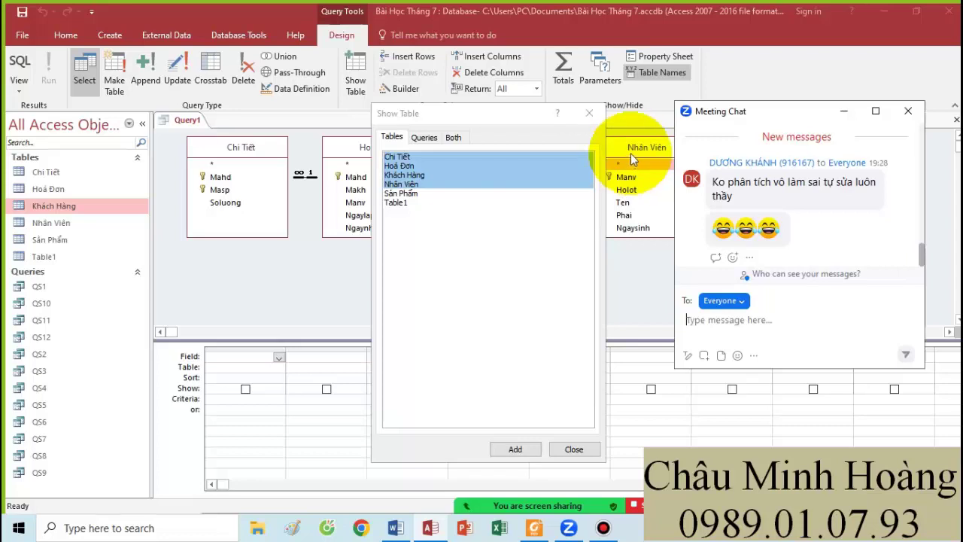
left_click(588, 113)
left_click(903, 113)
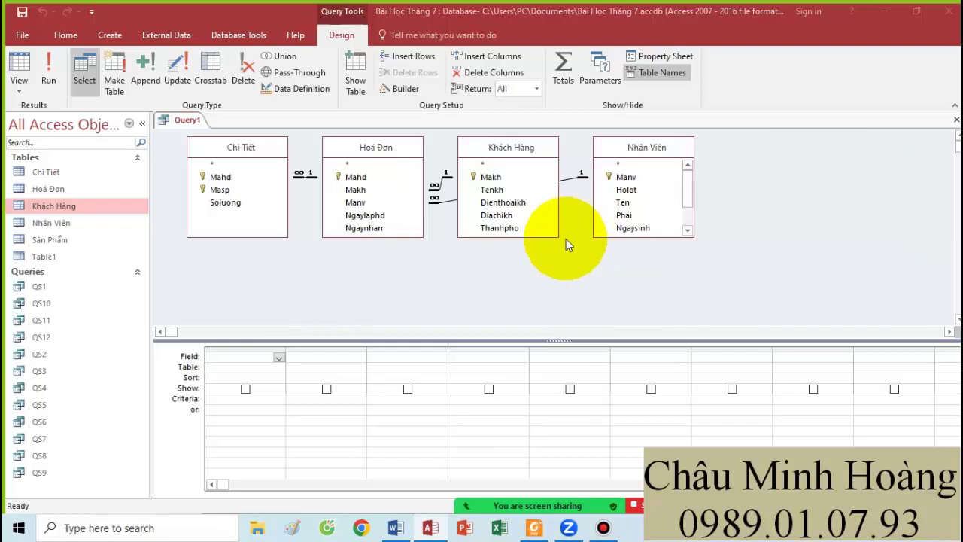
left_click(222, 353)
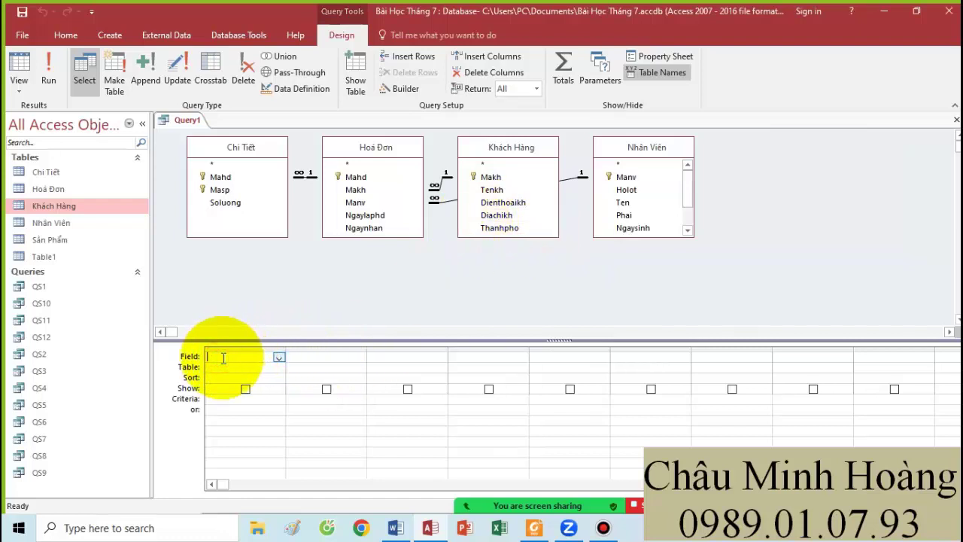
left_click(212, 367)
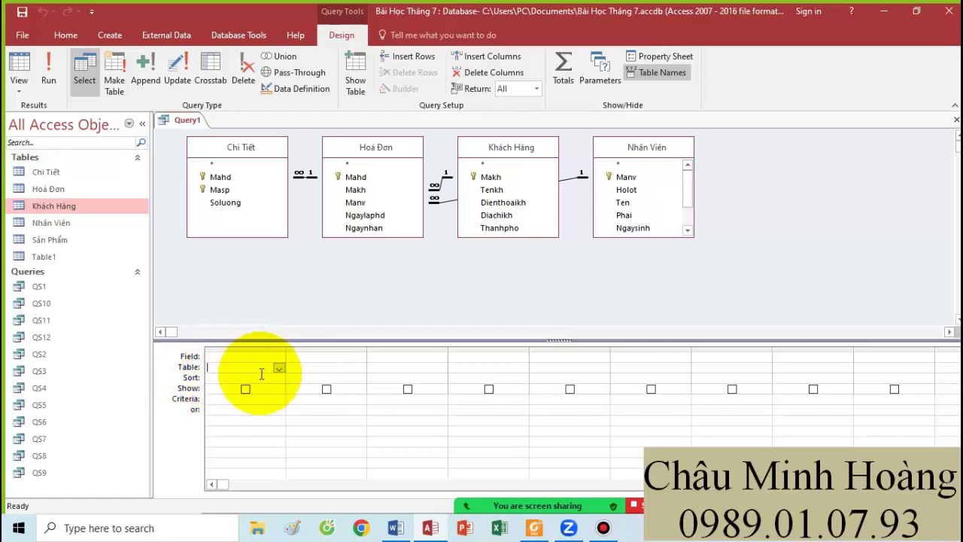
left_click(236, 378)
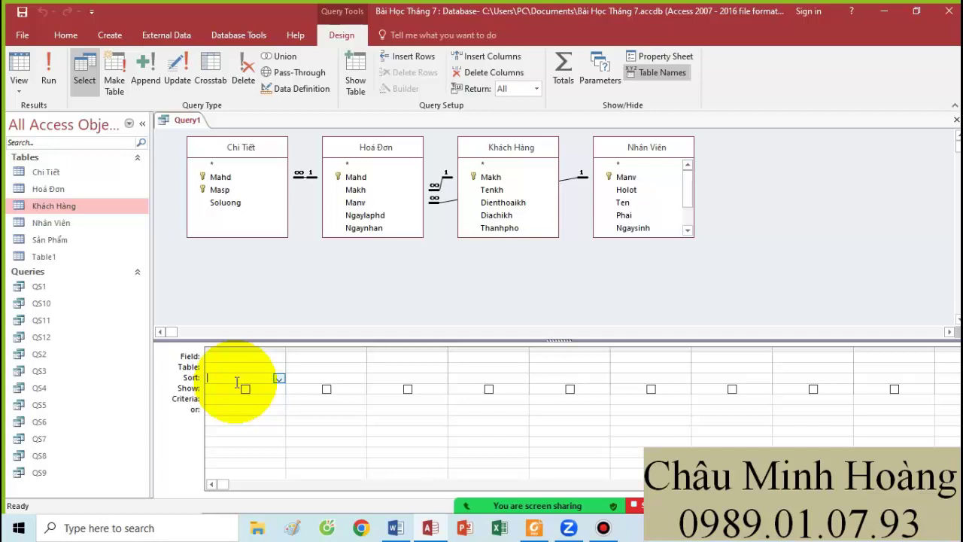
left_click(222, 390)
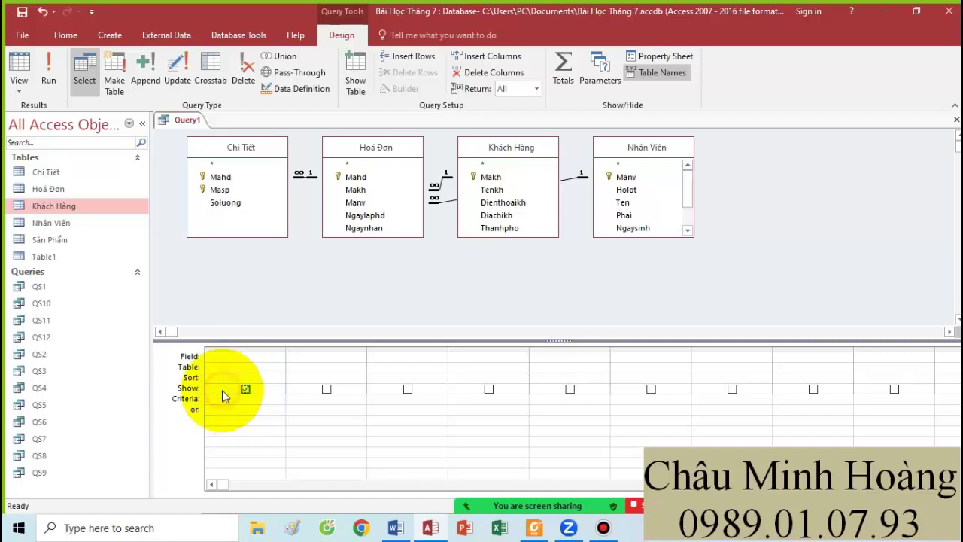
left_click(222, 397)
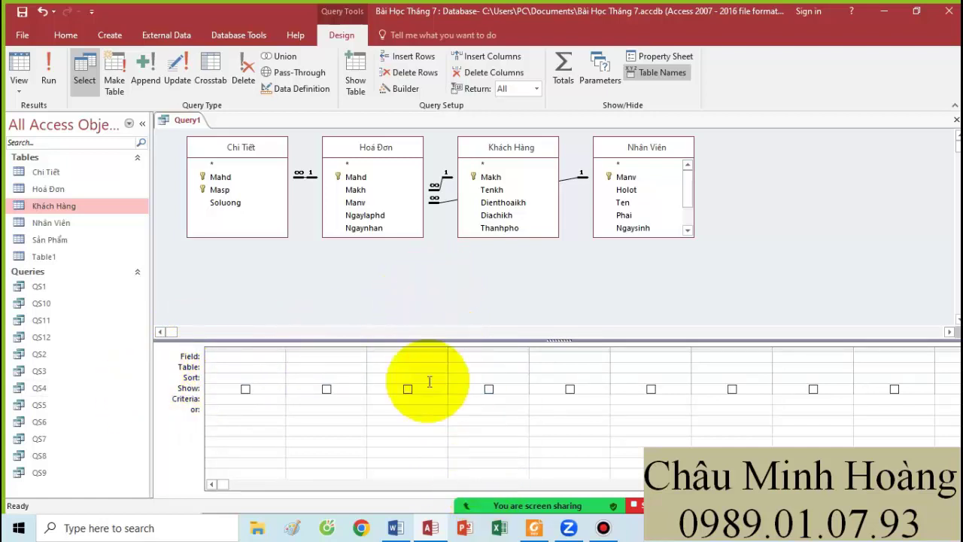
Add the Sản Phẩm table to the query
left_click(355, 75)
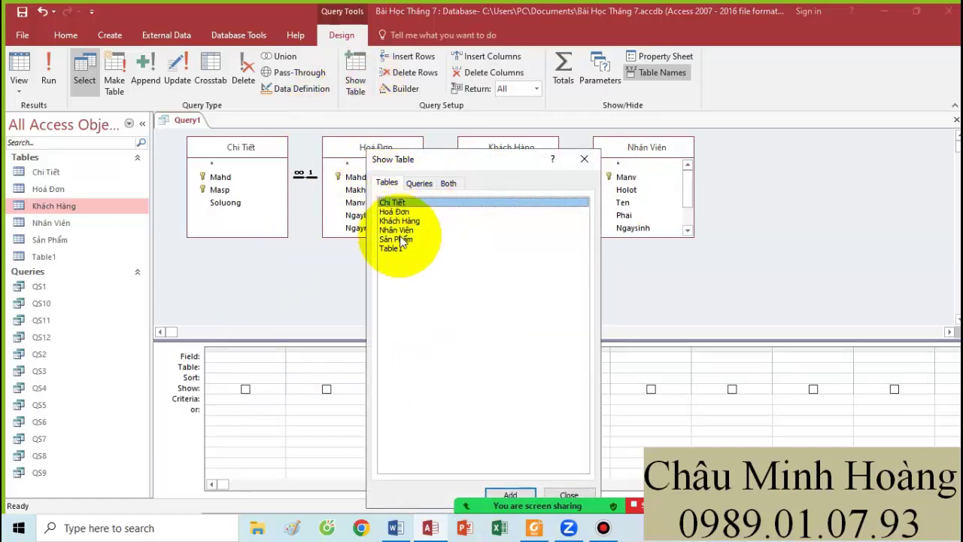
left_click(397, 239)
double_click(397, 239)
left_click(584, 159)
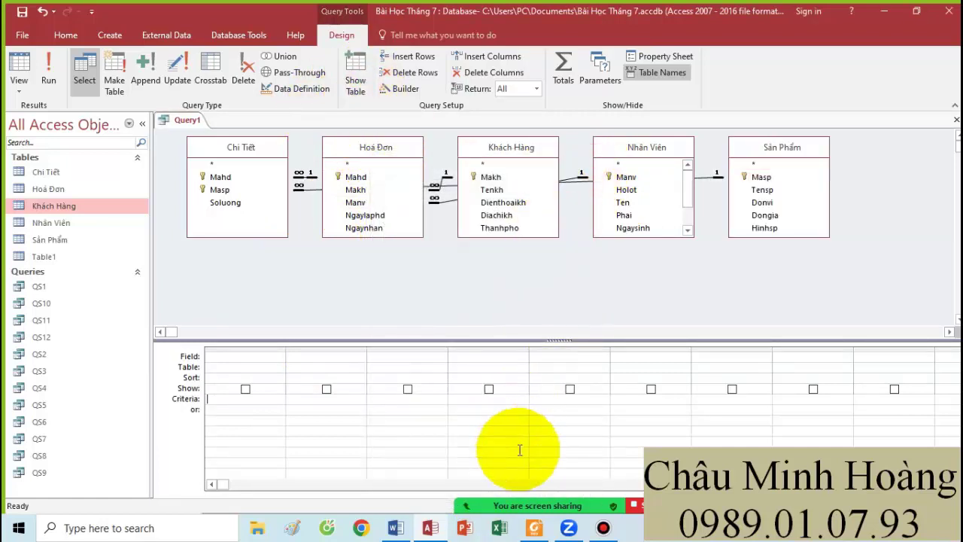
Underline the "Mã hóa đơn, tên sản phẩm" fields of exercise QS13 in the PDF with the Pencil tool, then return to the Access query
left_click(534, 528)
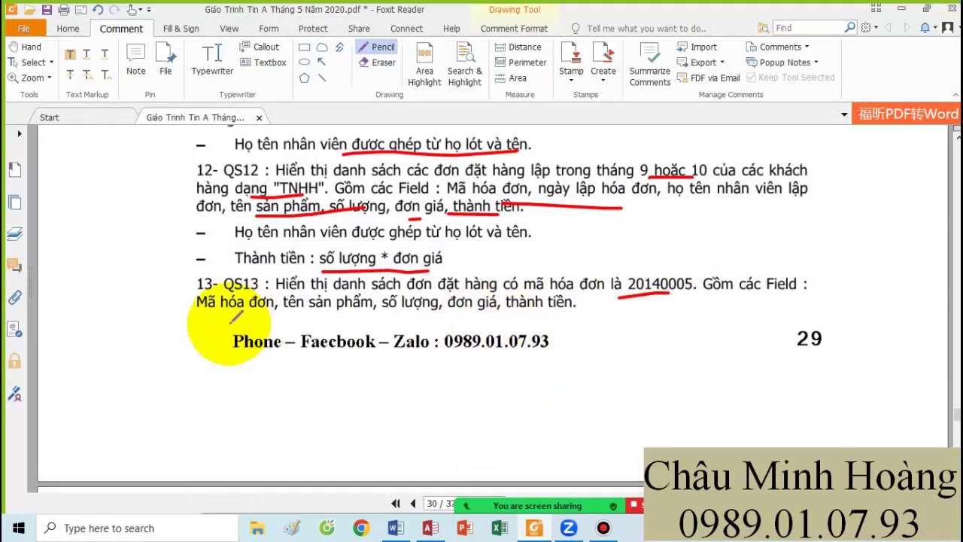
left_click_drag(227, 319, 331, 308)
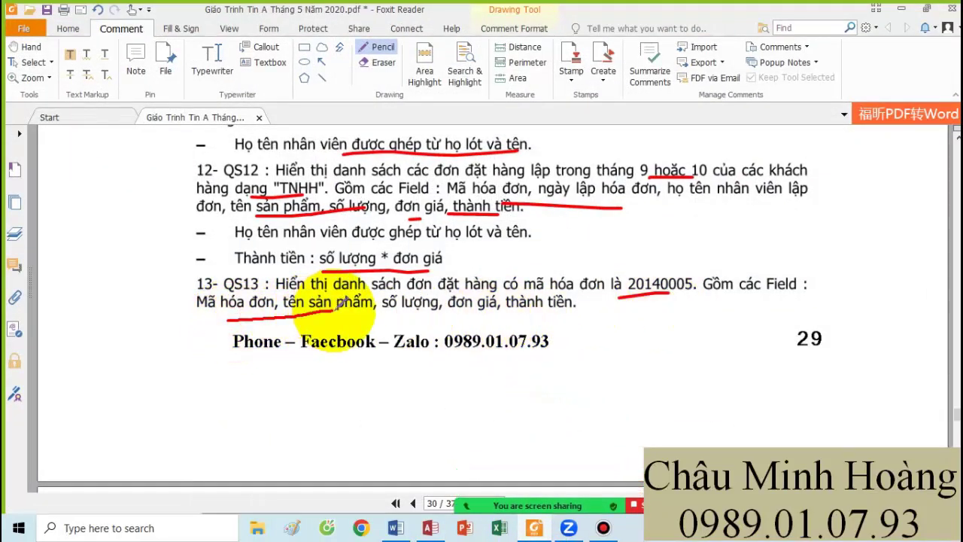
left_click(430, 527)
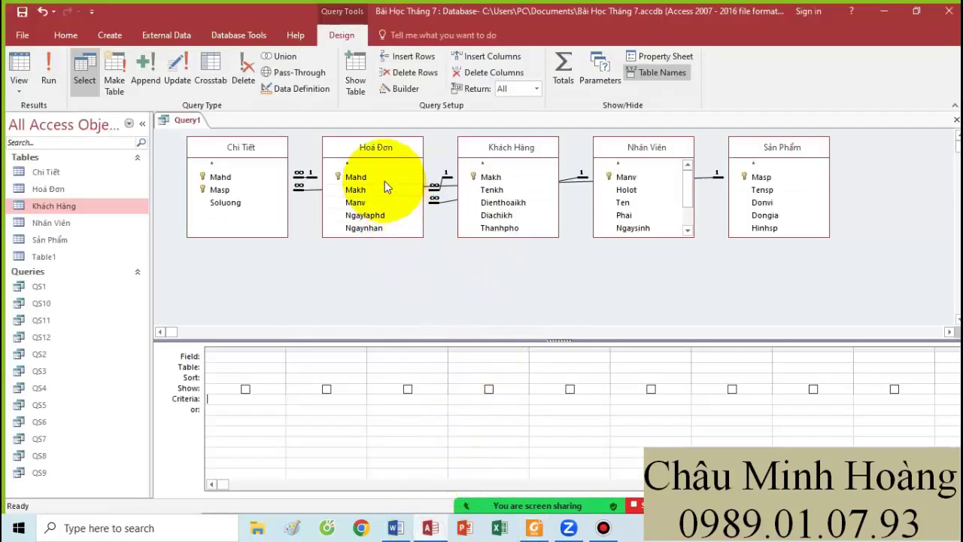
Rearrange the Hoá Đơn, Chi Tiết and Sản Phẩm tables in the query diagram to expose their relationships, checking exercise QS13 in the PDF
left_click_drag(370, 147, 372, 184)
left_click_drag(262, 149, 264, 203)
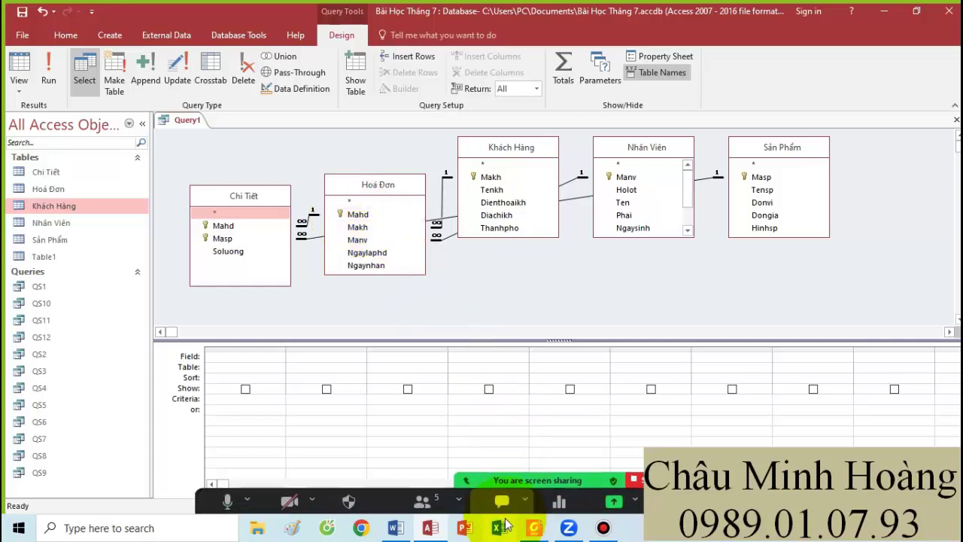
left_click(532, 527)
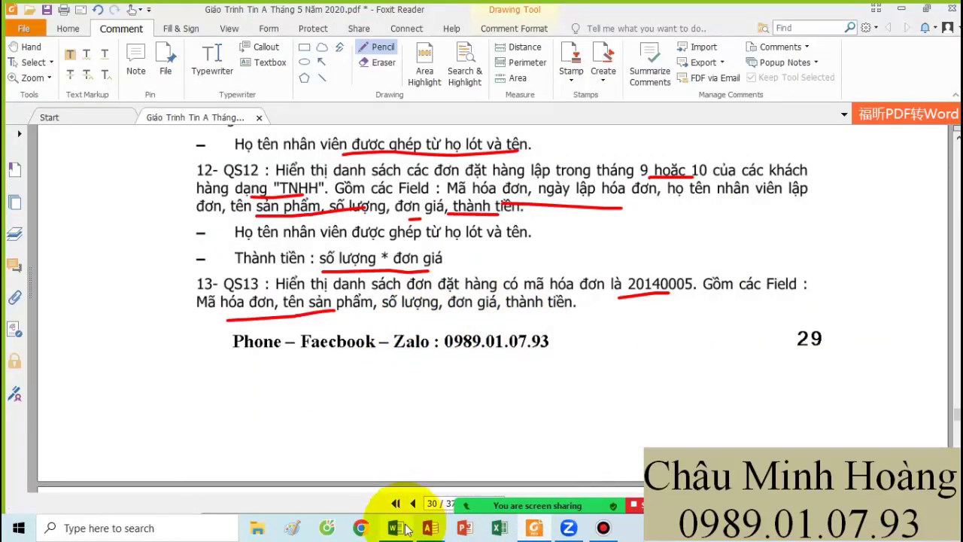
left_click(428, 529)
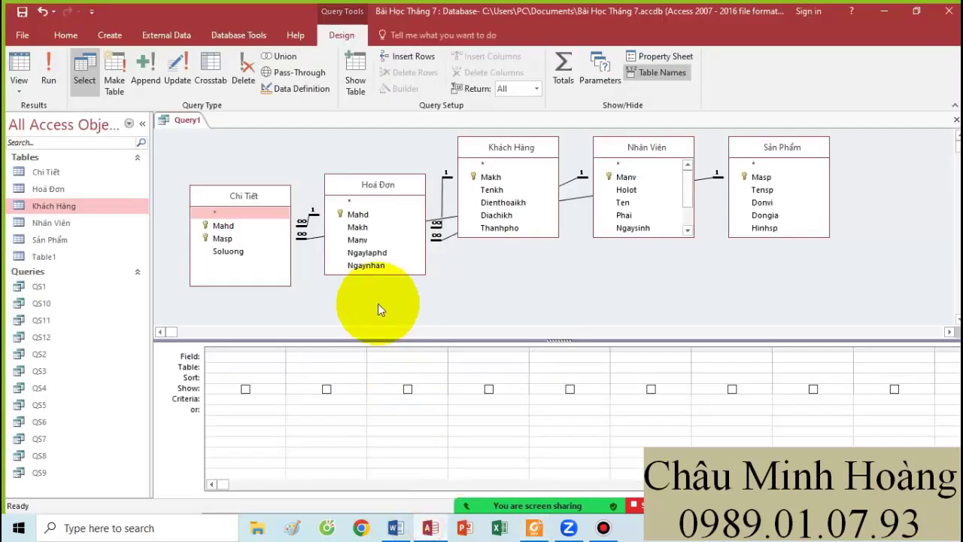
left_click(240, 253)
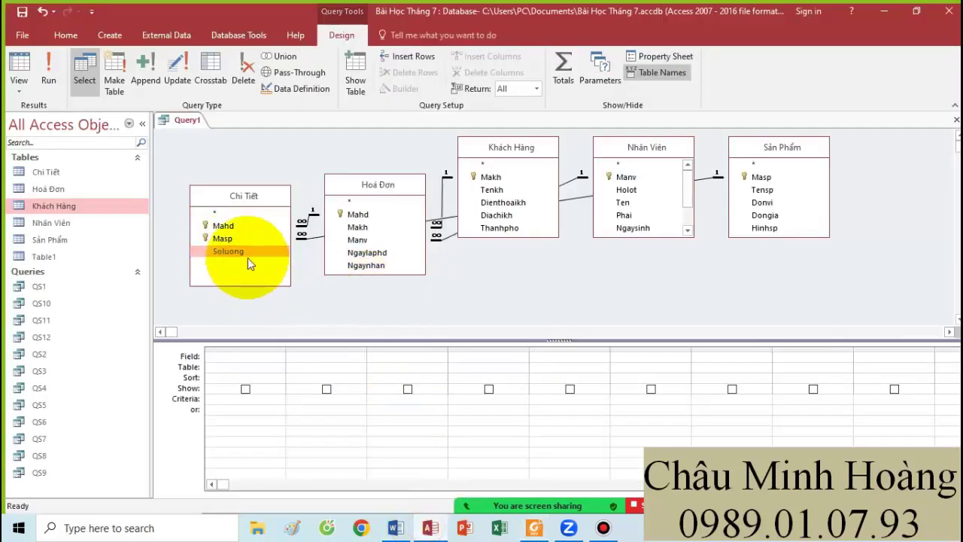
left_click(760, 215)
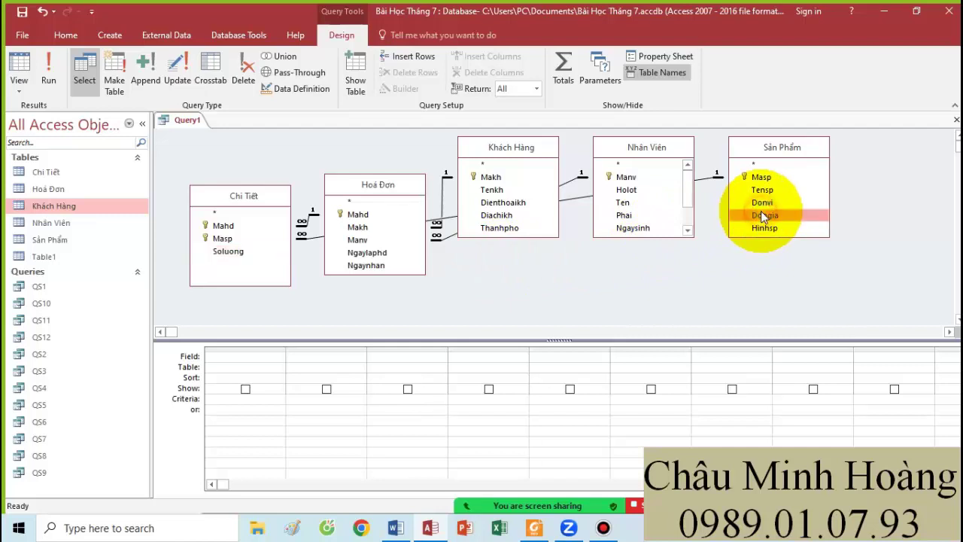
left_click_drag(372, 190, 389, 147)
left_click_drag(766, 147, 735, 242)
left_click_drag(245, 206, 248, 223)
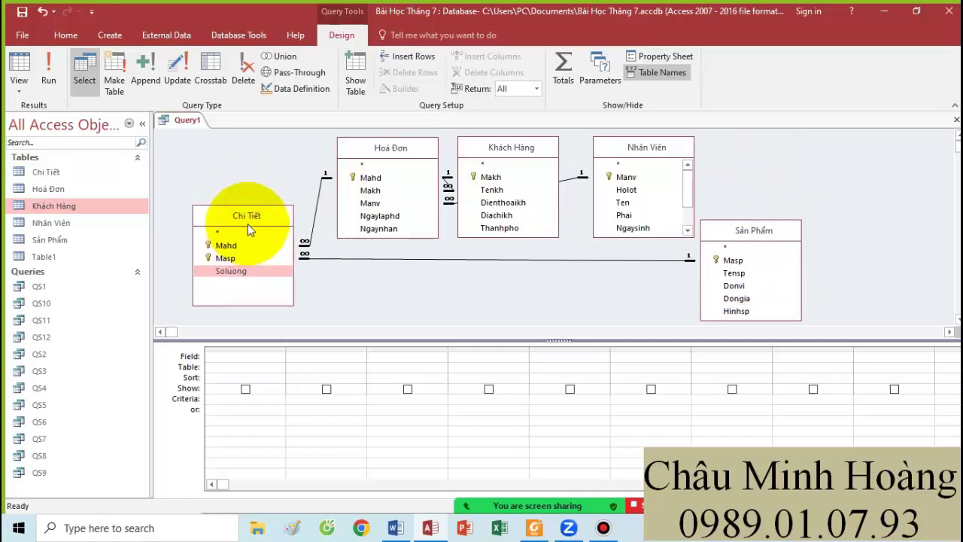
Remove the Nhân Viên, Khách Hàng and Hoá Đơn tables from the query
right_click(645, 149)
left_click(695, 160)
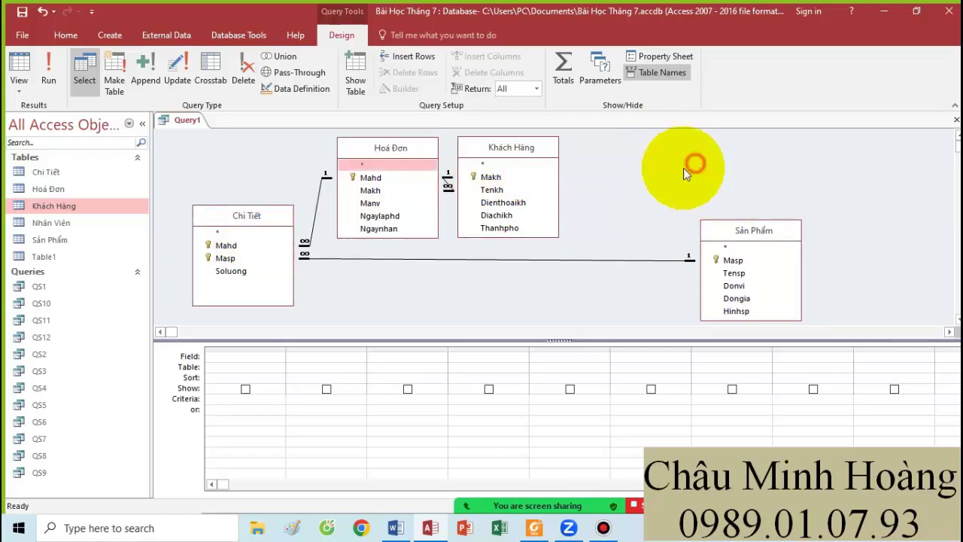
right_click(503, 154)
left_click(547, 164)
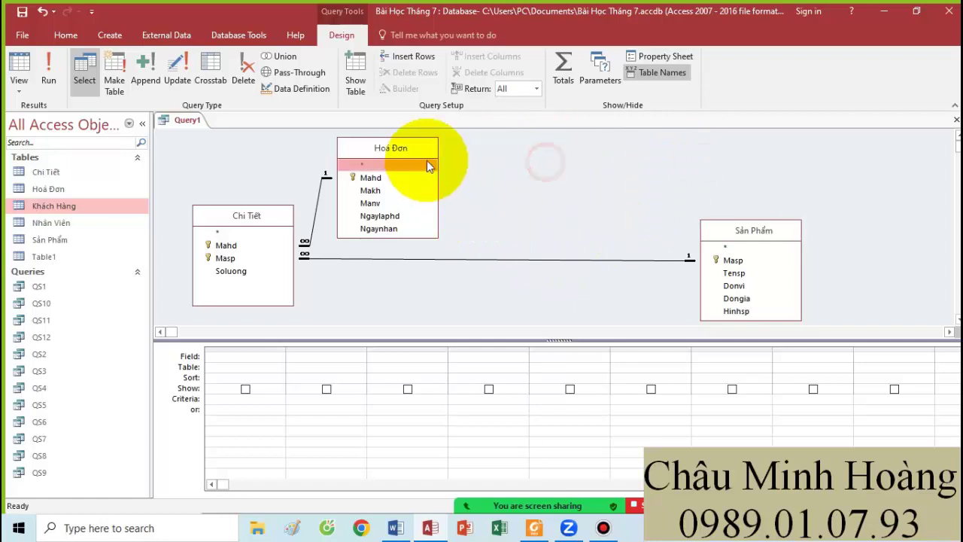
right_click(422, 156)
left_click(475, 165)
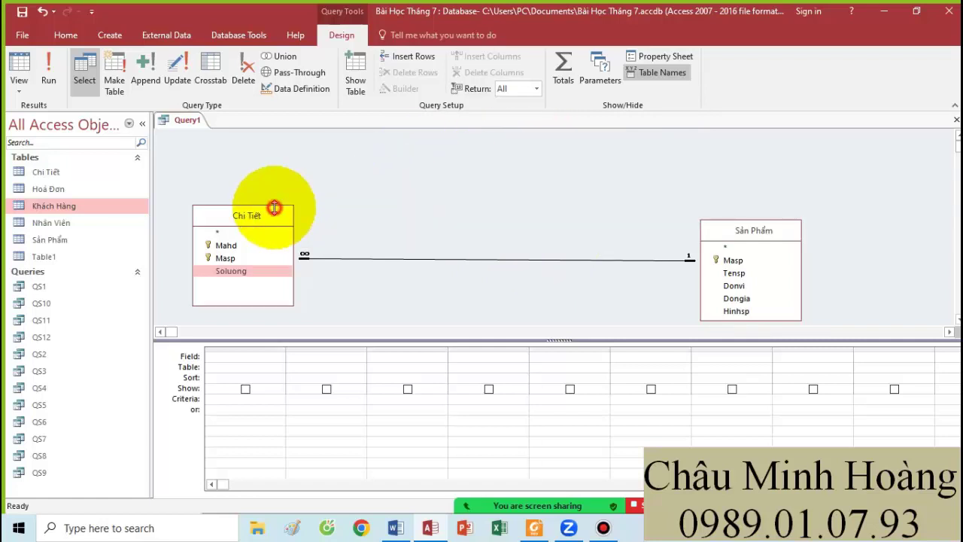
Add Mahd from Chi Tiết and Tensp from Sản Phẩm to the query grid, and move the two tables closer together
left_click(536, 530)
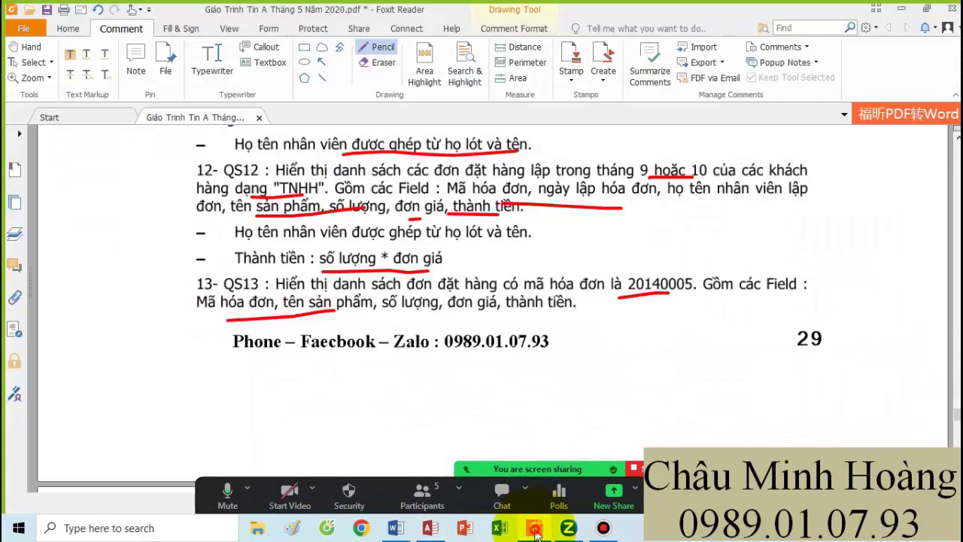
left_click(535, 531)
double_click(226, 245)
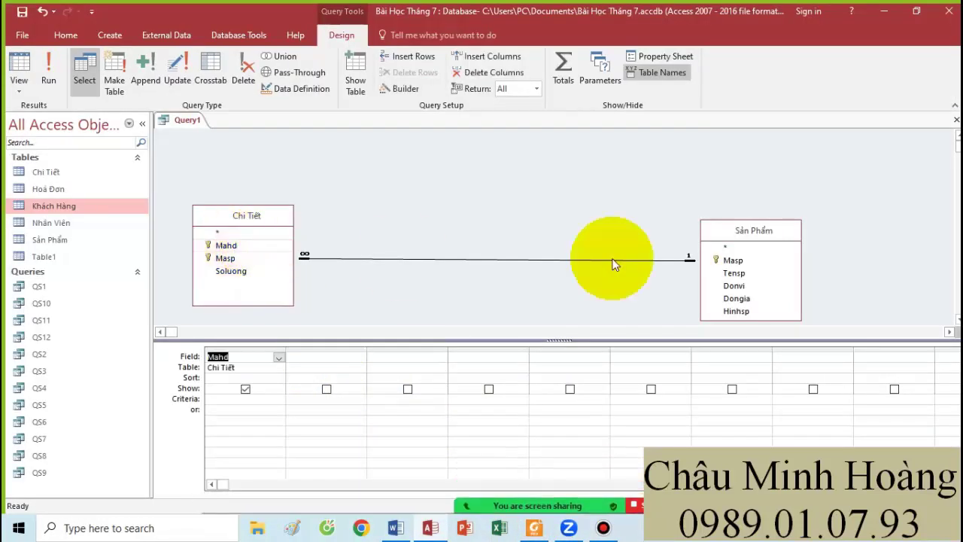
double_click(733, 273)
left_click_drag(731, 233, 455, 188)
left_click_drag(279, 219, 370, 193)
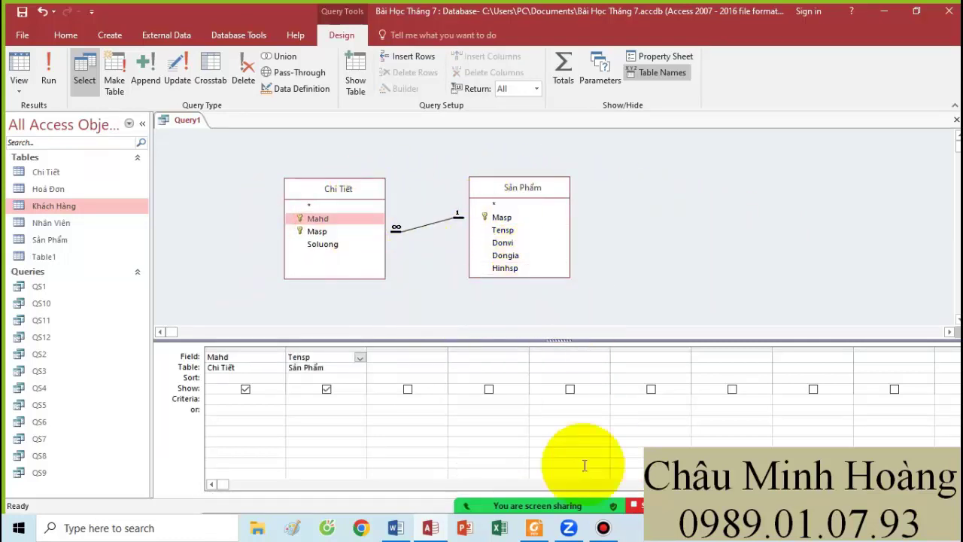
Check the QS13 field list in the PDF, then add Soluong from Chi Tiết and Dongia from Sản Phẩm to the query grid
left_click(532, 530)
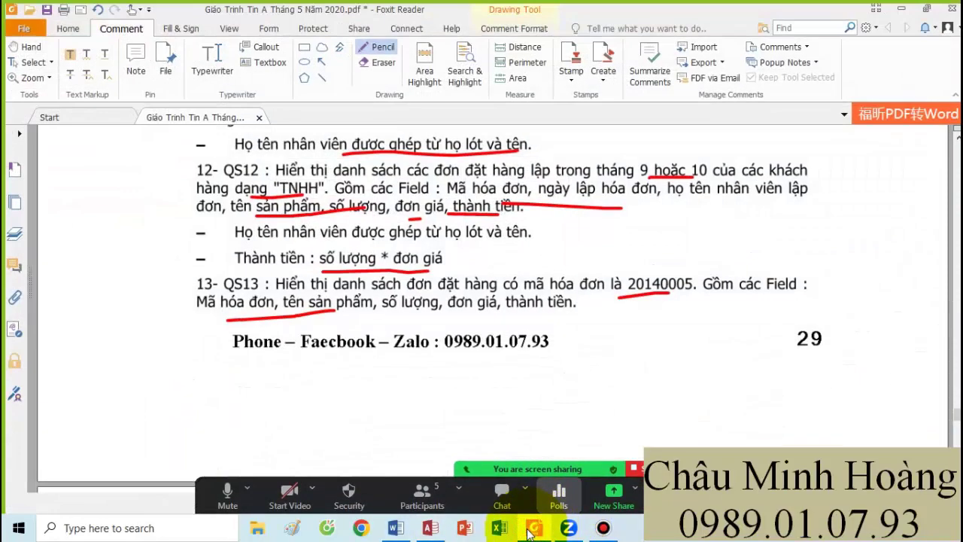
left_click(530, 531)
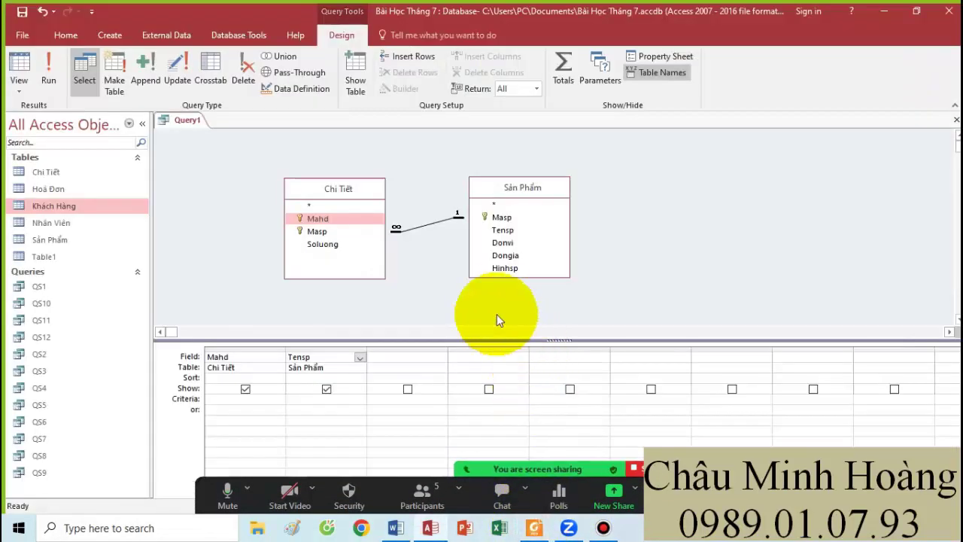
left_click(331, 245)
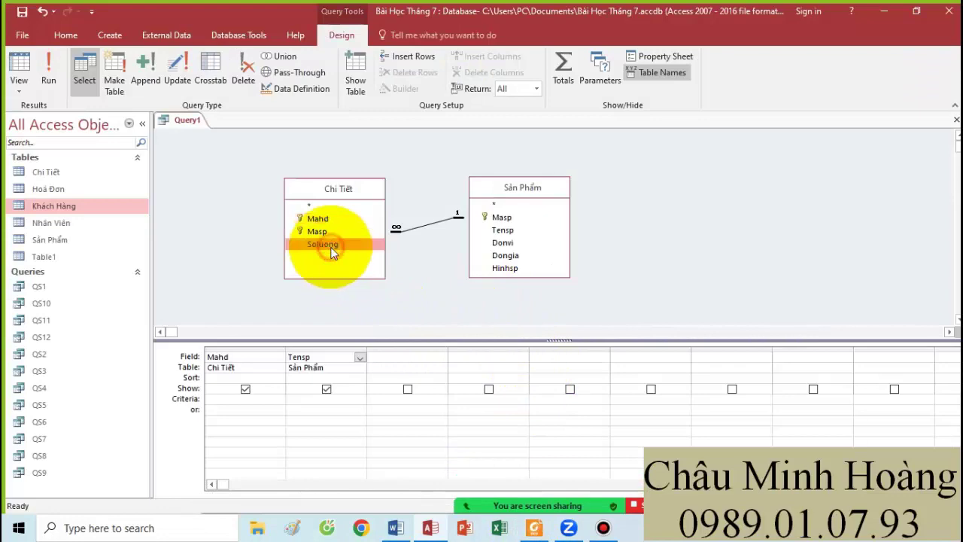
double_click(331, 246)
double_click(508, 255)
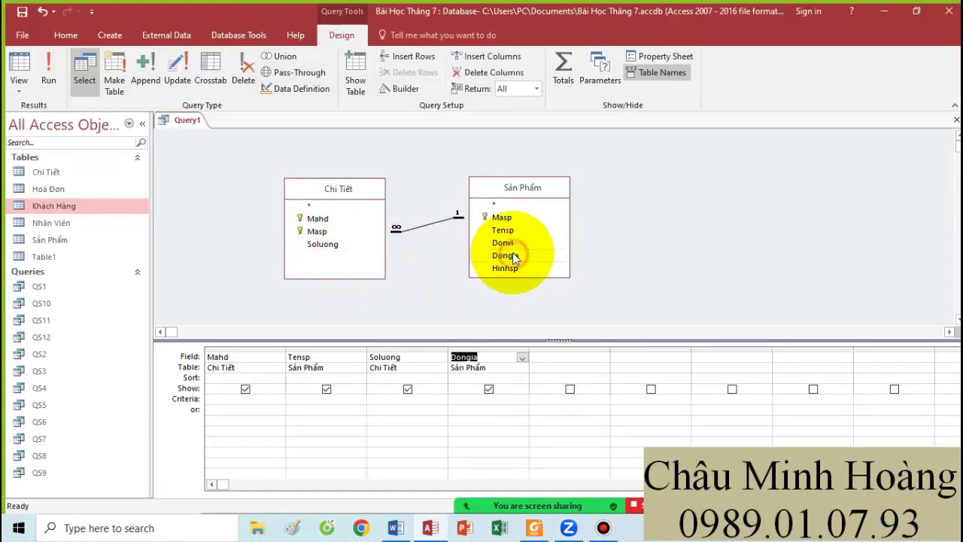
Underline "thành tiền" in exercise QS13 of the PDF, look ahead to exercise QS14, and return to the Access query
left_click(532, 529)
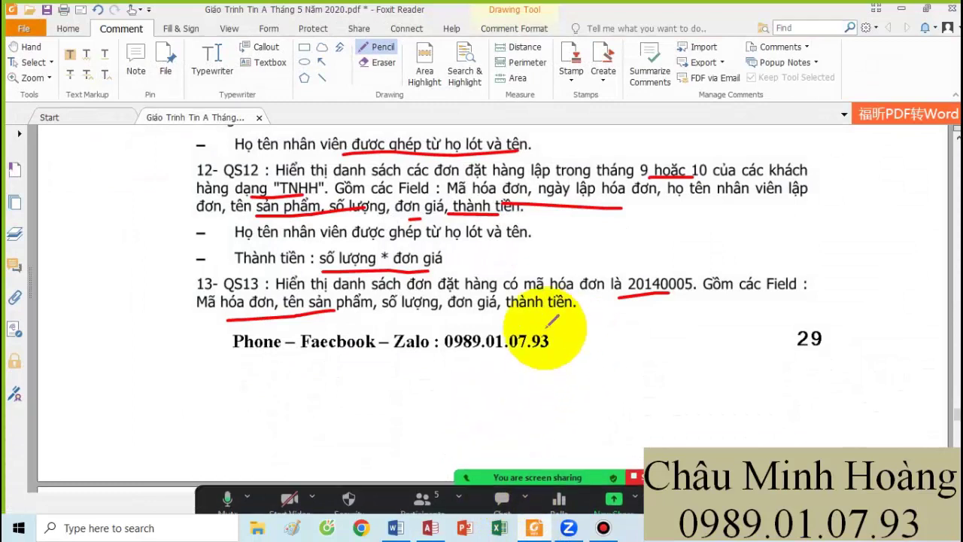
left_click(502, 318)
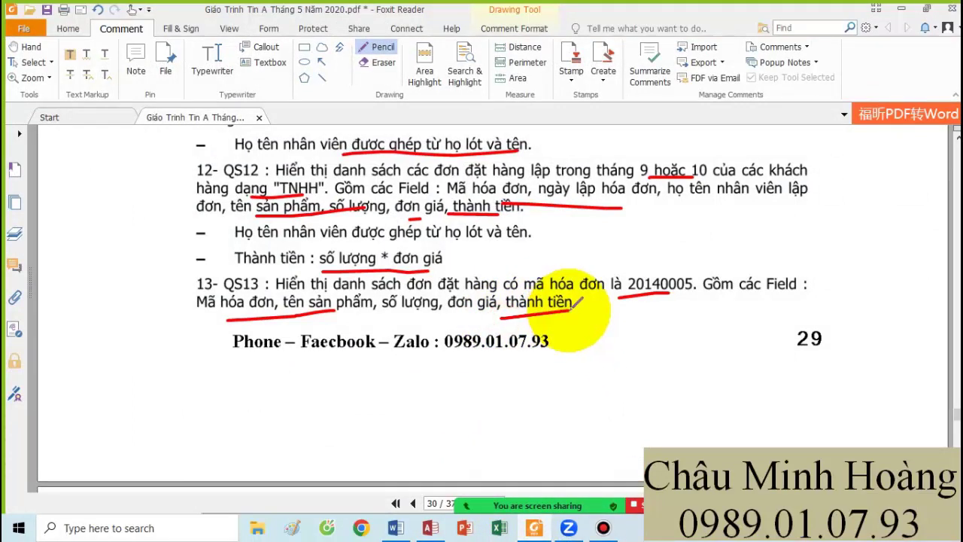
scroll(440, 372, "down", 8)
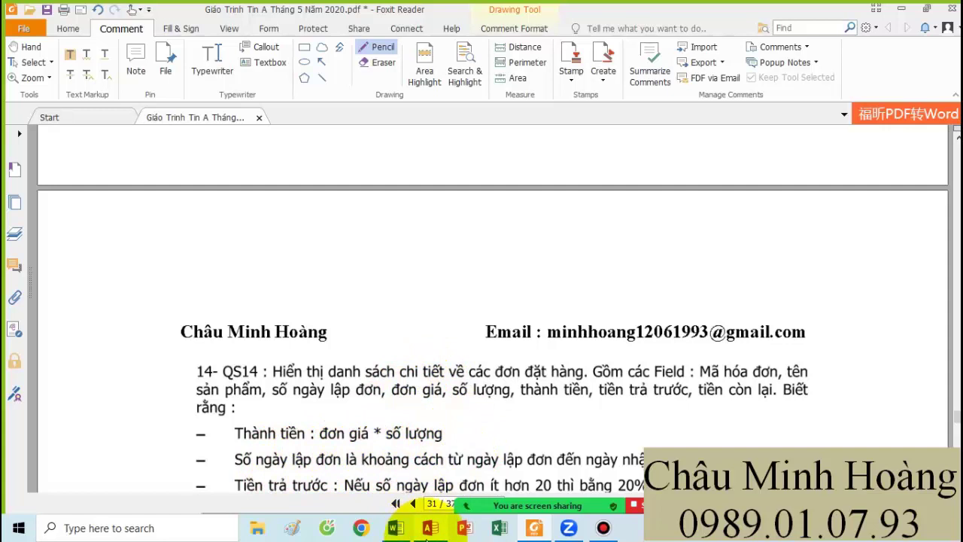
left_click(428, 527)
Add the calculated field thanhtien: [Soluong] * [Dongia] after Dongia, run the query, and return to its design
key("Delete")
right_click(549, 360)
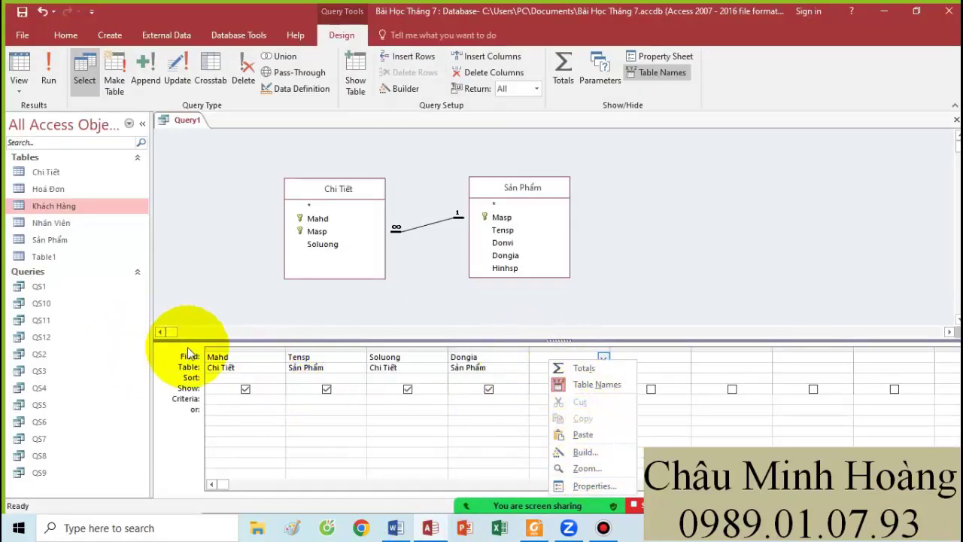
left_click(585, 468)
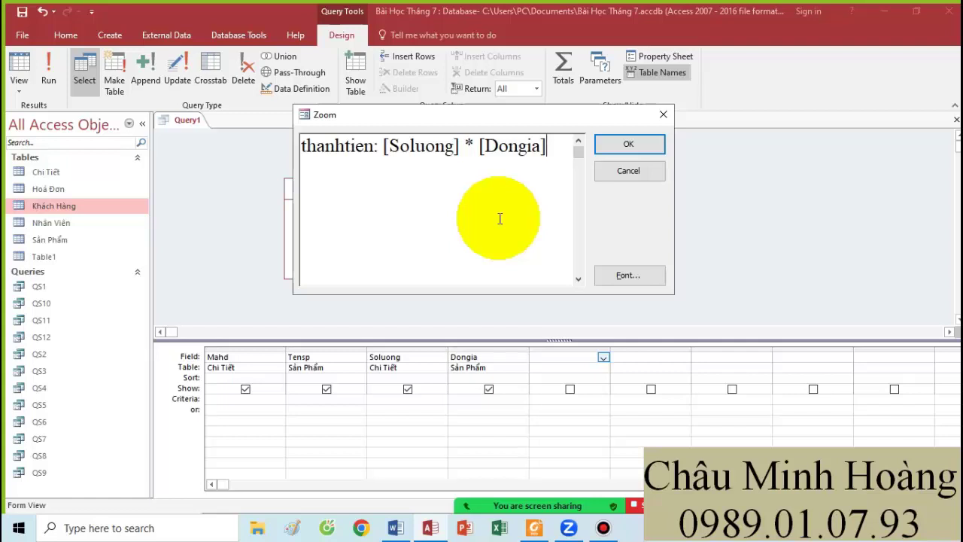
left_click(614, 149)
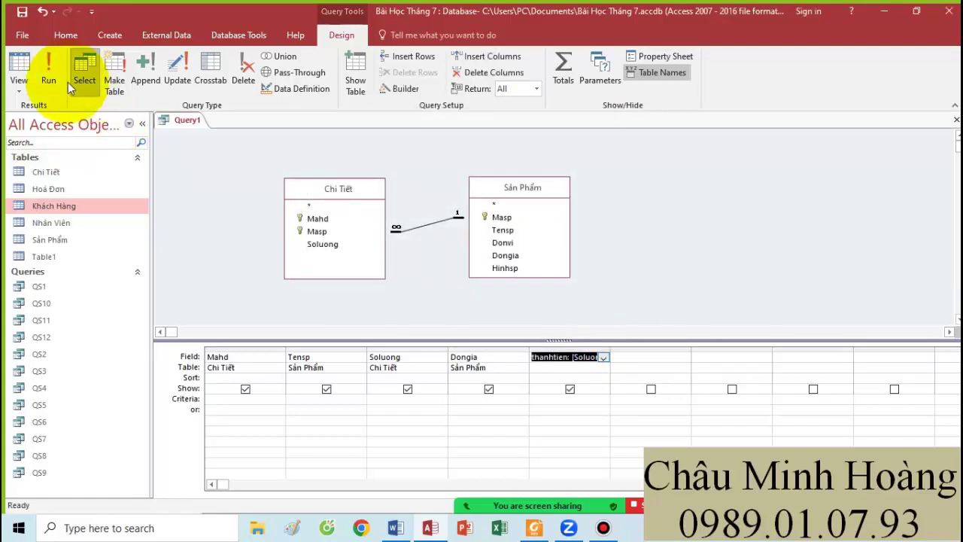
left_click(50, 67)
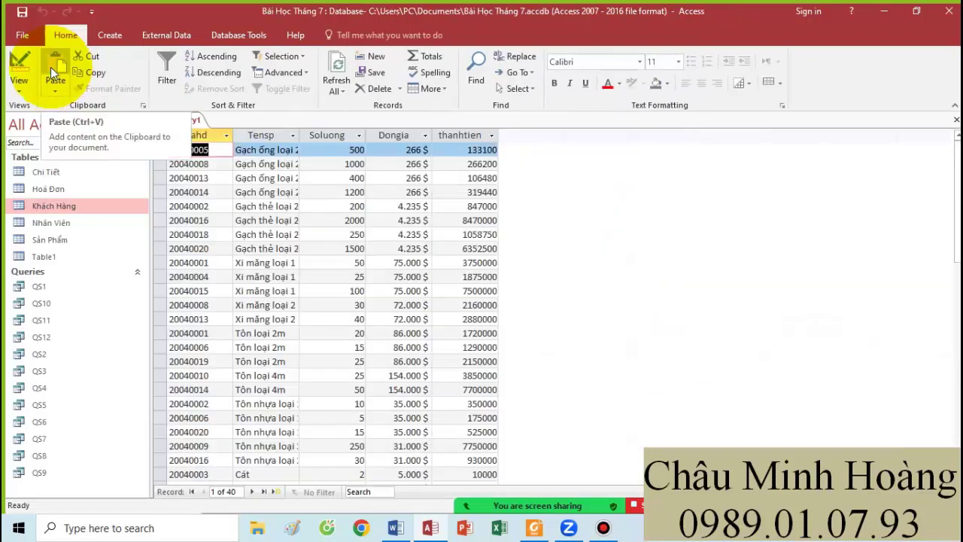
left_click(16, 65)
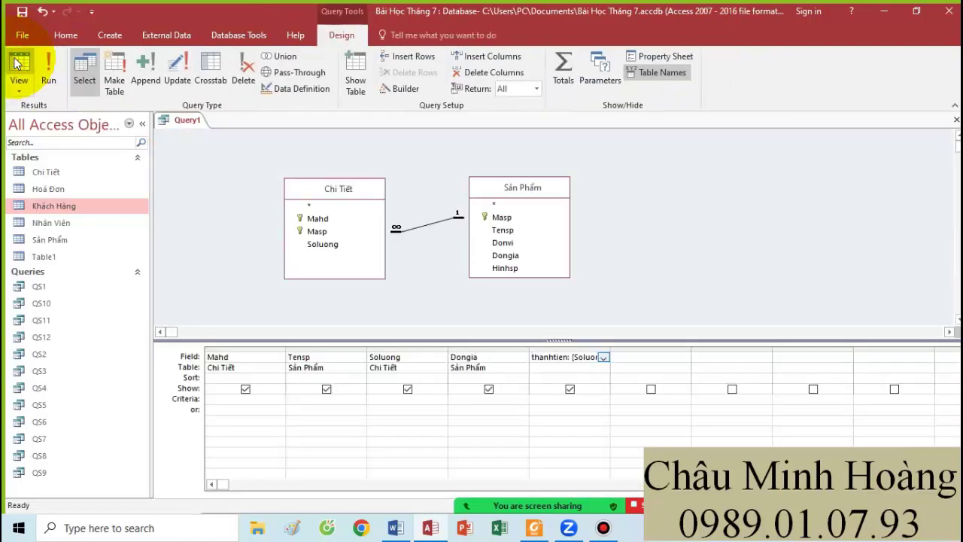
Copy the full thanhtien: [Soluong]*[Dongia] expression and add it to the Word notes on a new line labelled "Câu QS13 :"
right_click(559, 357)
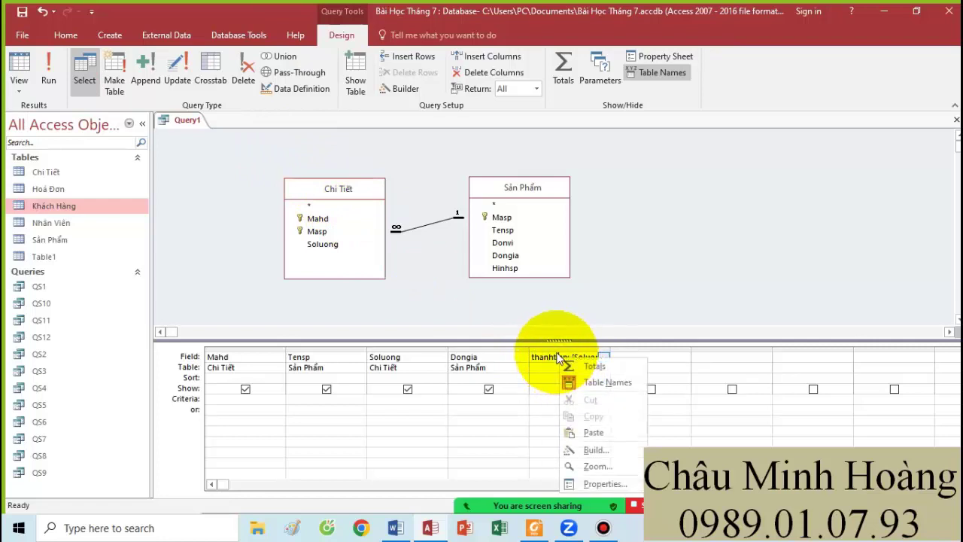
left_click(595, 466)
key("ctrl+c")
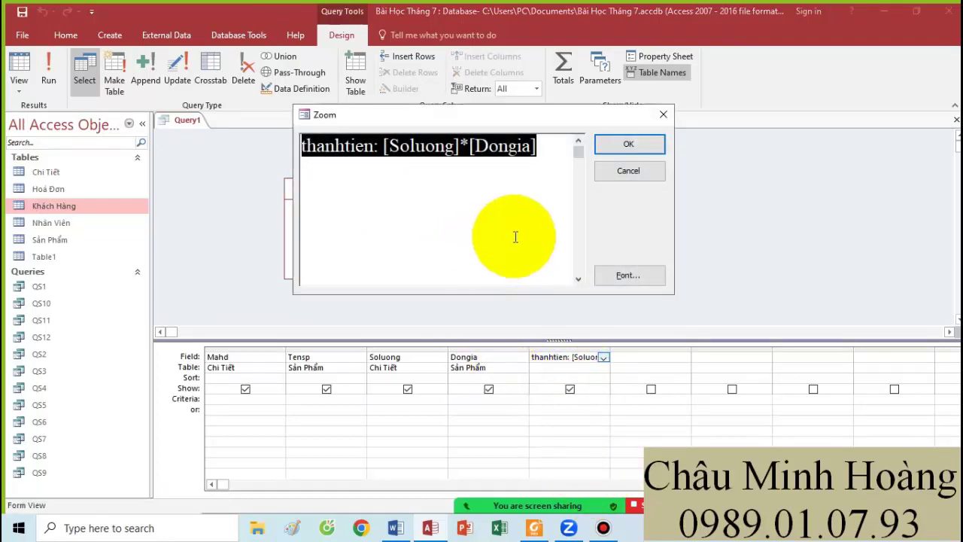
left_click(396, 527)
scroll(480, 406, "down", 2)
left_click(535, 351)
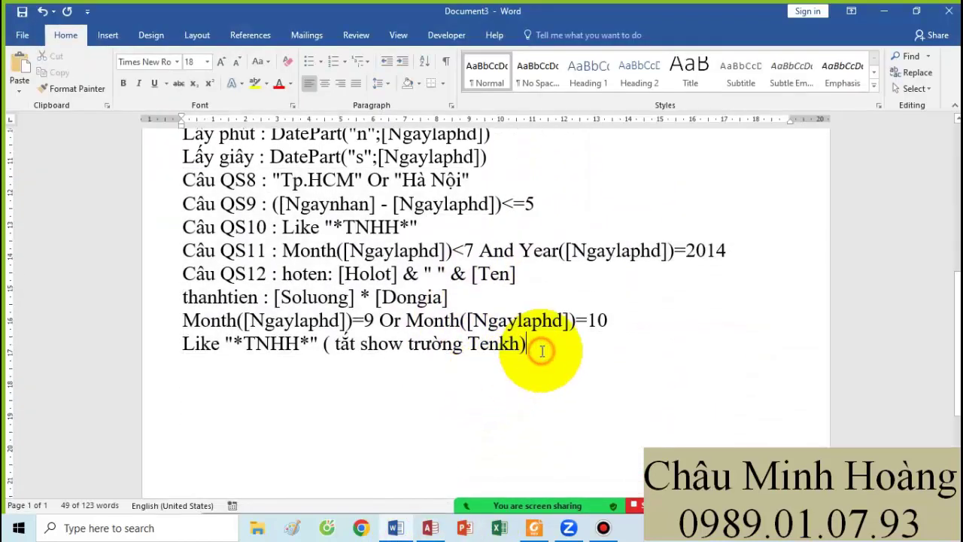
key("Return")
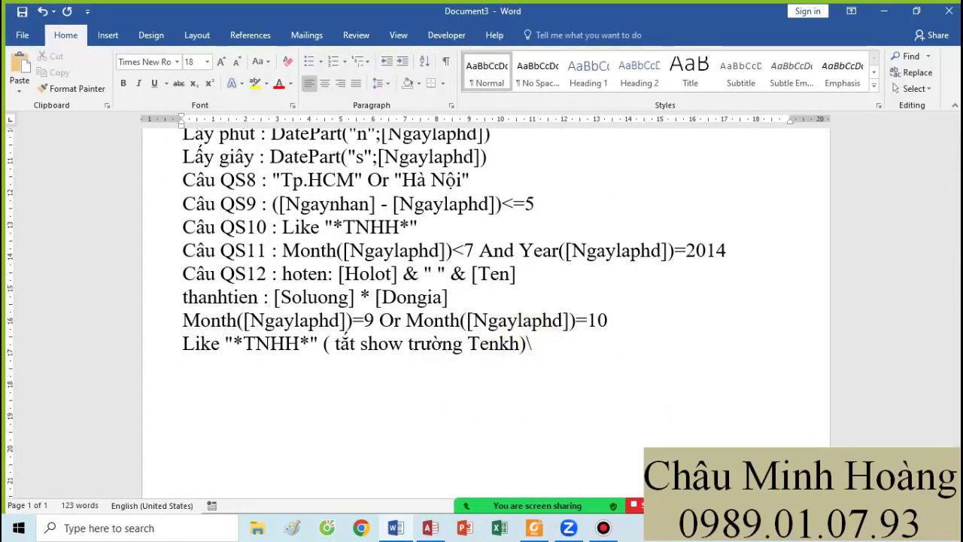
type("Câu QS")
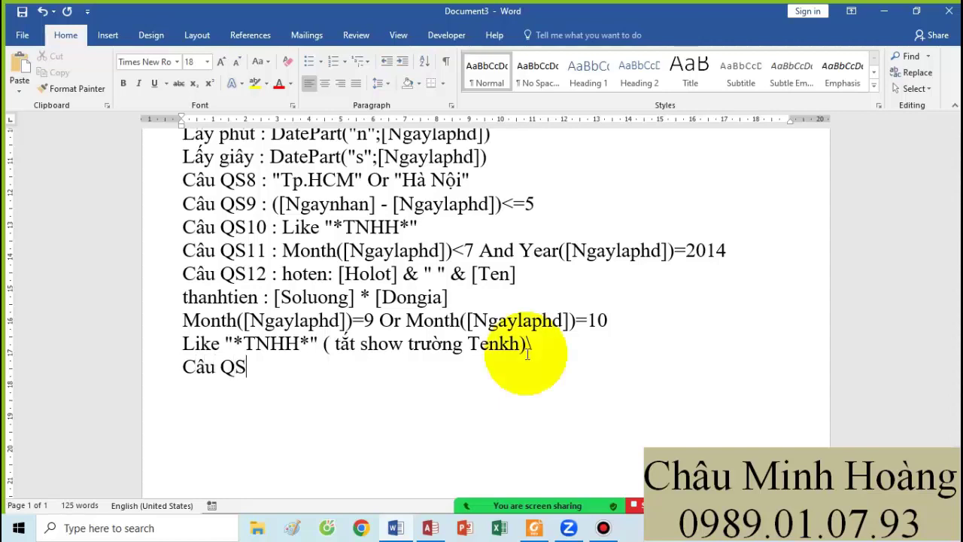
type("13 :")
key("ctrl+v")
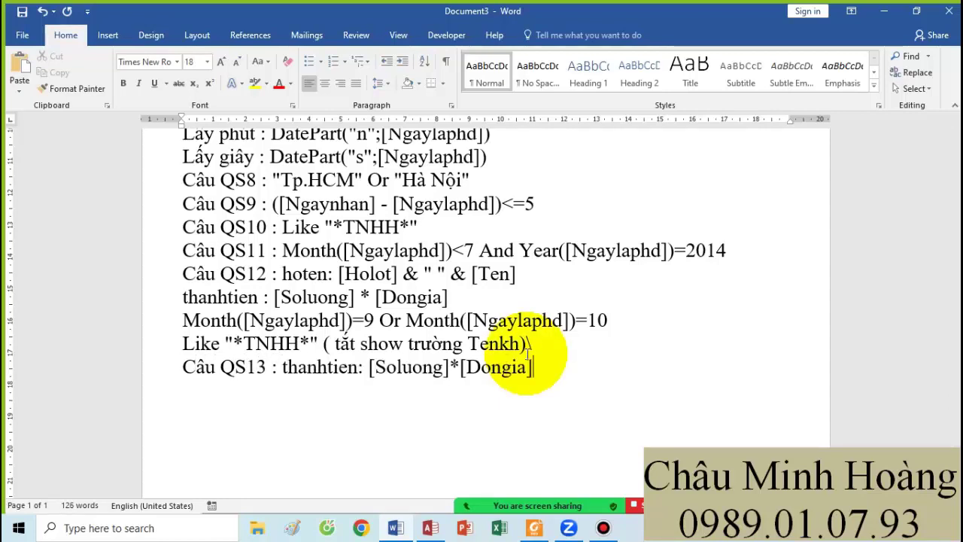
key("Return")
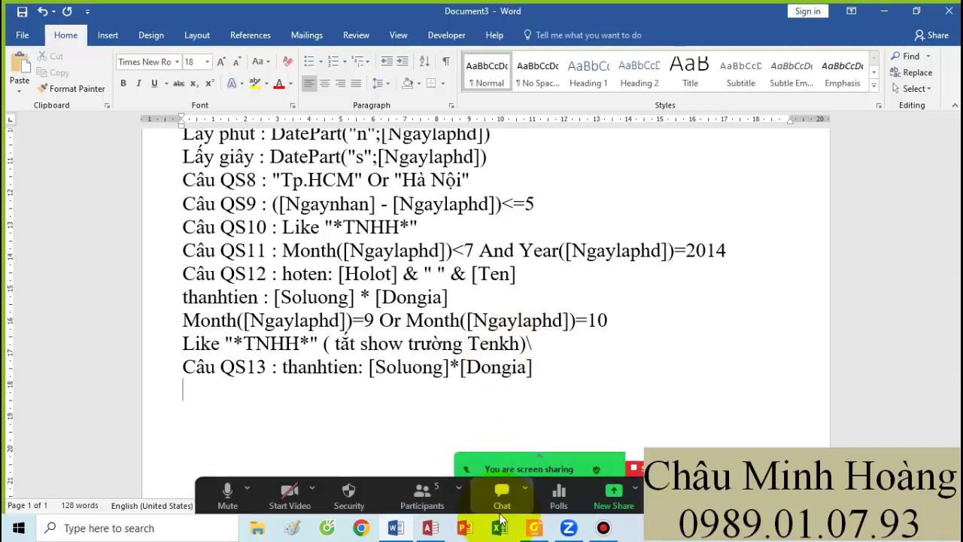
Go back to exercise QS13 in the PDF and reread its required fields
left_click(533, 529)
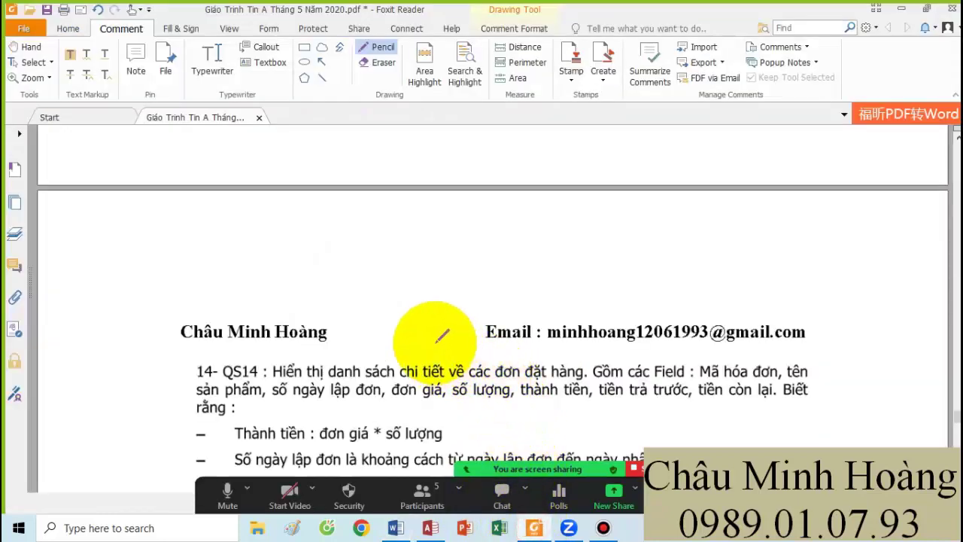
scroll(440, 284, "up", 3)
scroll(440, 284, "up", 2)
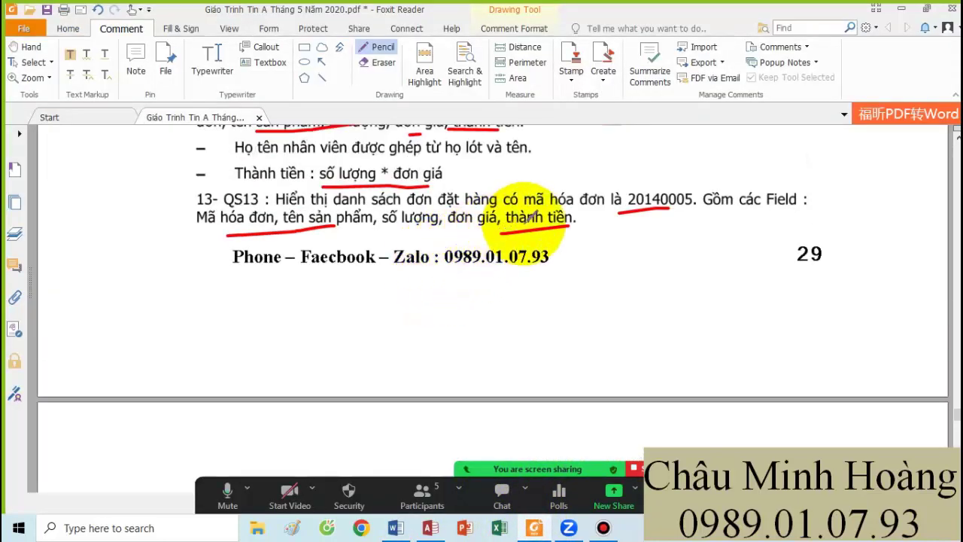
Widen the thanhtien column in the Access query to fit its expression, then run the query and return to its design
left_click(430, 527)
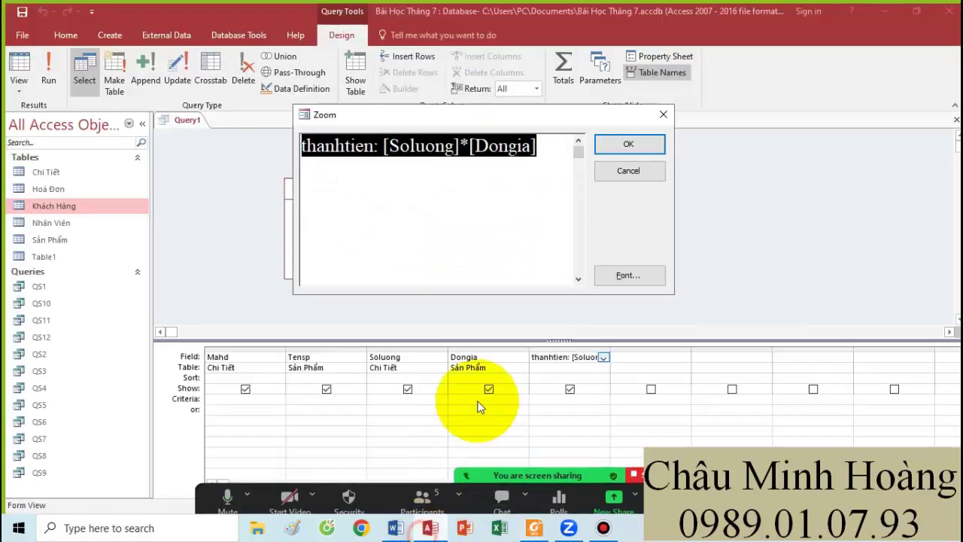
left_click(623, 143)
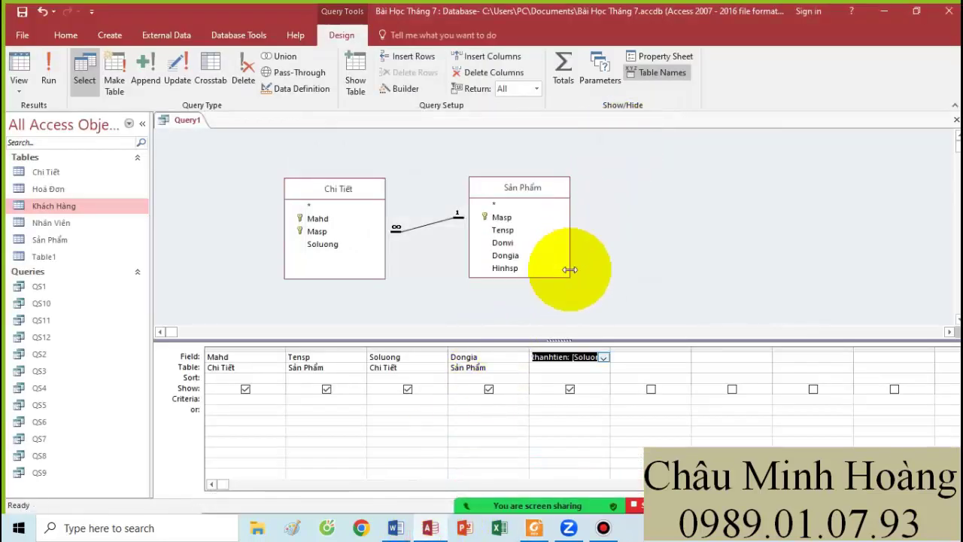
double_click(608, 348)
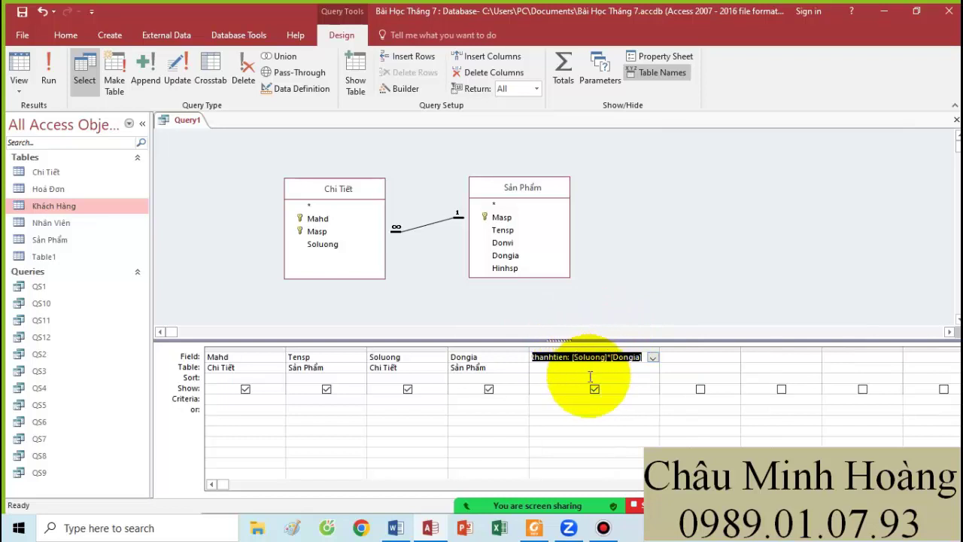
left_click(49, 78)
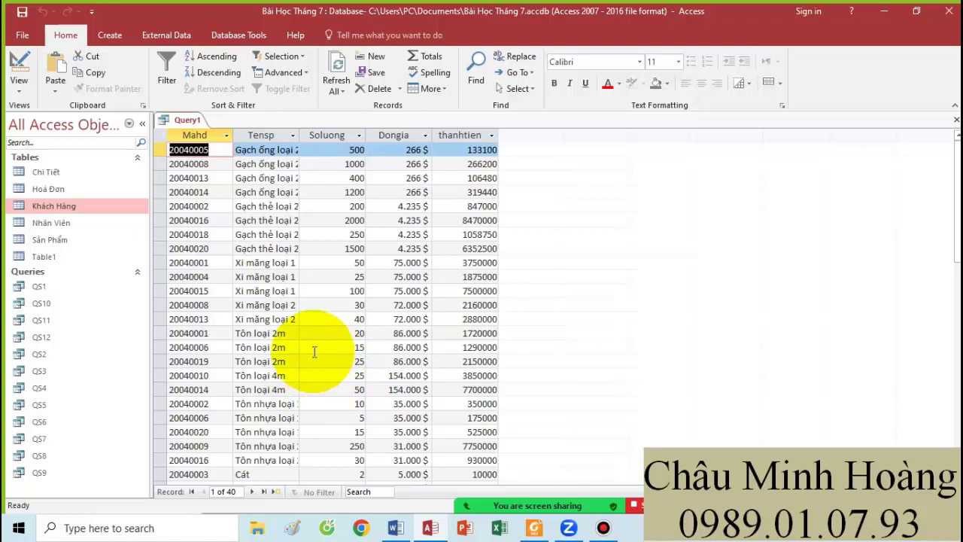
left_click(18, 65)
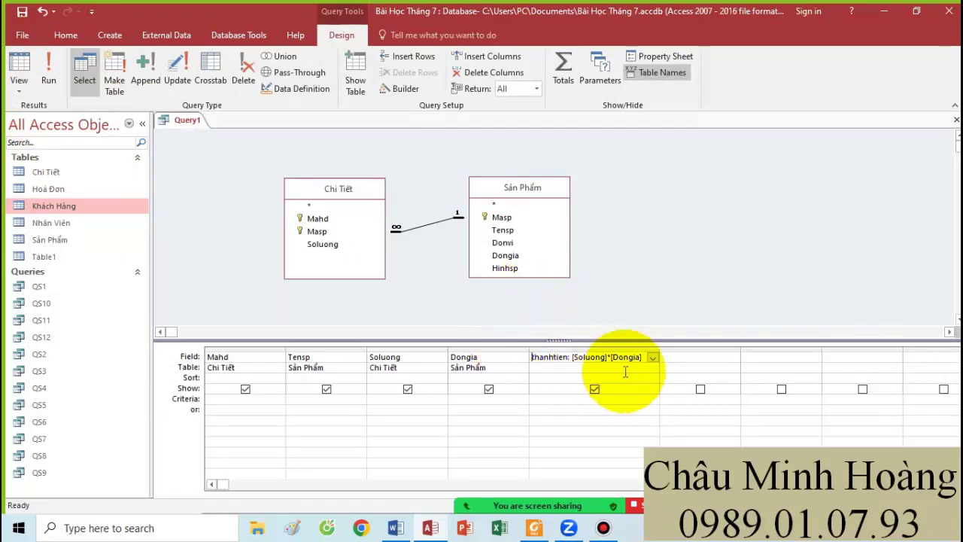
Set the Mahd criterion to the invoice code given in exercise QS13 of the PDF, run the query, and return to its design
left_click(534, 527)
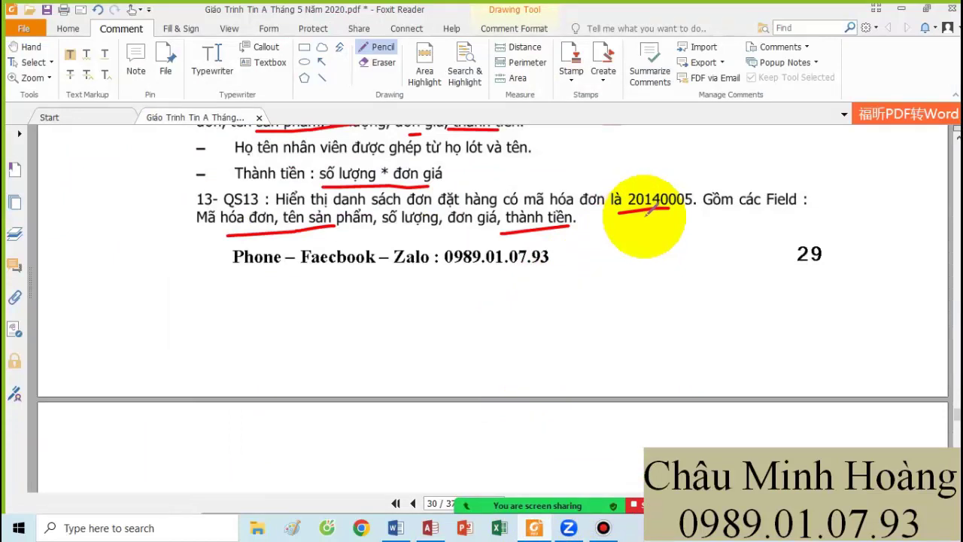
left_click(430, 528)
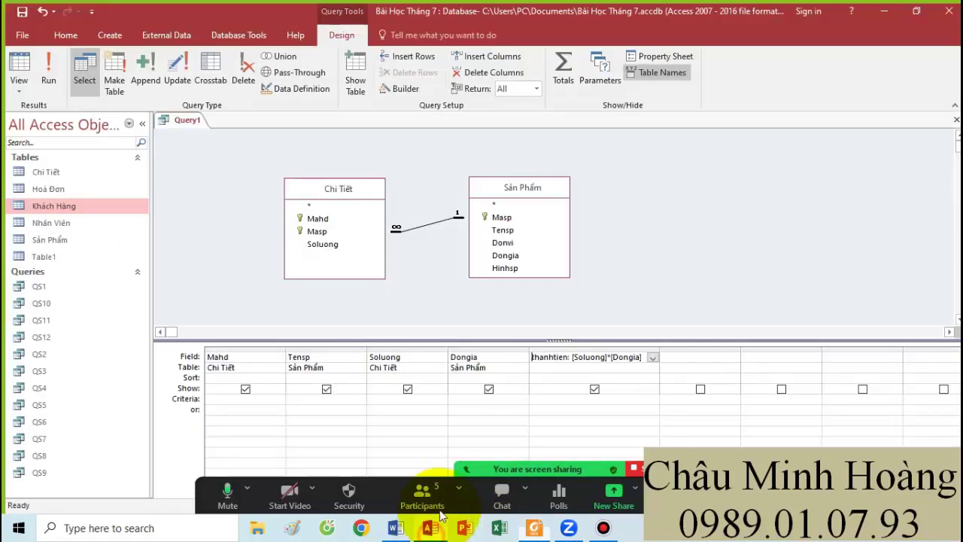
left_click(231, 399)
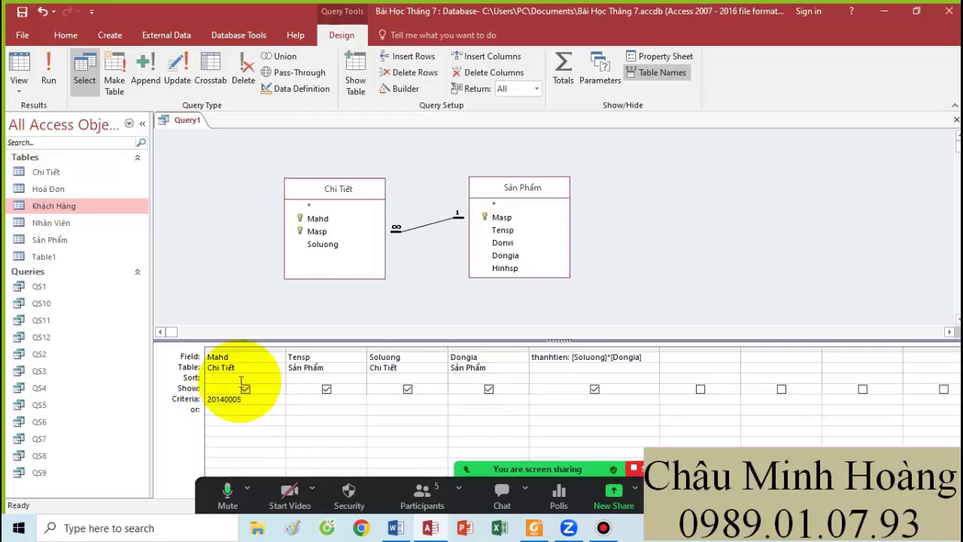
key("Tab")
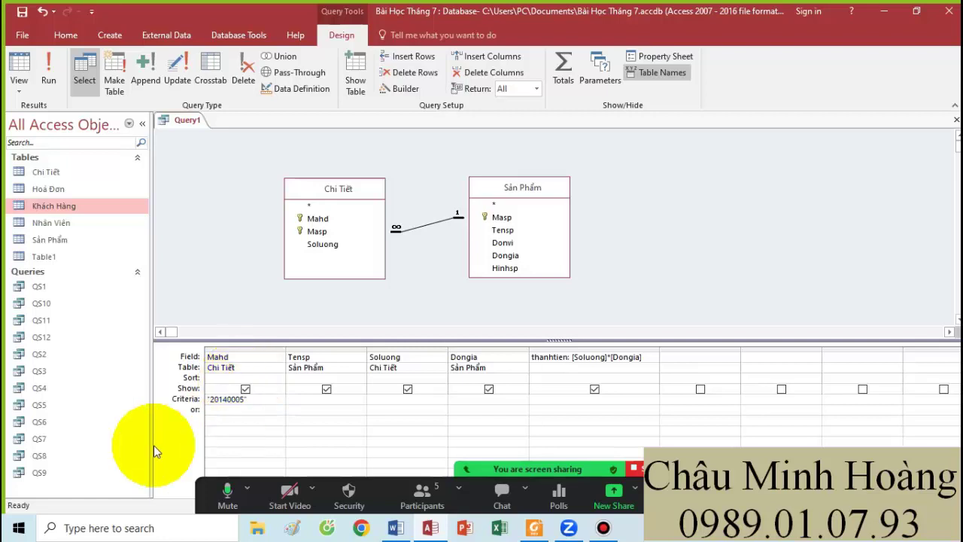
left_click(46, 75)
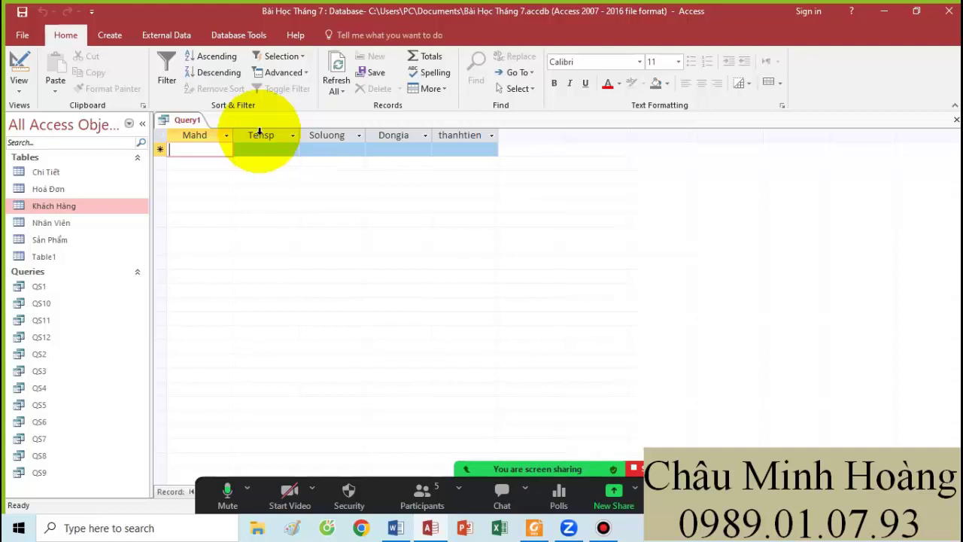
left_click(19, 69)
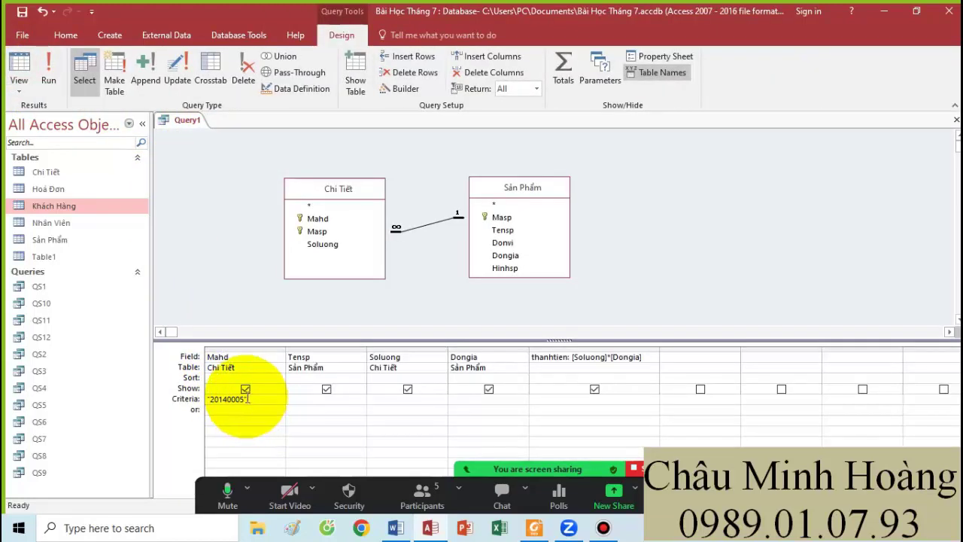
Copy the Mahd criterion into the Word notes below the QS13 expression and return to the Access query
left_click_drag(253, 400, 173, 398)
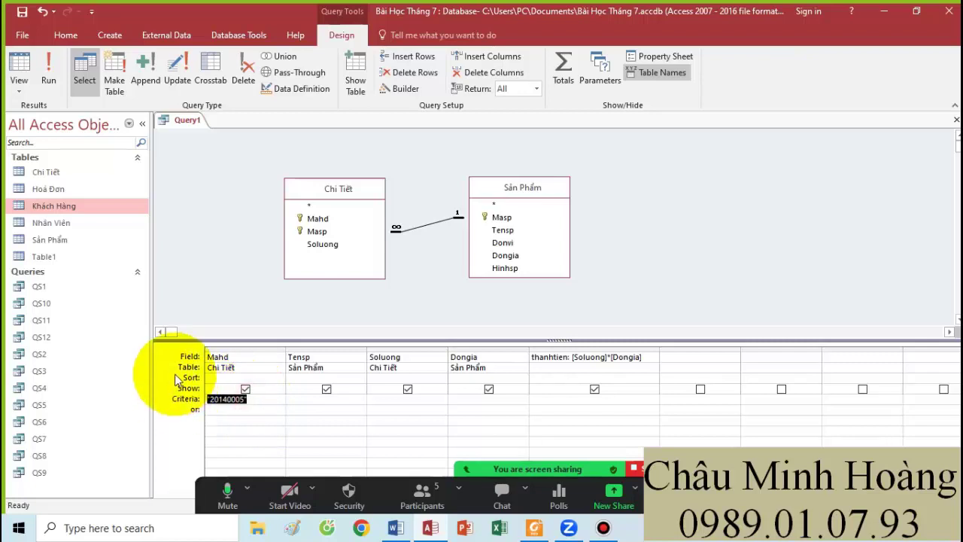
left_click(396, 528)
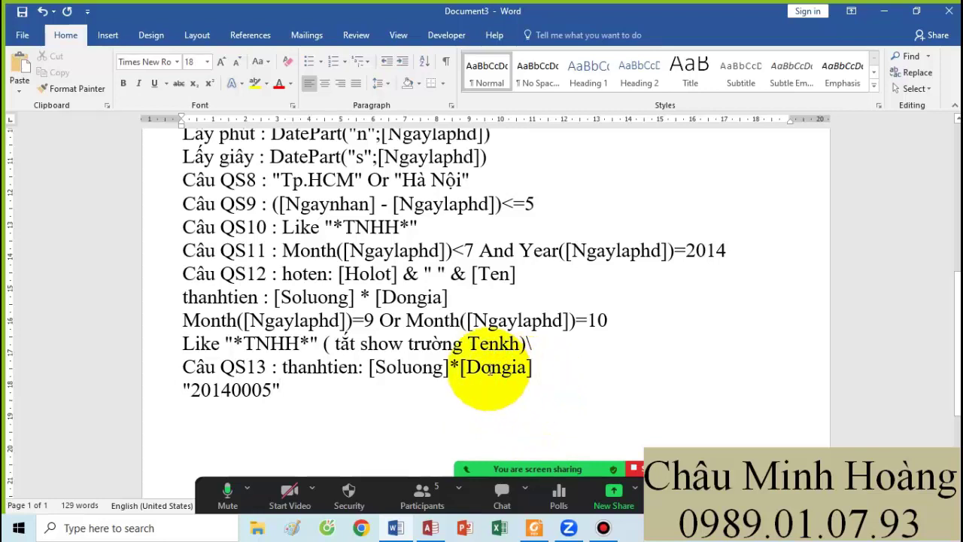
left_click(430, 528)
Save the query as QS13 and close it
key("ctrl+s")
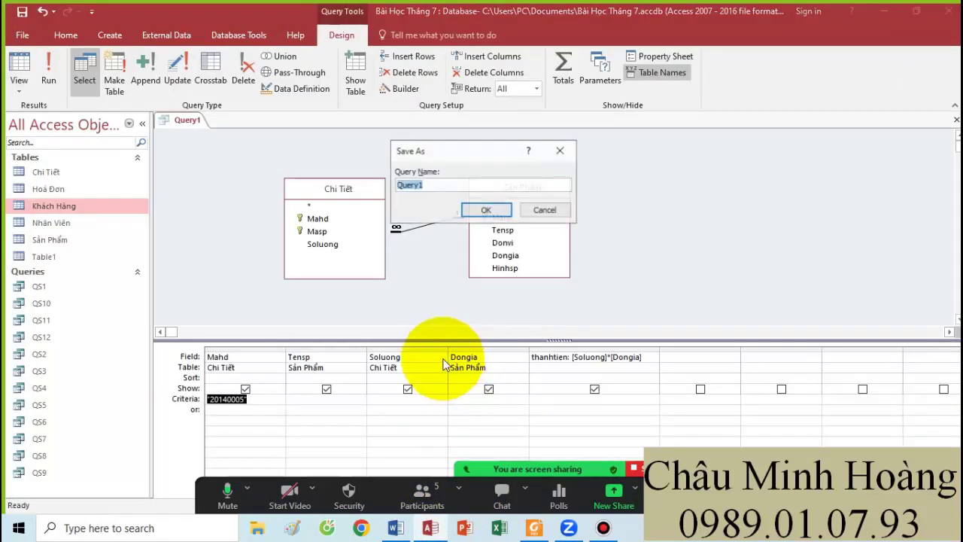
type("QS13")
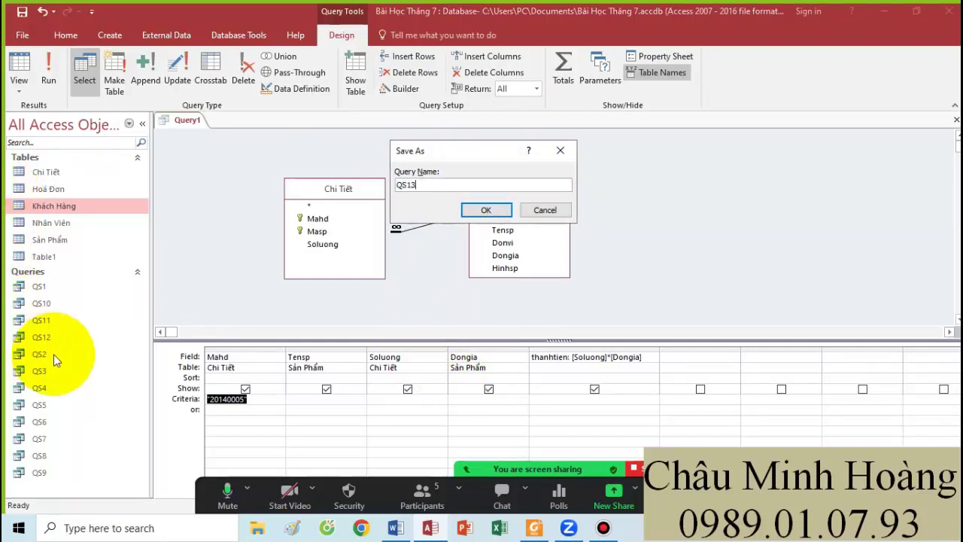
key("Return")
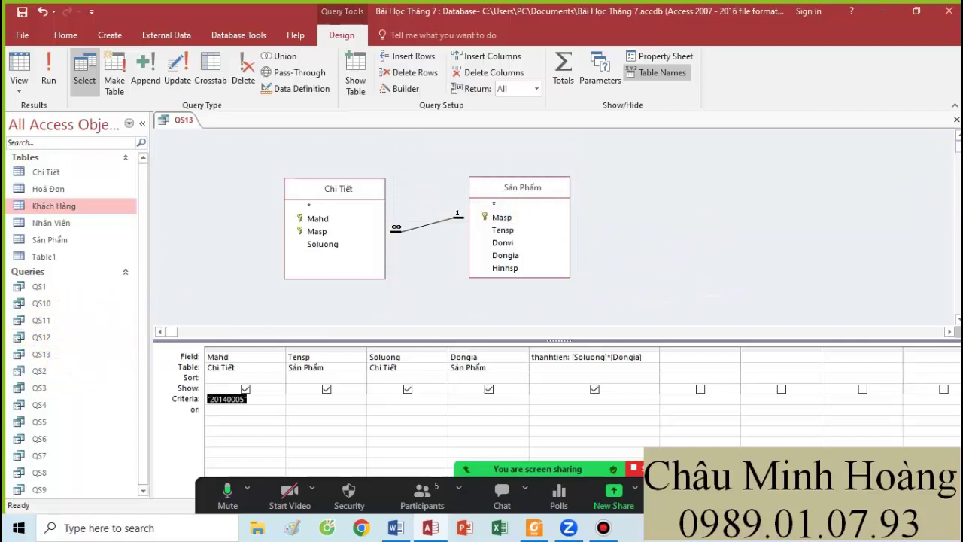
left_click(955, 120)
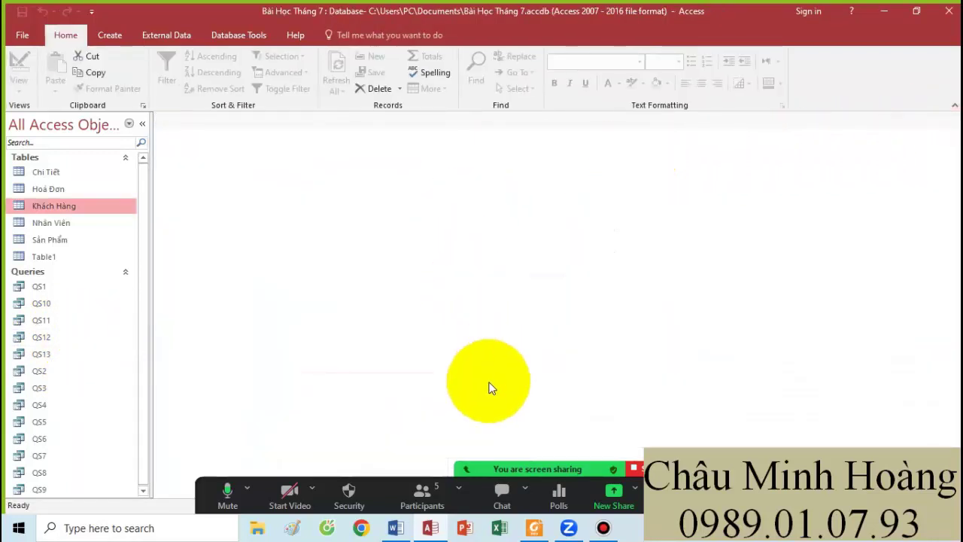
Read exercise QS14 in the PDF, underline "Mã hóa đơn" in its field list, and return to Access
left_click(533, 527)
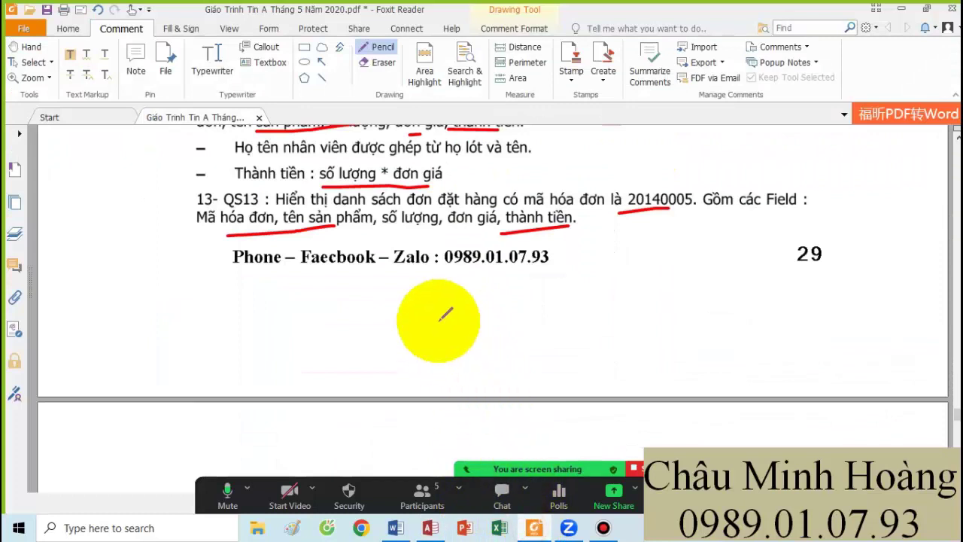
scroll(443, 310, "down", 3)
scroll(447, 308, "down", 1)
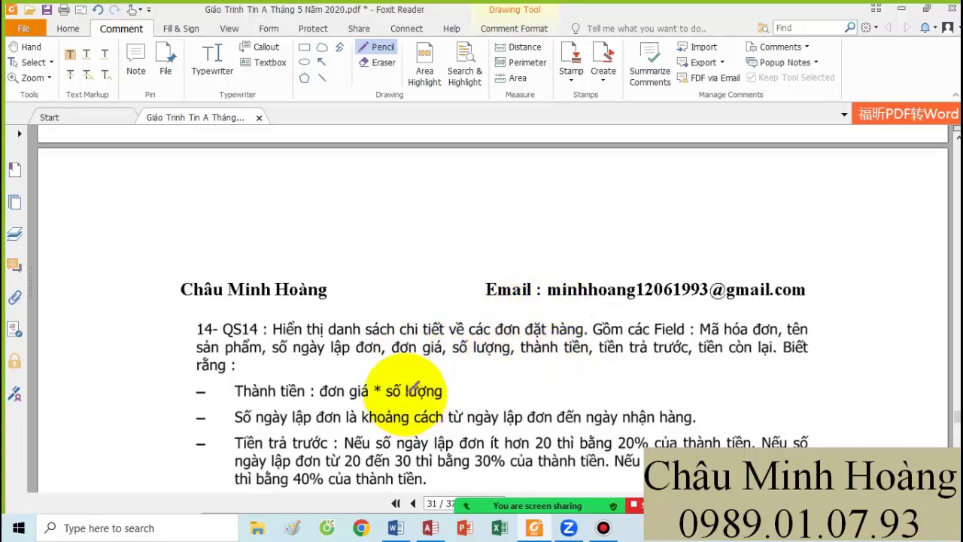
left_click_drag(722, 343, 777, 337)
left_click(430, 527)
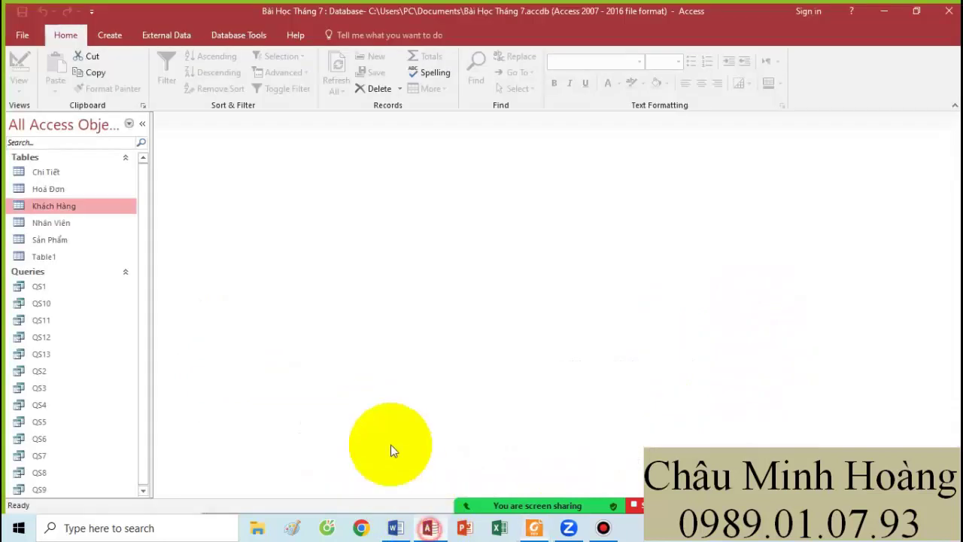
Check the meeting chat and the Bandicam recorder, dismiss both, and start a new Access query in Design view
left_click(110, 35)
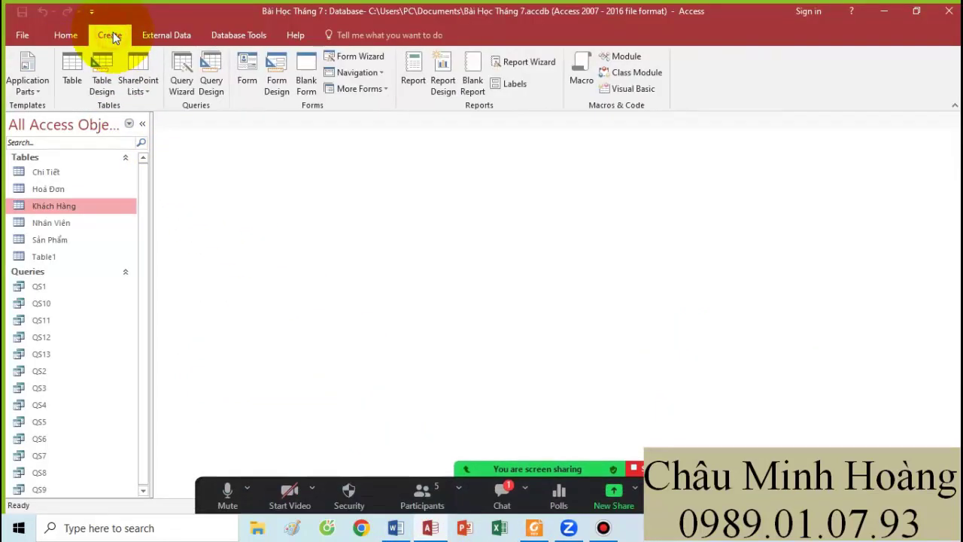
left_click(512, 492)
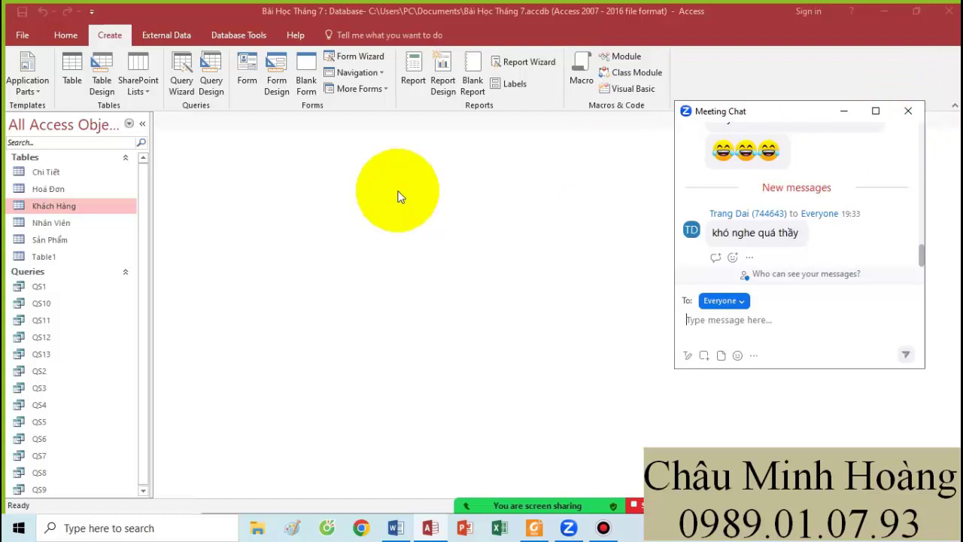
left_click(601, 528)
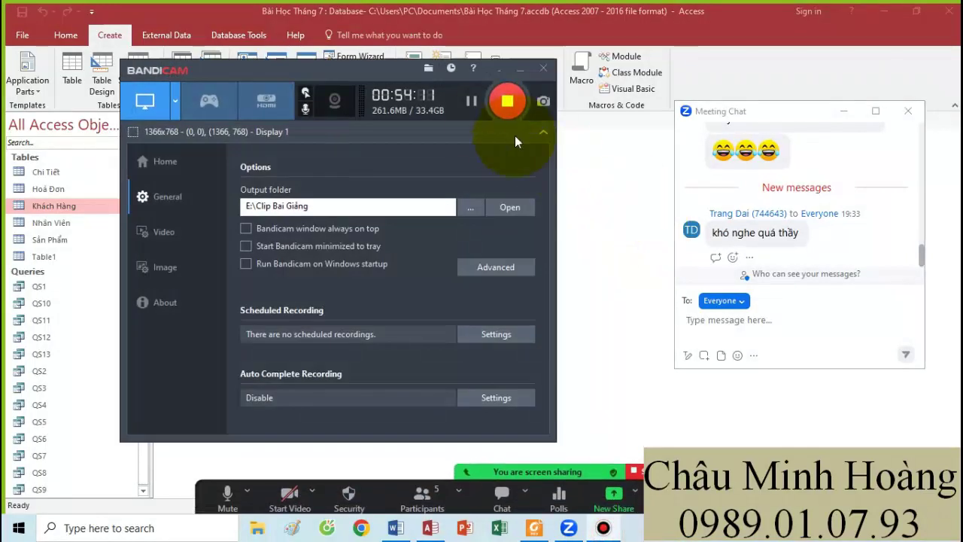
left_click(520, 69)
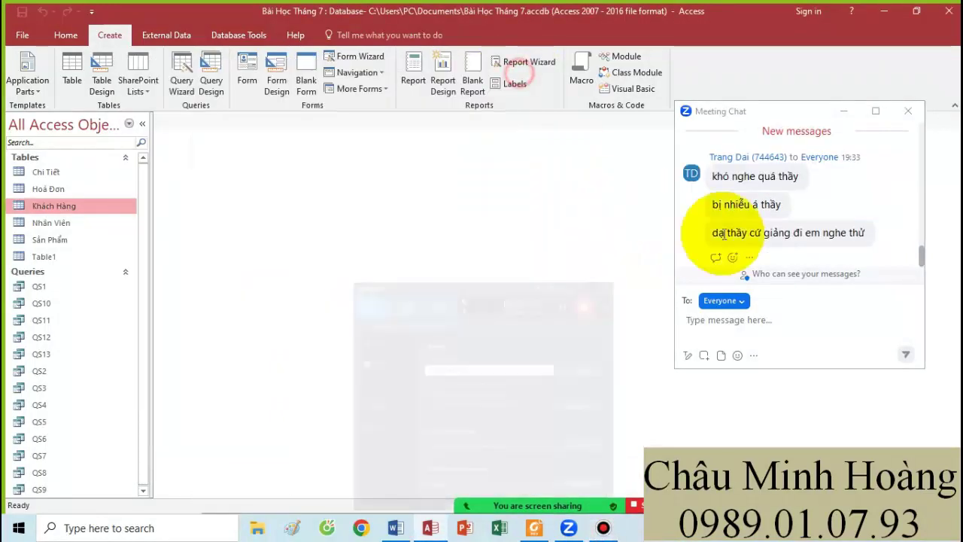
left_click(908, 110)
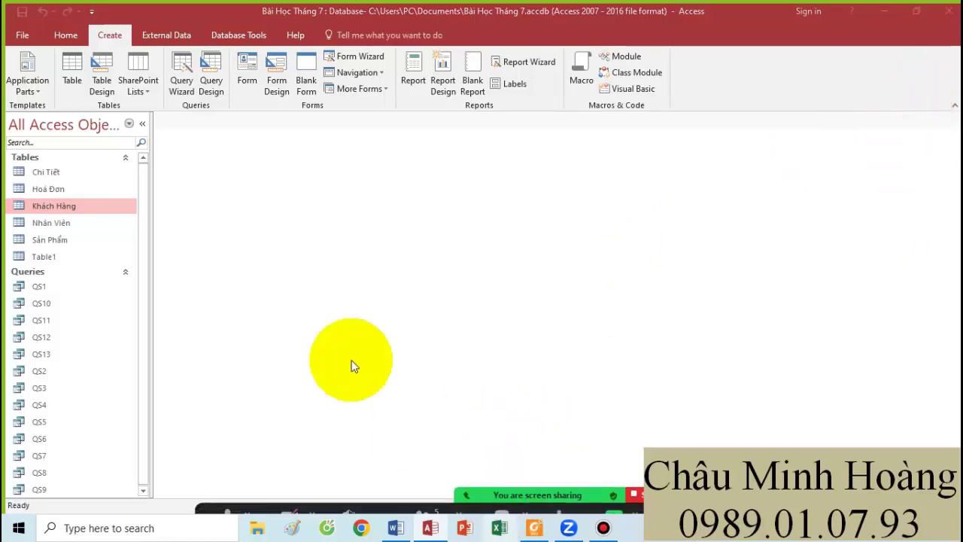
left_click(218, 88)
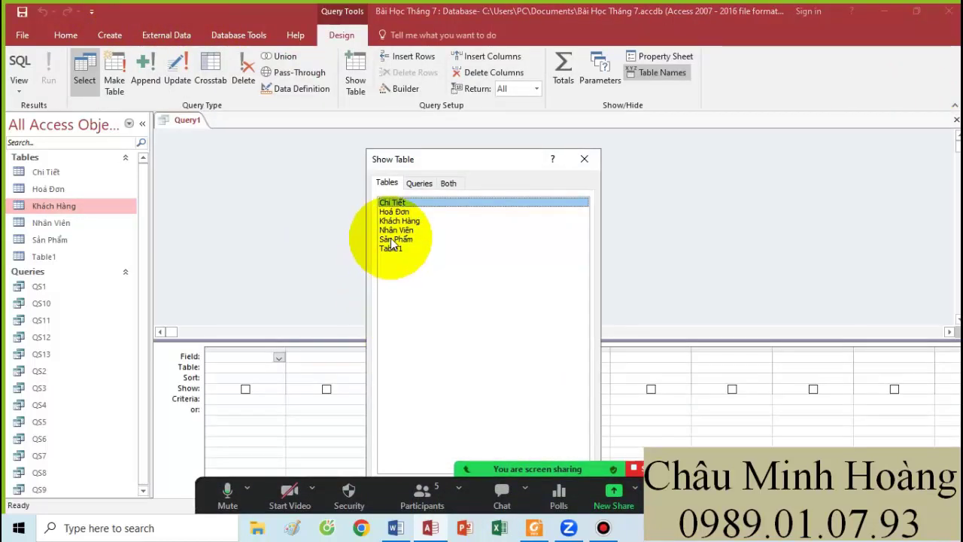
Add the Chi Tiết, Hoá Đơn, Khách Hàng, Nhân Viên and Sản Phẩm tables to the new query
left_click_drag(395, 239, 403, 197)
left_click_drag(464, 158, 471, 91)
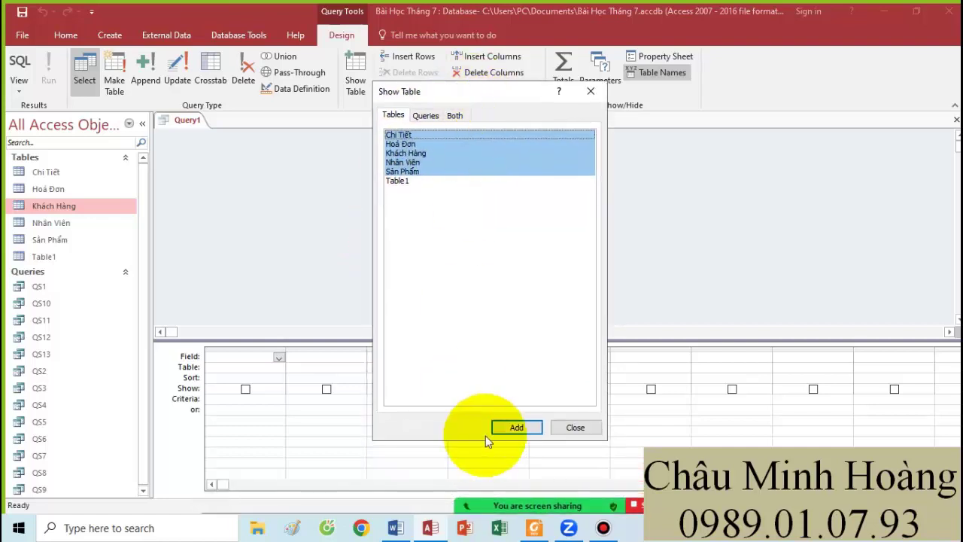
left_click(526, 427)
left_click(573, 428)
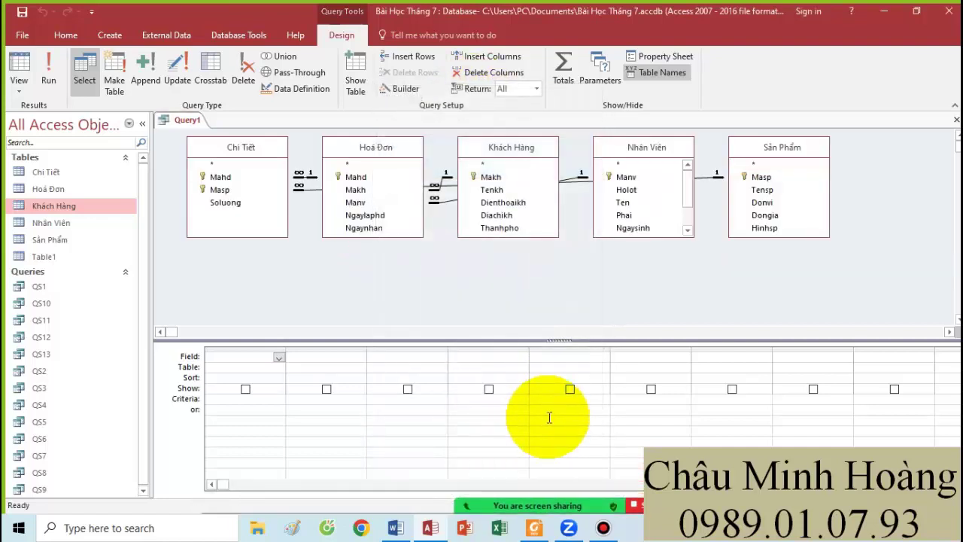
Check the QS14 requirements in the PDF, then add Mahd from Hoá Đơn to the Access query and move that table lower
left_click(534, 527)
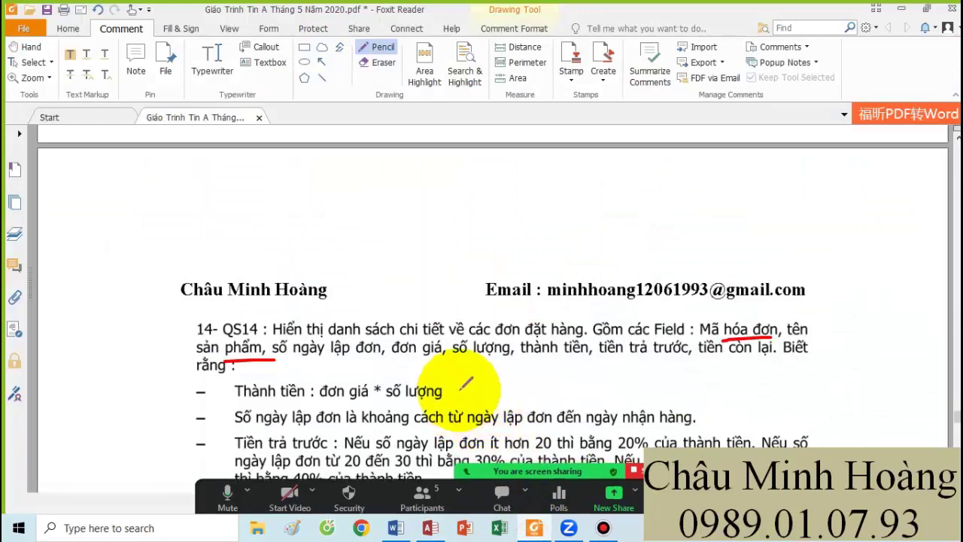
scroll(466, 384, "down", 2)
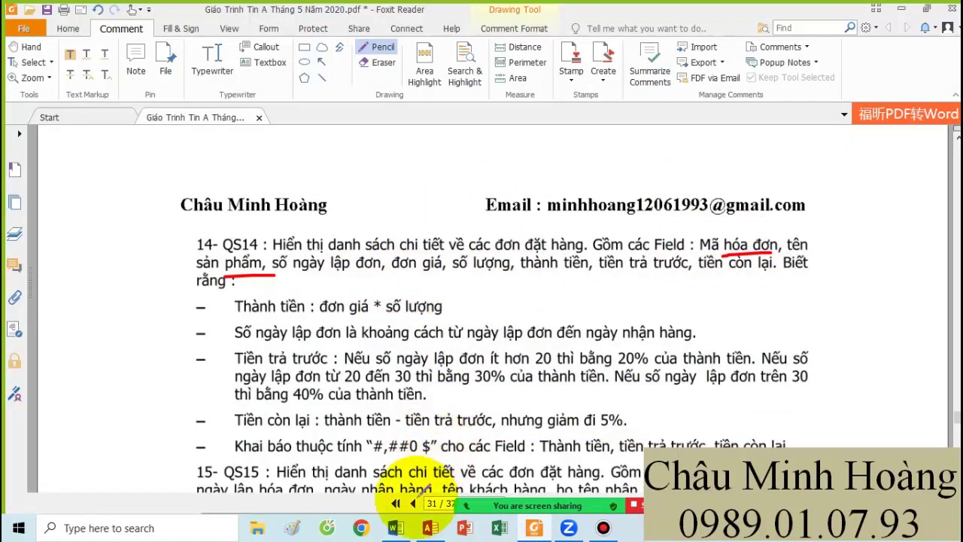
left_click(430, 527)
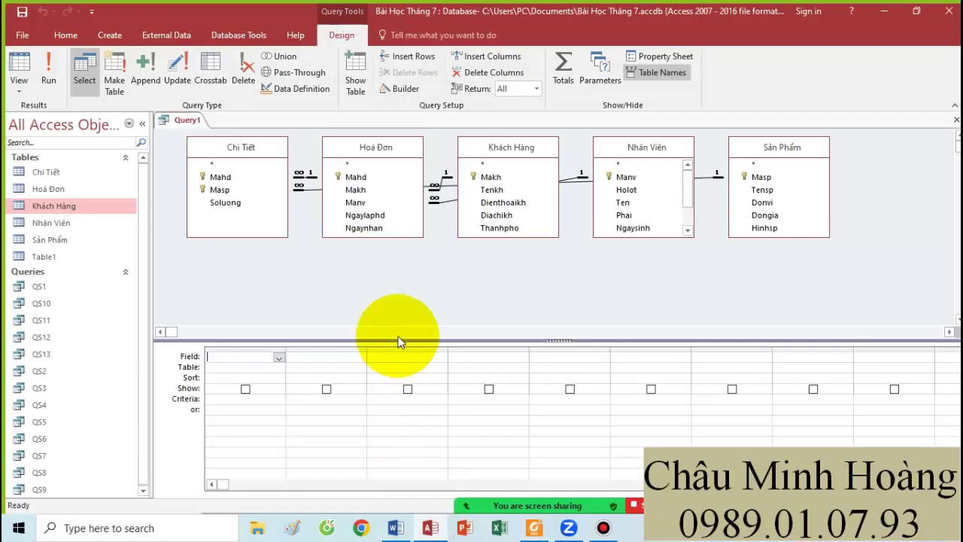
left_click(378, 229)
left_click_drag(380, 150, 373, 227)
double_click(349, 255)
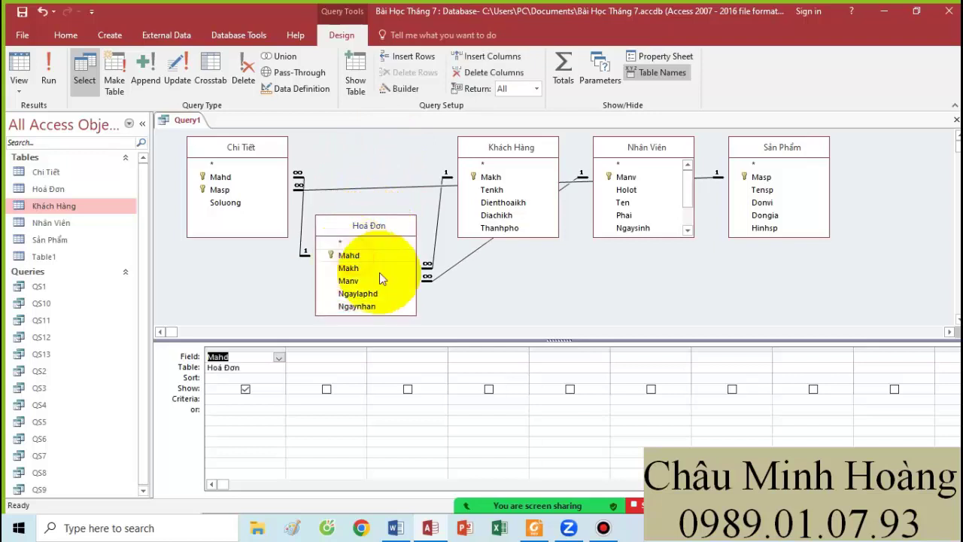
Check the QS14 field list in the PDF, then add Tensp from Sản Phẩm to the query and move that table lower
left_click(538, 528)
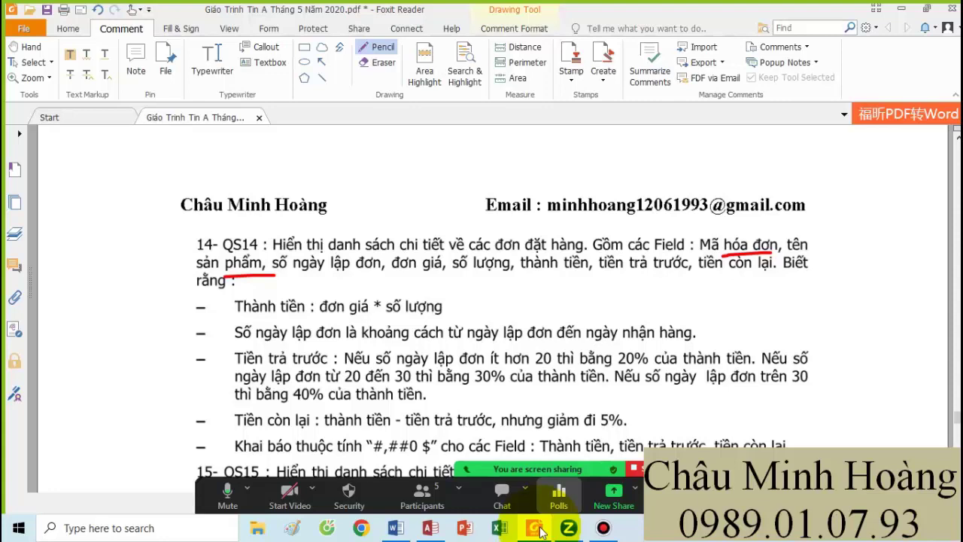
left_click(538, 529)
double_click(766, 190)
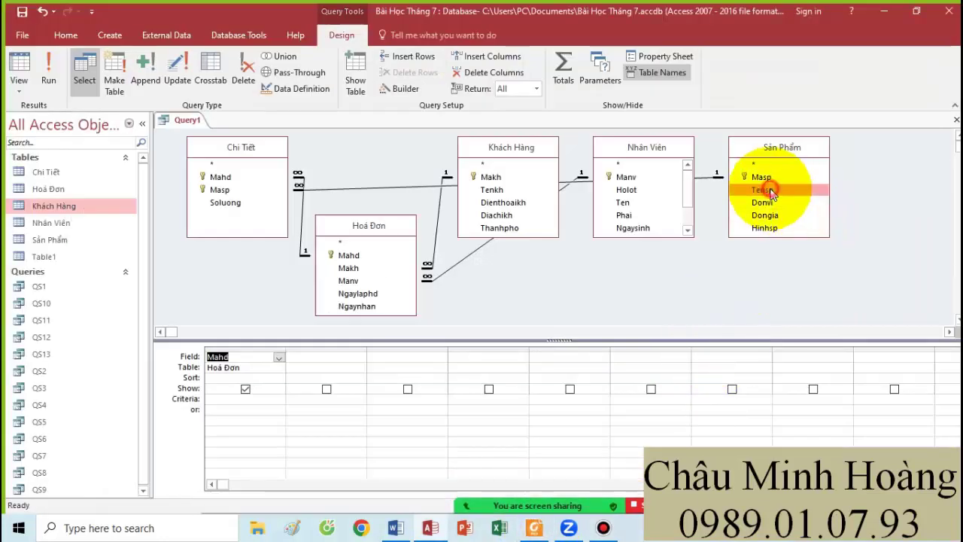
left_click_drag(774, 150, 774, 236)
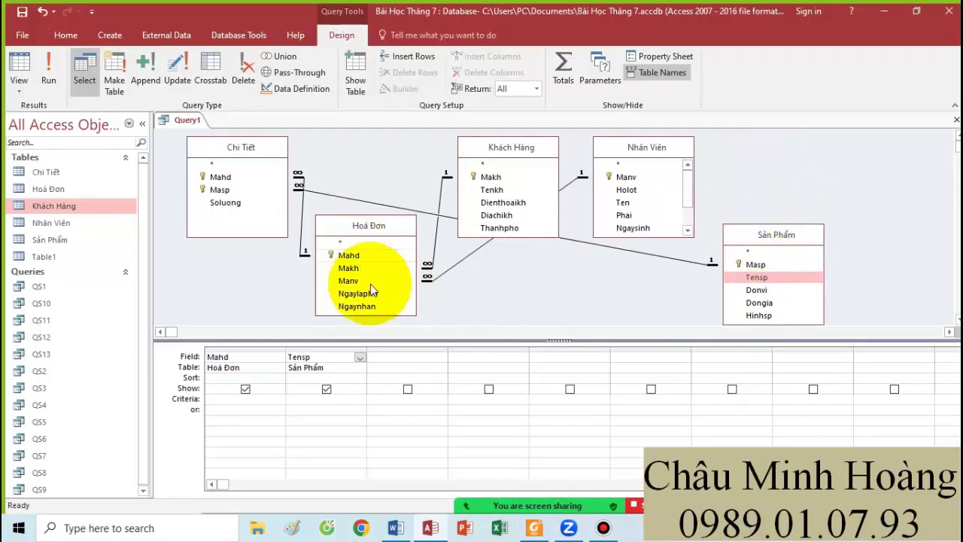
Enter the calculated field snld: [Ngaynhan] - [Ngaylaphd] in the third column, run the query and return to Design view
right_click(390, 356)
left_click(428, 457)
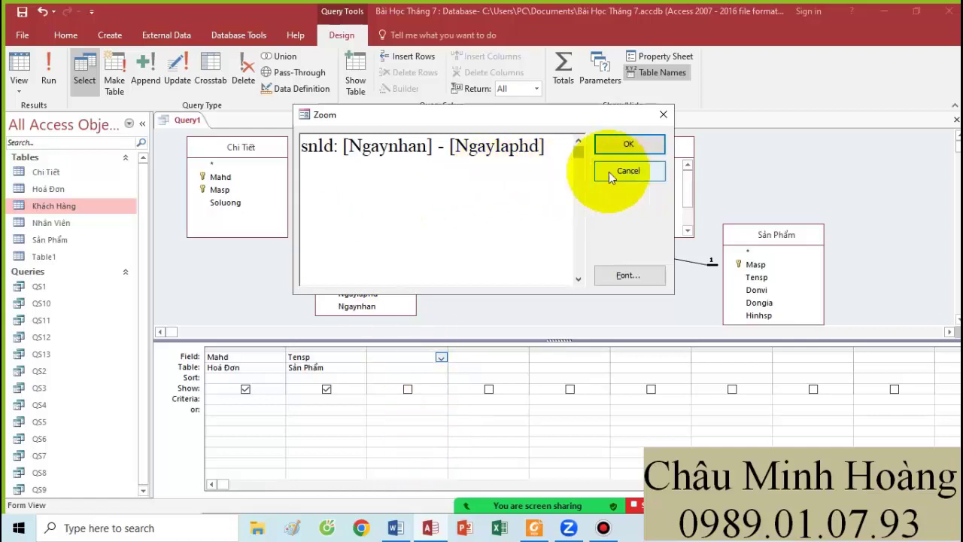
left_click(628, 142)
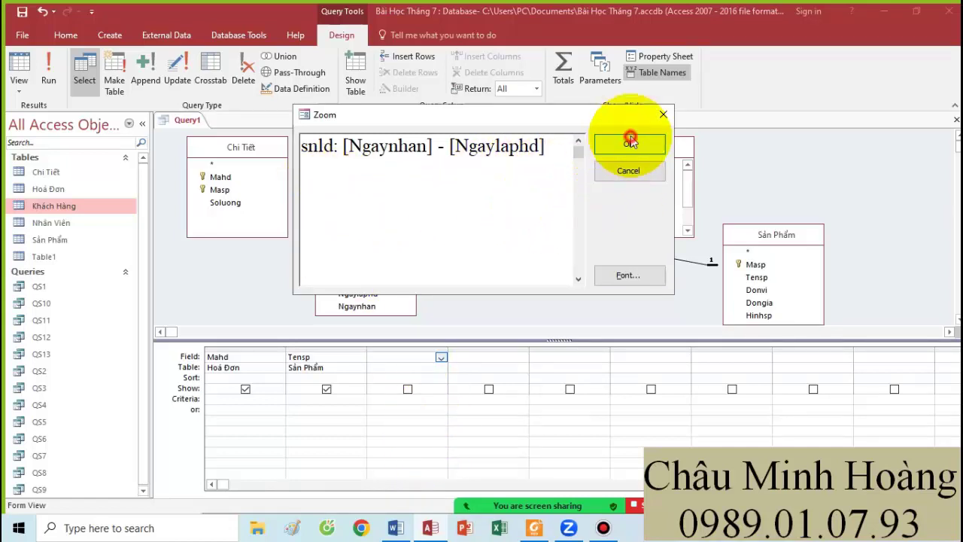
left_click(48, 75)
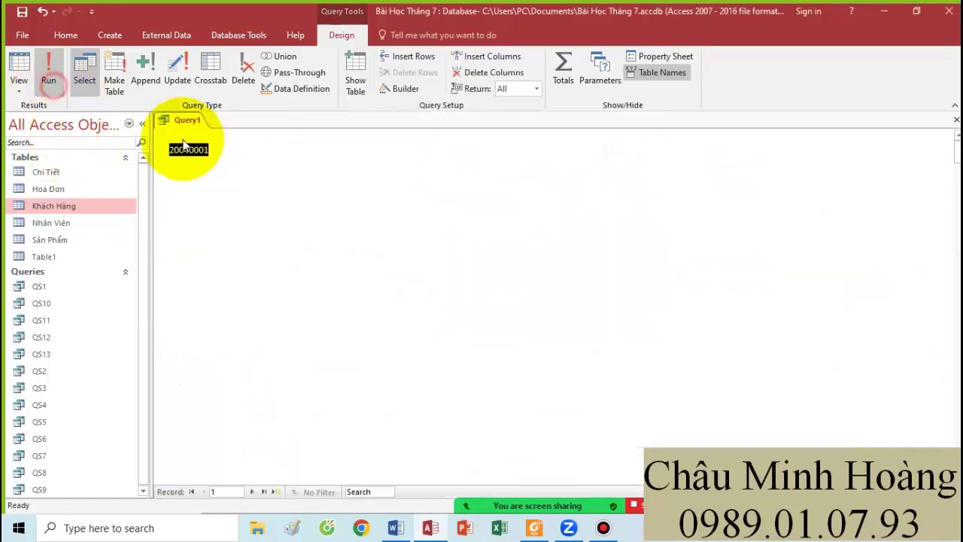
left_click(18, 67)
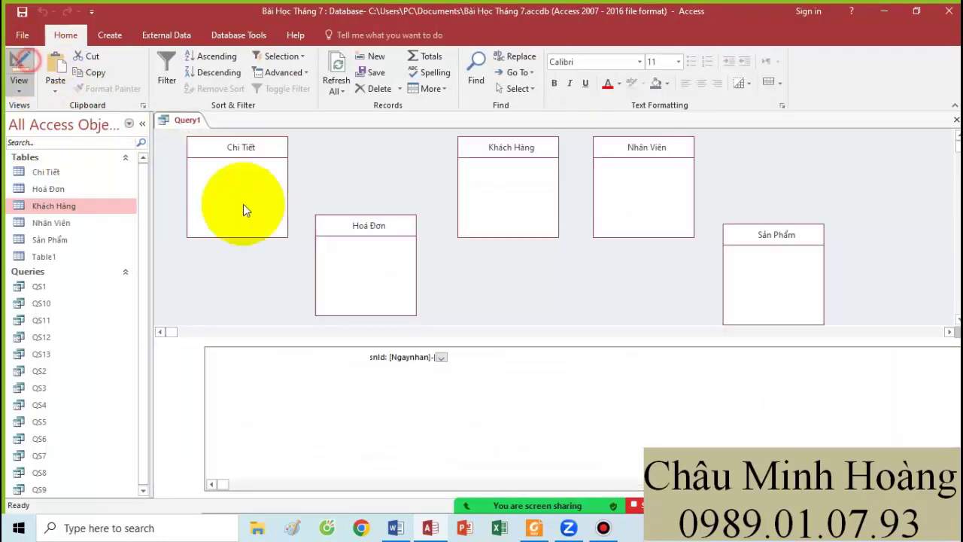
Copy the snld expression into the Word notes on a new line labelled "Câu QS14 :"
right_click(390, 356)
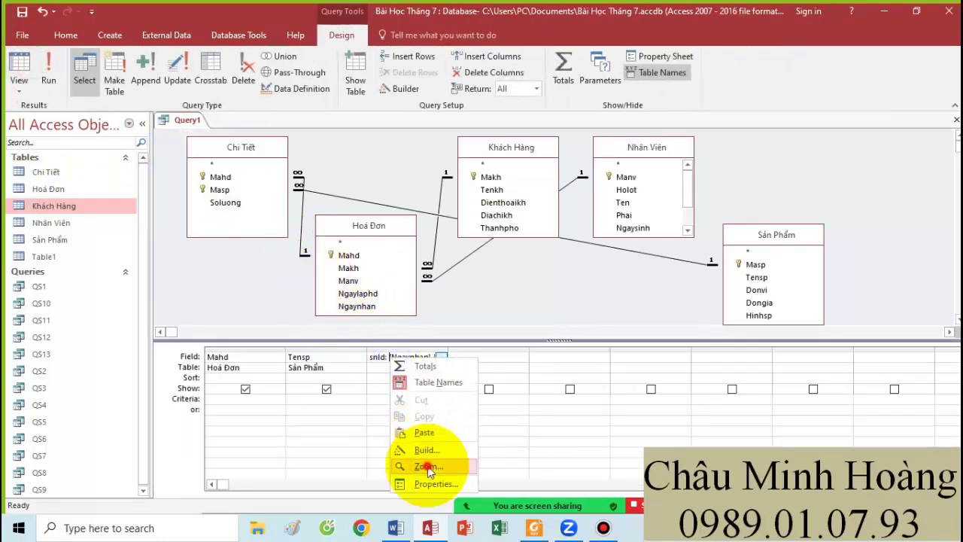
left_click(418, 464)
key("ctrl+c")
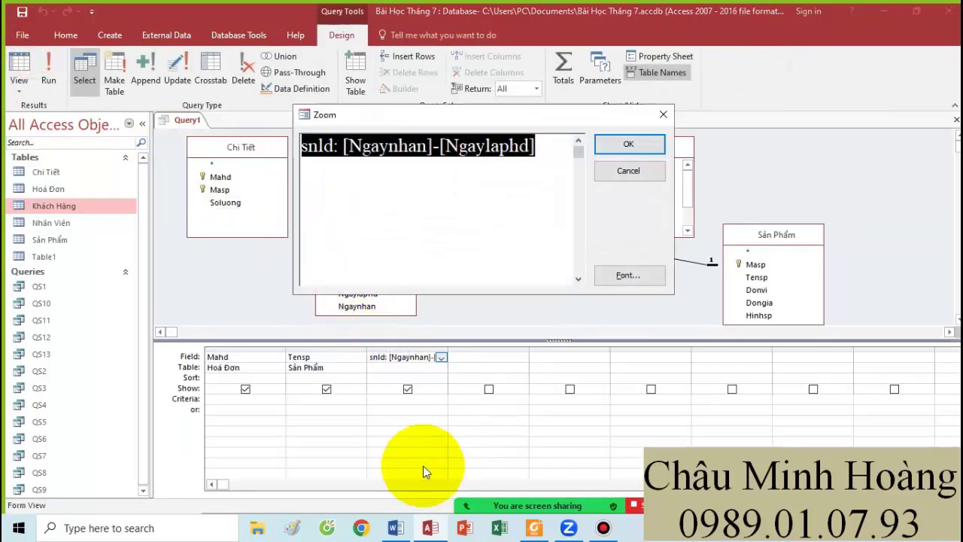
left_click(395, 527)
left_click(334, 406)
key("Return")
type("c")
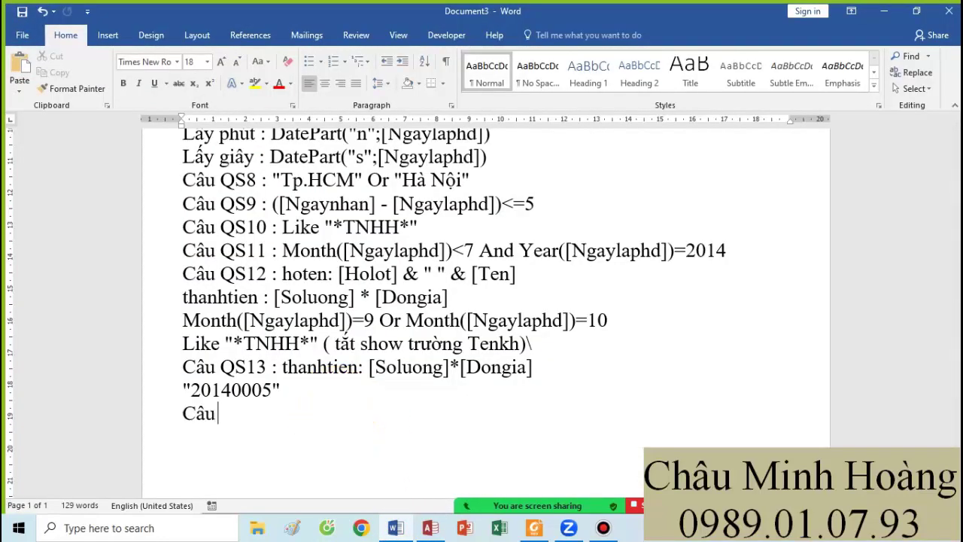
type("âu QS14 :")
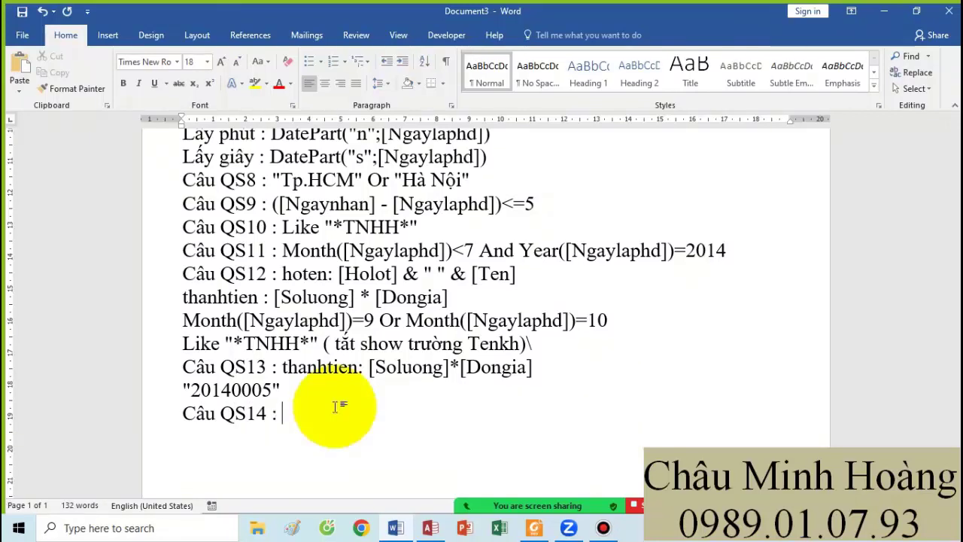
key("ctrl+v")
key("Return")
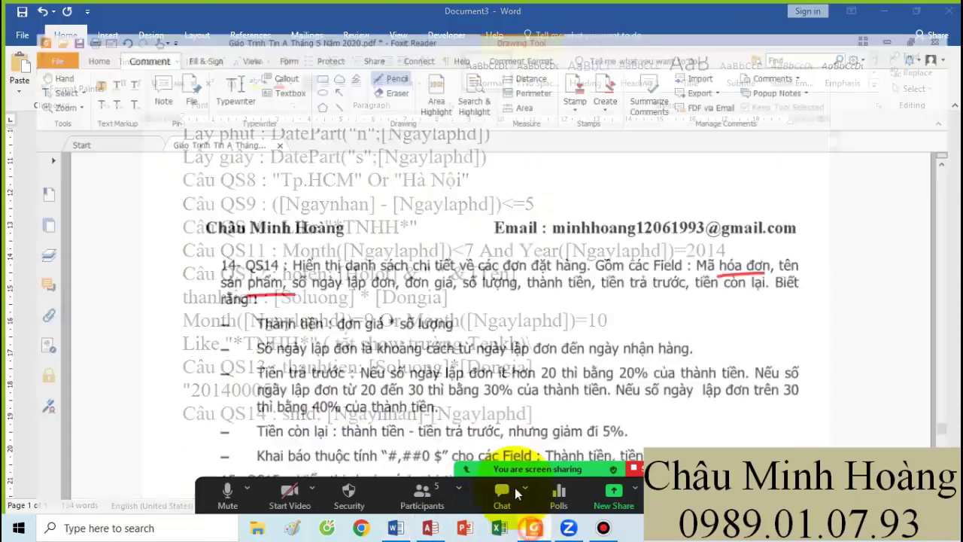
Underline "đơn giá" and "số lượng" in the QS14 field list in the PDF
left_click(535, 528)
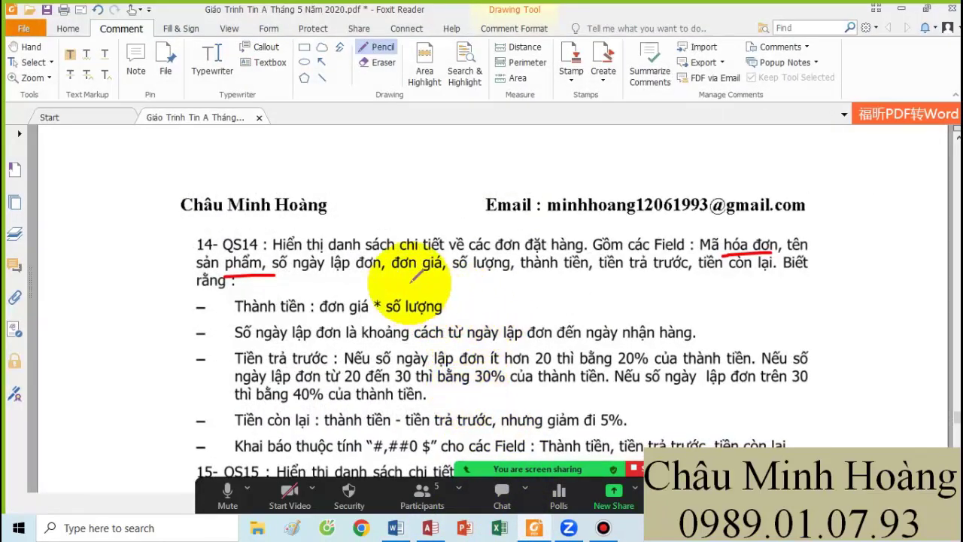
left_click_drag(392, 275, 419, 275)
left_click_drag(495, 280, 514, 276)
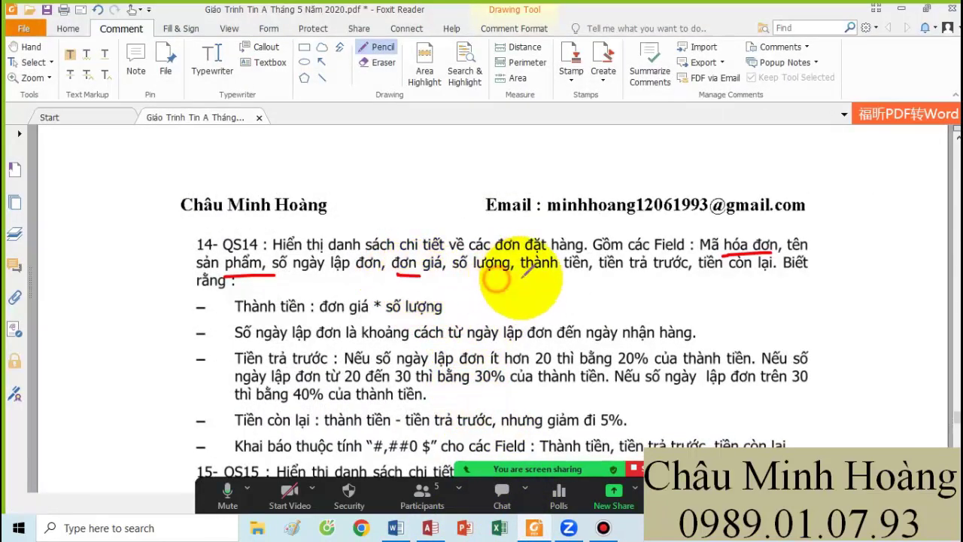
Return to Access, close the snld expression's Zoom window, and run the query to view its results before returning to Design view
left_click(395, 528)
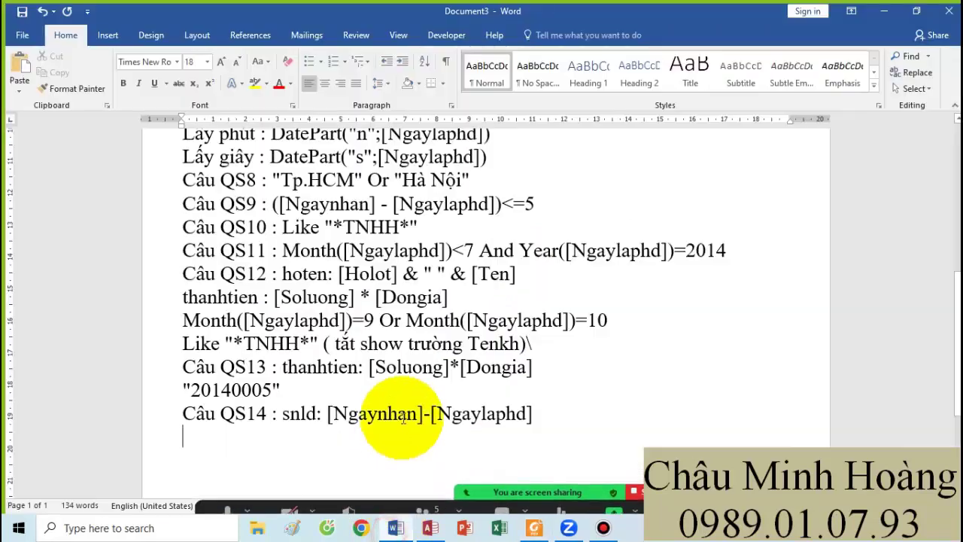
left_click(431, 528)
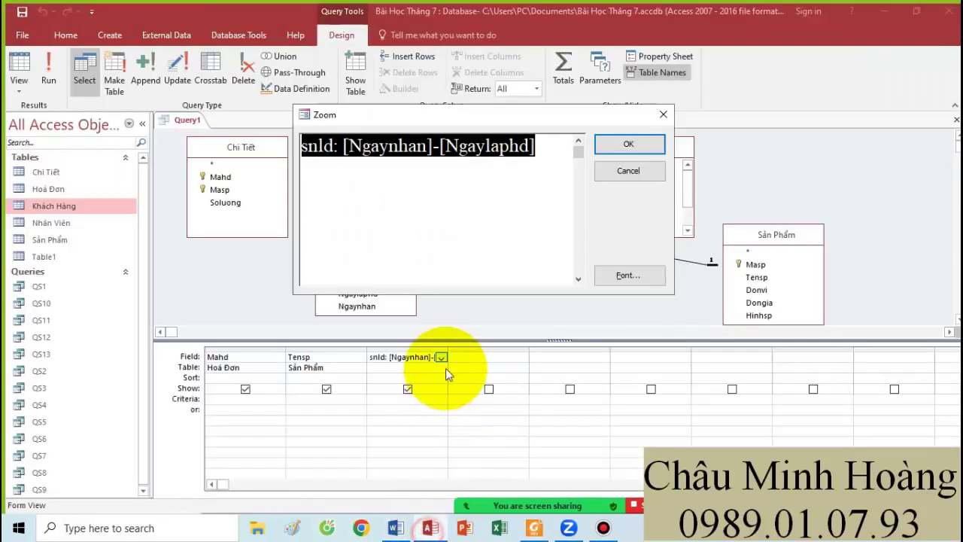
left_click(627, 144)
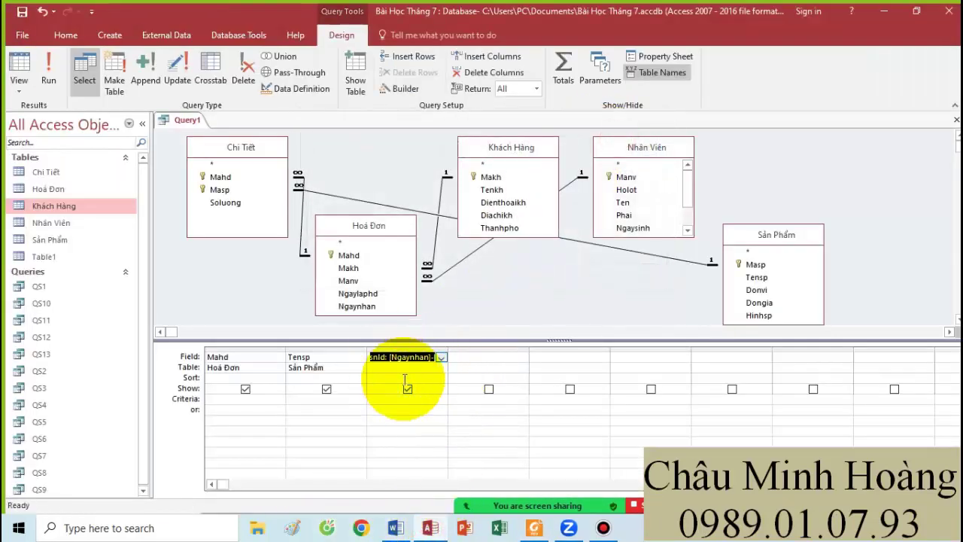
left_click(48, 72)
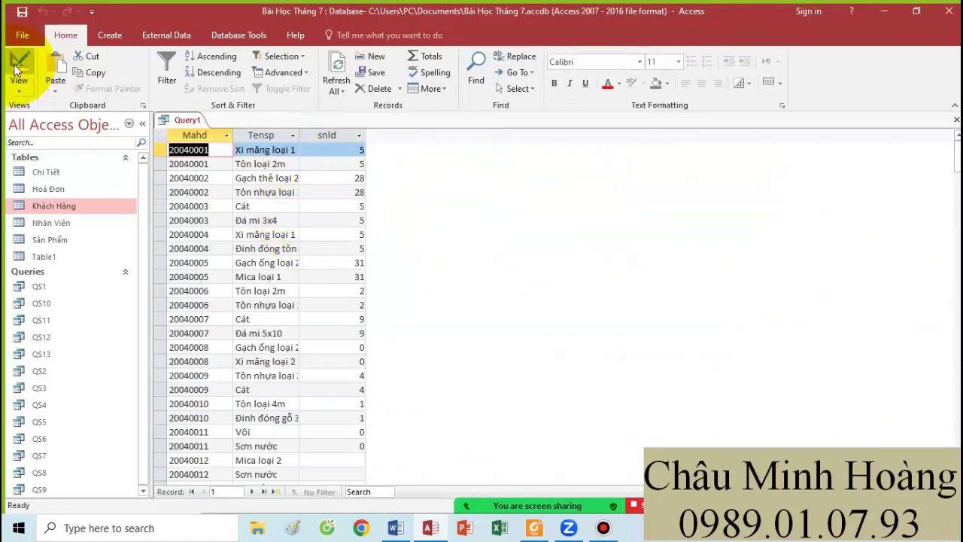
left_click(18, 67)
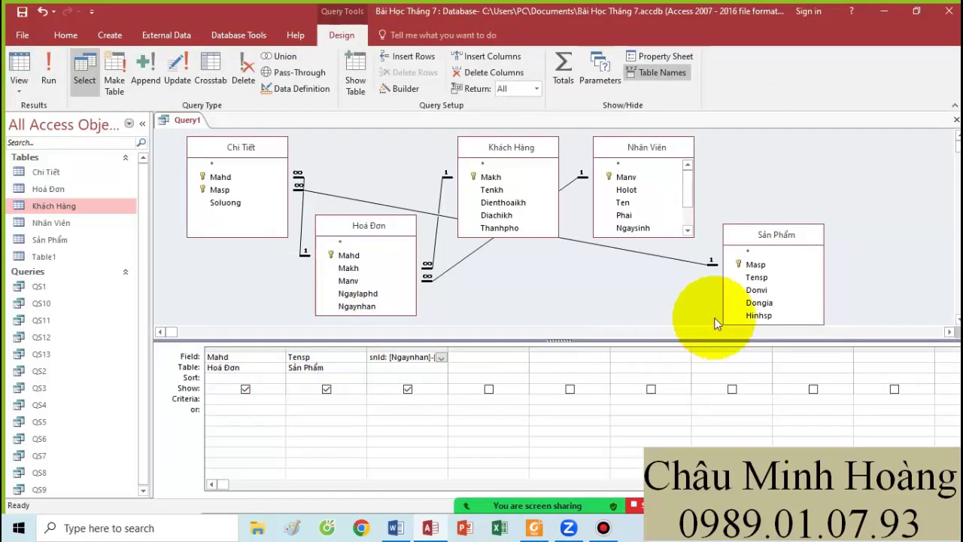
Add Dongia from Sản Phẩm and Soluong from Chi Tiết to the query, and move the Chi Tiết table lower
double_click(758, 303)
double_click(224, 202)
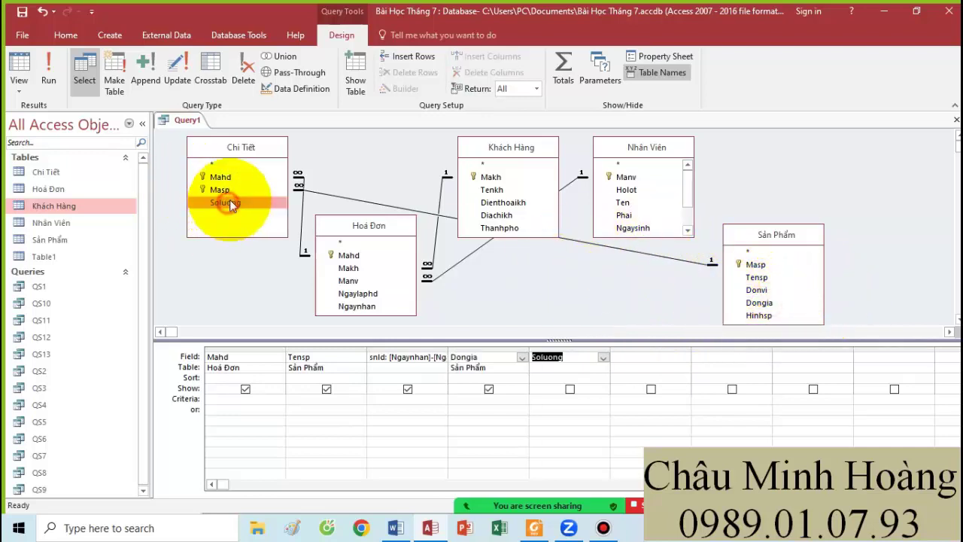
mouse_move(247, 146)
left_mouse_down()
mouse_move(243, 80)
mouse_move(250, 207)
left_mouse_up()
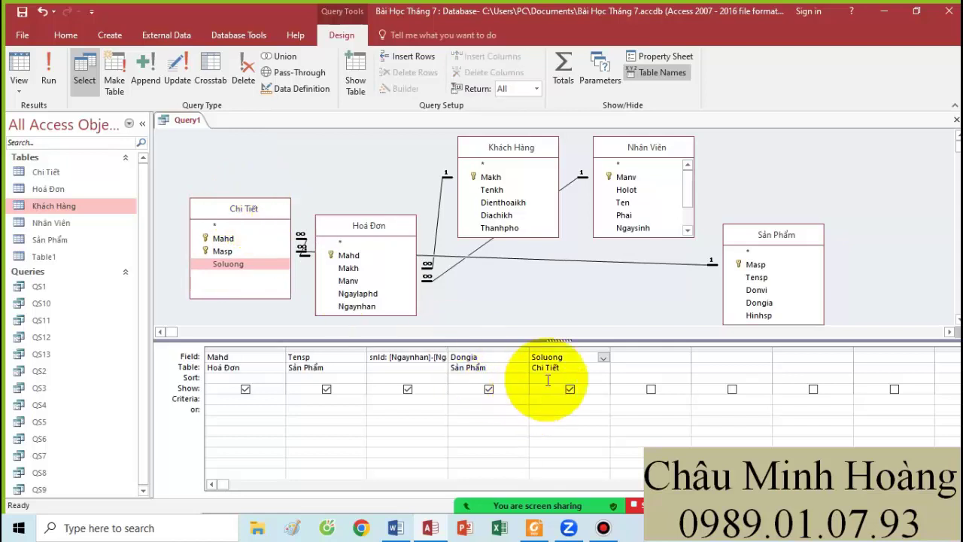
Enter the calculated field thanhtien : [Soluong] & [Dongia] in the sixth column, run the query and return to Design view
right_click(624, 358)
left_click(652, 460)
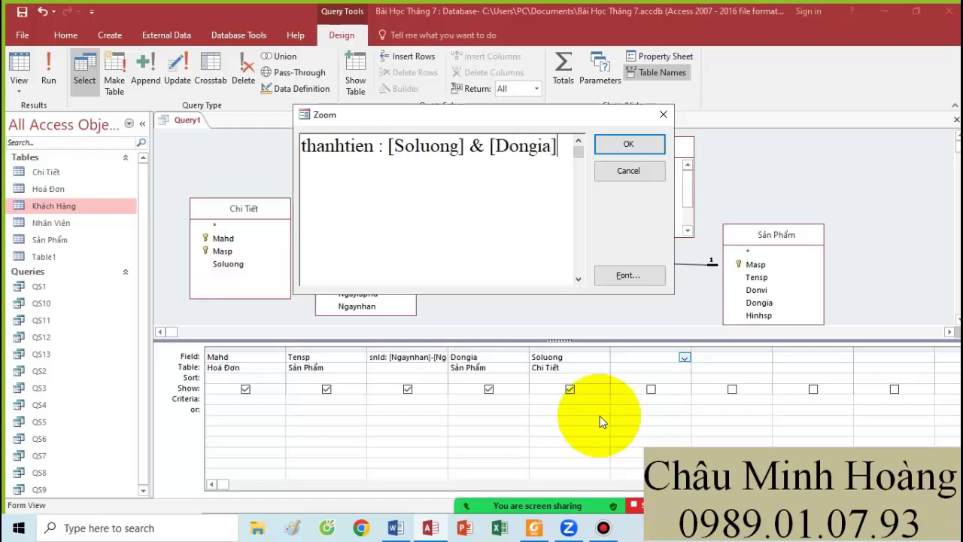
key("Return")
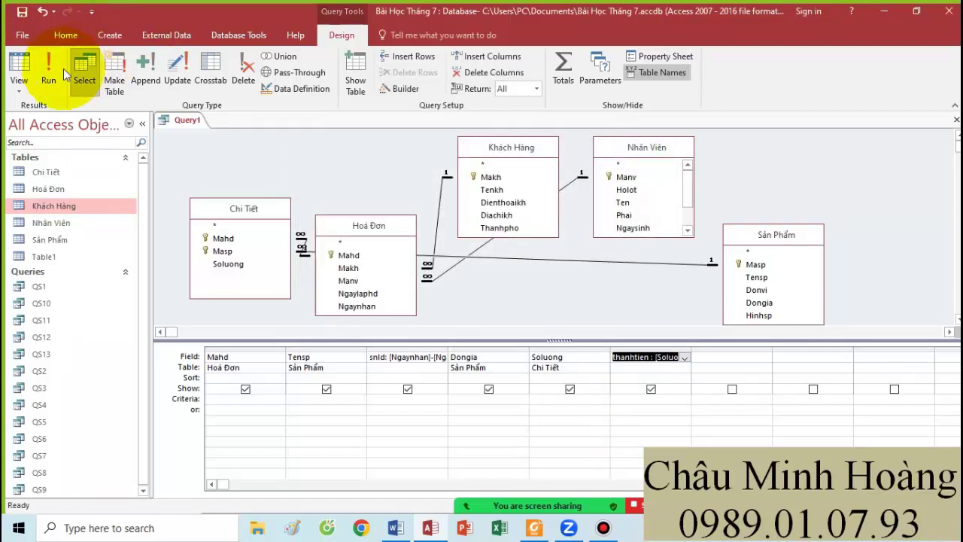
left_click(49, 72)
left_click(24, 68)
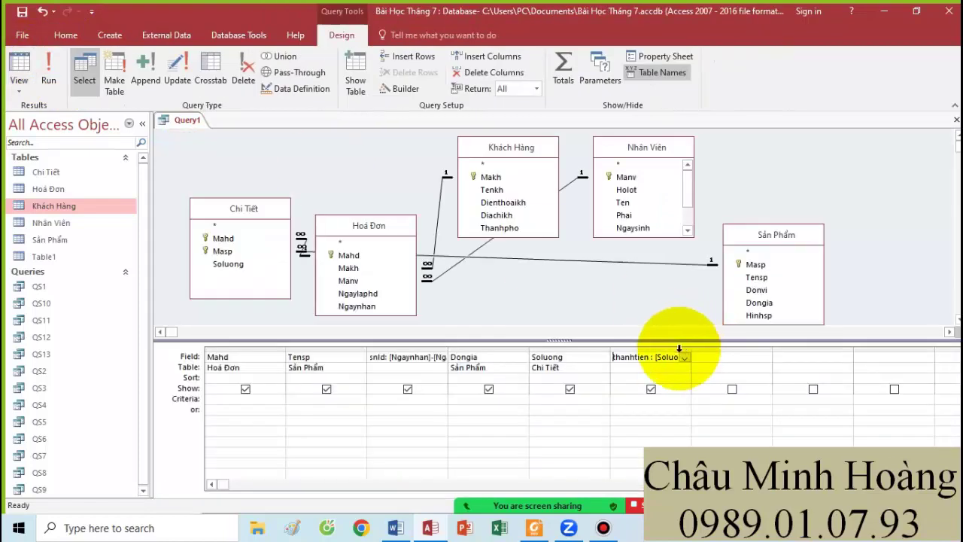
Copy the thanhtien expression into the Word notes below the QS14 snld line and switch to the exercise PDF
right_click(656, 356)
left_click(681, 489)
key("ctrl+c")
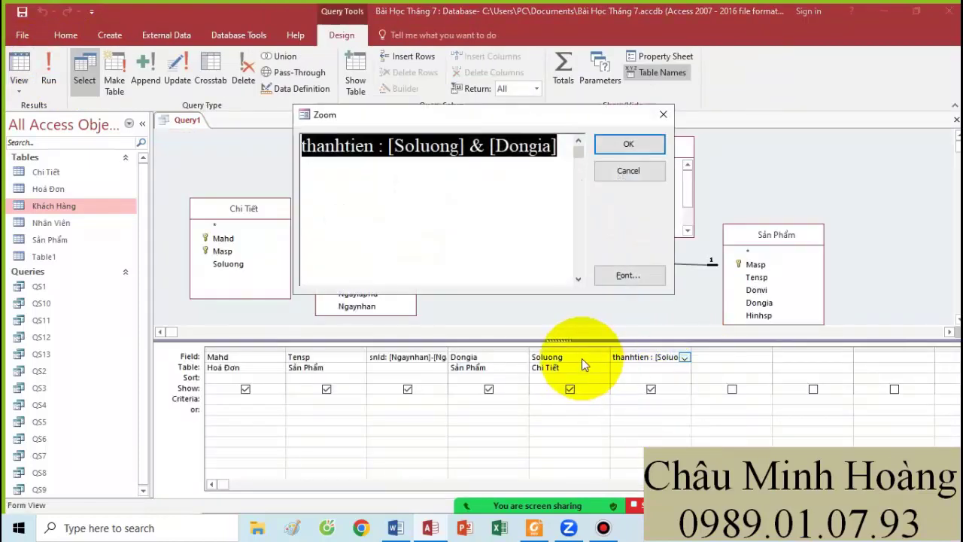
left_click(395, 527)
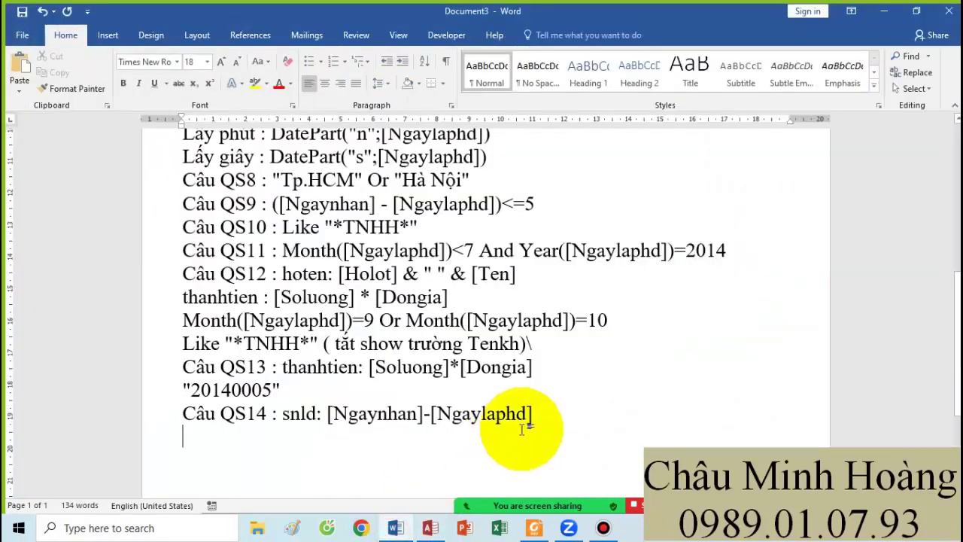
key("Return")
key("ctrl+v")
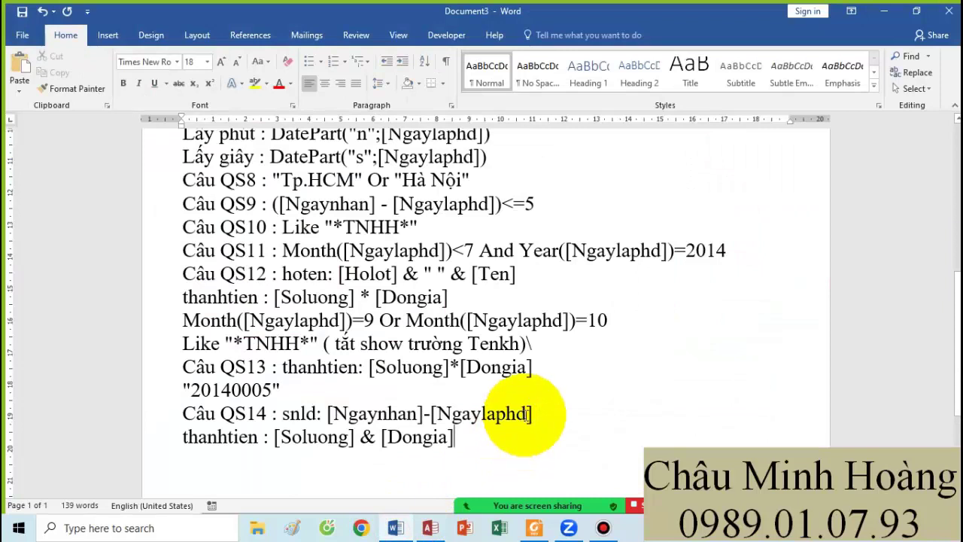
scroll(530, 403, "down", 1)
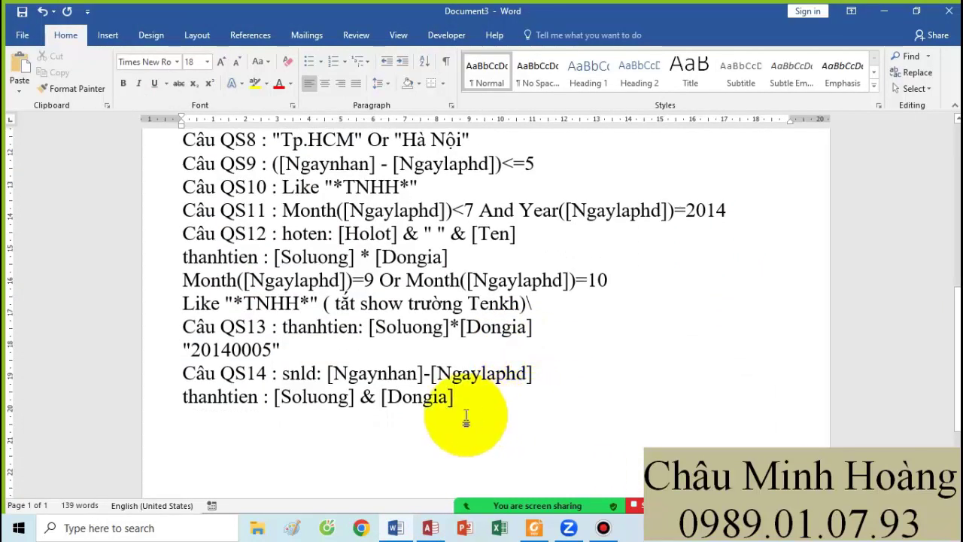
left_click(534, 528)
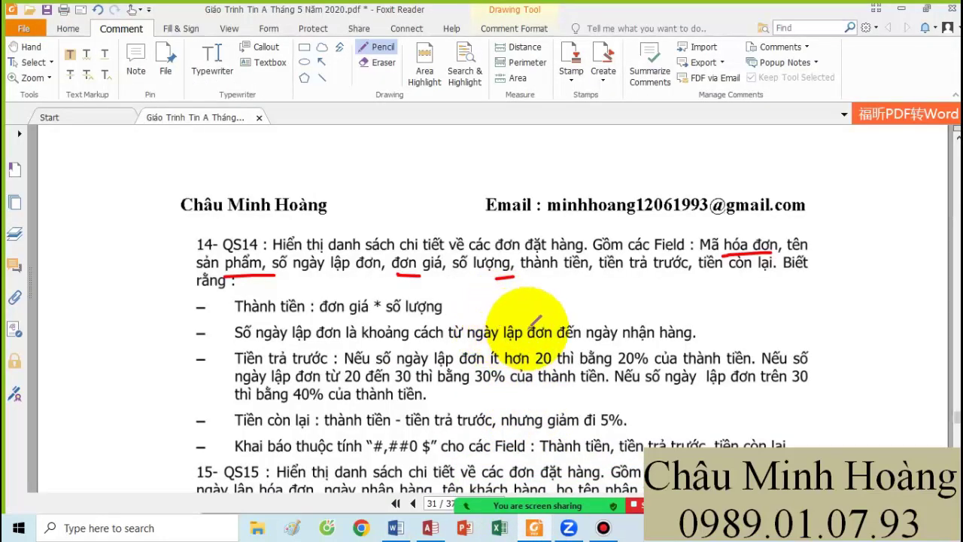
Read the new message in the Zoom meeting chat and close the chat window
mouse_move(461, 506)
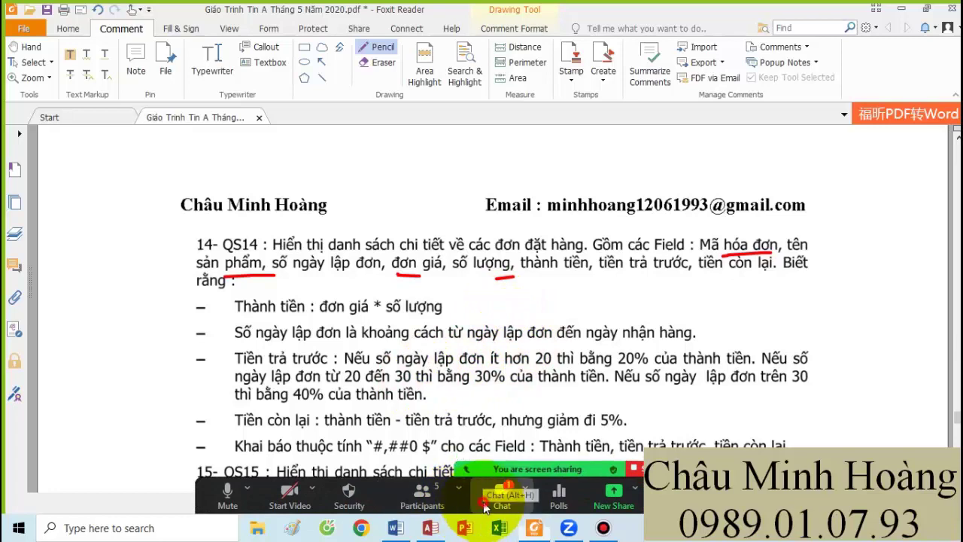
left_click(485, 490)
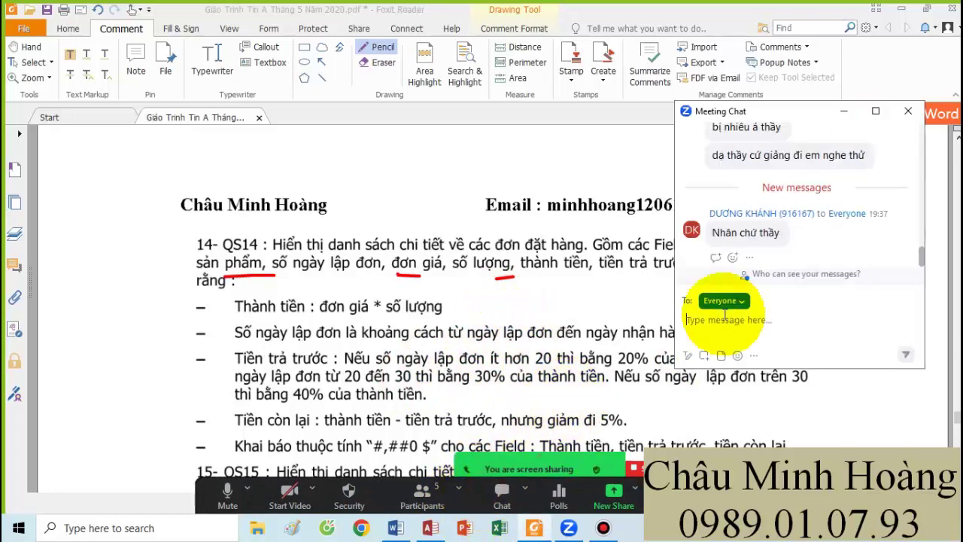
left_click(908, 111)
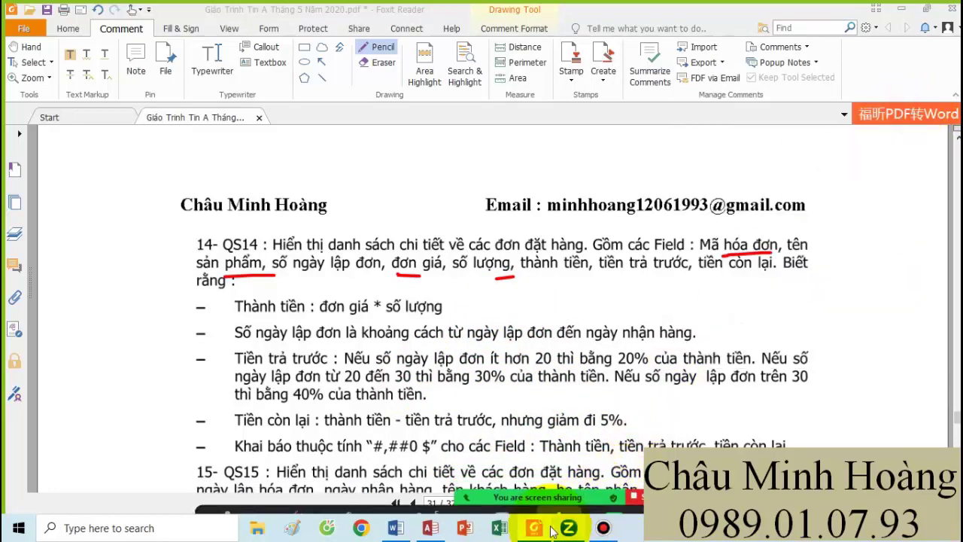
Switch to Access, correct the field expression to thanhtien : [Soluong] * [Dongia], copy it and confirm the Zoom window
left_click(427, 529)
left_click(476, 147)
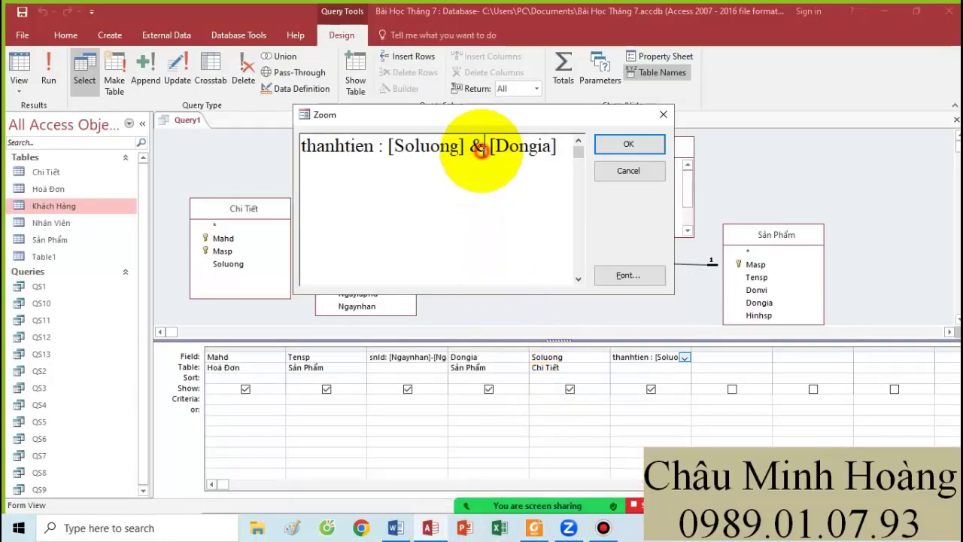
double_click(476, 147)
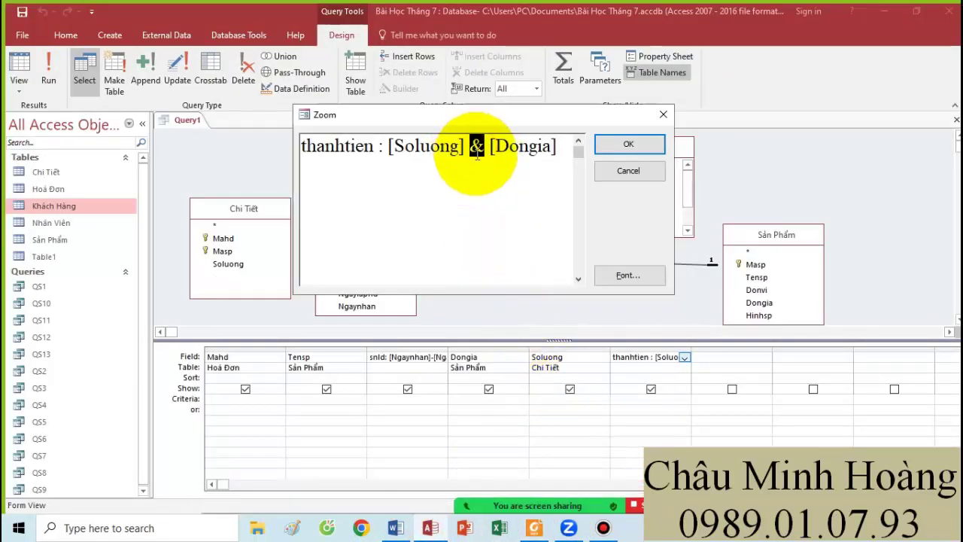
type("*")
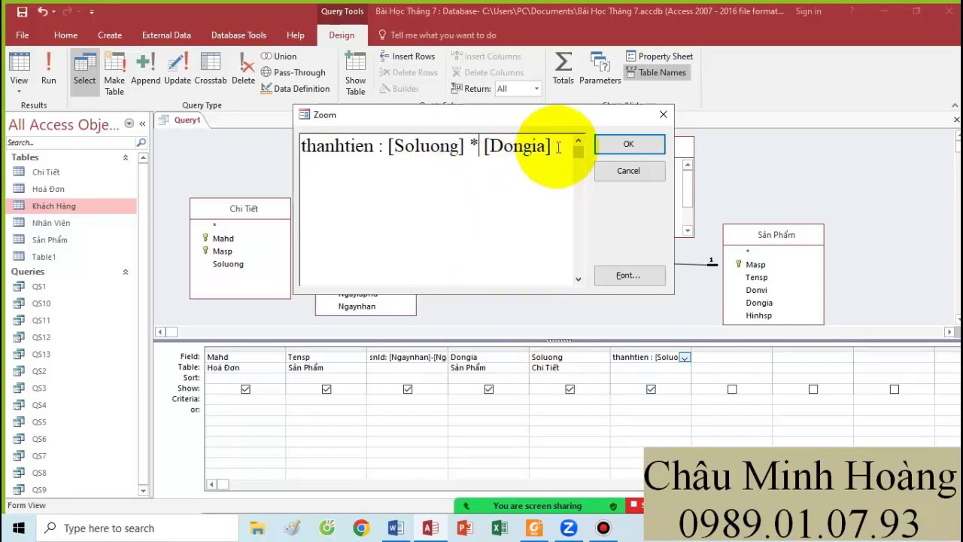
left_click_drag(557, 146, 281, 136)
key("ctrl+c")
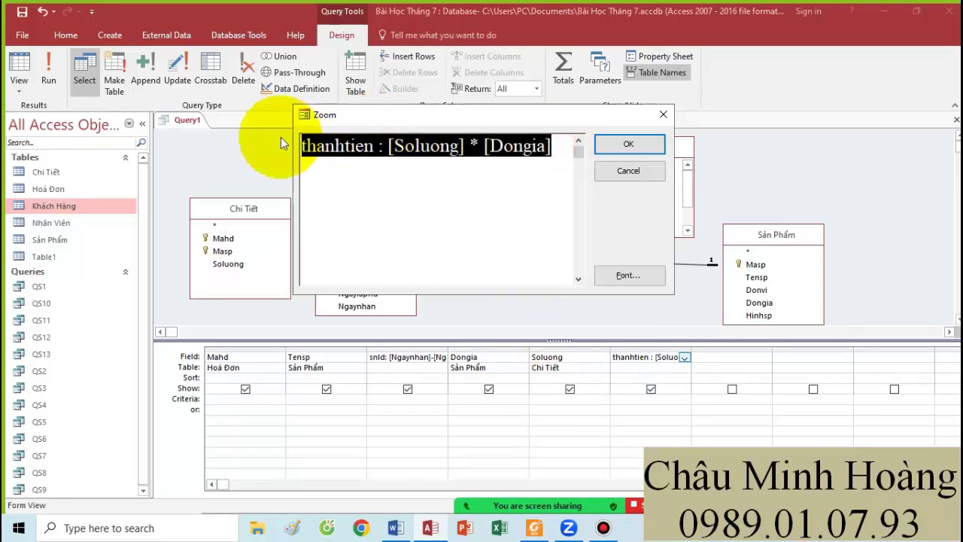
left_click(617, 144)
Switch to Word, replace the QS14 thanhtien line with the copied thanhtien : [Soluong] * [Dongia] and start a new line
left_click(397, 528)
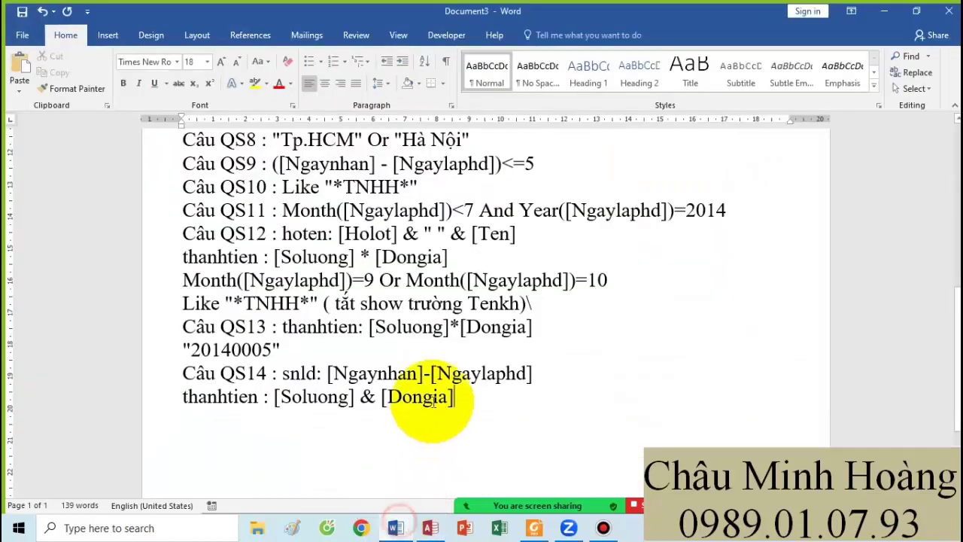
left_click_drag(440, 397, 192, 396)
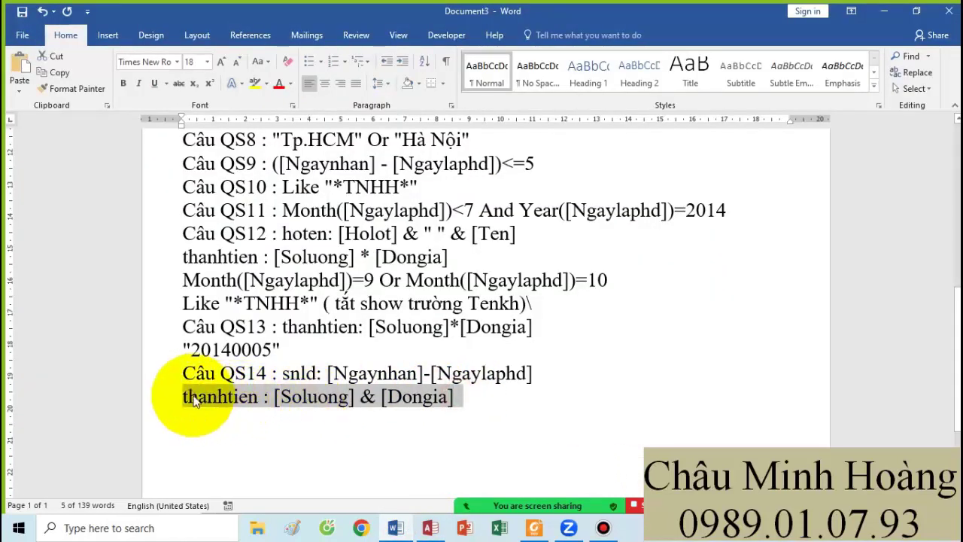
key("ctrl+v")
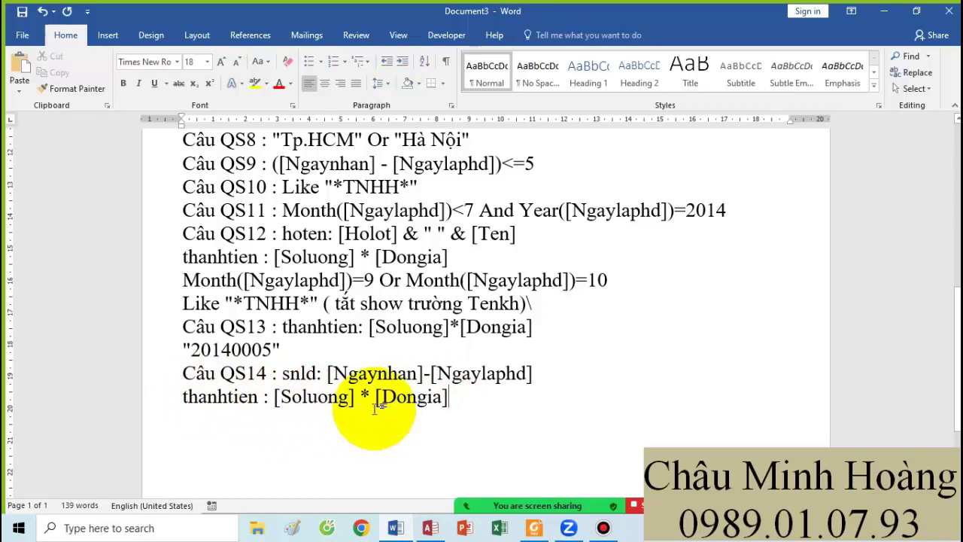
key("Return")
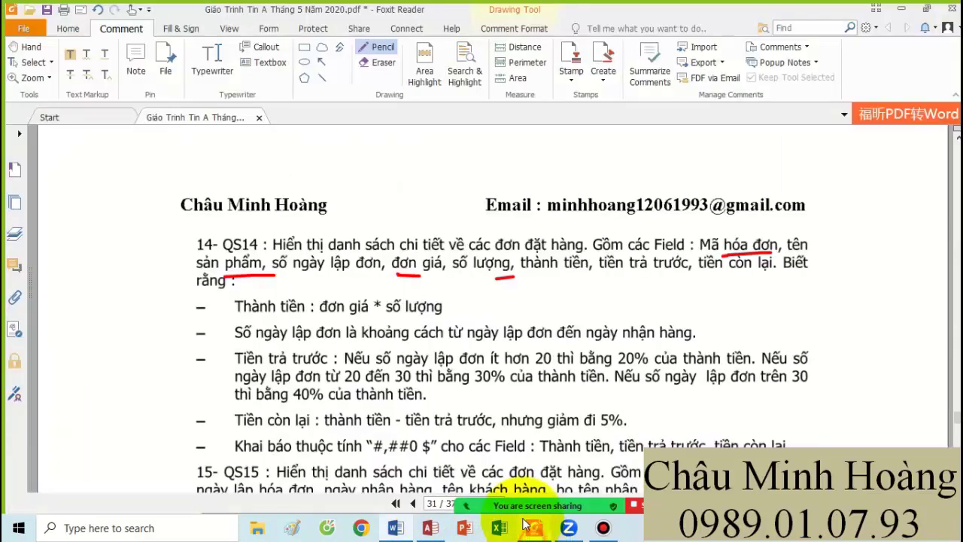
Switch to the exercise PDF and underline "tiền trả trước" and the number 20 in its rule in red pencil
left_click(534, 527)
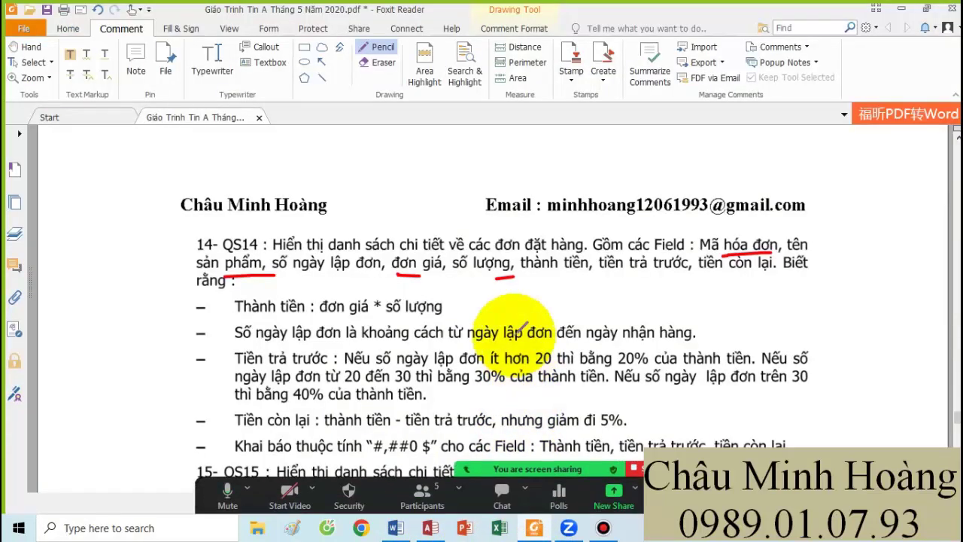
left_click_drag(618, 273, 661, 266)
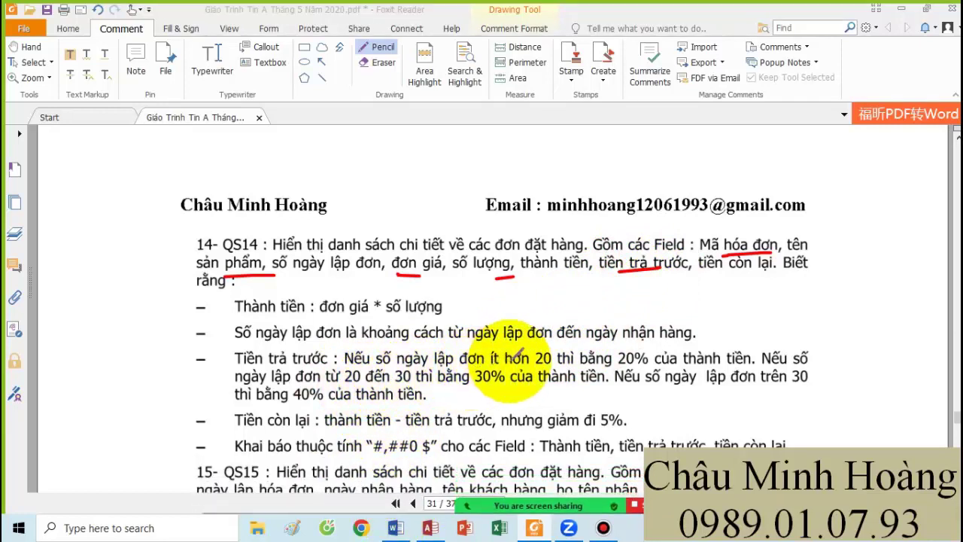
left_click_drag(535, 367, 550, 366)
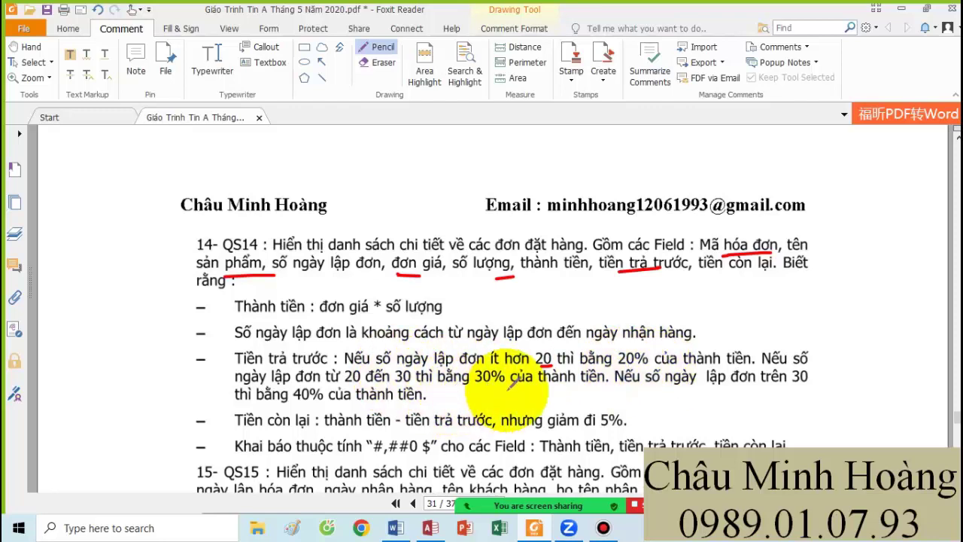
Return to Access and start the calculated field tientratruoc : iif([snld] < 20 in the seventh column, checking the condition against the PDF
left_click(430, 527)
right_click(718, 358)
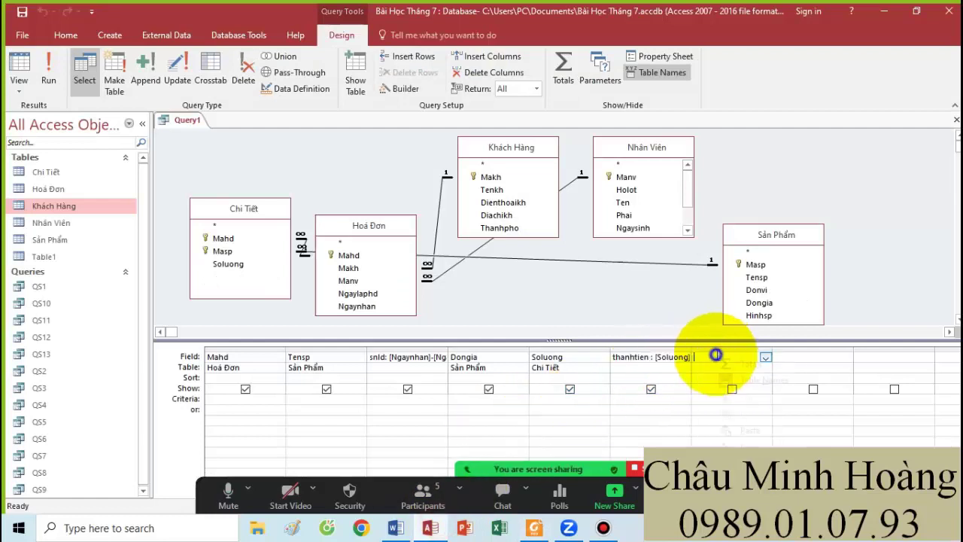
left_click(752, 463)
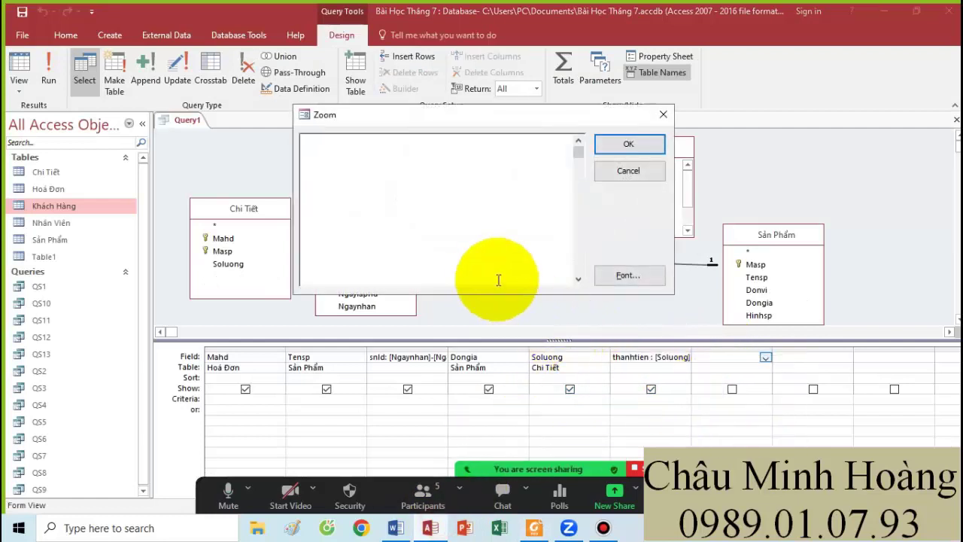
type("tientrat")
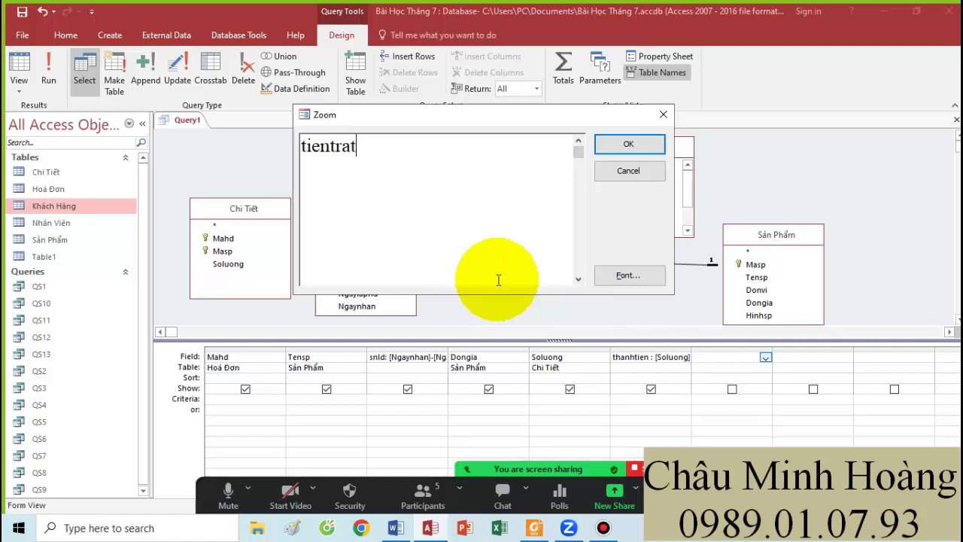
type("ruoc : iif")
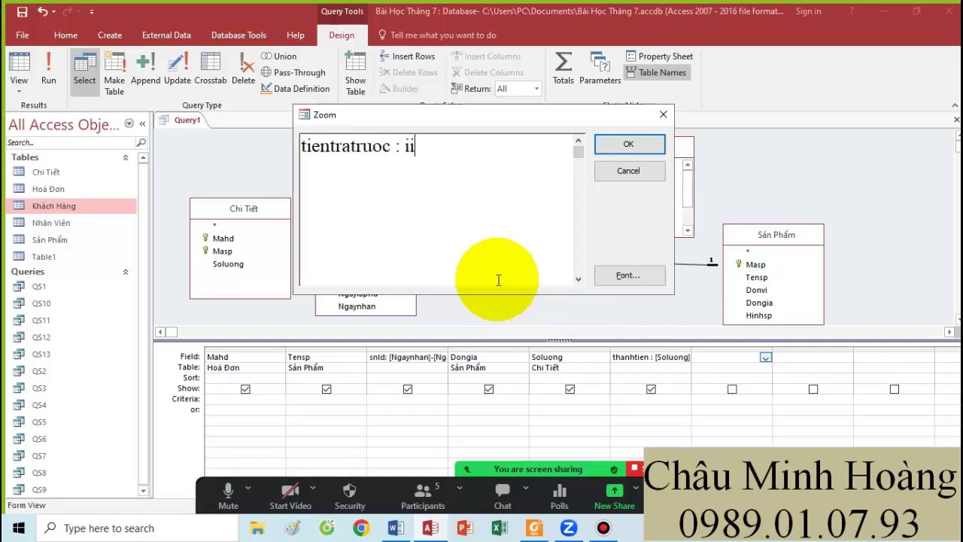
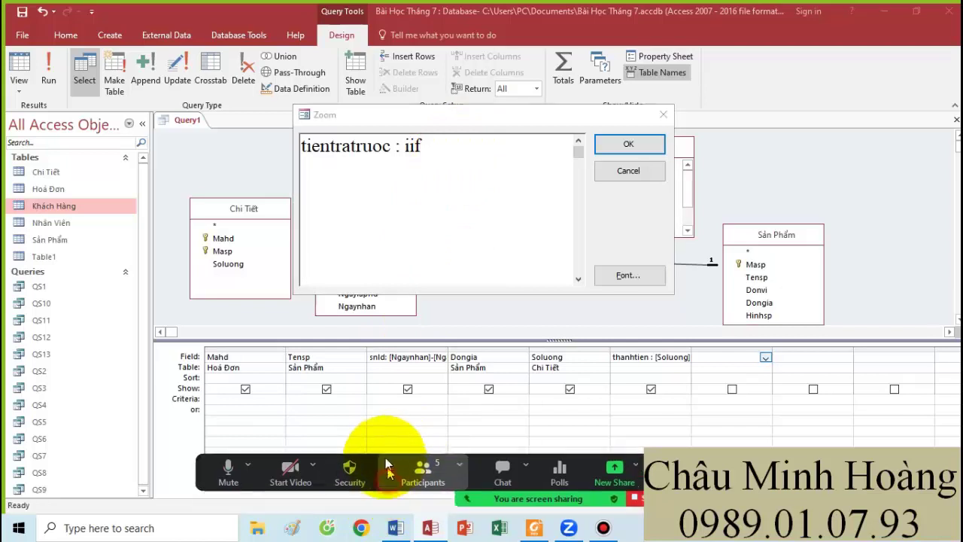
left_click(441, 154)
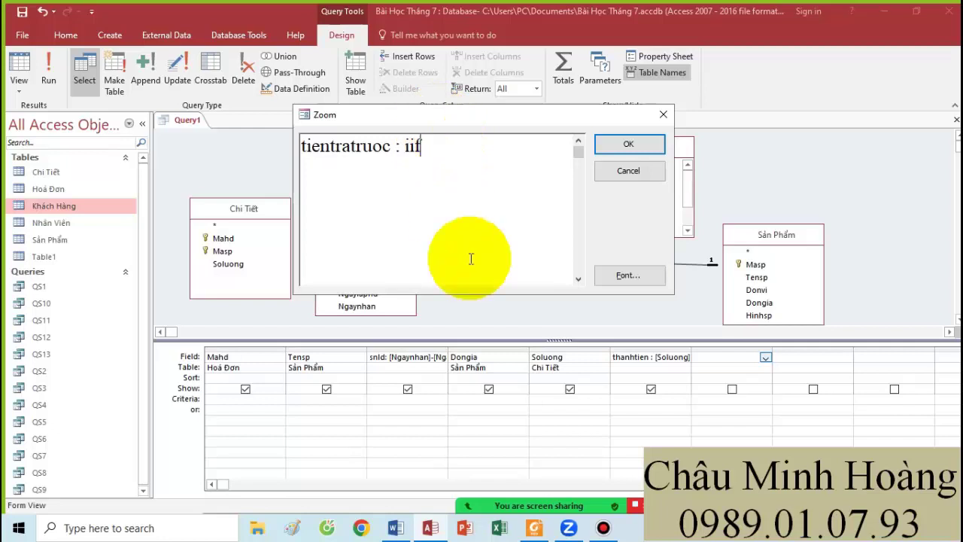
type("(")
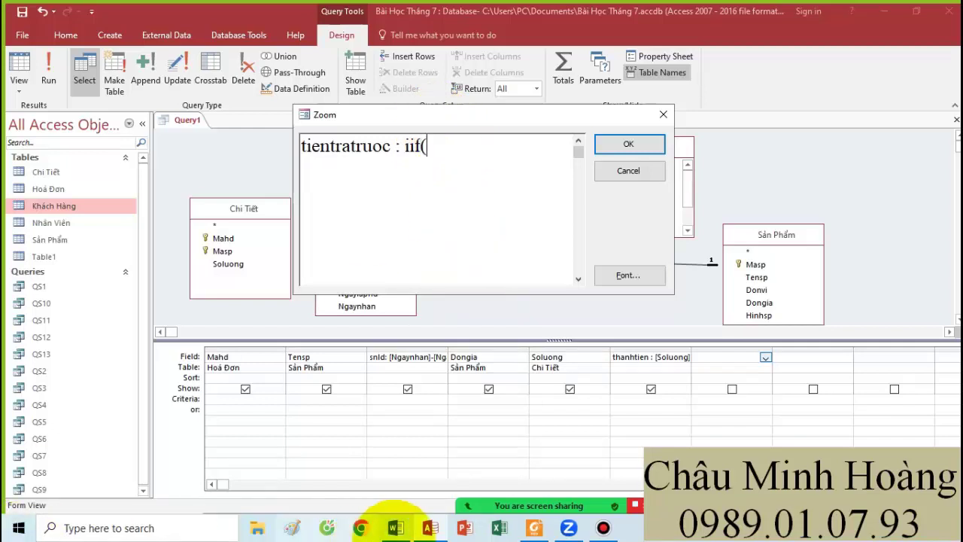
left_click(534, 527)
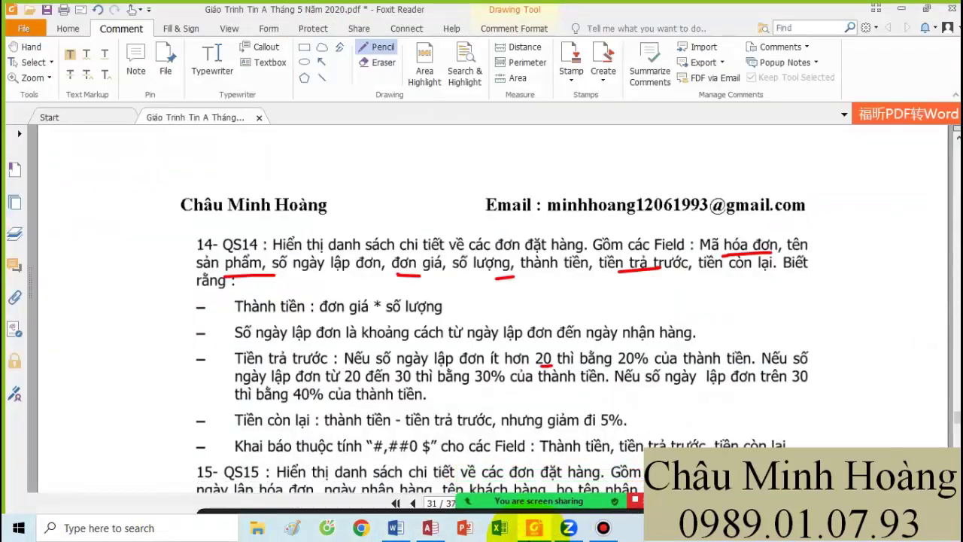
key("alt+Tab")
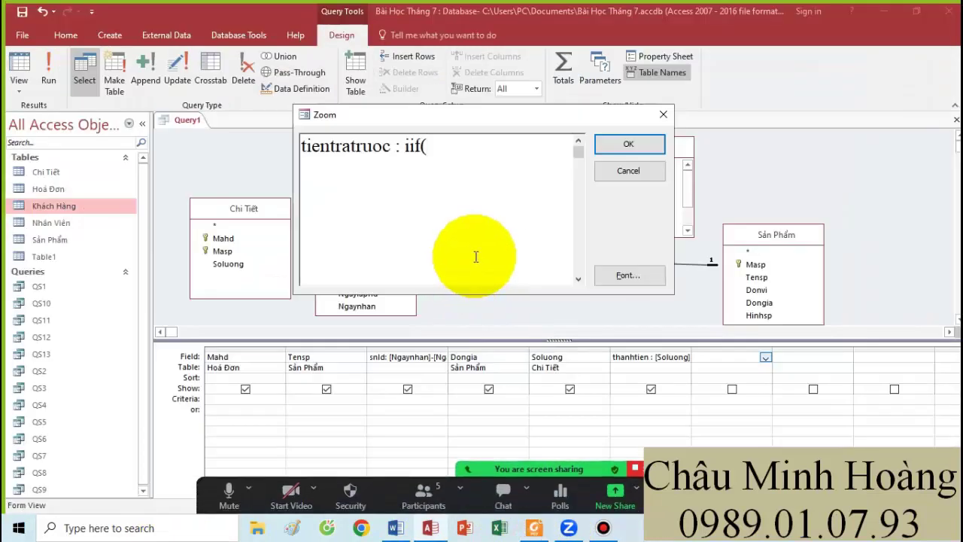
type("[snld]")
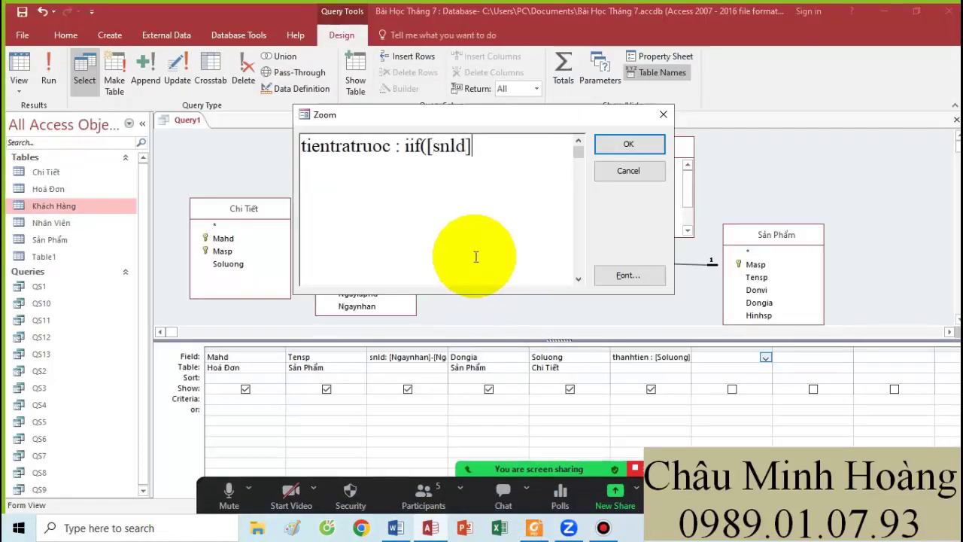
type(" < 20")
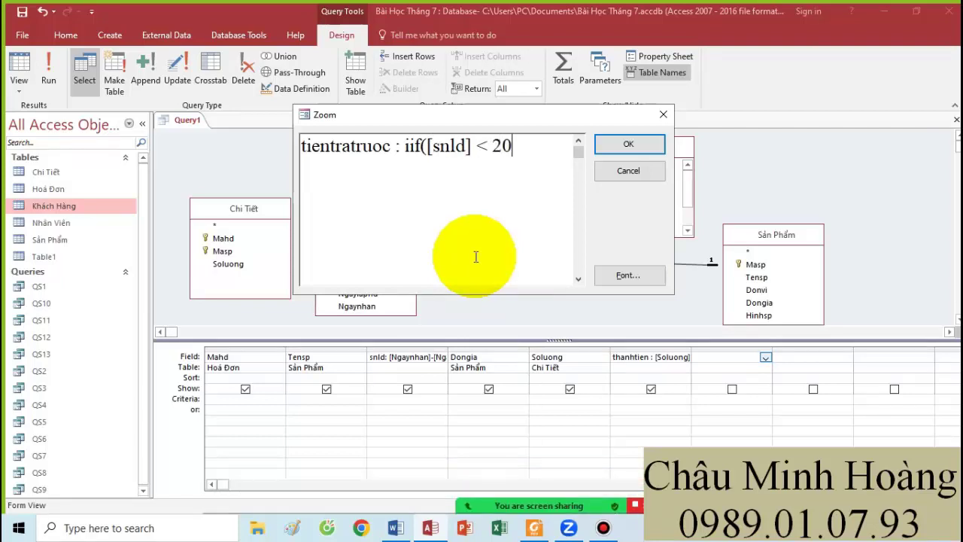
Try 0,2, 20% and 20/100 as ways to write the rate after the [snld] < 20 condition, clearing each attempt
type(" ; 0,2")
type("20%")
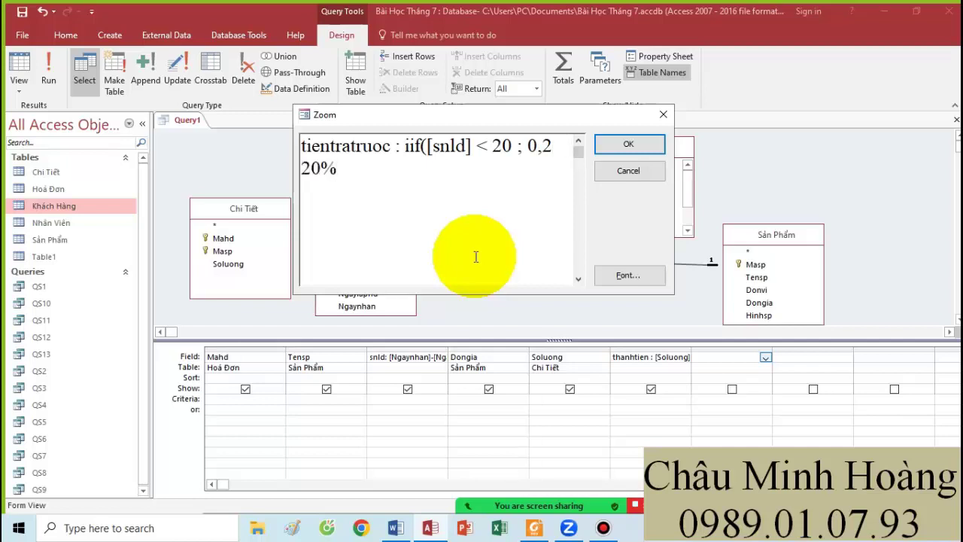
key("BackSpace")
key("BackSpace")
key("BackSpace")
key("BackSpace")
key("BackSpace")
key("BackSpace")
key("BackSpace")
type("20")
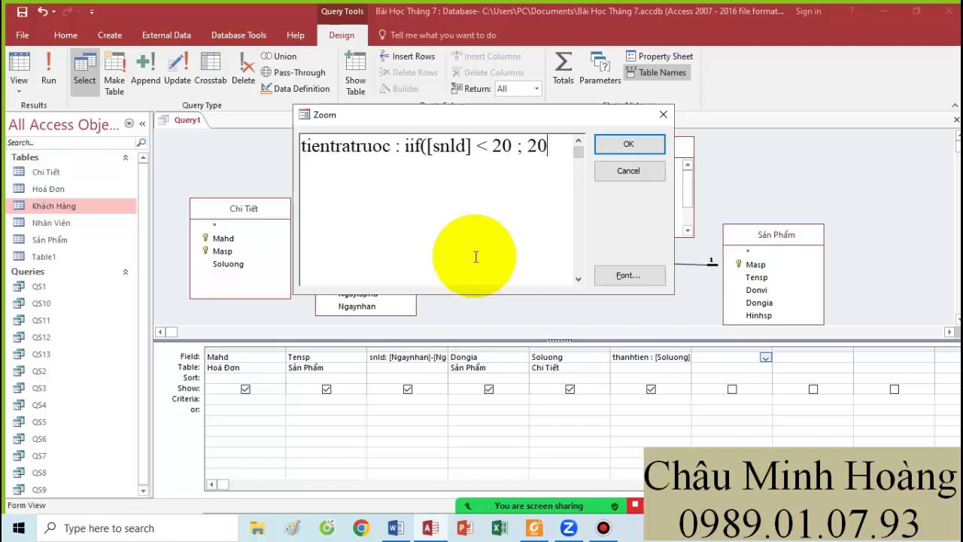
type("/100")
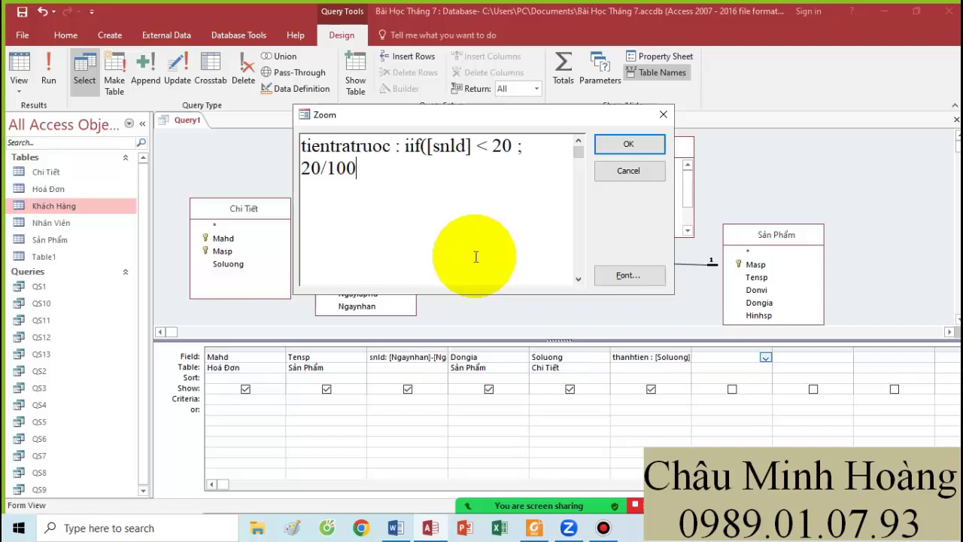
key("BackSpace")
key("BackSpace")
key("BackSpace")
key("BackSpace")
key("BackSpace")
key("BackSpace")
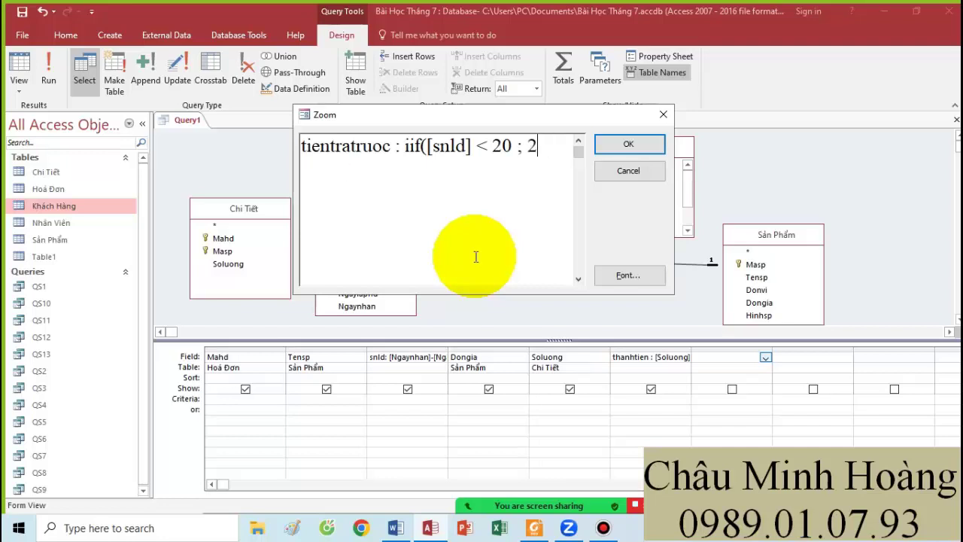
Extend the tientratruoc expression with the rate 0,2 and a nested iif([snld] < 30 ; 0,3, checking the rule in the PDF
type("0,2")
type(";iif(")
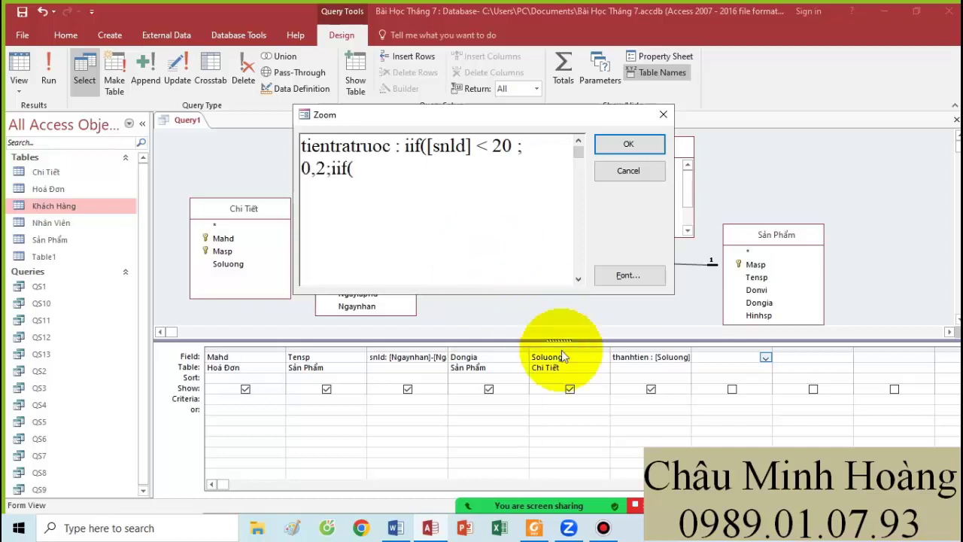
left_click(536, 529)
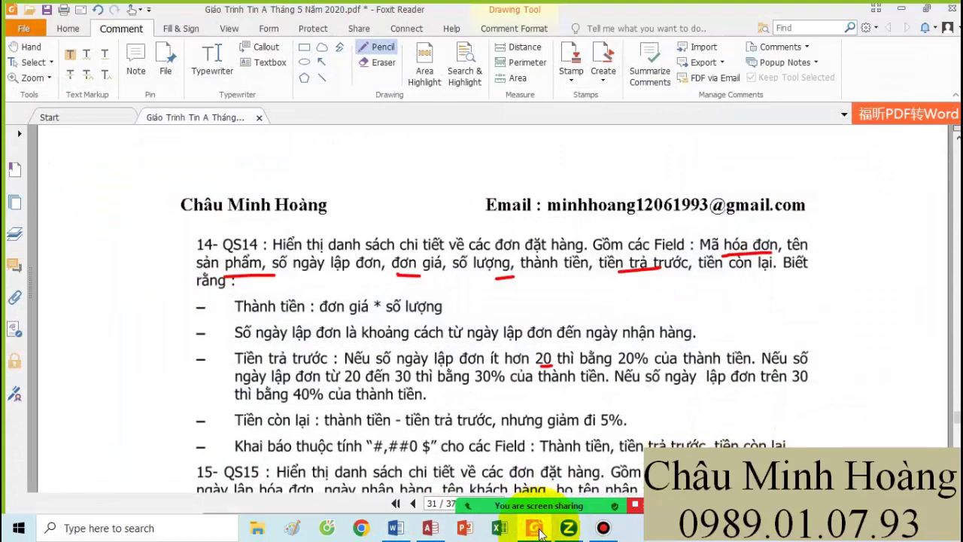
left_click(539, 533)
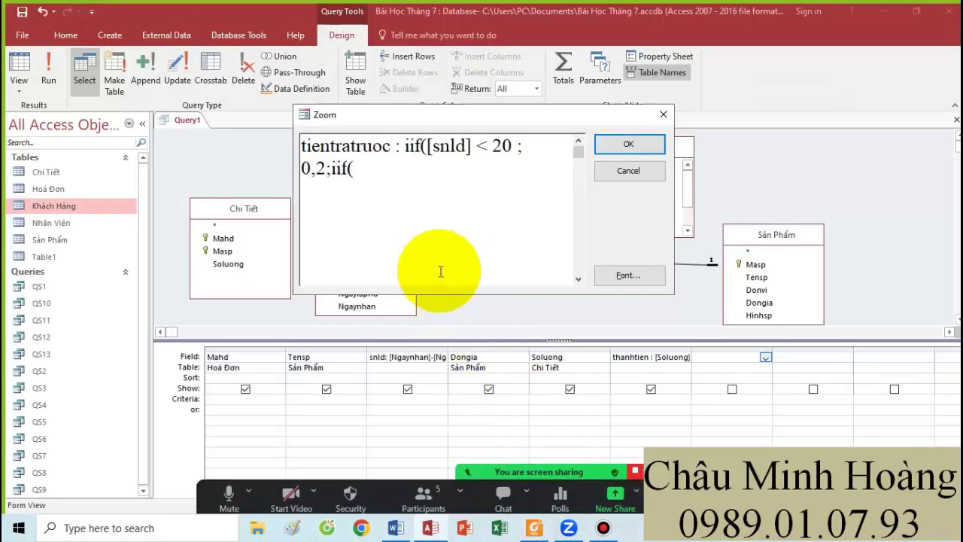
type("[")
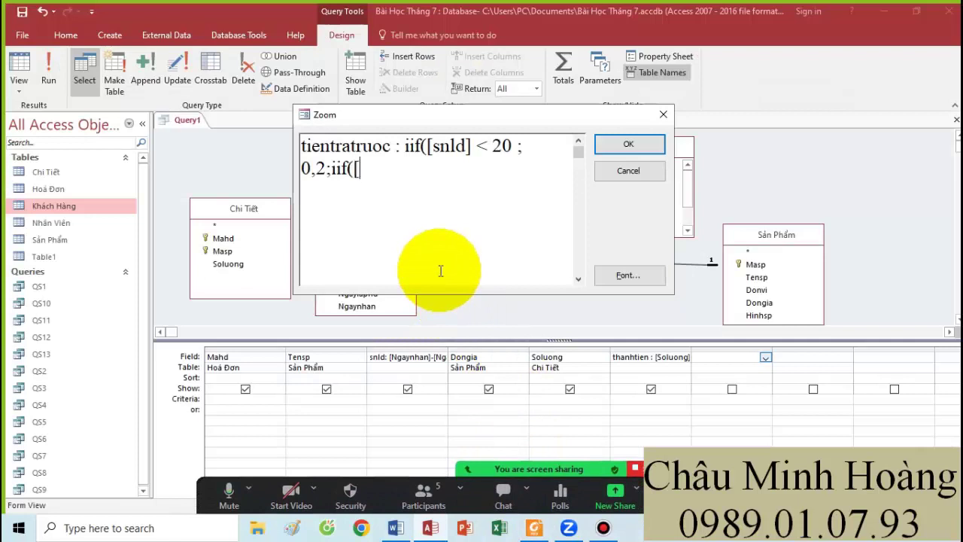
type("snld] <")
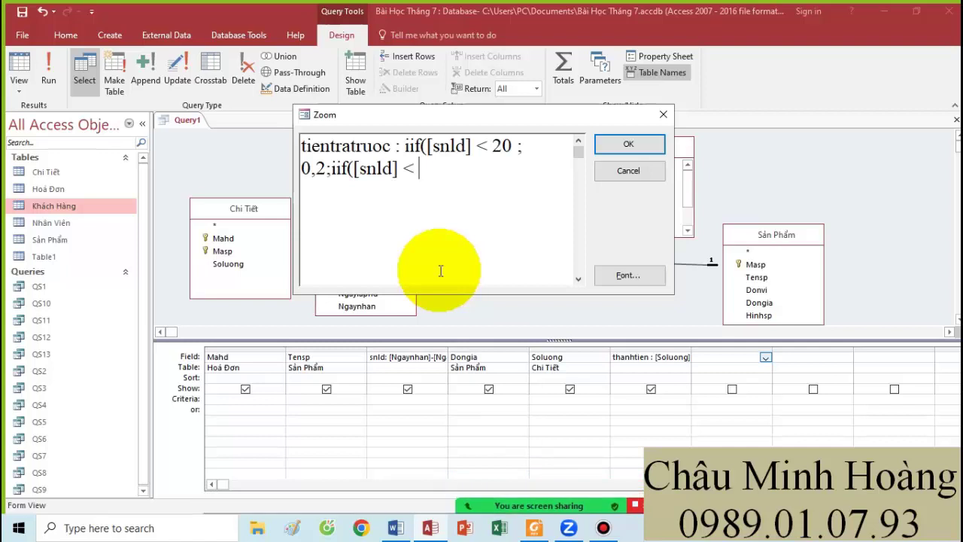
type(" 30 ; 0")
type(",3 ; 0")
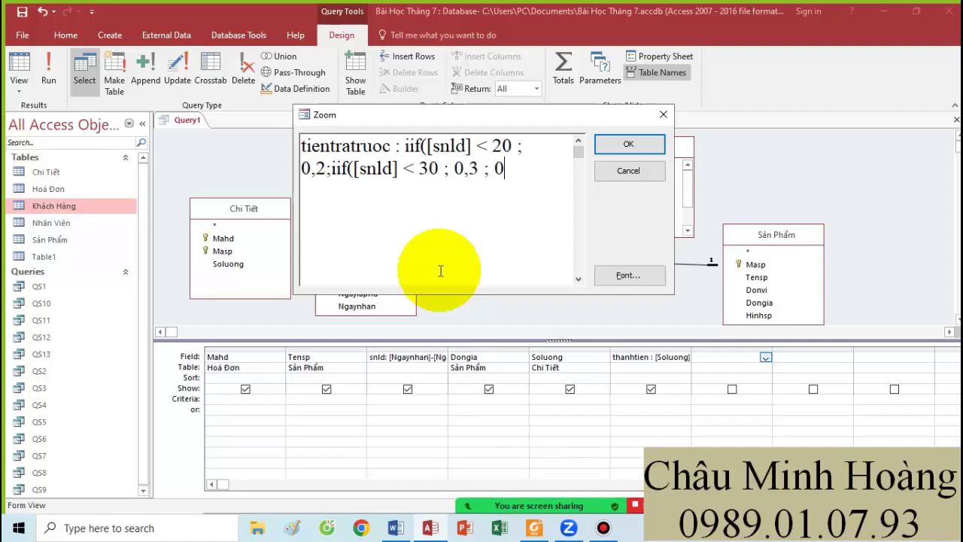
Complete the tientratruoc expression with the rate 0,4, both closing brackets and the multiplication by [thanhtien]
type(",4))*[thanhi")
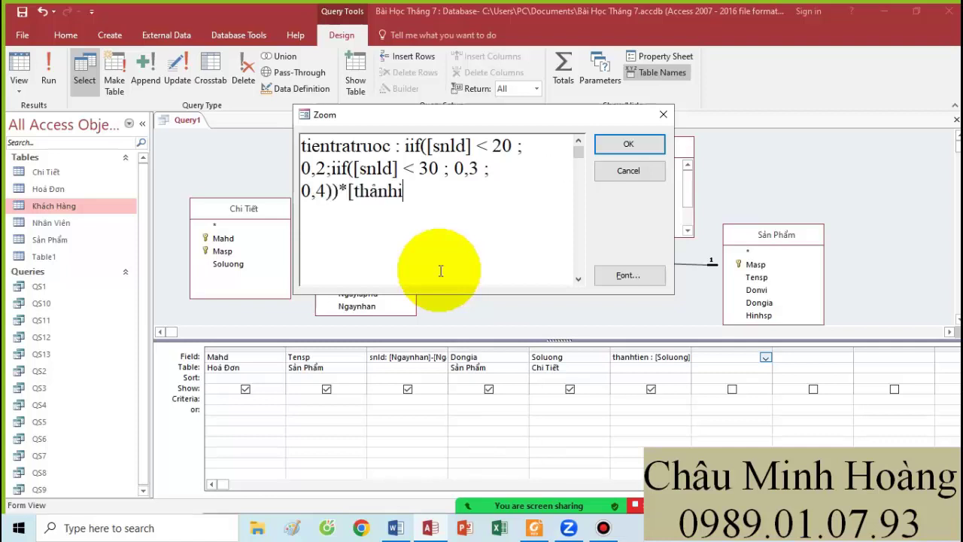
key("BackSpace")
key("BackSpace")
key("BackSpace")
key("BackSpace")
key("BackSpace")
type("tien]")
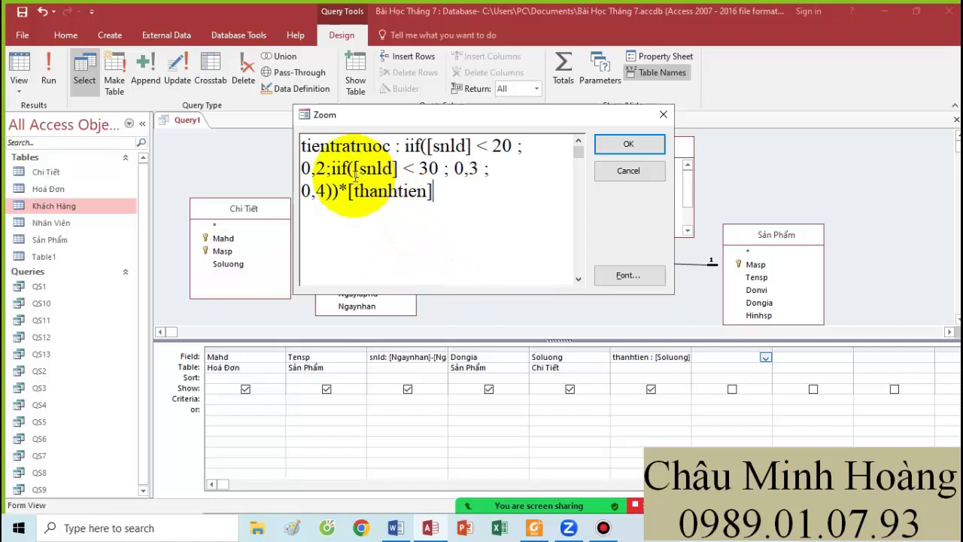
Review the nested [snld] < 30 condition against the < 20 condition in the tientratruoc expression
left_click_drag(353, 169, 438, 168)
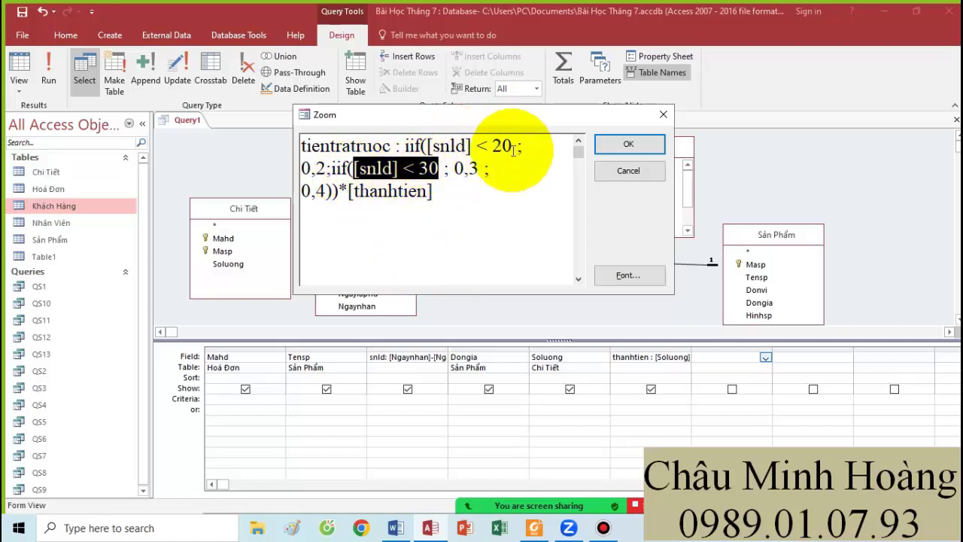
key("ctrl+a")
left_click(323, 170)
type(";")
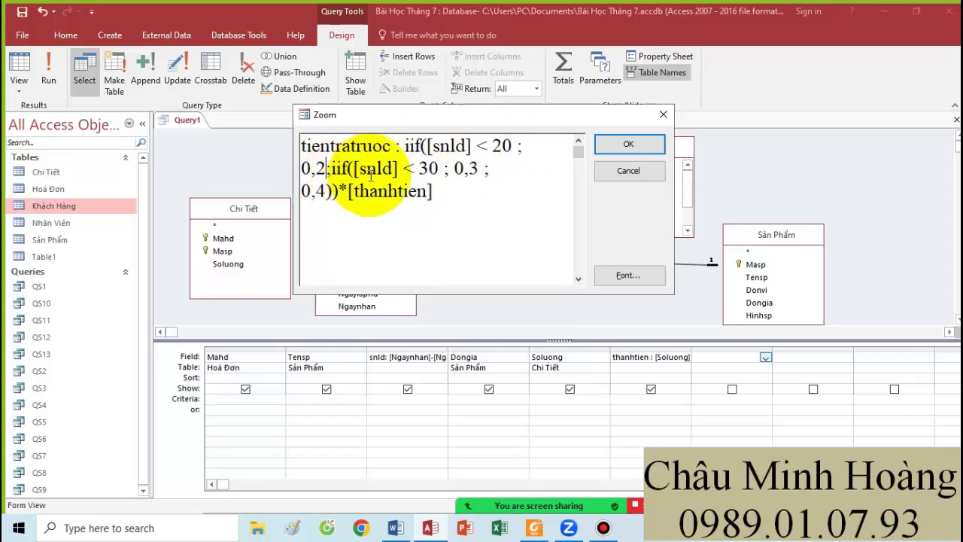
double_click(374, 169)
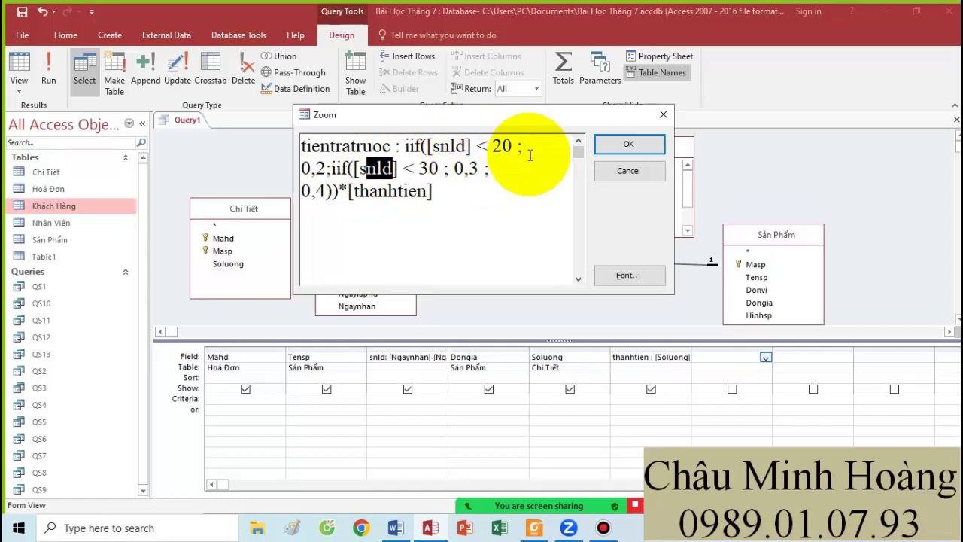
left_click(456, 190)
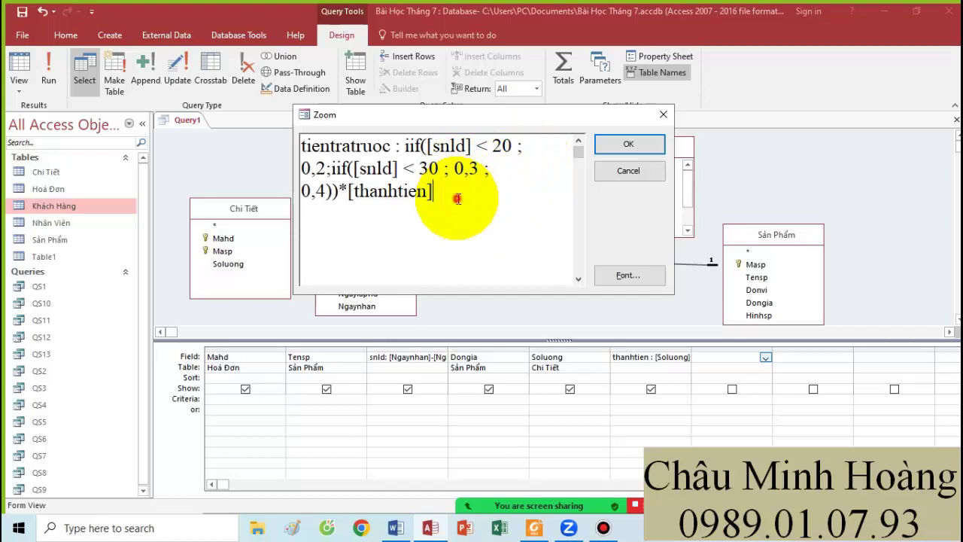
Accept the tientratruoc expression, run the query to check its results and return to Design view
left_click(608, 145)
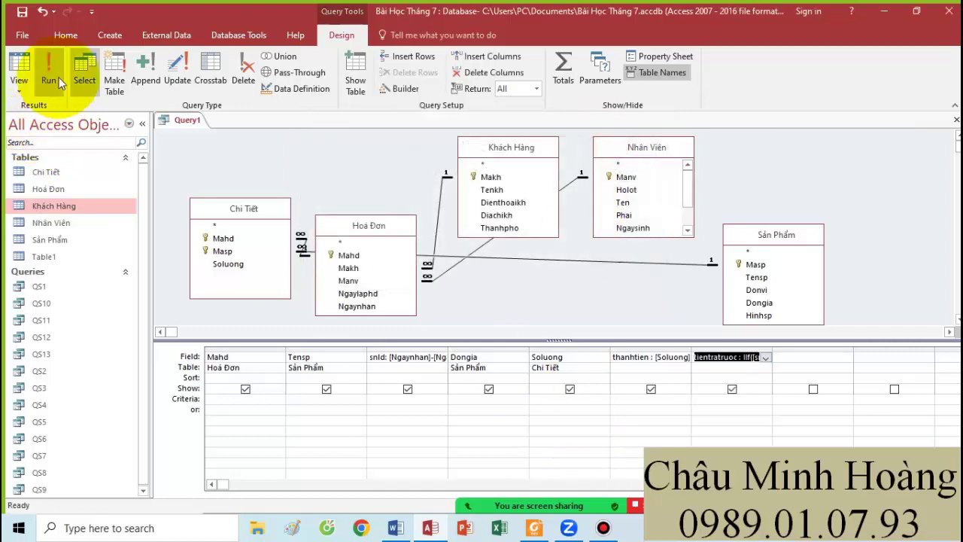
left_click(48, 73)
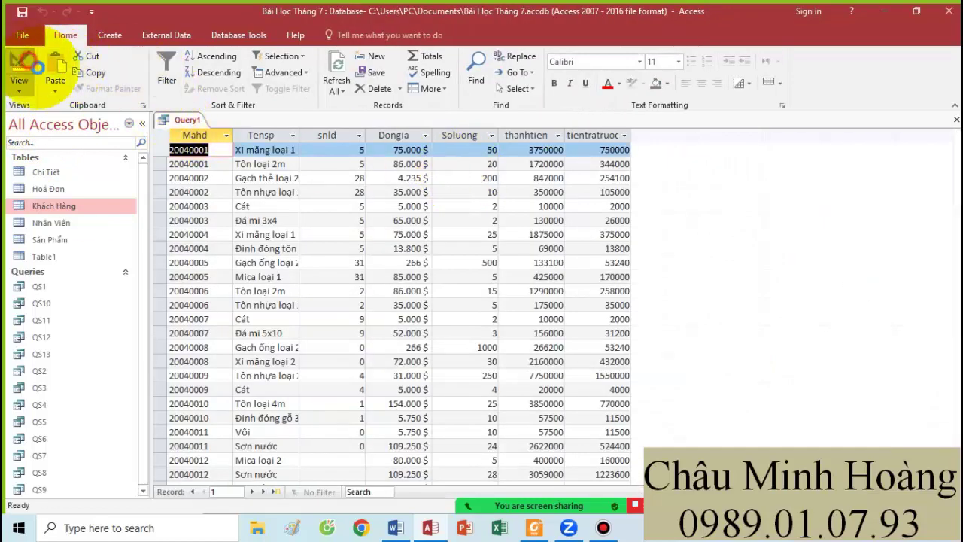
left_click(21, 66)
Copy the full tientratruoc expression, switch to Word and paste it on the empty line under the QS14 thanhtien line
right_click(707, 360)
left_click(741, 430)
key("ctrl+c")
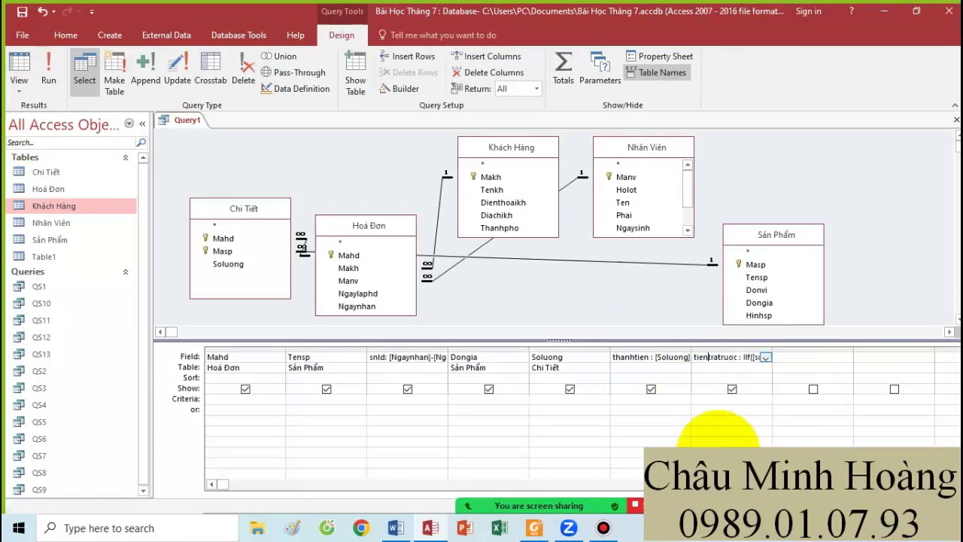
left_click(396, 527)
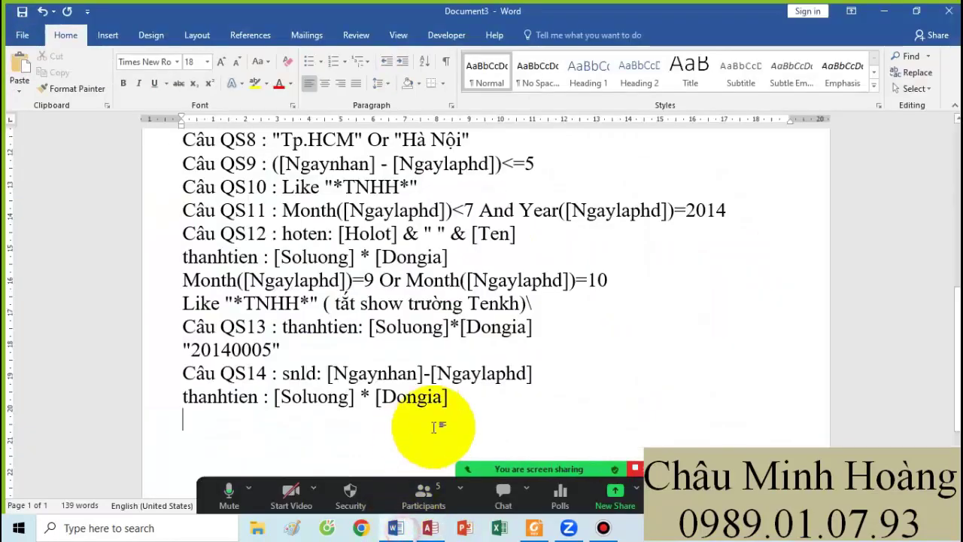
key("ctrl+v")
scroll(391, 386, "down", 1)
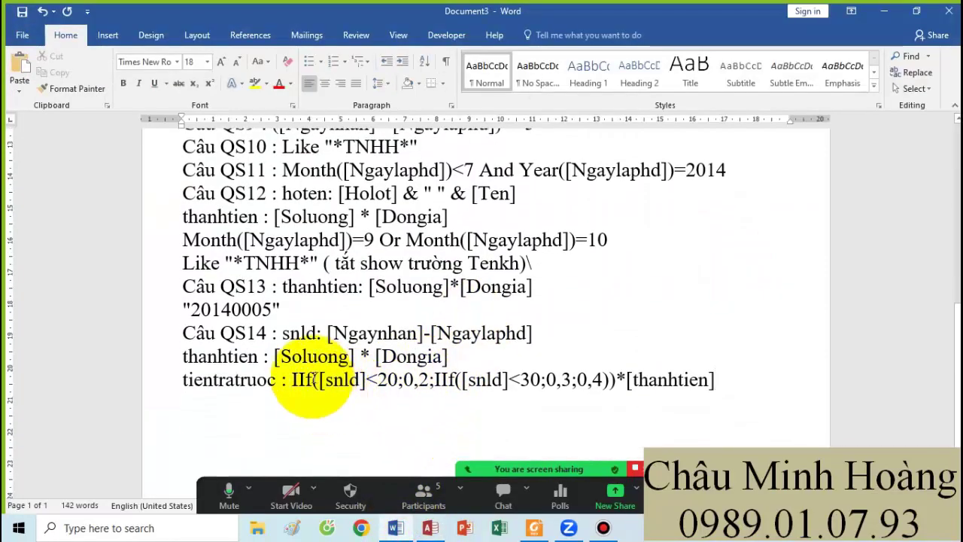
Change both IIf function names in the pasted tientratruoc line to lowercase iif
left_click(305, 379)
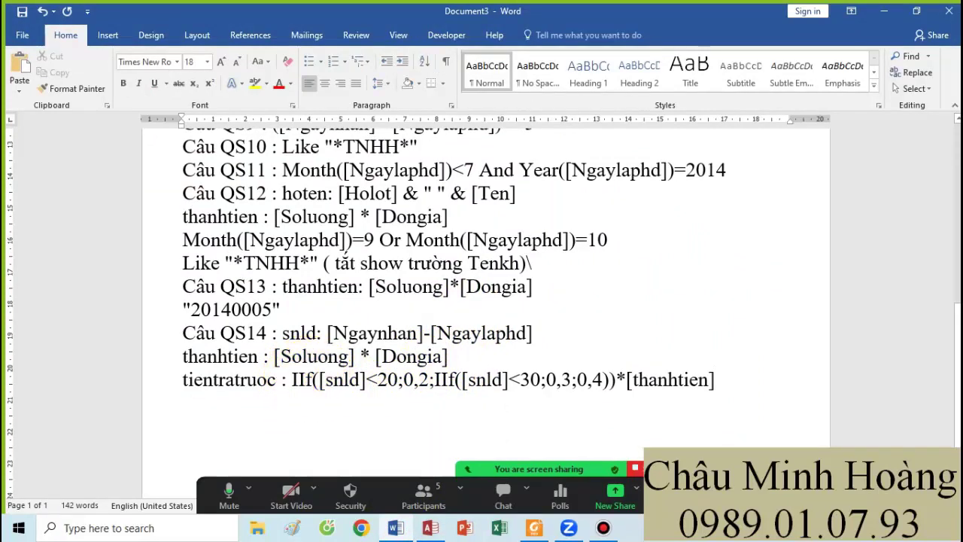
key("BackSpace")
key("BackSpace")
type("ii")
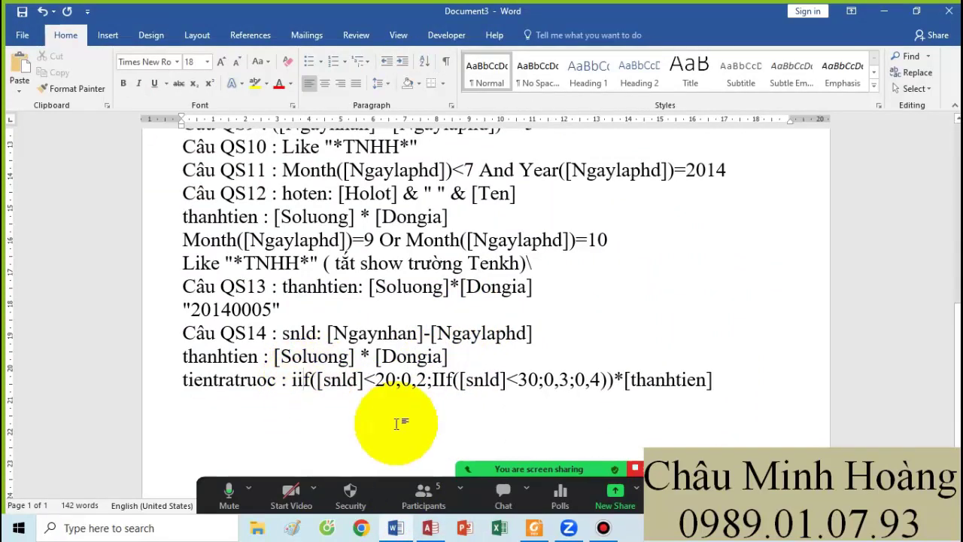
left_click_drag(433, 380, 444, 380)
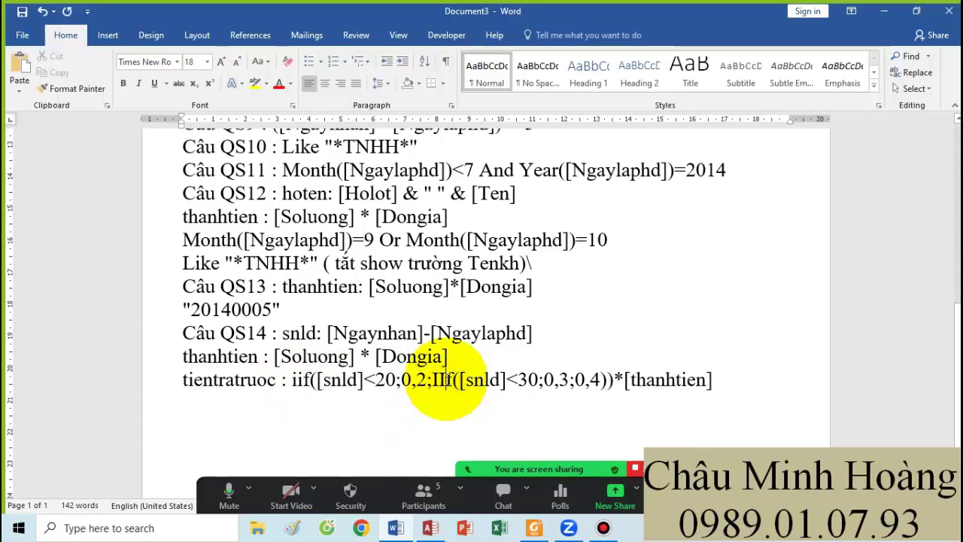
key("BackSpace")
type("ii")
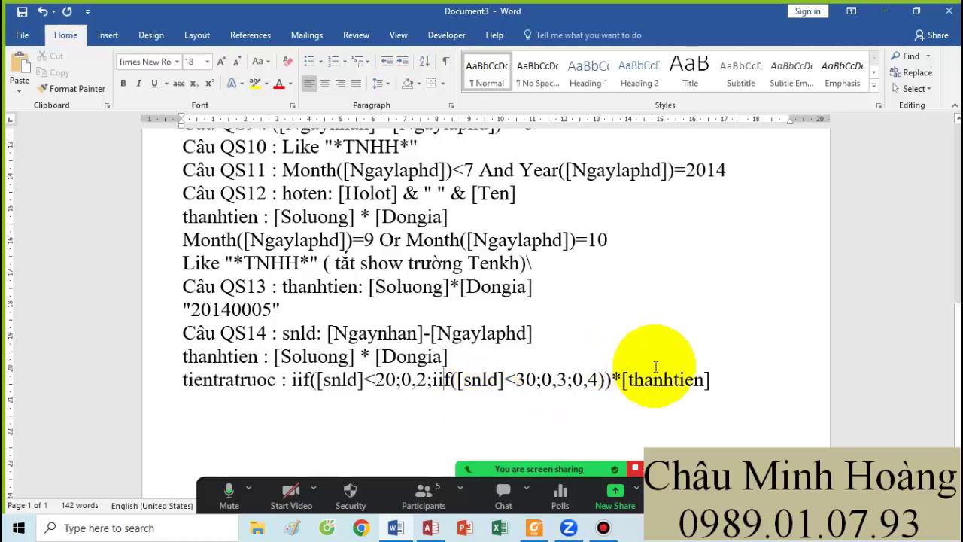
left_click(728, 382)
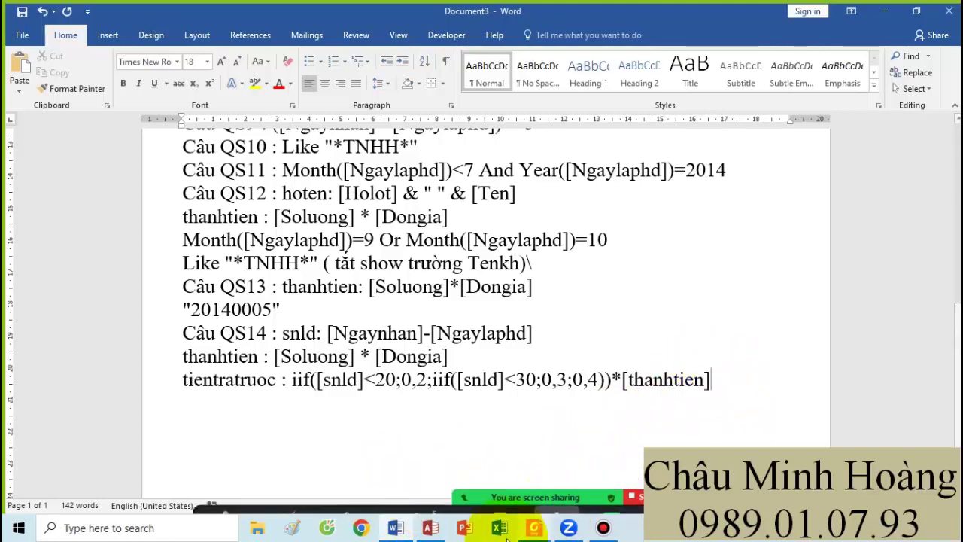
Glance at the exercise PDF, return to Access, close the expression box and remove the Nhân Viên and Khách Hàng tables from the query
left_click(534, 528)
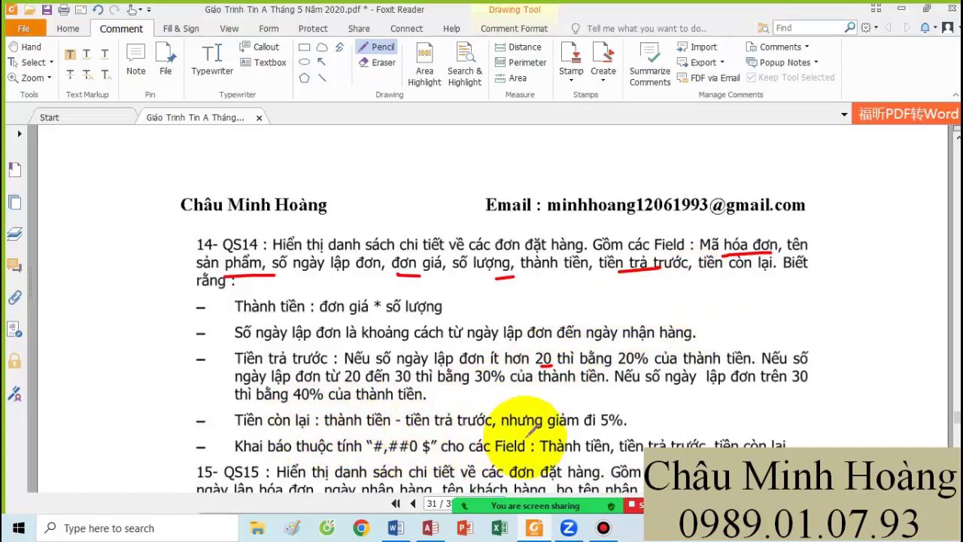
left_click(430, 528)
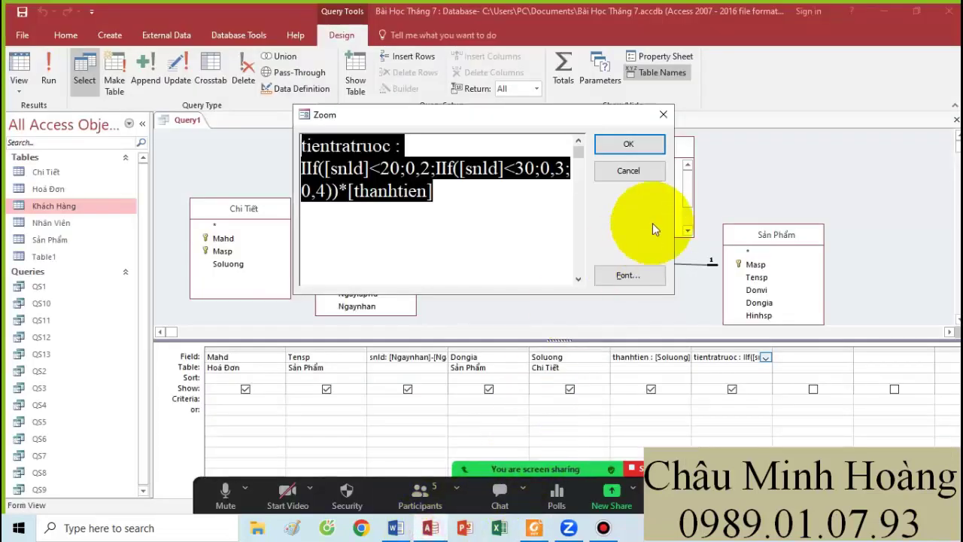
left_click(628, 144)
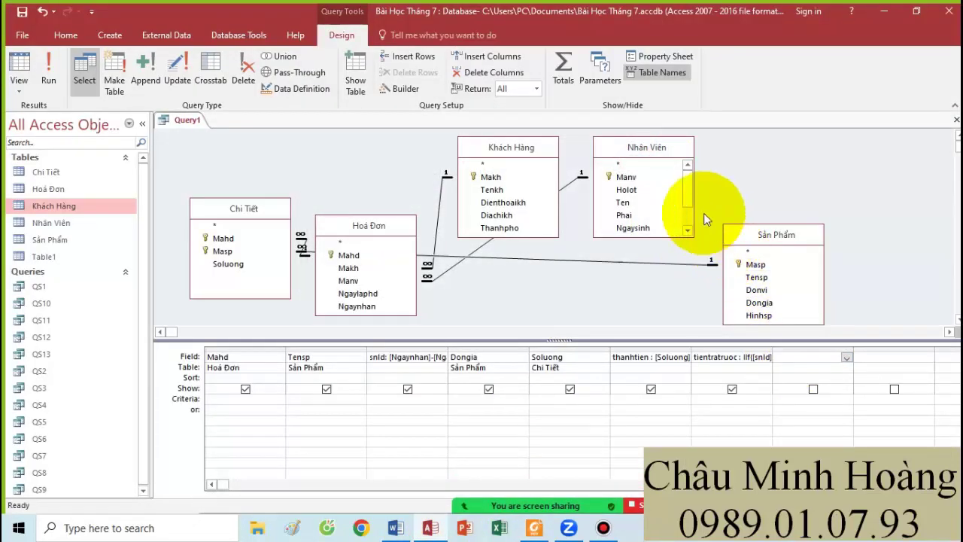
left_click(657, 149)
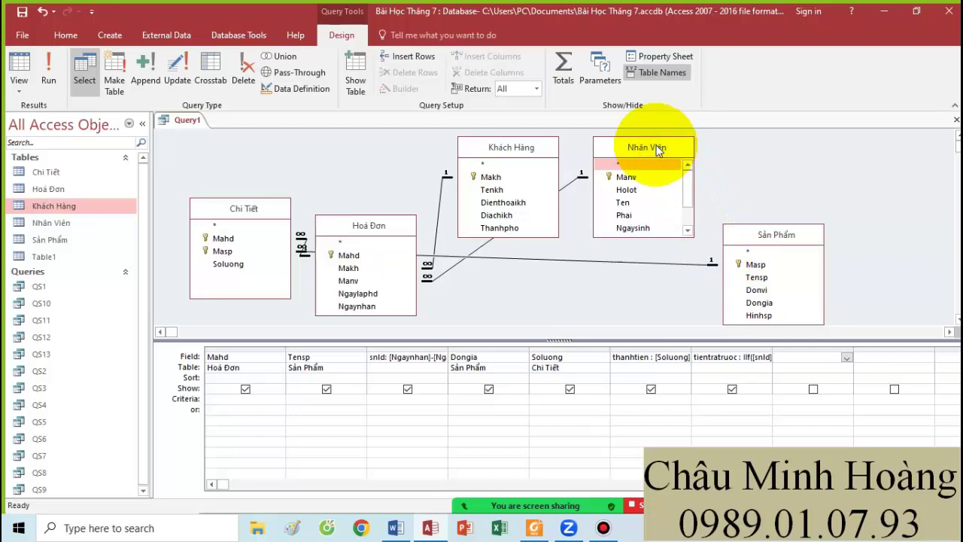
key("Delete")
left_click(519, 155)
key("Delete")
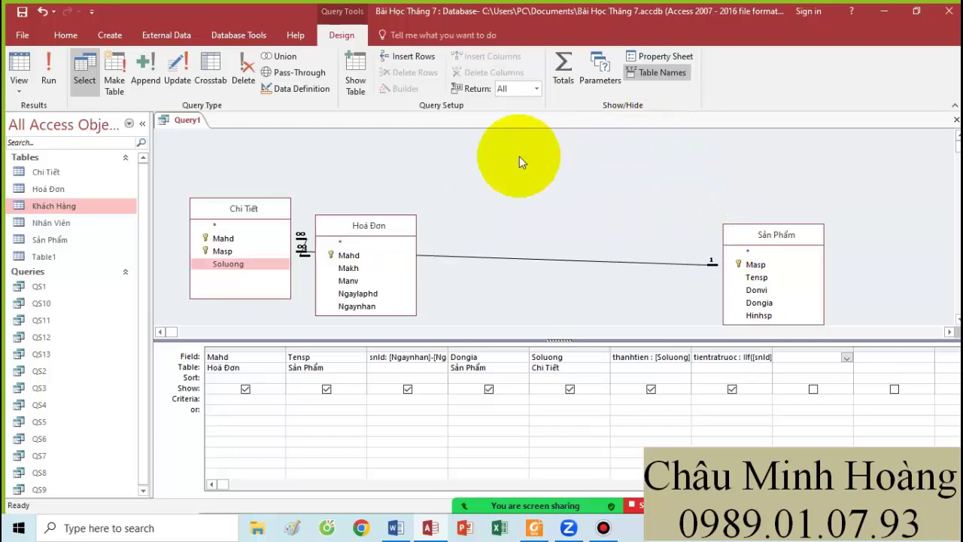
Rearrange the remaining tables side by side in the order Hoá Đơn, Chi Tiết, Sản Phẩm
left_click_drag(399, 226, 425, 160)
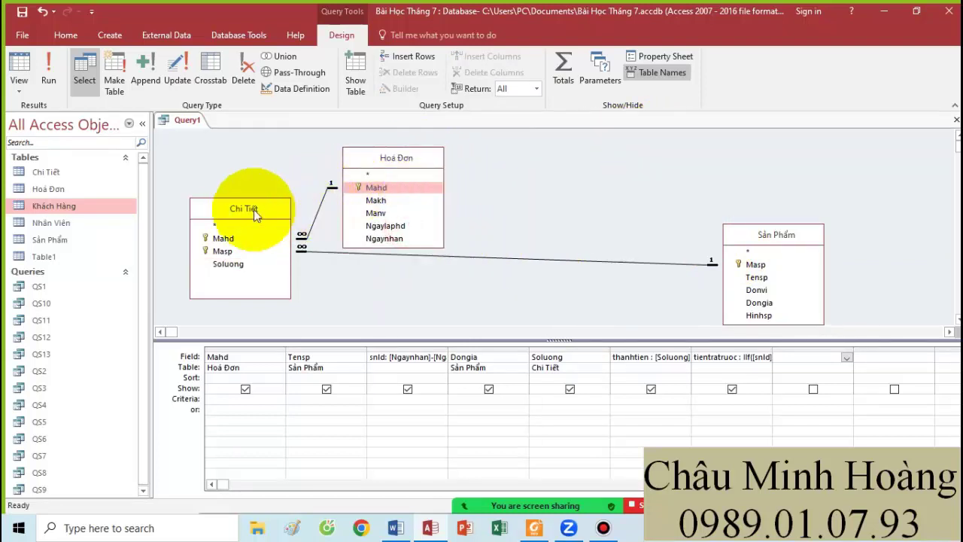
left_click_drag(253, 209, 586, 170)
left_click_drag(778, 246, 723, 193)
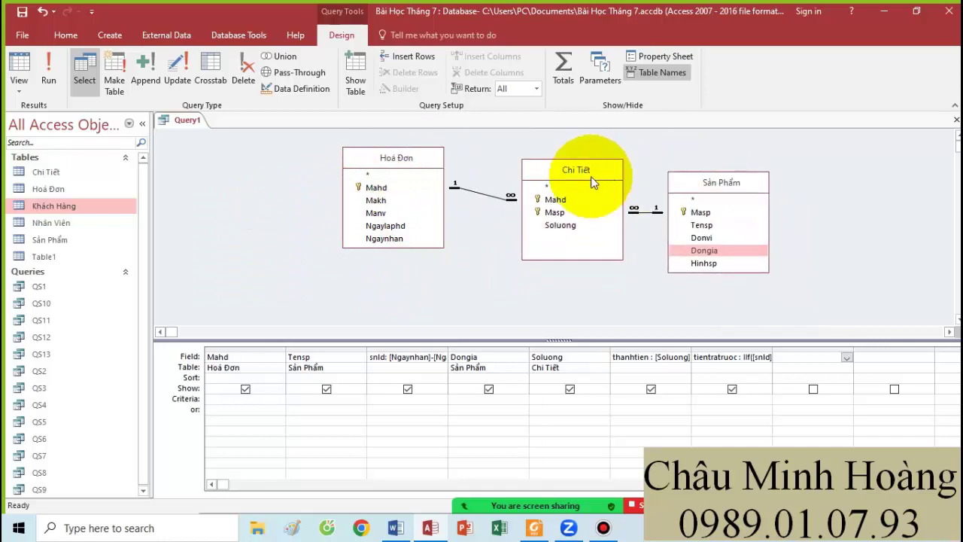
left_click_drag(592, 182, 548, 171)
left_click_drag(692, 179, 643, 161)
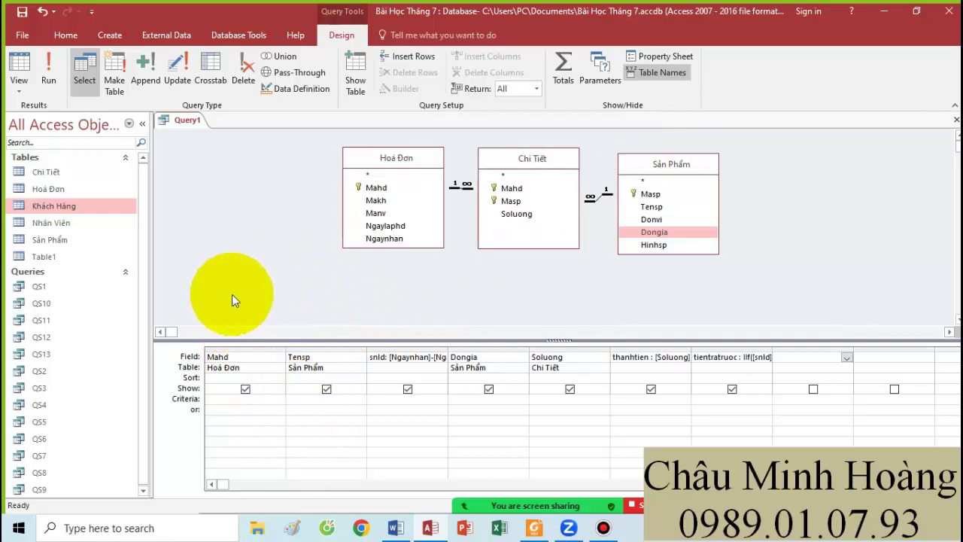
Check the QS14 requirements in the PDF, add the calculated field tienconlai : ([thanhtien] - [tientratruoc]) * 0,95 and test-run the query
left_click(535, 529)
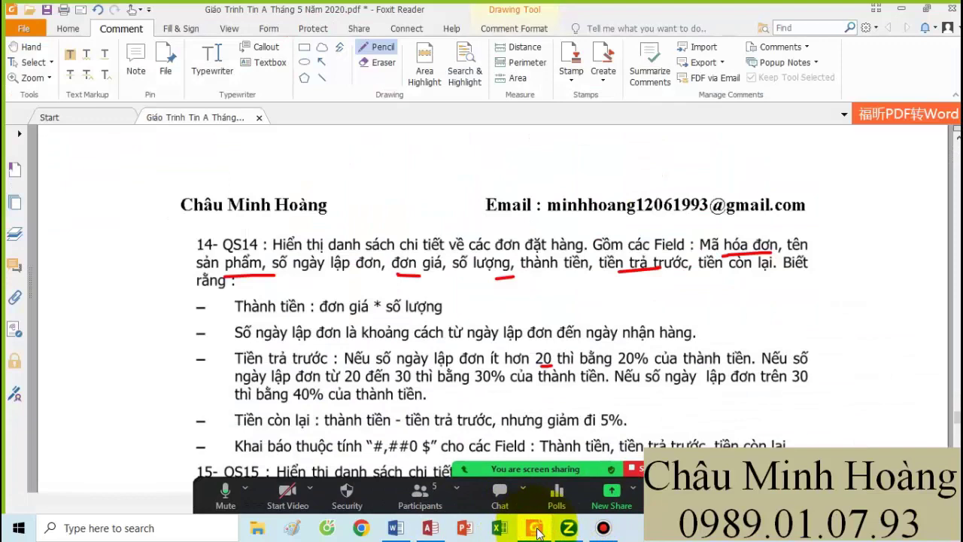
left_click(537, 532)
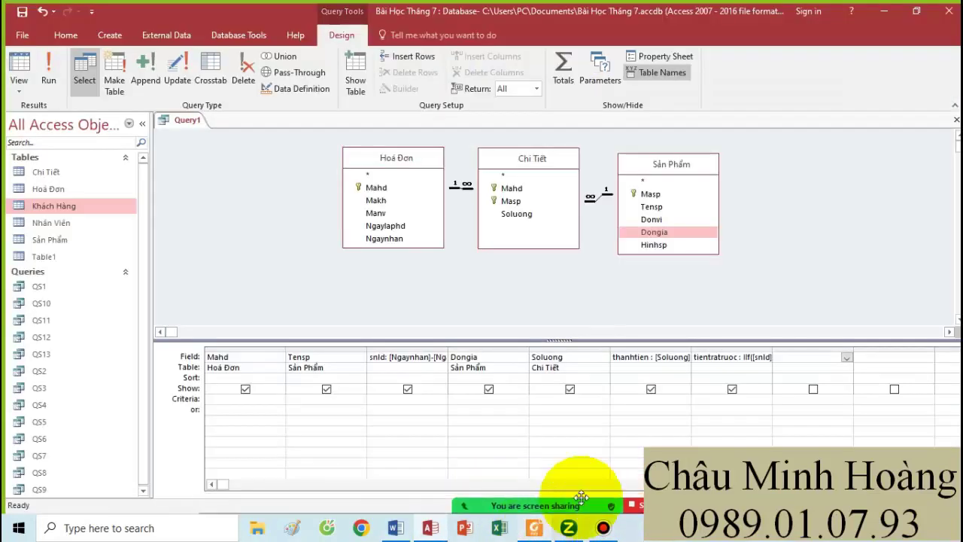
right_click(797, 358)
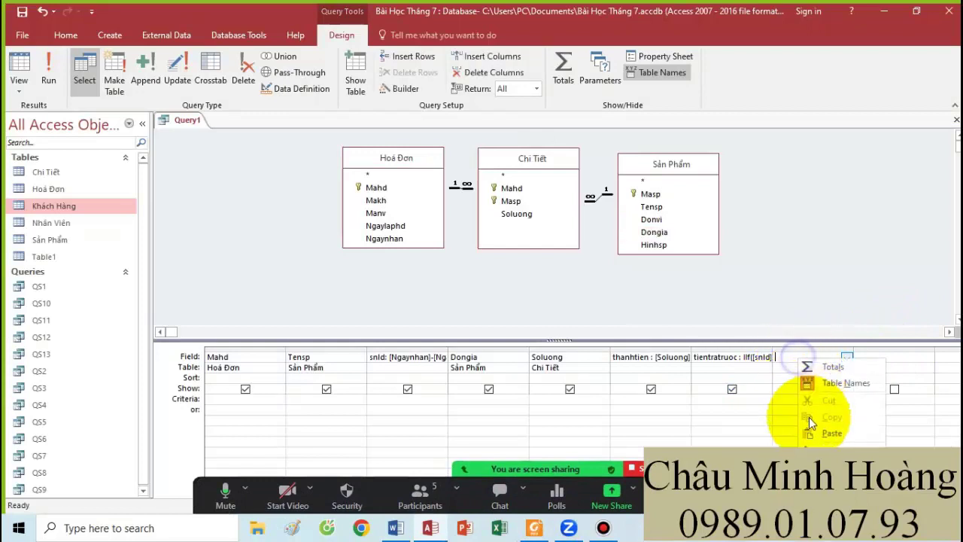
left_click(814, 432)
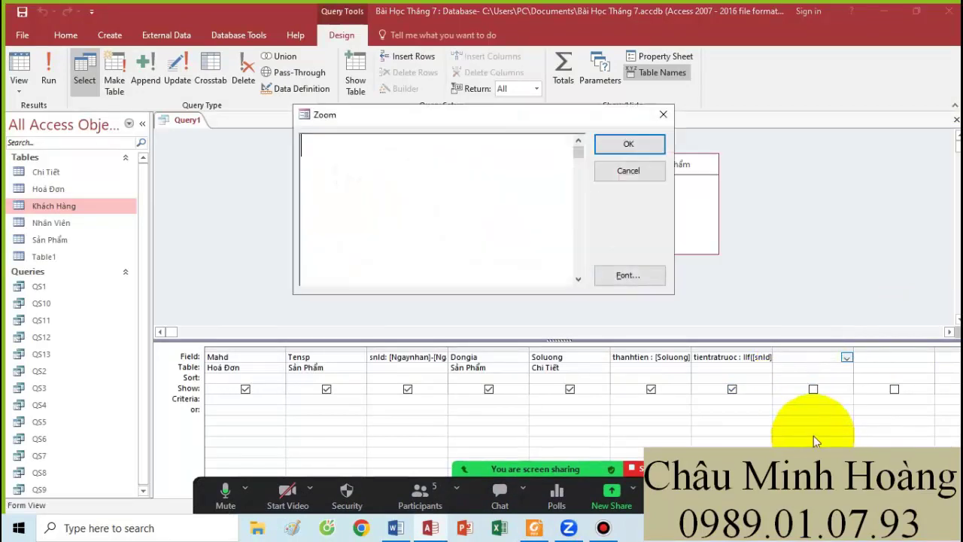
type("tienconlai : ([thanhtien] - [tientratruoc]) * 0,95")
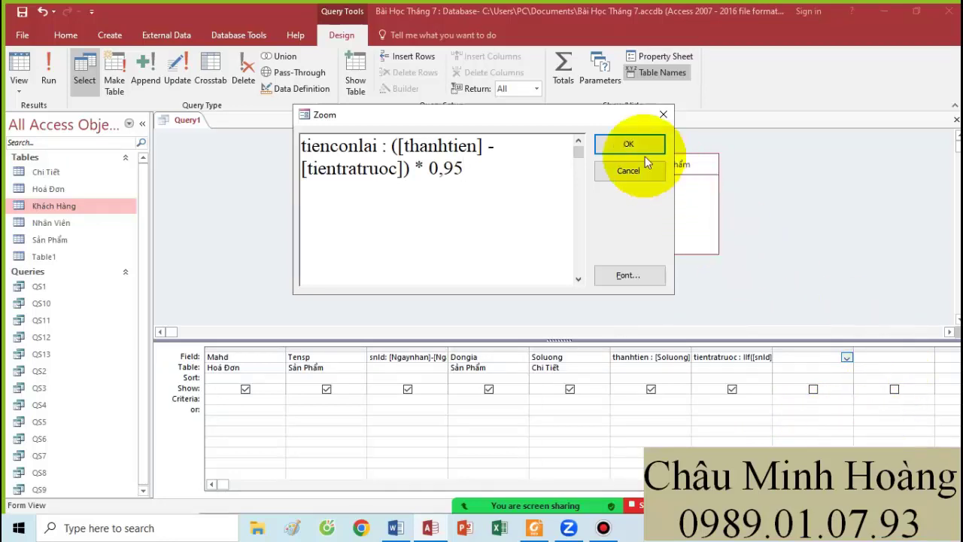
left_click(618, 140)
left_click(43, 73)
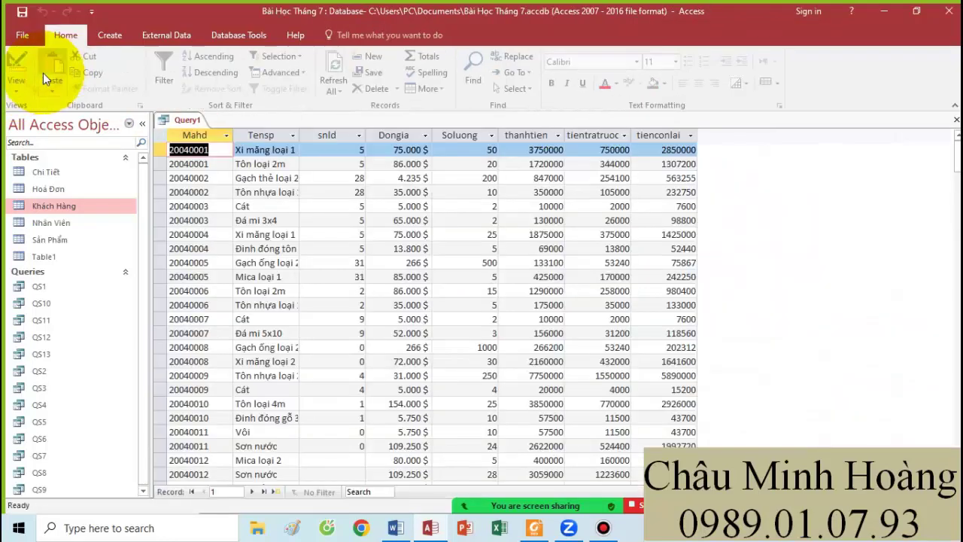
left_click(19, 69)
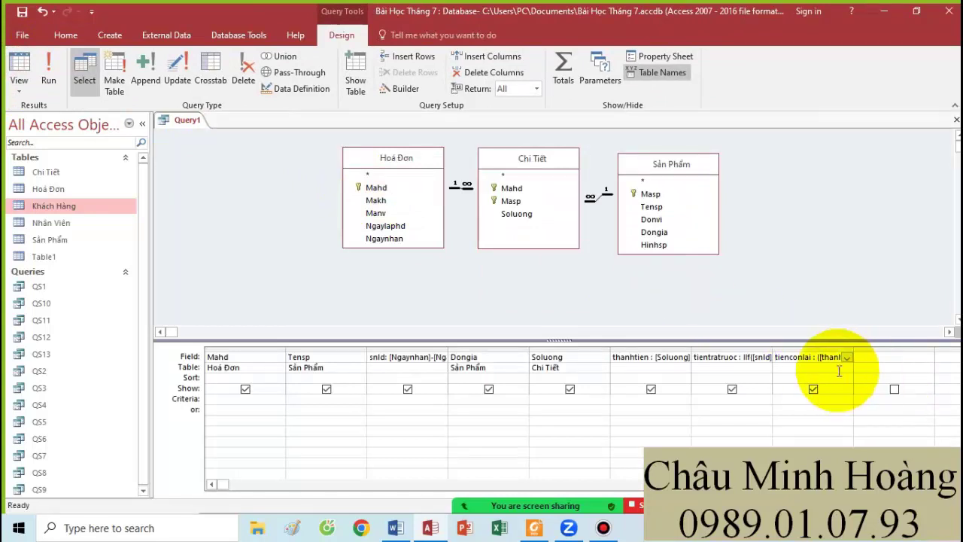
Copy the full tienconlai expression and paste it in Word on a new line below the tientratruoc line
right_click(819, 358)
left_click(850, 453)
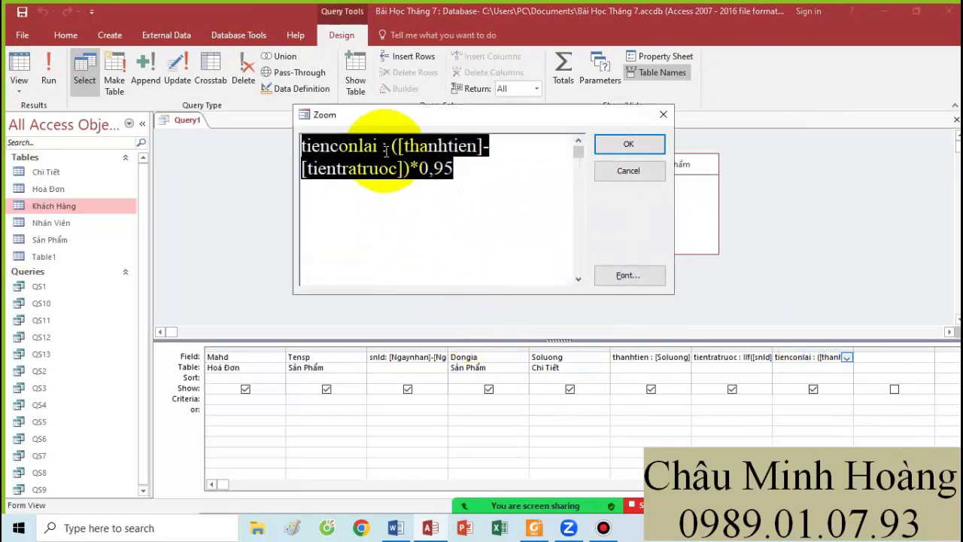
left_click_drag(388, 150, 414, 167)
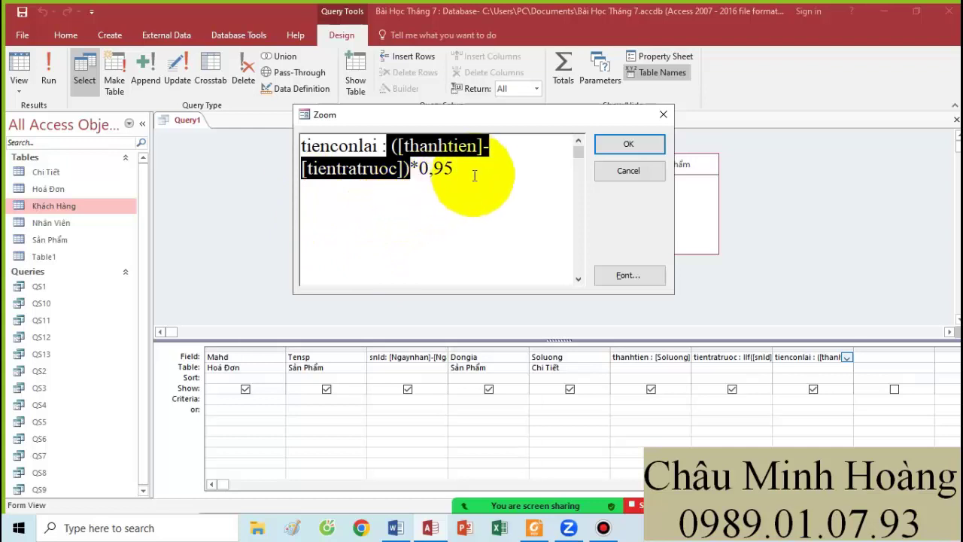
left_click_drag(474, 170, 234, 145)
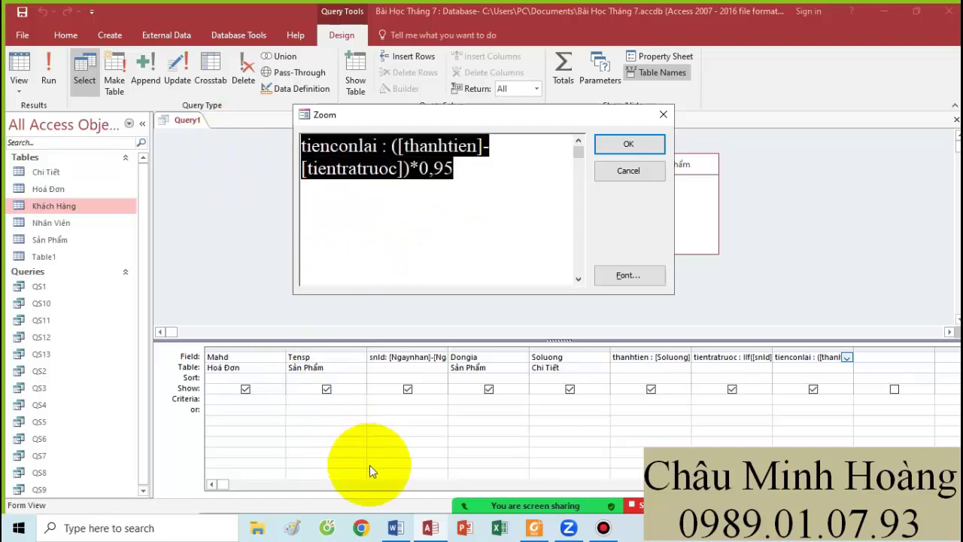
left_click(393, 526)
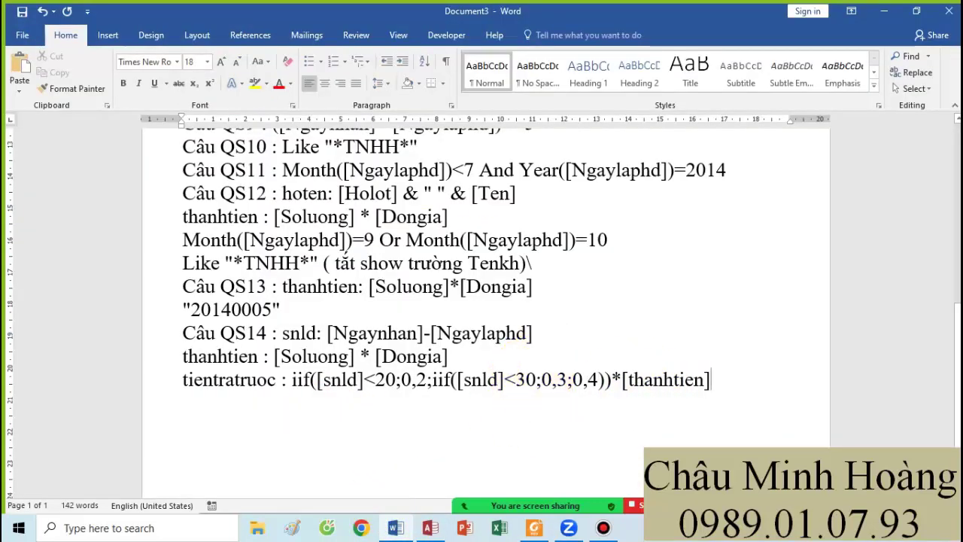
type("tienconlai : ([thanhtien]-[tientratruoc])*0,95")
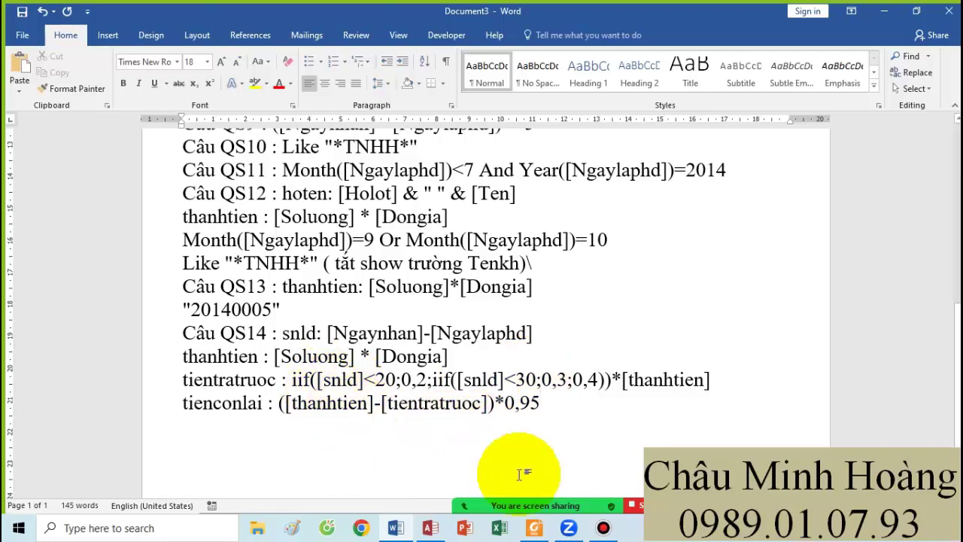
Read the remaining QS14 format requirement in the PDF, review the query results in Access and return to the query design
left_click(534, 527)
scroll(505, 331, "down", 3)
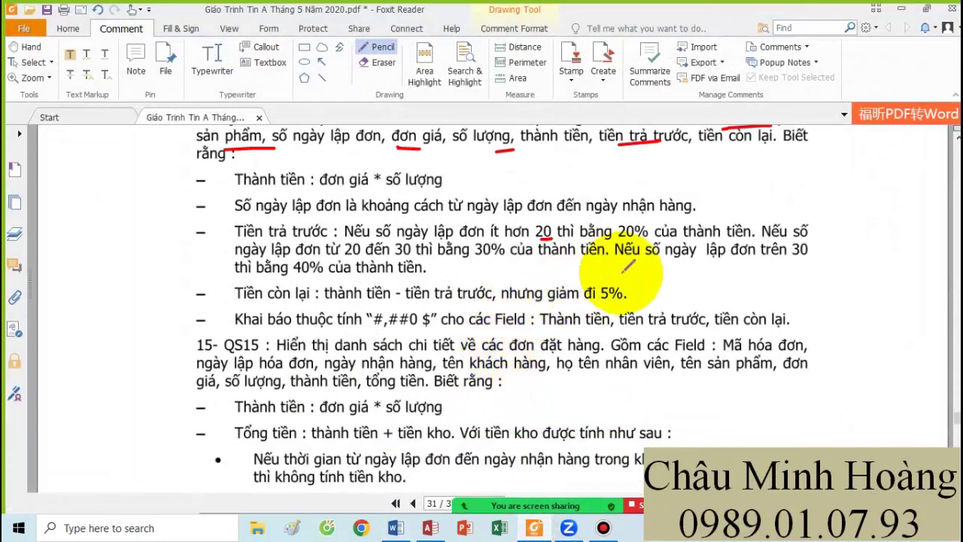
left_click(442, 529)
left_click(625, 83)
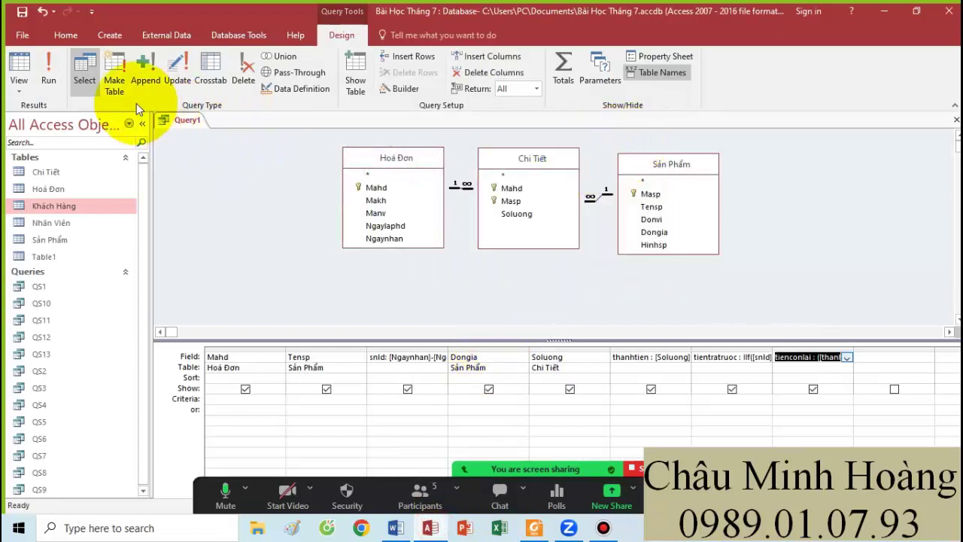
left_click(48, 72)
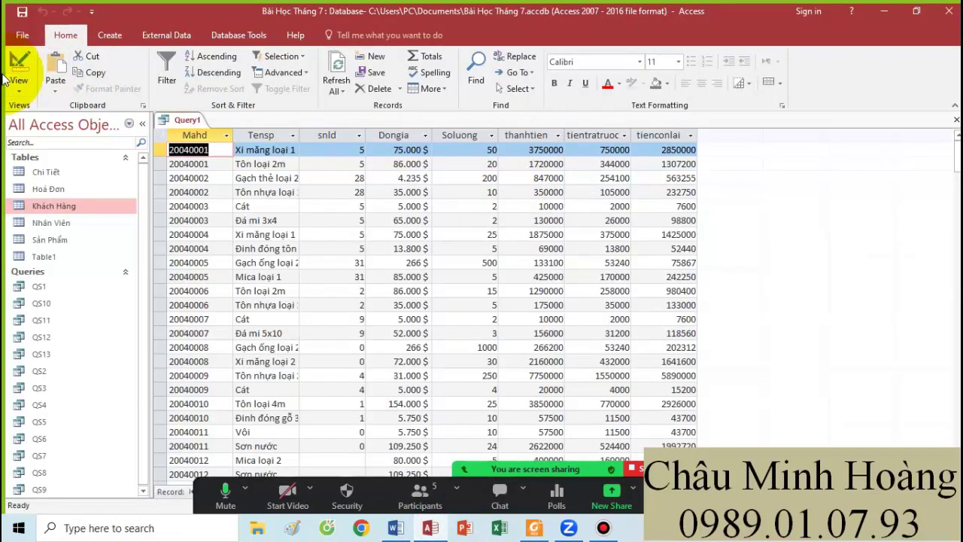
left_click(17, 74)
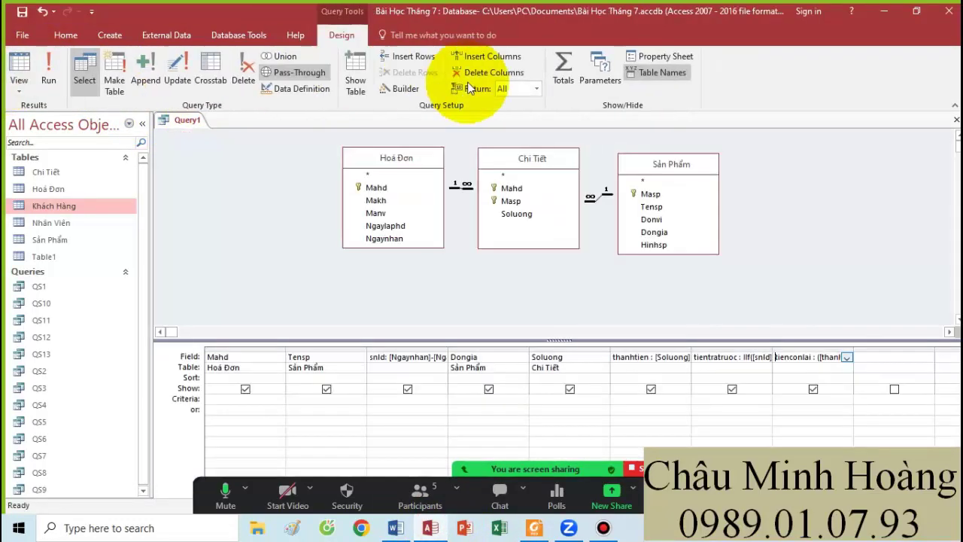
Save and close the query under the name QS14 and reopen it in Design View
left_click(956, 119)
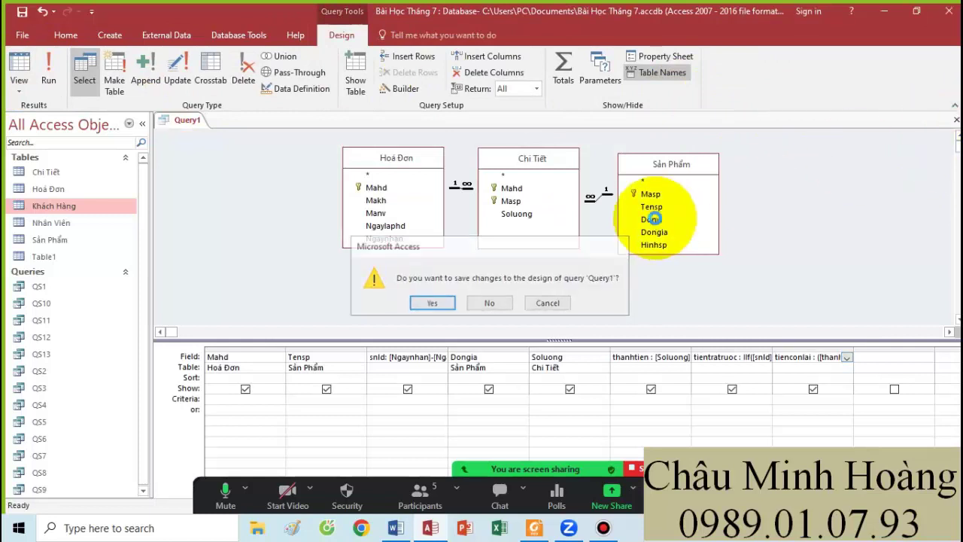
key("Return")
type("QS14")
key("Return")
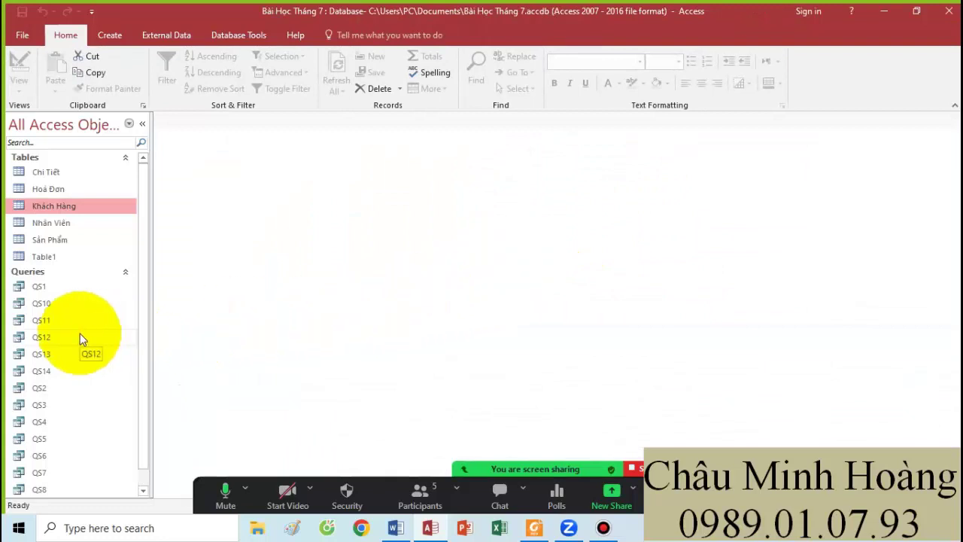
left_click(62, 371)
right_click(61, 372)
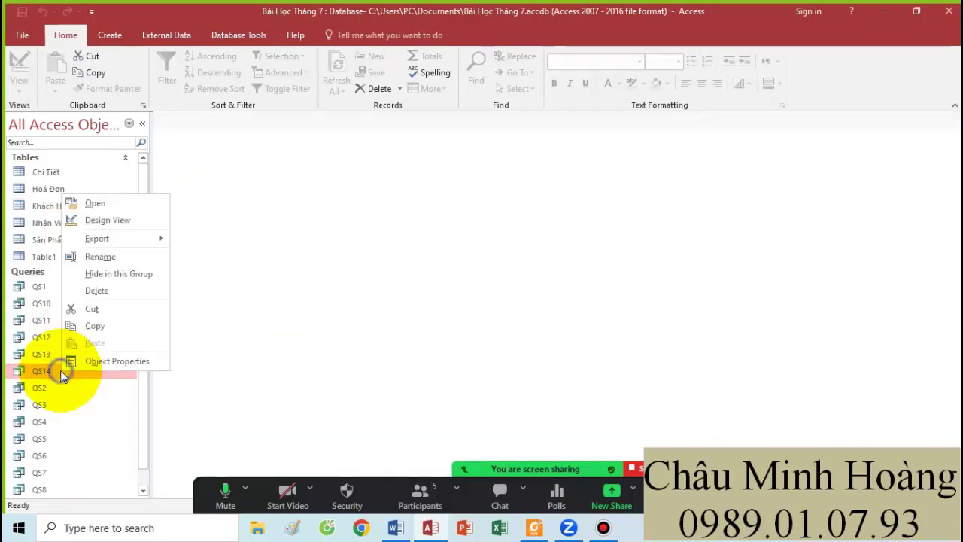
left_click(106, 225)
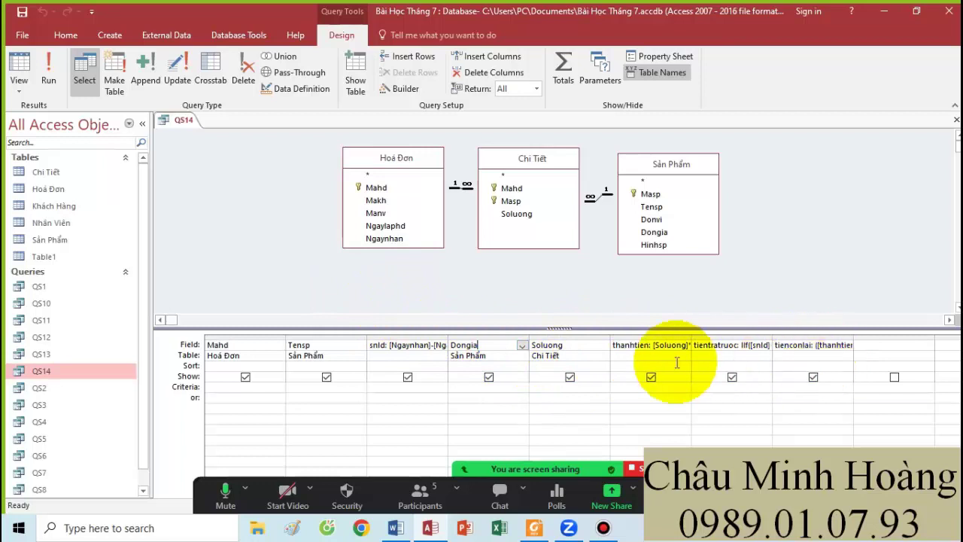
Set the Dongia field's Format property to #.##0 $, checking the required format against the PDF, and close the field's properties
left_click(504, 348)
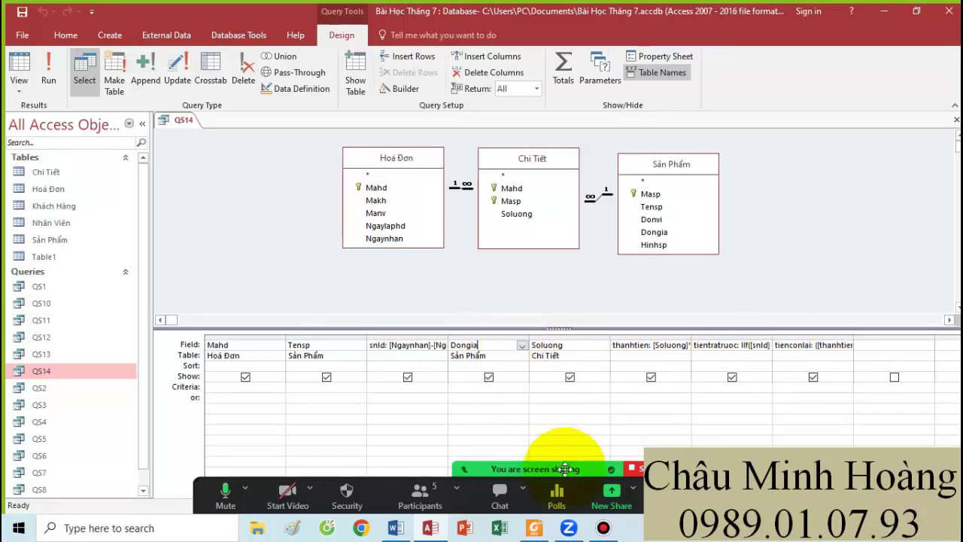
left_click(534, 527)
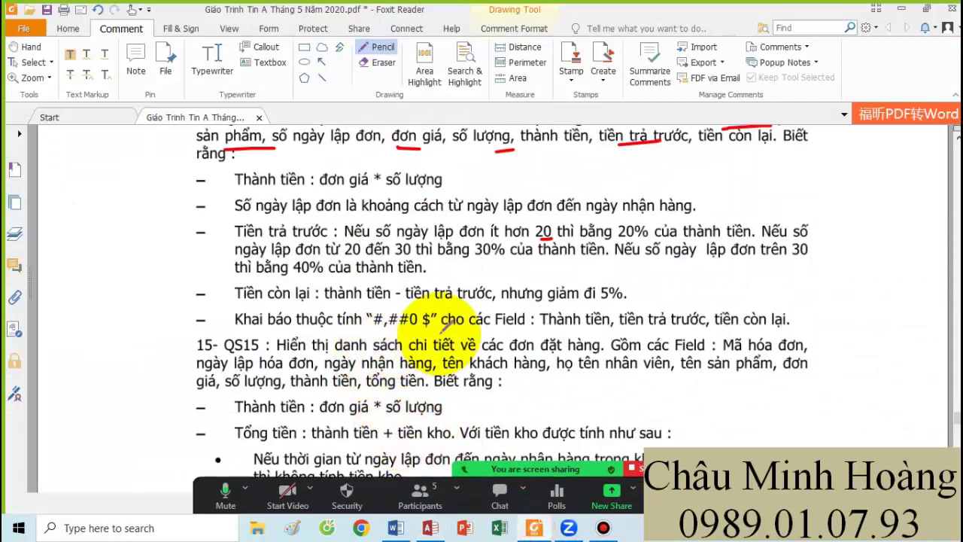
left_click(430, 527)
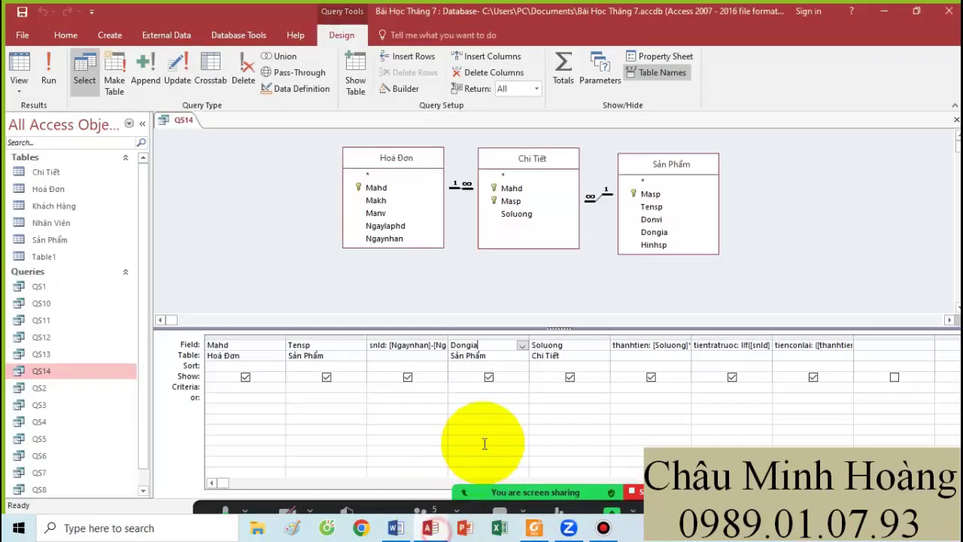
right_click(495, 347)
left_click(538, 471)
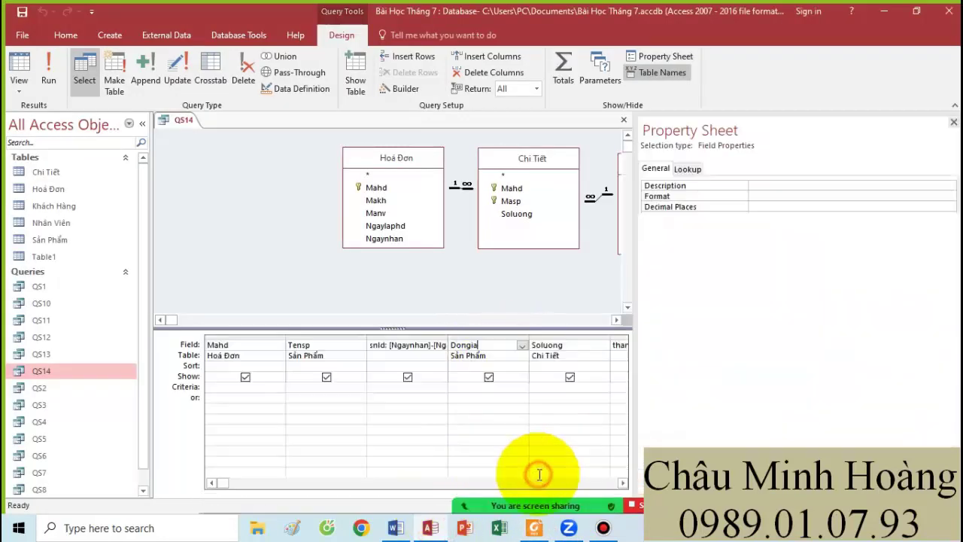
left_click(762, 199)
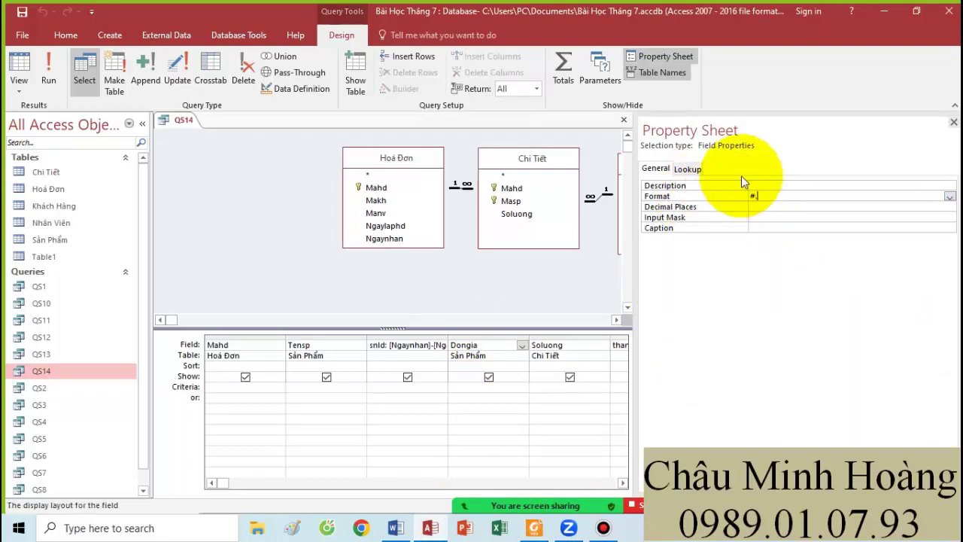
type("#,##0 $")
left_click(534, 529)
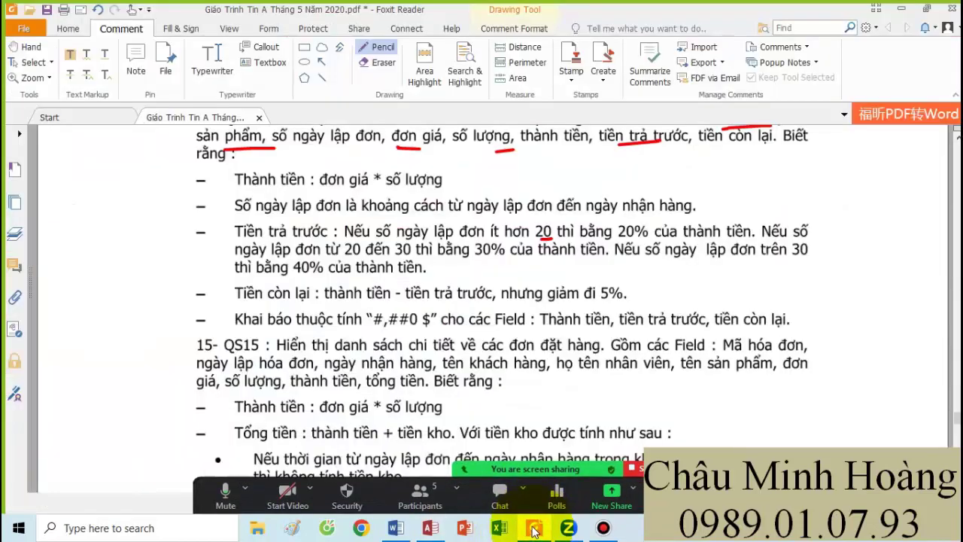
left_click(533, 530)
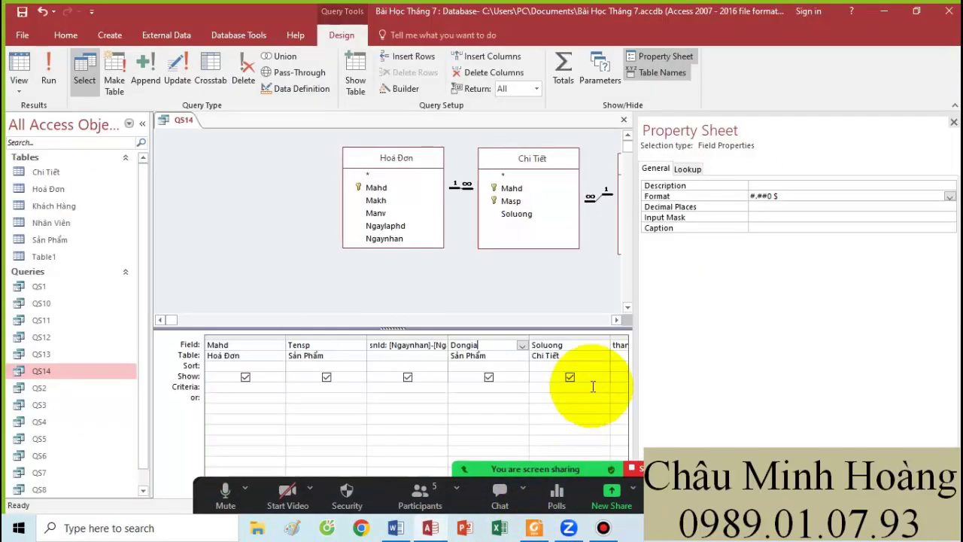
left_click(832, 130)
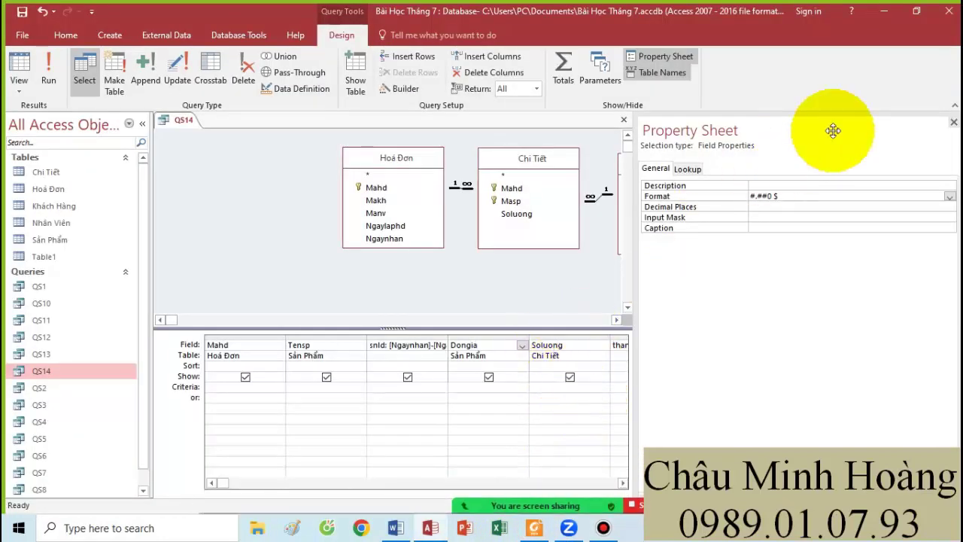
left_click(953, 124)
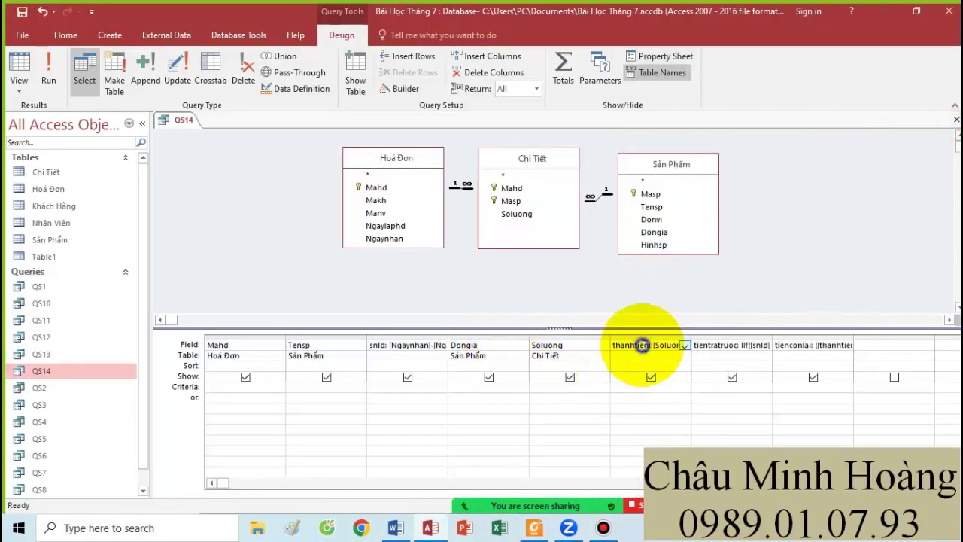
Set the thanhtien field's Format property to #.##0 $ and close its properties
right_click(641, 345)
left_click(662, 455)
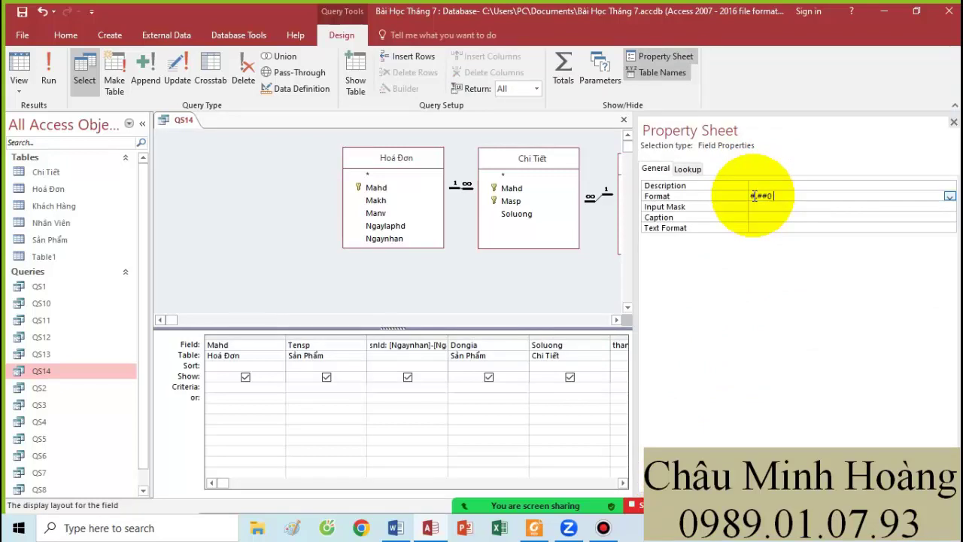
left_click(954, 122)
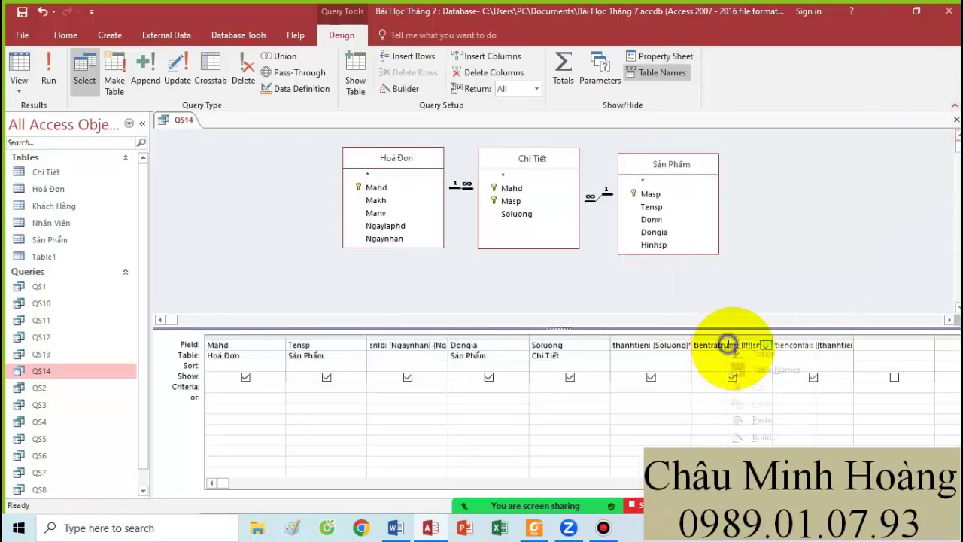
Set the tientratruoc field's Format property to #.##0 $
right_click(728, 345)
left_click(763, 453)
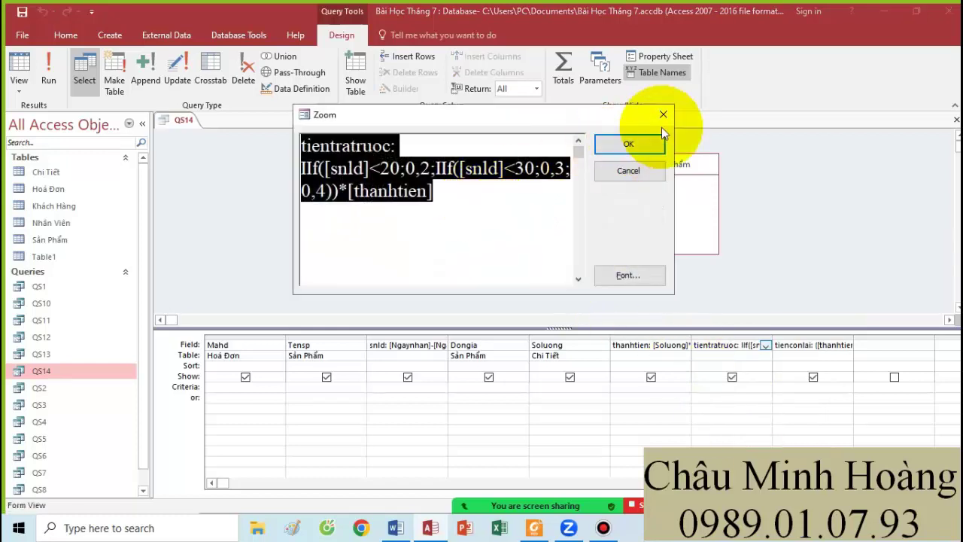
left_click(662, 114)
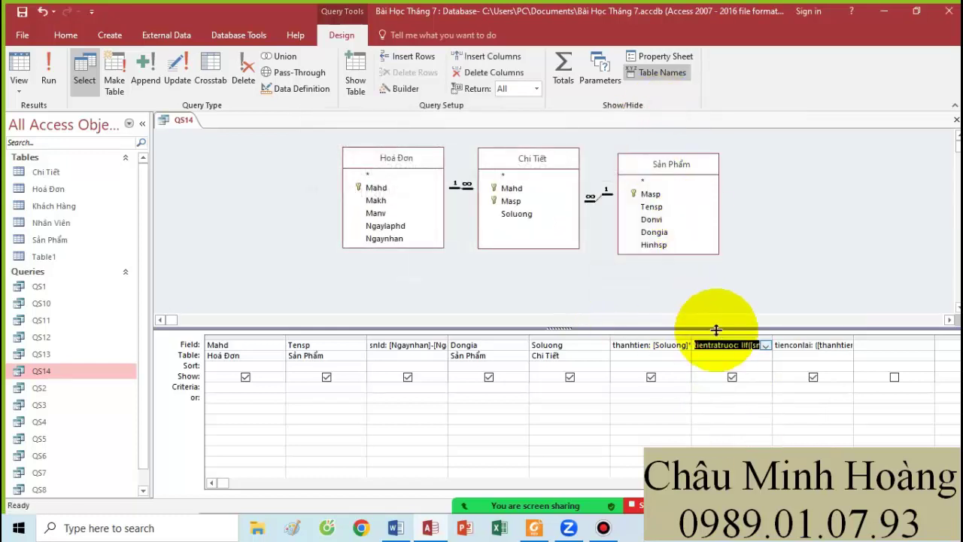
left_click(659, 60)
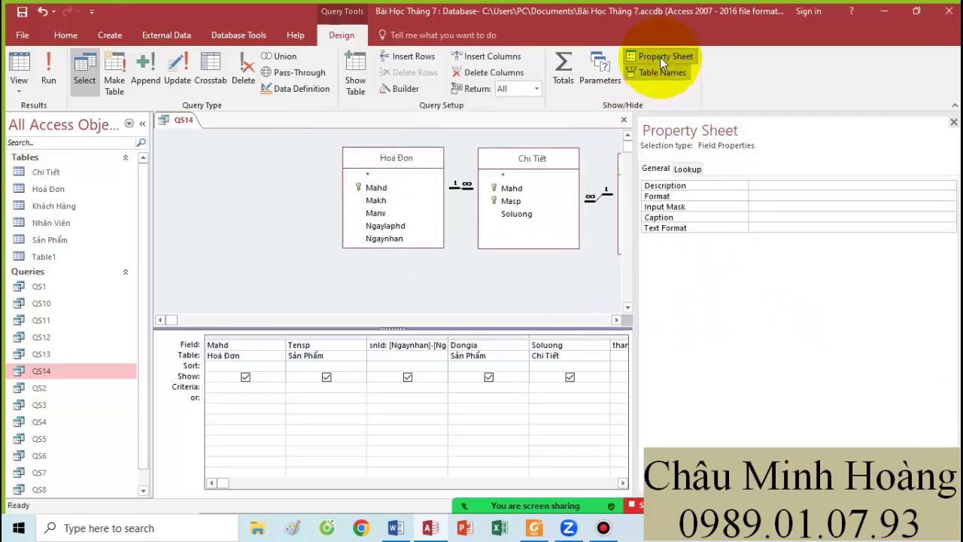
left_click(786, 200)
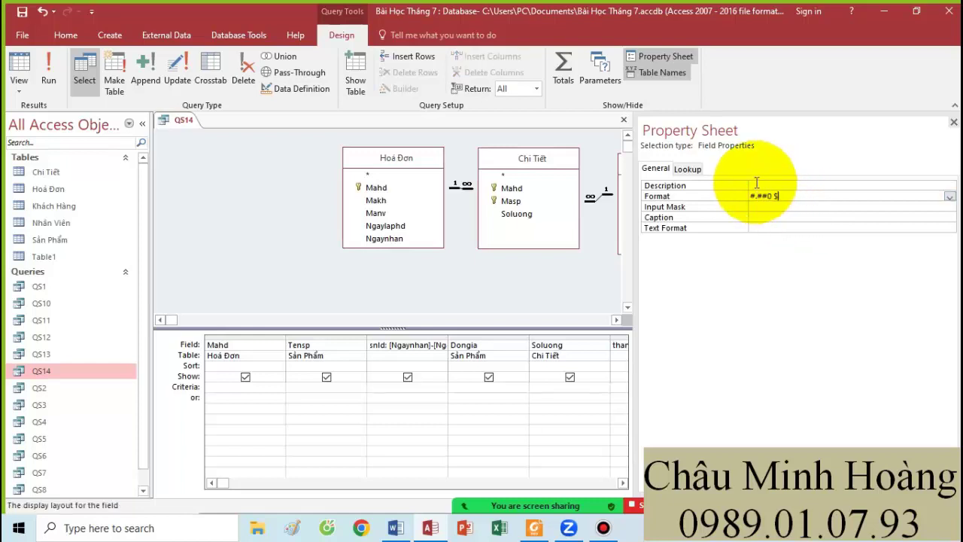
Set the Format property of the tientratruoc and tienconlai fields to #.##0 $, and preview the query results before returning to Design View
type("#,##0 $")
left_click(953, 122)
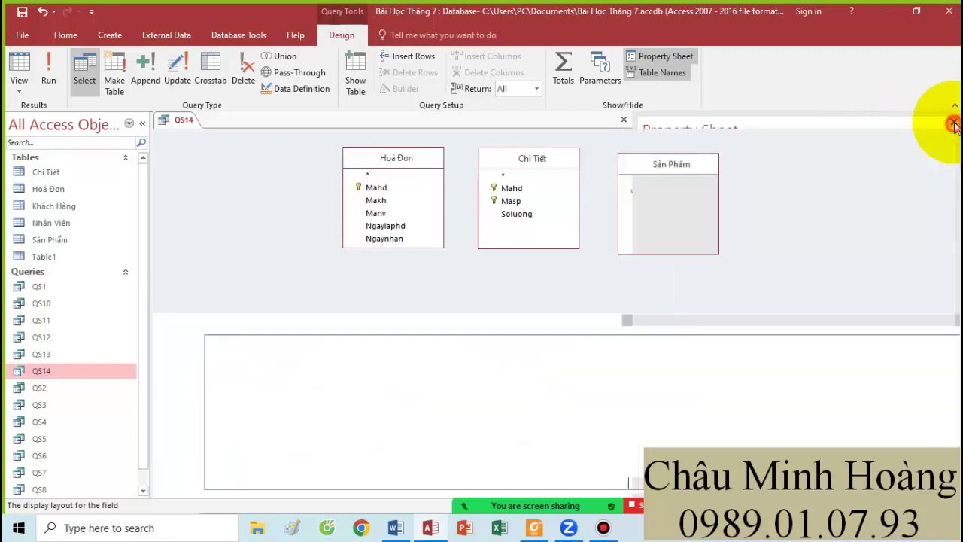
left_click(804, 342)
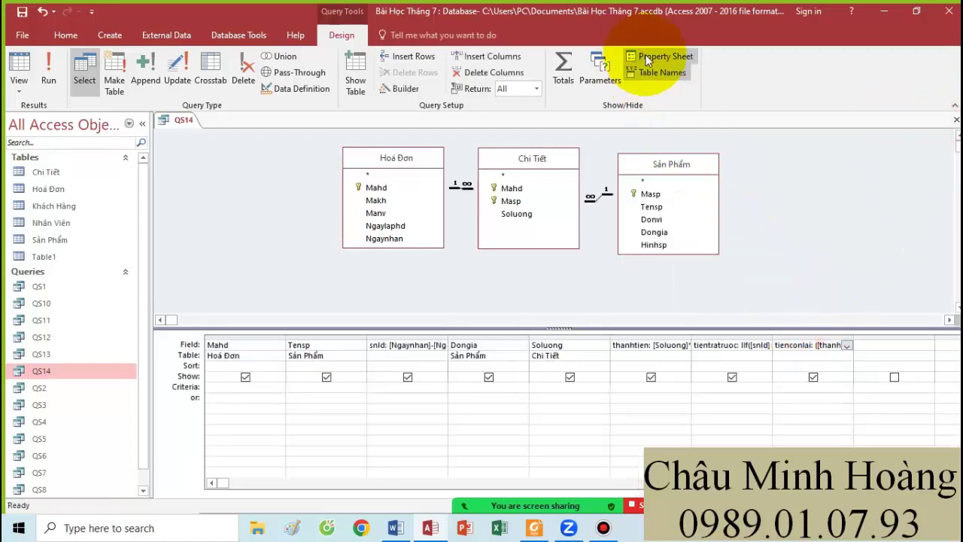
left_click(647, 60)
left_click(763, 197)
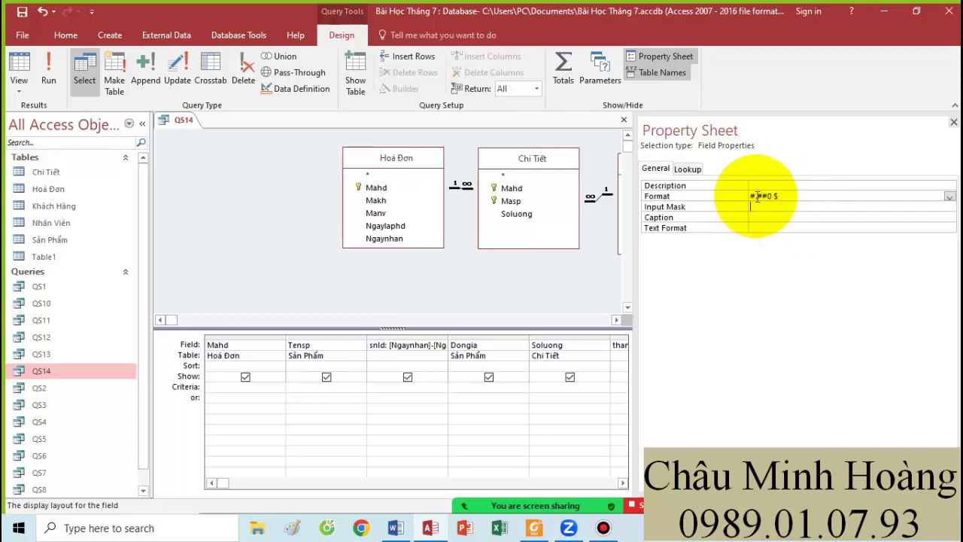
left_click(743, 197)
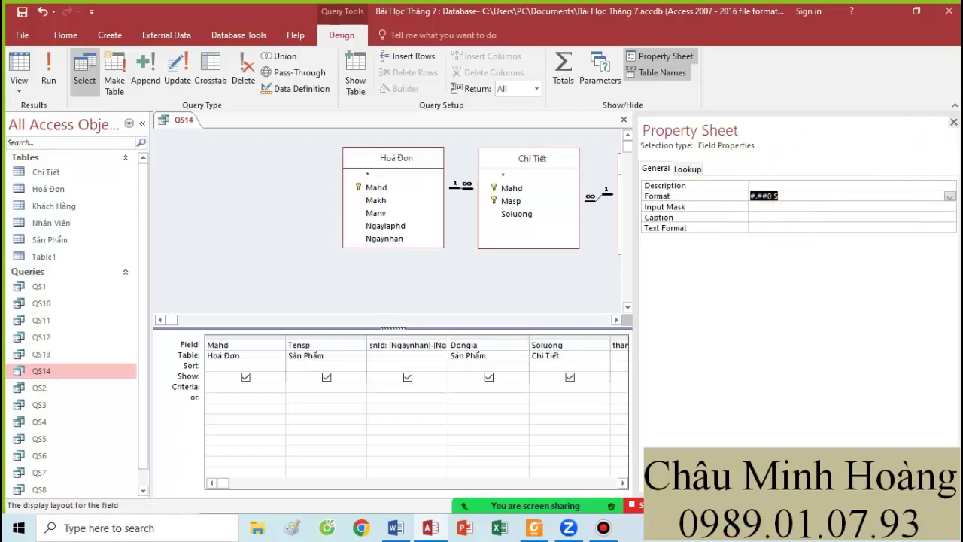
left_click(953, 122)
left_click(51, 72)
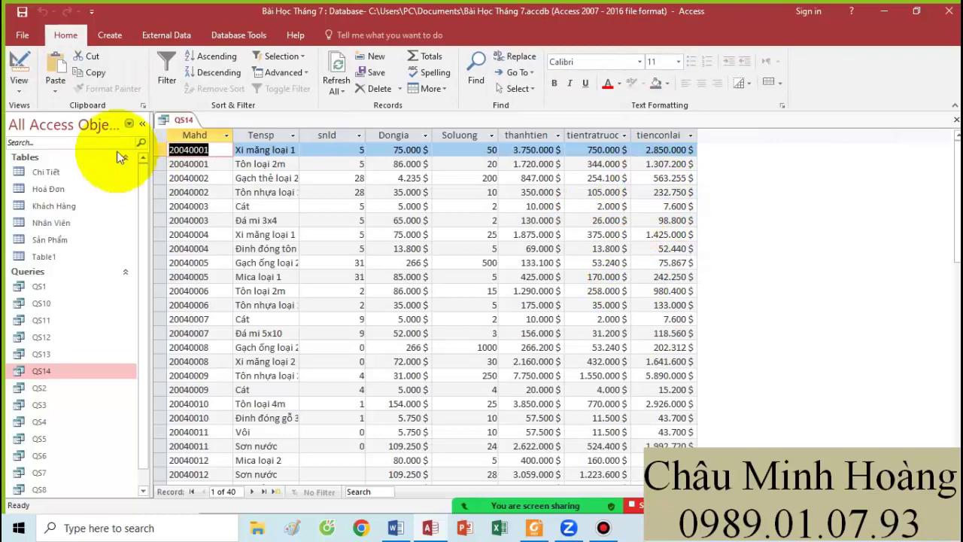
left_click(21, 66)
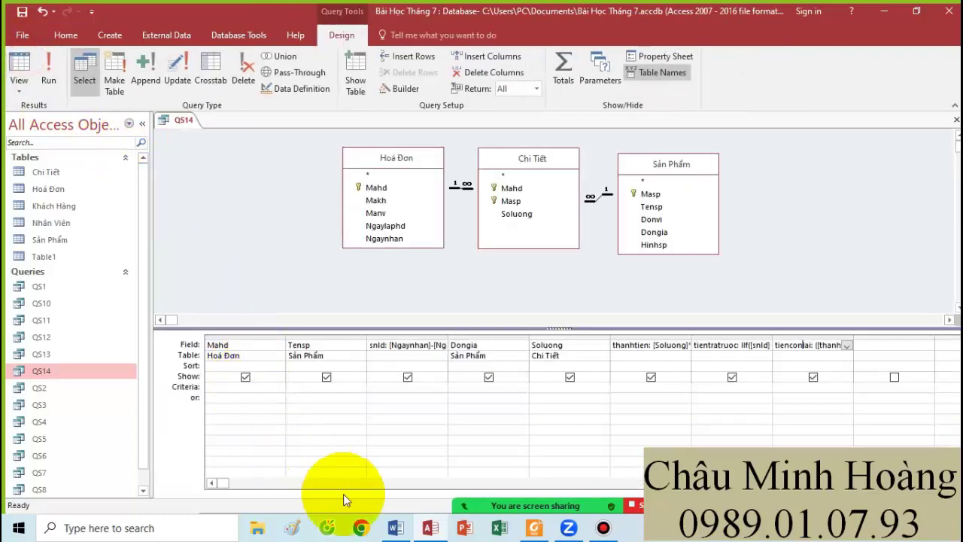
Switch to the Word notes and select the lines from Câu QS13 through the #.##0 $ format line
left_click(396, 527)
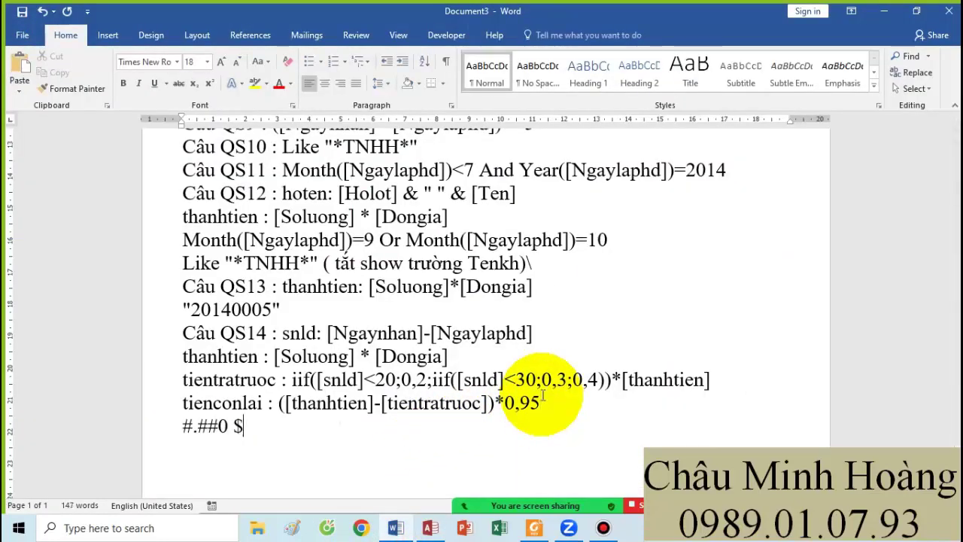
left_click(186, 286)
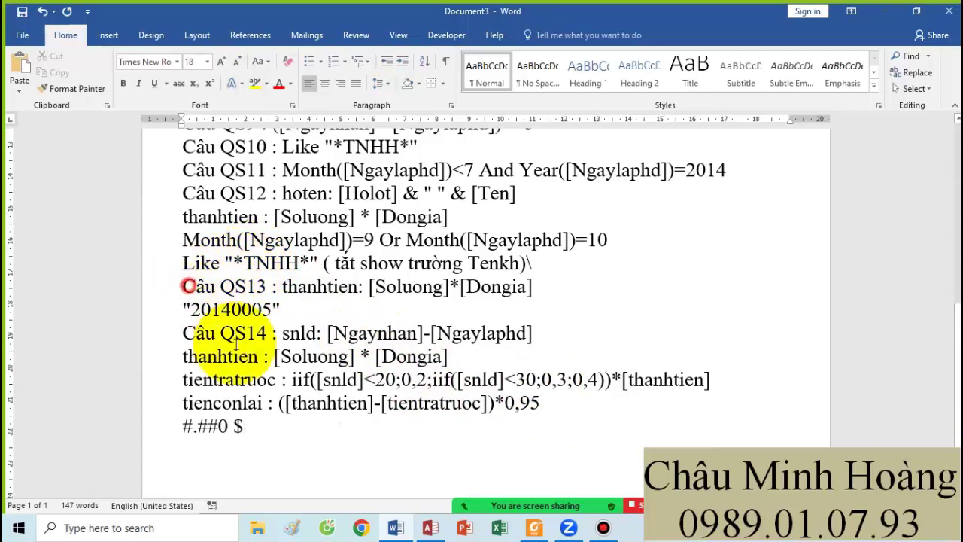
left_click_drag(236, 344, 408, 430)
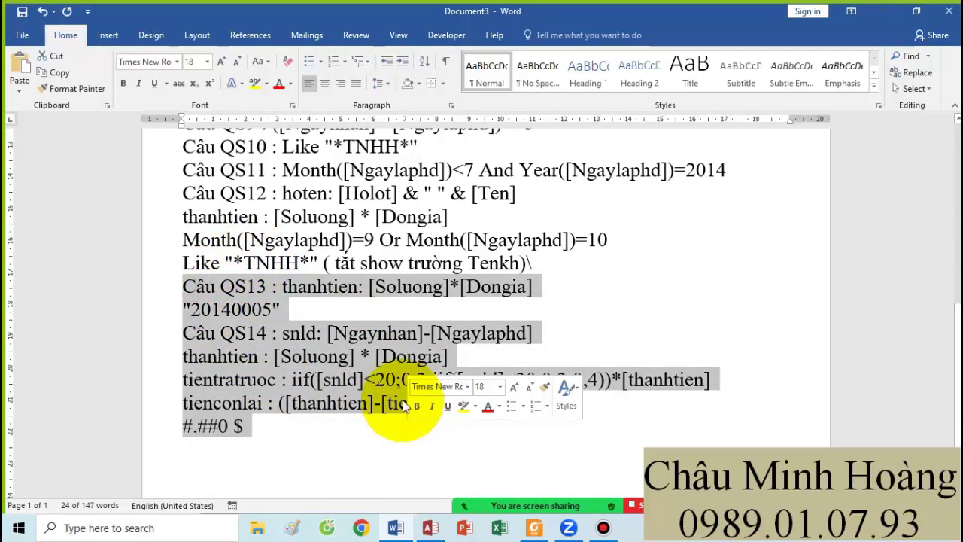
Dismiss the screen recorder window and read the QS14 and QS15 requirements in the PDF
left_click(603, 529)
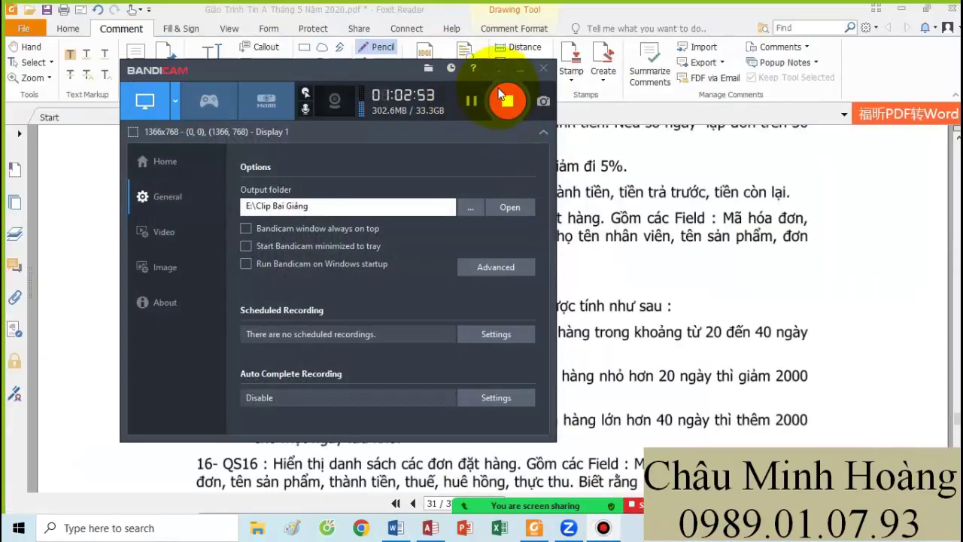
left_click(519, 70)
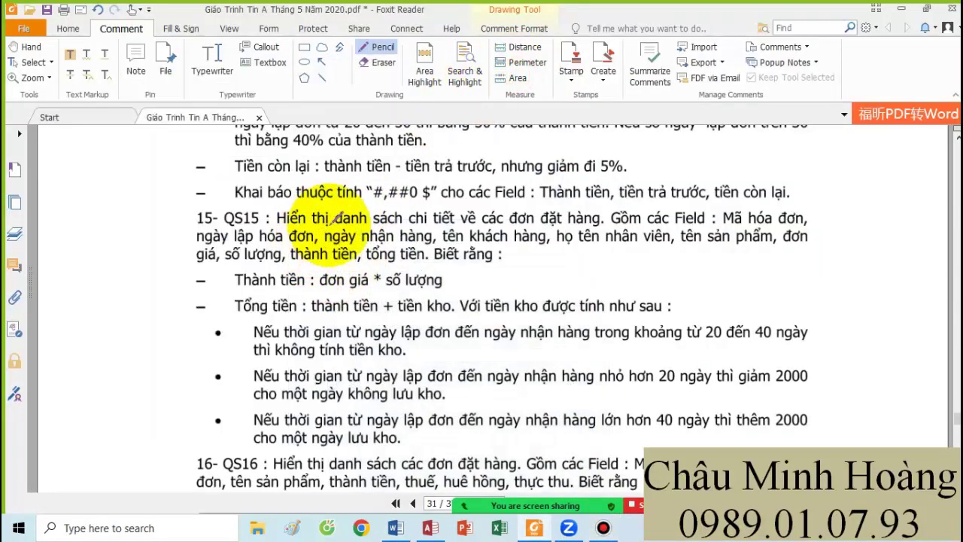
scroll(557, 216, "up", 1)
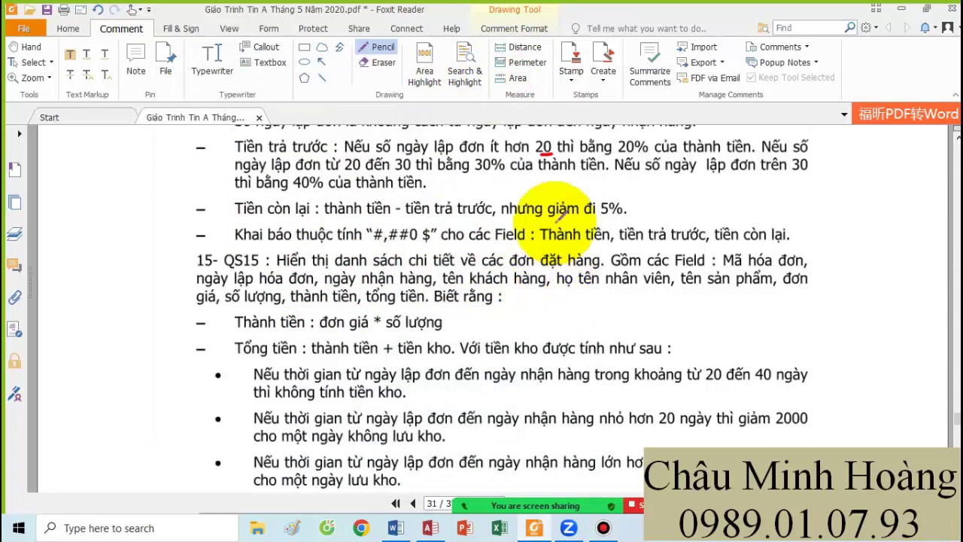
scroll(557, 217, "up", 1)
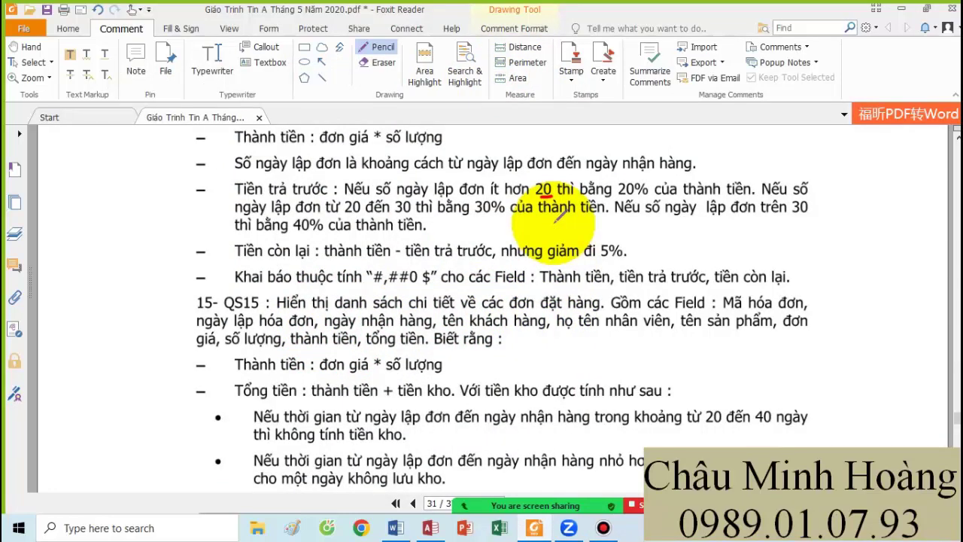
scroll(557, 216, "up", 3)
scroll(553, 222, "down", 4)
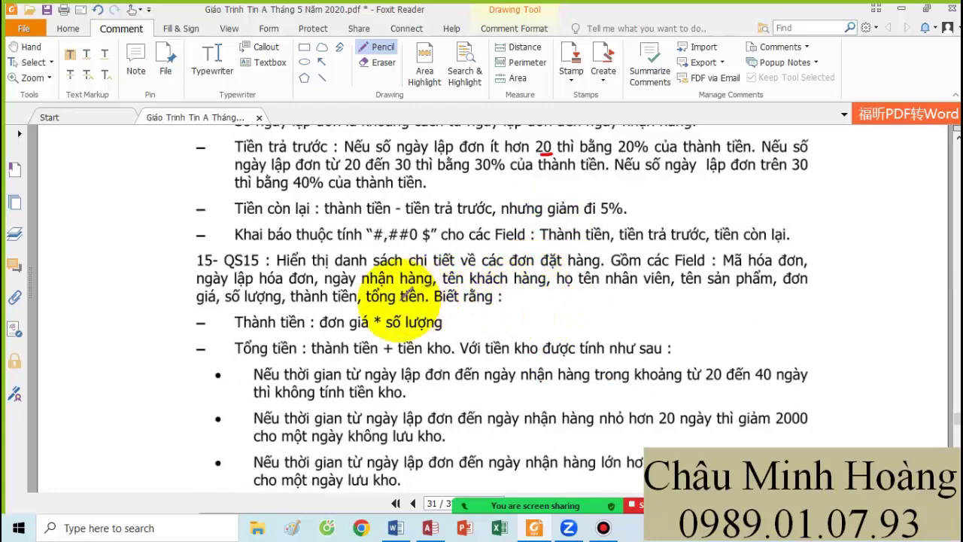
Switch to Access and create a new query in Design View with the Chi Tiết, Hoá Đơn, Khách Hàng, Nhân Viên and Sản Phẩm tables
left_click(430, 527)
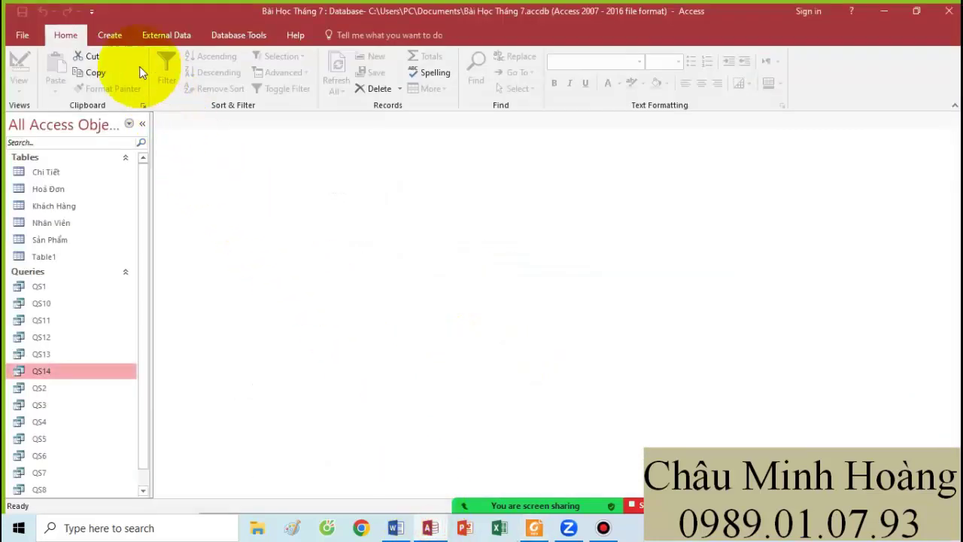
left_click(109, 35)
left_click(210, 84)
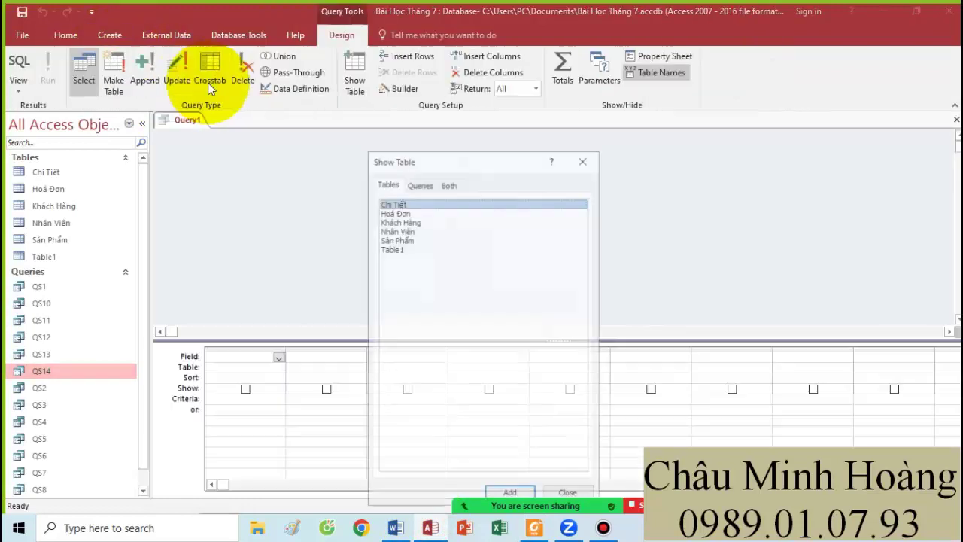
left_click(396, 241)
left_click(395, 204, "shift")
left_click_drag(434, 161, 449, 106)
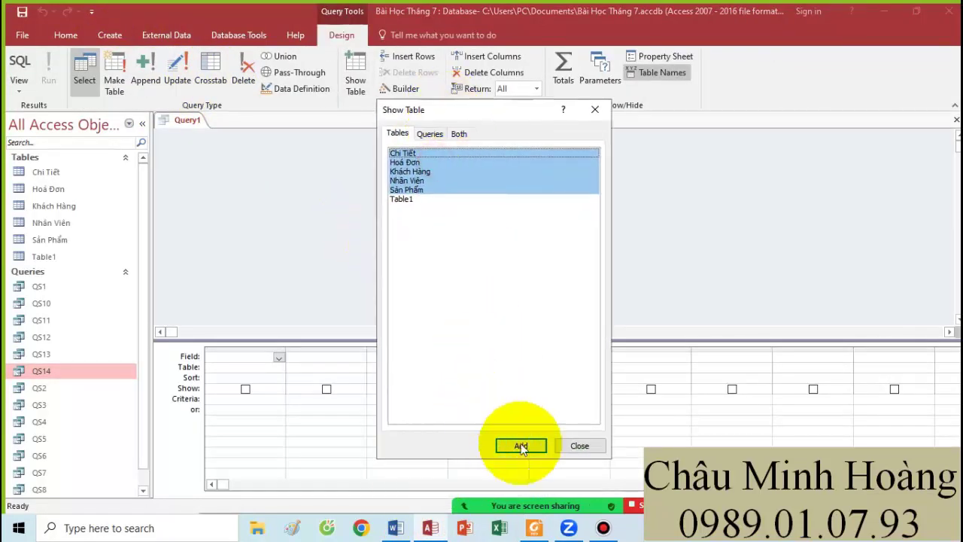
left_click(517, 444)
left_click(576, 444)
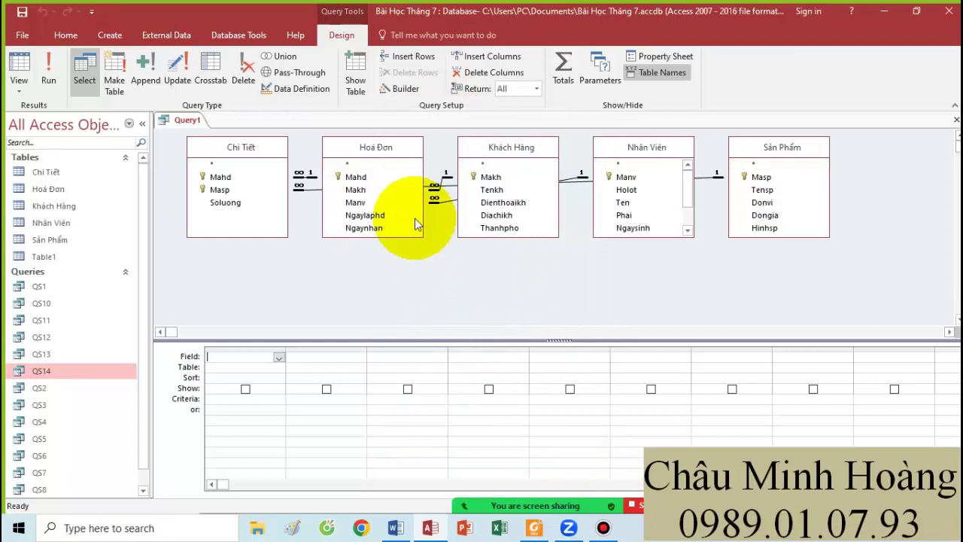
Add Mahd, Ngaylaphd and Ngaynhan from Hoá Đơn to the query grid, and move the Hoá Đơn table below the other tables
double_click(356, 177)
double_click(364, 215)
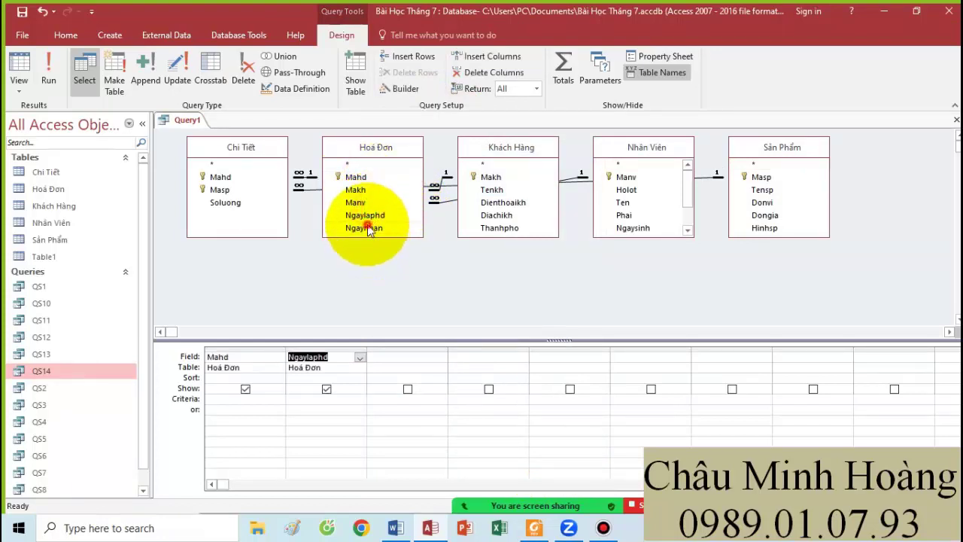
left_click(374, 229)
double_click(376, 229)
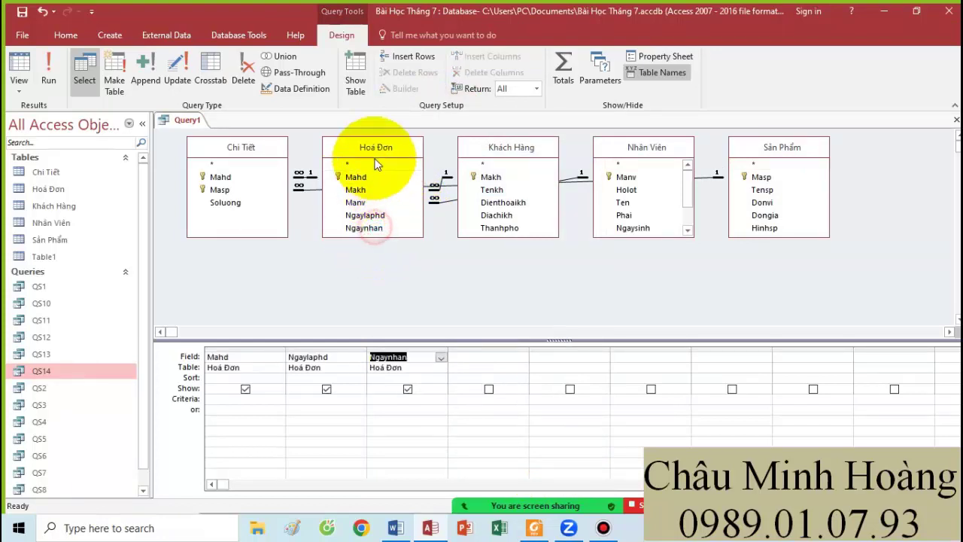
left_click_drag(375, 143, 375, 193)
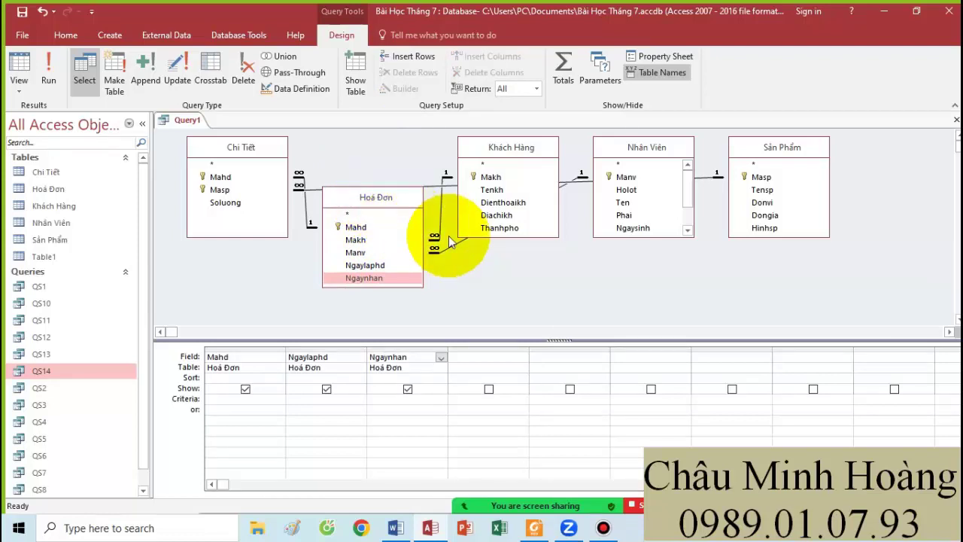
Check the QS15 field list in the PDF and add Tenkh from Khách Hàng to the Access query grid
left_click(534, 527)
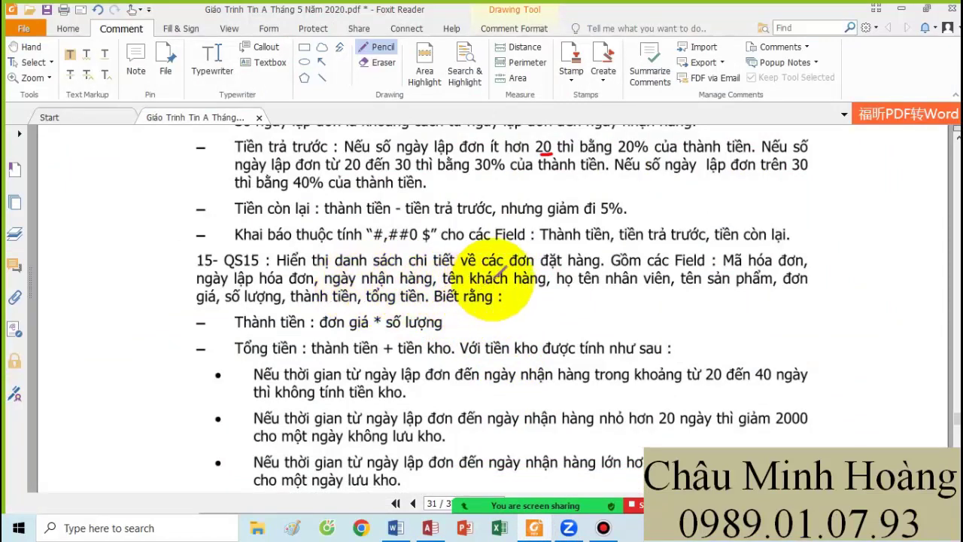
left_click(430, 527)
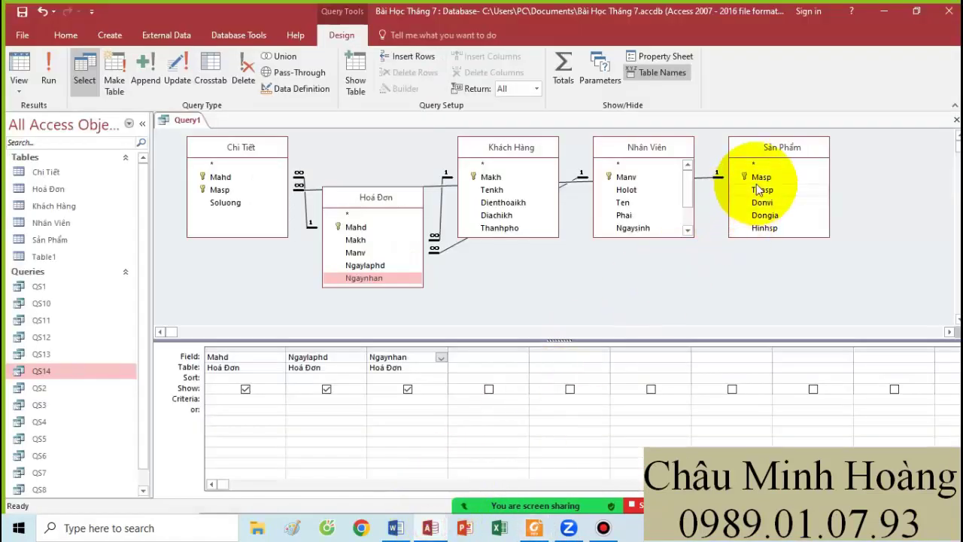
double_click(512, 188)
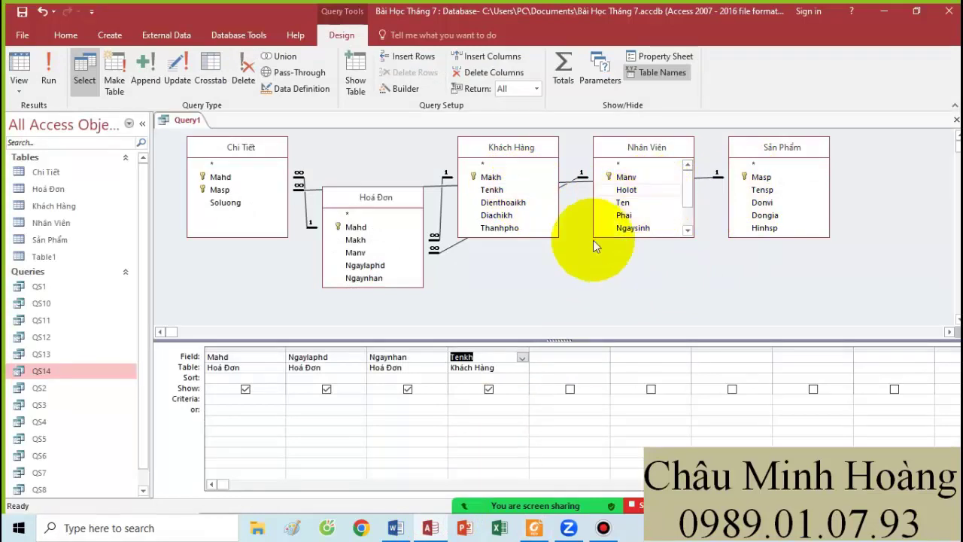
Add the calculated field hotennv: [Holot] & " " & [Ten] after Tenkh, and preview the query results before returning to Design View
left_click(554, 358)
right_click(552, 359)
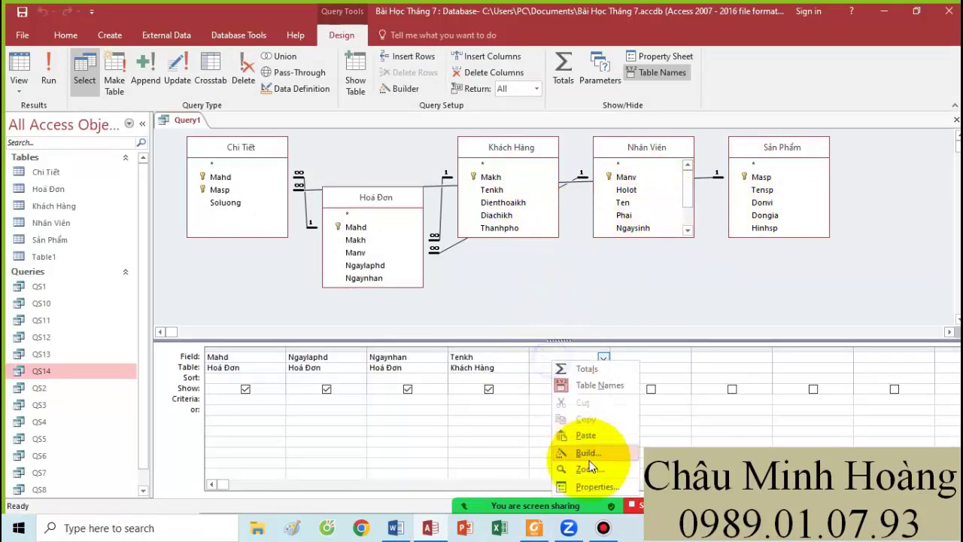
left_click(587, 461)
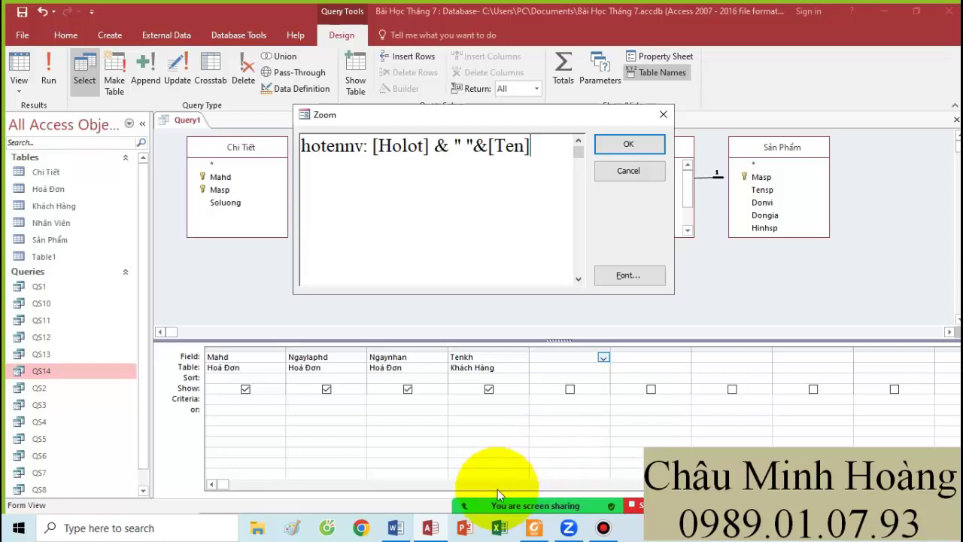
left_click(628, 144)
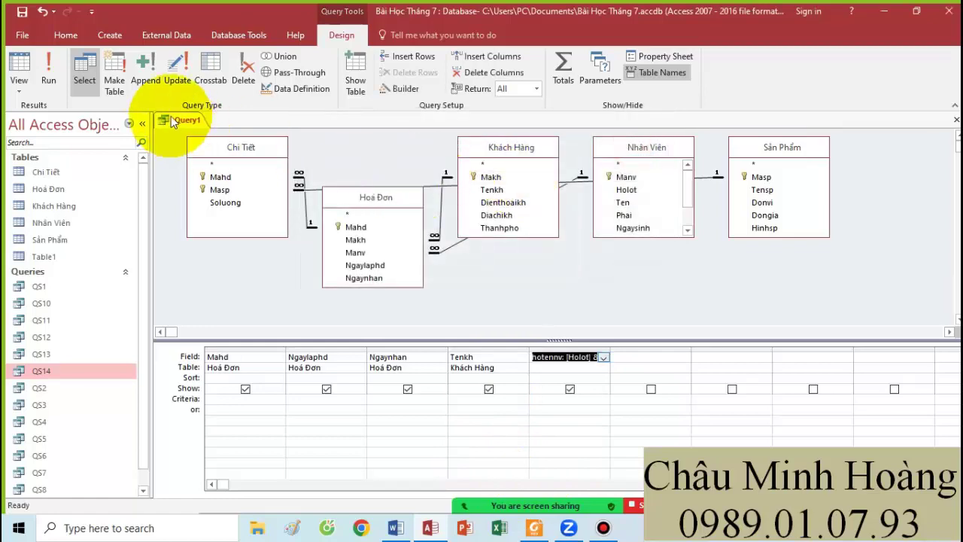
left_click(50, 80)
left_click(22, 70)
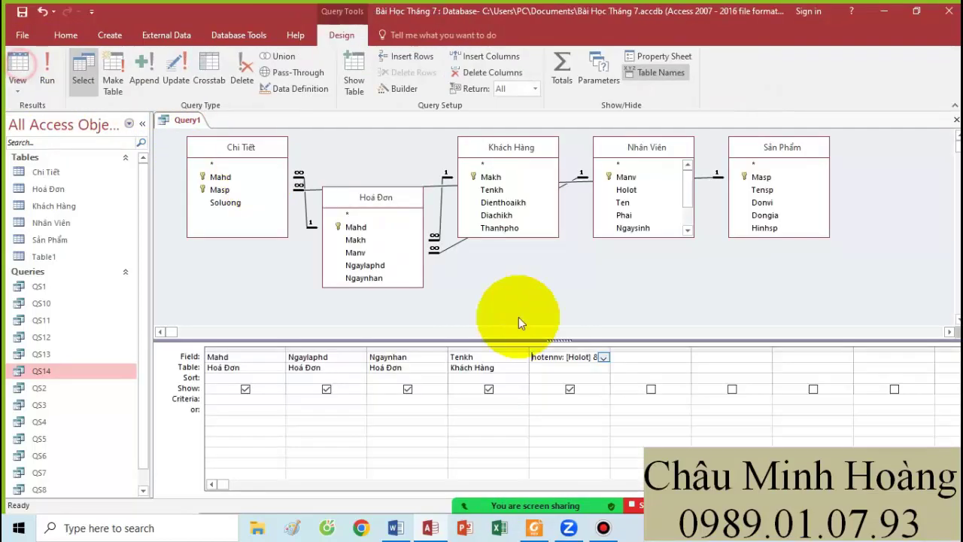
Copy the hotennv expression from the query into the Word notes on a new line labelled "Câu QS15 :"
right_click(563, 358)
left_click(603, 464)
key("ctrl+c")
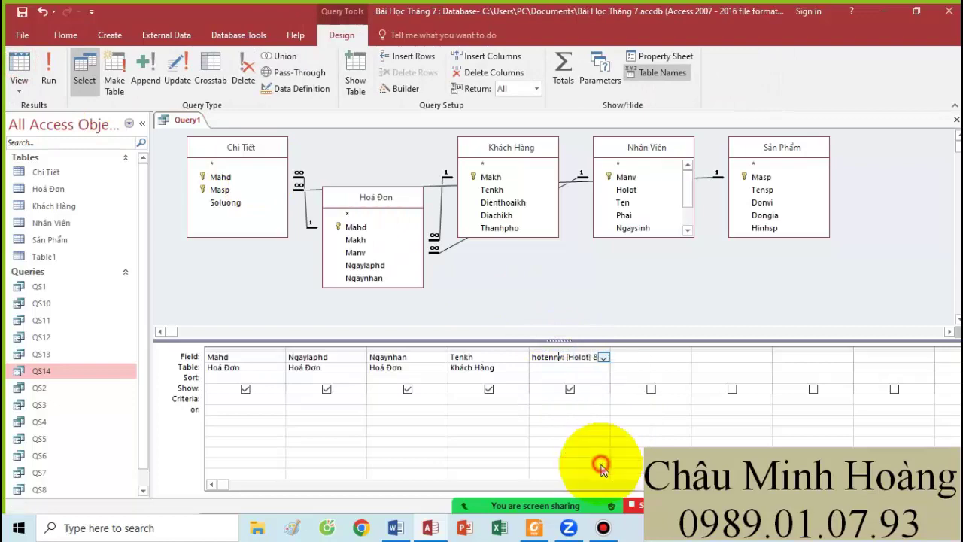
left_click(398, 528)
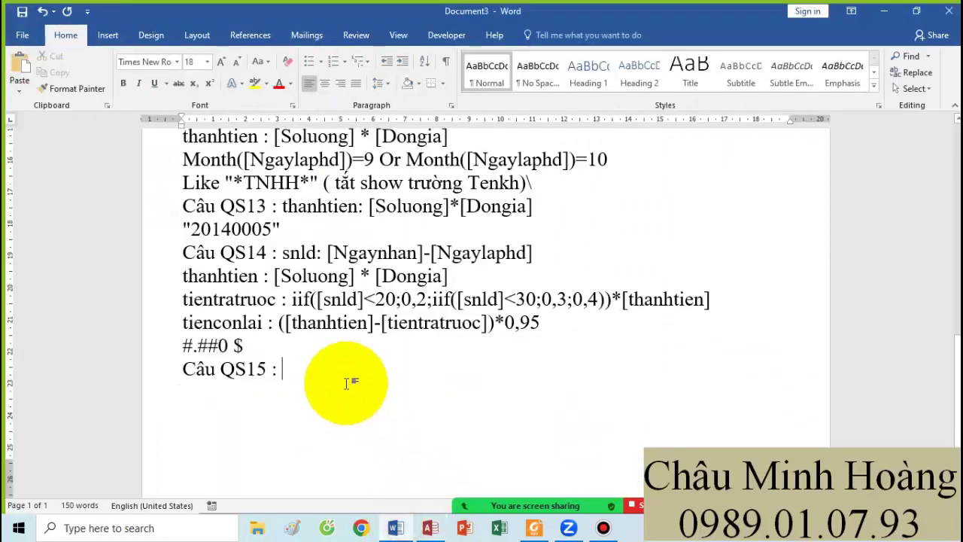
key("ctrl+v")
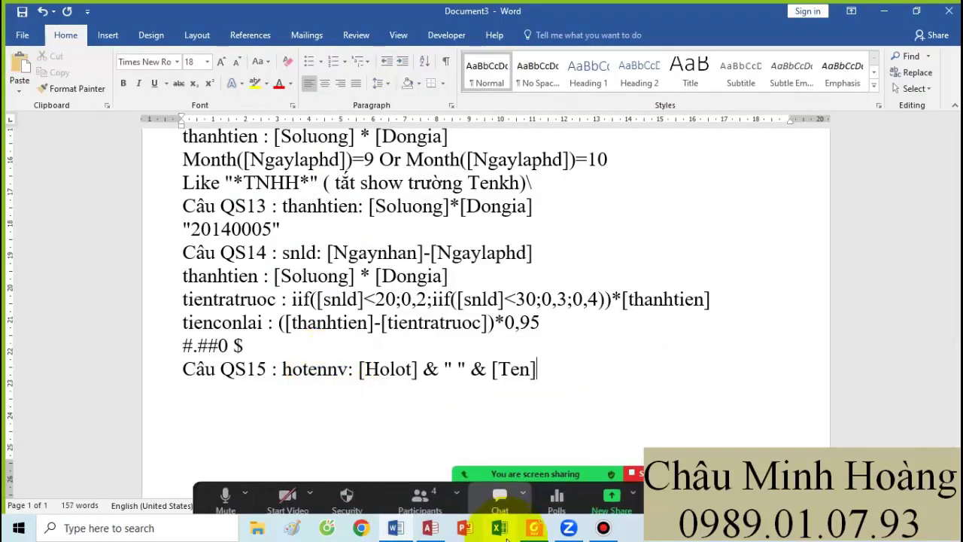
Underline "sản" in the QS15 field list of the PDF with the Pencil tool, and close the hotennv Zoom box in Access
left_click(533, 528)
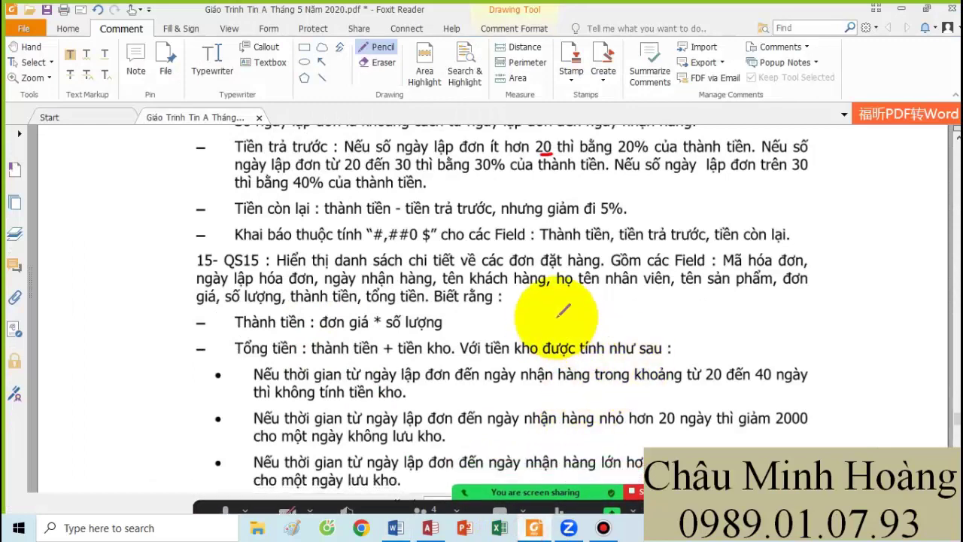
left_click_drag(706, 289, 736, 293)
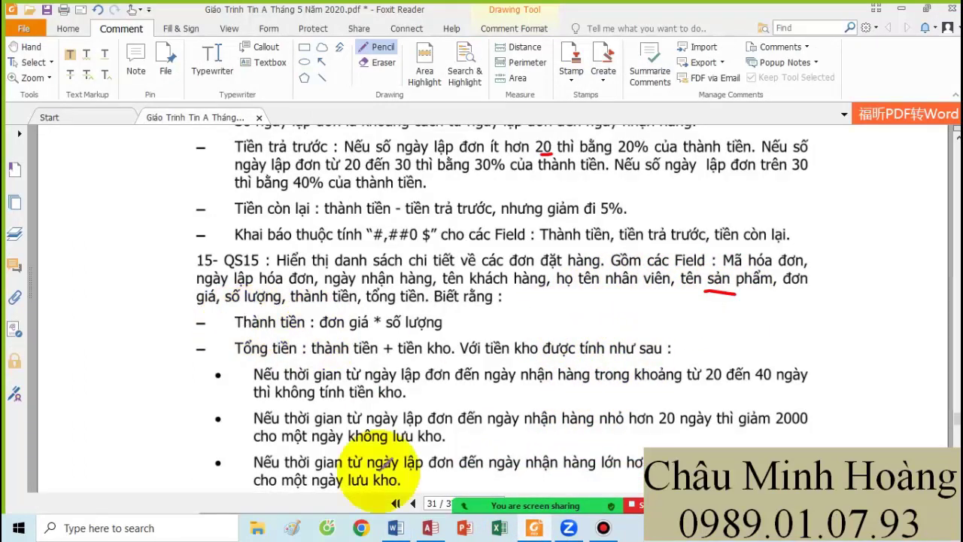
left_click(429, 527)
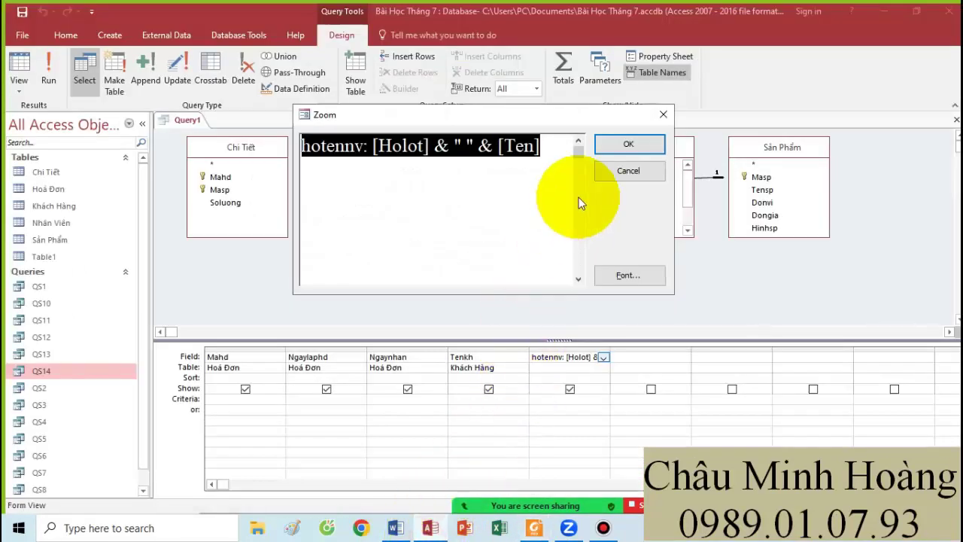
left_click(629, 143)
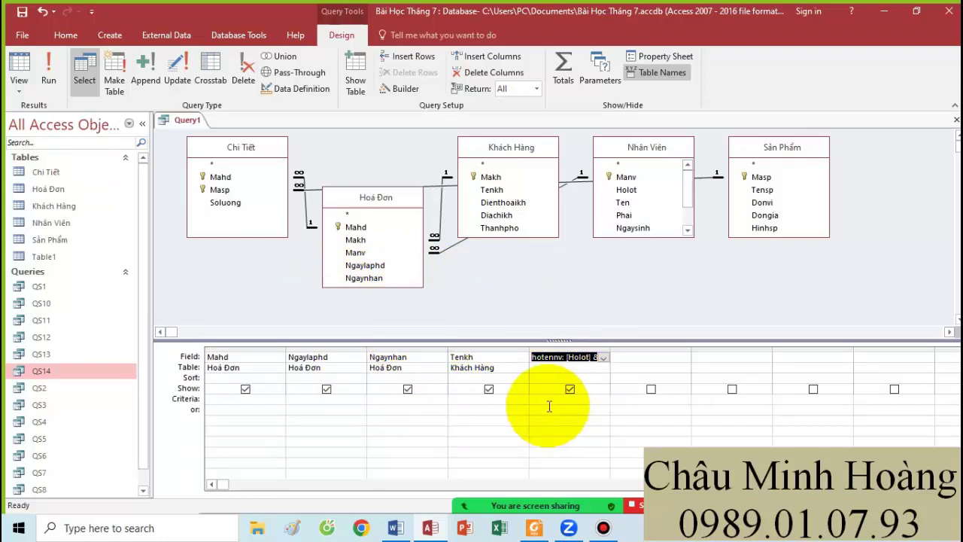
Rearrange the Hoá Đơn, Khách Hàng and Nhân Viên tables in the query diagram, moving each one lower
left_click_drag(353, 202, 358, 228)
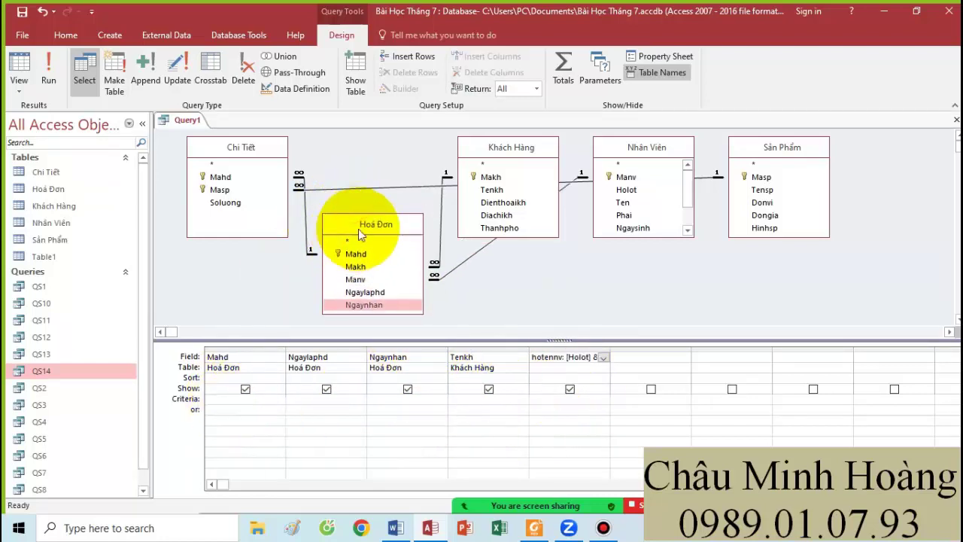
left_click_drag(529, 152, 521, 202)
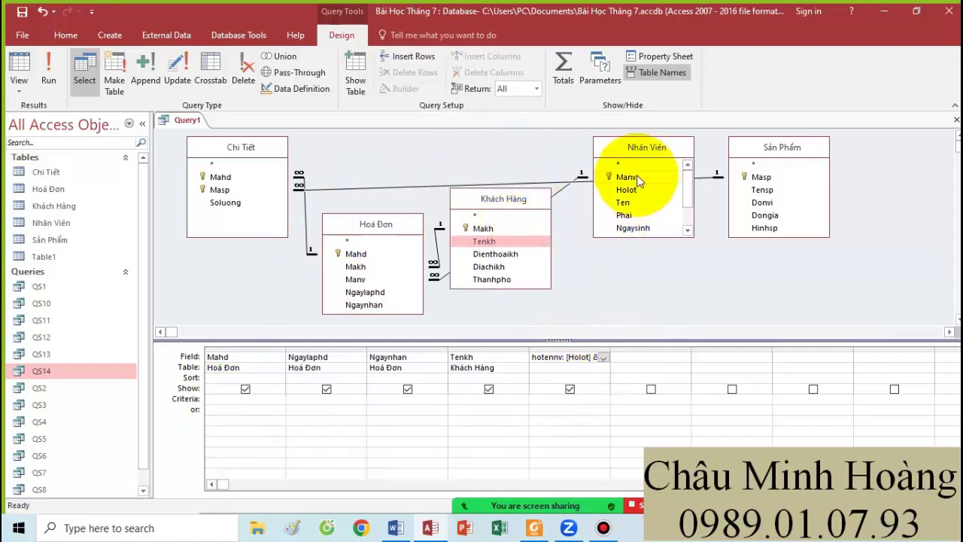
left_click(648, 148)
left_click_drag(649, 150, 646, 209)
Following the QS15 field list in the PDF, add Tensp and Dongia from Sản Phẩm and Soluong from Chi Tiết to the query grid
left_click(623, 358)
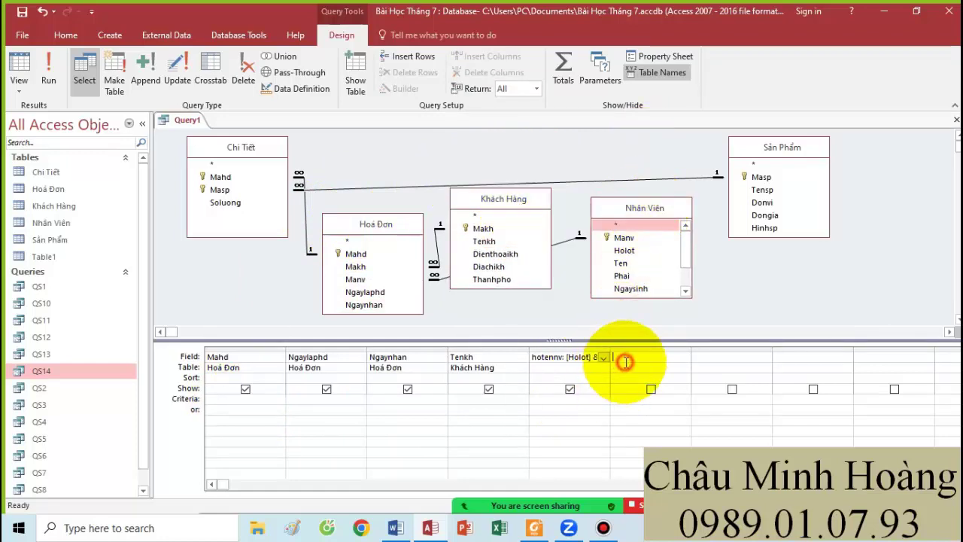
left_click(535, 528)
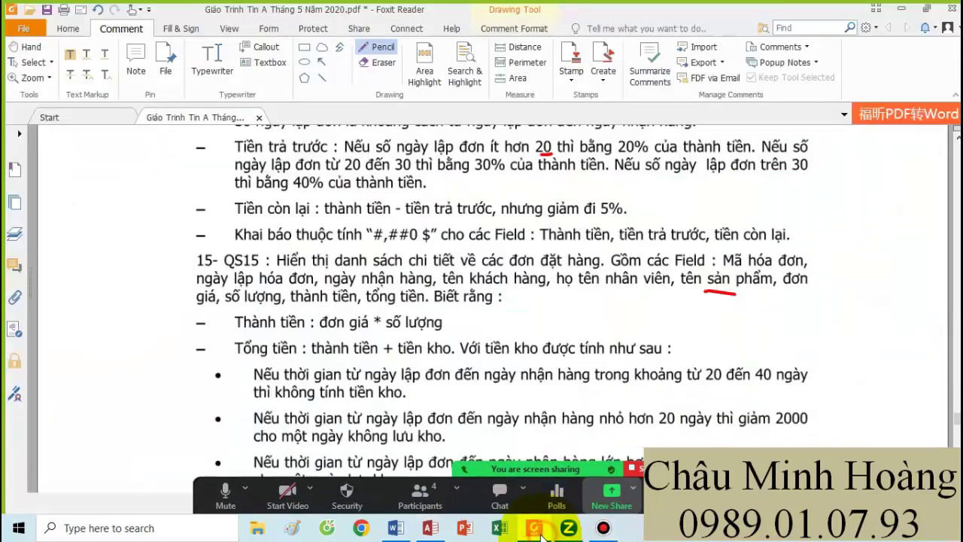
left_click(534, 528)
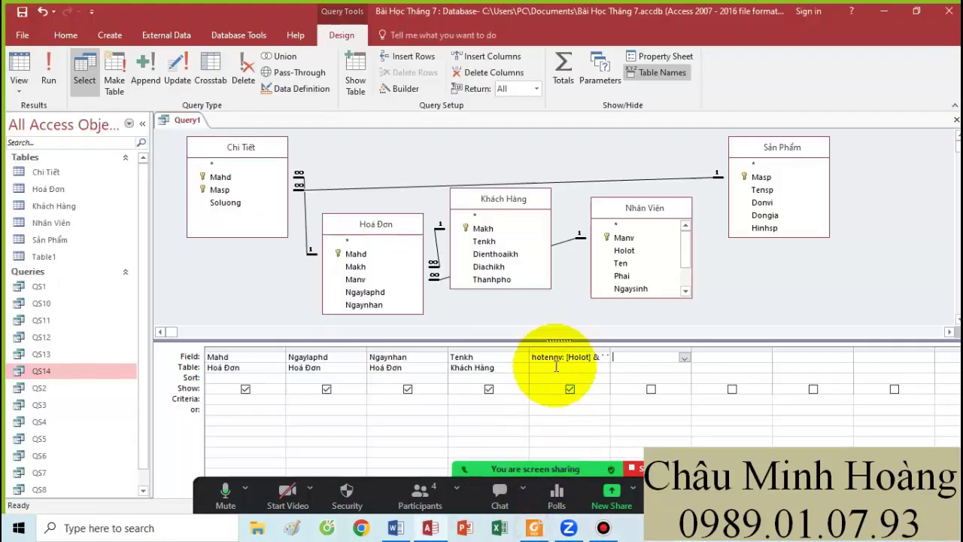
left_click(761, 193)
double_click(761, 190)
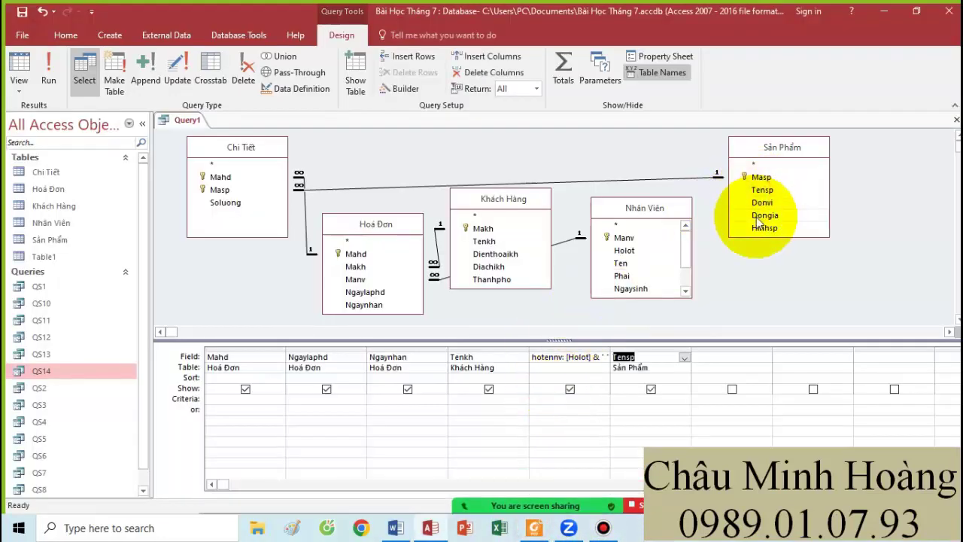
double_click(763, 215)
left_click(533, 528)
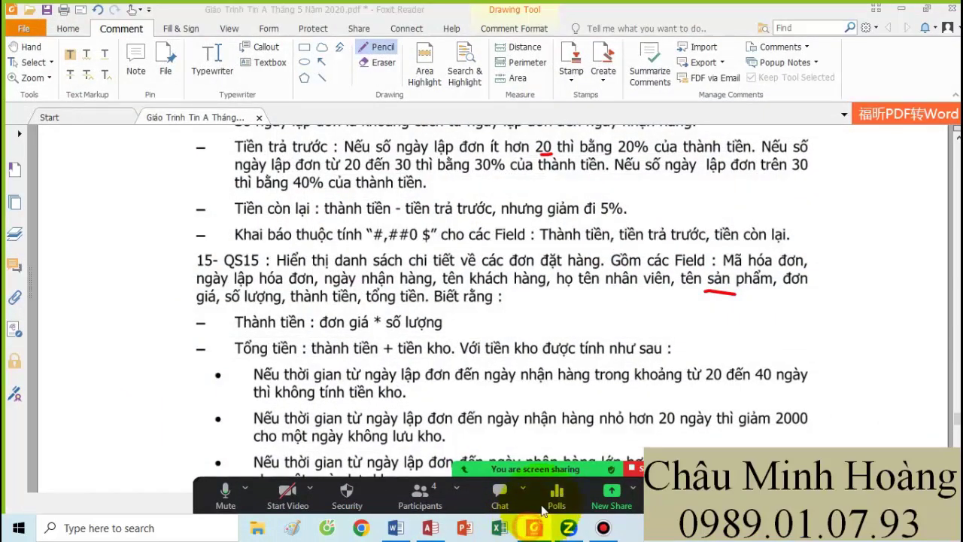
left_click(532, 528)
double_click(248, 203)
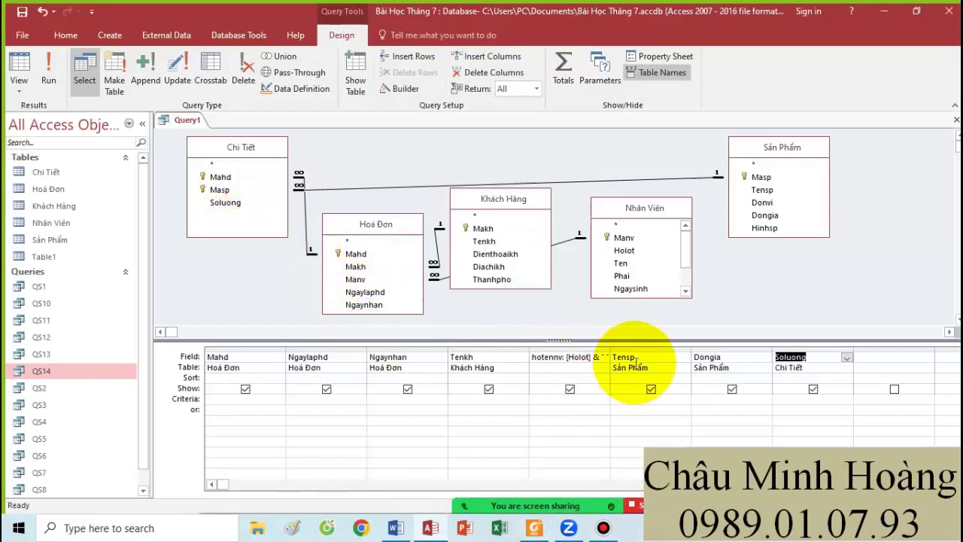
Add the calculated field thanhtien : [Soluong] * [Dongia] after Soluong, and preview the query results before returning to Design View
left_click(542, 535)
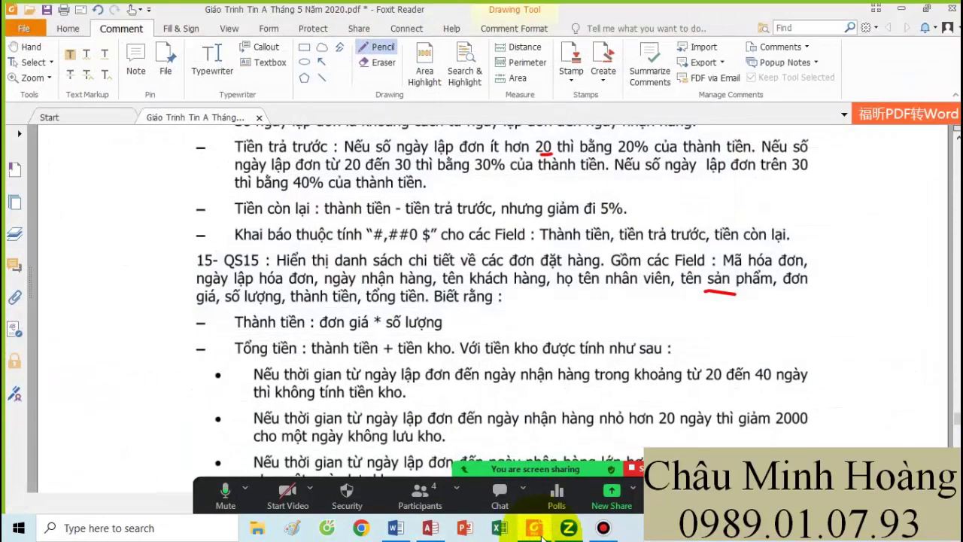
left_click(541, 536)
right_click(865, 359)
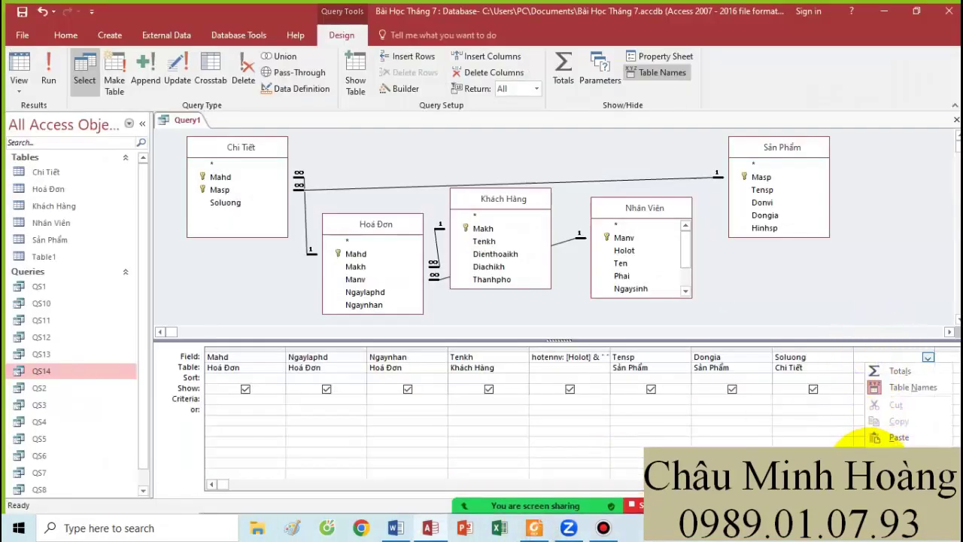
left_click(873, 470)
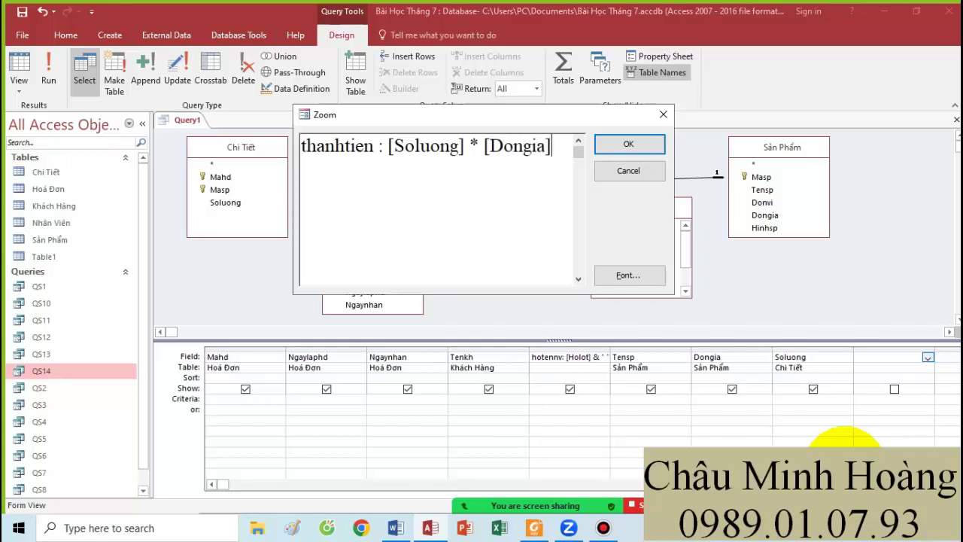
key("Return")
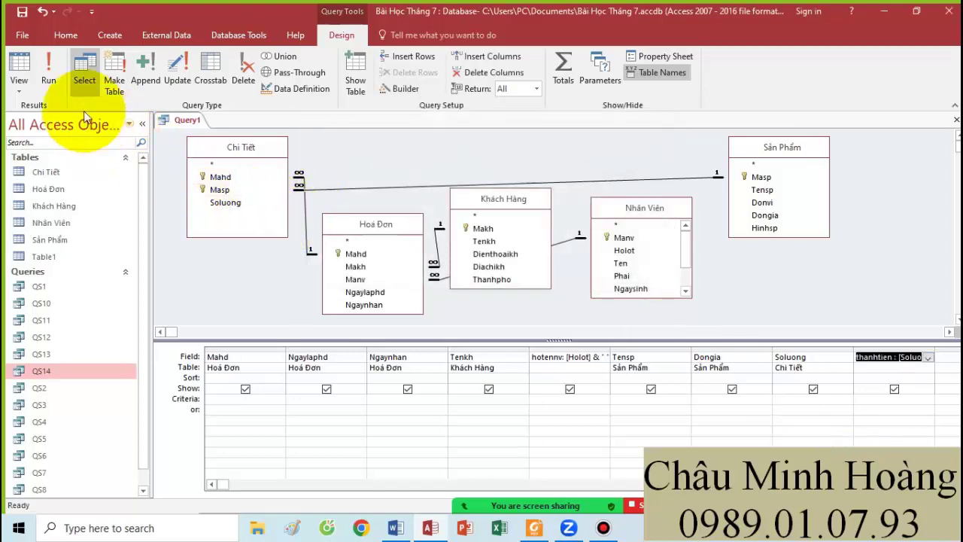
left_click(31, 82)
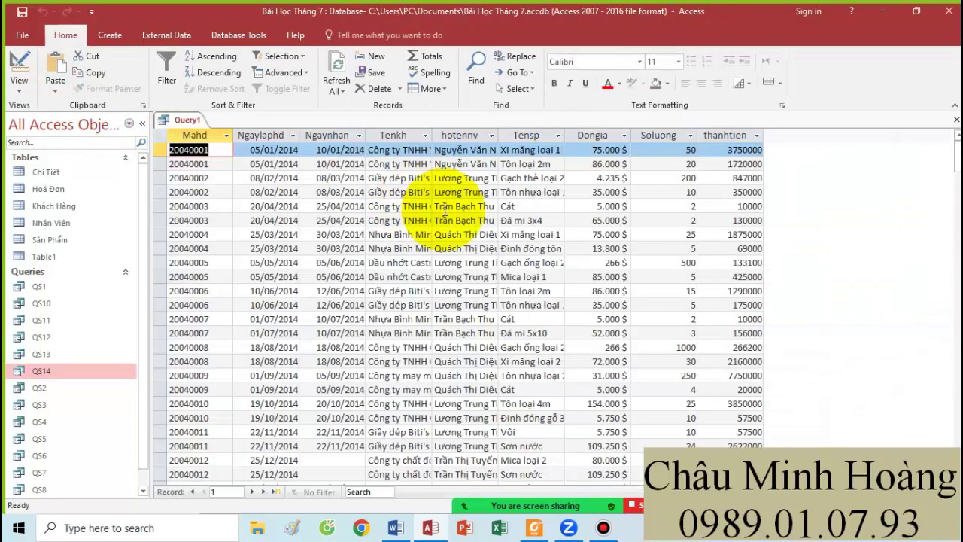
left_click(32, 81)
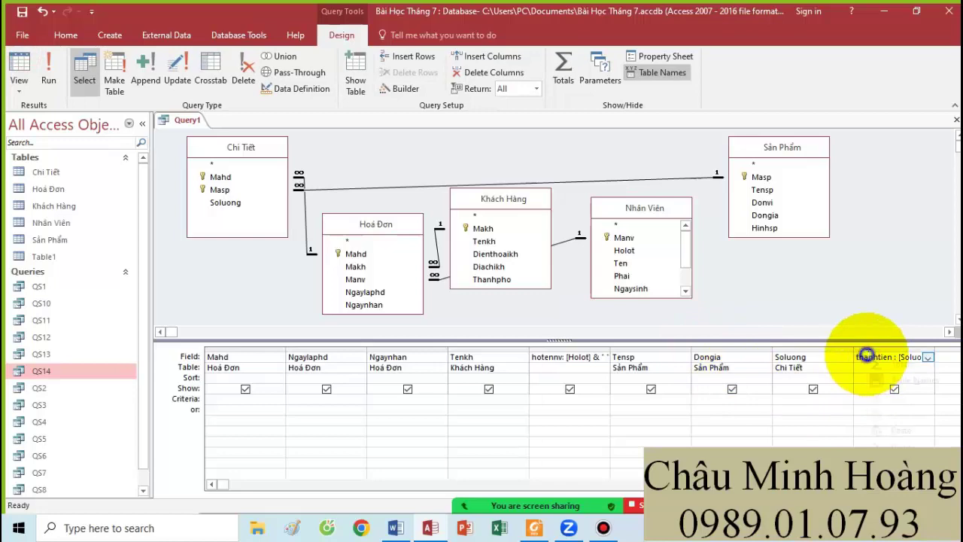
Copy the thanhtien expression from the query into the Word notes below the hotennv line, and close its Zoom box in Access
left_click(876, 443)
key("ctrl+c")
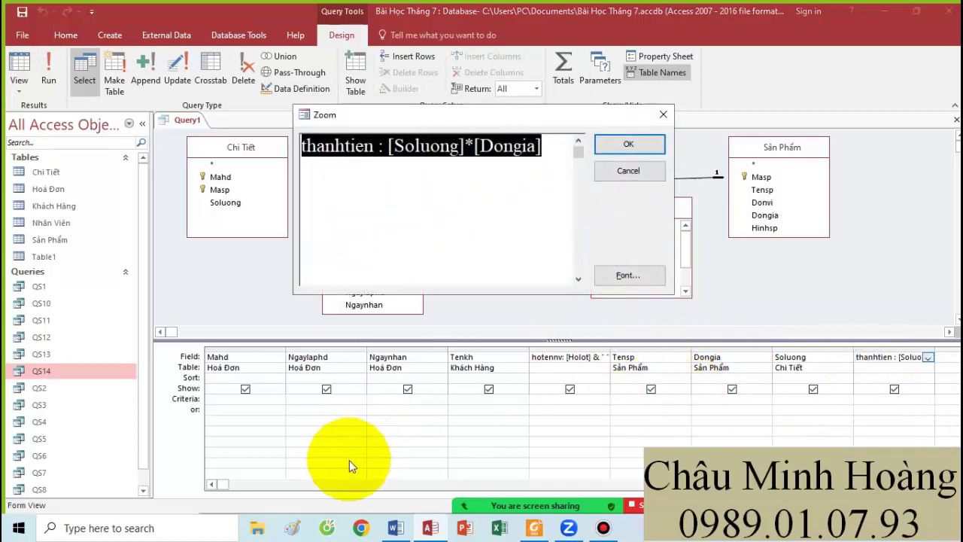
left_click(396, 526)
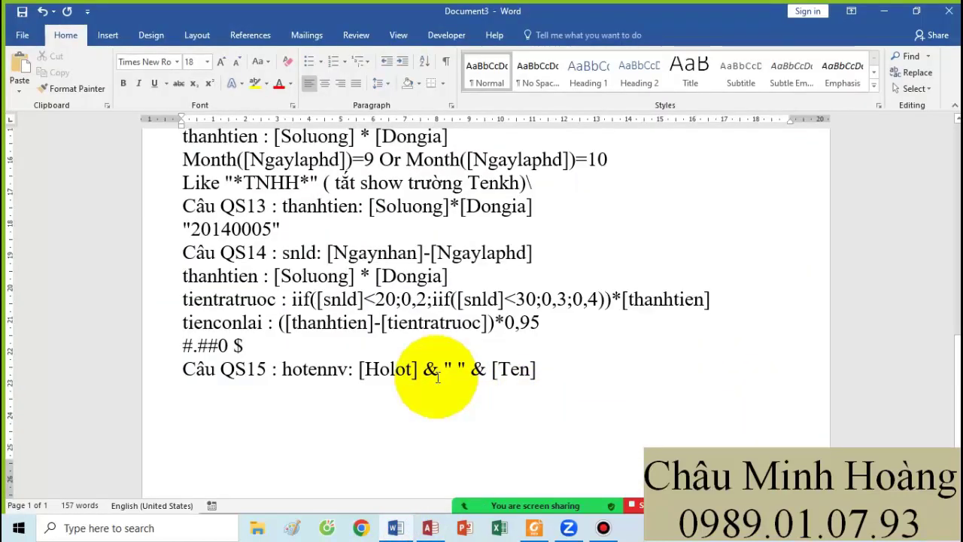
key("ctrl+v")
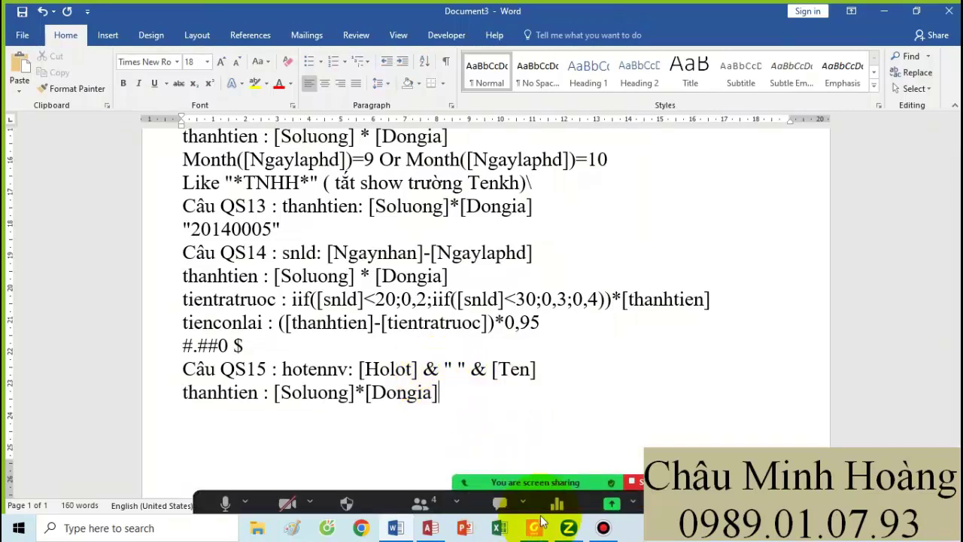
left_click(541, 529)
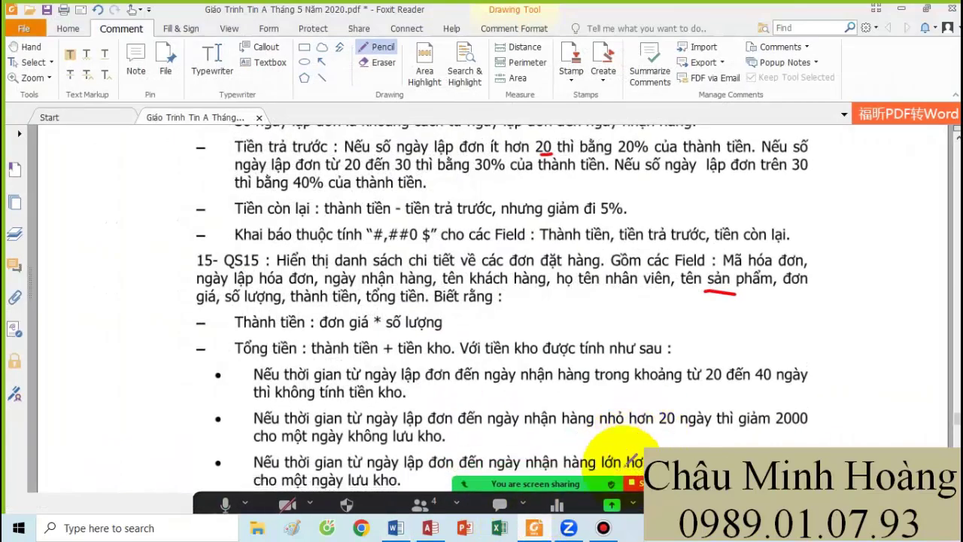
left_click(430, 527)
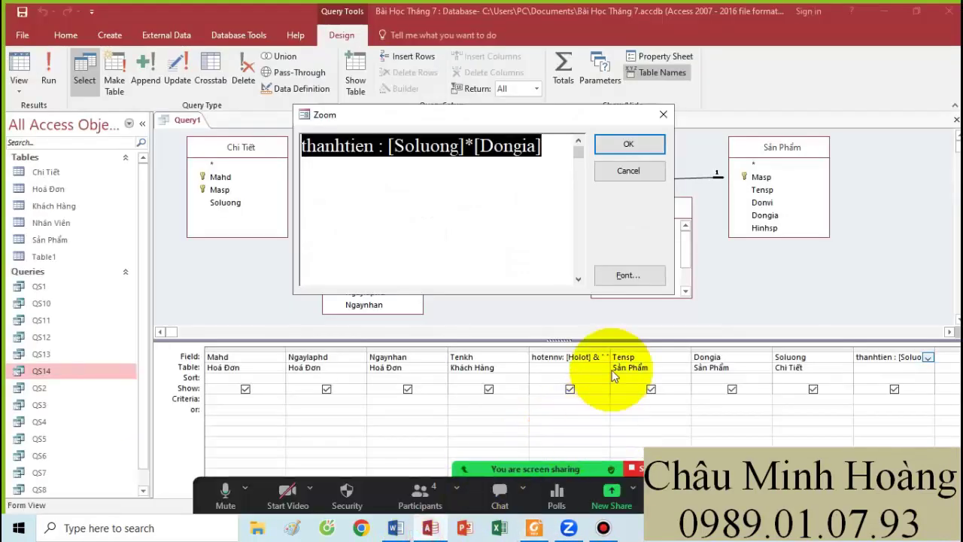
left_click(598, 144)
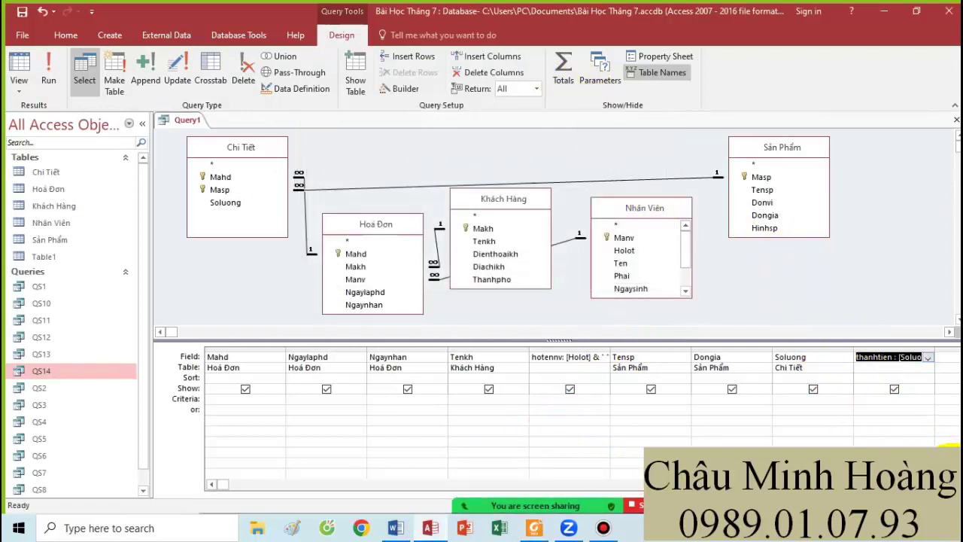
Underline "tổng tiền" in the QS15 field list of the PDF with the Pencil tool and read the tiền kho rules
left_click(944, 484)
left_click(944, 483)
left_click(944, 484)
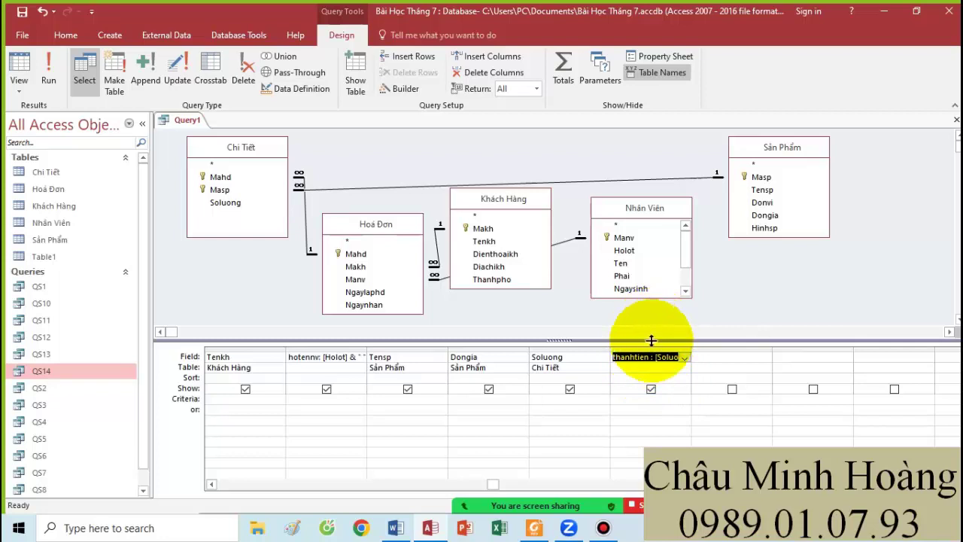
left_click(533, 528)
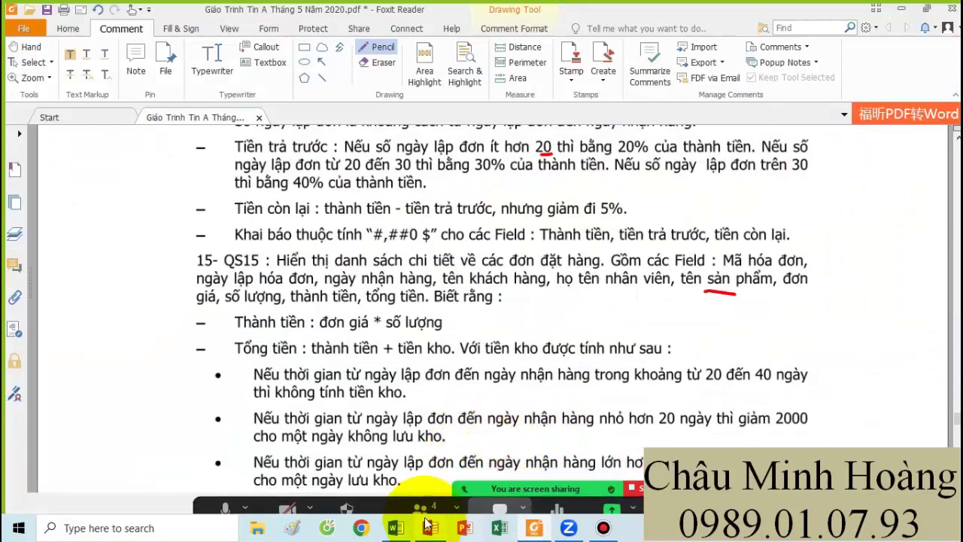
left_click(420, 493)
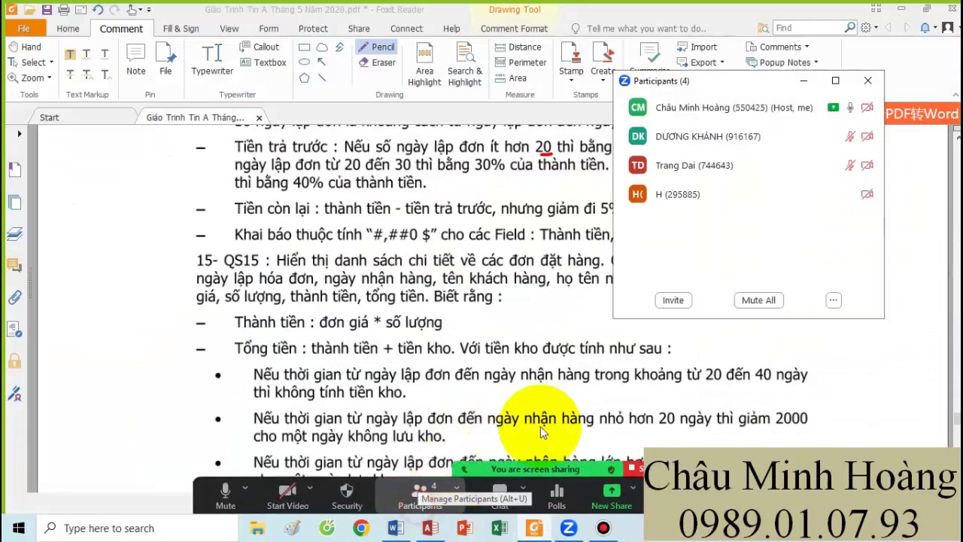
left_click(867, 80)
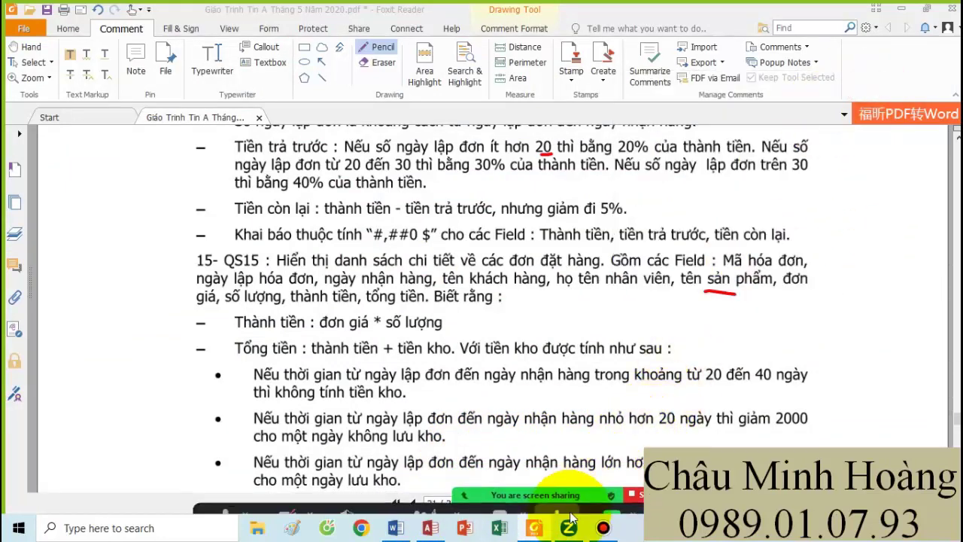
left_click(532, 528)
left_click(533, 528)
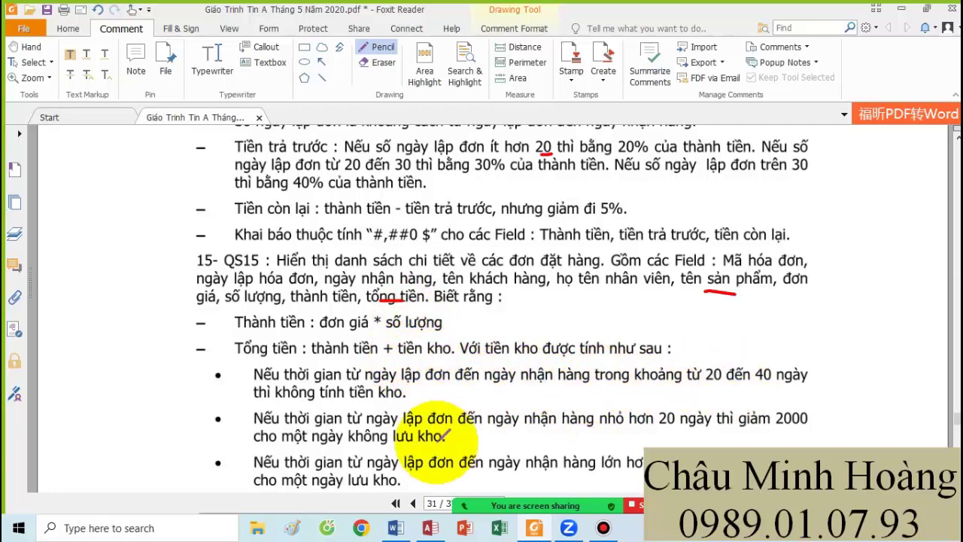
scroll(482, 377, "down", 1)
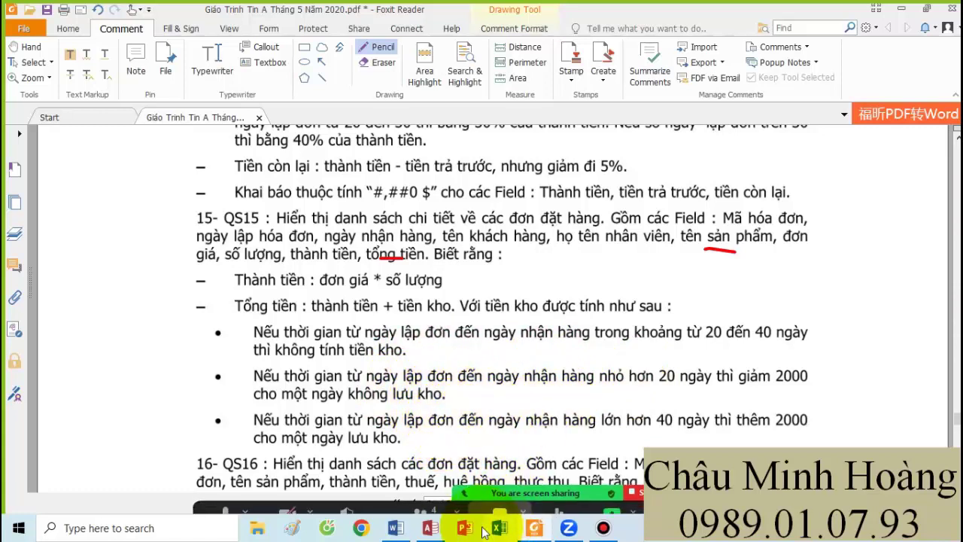
In Access, start the calculated field after thanhtien in the Zoom box with tongtien : [thanhtien] + iif( ([Ngaynhan] - [Ngaylaphd]) <20
left_click(430, 527)
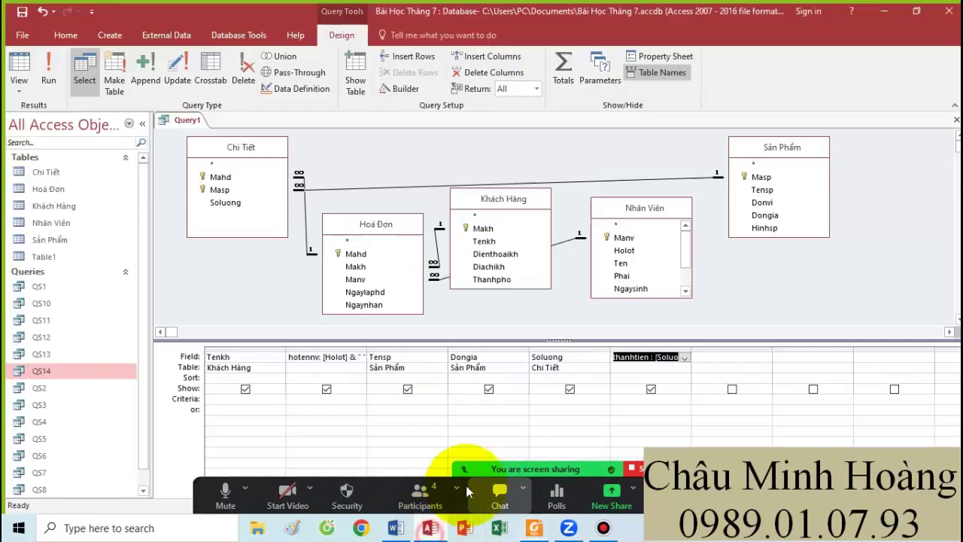
right_click(704, 357)
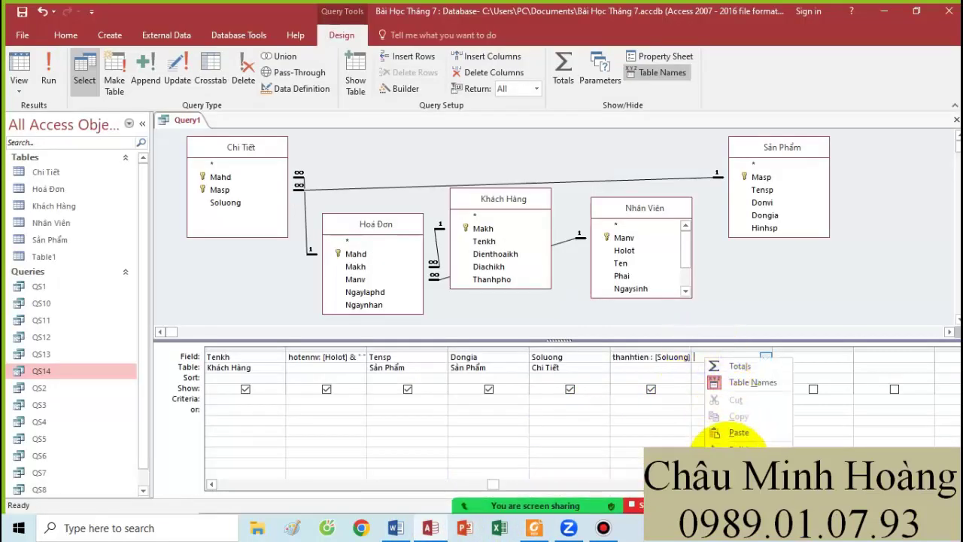
left_click(723, 436)
left_click(535, 528)
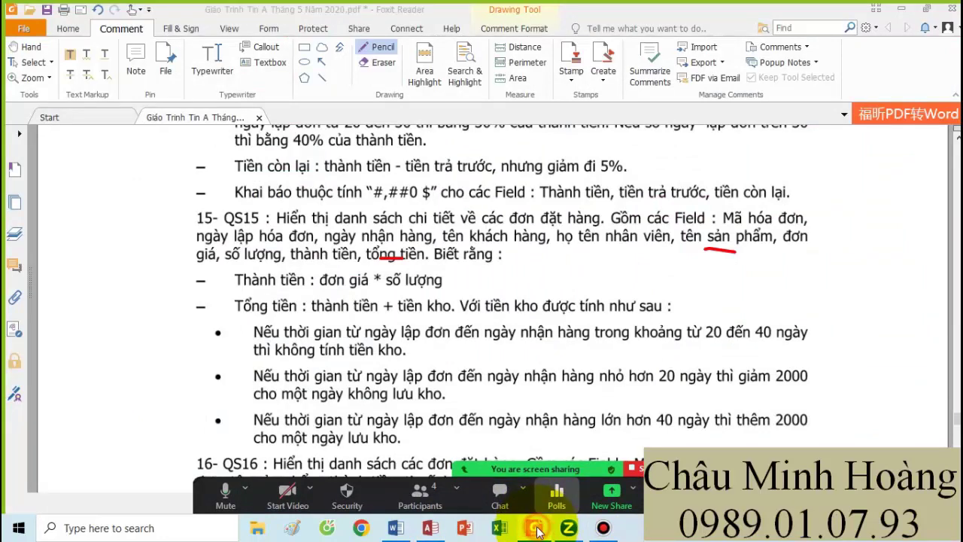
left_click(535, 527)
type("tongtien : [thanhtien] + iif( (")
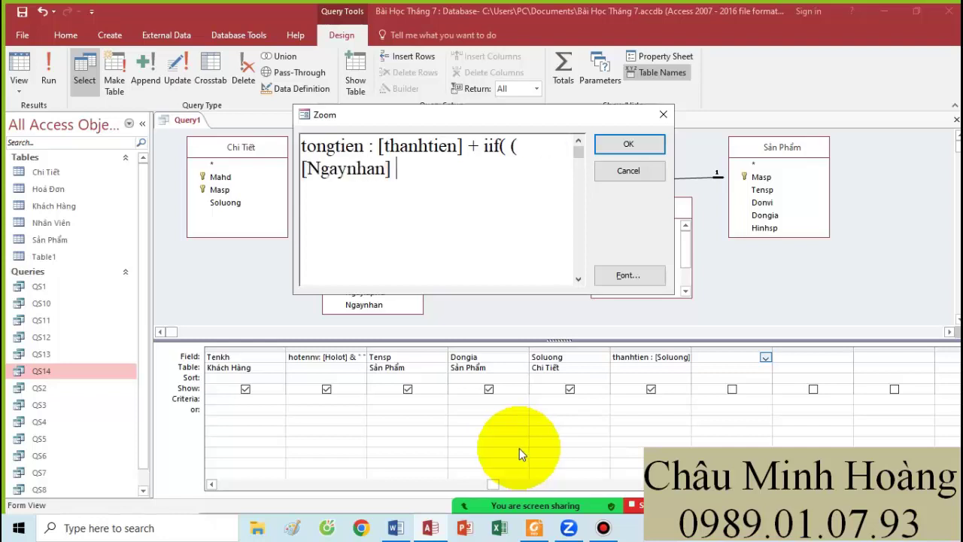
type("ay")
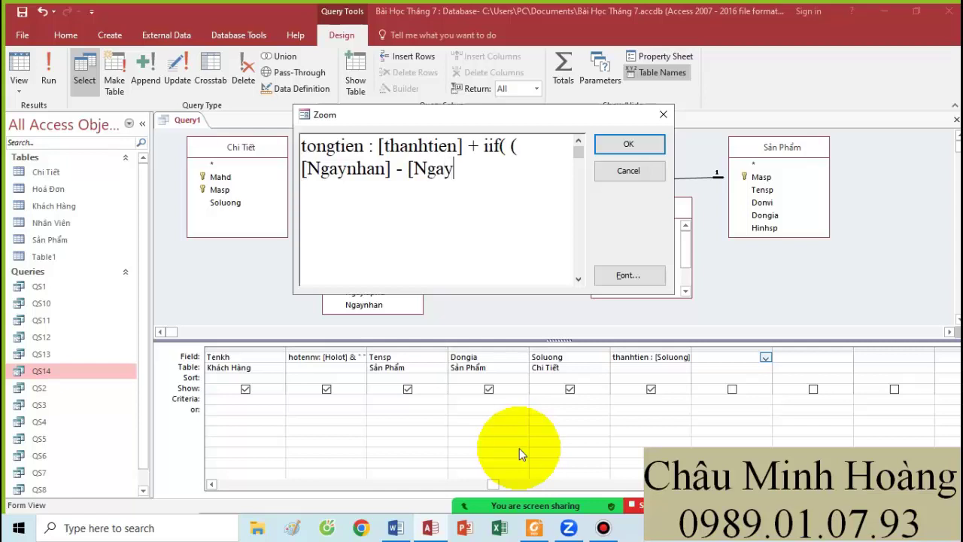
type("laphd]) ")
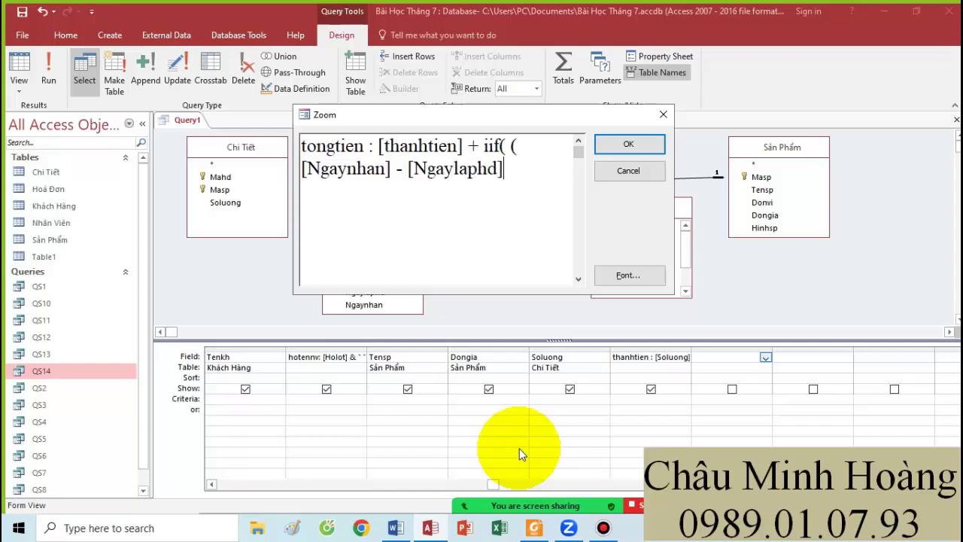
type("<20")
Check the under-20-day rule in the PDF and add its result to the Access expression as ; -2000*([Ngaynhan] - [Ngaylaphd])
left_click(534, 527)
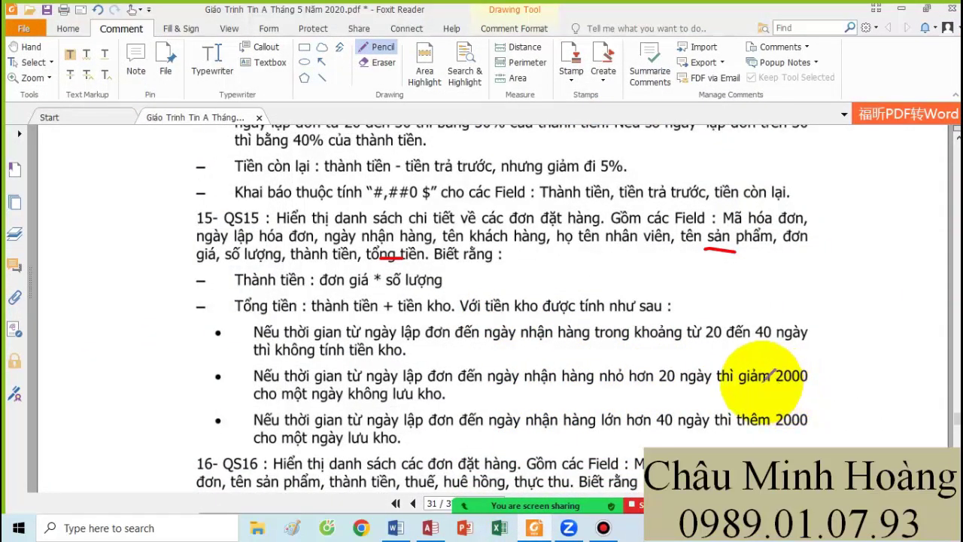
left_click(430, 527)
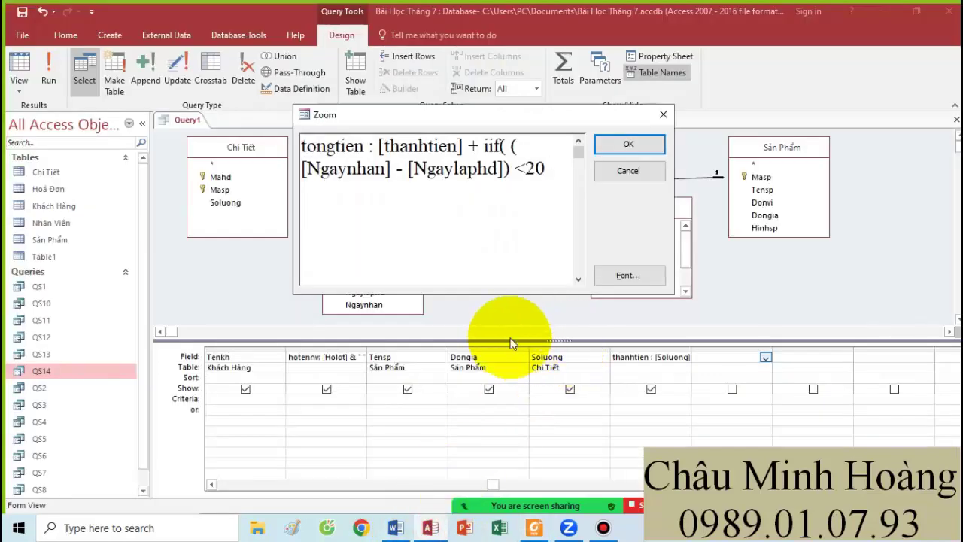
type(";")
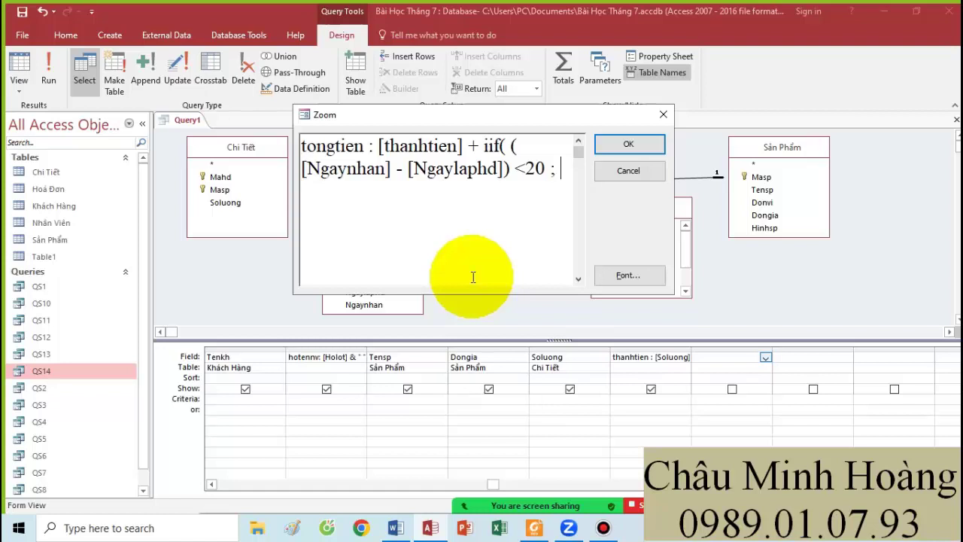
type("-2000*(")
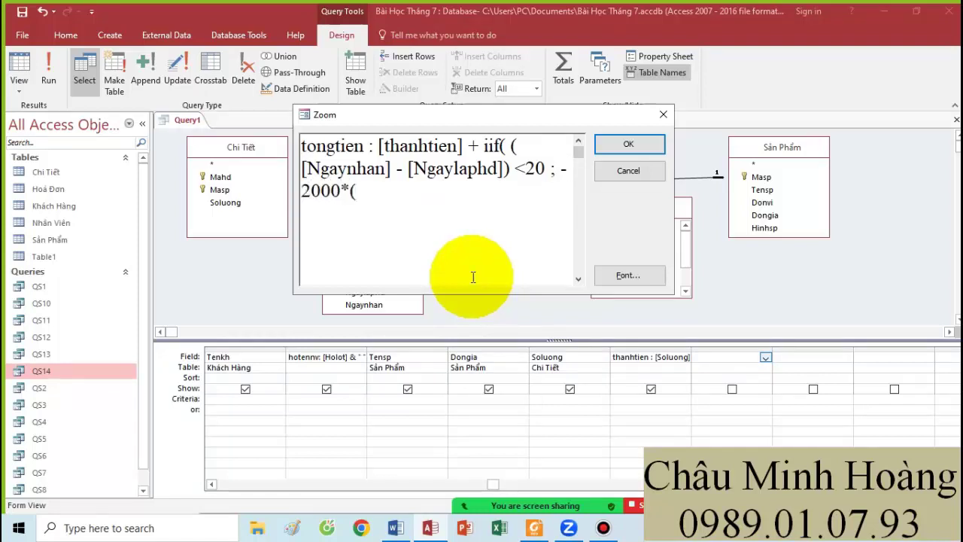
type("[Nga")
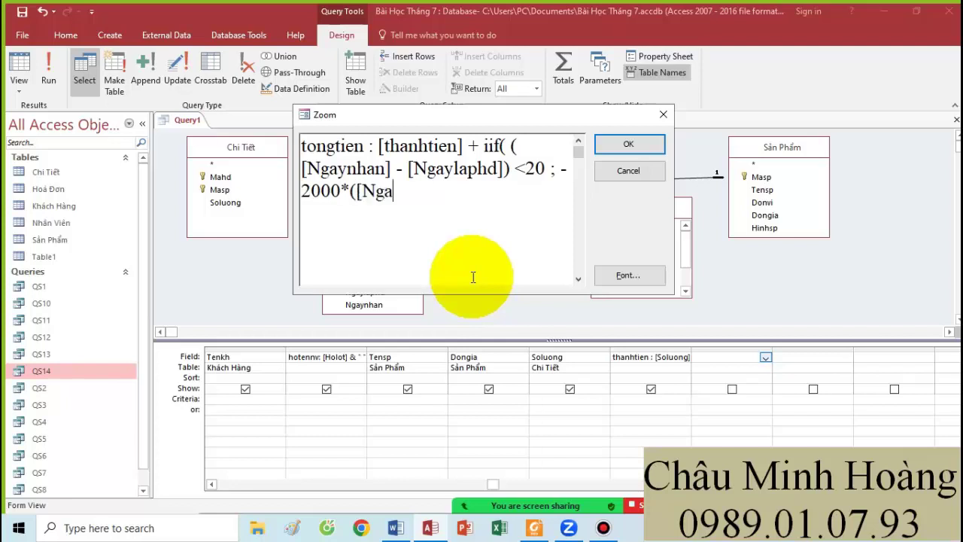
type("ynhan")
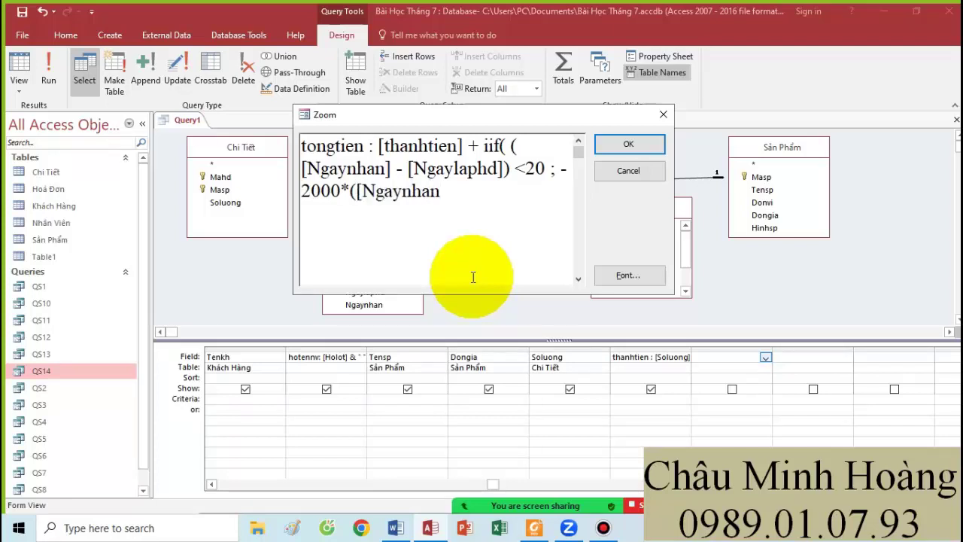
type("] - [Ngay")
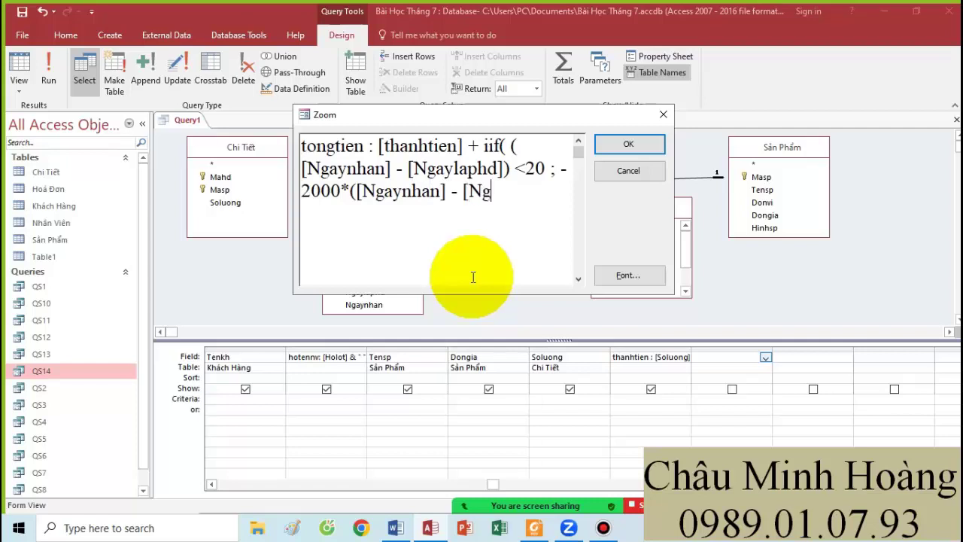
type("laphd]")
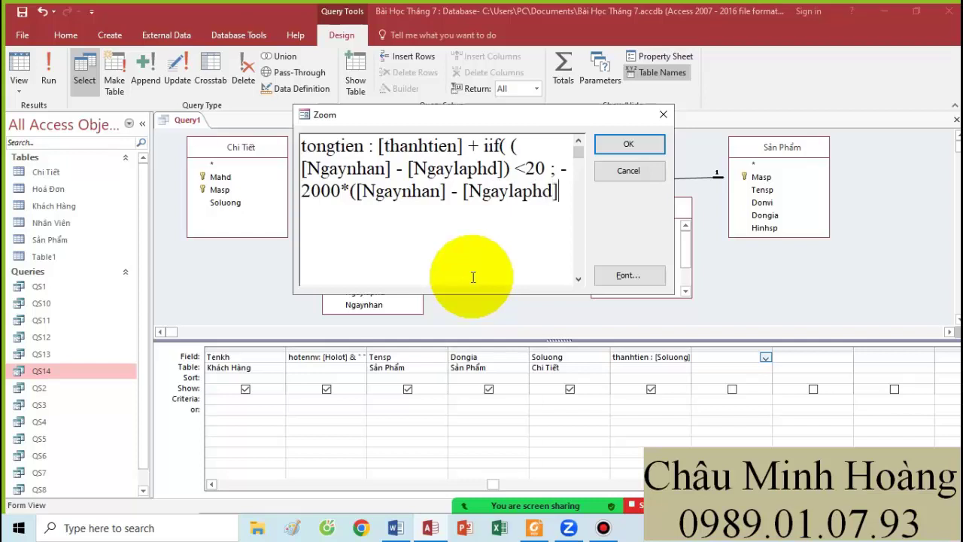
type(")")
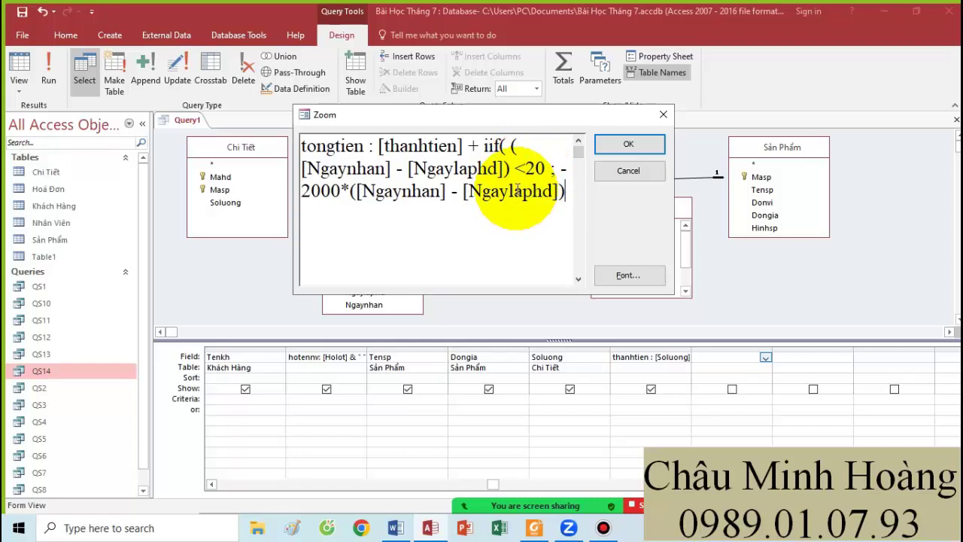
Correct the multiplier after -2000* in the tongtien expression to (20-([Ngaynhan] - [Ngaylaphd])) and review that part, keeping the minus sign
left_click(356, 192)
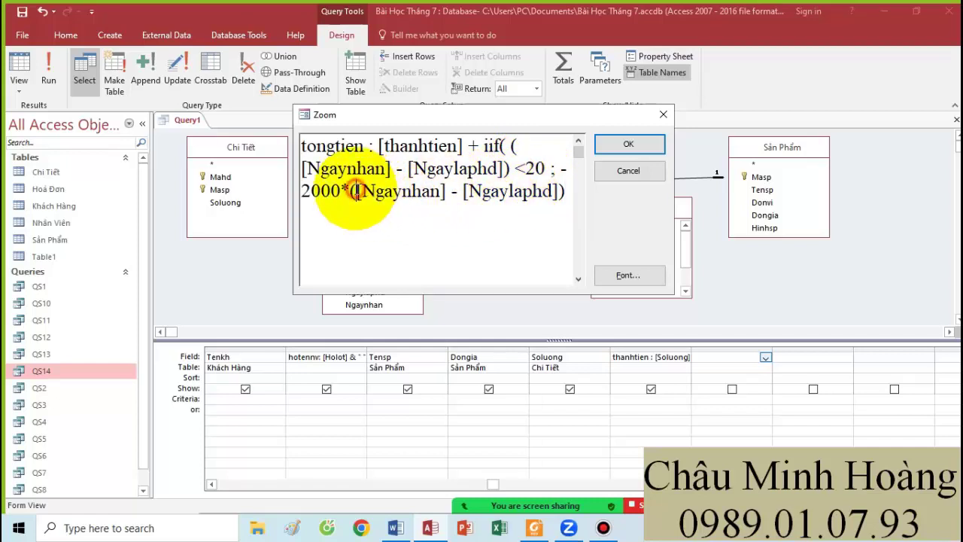
type("20-")
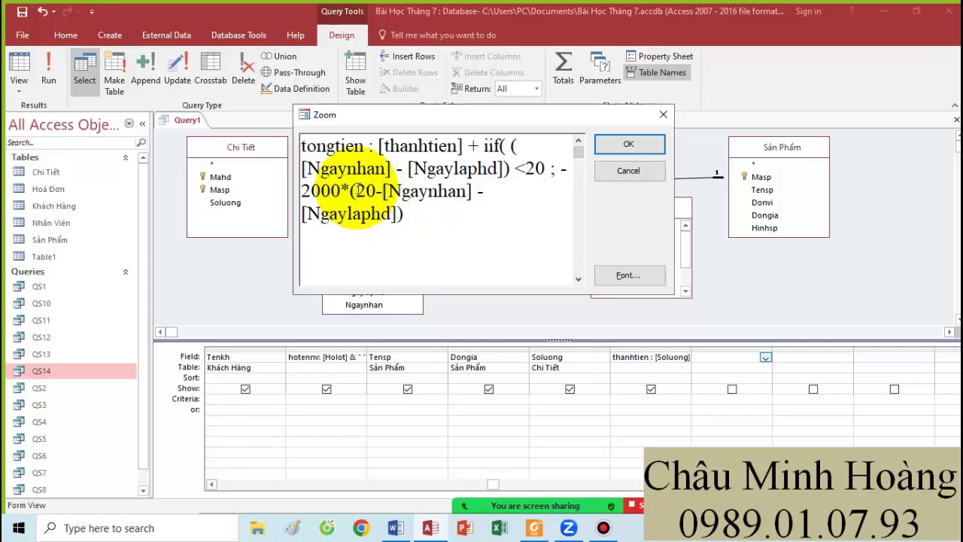
type("(")
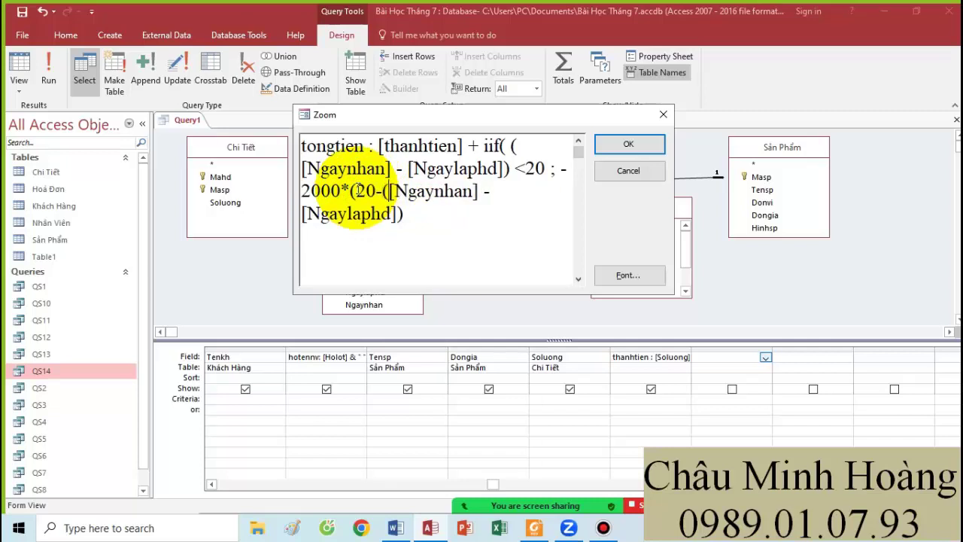
left_click(406, 216)
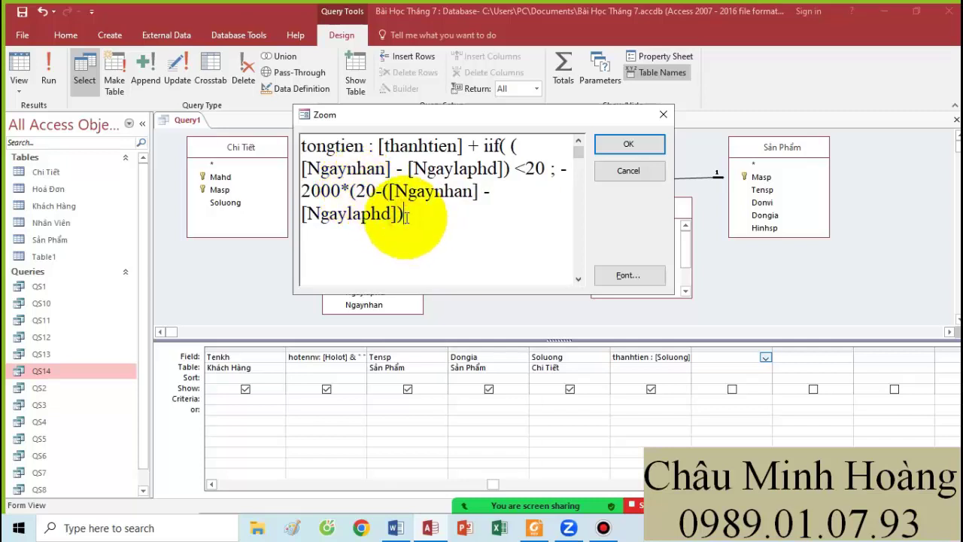
type(")")
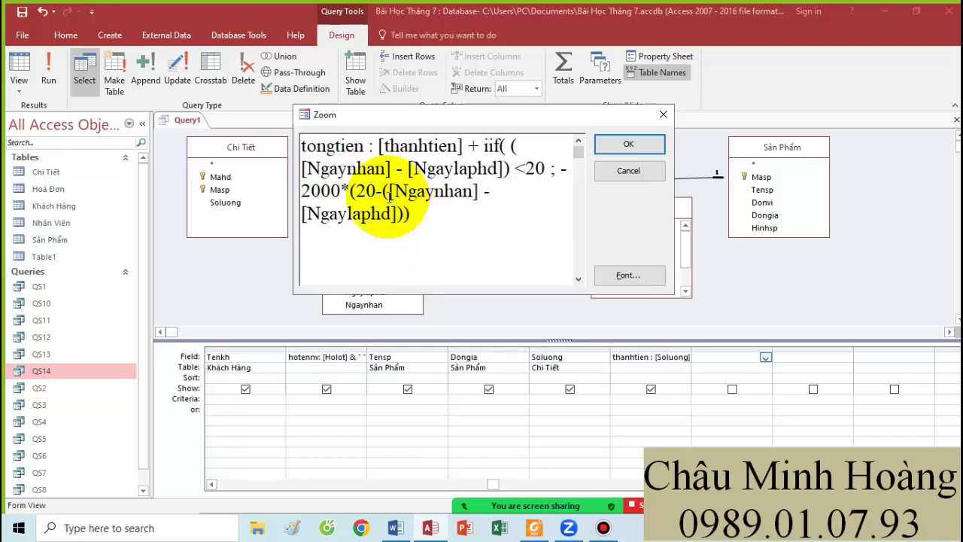
left_click(388, 192)
left_click_drag(388, 192, 406, 215)
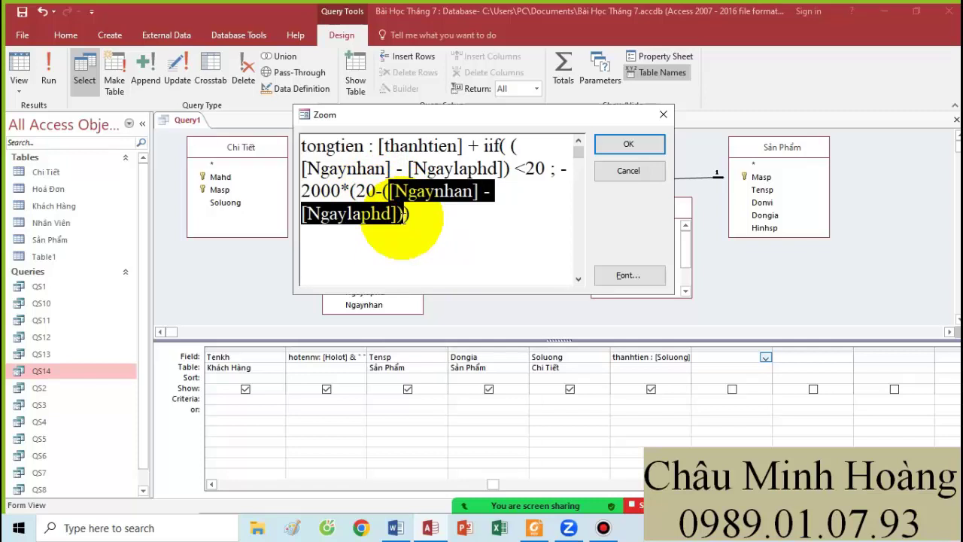
left_click_drag(340, 191, 418, 208)
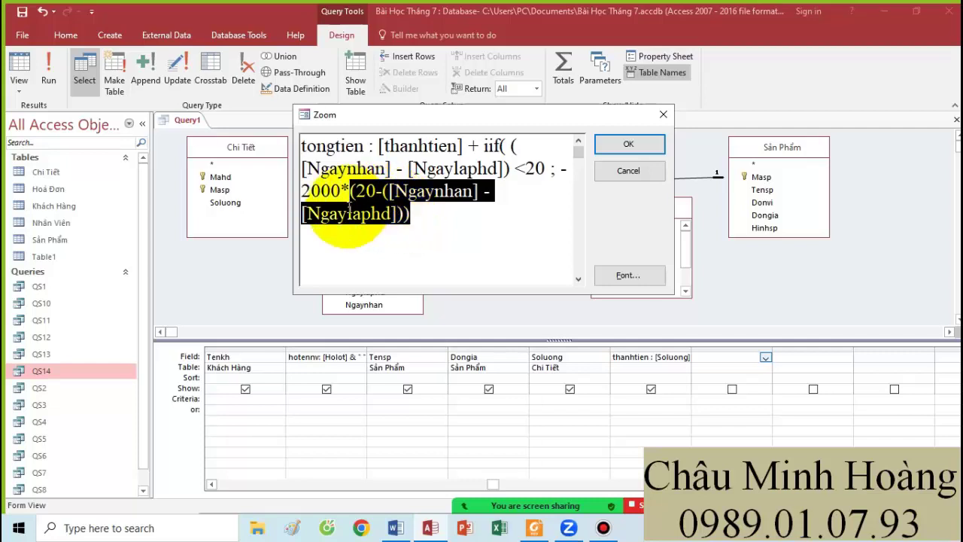
double_click(561, 172)
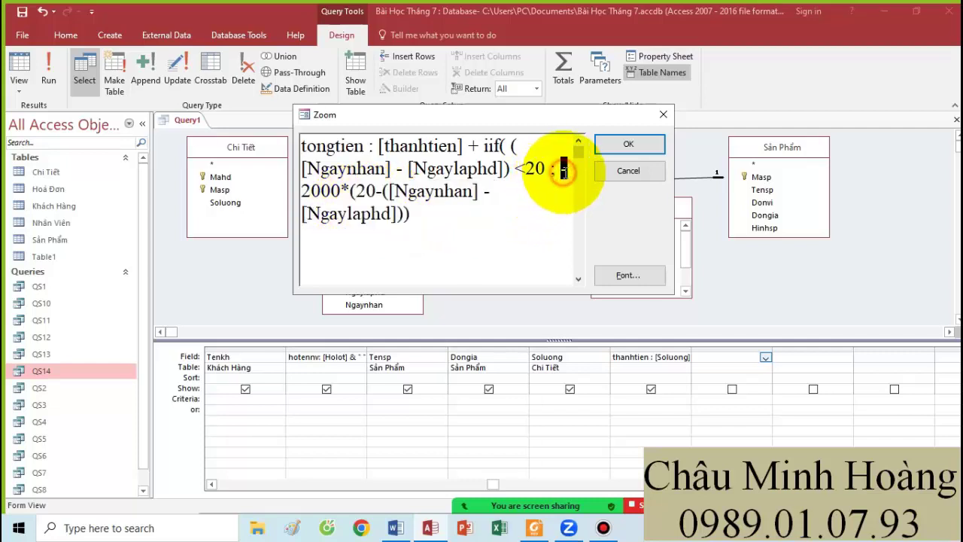
type("-")
Continue the tongtien expression with a semicolon and a nested iif as the alternative to the under-20-day case
left_click(440, 209)
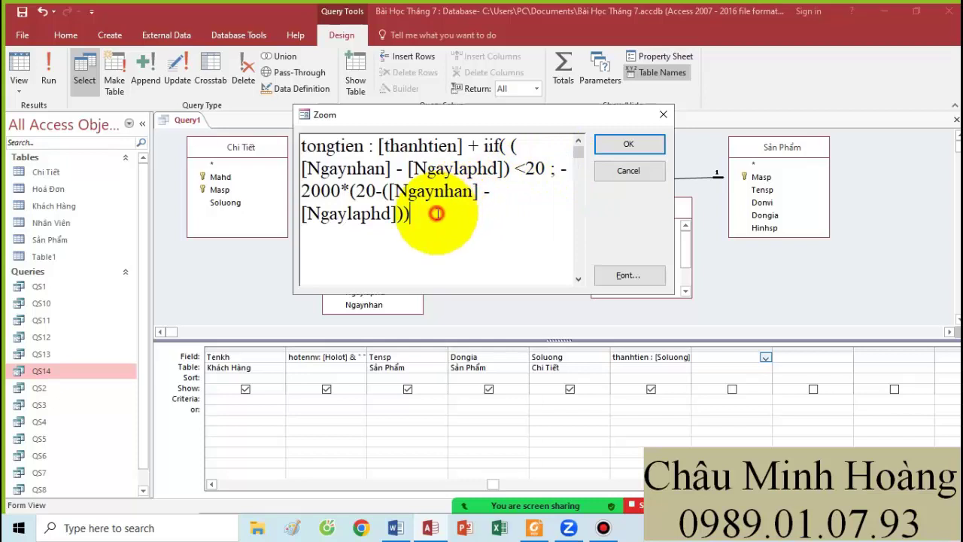
type(";ii")
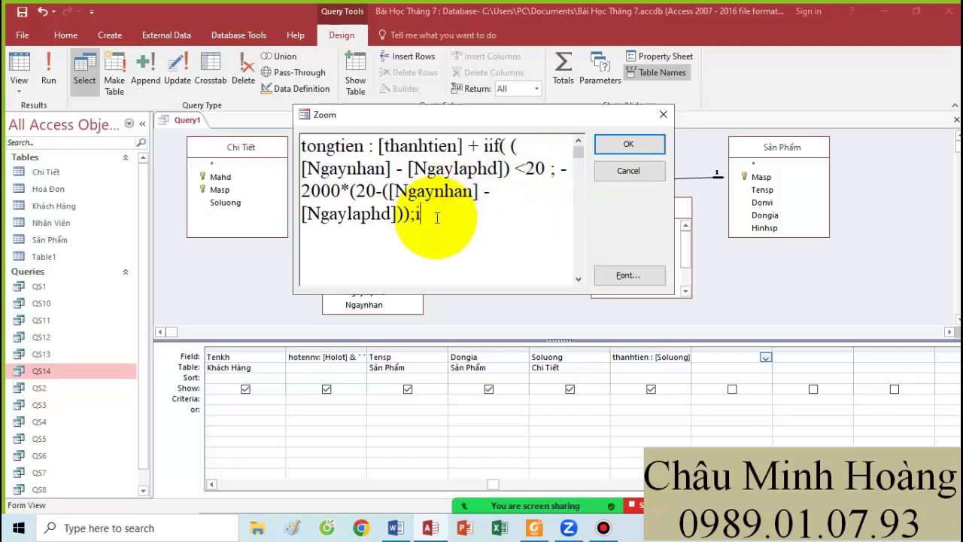